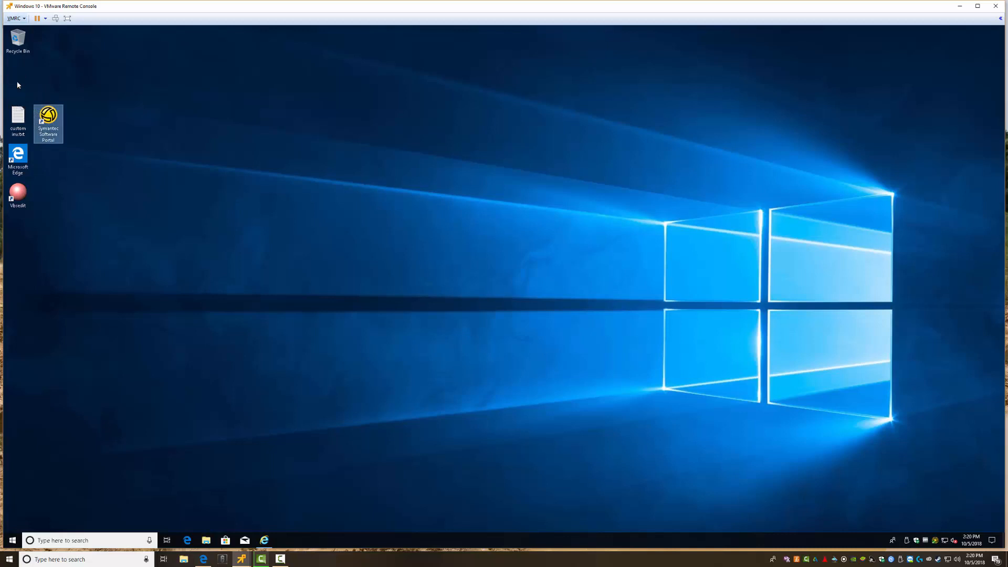
left_click(284, 219)
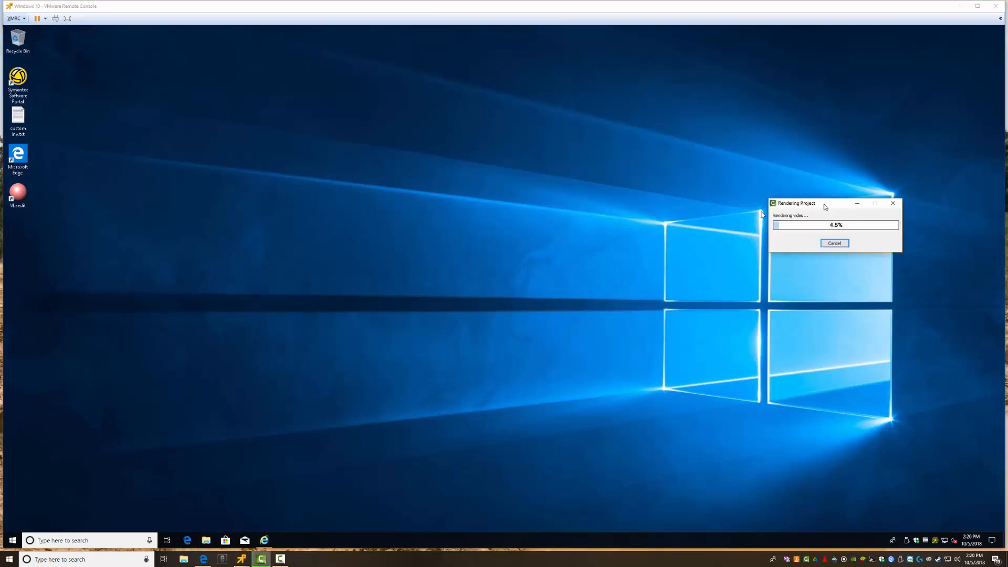
left_click_drag(825, 204, 604, 257)
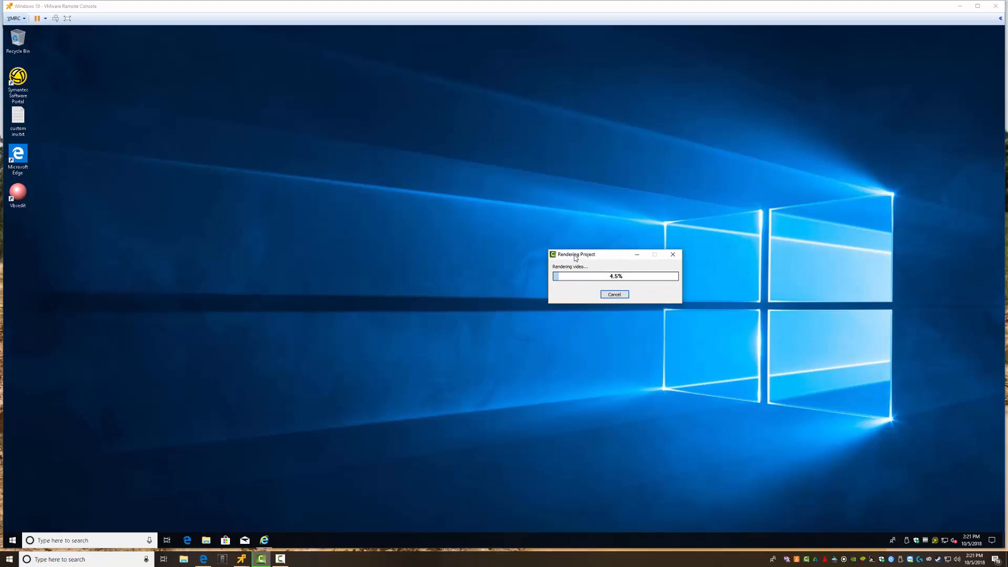
left_click_drag(575, 258, 1007, 258)
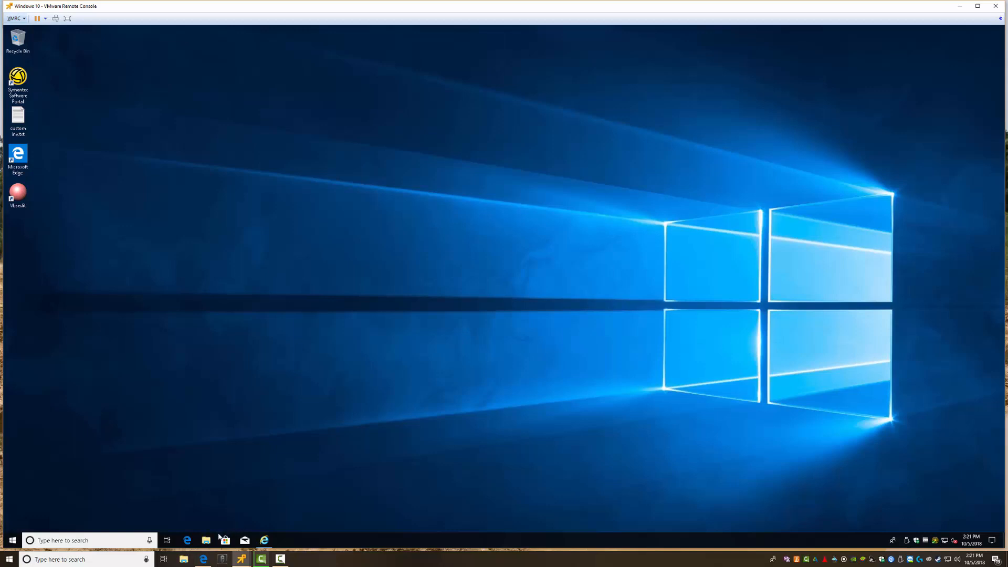
Step: Switch to the Symantec Management Console in Internet Explorer and open the Software Catalog
left_click(264, 539)
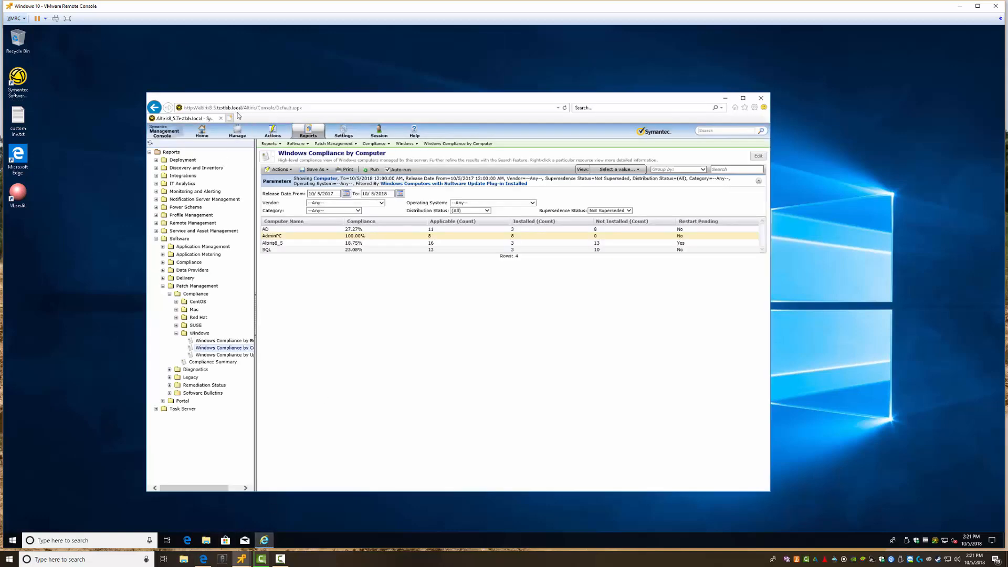
left_click(236, 132)
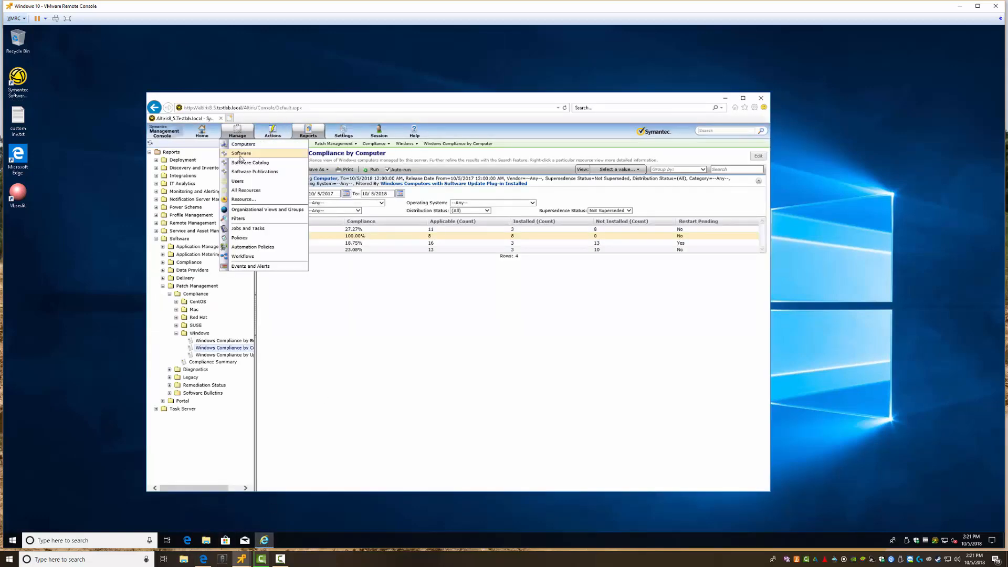
left_click(248, 163)
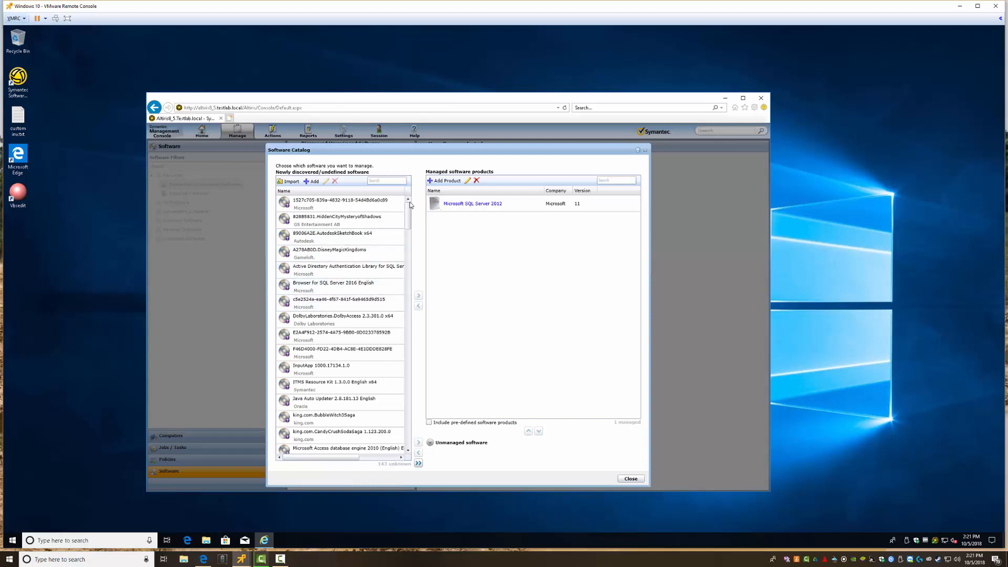
Step: Start importing software into the catalog and allow the AltirisNSConsole component to make changes to the device
scroll(403, 392, "down", 15)
scroll(403, 391, "down", 4)
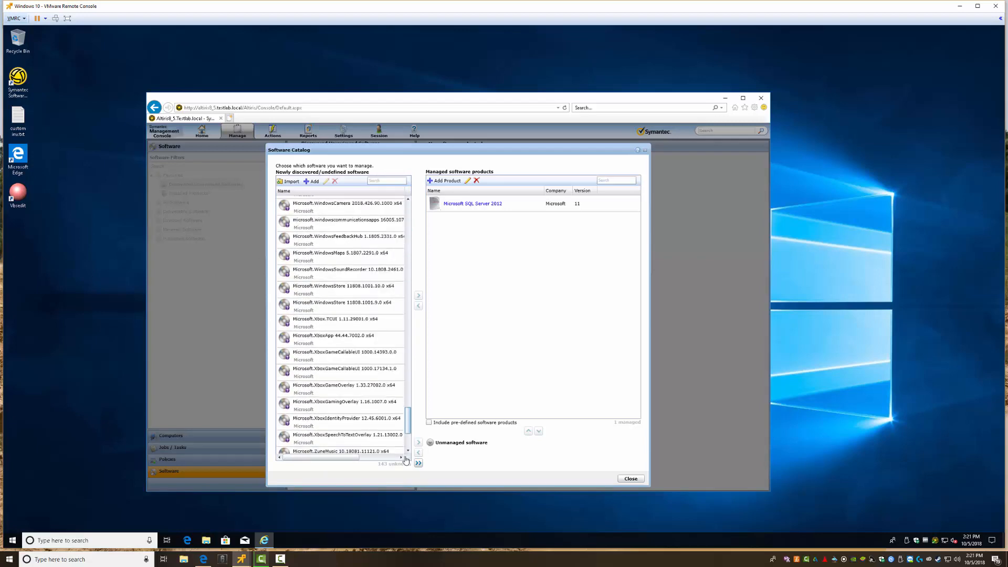
scroll(398, 266, "down", 4)
scroll(397, 267, "up", 20)
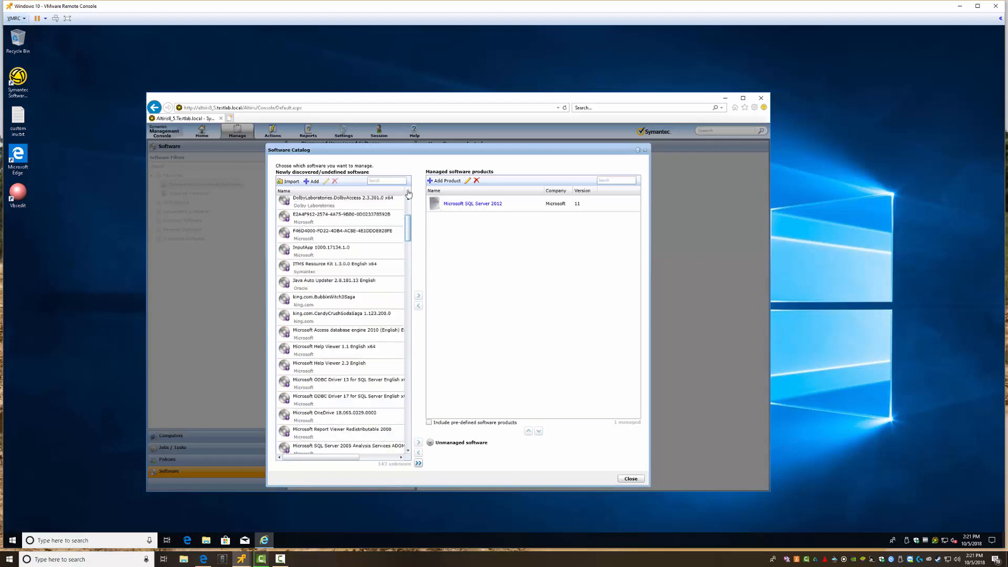
left_click(312, 183)
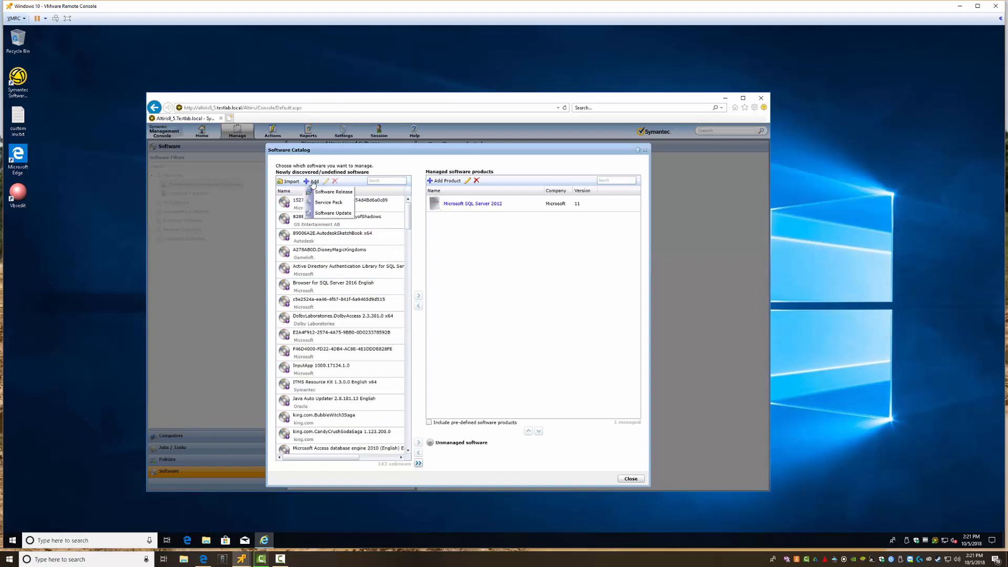
left_click(289, 182)
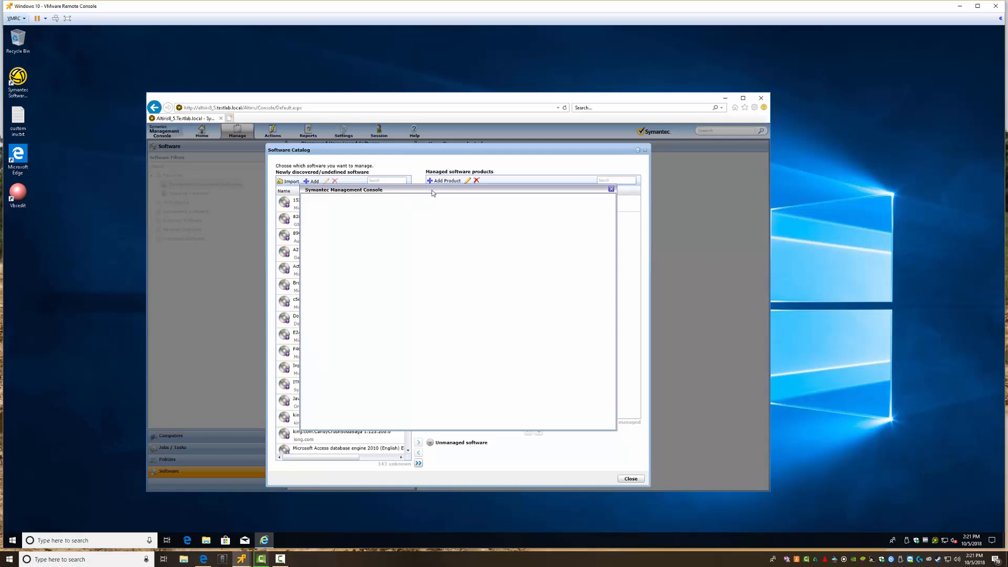
left_click_drag(432, 193, 439, 223)
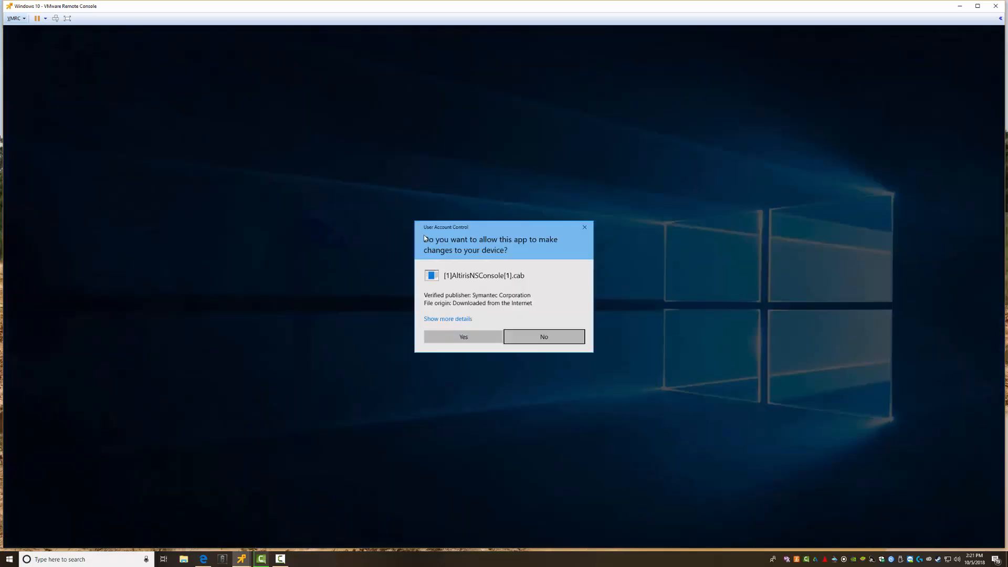
left_click(464, 336)
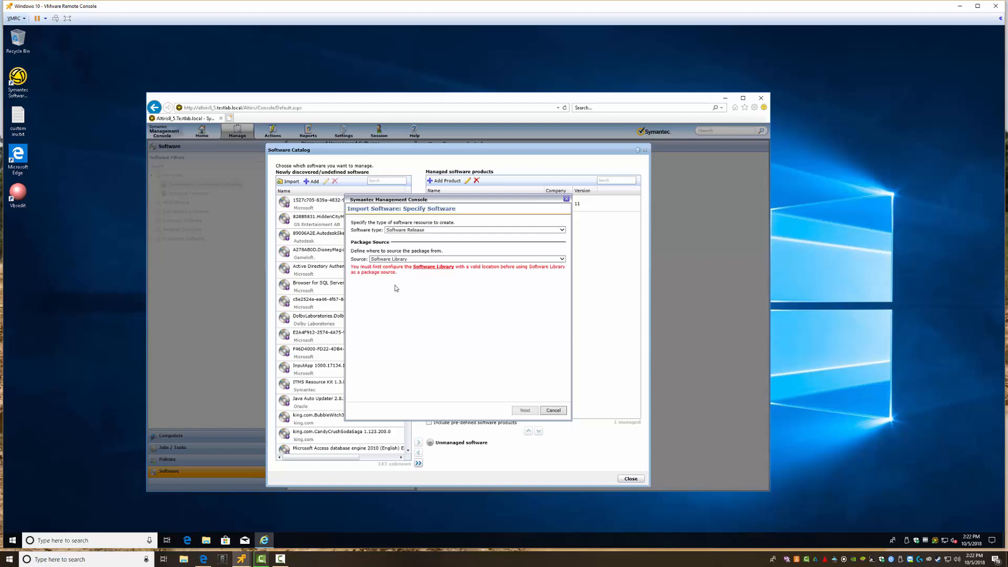
Step: Open the Software Library configuration and browse to the NSCap share on the ALTIRIS8_5 server in File Explorer
left_click(430, 269)
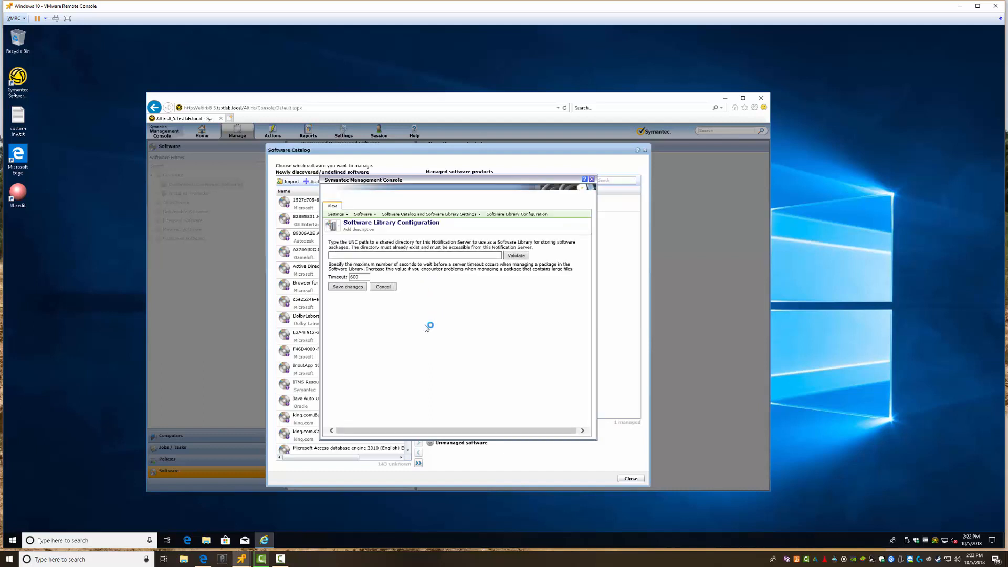
key("super+r")
type("\\\\")
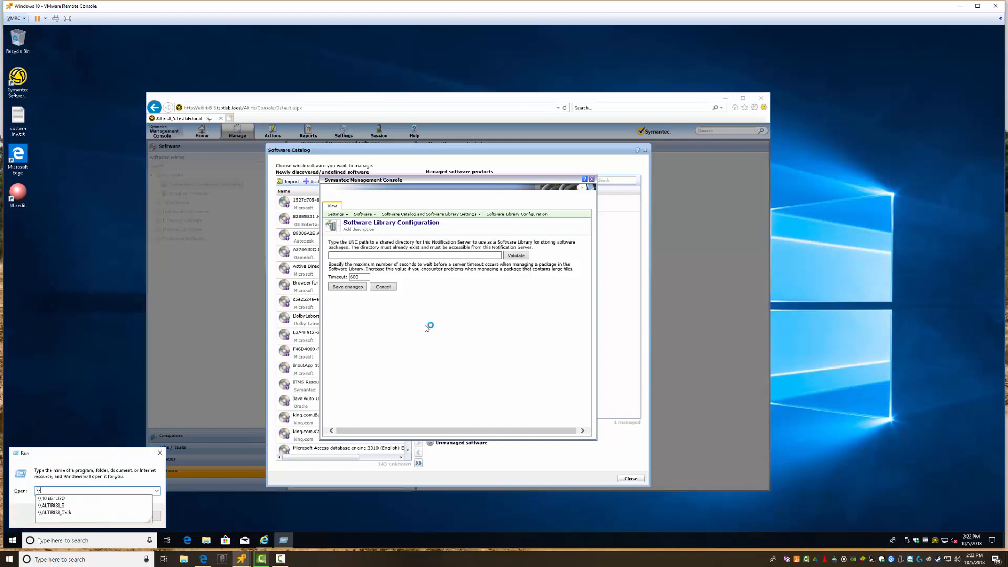
key("Down")
key("Down")
key("Down")
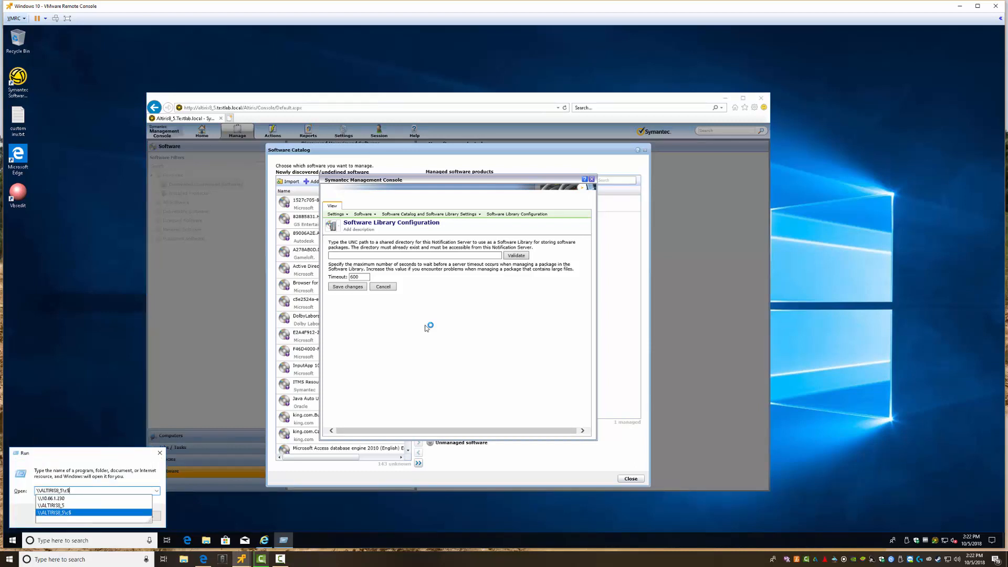
key("BackSpace")
key("Return")
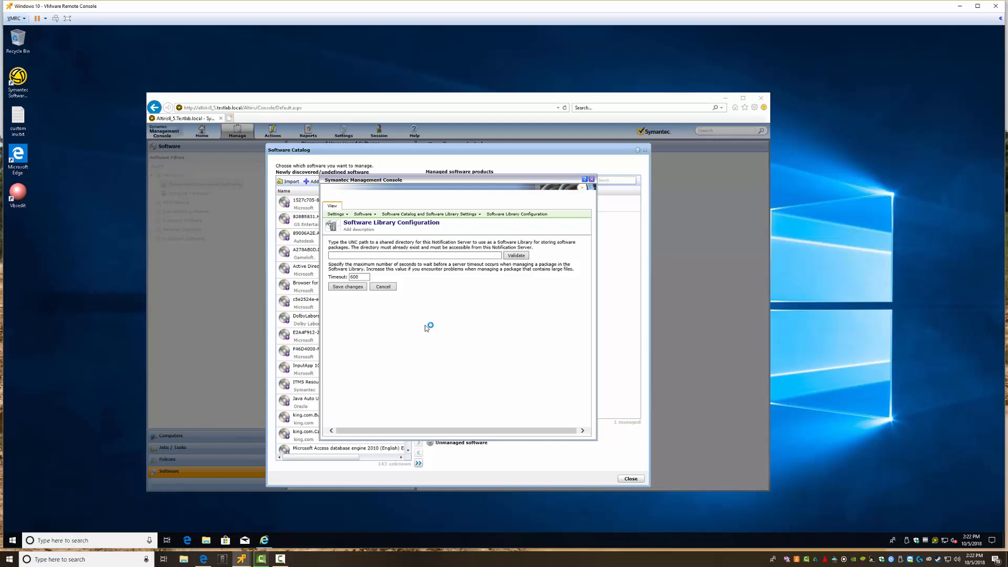
double_click(593, 329)
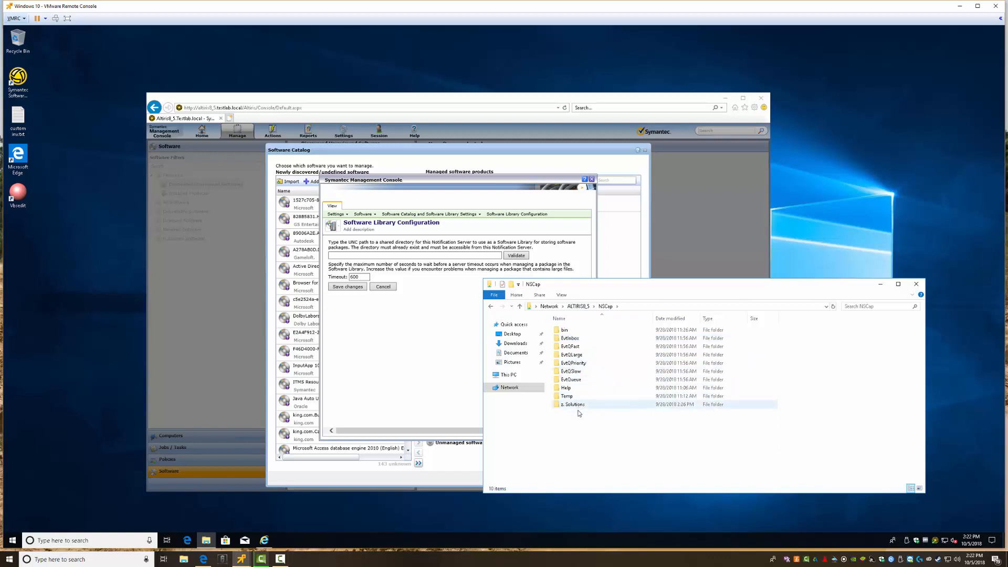
Step: Create a folder named Software_Library in the NSCap share
right_click(578, 426)
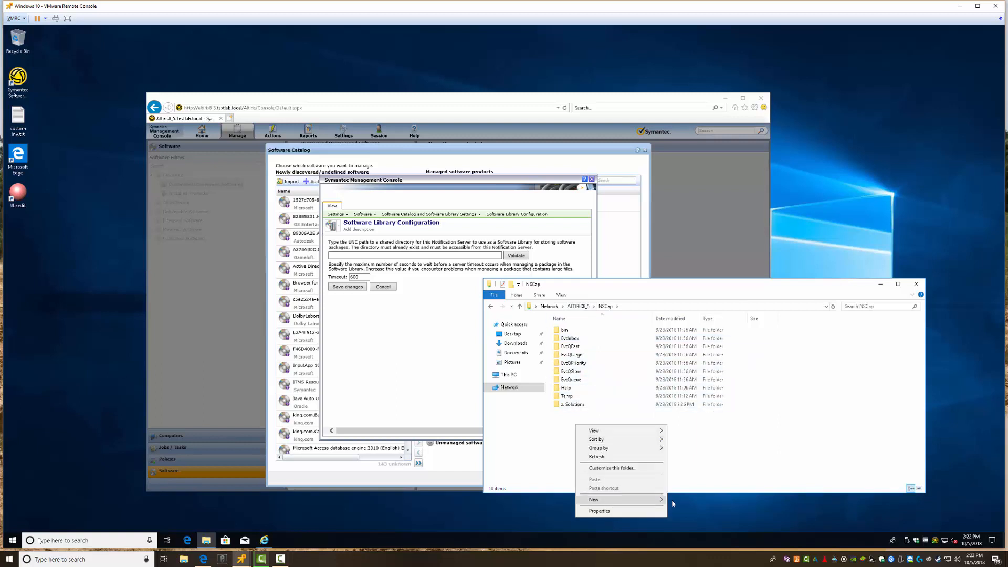
mouse_move(673, 503)
left_click(699, 447)
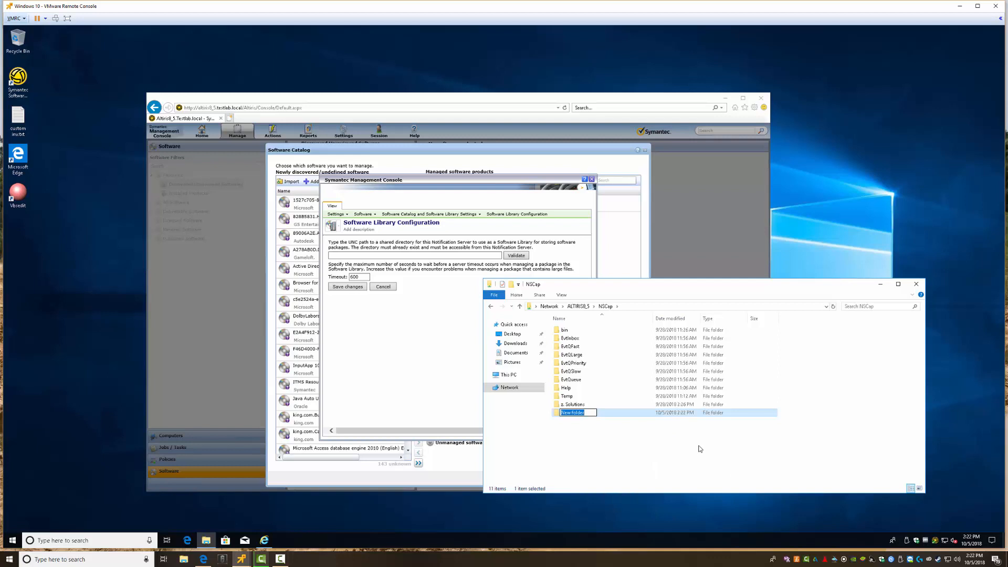
type("SoftLibrary")
type("ware")
type("_Library")
key("Return")
Step: Set the software library path to \\ALTIRIS8_5\NSCap\Software_Library by copying the new folder's address, then validate and save it
double_click(577, 414)
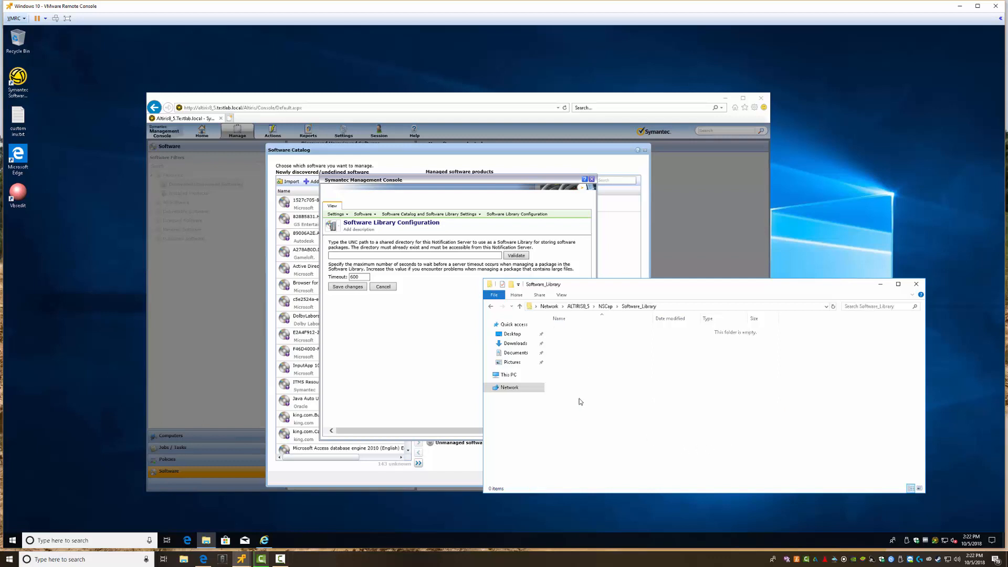
left_click(686, 309)
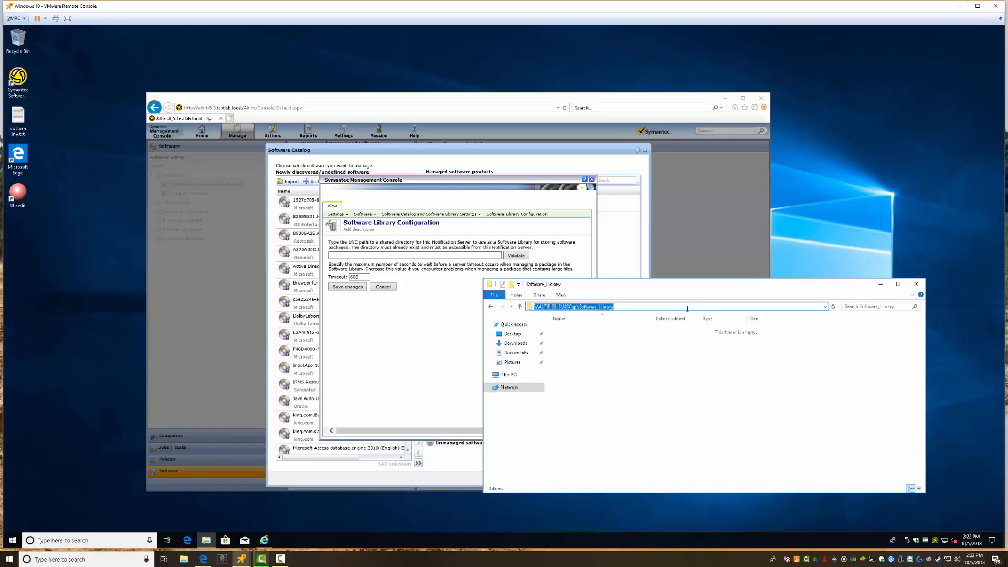
key("ctrl+c")
left_click(447, 255)
key("ctrl+v")
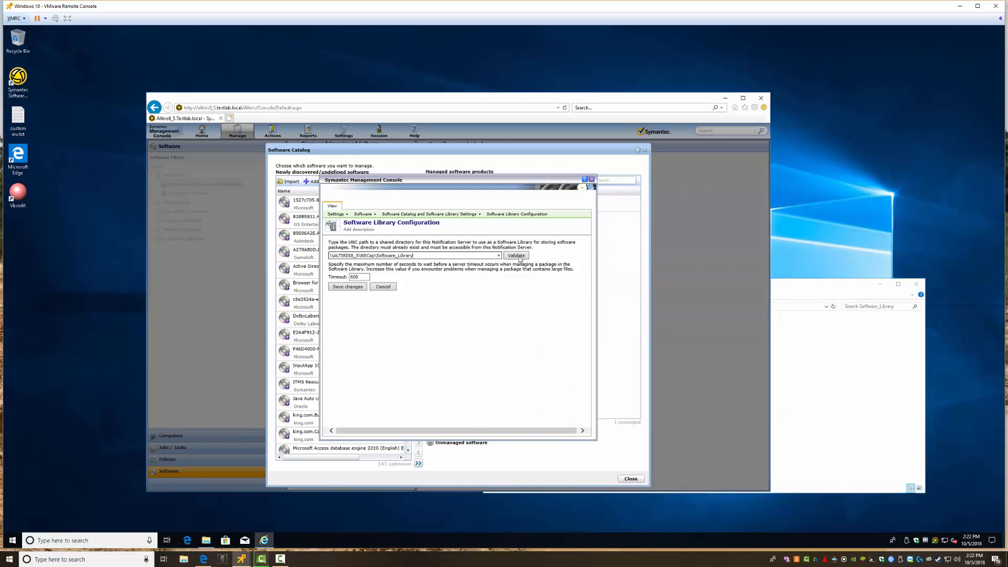
left_click(517, 256)
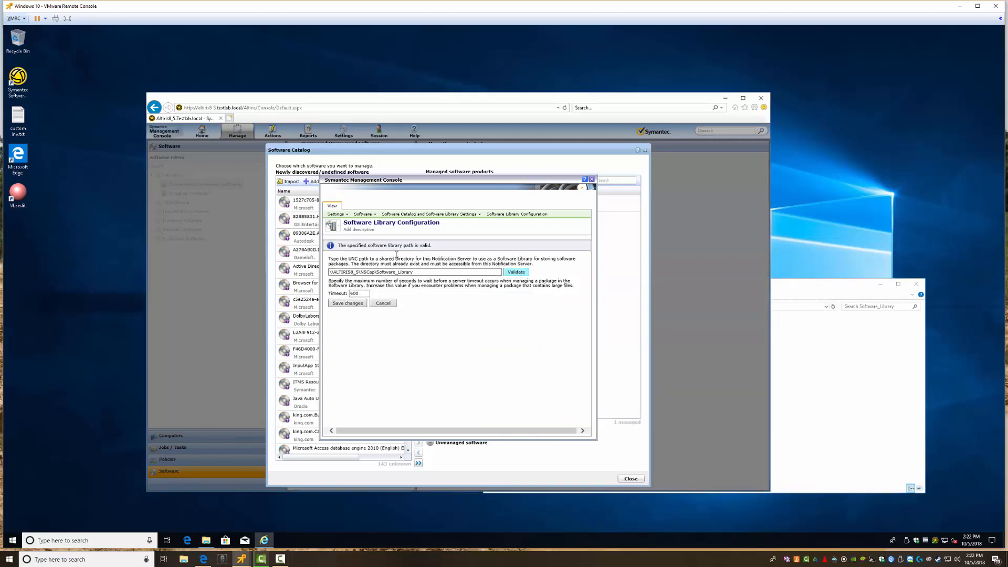
left_click(348, 303)
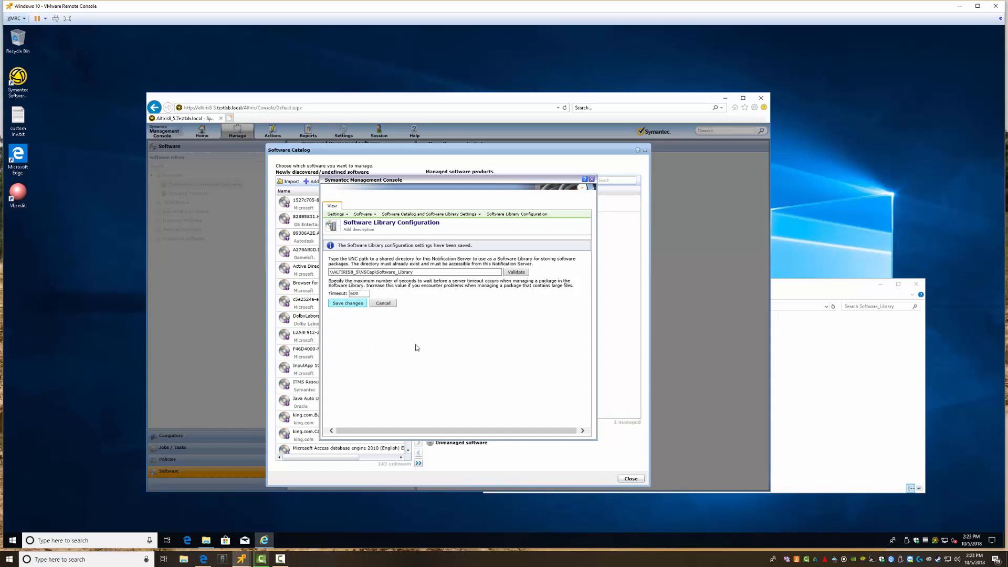
left_click_drag(368, 245, 472, 246)
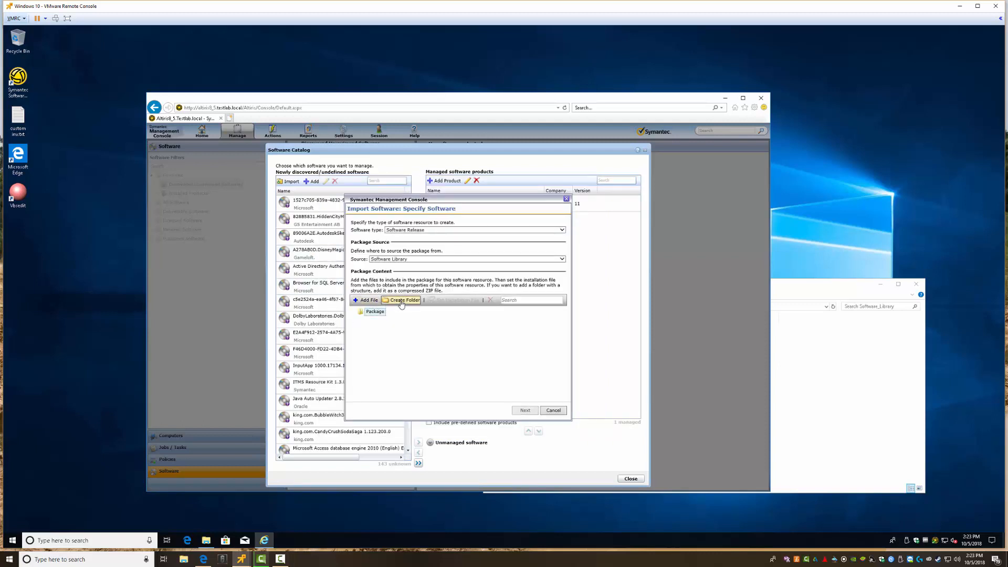
Step: Add 7z1805-x64.exe from the Downloads folder to the import package
left_click(365, 302)
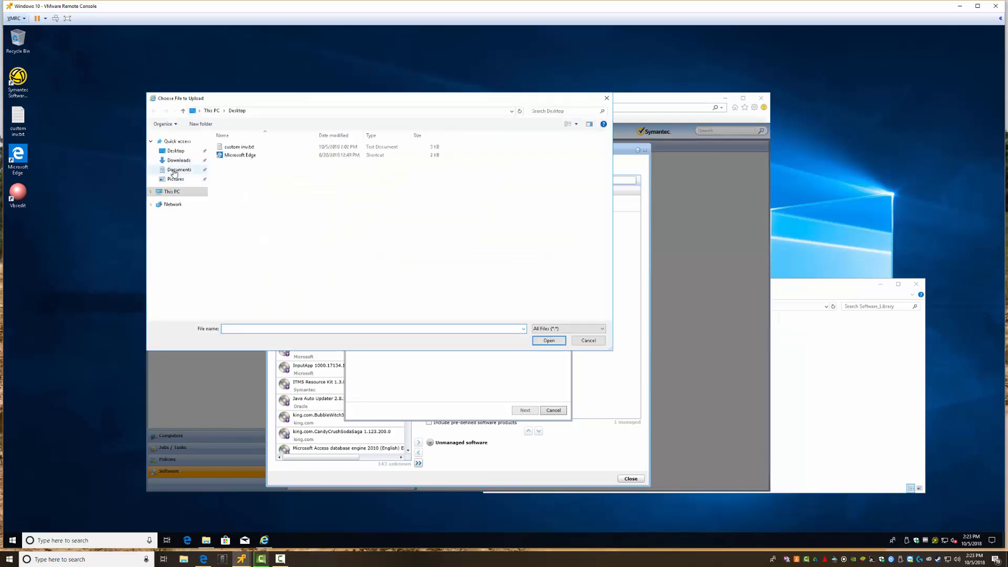
left_click(178, 160)
left_click(237, 147)
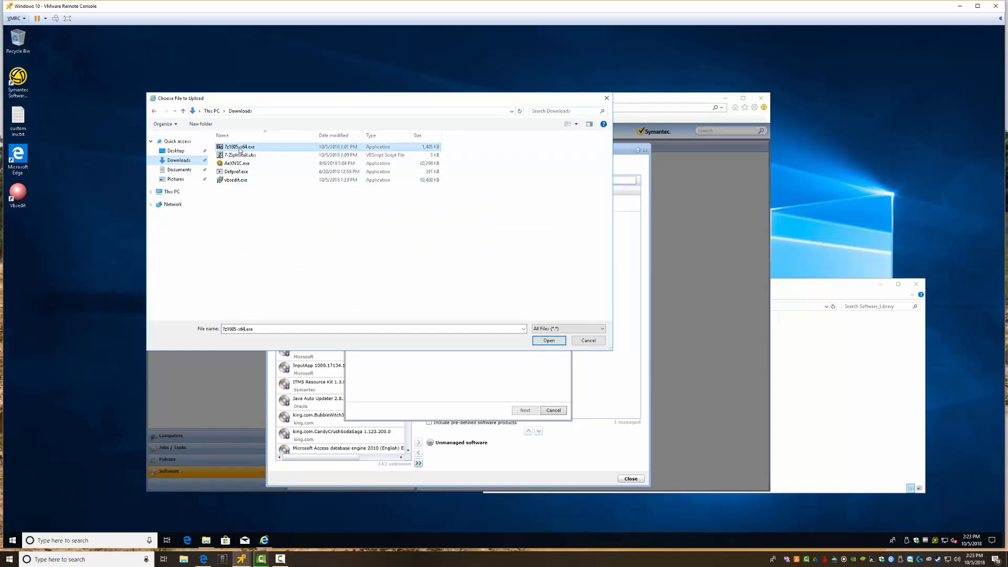
left_click(547, 341)
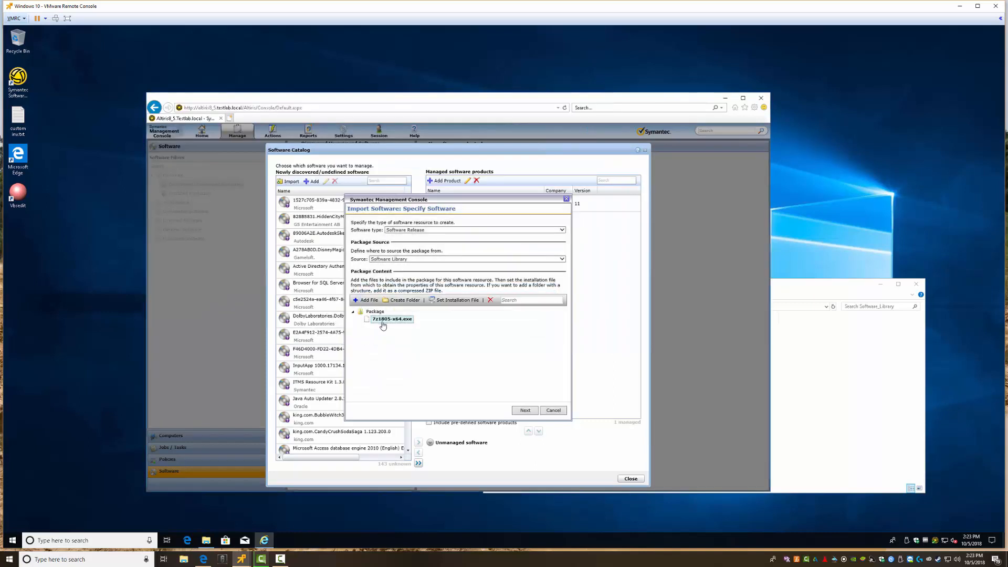
Step: Try to designate the executable as the installation file and continue the import, declining to continue without one
left_click(381, 322)
left_click(374, 313)
left_click(390, 322)
left_click(446, 302)
left_click(457, 303)
left_click(525, 412)
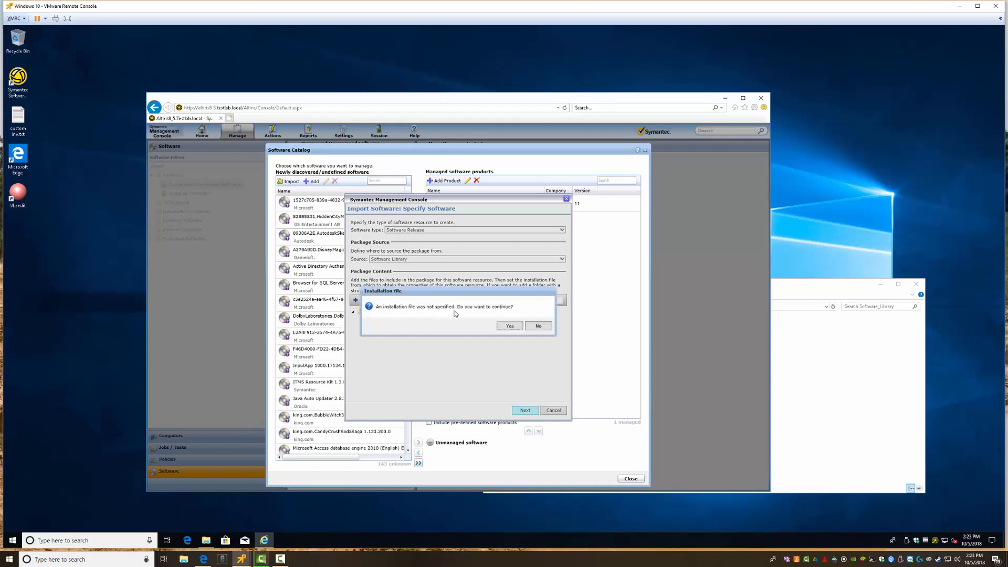
left_click(531, 326)
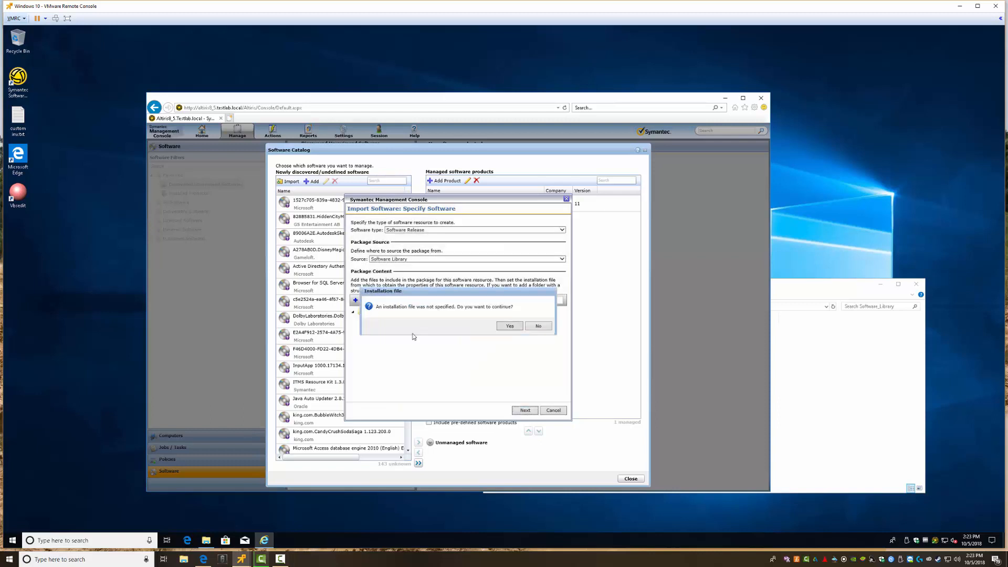
Step: Set 7z1805-x64.exe as the installation file and create 7-Zip as a new software resource, opening it for editing
left_click(383, 320)
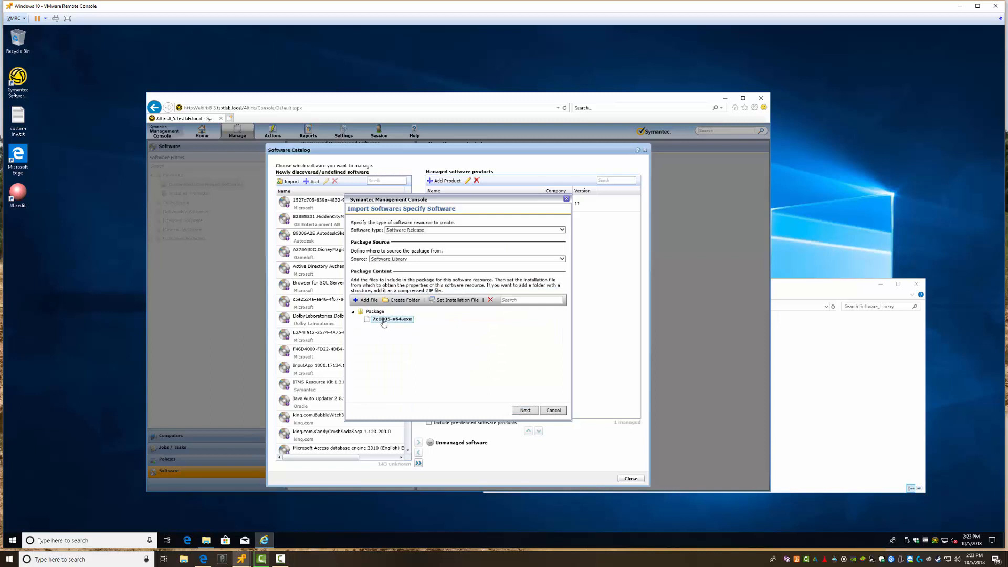
left_click(455, 300)
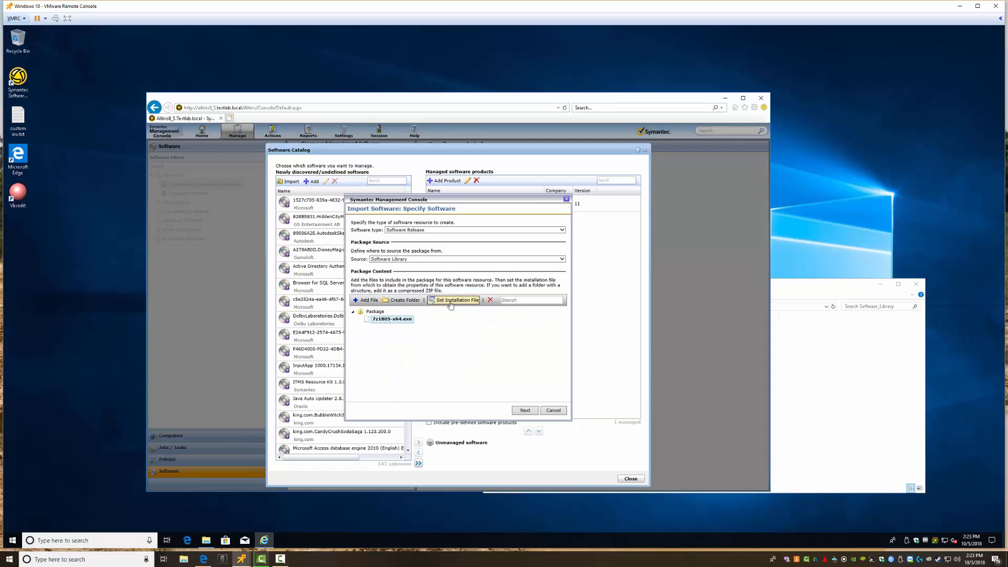
left_click(525, 411)
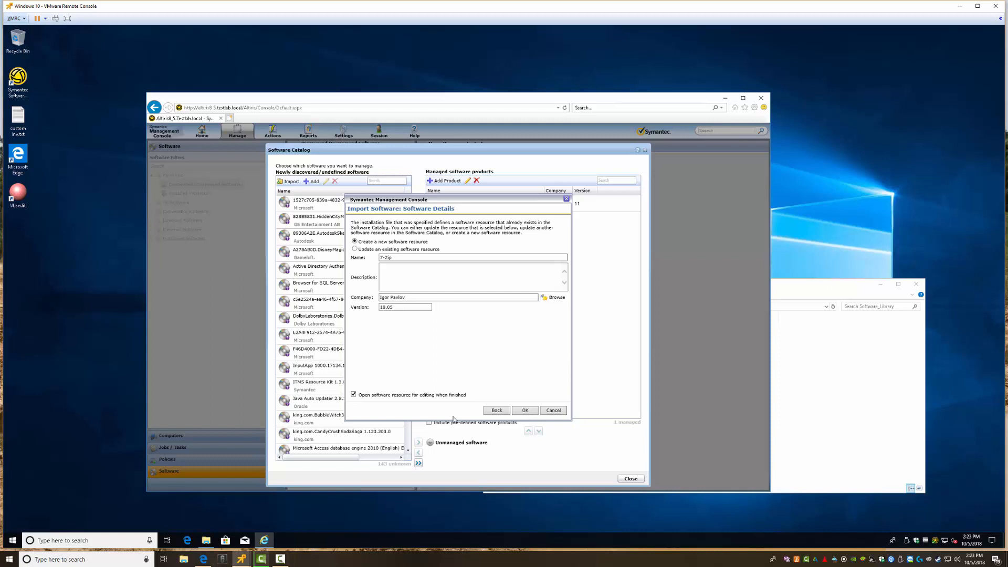
left_click(524, 412)
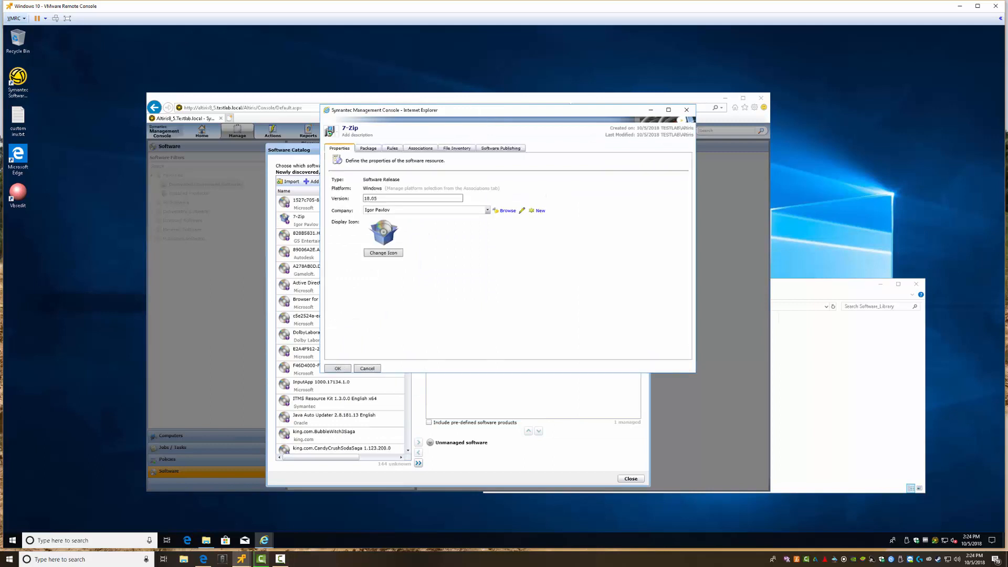
left_click_drag(473, 112, 486, 155)
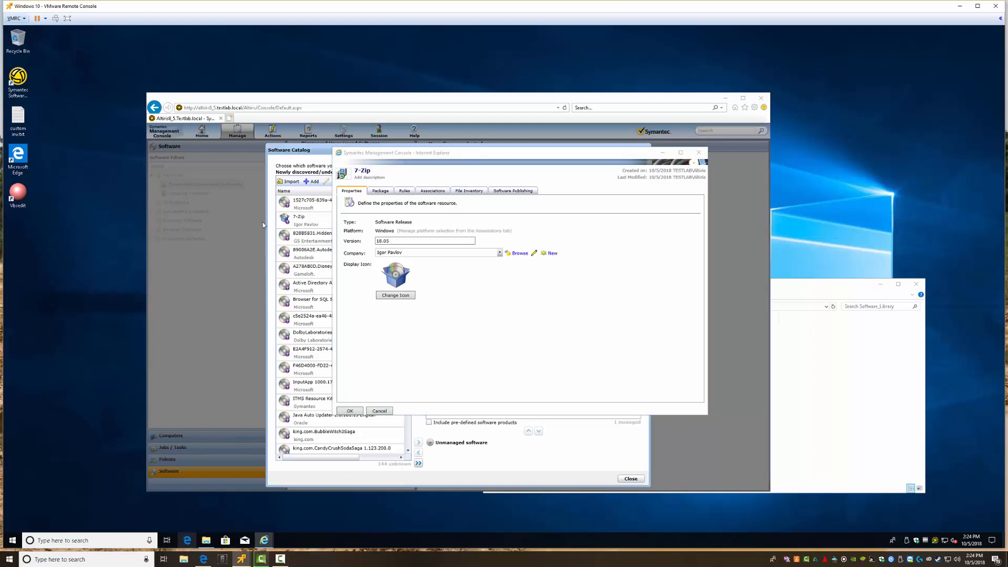
Step: Switch to Microsoft Edge and open the 7-zip.org website
left_click(186, 541)
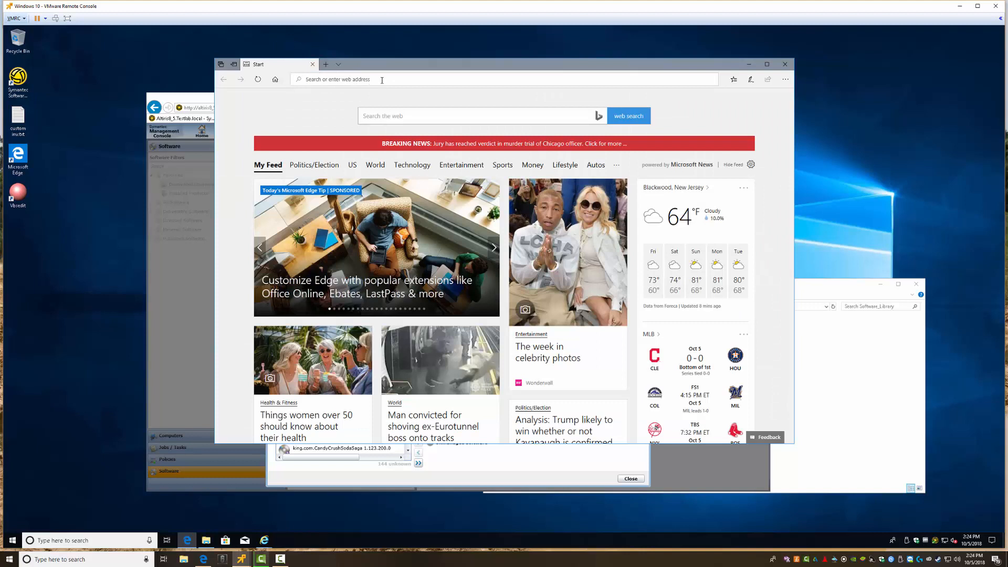
type("7")
type("-z")
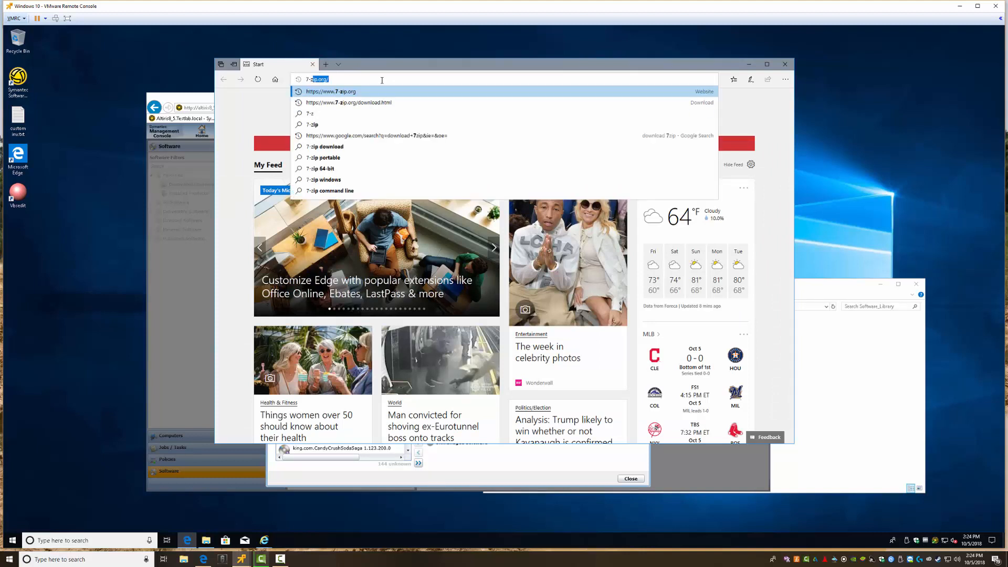
key("Return")
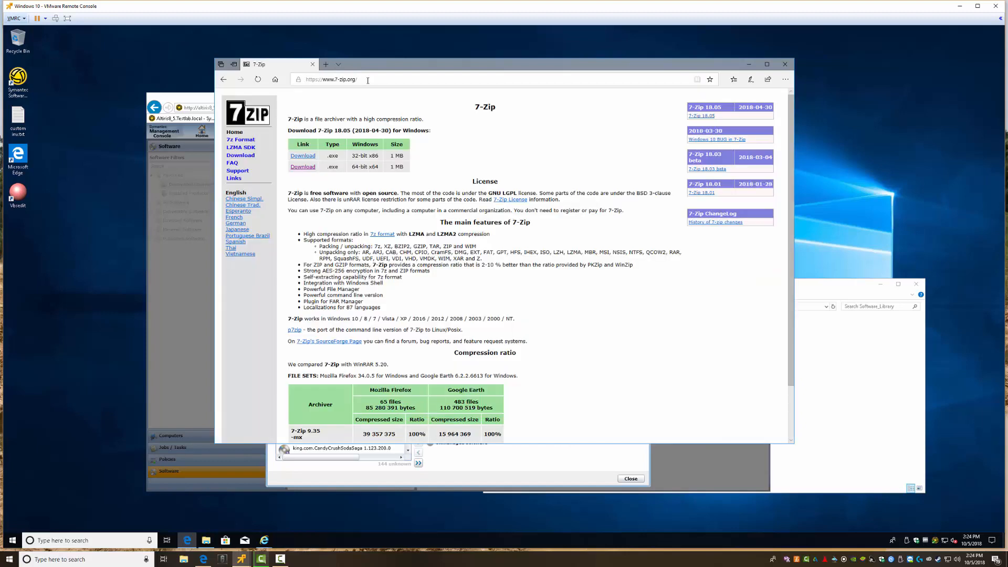
Step: Save the site's 7-Zip logo as 7ziplogo.png in the Downloads folder, then return to the management console
left_click(367, 81)
left_click(257, 117)
right_click(256, 118)
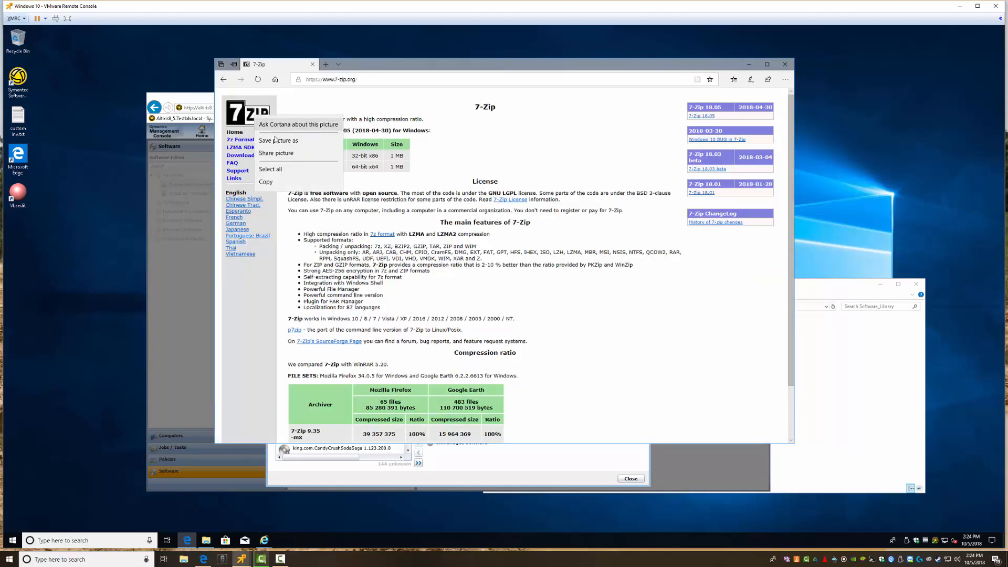
left_click(278, 141)
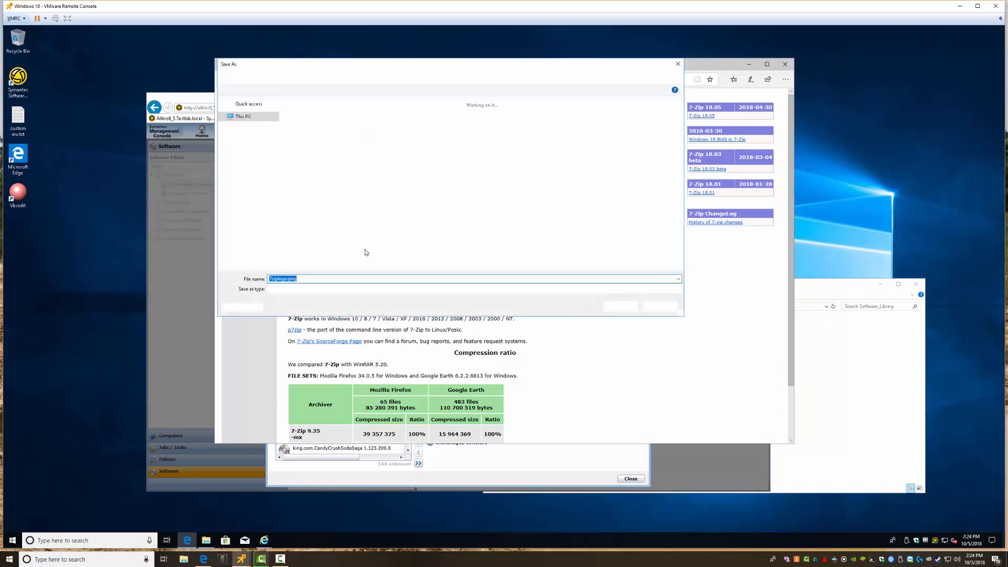
left_click(250, 126)
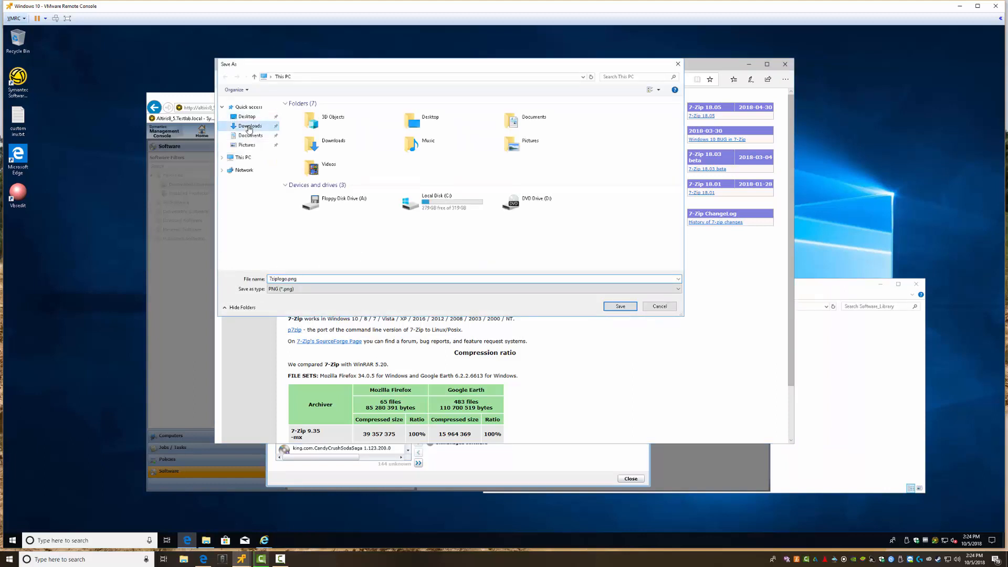
left_click(620, 306)
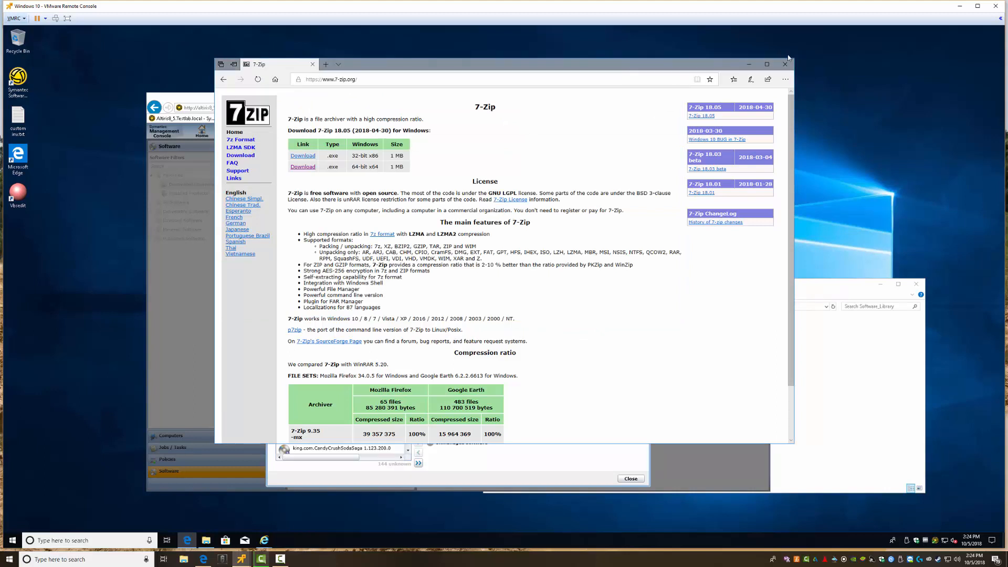
left_click(748, 64)
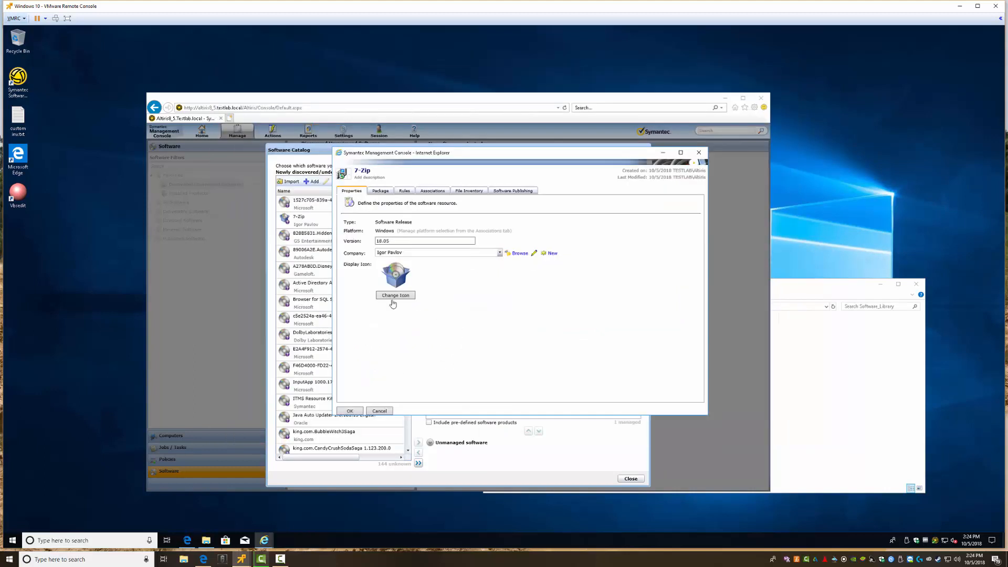
Step: Change the display icon of the 7-Zip software resource to 7ziplogo.png from the Downloads folder
left_click(397, 297)
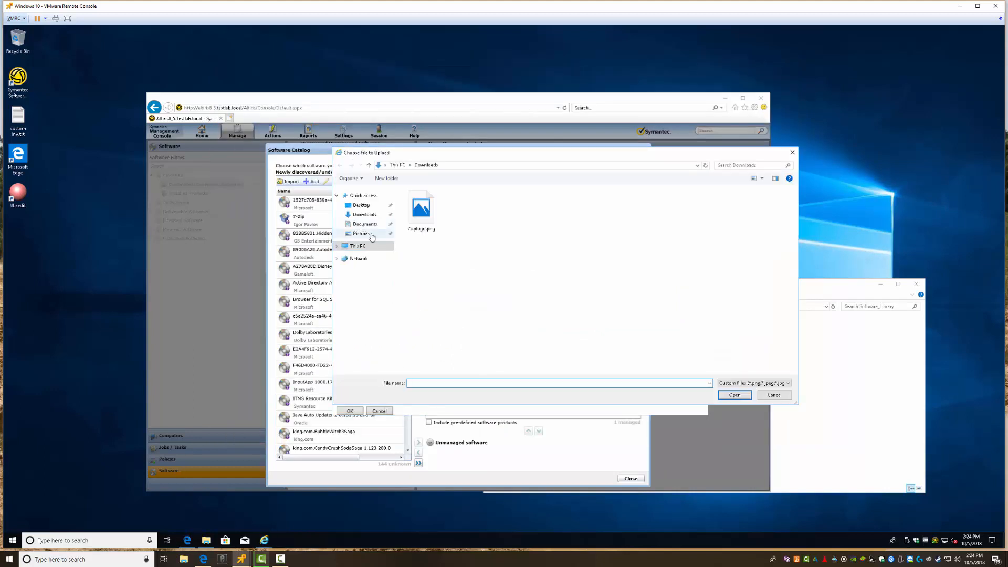
left_click(365, 214)
left_click(421, 210)
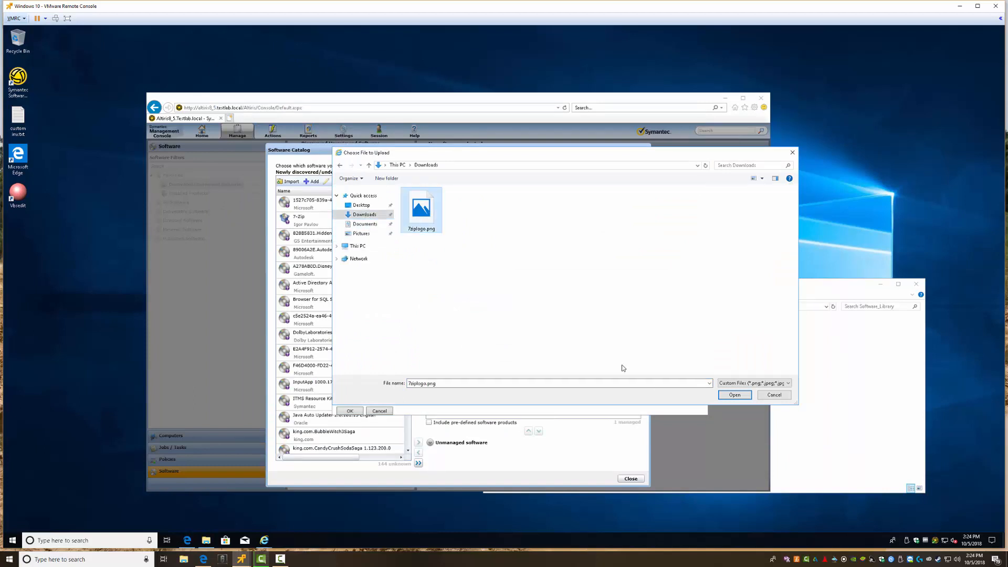
left_click(723, 398)
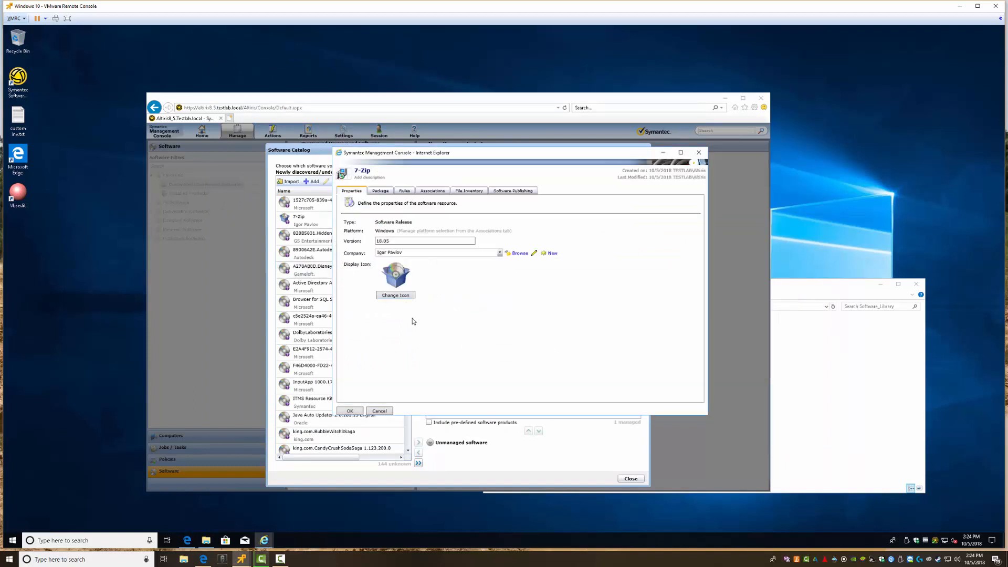
left_click(642, 407)
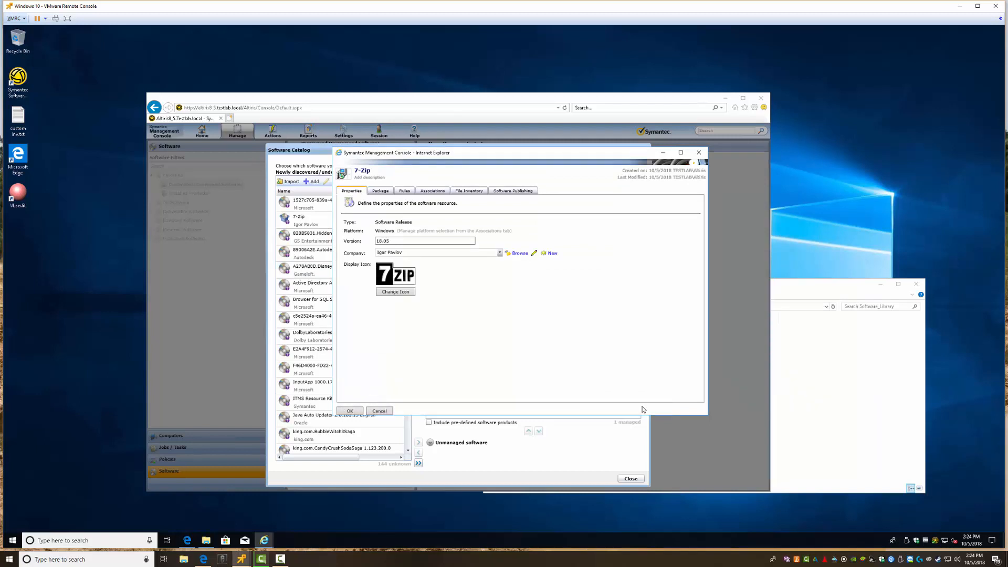
Step: Edit the 7-Zip package, assigning it to All Package Servers and entering the description "7-Zip for Finance Department"
left_click(382, 192)
left_click(360, 254)
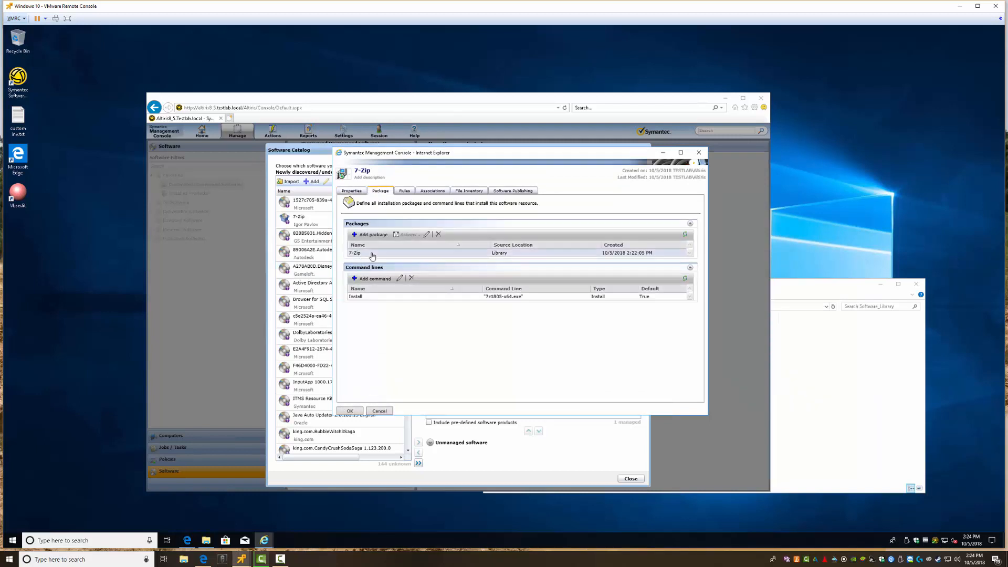
left_click(428, 236)
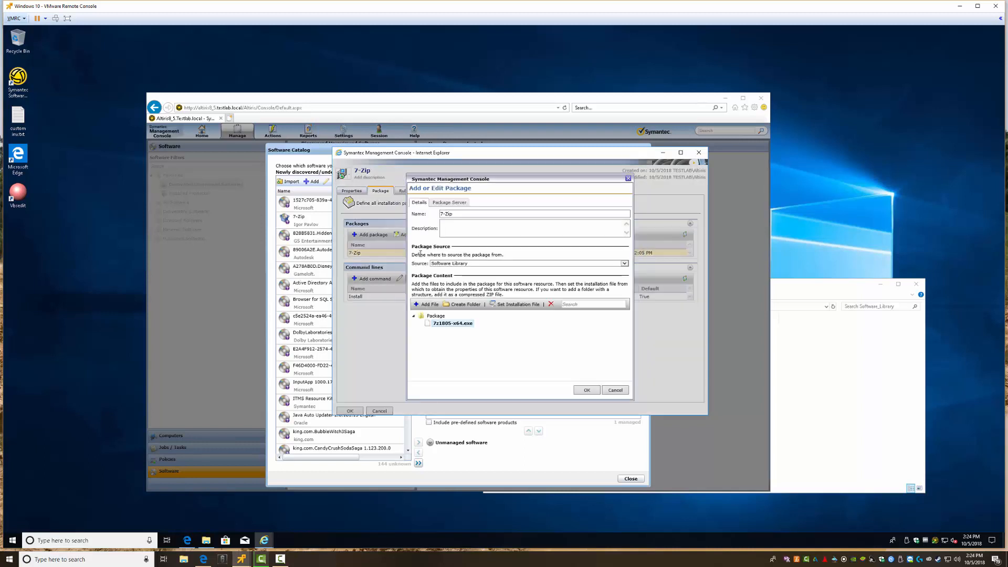
left_click(444, 205)
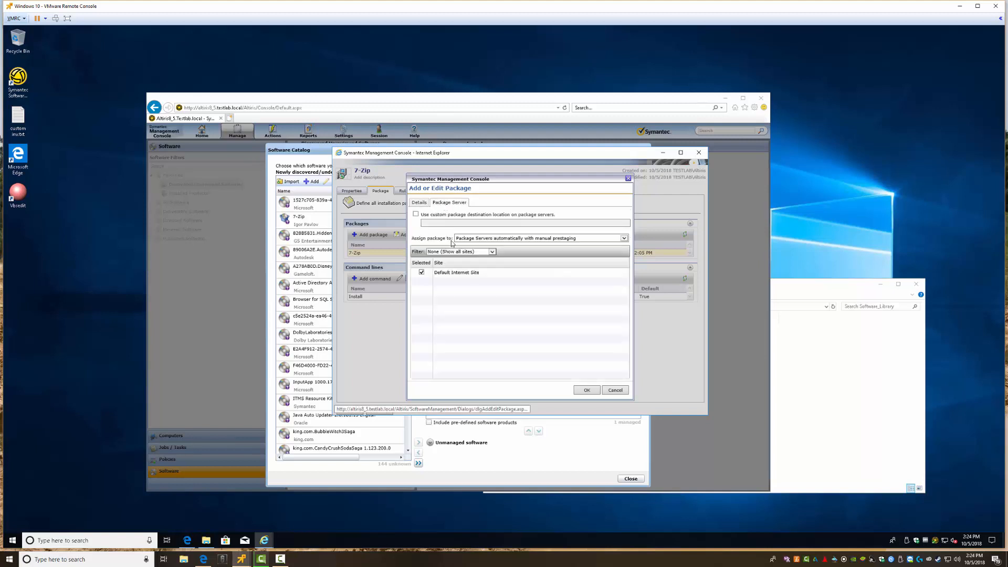
left_click(487, 239)
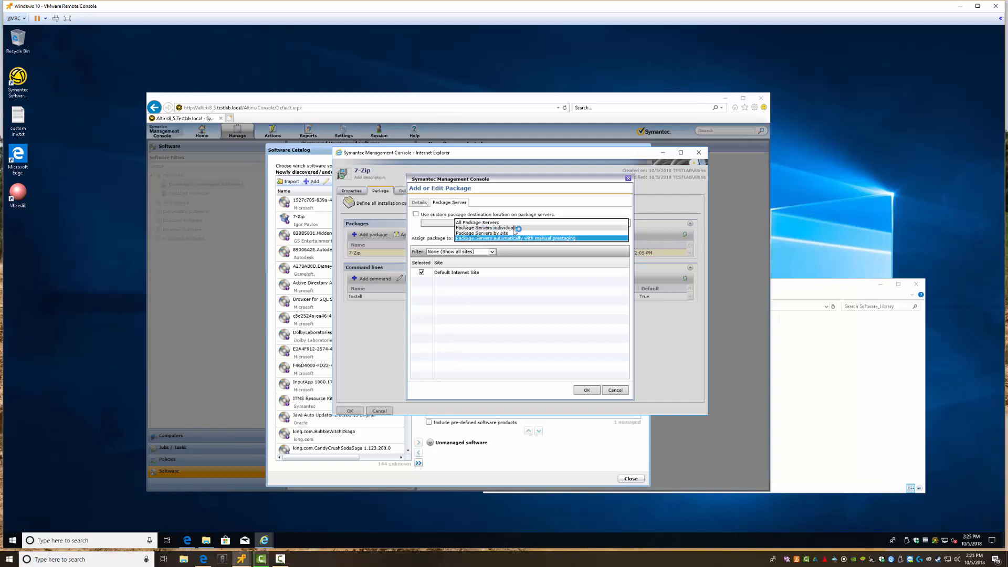
left_click(475, 222)
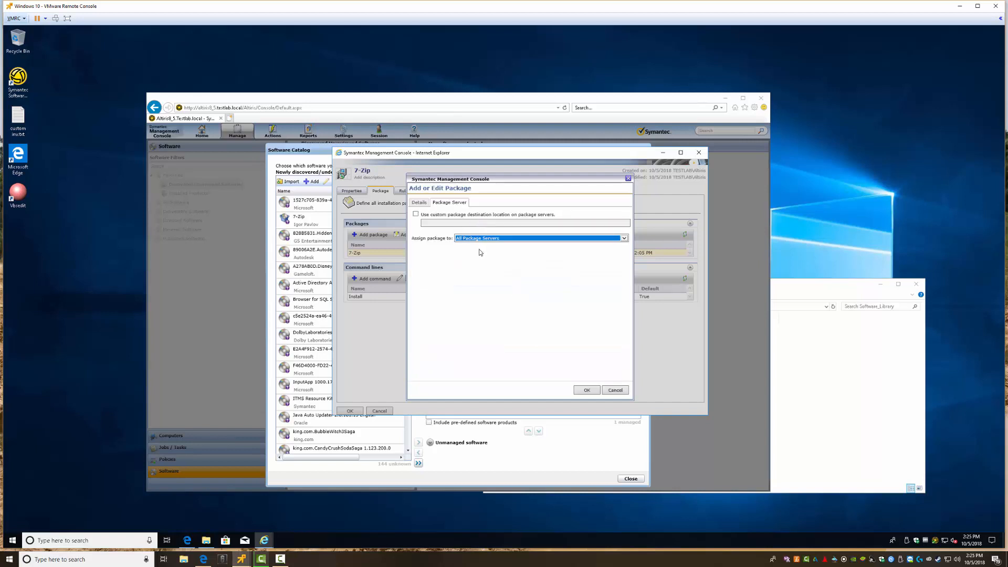
left_click(419, 202)
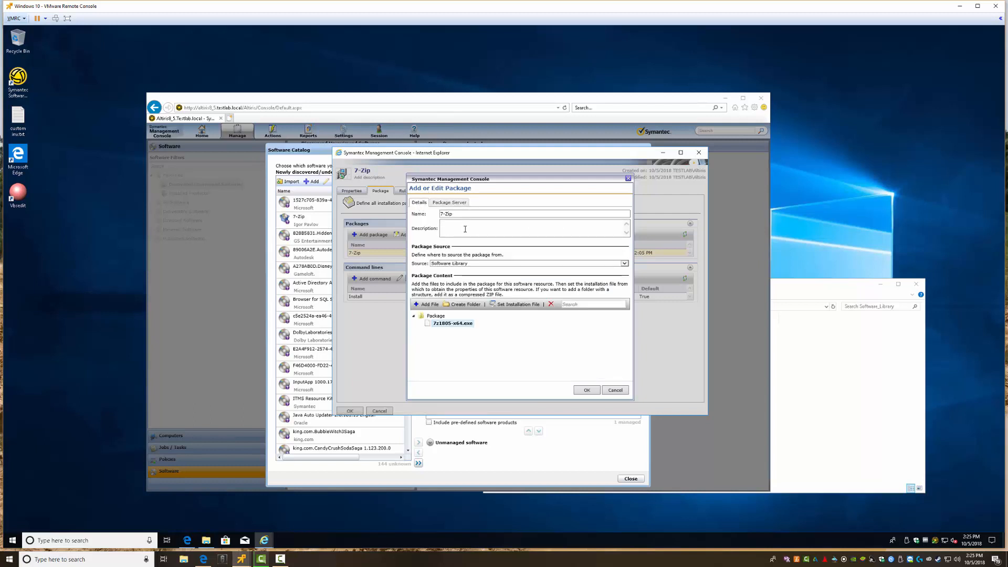
type("-Zip for Finance Department")
Step: Inspect the package's folder inside Software_Library in File Explorer and review the available package source options
left_click(205, 541)
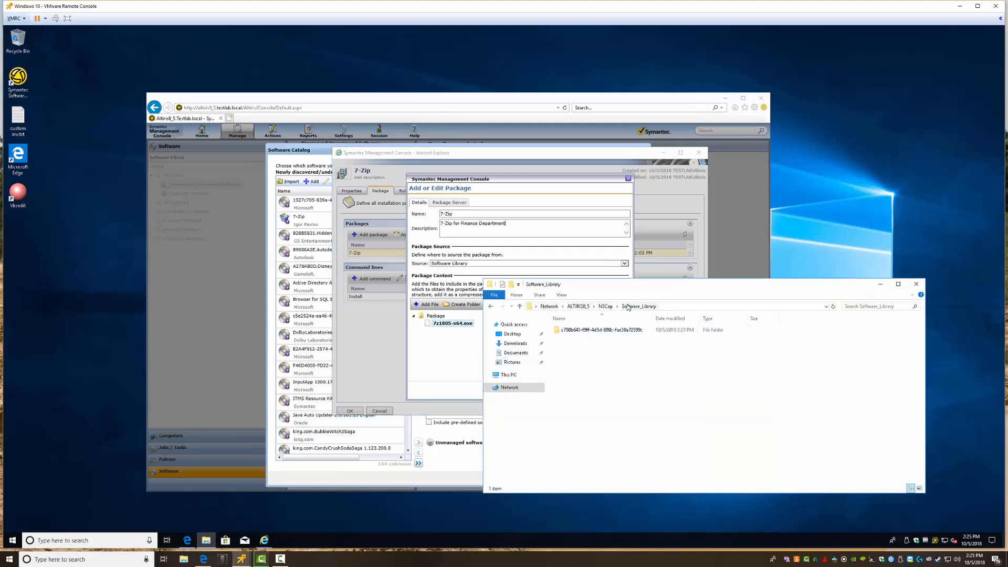
double_click(590, 333)
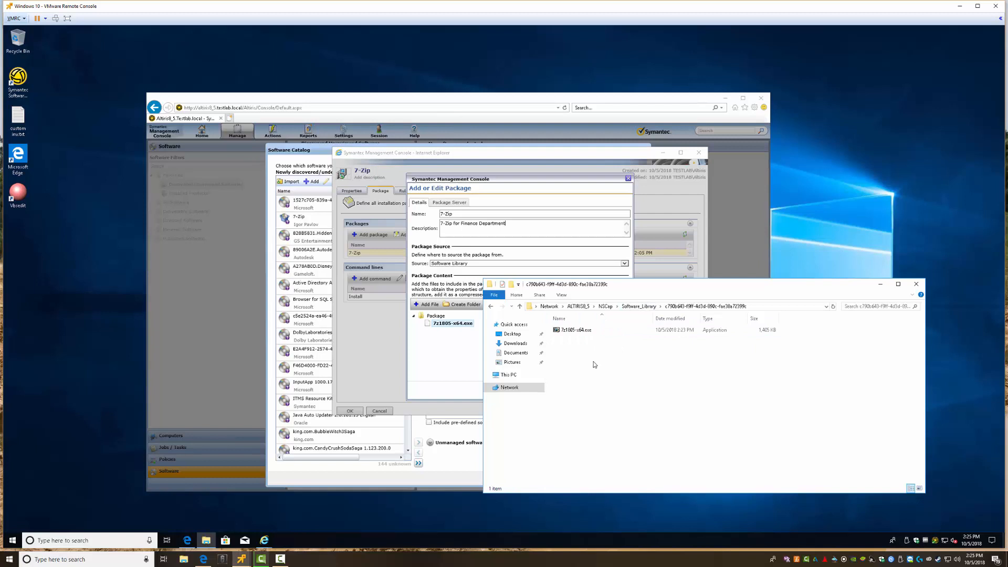
left_click(522, 268)
left_click(522, 266)
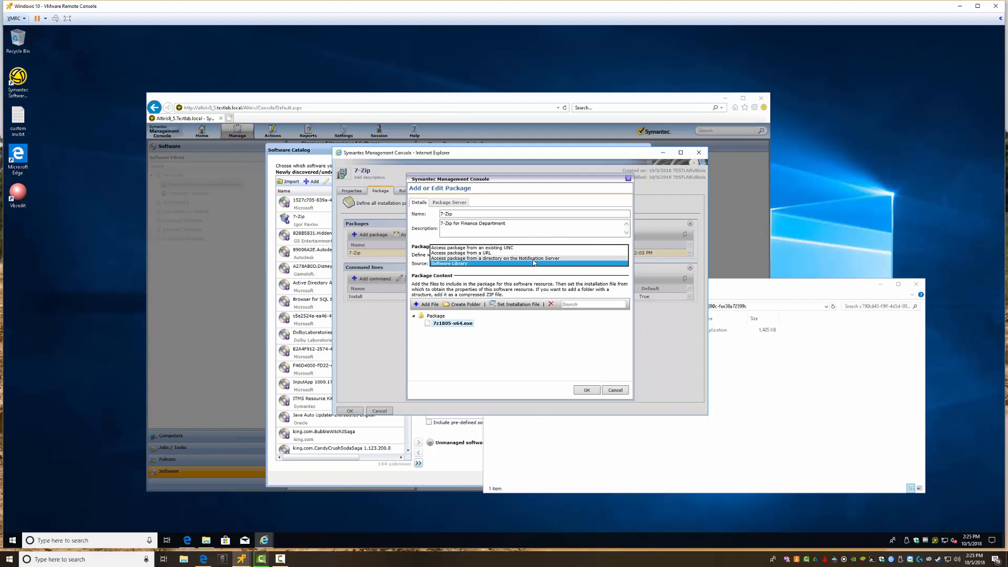
left_click(761, 391)
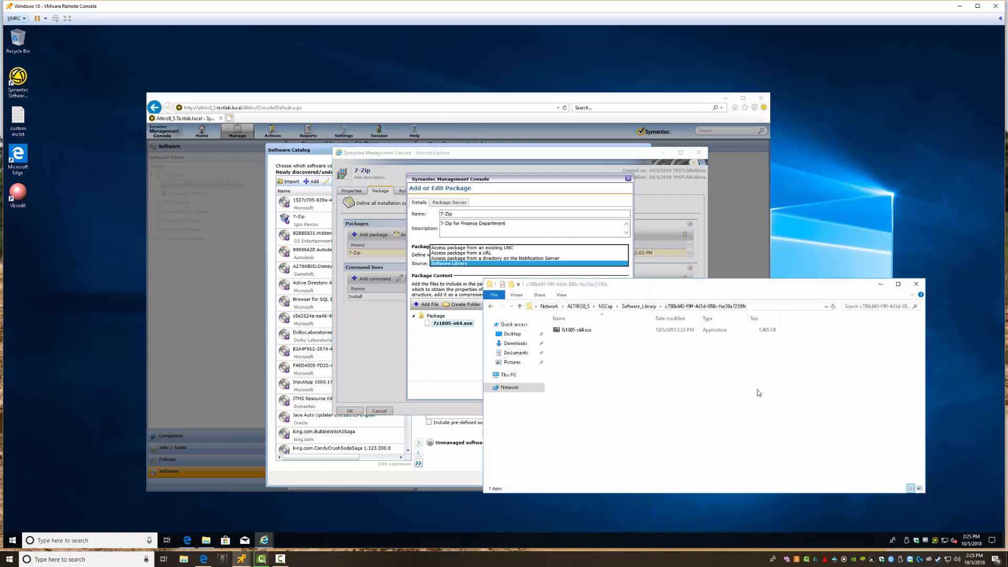
left_click(450, 337)
Step: Create a folder named 7-zip in the package content with a subfolder named 18
left_click(466, 304)
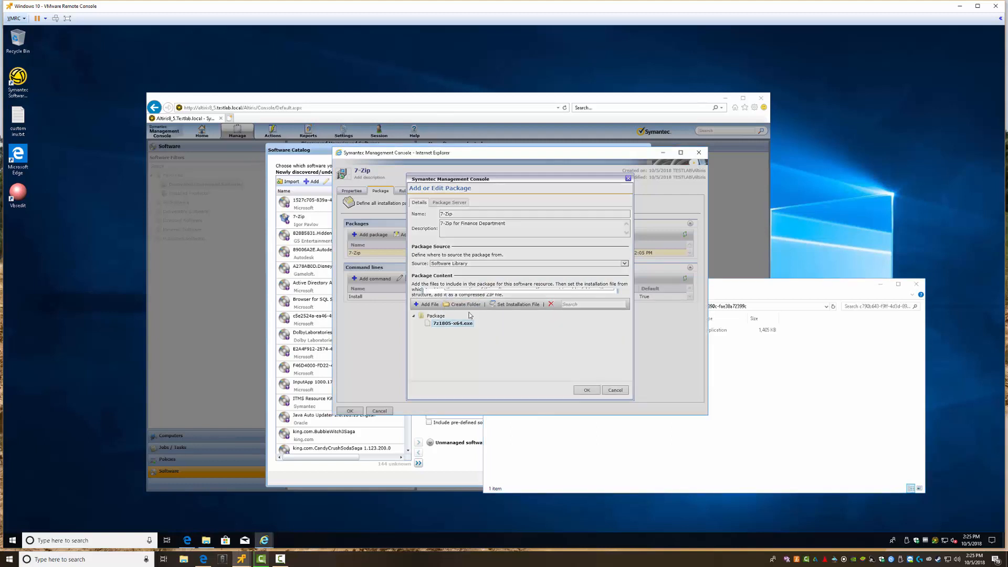
type("7-zip")
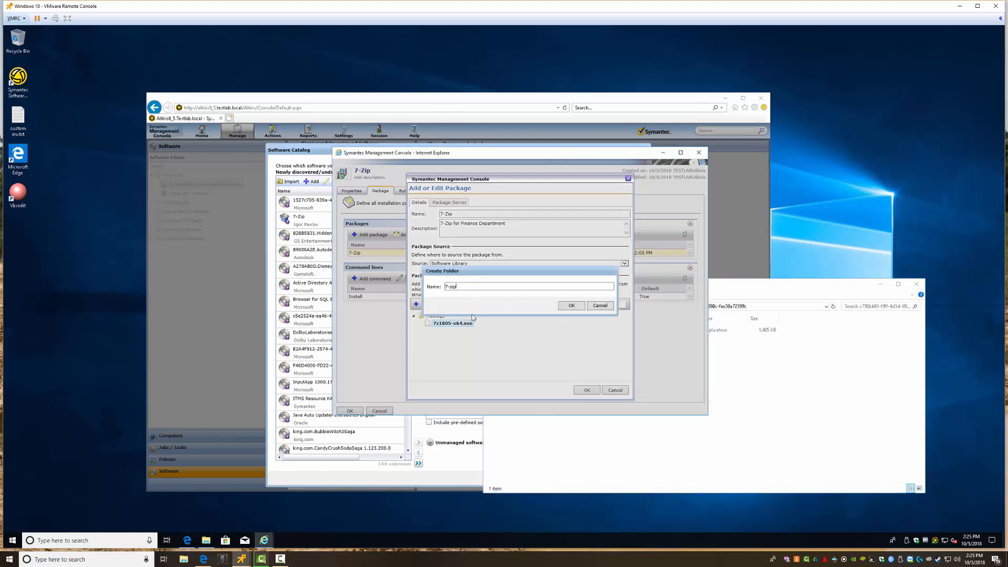
left_click(571, 305)
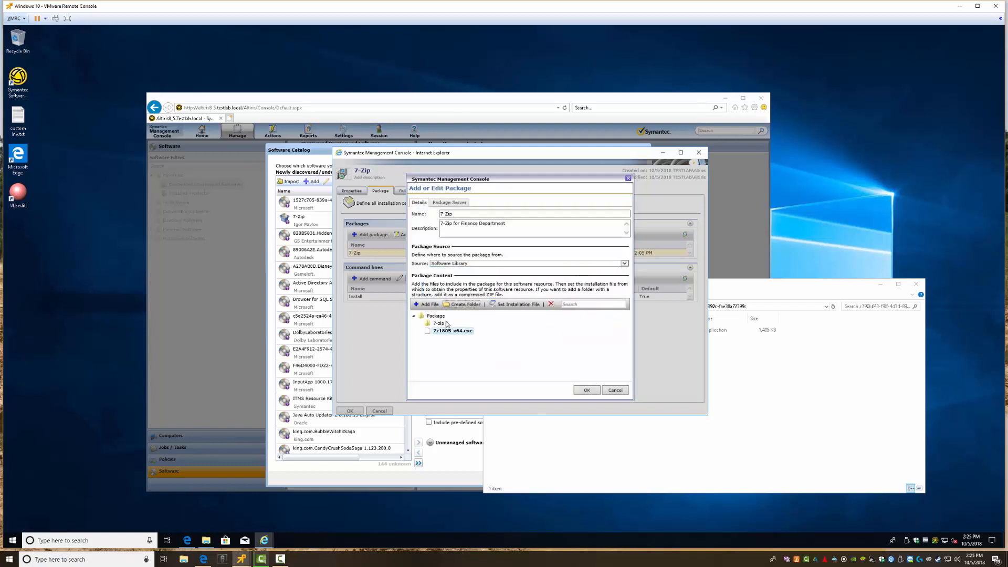
left_click(437, 323)
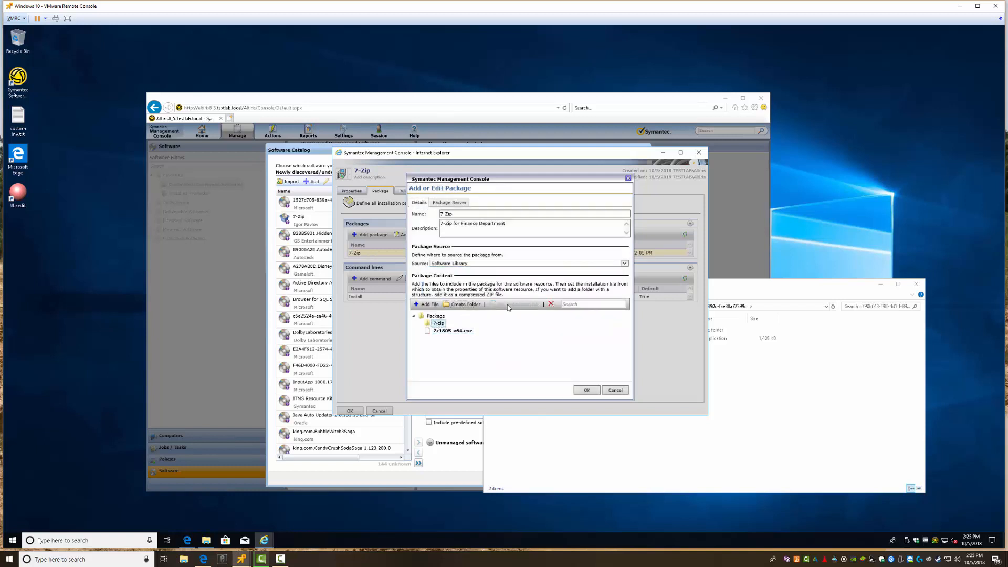
left_click(461, 304)
type("18")
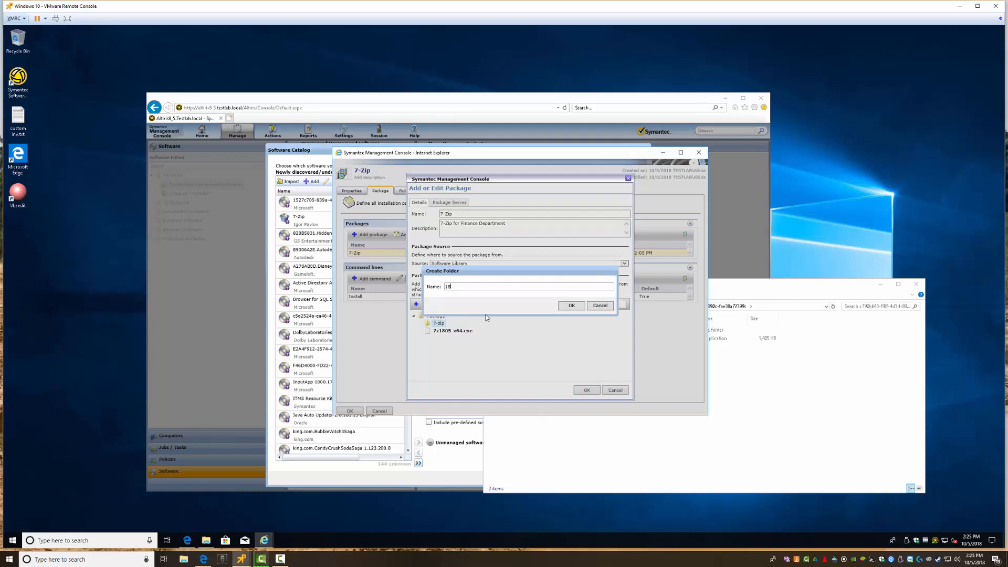
left_click(570, 306)
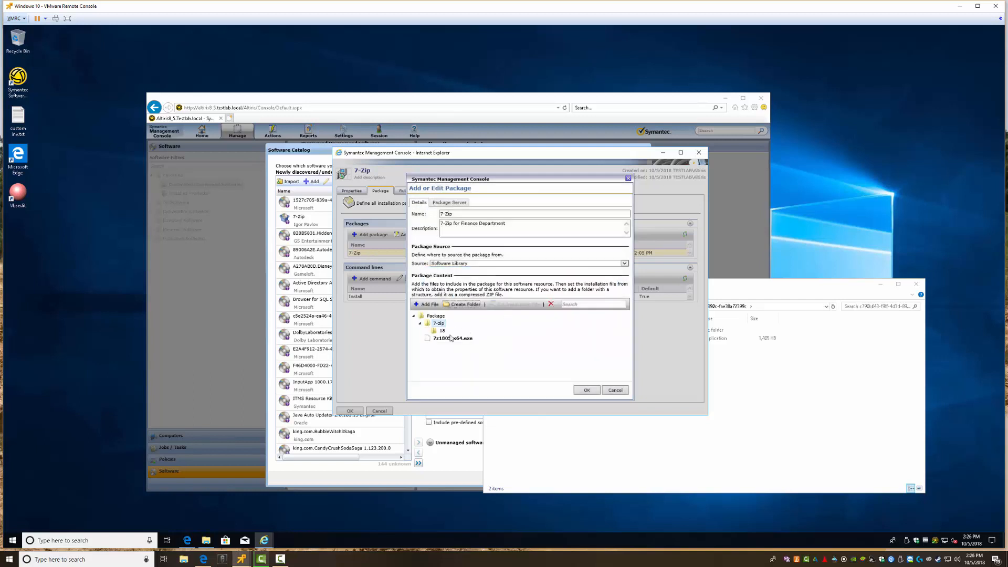
Step: Delete 7z1805-x64.exe from the root of the package content
left_click(439, 324)
left_click(449, 340)
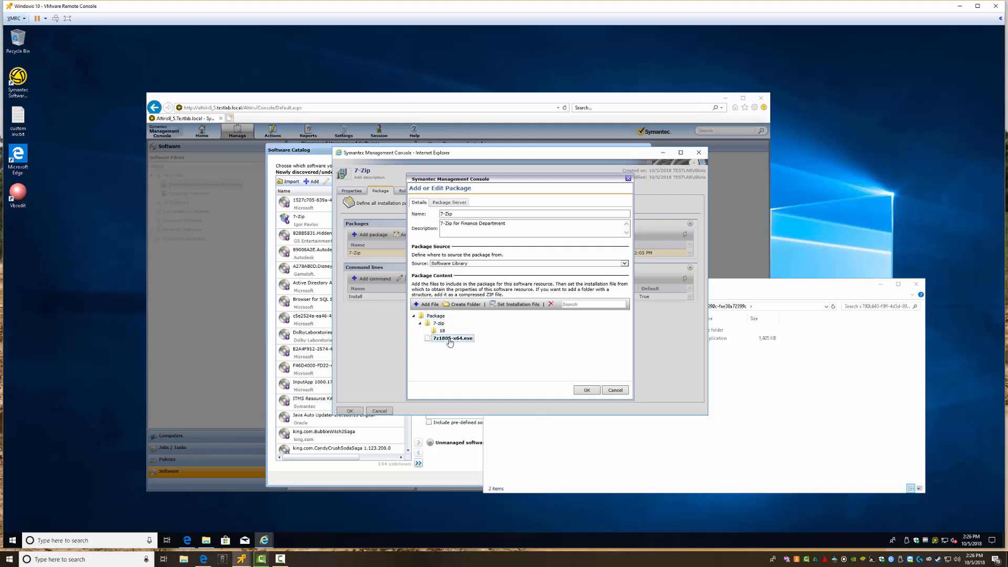
left_click(551, 305)
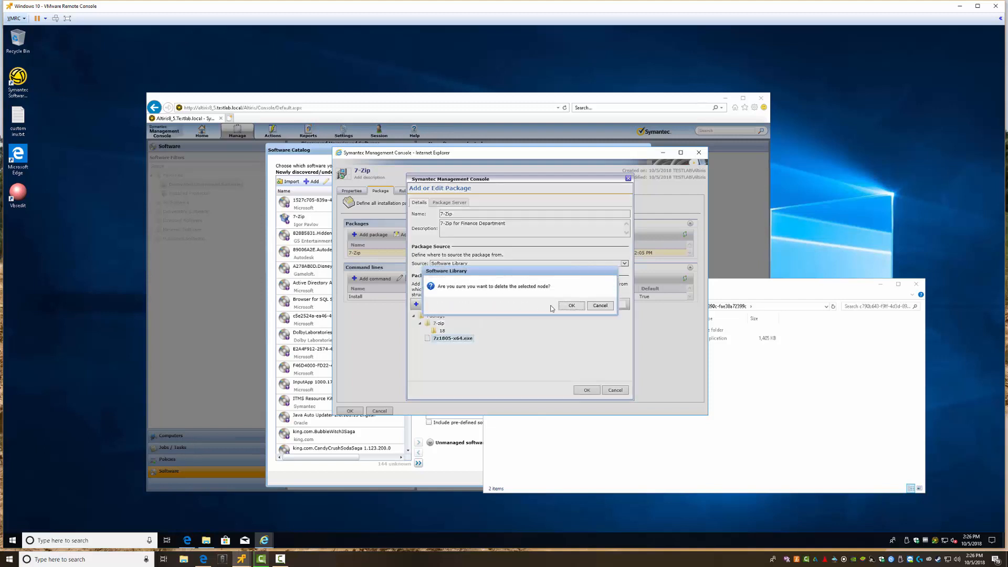
left_click(571, 305)
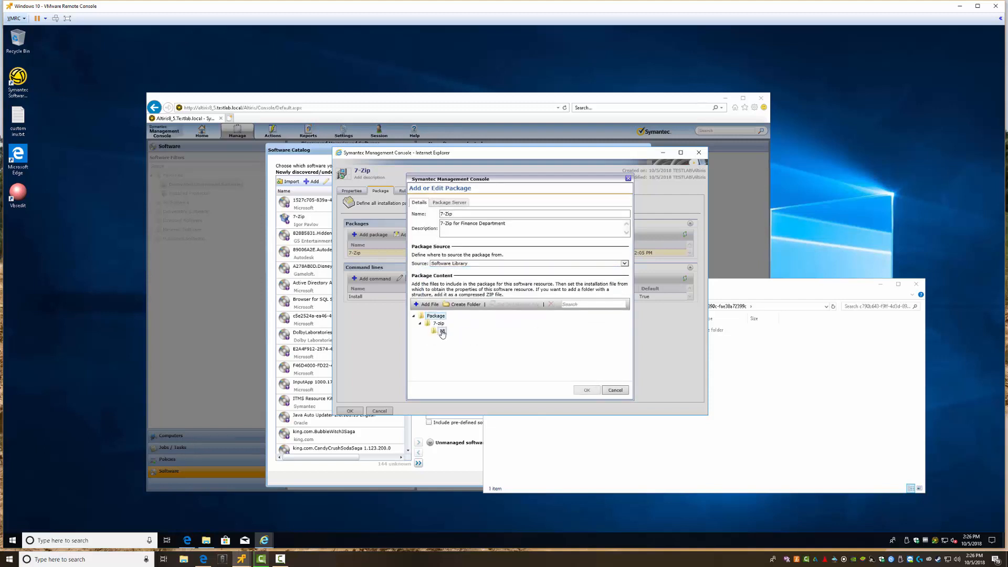
Step: Add 7z1805-x64.exe from Downloads to the package's 18 subfolder and bring the package's library folder window forward
left_click(426, 304)
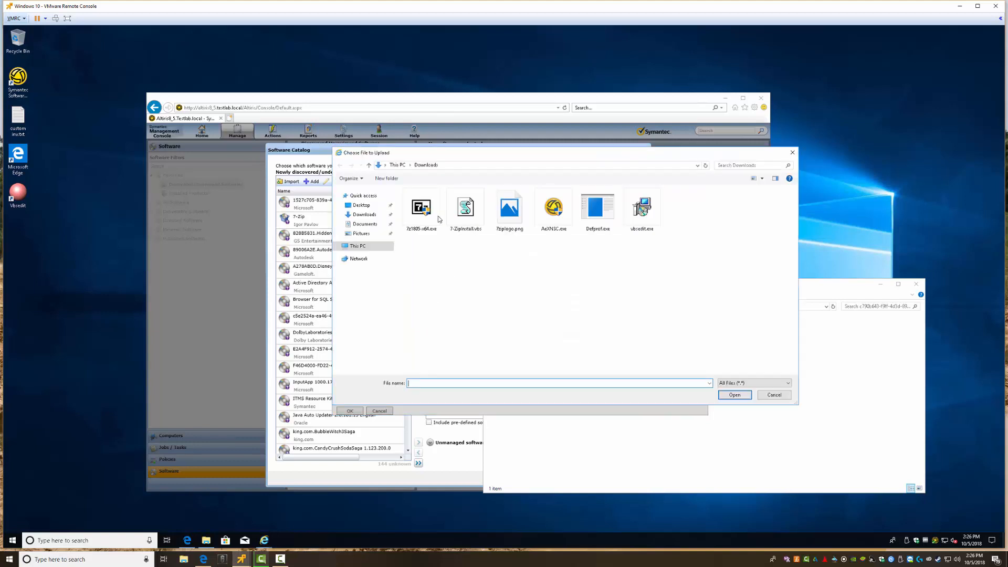
left_click(420, 215)
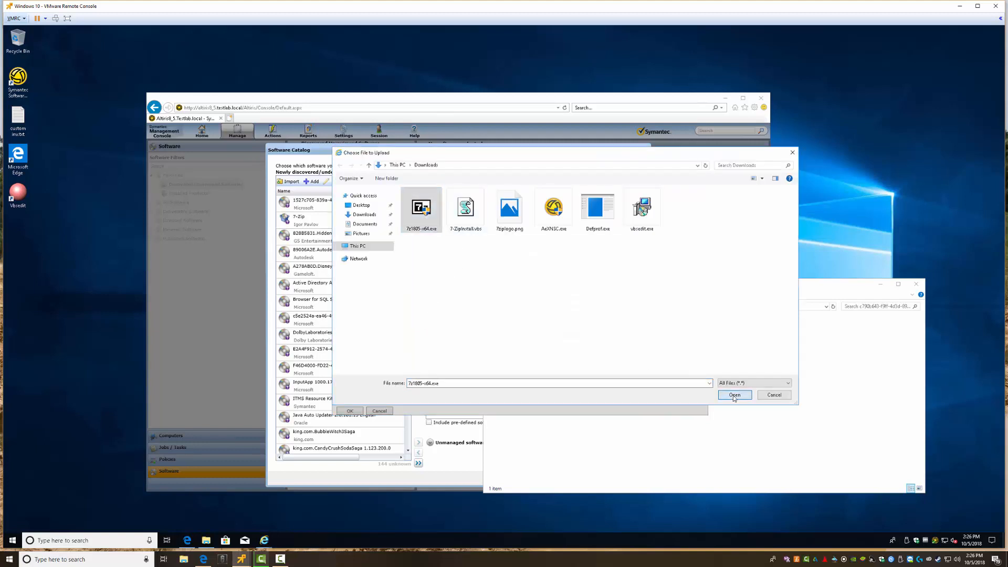
left_click(734, 394)
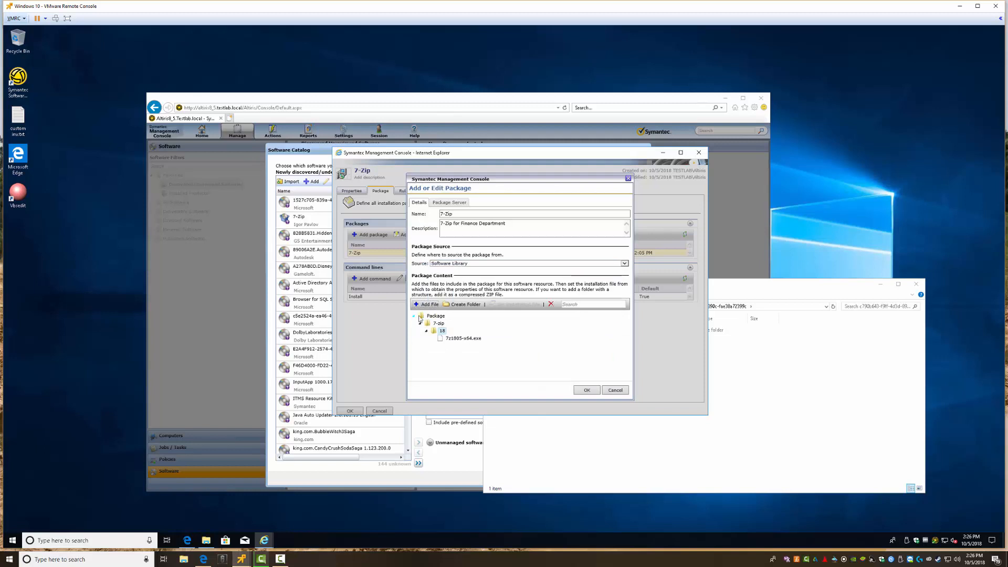
left_click(798, 432)
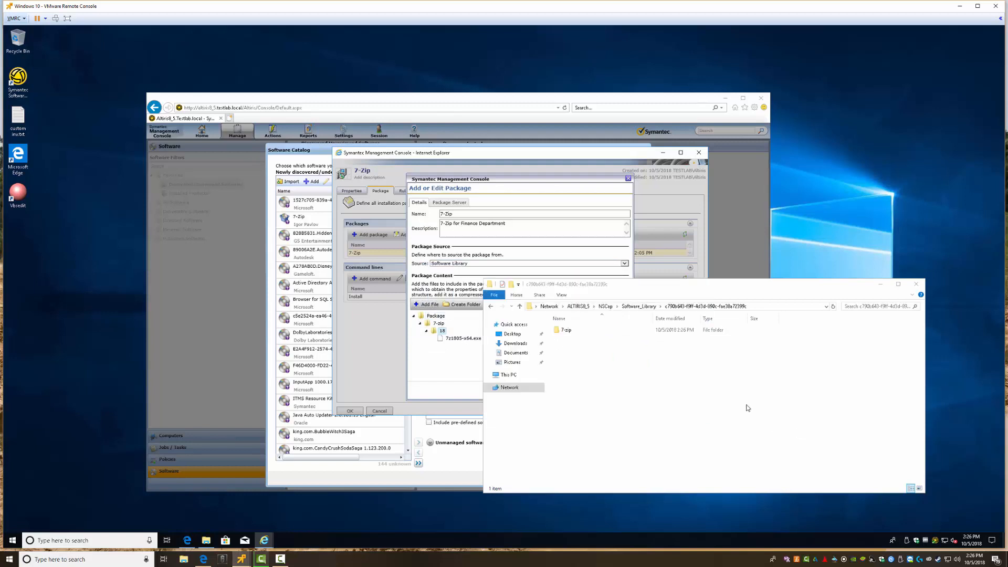
Step: Check the contents of the 7-zip\18 folder in the package's library location and save the 7-Zip package edits
double_click(565, 331)
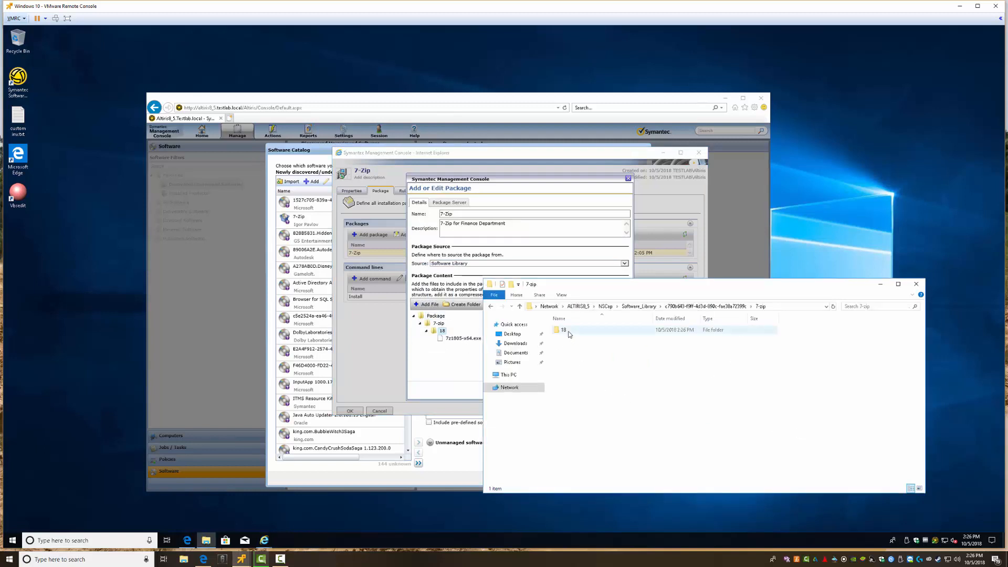
double_click(566, 331)
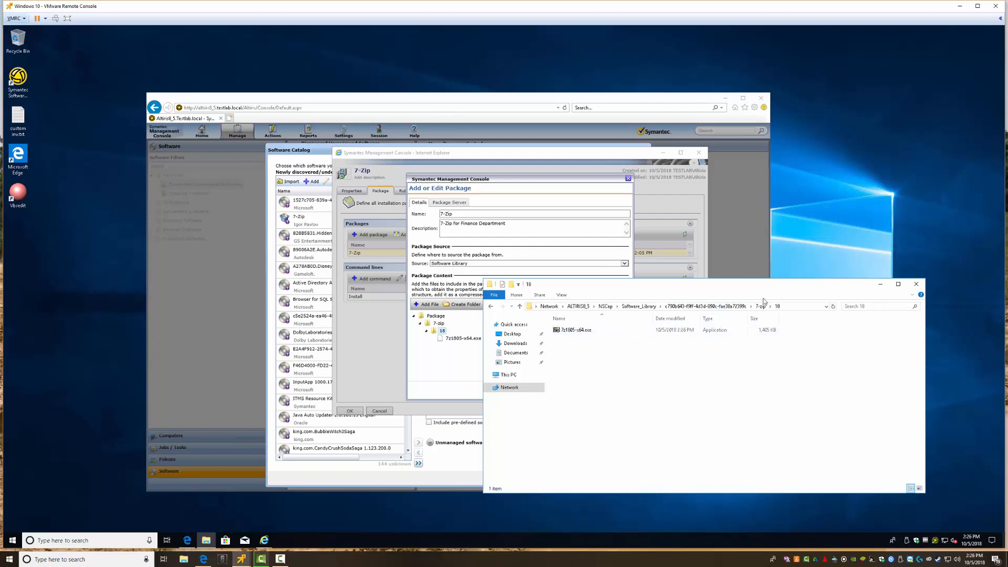
left_click(697, 307)
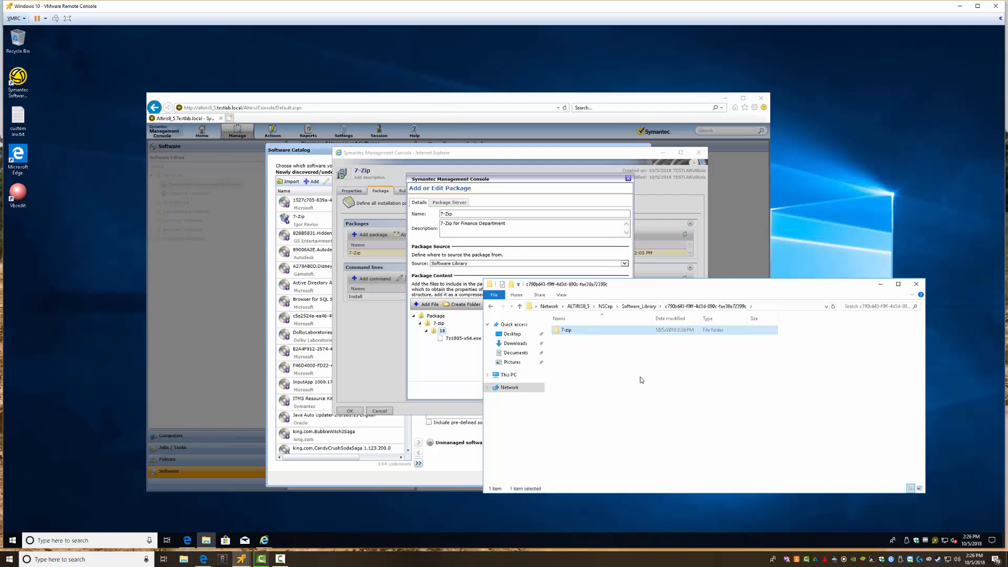
key("alt+Up")
double_click(565, 329)
double_click(565, 329)
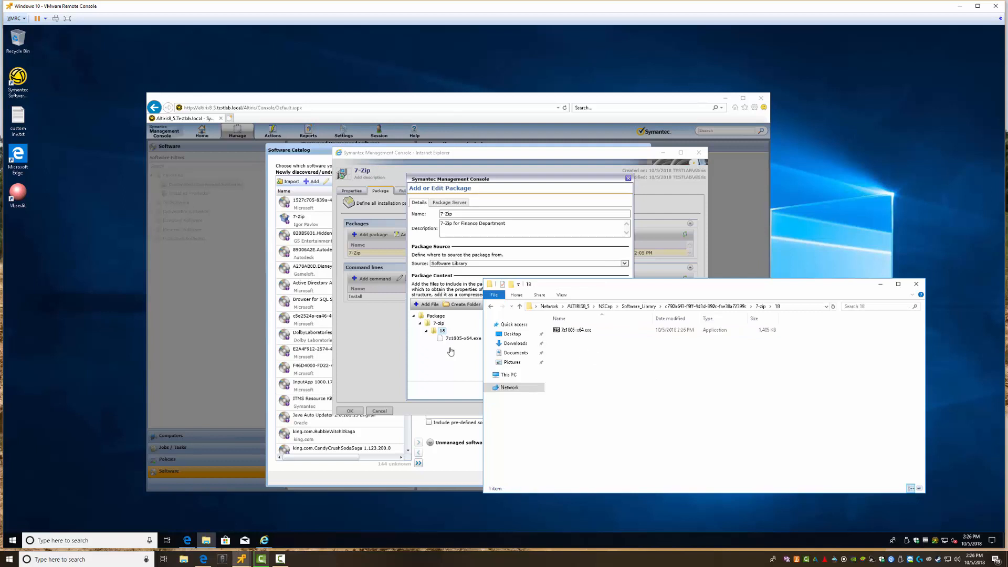
left_click(428, 367)
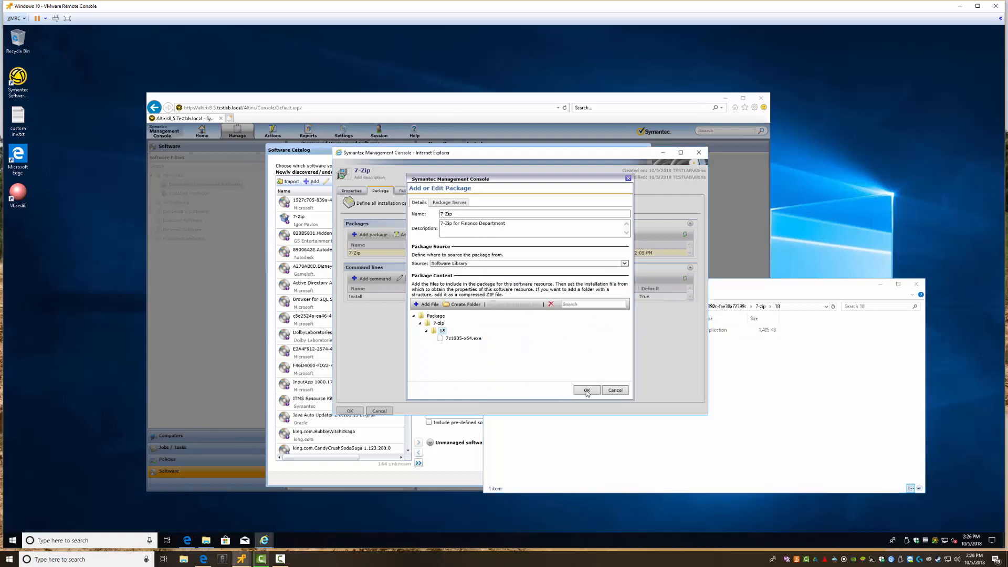
left_click(587, 391)
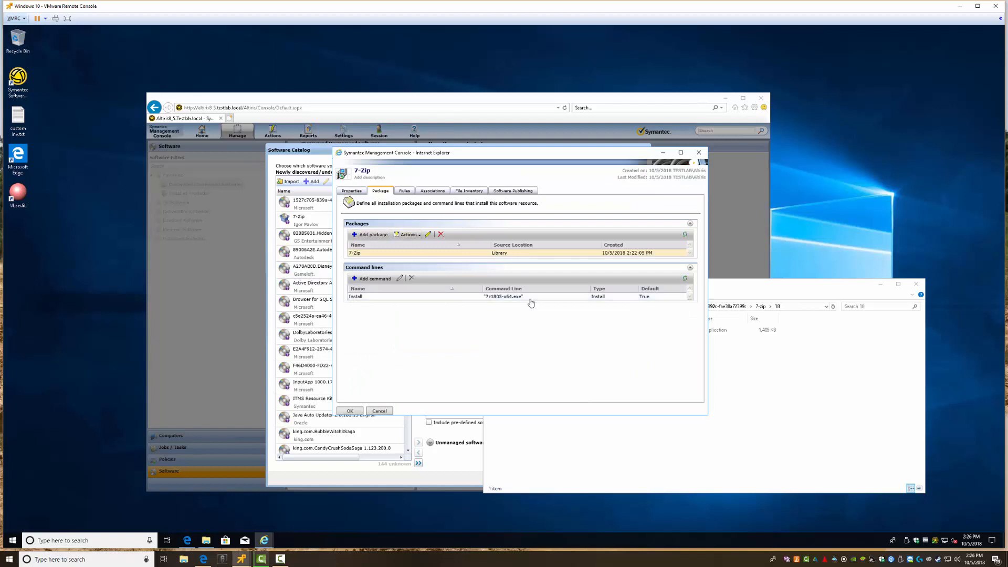
Step: Switch to Microsoft Edge and search the web for "7-zip command line"
left_click(264, 540)
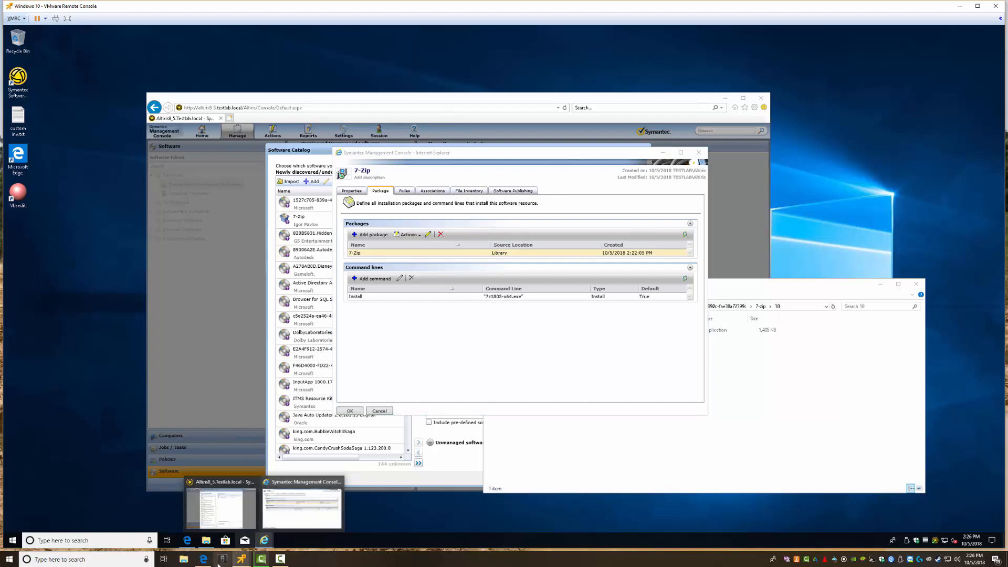
left_click(187, 540)
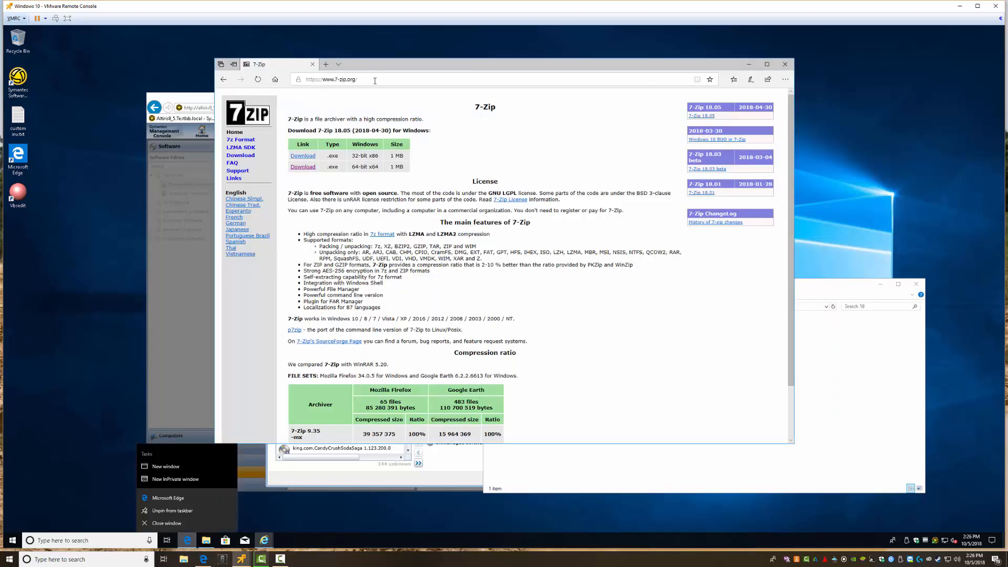
left_click(376, 81)
type("7-zip")
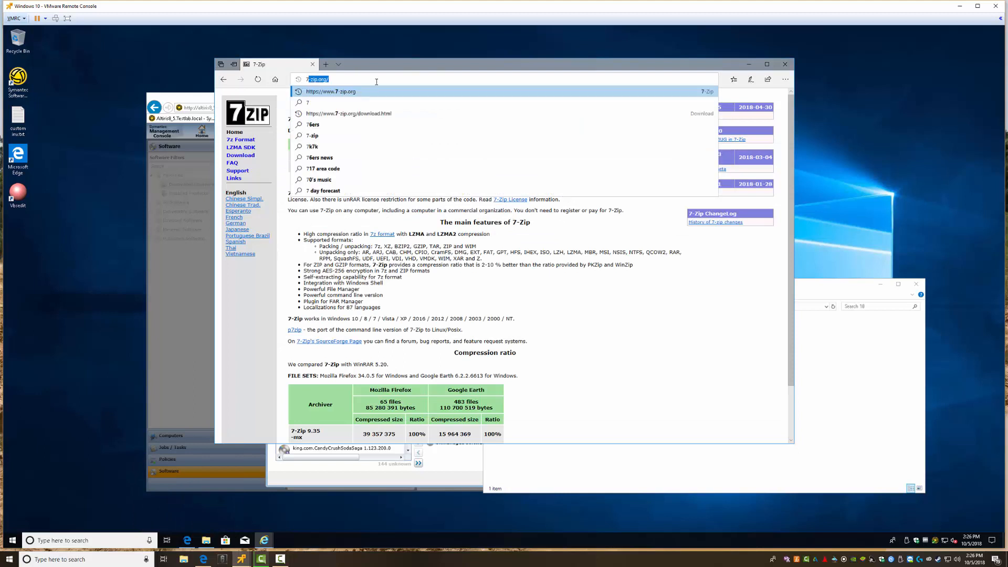
type(" co")
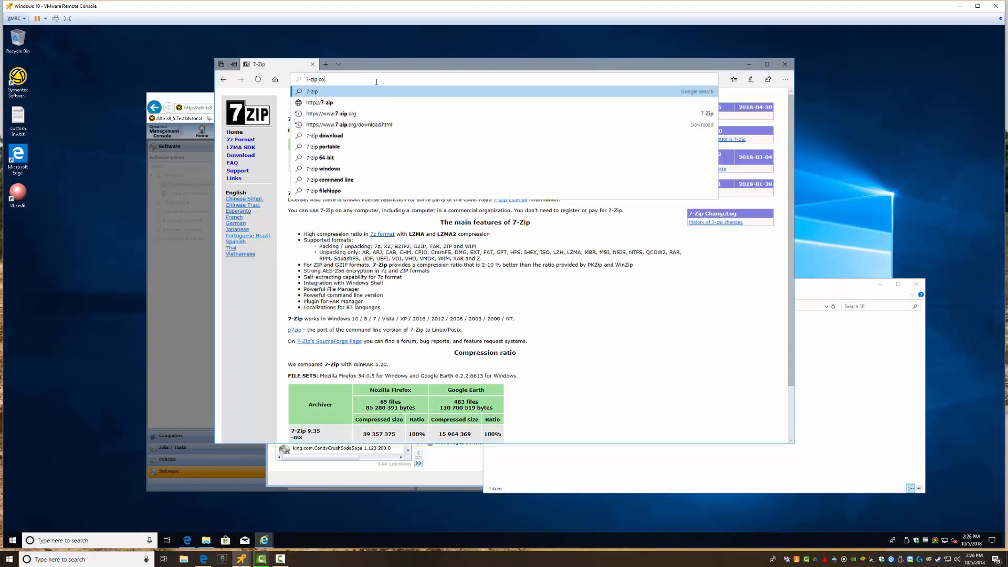
type("mmand line")
key("Return")
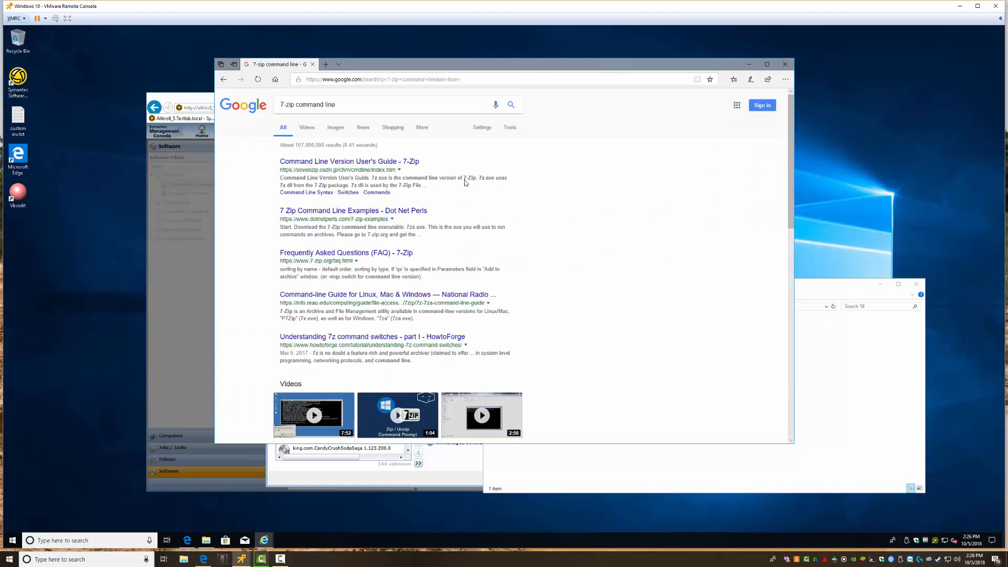
Step: Read through the Dot Net Perls article on 7-Zip command line examples and return to the search results
left_click(360, 216)
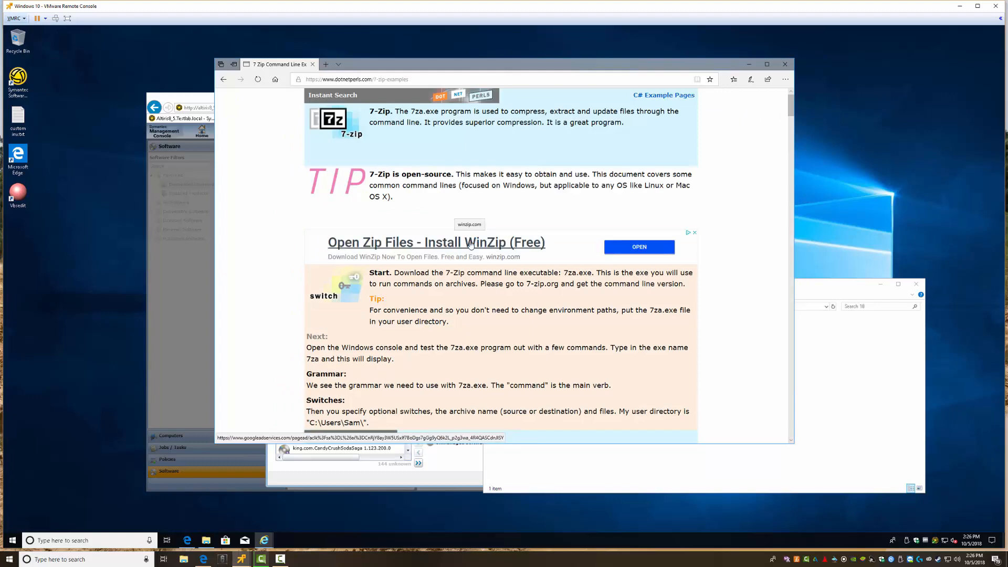
scroll(471, 244, "down", 4)
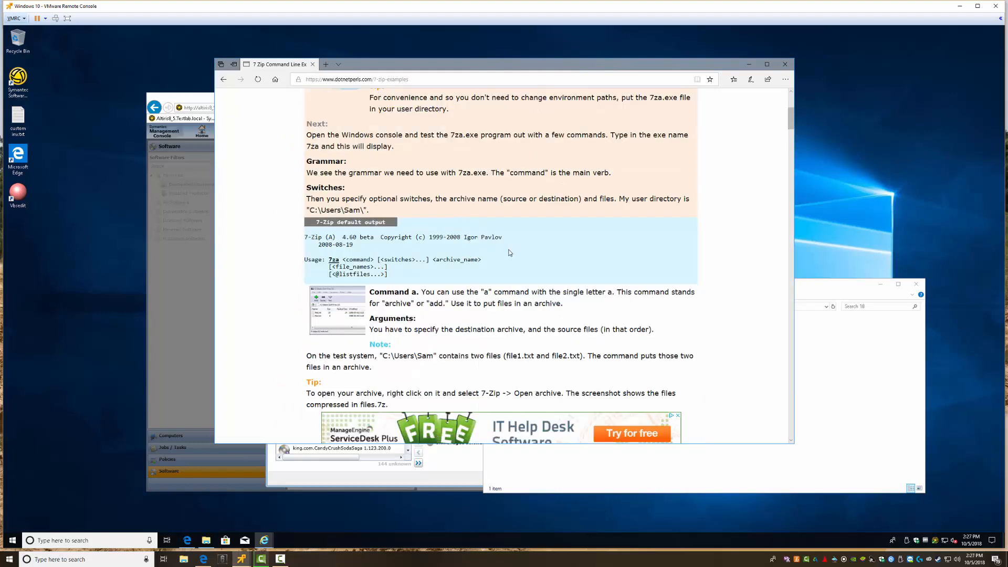
scroll(510, 255, "down", 9)
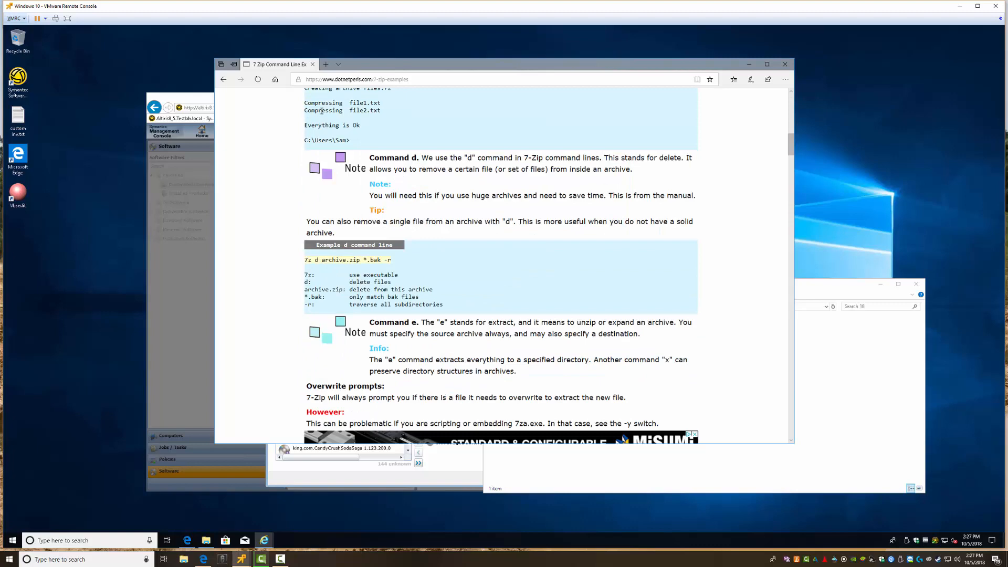
left_click(223, 80)
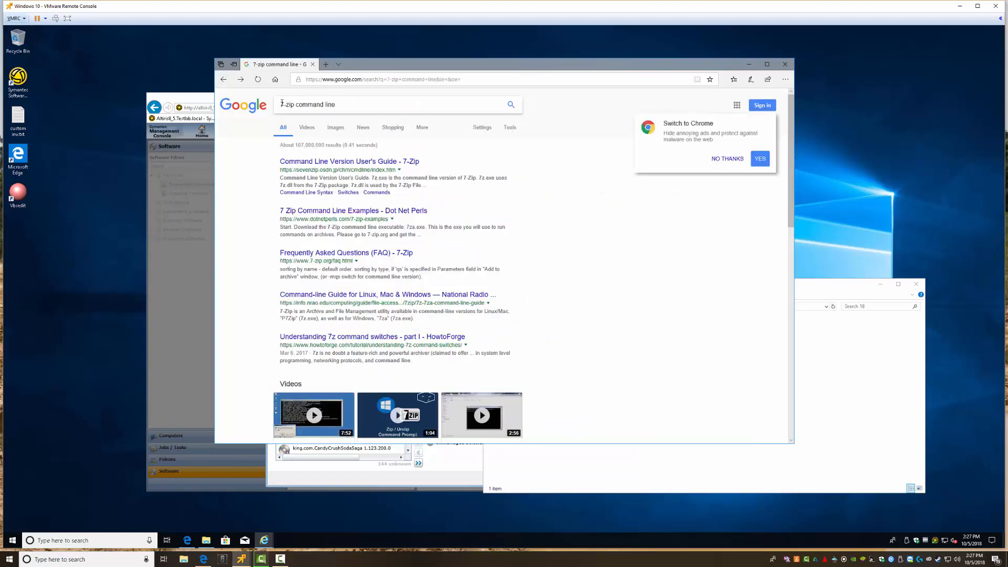
Step: Search for "install 7-zip command line" and open the IT Support Guides article on installing 7-Zip silently
left_click(282, 104)
type("install")
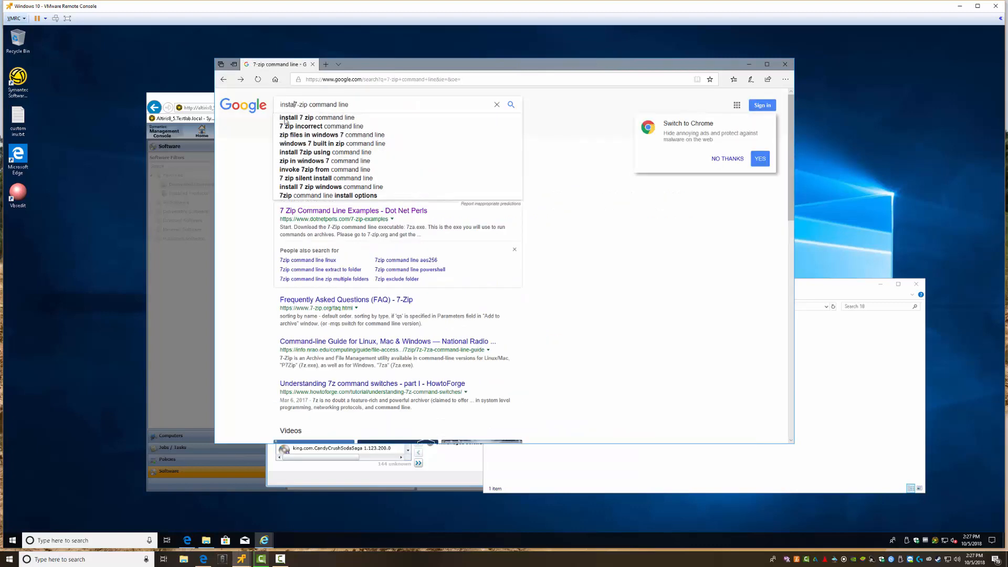
key("Return")
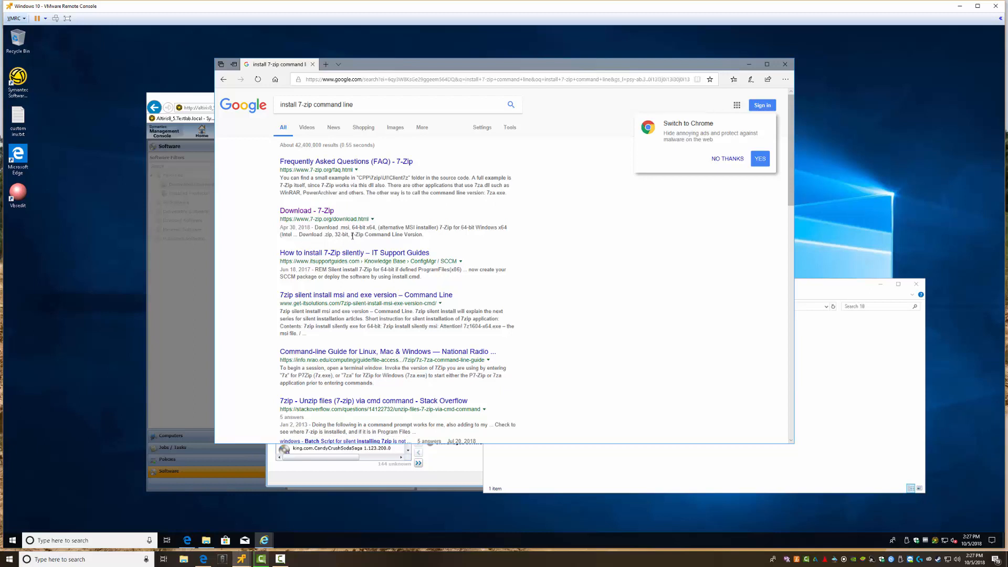
left_click_drag(351, 234, 424, 235)
left_click(341, 254)
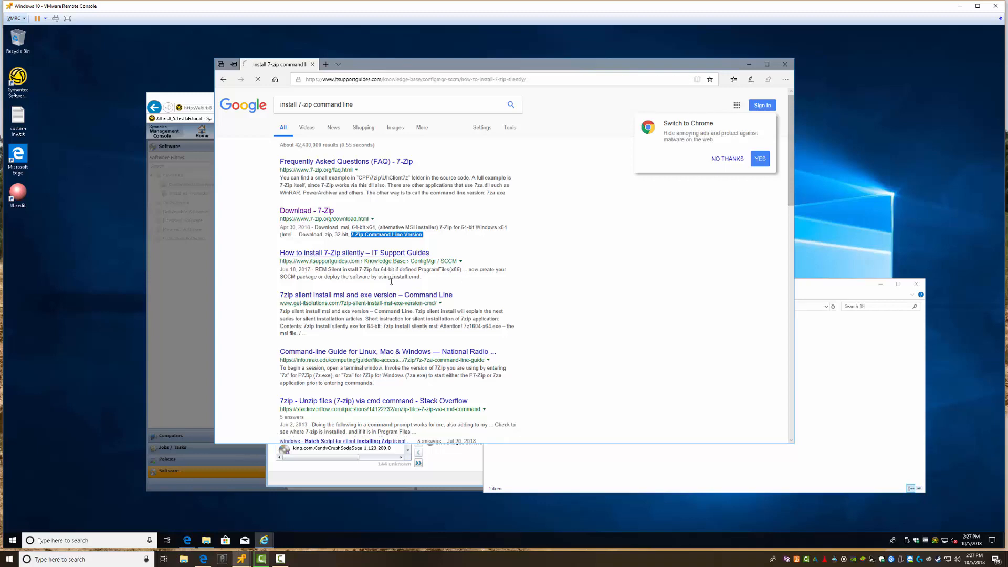
Step: Examine the article's install.cmd script for the silent install switch and close the browser
scroll(364, 310, "down", 3)
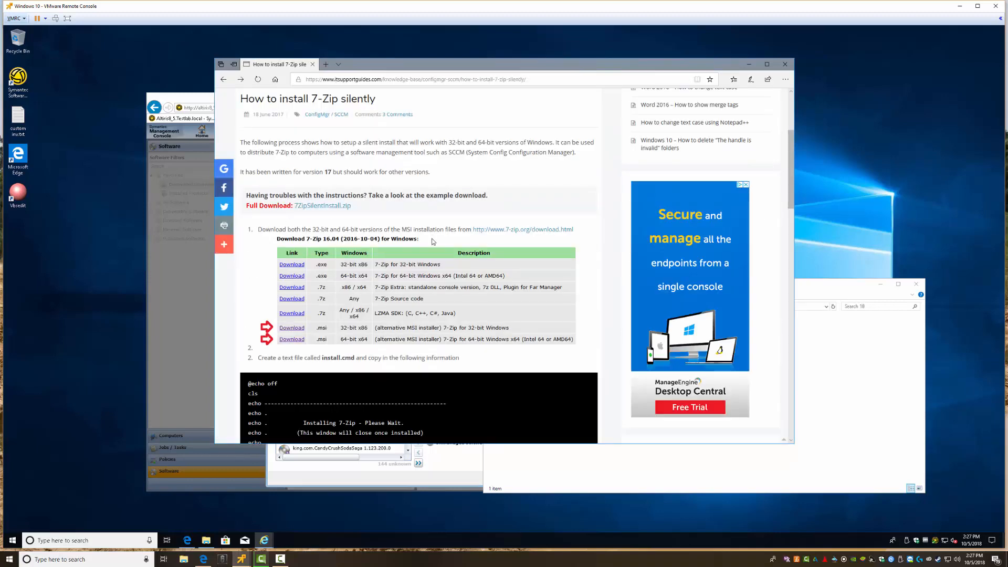
scroll(431, 247, "down", 4)
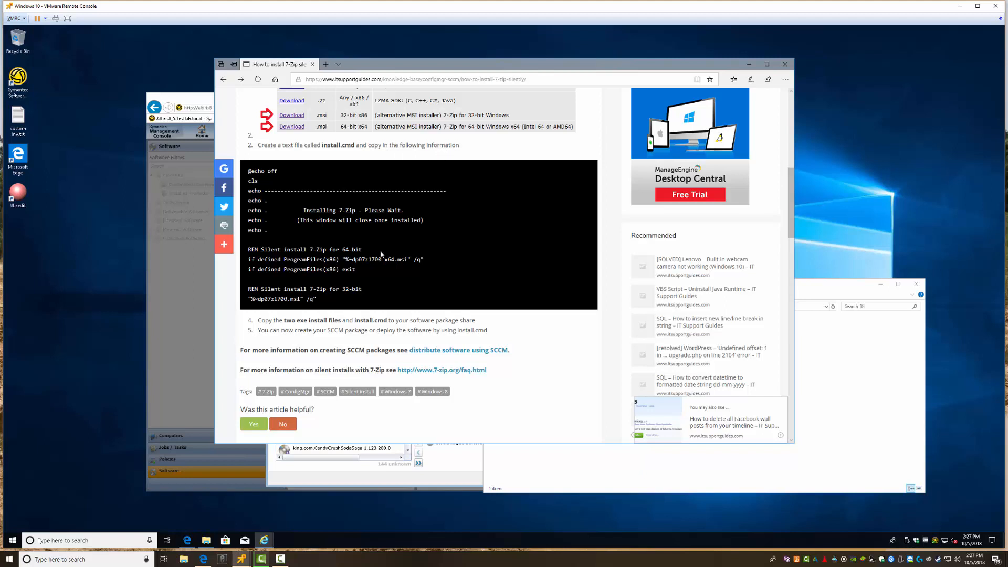
left_click_drag(414, 260, 420, 259)
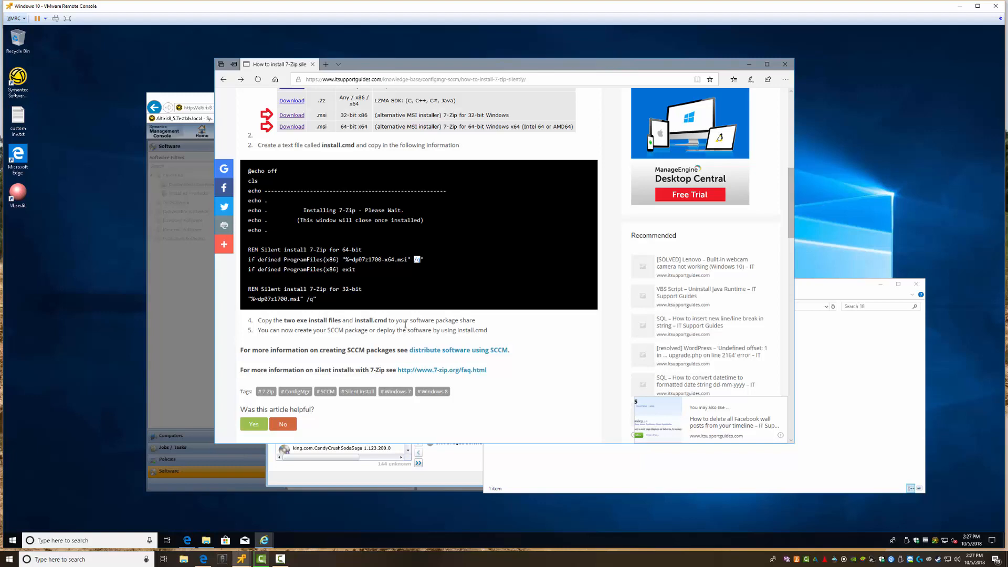
scroll(405, 325, "down", 5)
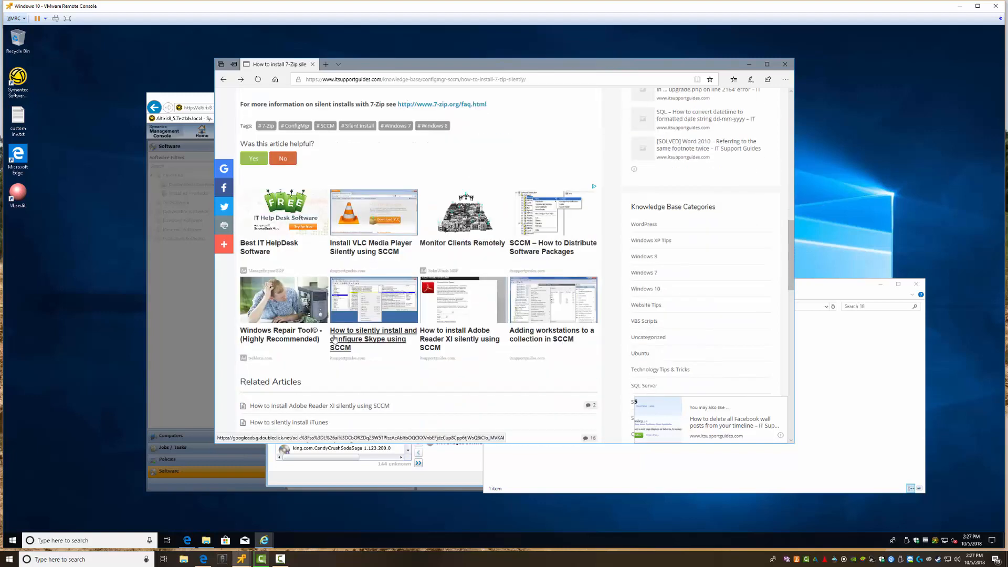
scroll(334, 338, "up", 2)
scroll(334, 339, "up", 10)
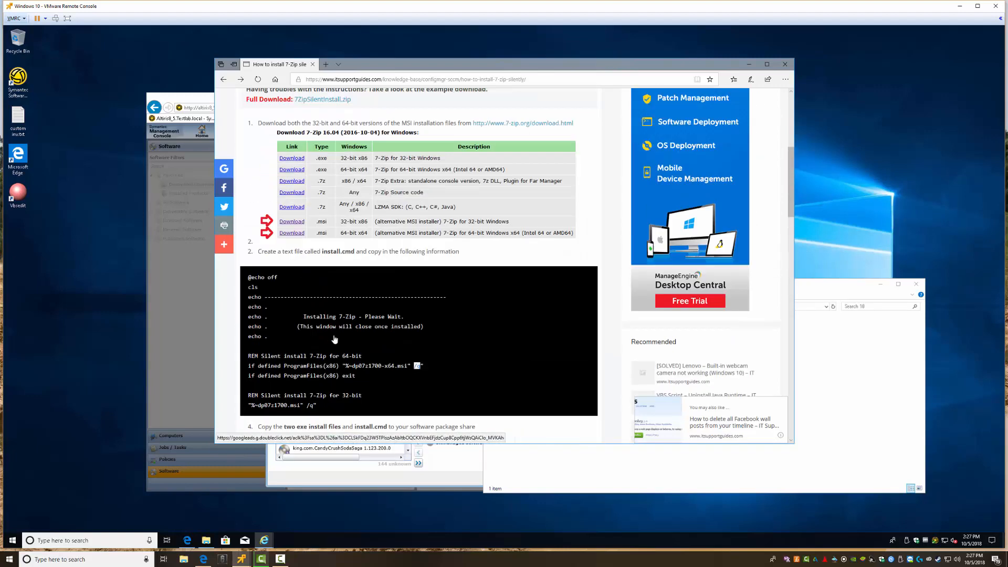
left_click(785, 64)
Step: Edit the Install command line to "7z1805-x64.exe" /q and set its success codes to 0, 1641, 3010
left_click(439, 297)
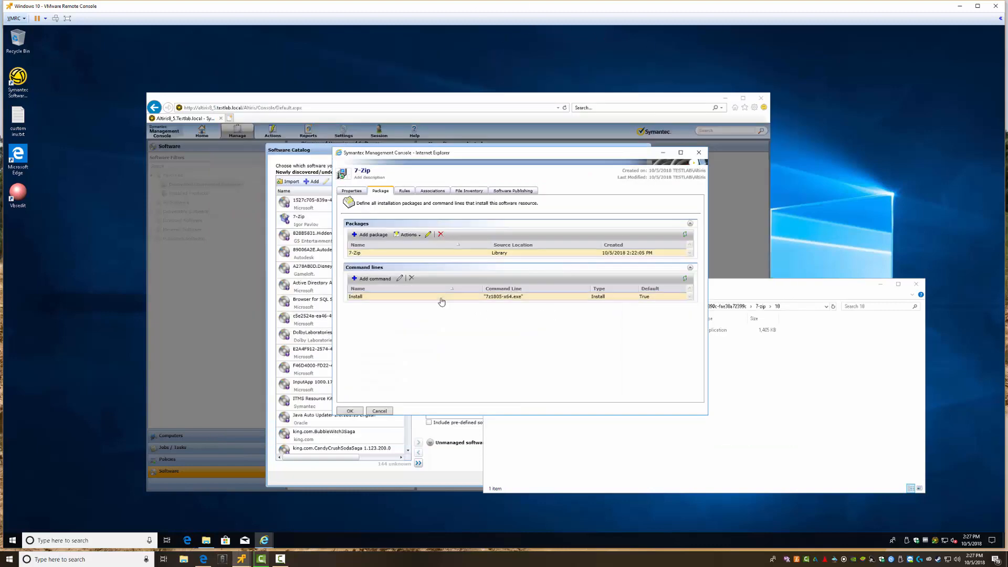
left_click(385, 278)
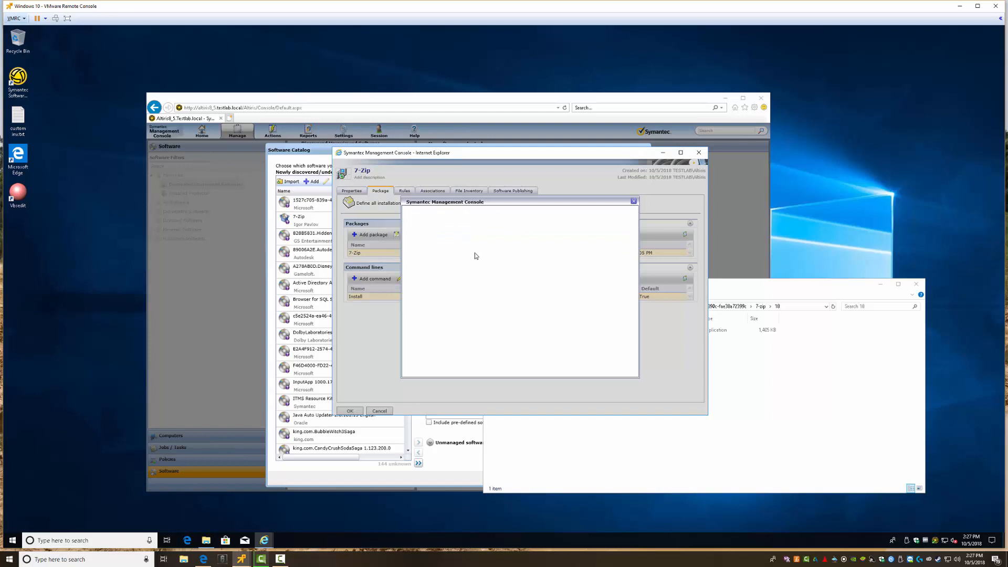
left_click(509, 297)
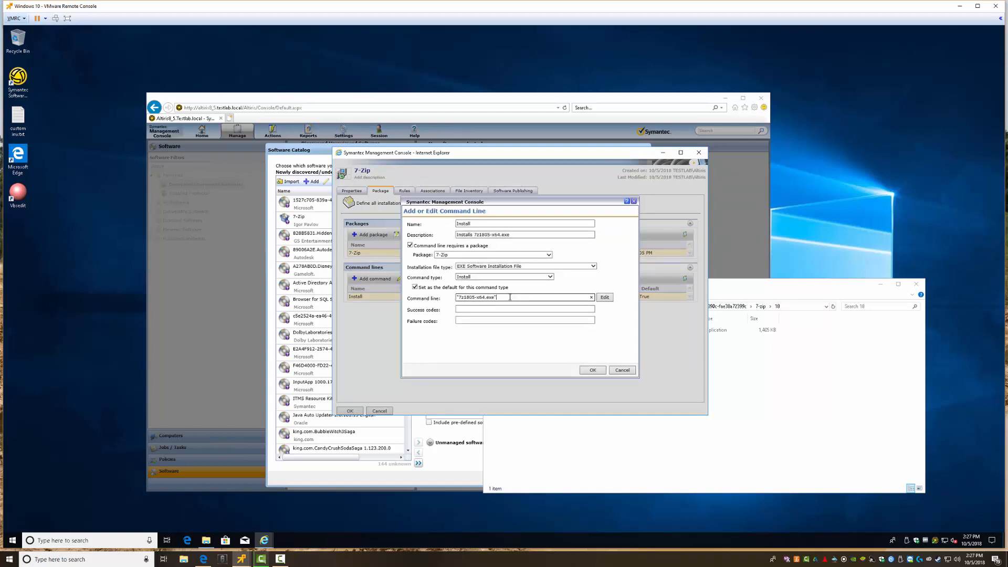
type("/q")
key("Tab")
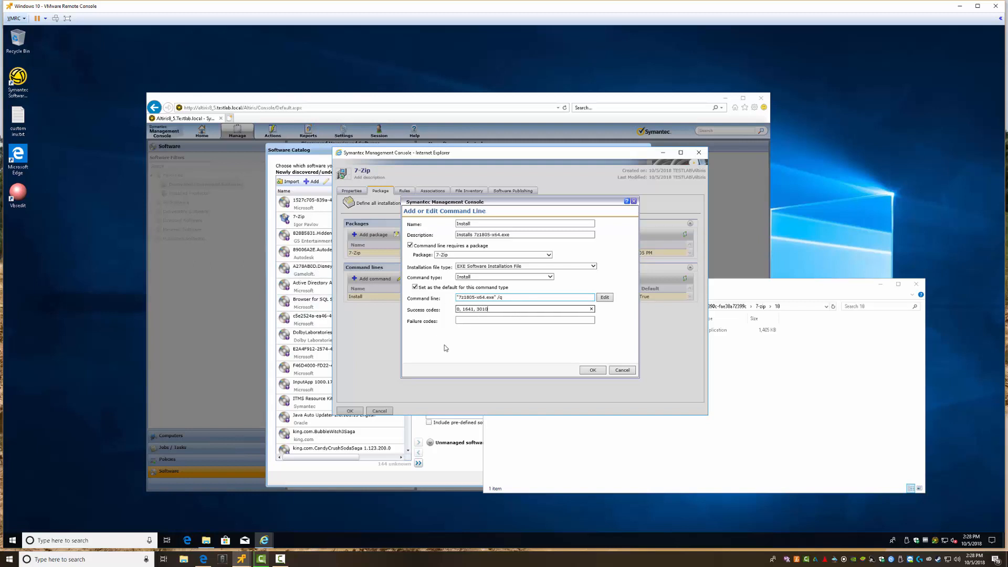
Step: Rename the command line as Install 7-zip for Finance and save it
left_click(482, 224)
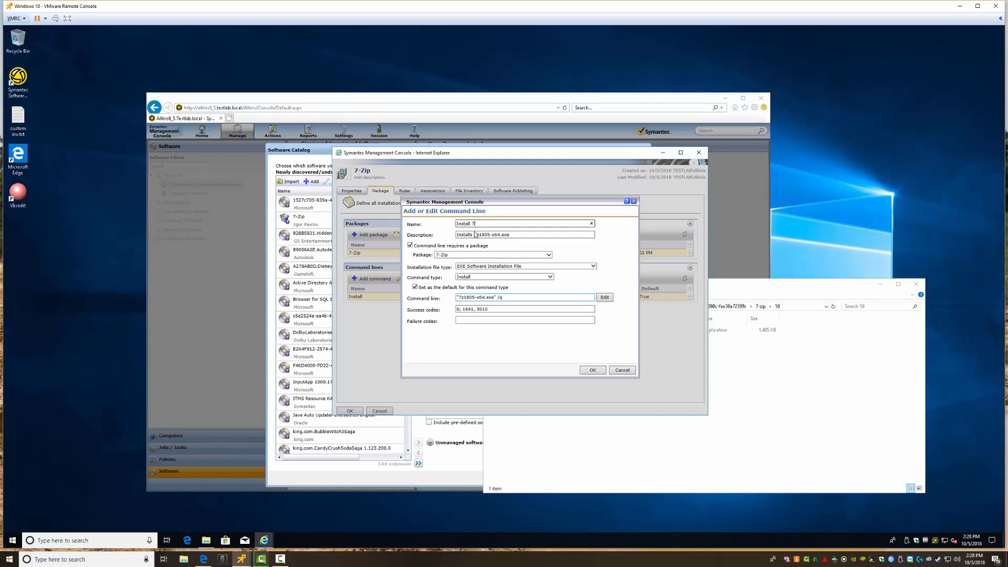
type("7-zip for Finance")
left_click(594, 370)
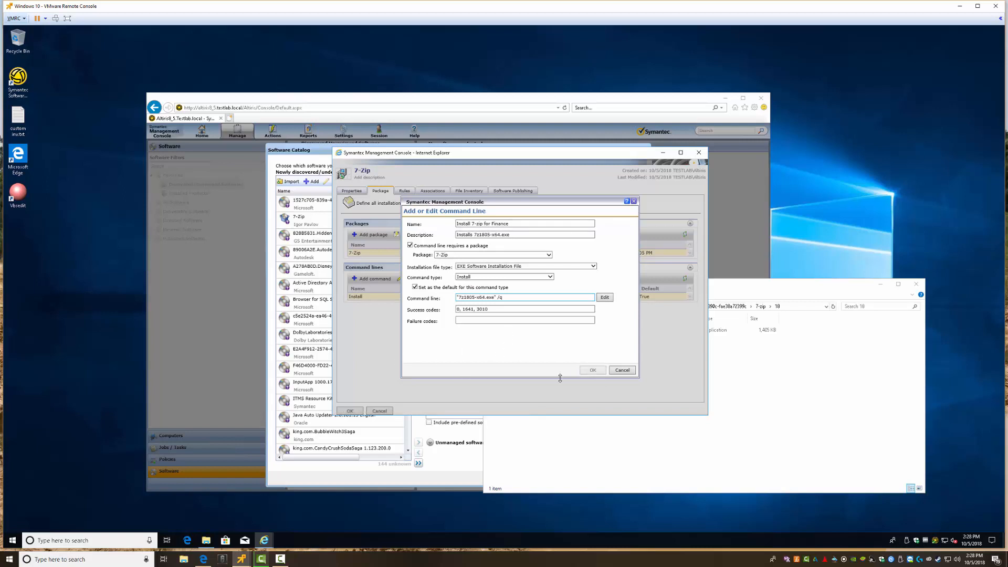
Step: Search the existing applicability rules for 7-Zip using the terms desktop and windows
left_click(405, 192)
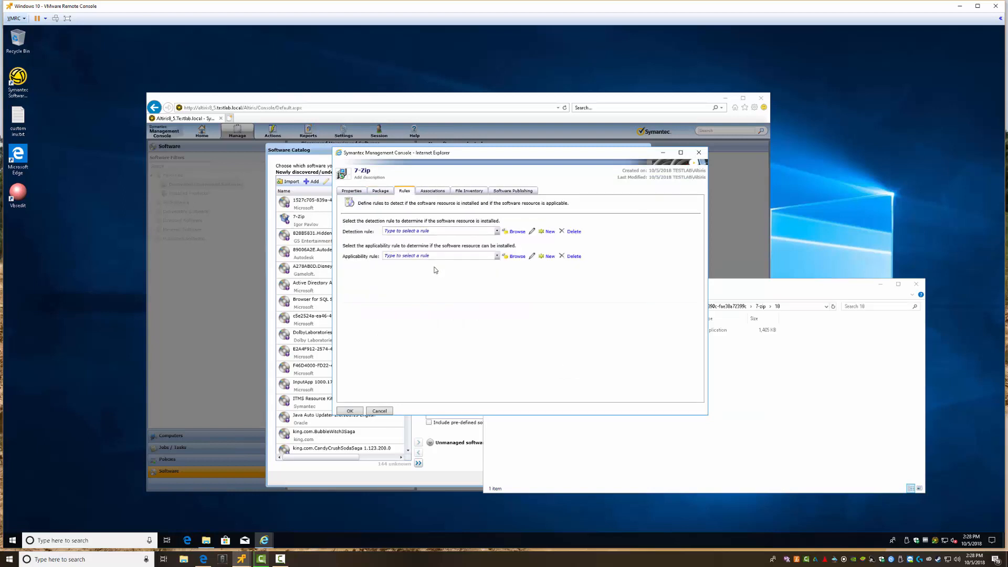
left_click(466, 256)
type("de")
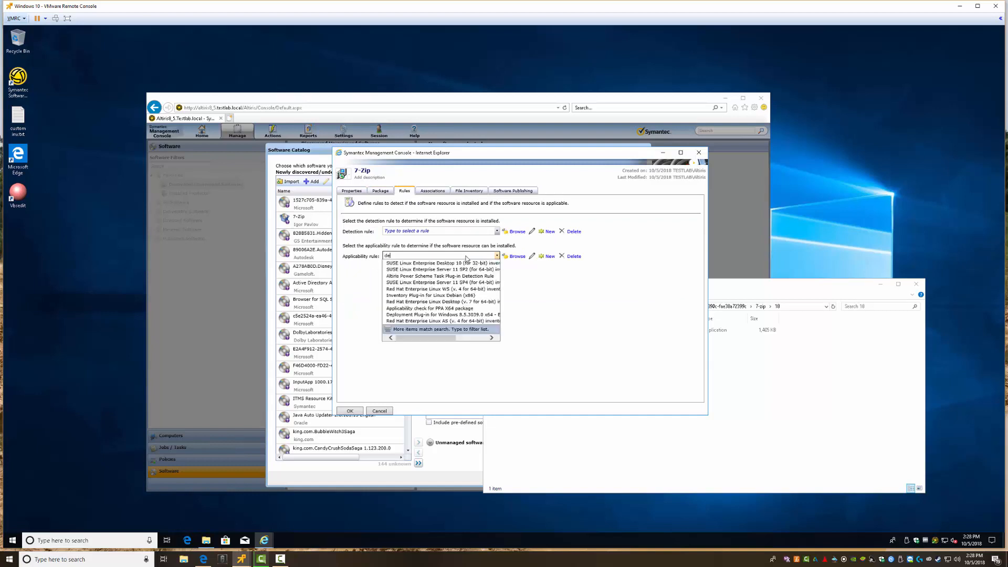
type("sktop")
left_click(410, 255)
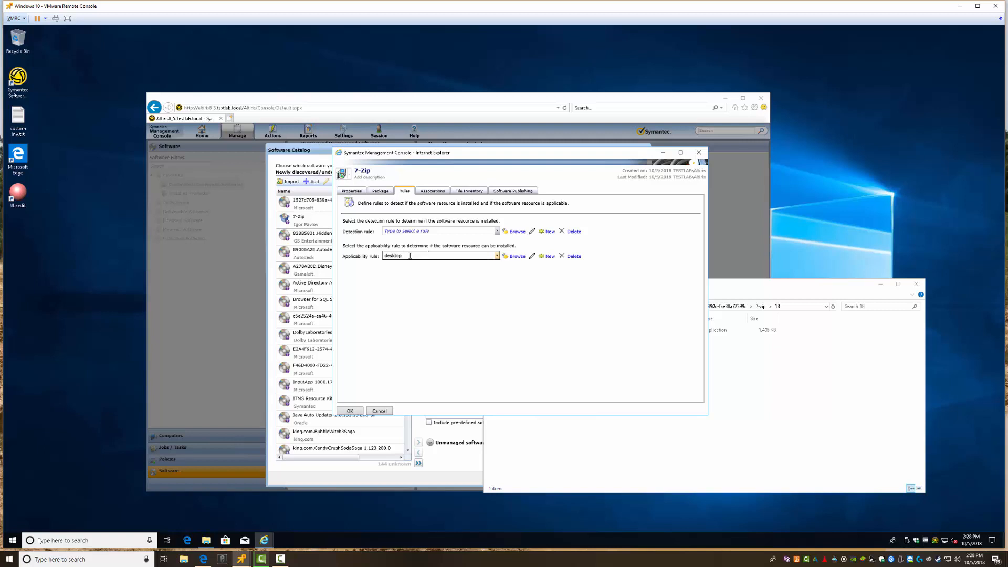
double_click(409, 256)
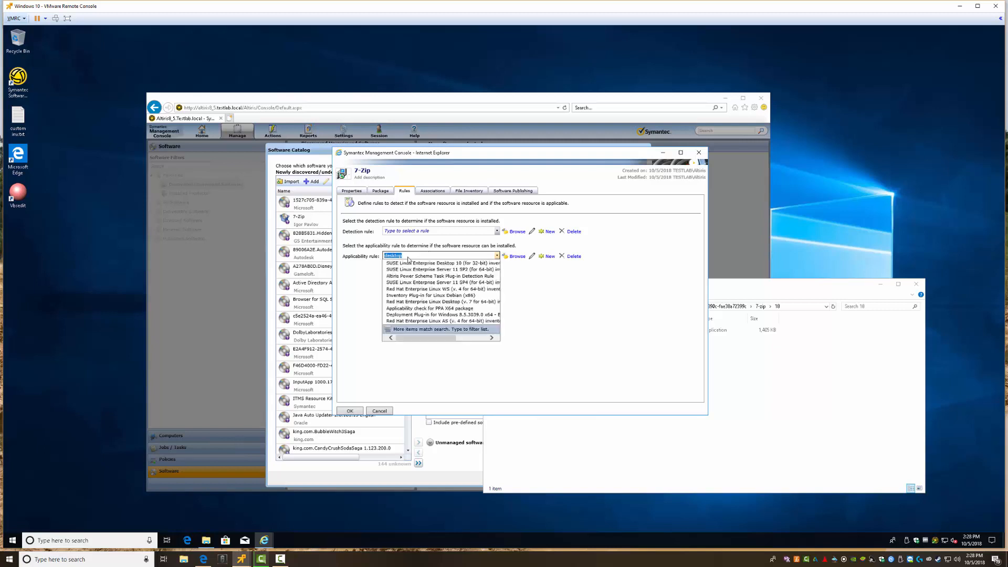
type("windows")
key("BackSpace")
key("BackSpace")
key("BackSpace")
Step: Create a new applicability rule for 7-Zip and name it Desktop
left_click(549, 257)
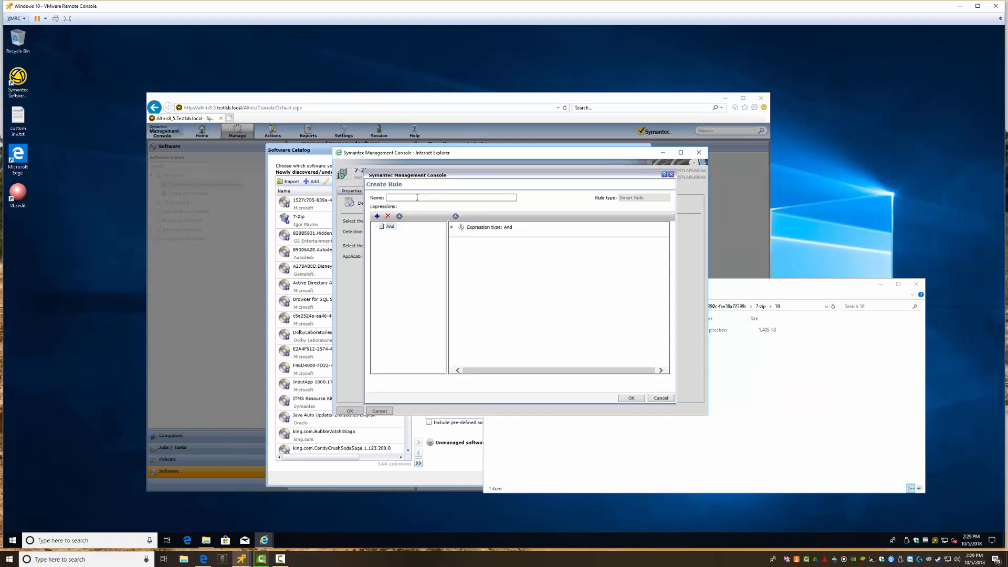
left_click(417, 197)
type("Desktop")
right_click(392, 227)
mouse_move(407, 231)
mouse_move(446, 249)
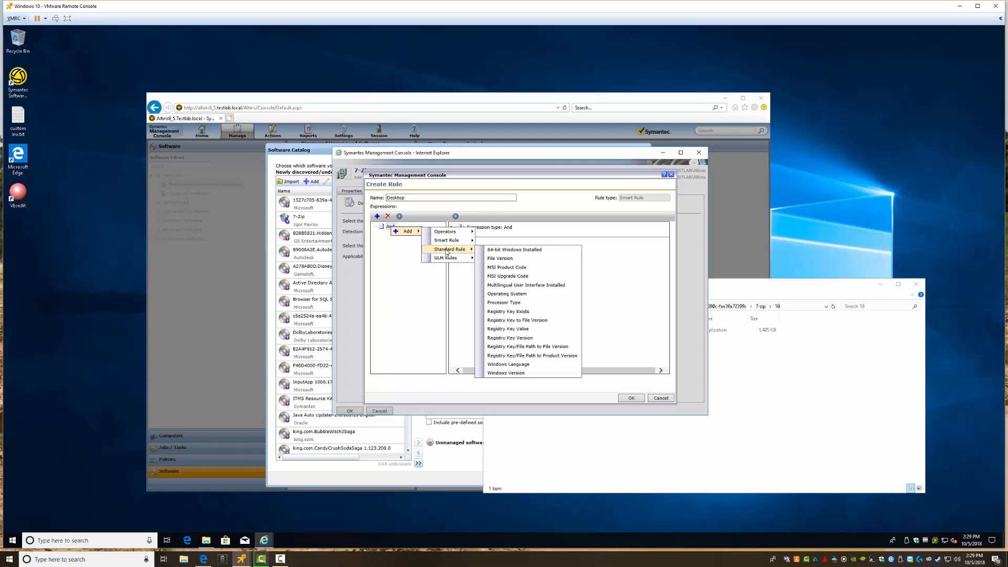
left_click(538, 294)
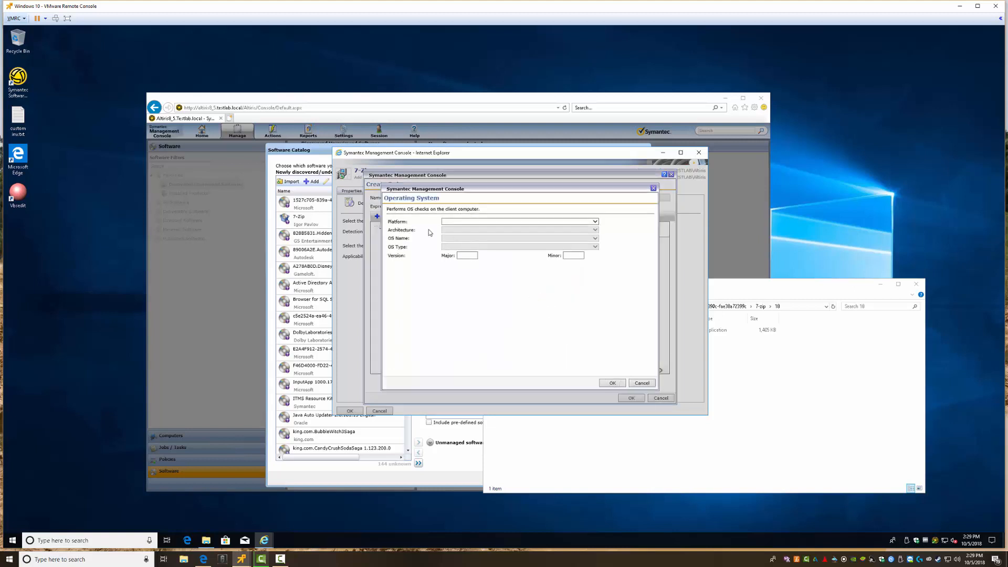
left_click(569, 222)
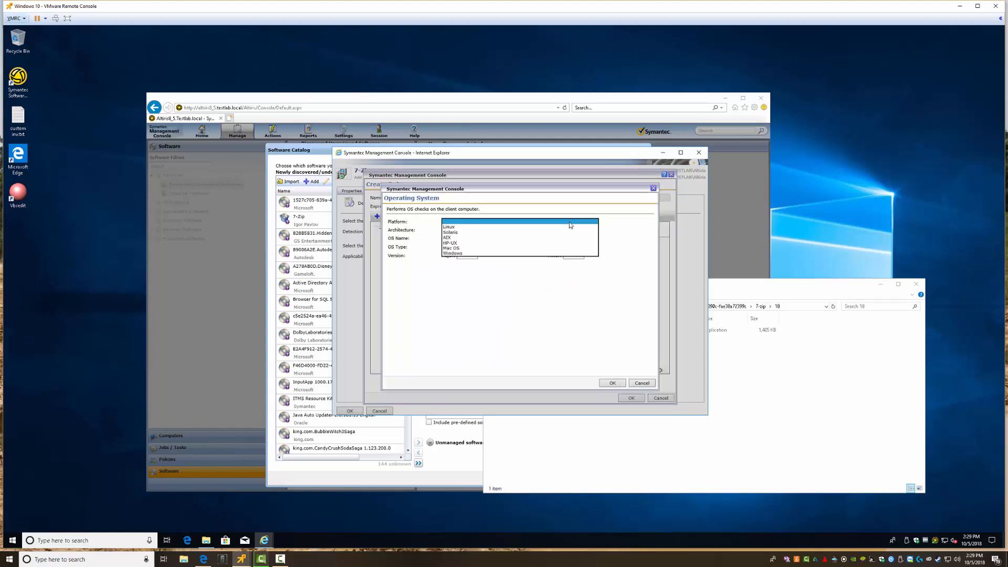
left_click(461, 253)
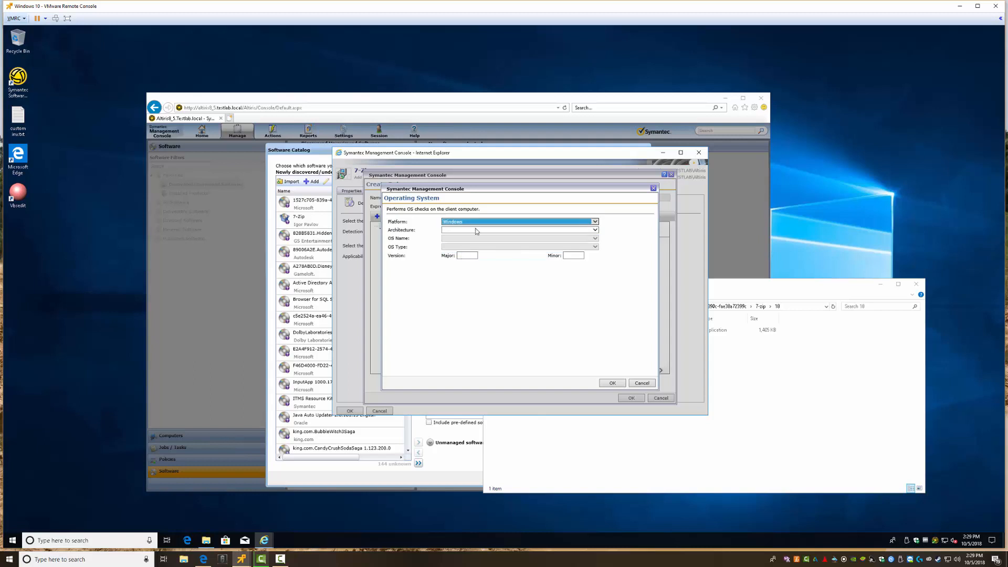
left_click(475, 231)
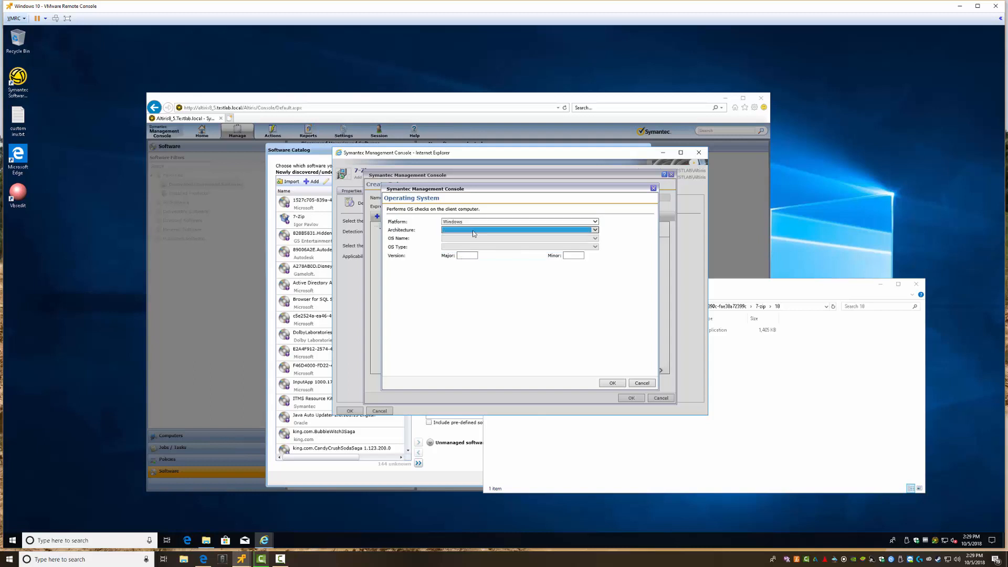
left_click(432, 284)
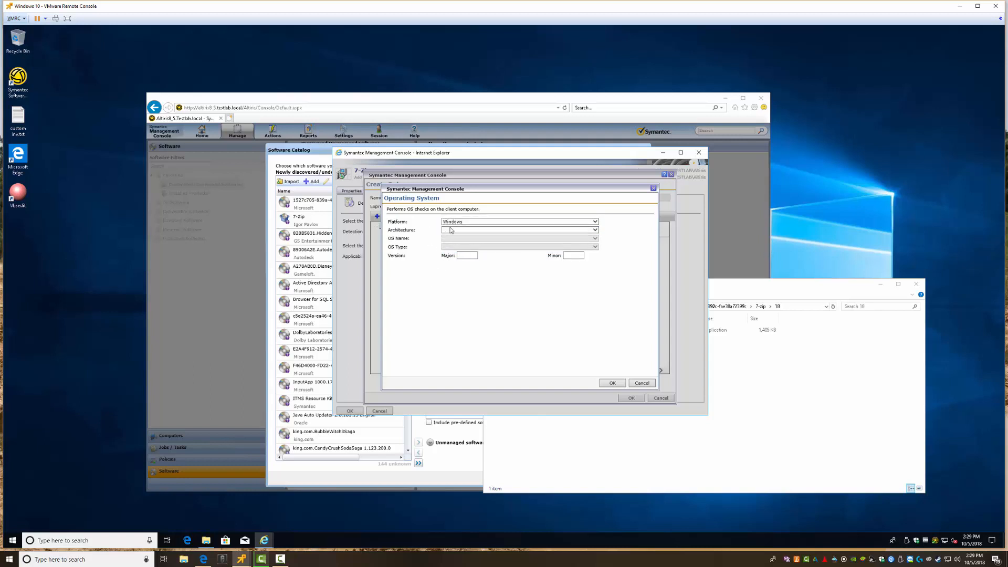
left_click(469, 230)
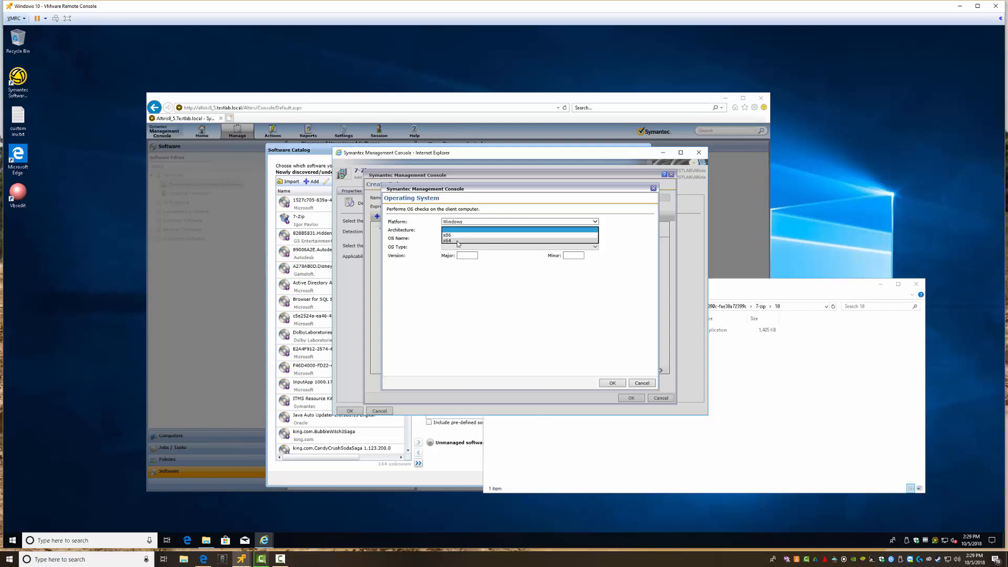
left_click(461, 241)
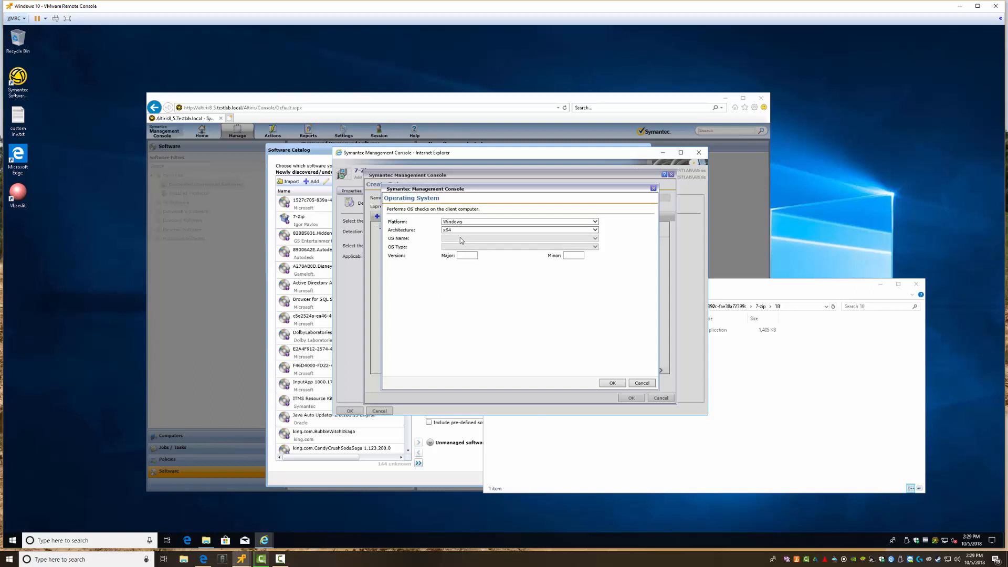
left_click(467, 222)
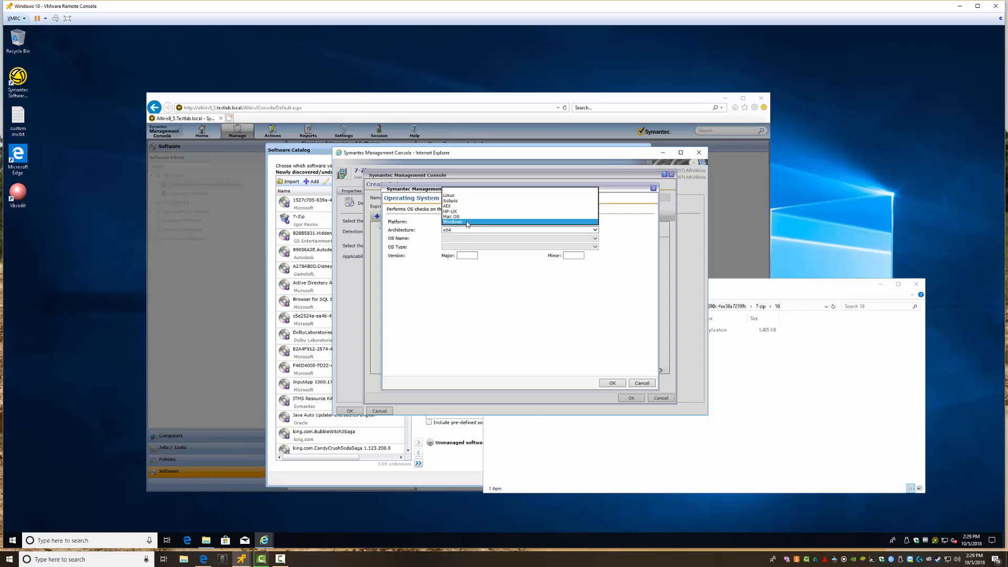
left_click(467, 222)
left_click(460, 231)
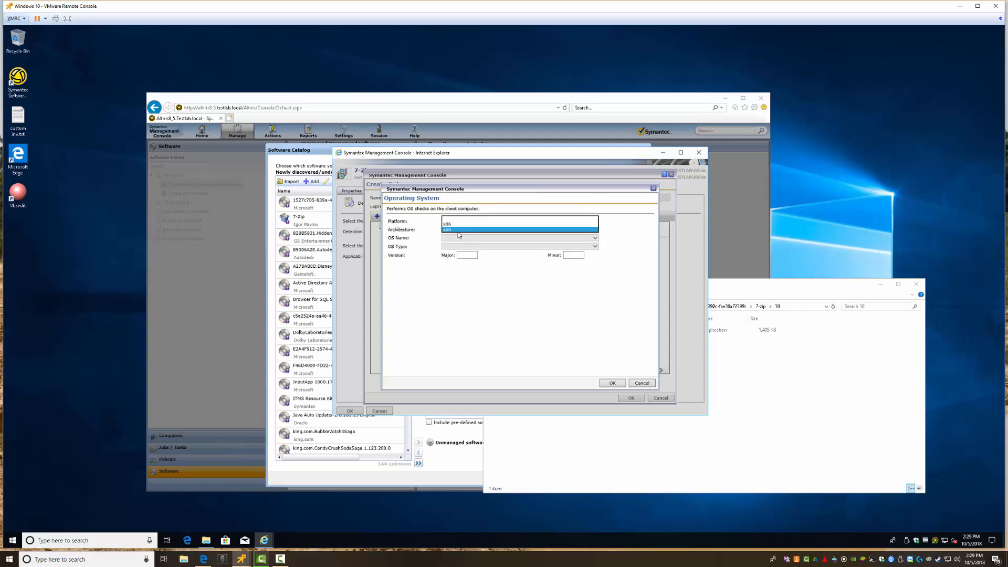
left_click(458, 229)
left_click(641, 383)
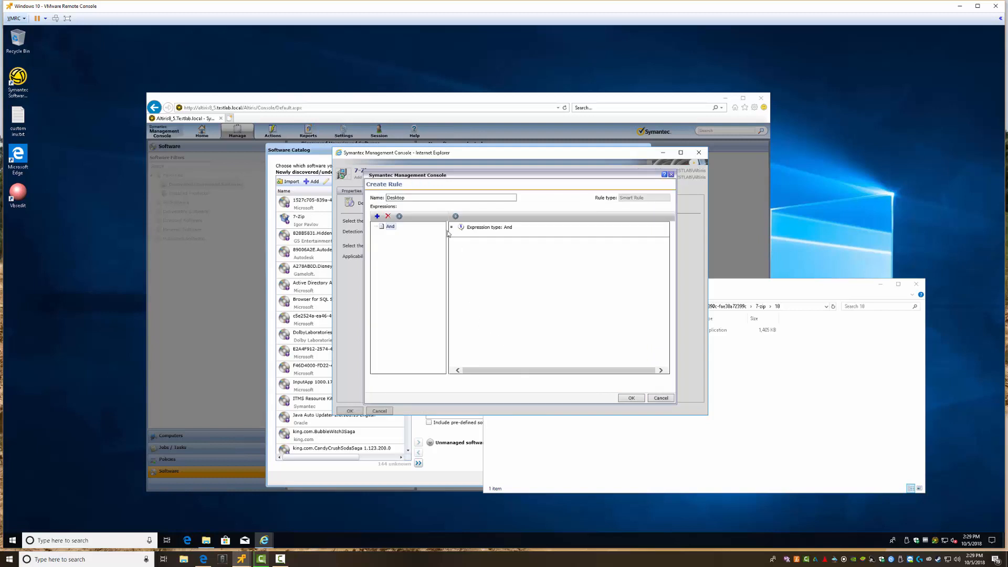
Step: Add a Windows Version expression to the rule with major version 10, minor version 0 and the NT Workstation machine role
right_click(390, 226)
mouse_move(407, 232)
mouse_move(464, 250)
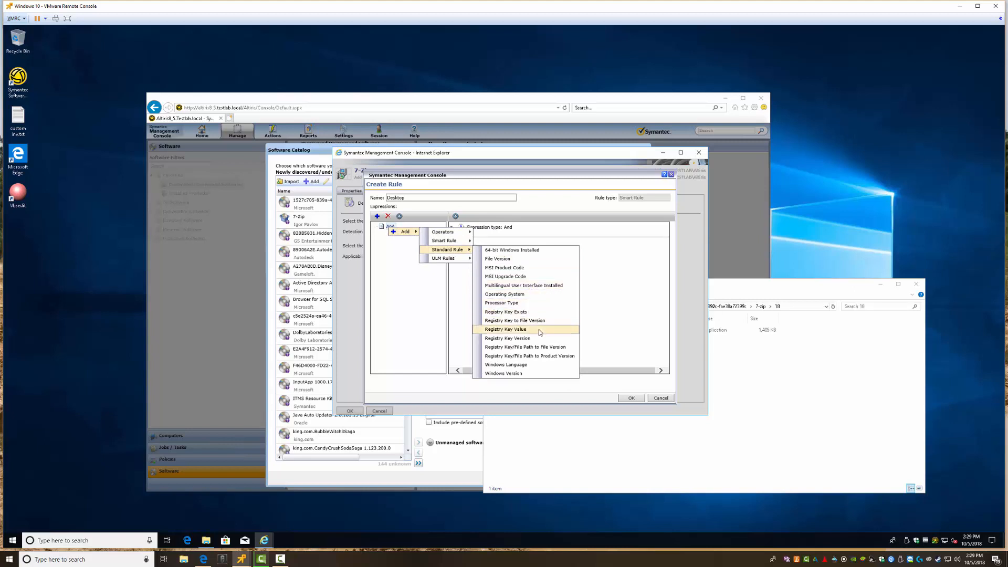
left_click(517, 375)
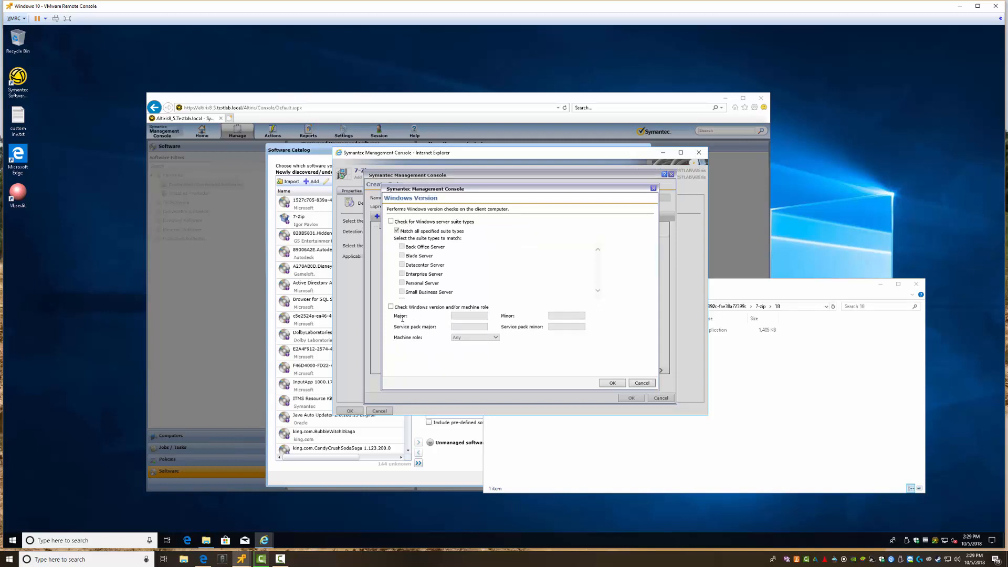
left_click(390, 307)
left_click(475, 338)
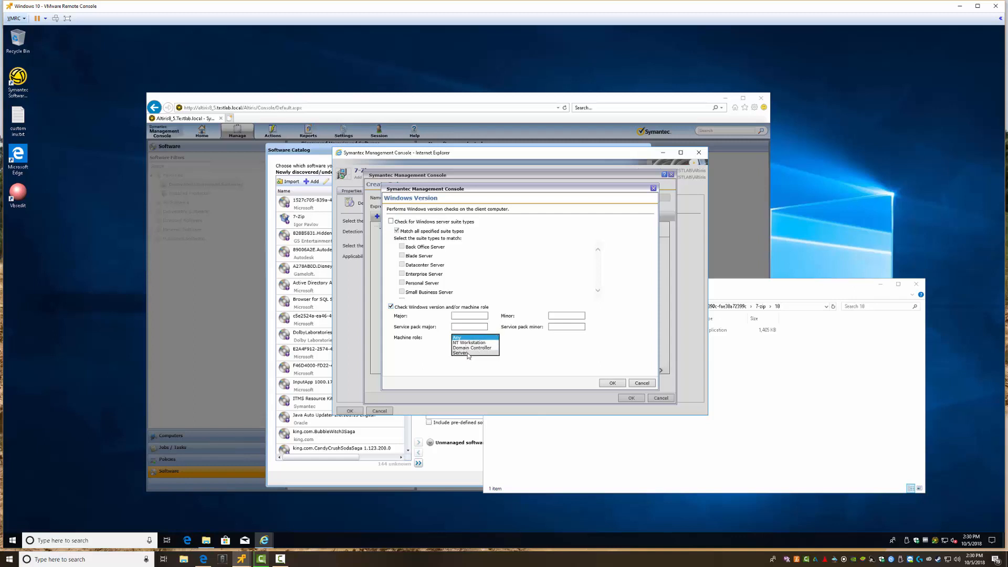
left_click(475, 342)
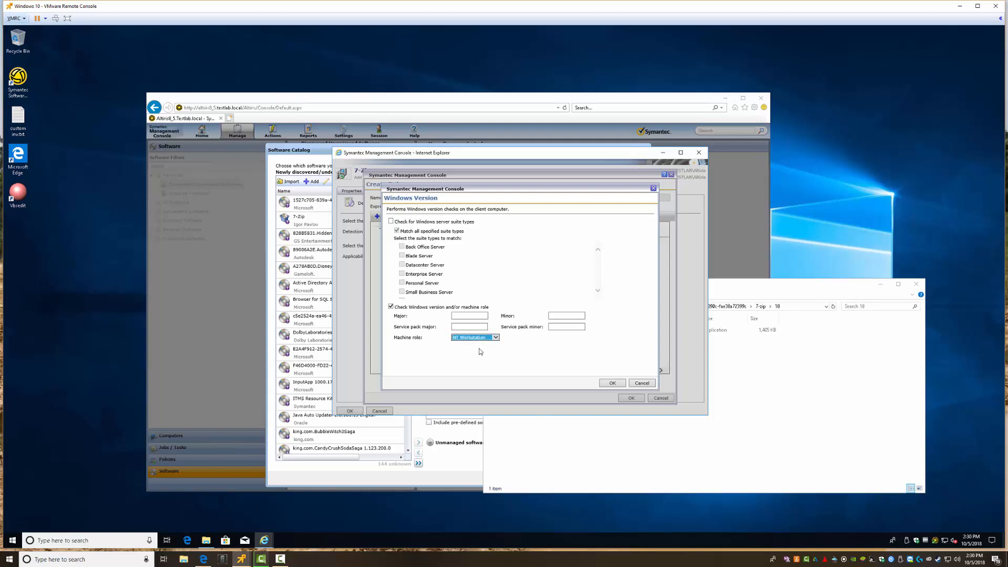
left_click(612, 383)
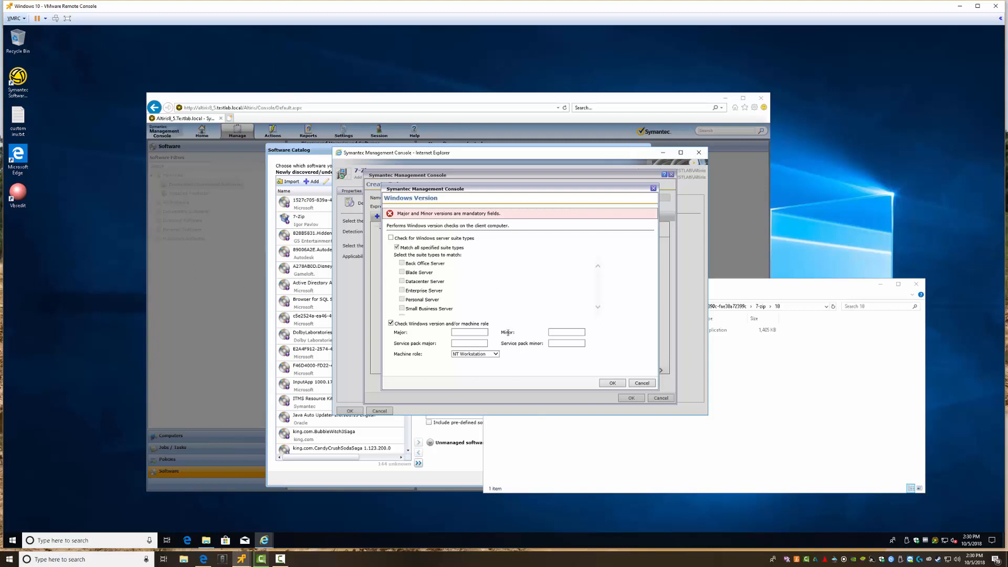
left_click(472, 332)
left_click(556, 332)
left_click(612, 383)
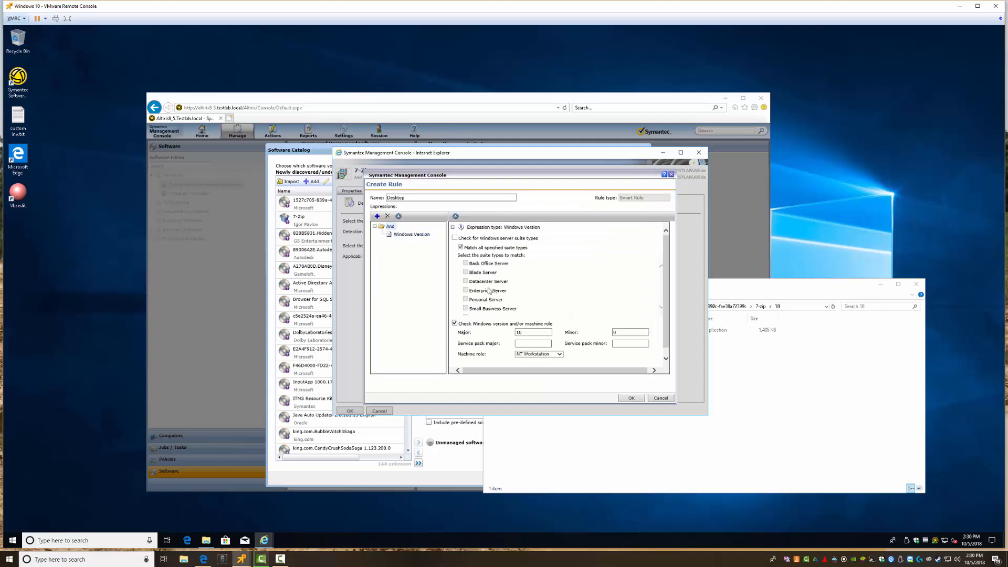
Step: Save the Desktop rule as 7-Zip's applicability rule
right_click(389, 227)
mouse_move(403, 232)
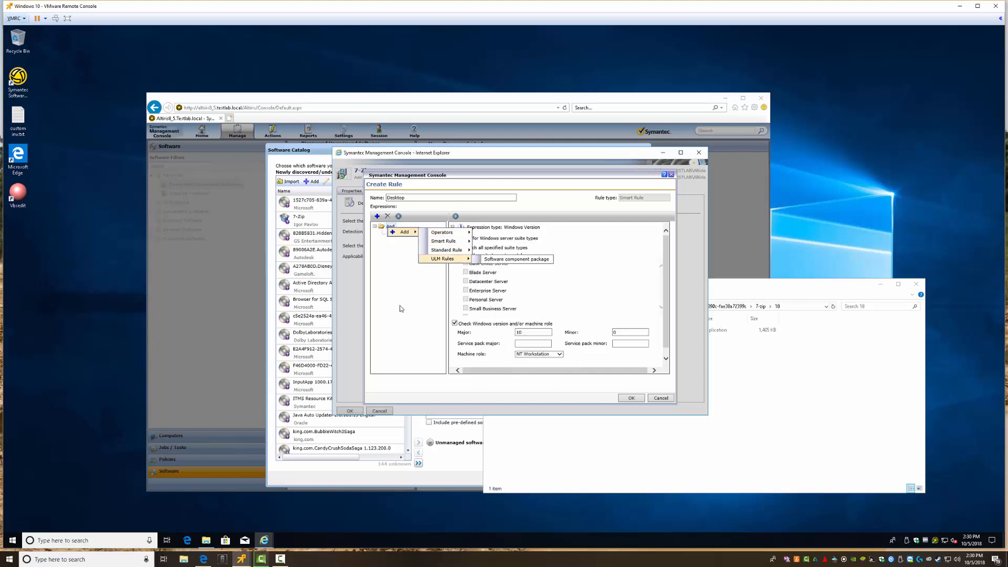
left_click(631, 398)
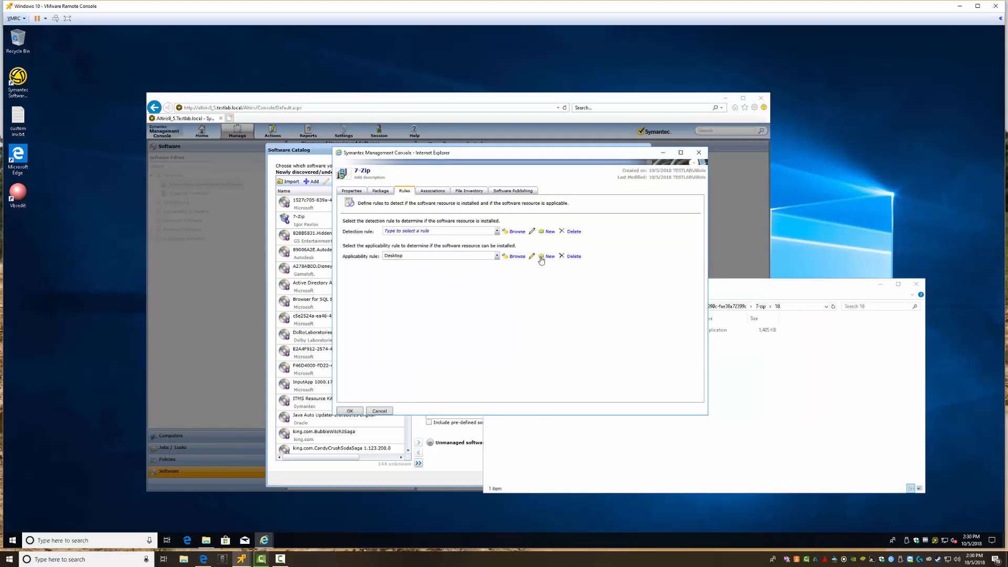
Step: Reopen the applicability rule for editing, rename it as Windows 10 and save it
left_click(532, 257)
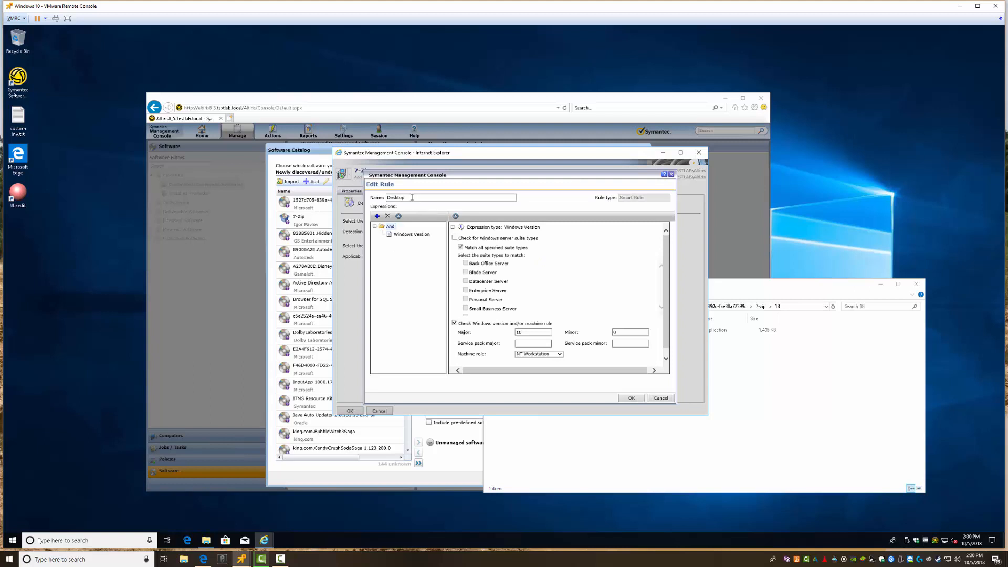
type("Windows 10")
left_click(628, 397)
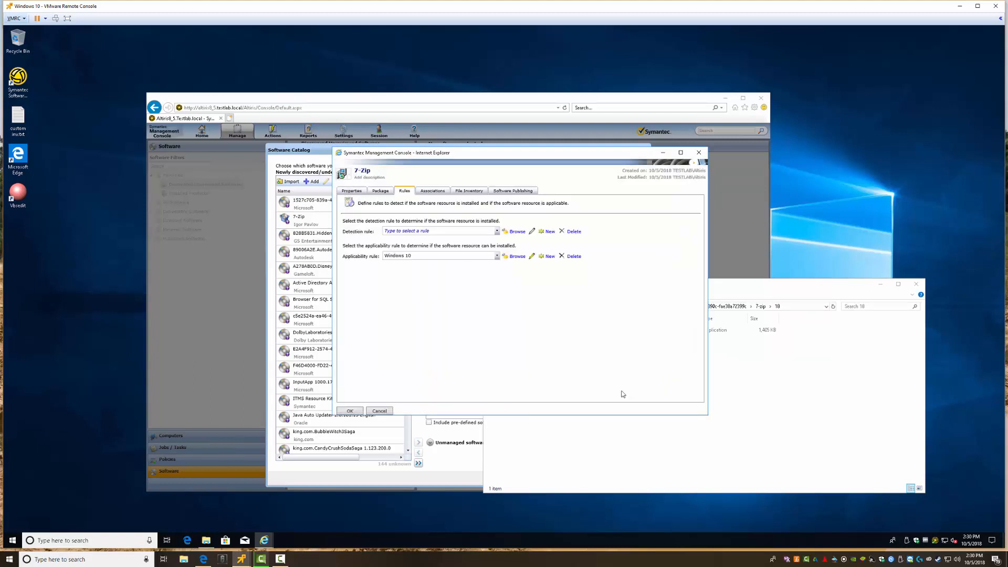
Step: Search the applicability rules for window and clear the rule selection
left_click(446, 255)
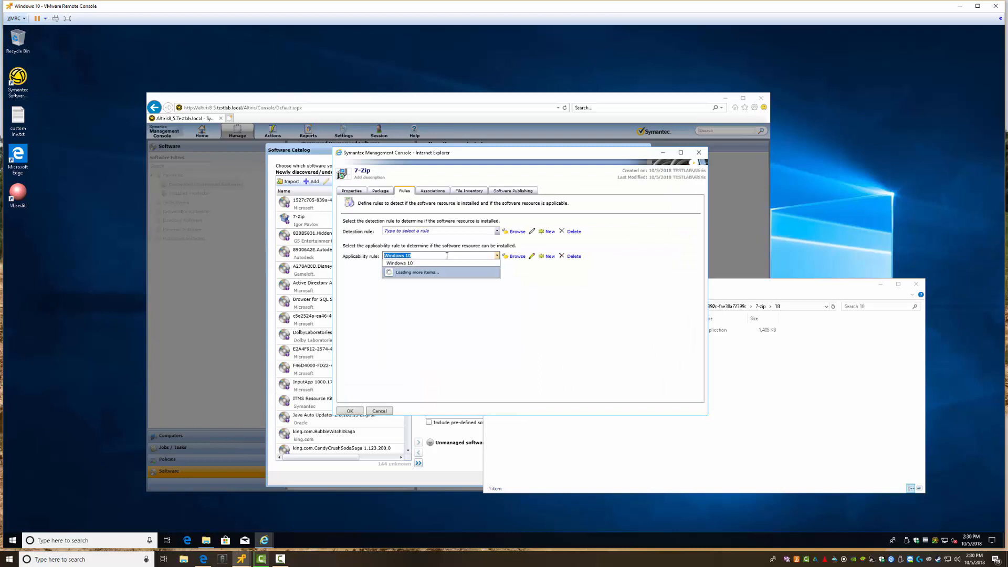
type("wi")
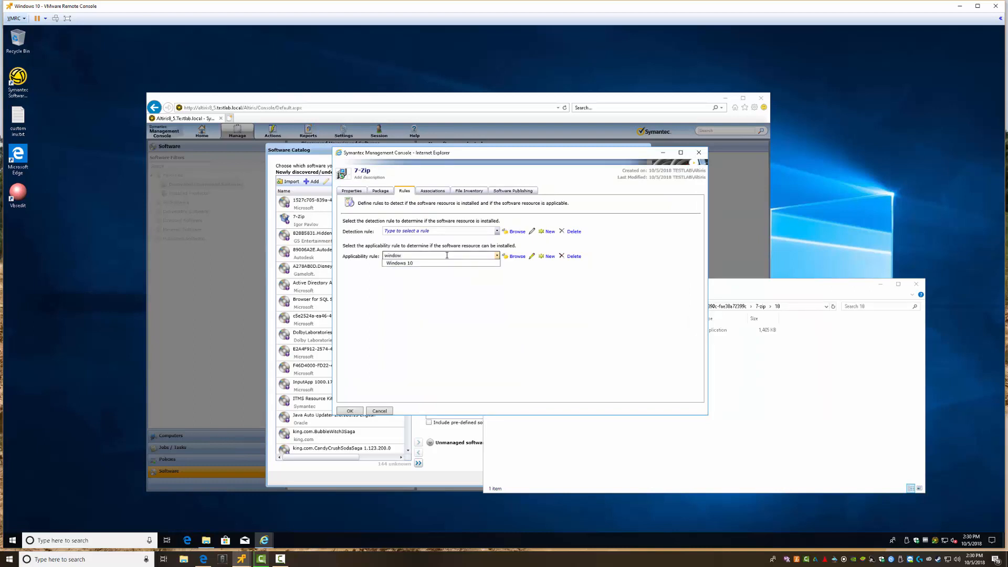
left_click(407, 256)
double_click(408, 255)
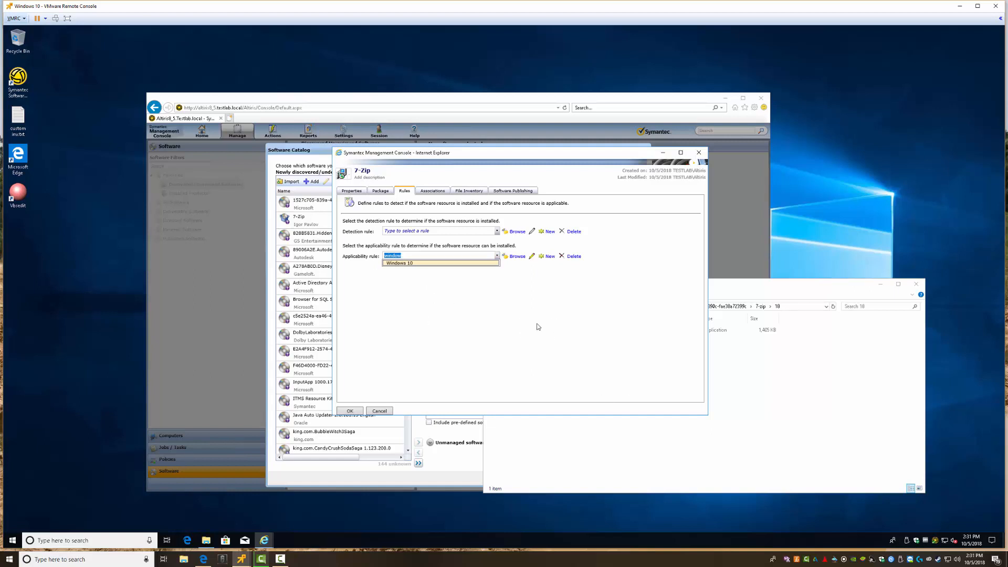
key("BackSpace")
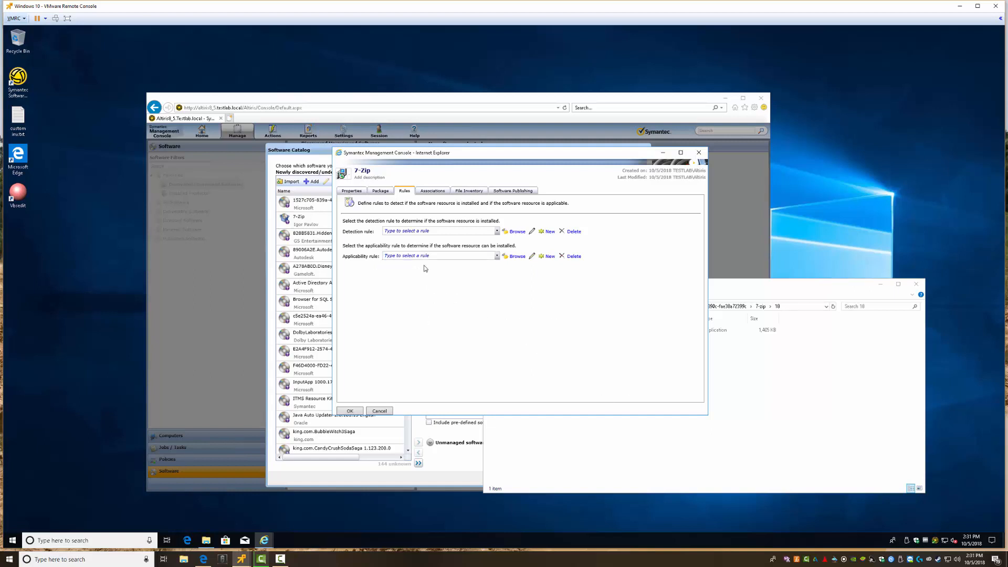
Step: Search the applicability rules for windows and select Windows 10 for 7-Zip
left_click(433, 256)
left_click(423, 264)
left_click(428, 255)
type("windows 10")
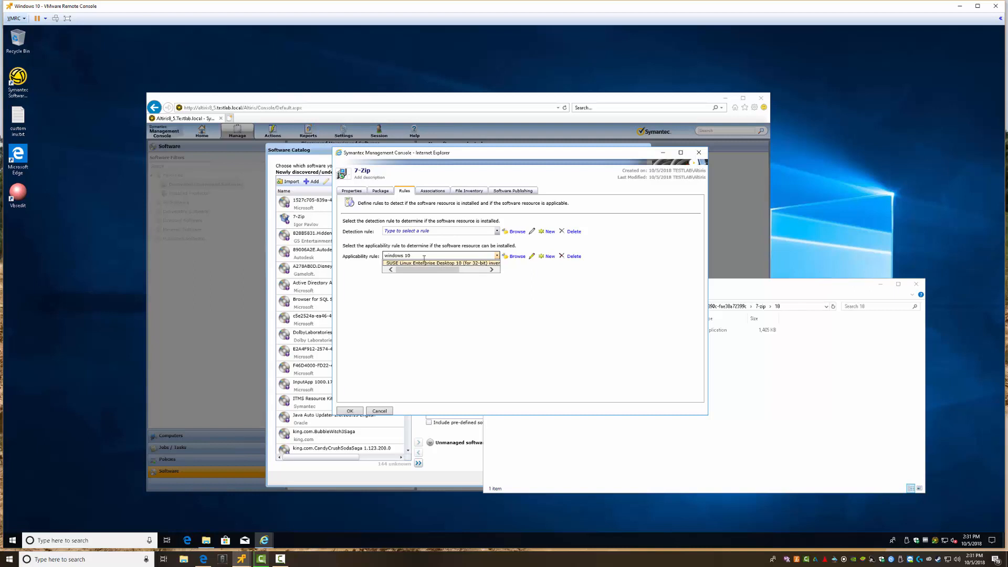
key("Tab")
left_click(423, 256)
type("wind")
left_click(421, 256)
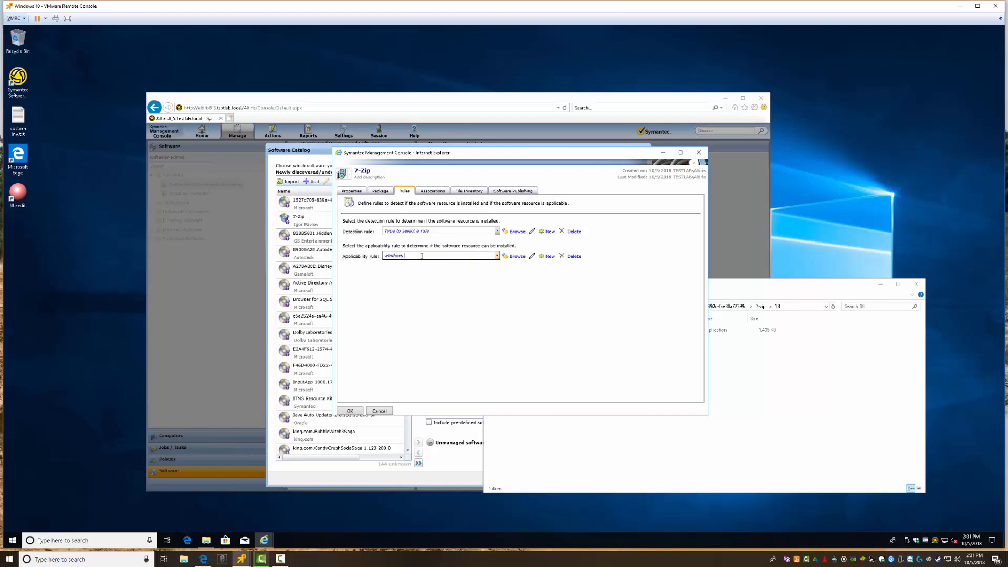
left_click(422, 256)
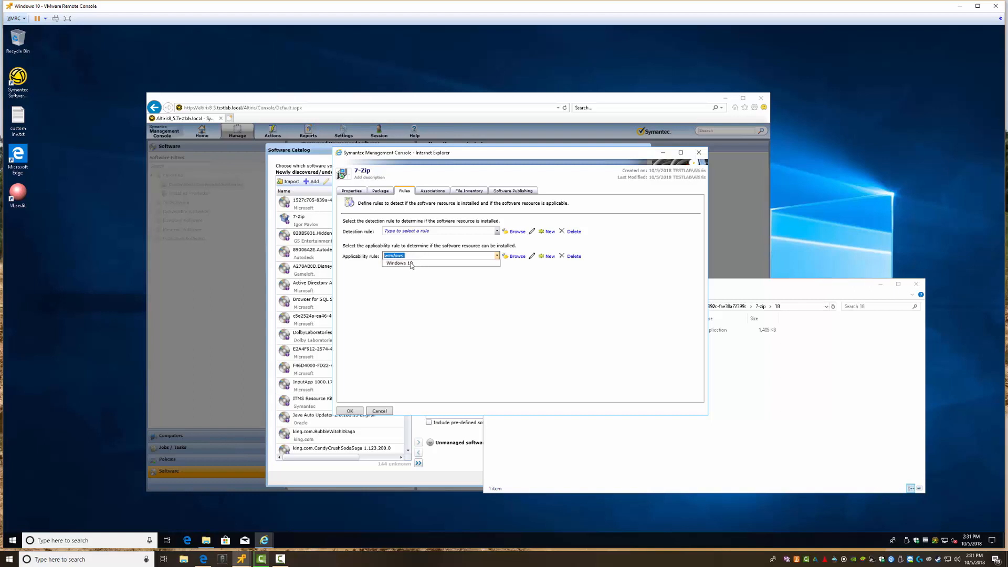
left_click(411, 263)
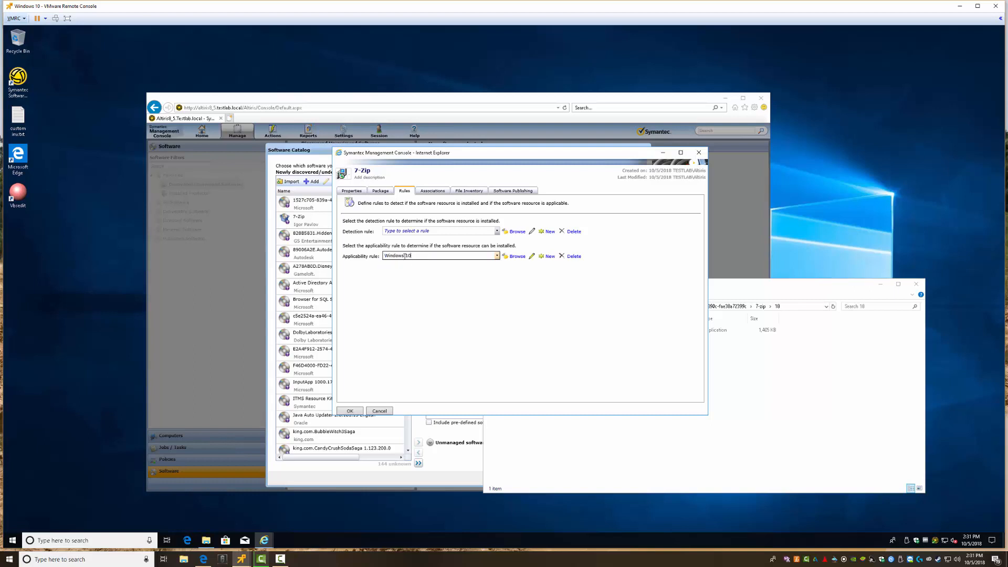
Step: Clear the applicability rule, search for Win and select Windows 10 again
left_click_drag(405, 256, 382, 257)
left_click(398, 257)
left_click(395, 257)
left_click(395, 256)
type("Win")
left_click(402, 256)
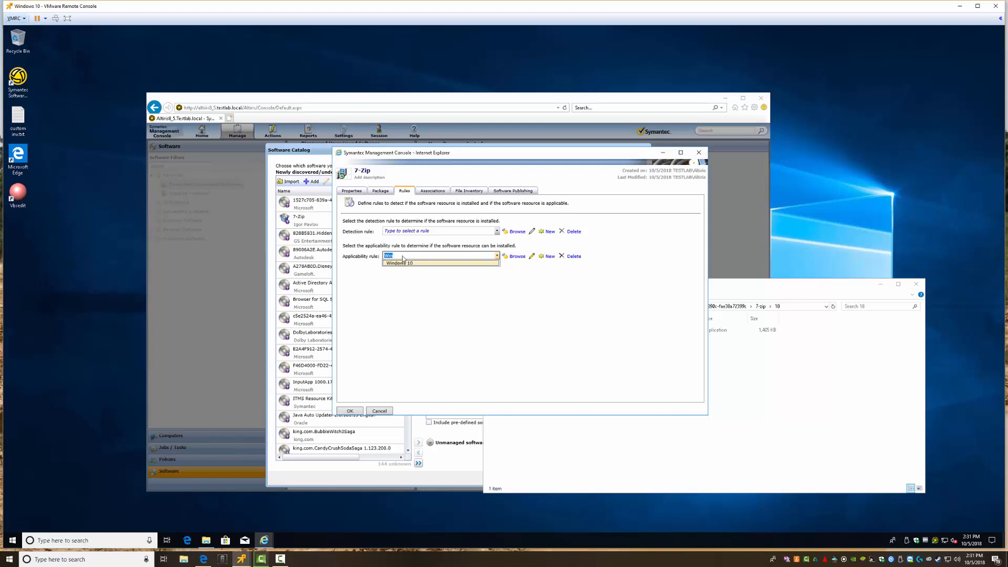
left_click(400, 263)
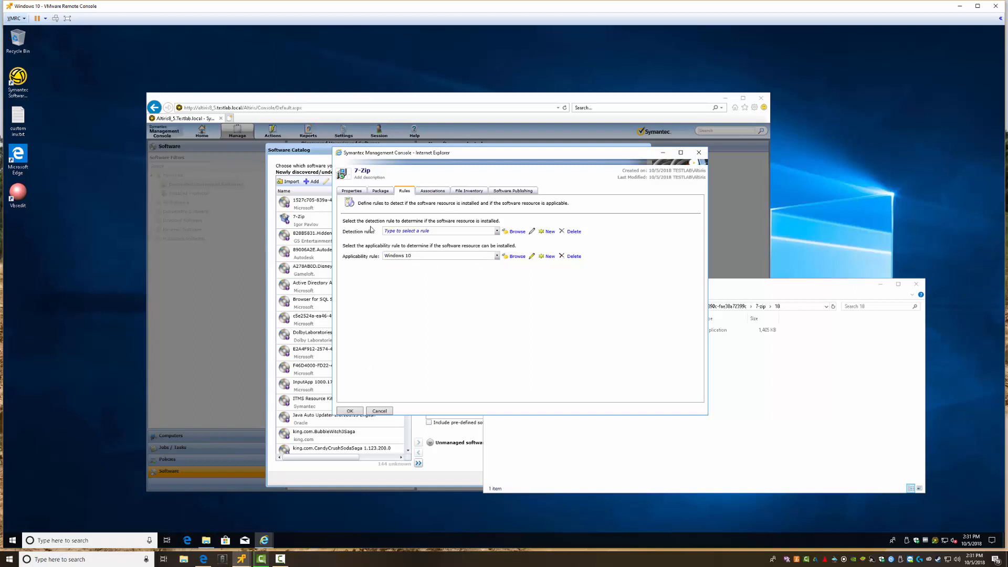
Step: Look over 7-Zip's associations and file inventory, and open its software publishing settings
left_click(431, 192)
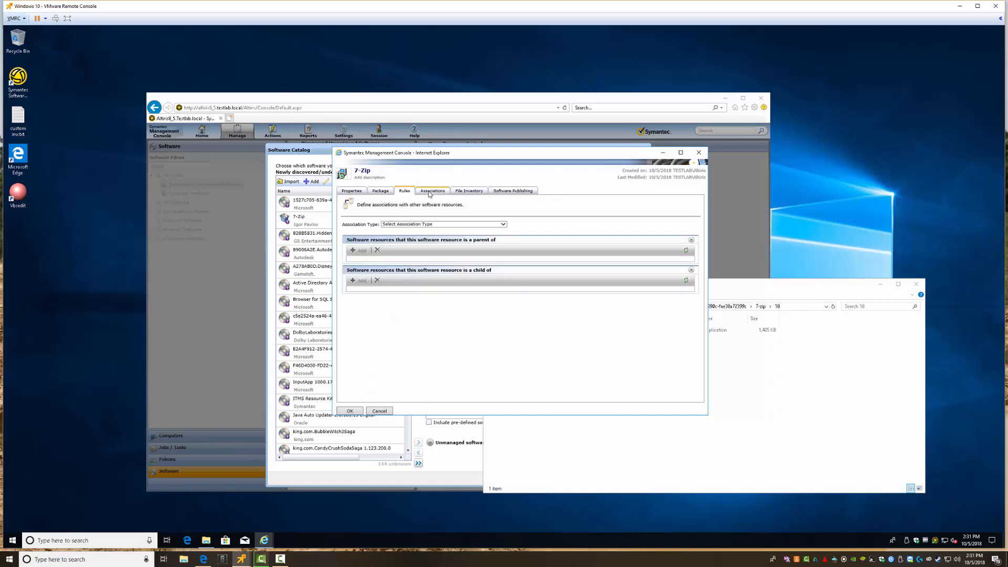
left_click(471, 191)
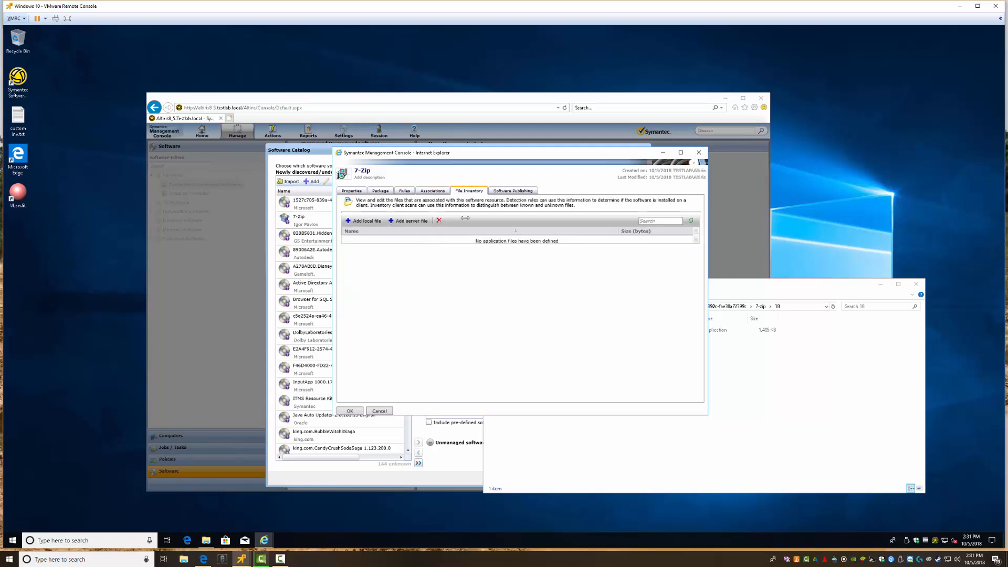
left_click(512, 191)
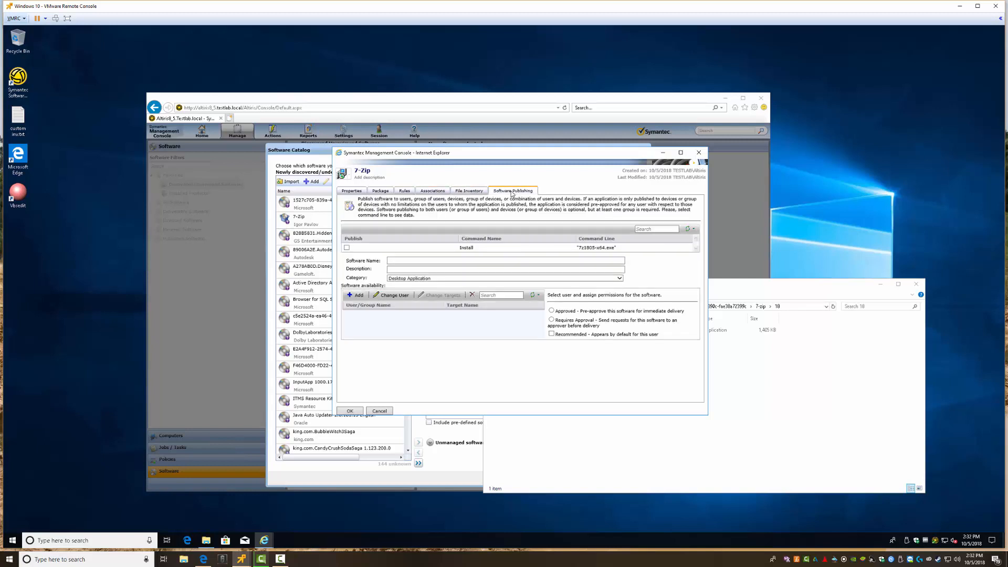
Step: Save 7-Zip's software resource settings and start assigning it to the managed software products
left_click(405, 192)
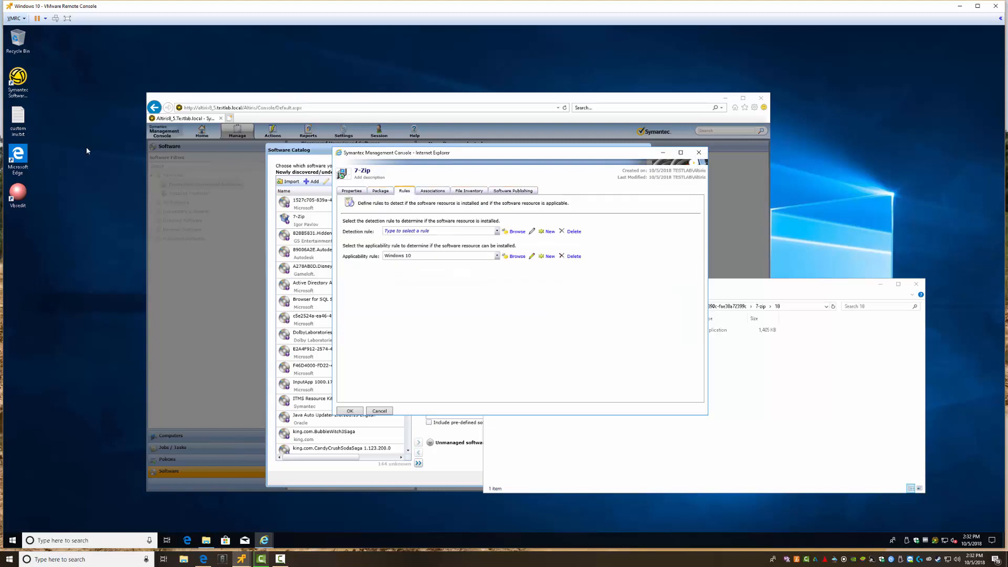
left_click(354, 413)
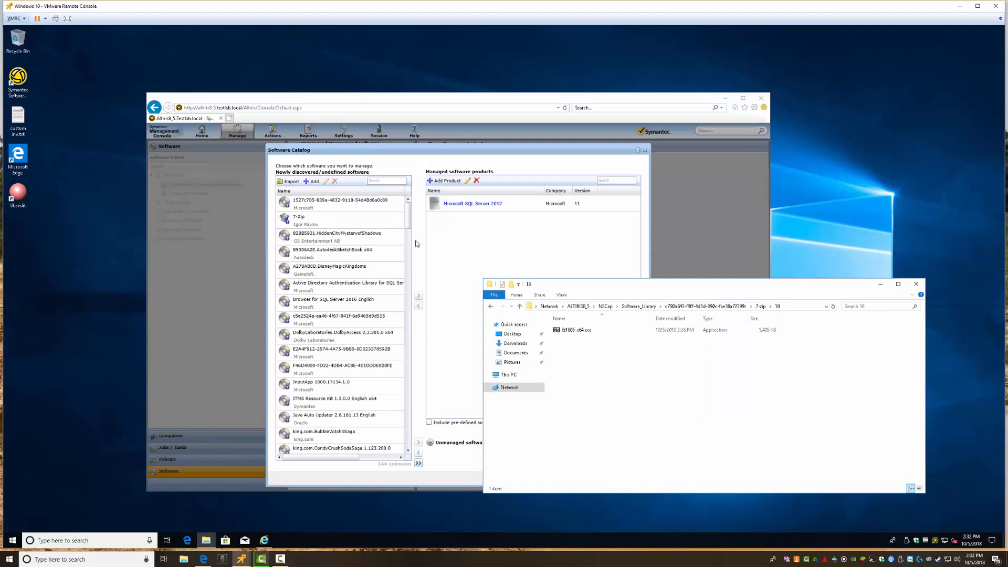
left_click(307, 223)
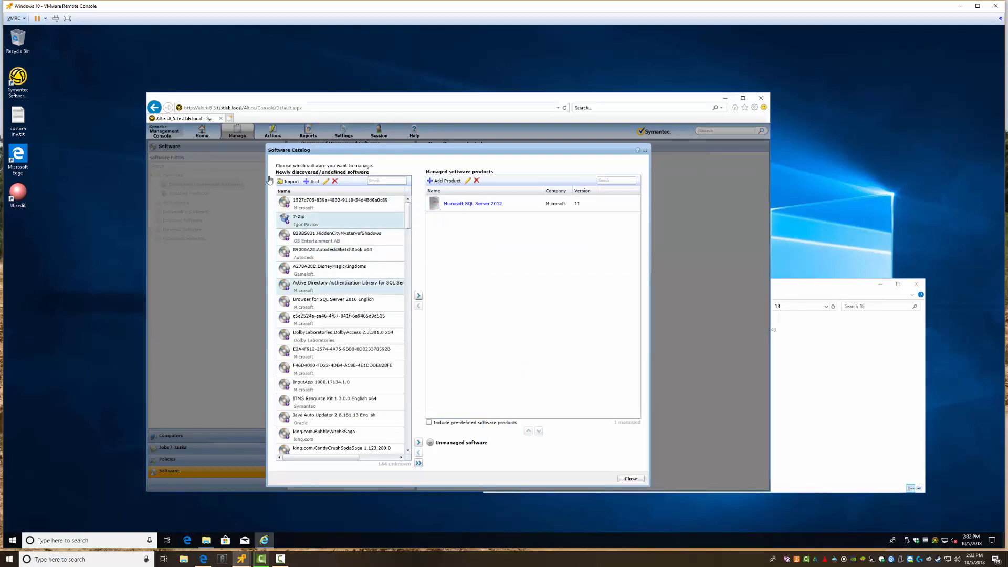
left_click(419, 297)
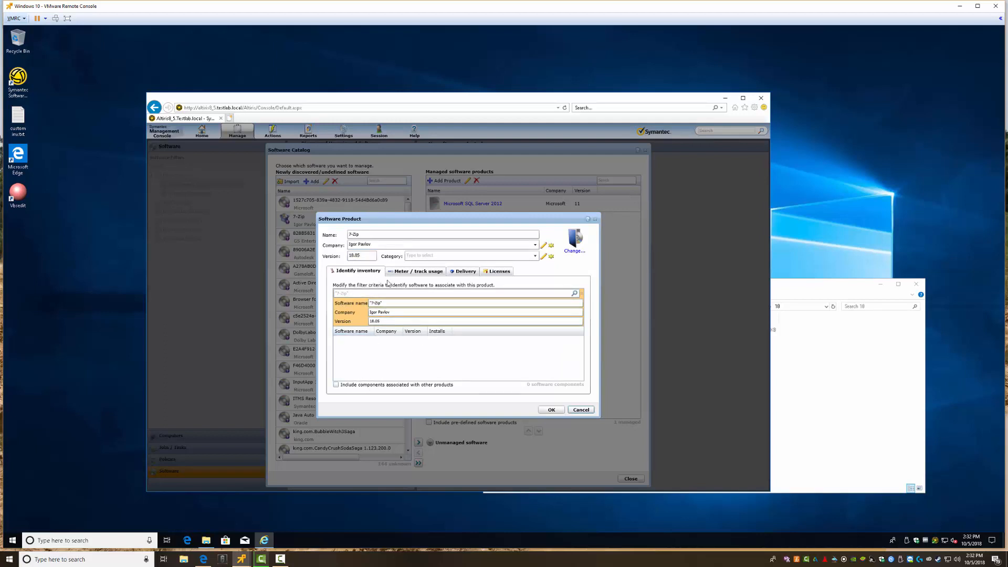
left_click(521, 255)
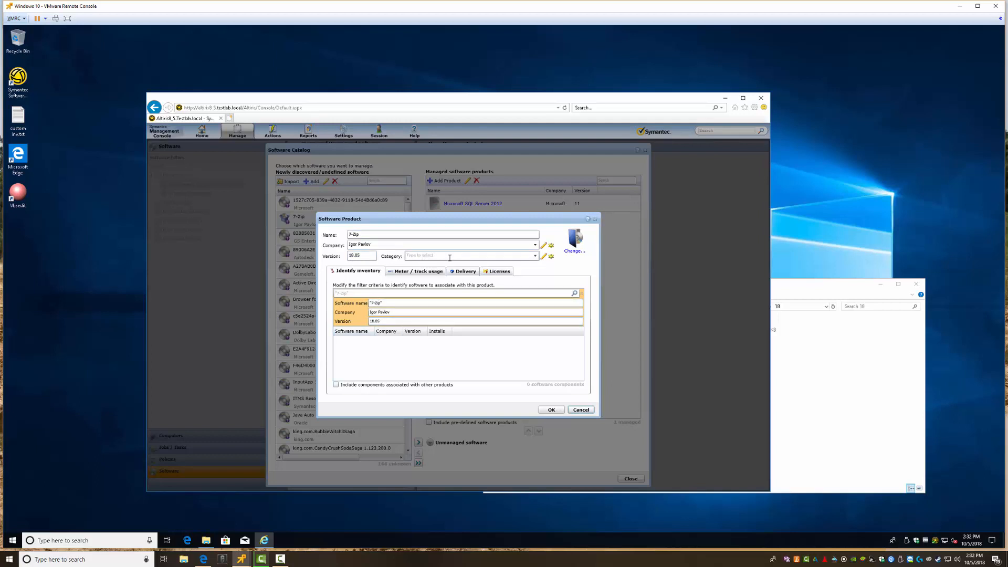
left_click(536, 256)
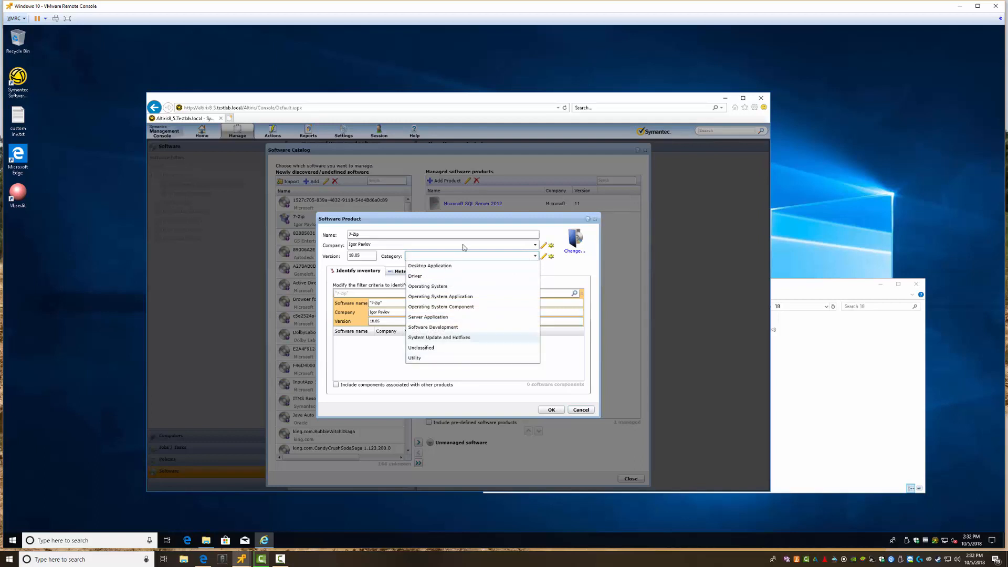
left_click(552, 258)
left_click(551, 257)
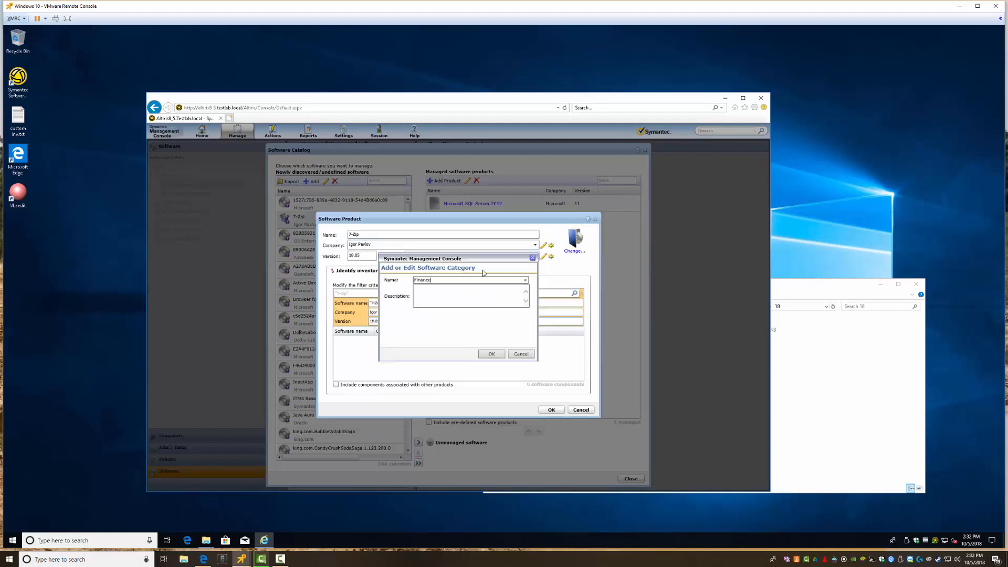
type("Finance Department")
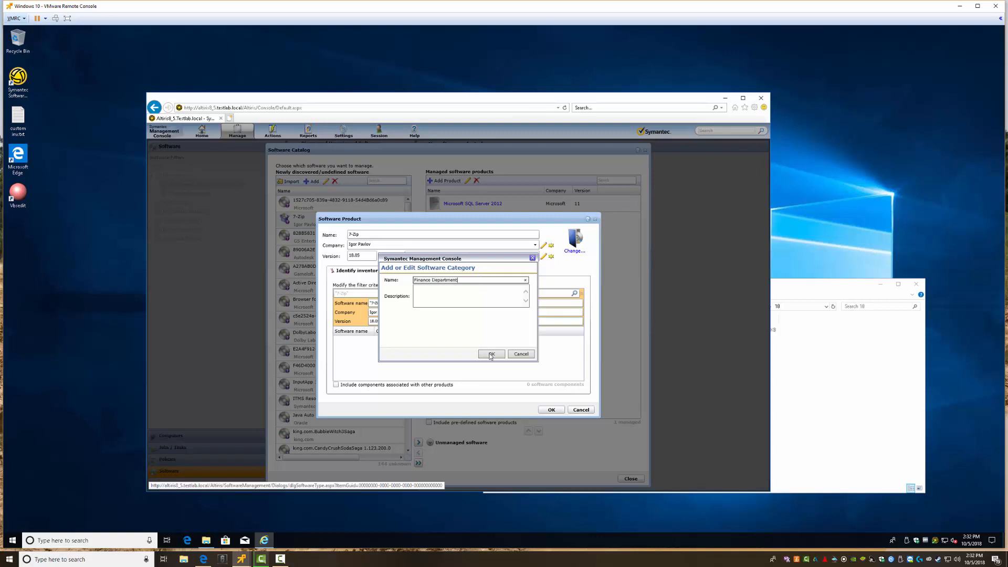
key("ctrl+a")
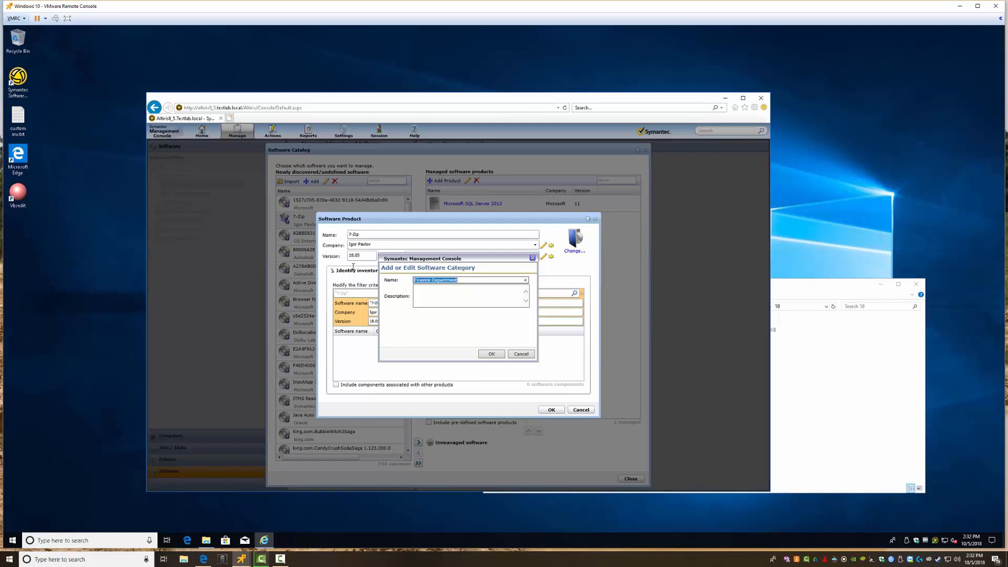
key("BackSpace")
left_click(521, 354)
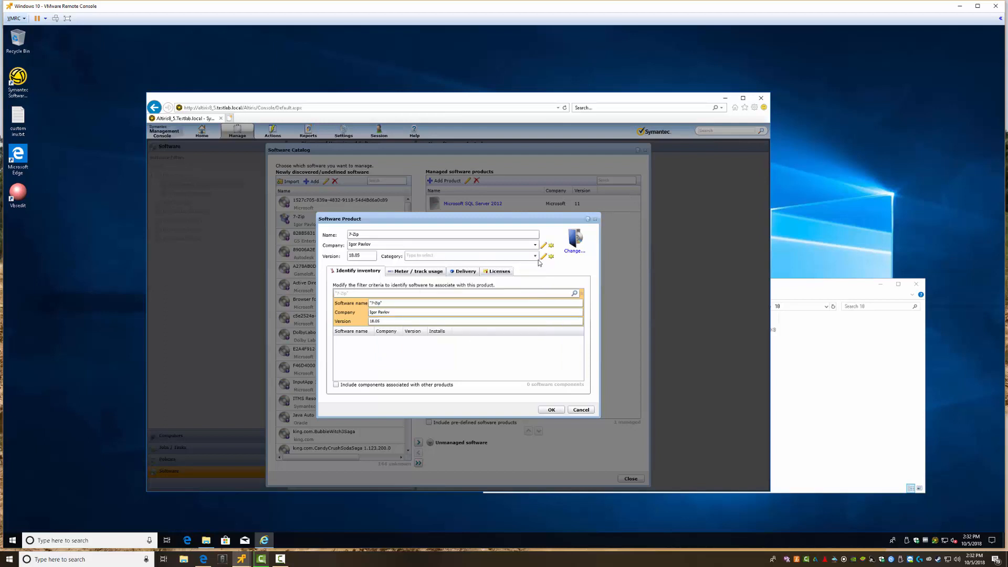
Step: Set the 7-Zip product's category to Desktop Application
left_click(536, 256)
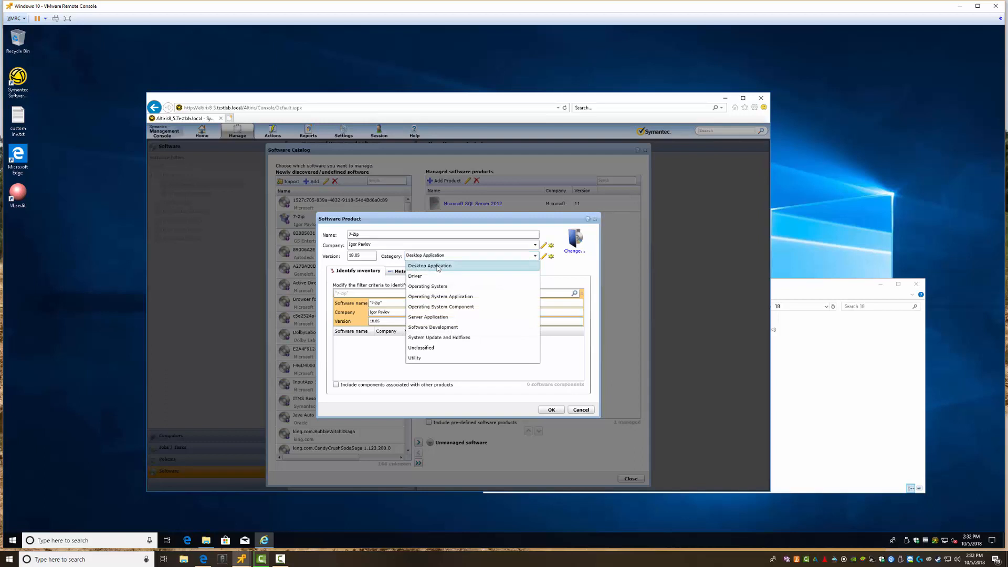
left_click(527, 264)
left_click(551, 257)
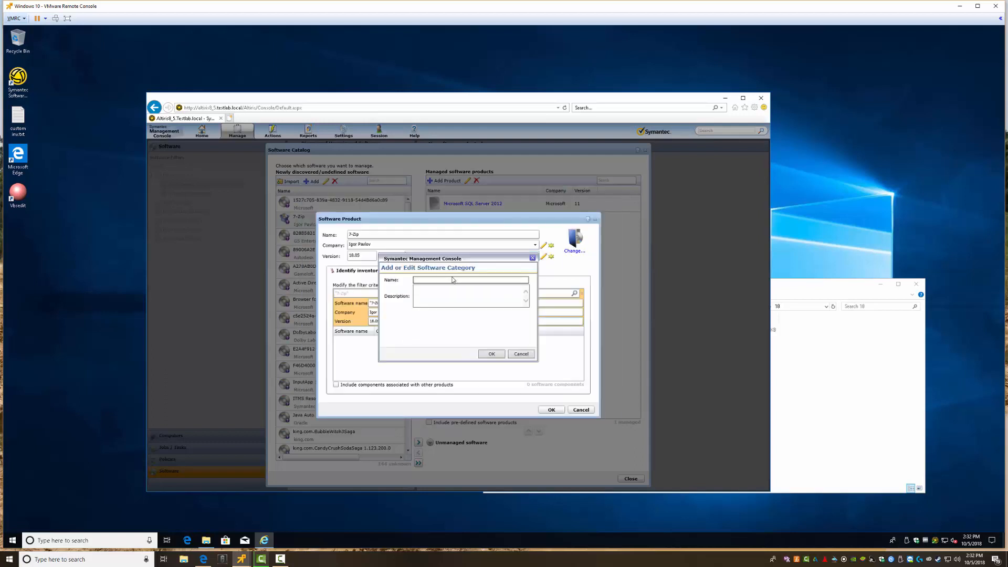
left_click(514, 355)
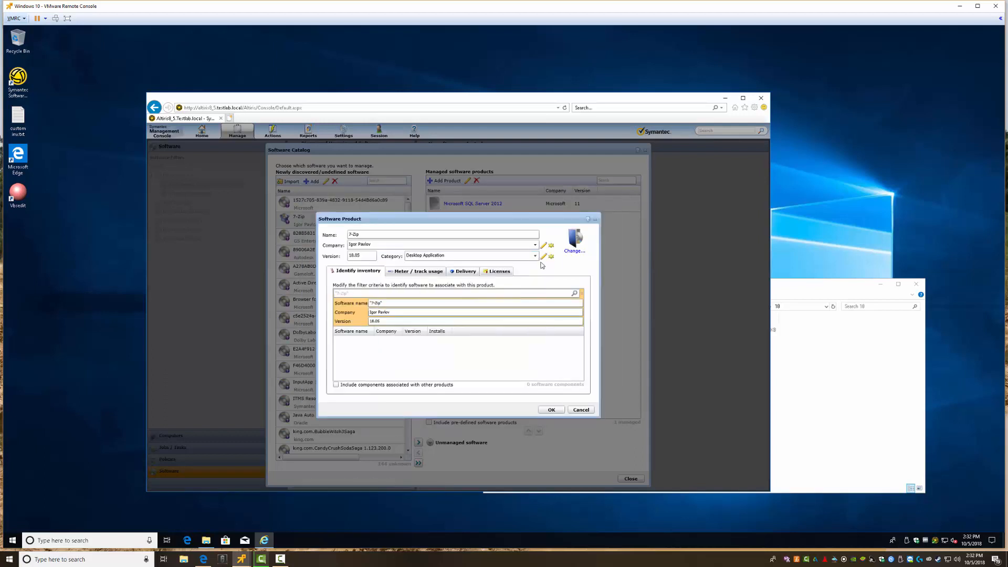
left_click(544, 257)
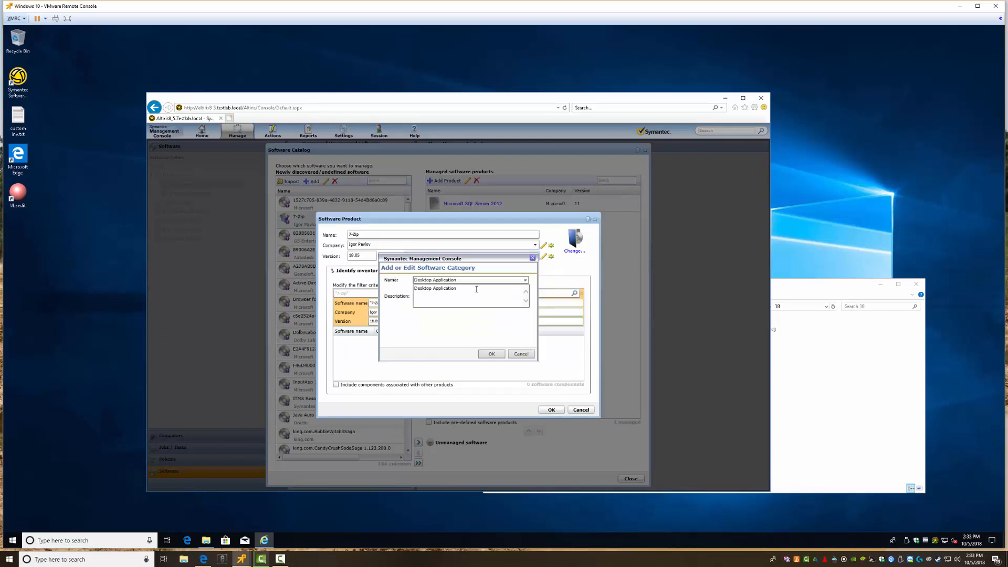
left_click_drag(476, 289, 368, 281)
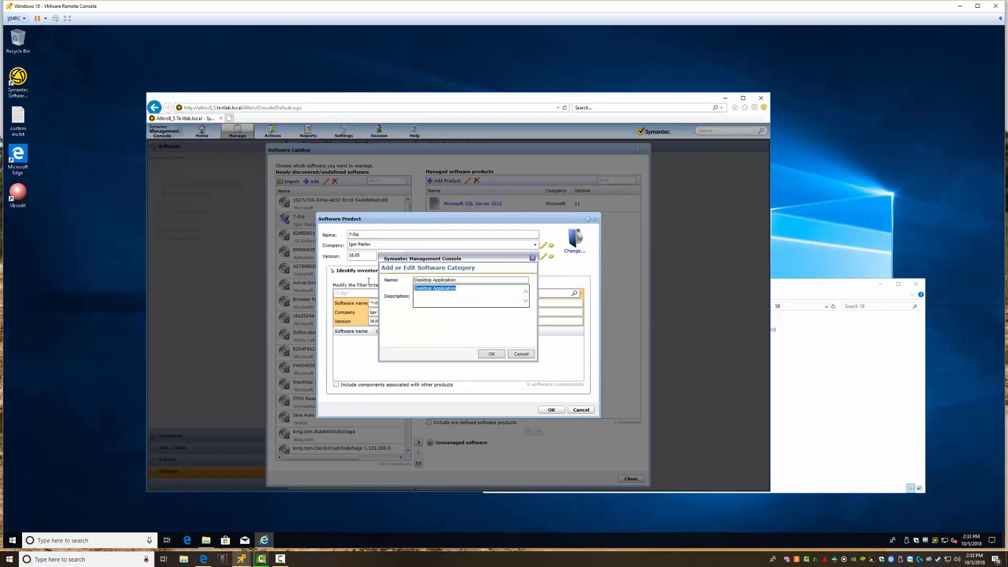
left_click(521, 354)
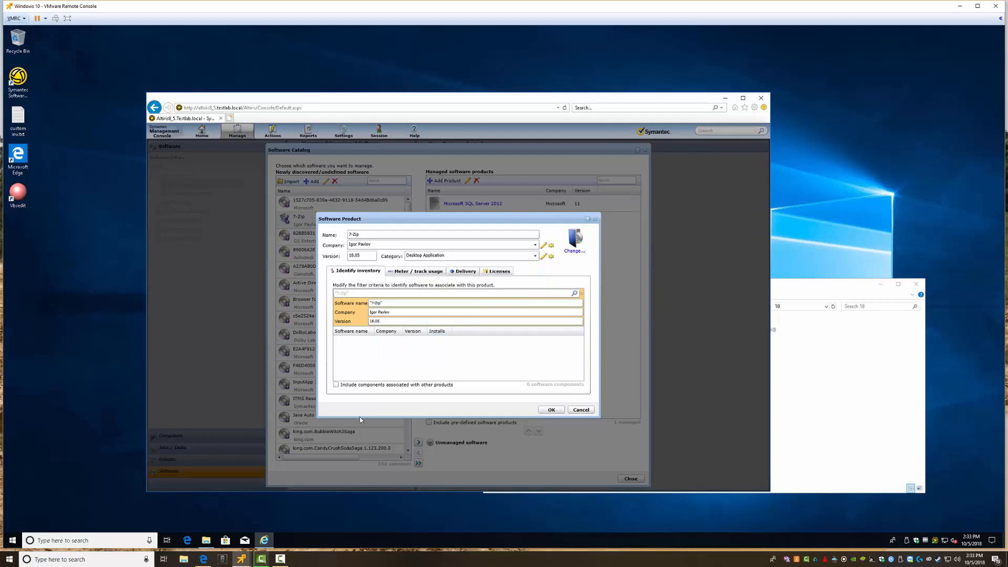
Step: Check the product's usage metering settings and save 7-Zip as a managed software product
left_click(415, 271)
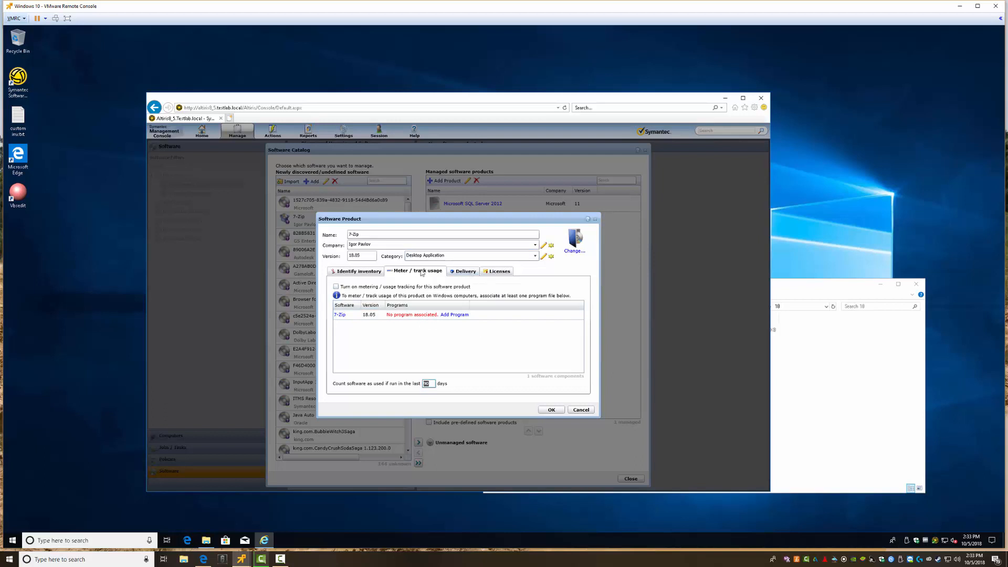
left_click(552, 410)
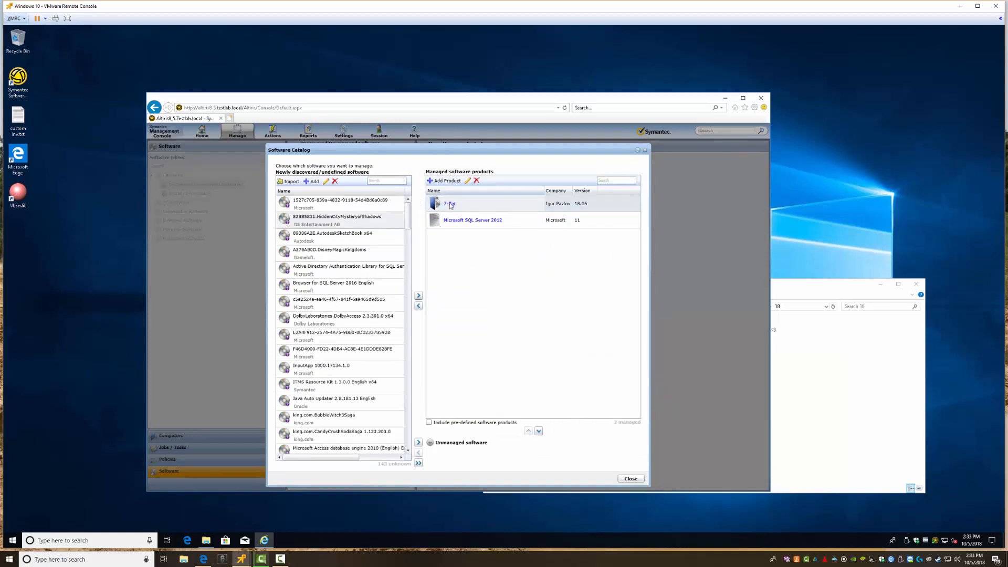
Step: Replace the 7-Zip product's icon with 7ziplogo.png, save the product and close the Software Catalog
double_click(436, 205)
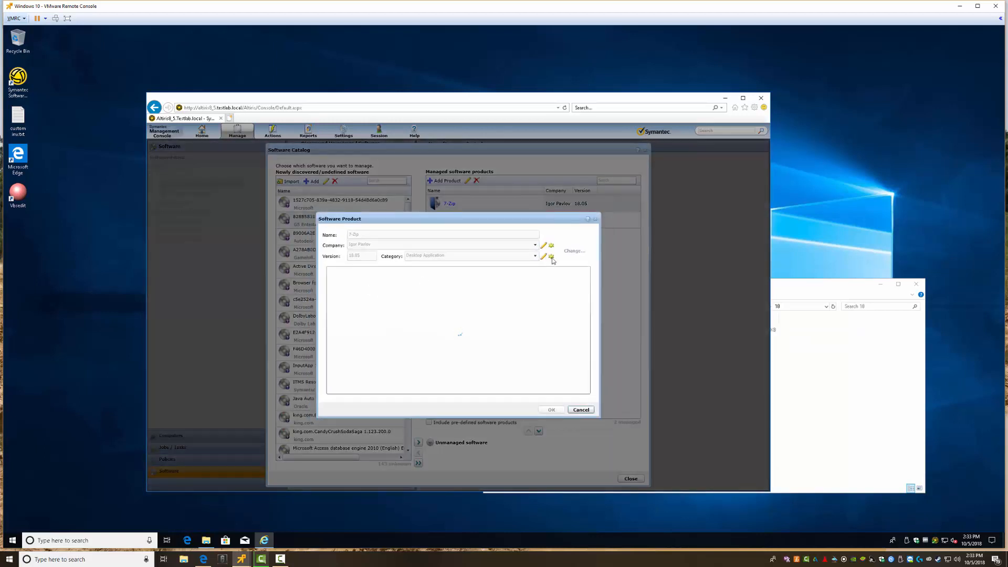
left_click(573, 251)
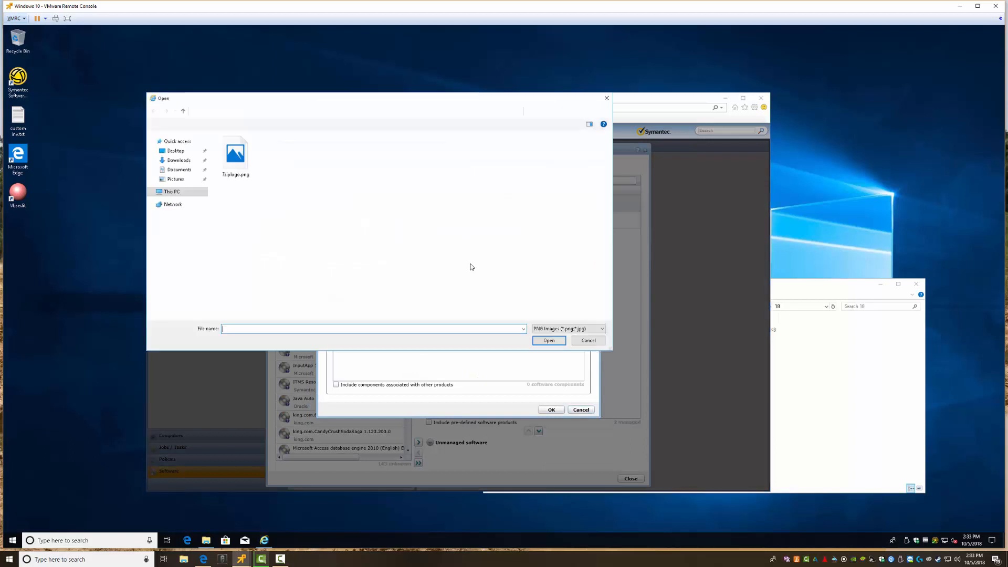
left_click(235, 154)
left_click(554, 344)
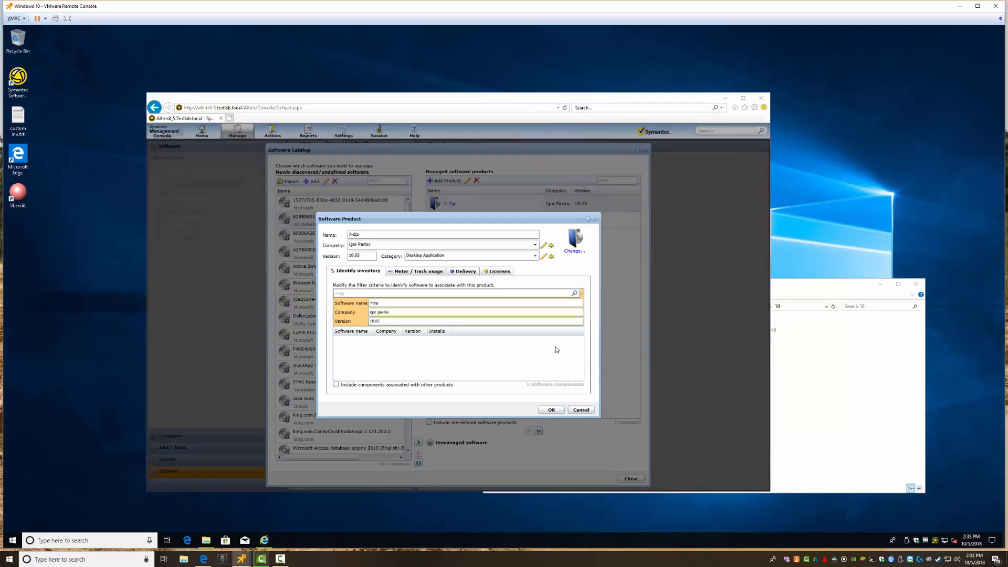
left_click(551, 410)
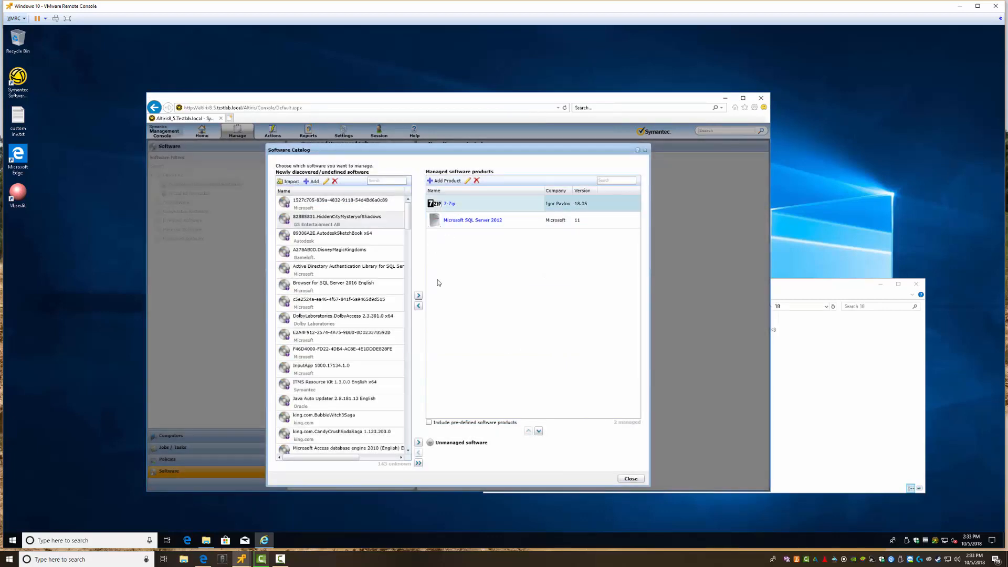
left_click(630, 478)
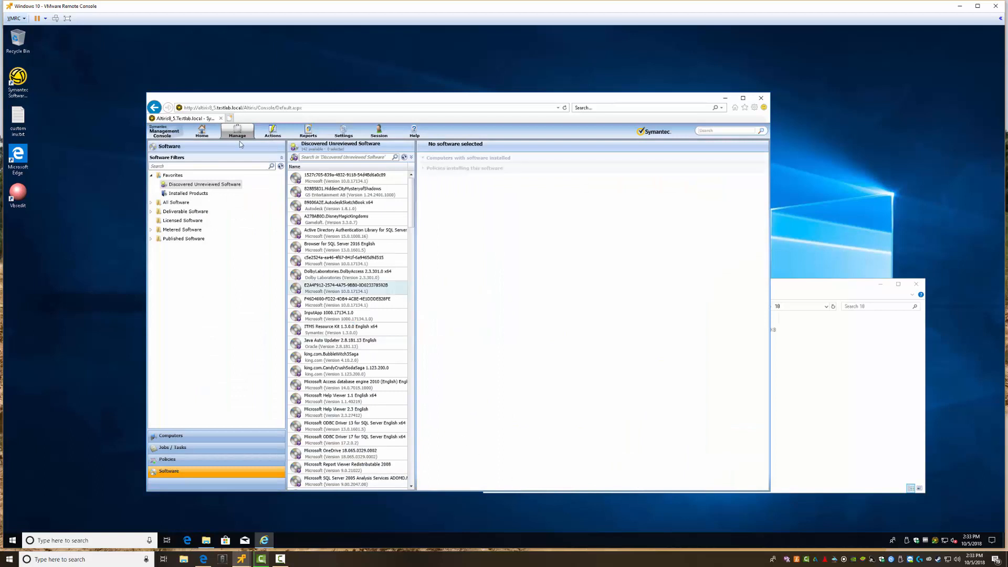
Step: Find 7-Zip among the deliverable software releases and start a Managed Software Delivery for it
left_click(151, 212)
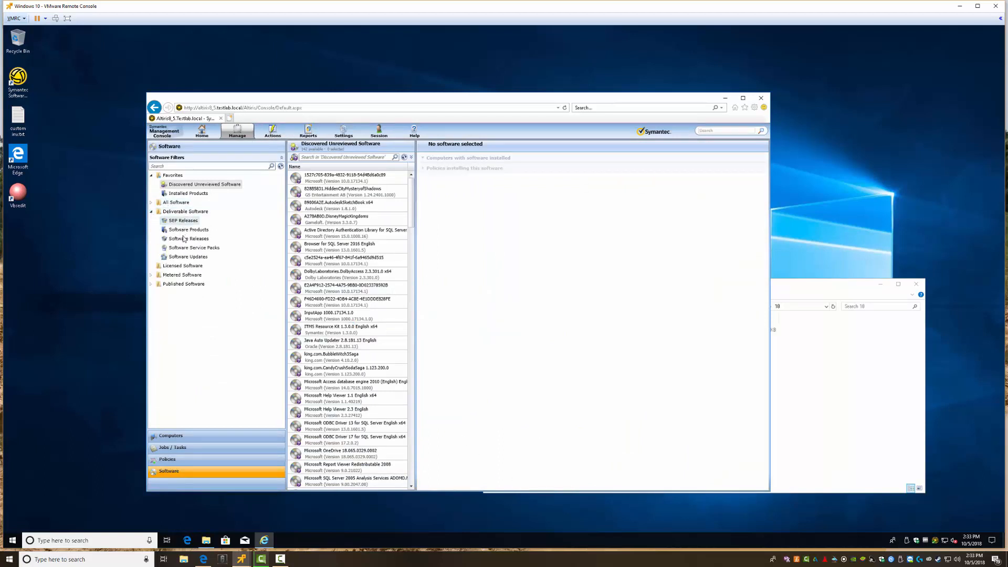
left_click(184, 239)
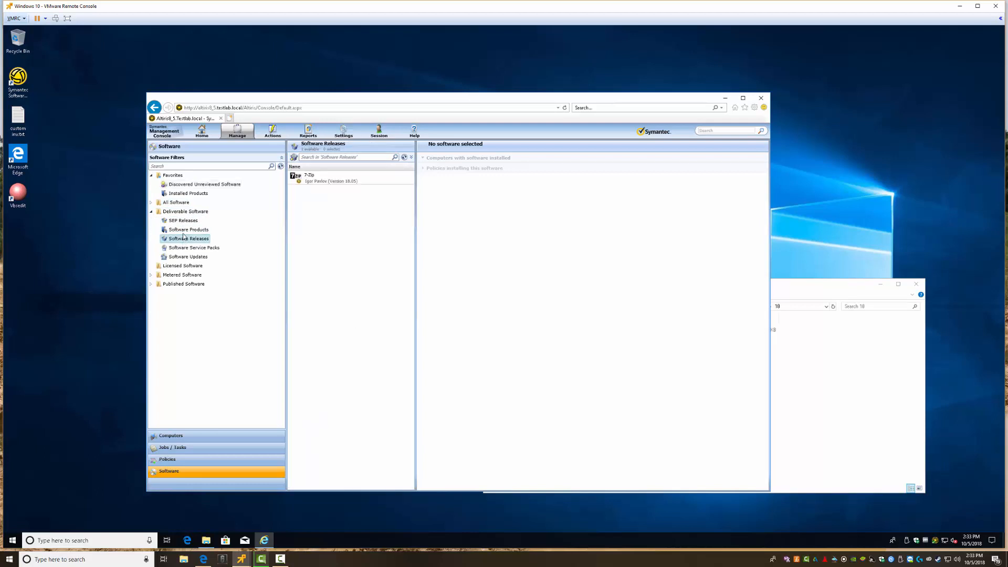
right_click(307, 180)
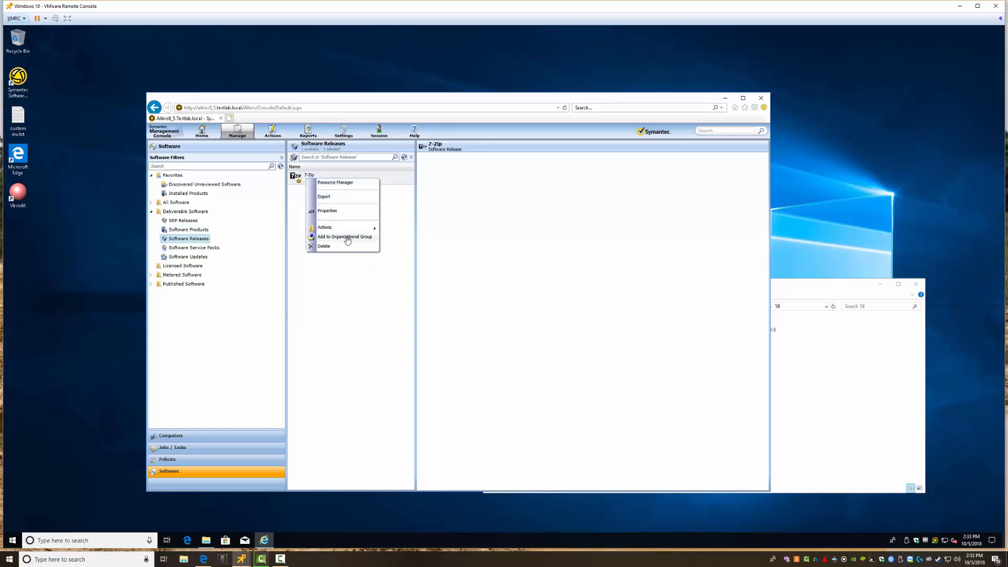
mouse_move(347, 230)
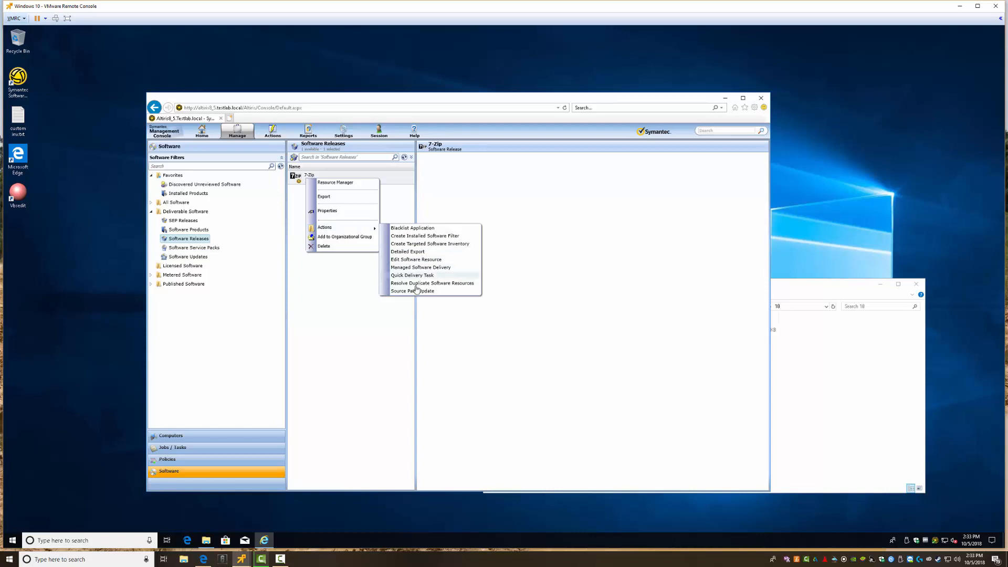
left_click(414, 268)
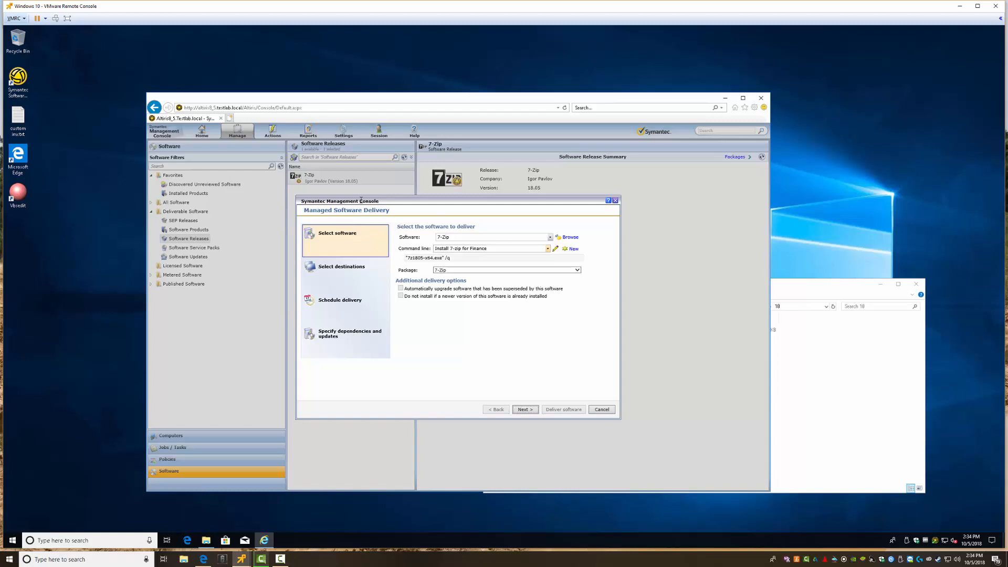
Step: Add the recently used target Test Machines as the destination of the 7-Zip delivery
left_click(336, 268)
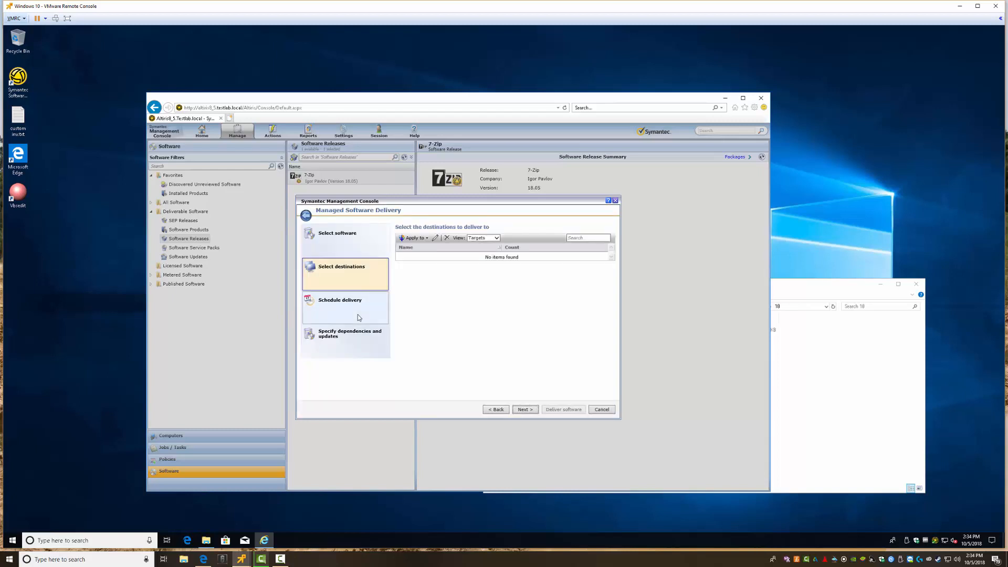
left_click(347, 309)
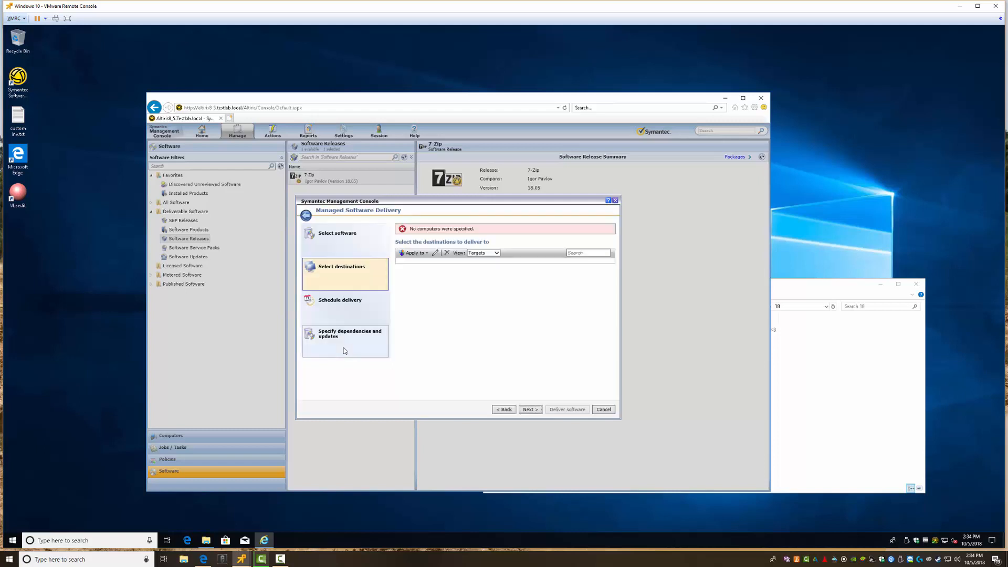
left_click(420, 254)
mouse_move(426, 273)
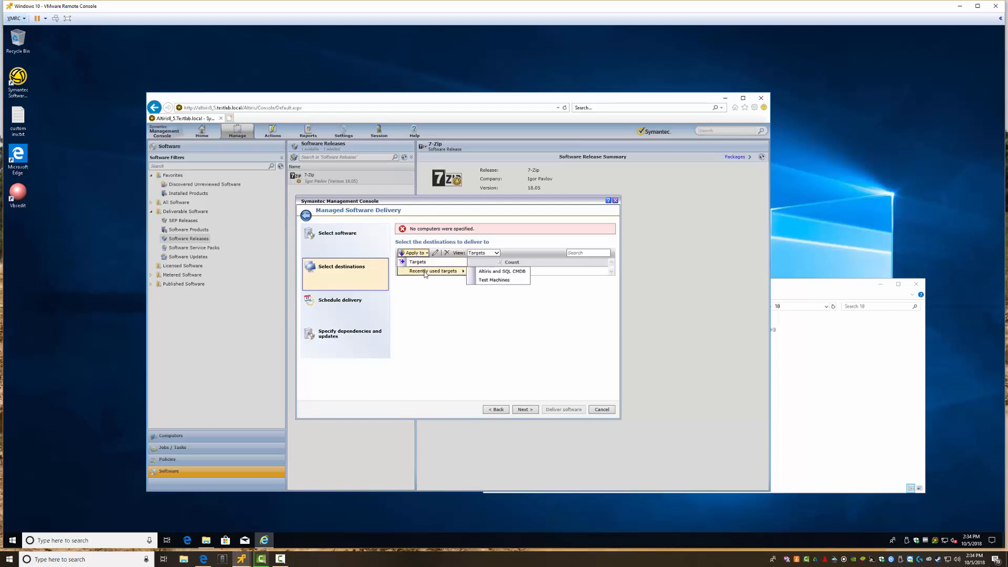
left_click(494, 280)
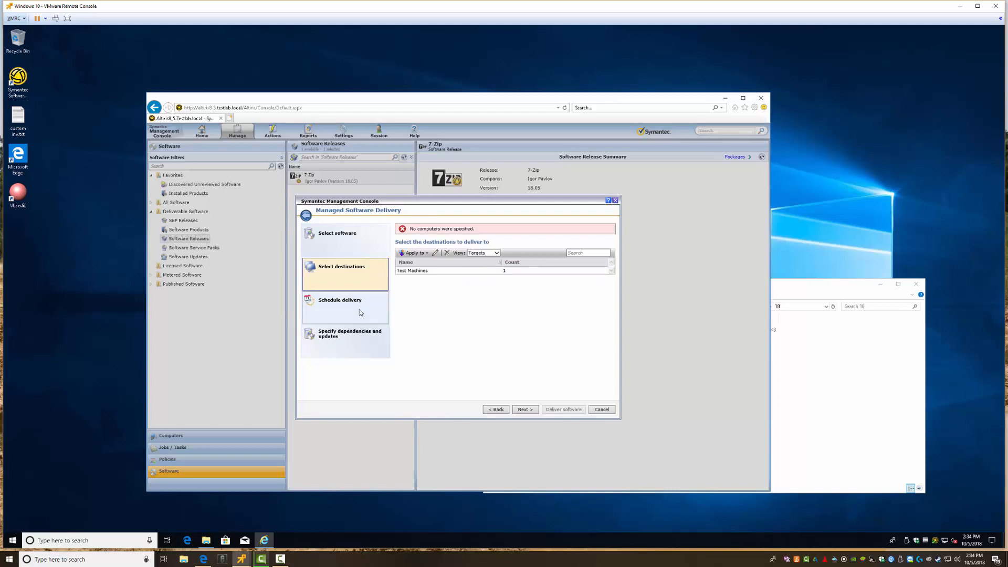
Step: Add a scheduled time for the delivery's compliance check and accept its advanced options, leaving remediation set to Immediately
left_click(341, 307)
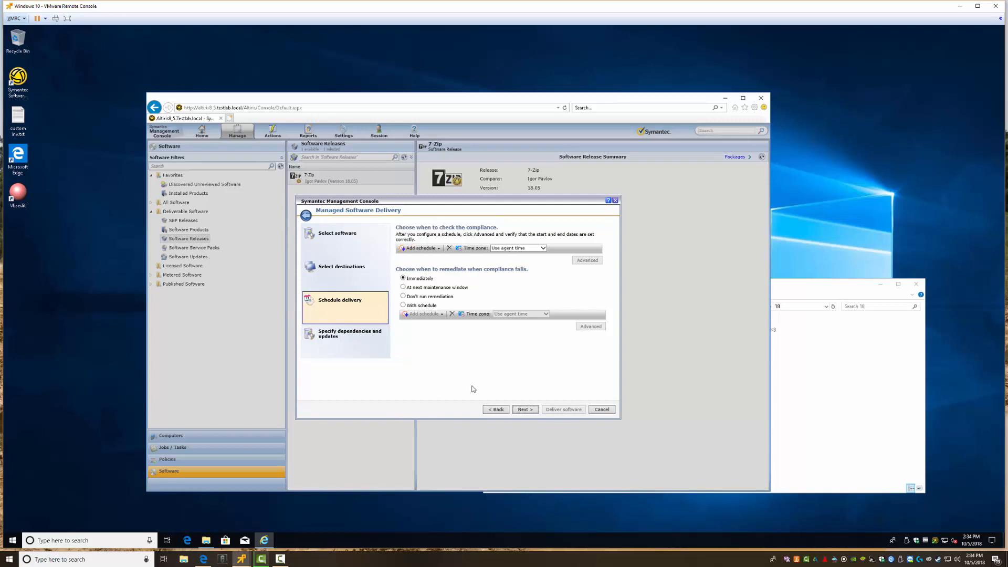
left_click(332, 336)
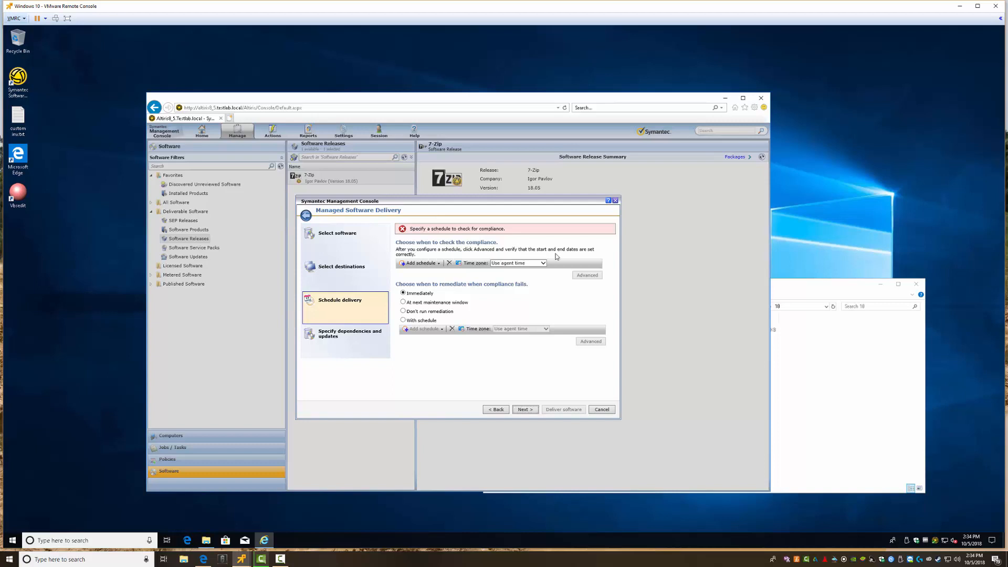
left_click(425, 264)
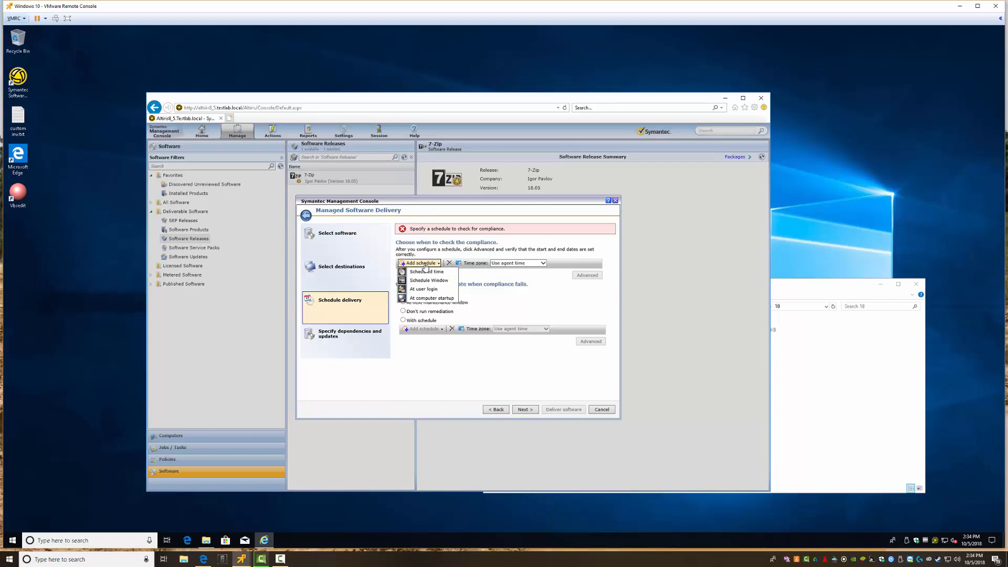
left_click(495, 301)
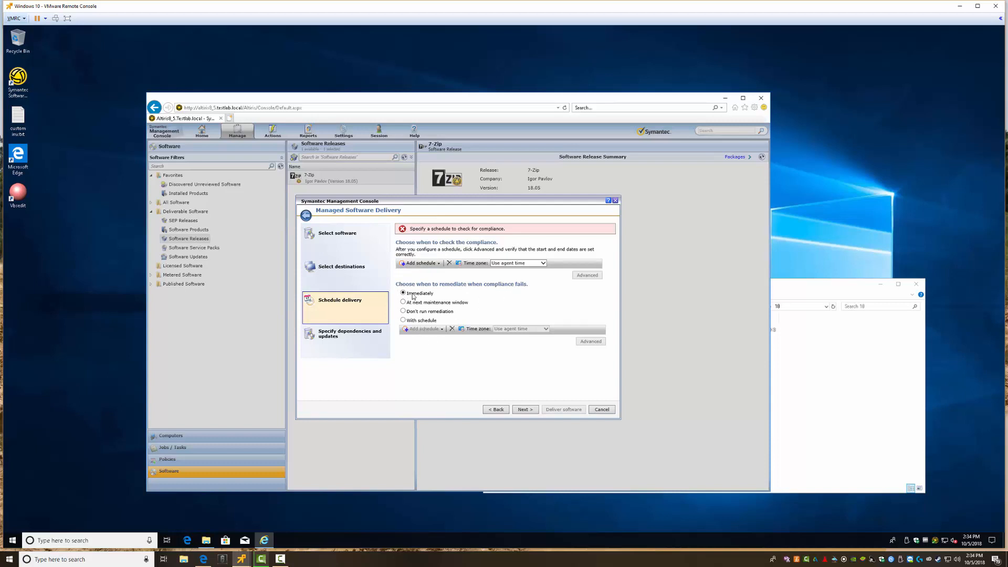
left_click(333, 338)
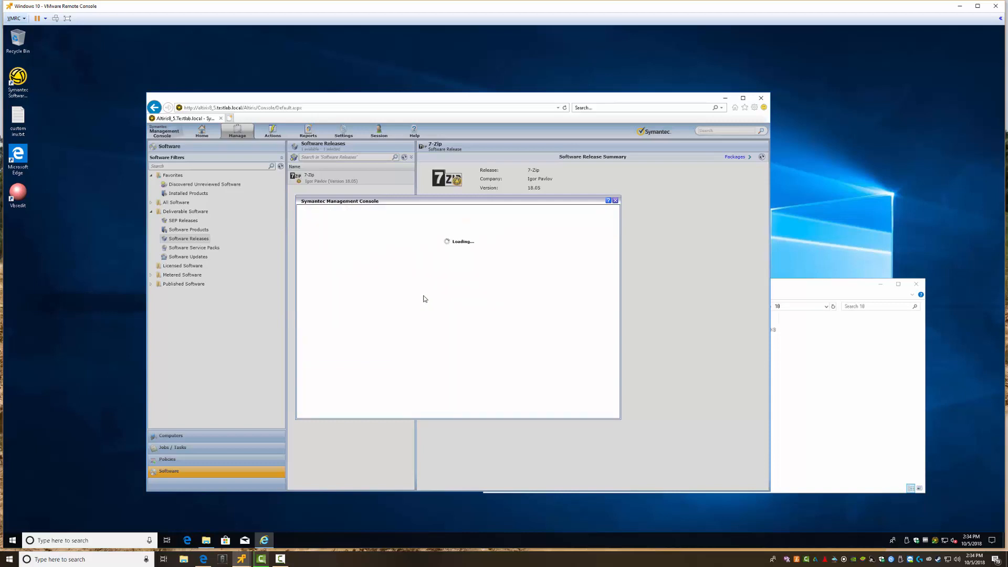
left_click(419, 263)
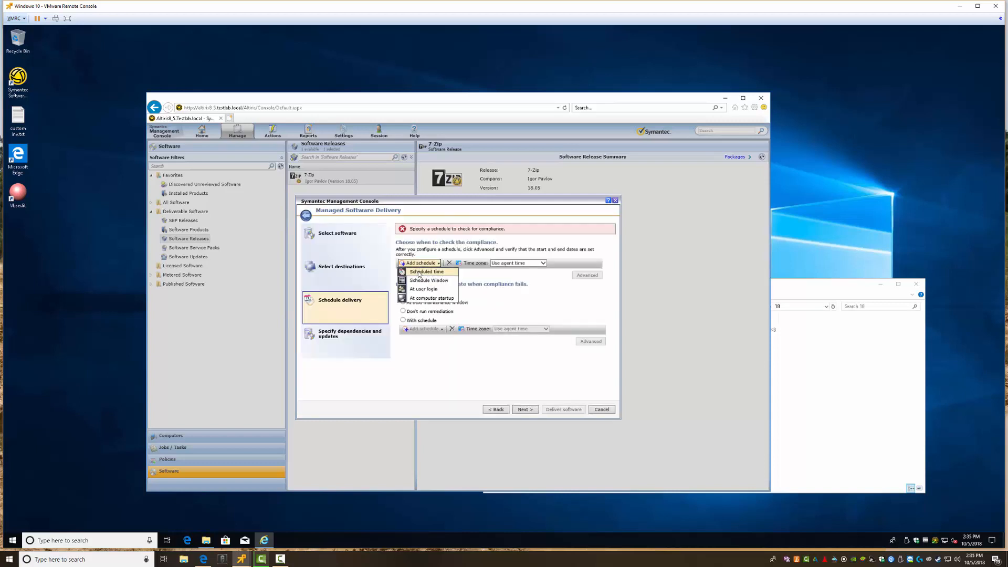
left_click(419, 270)
left_click(586, 293)
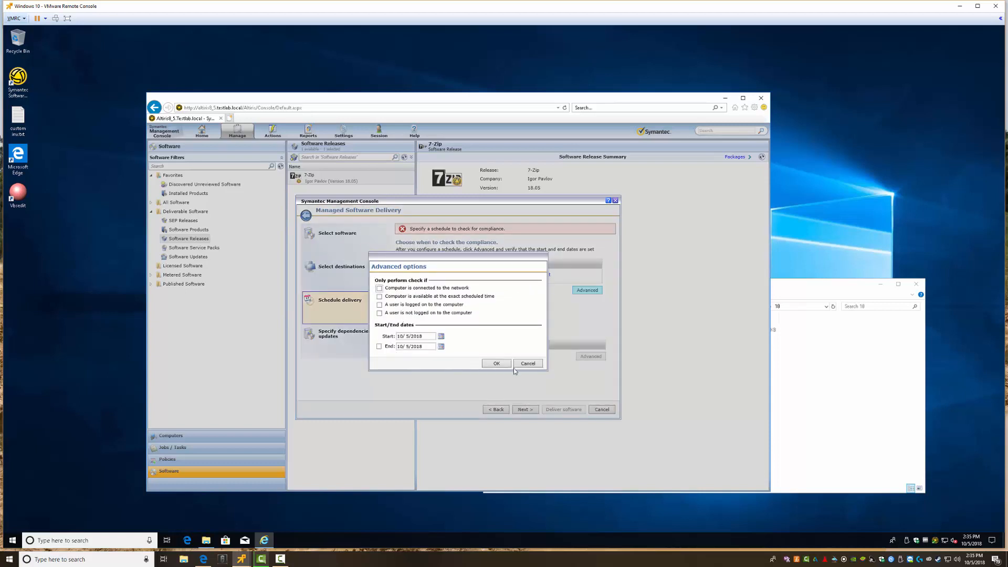
left_click(495, 362)
Step: Turn off dependency verification for the 7-Zip delivery and deliver the software
left_click(328, 336)
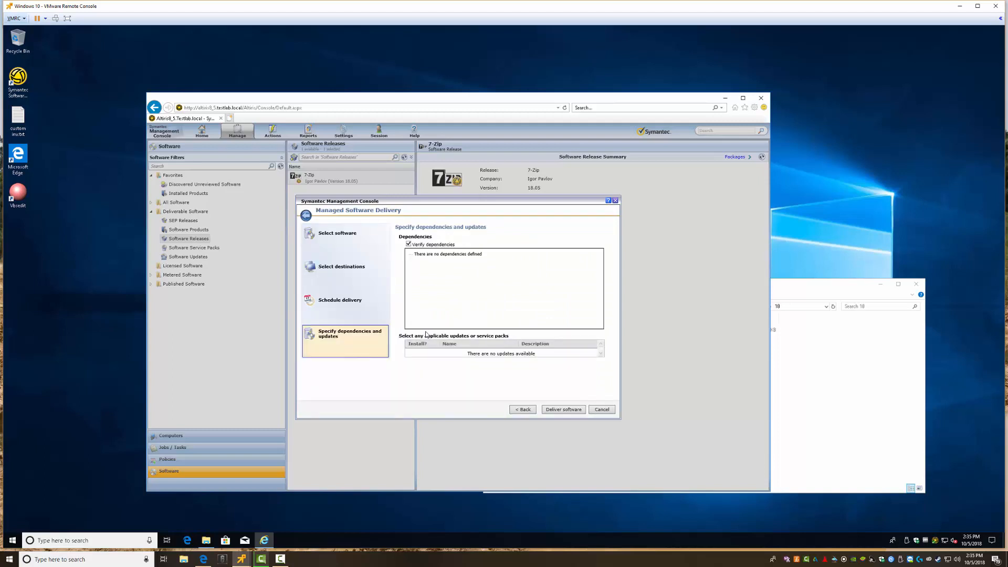
left_click(408, 244)
left_click(560, 413)
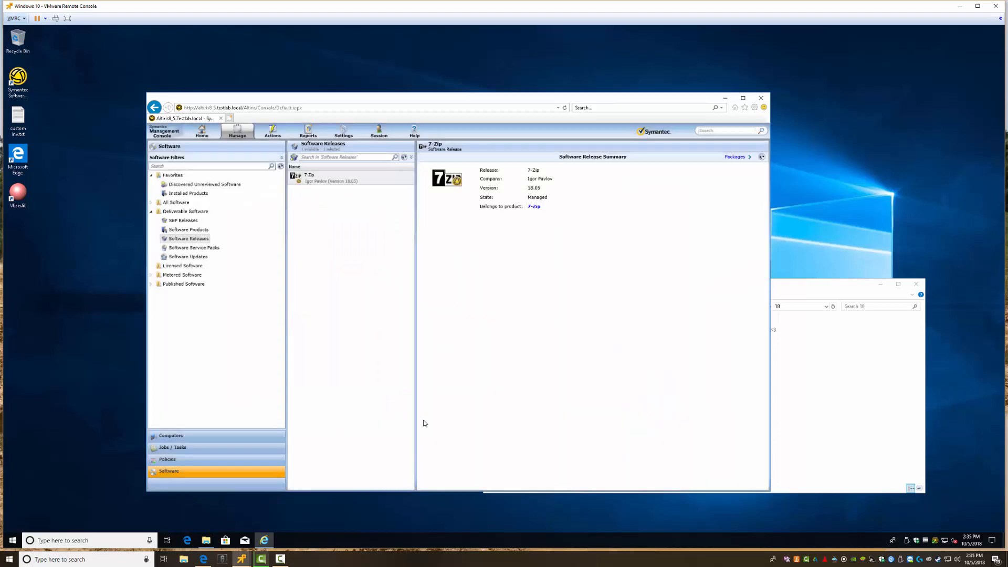
Step: Open the Symantec Management Agent and check its software deliveries and the configuration request and change times
left_click(936, 542)
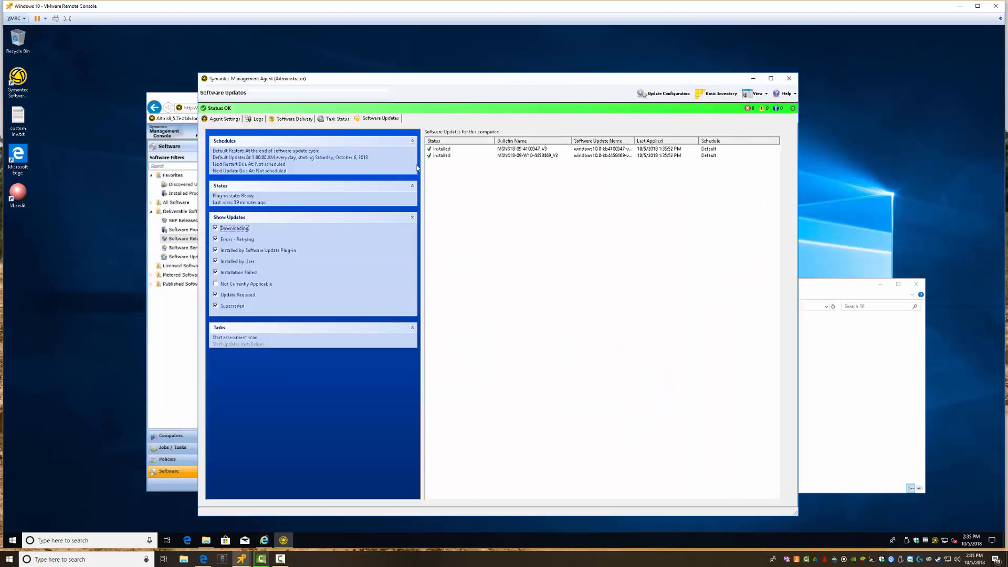
left_click(284, 118)
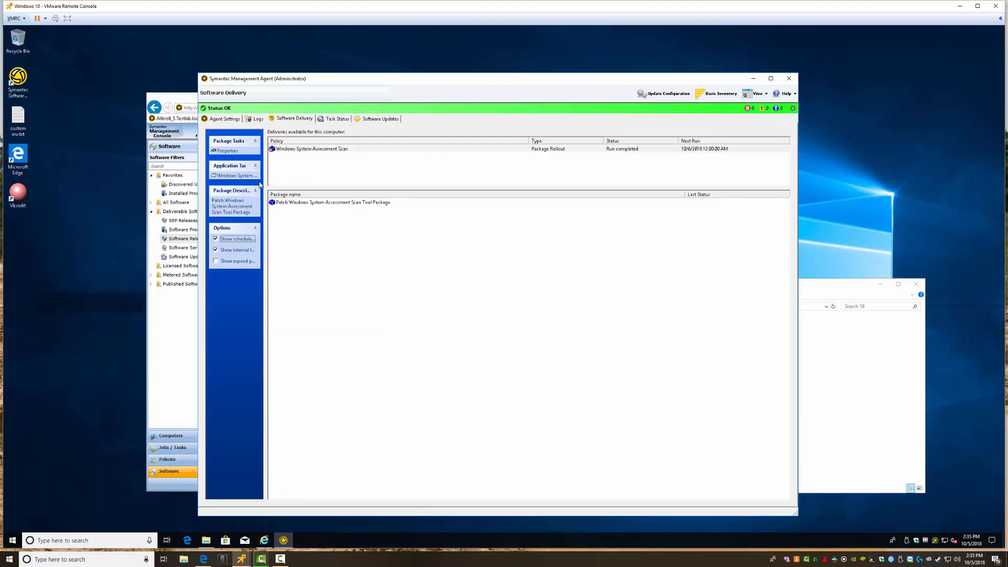
left_click_drag(266, 178, 350, 178)
left_click(224, 118)
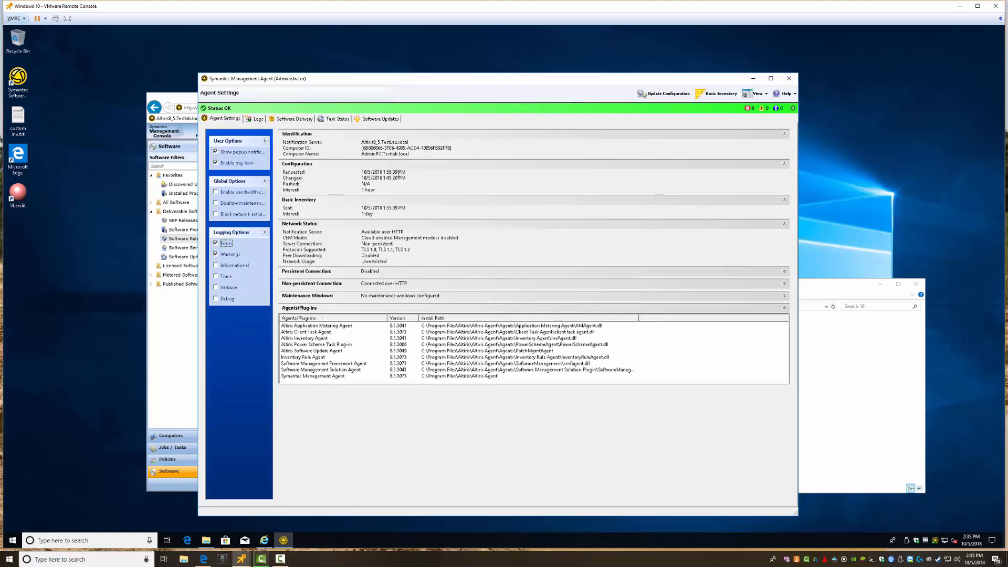
left_click_drag(386, 191, 248, 200)
left_click_drag(369, 172, 418, 176)
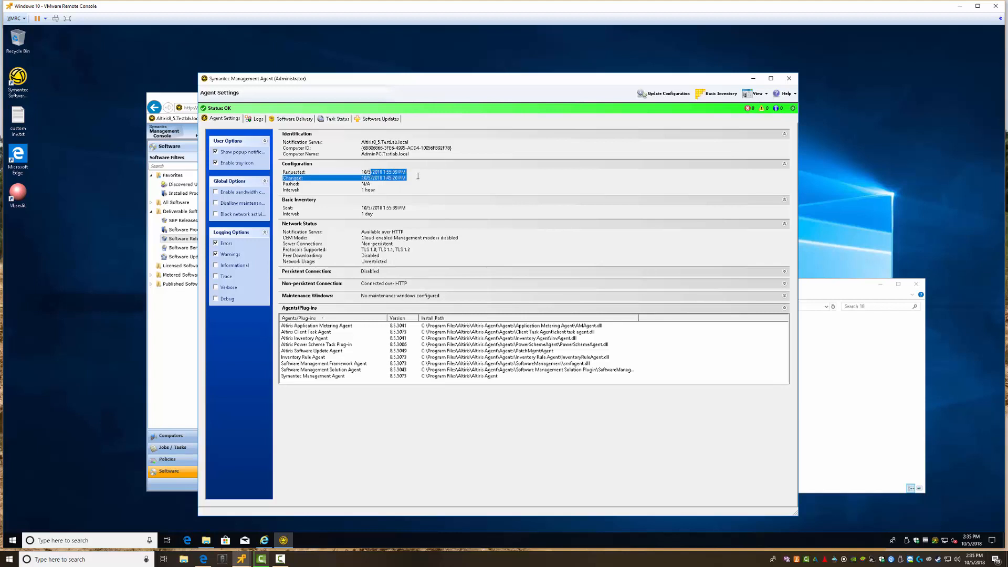
left_click(292, 121)
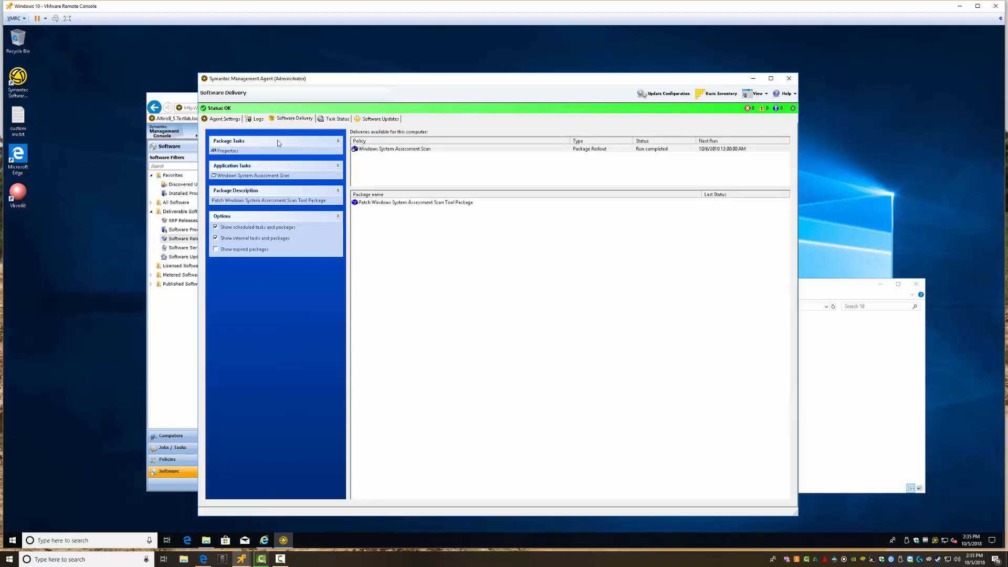
Step: Return to the Symantec Management Console and show the policies under Managed Software Delivery, with Patch Management collapsed
left_click(185, 362)
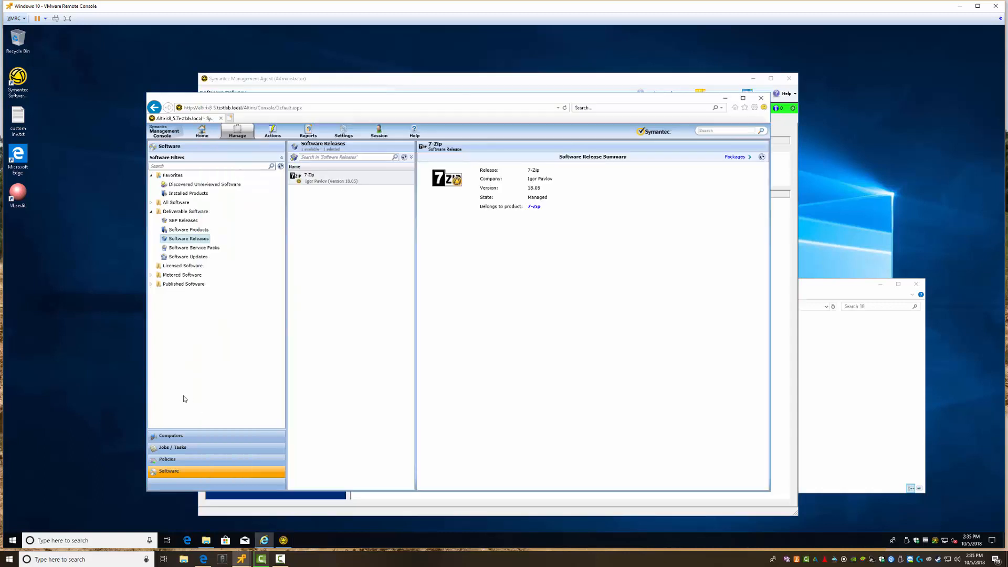
left_click(168, 461)
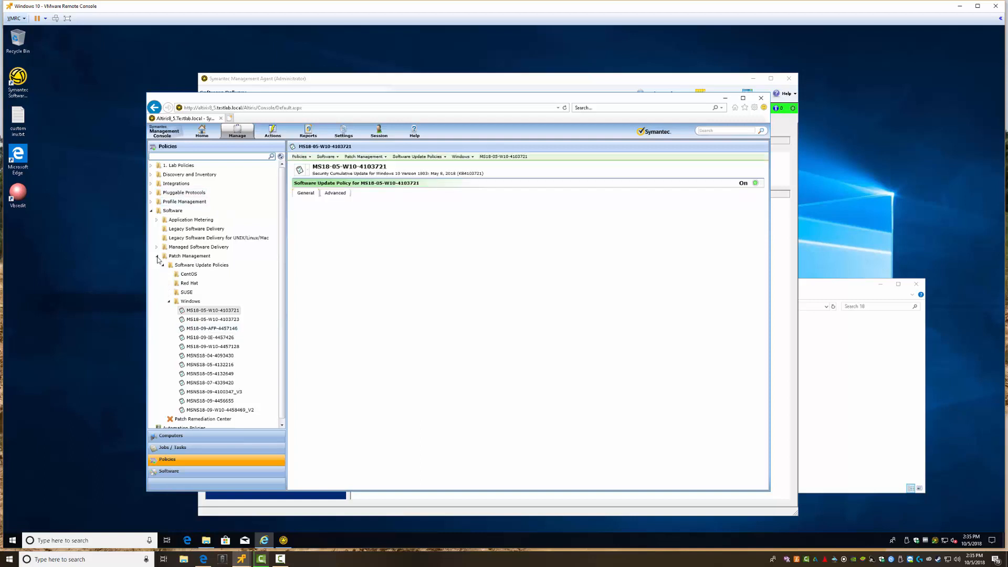
left_click(157, 256)
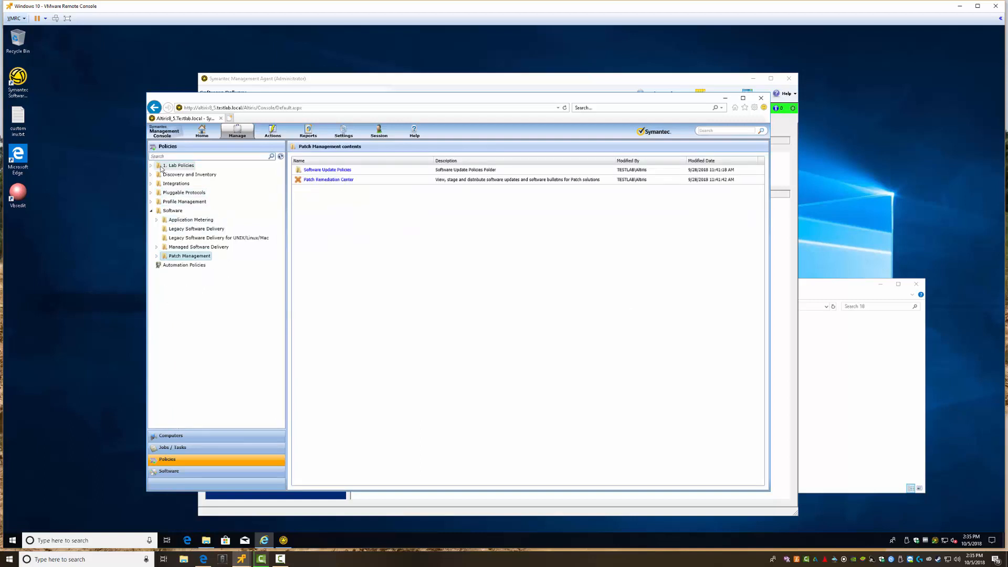
left_click(157, 247)
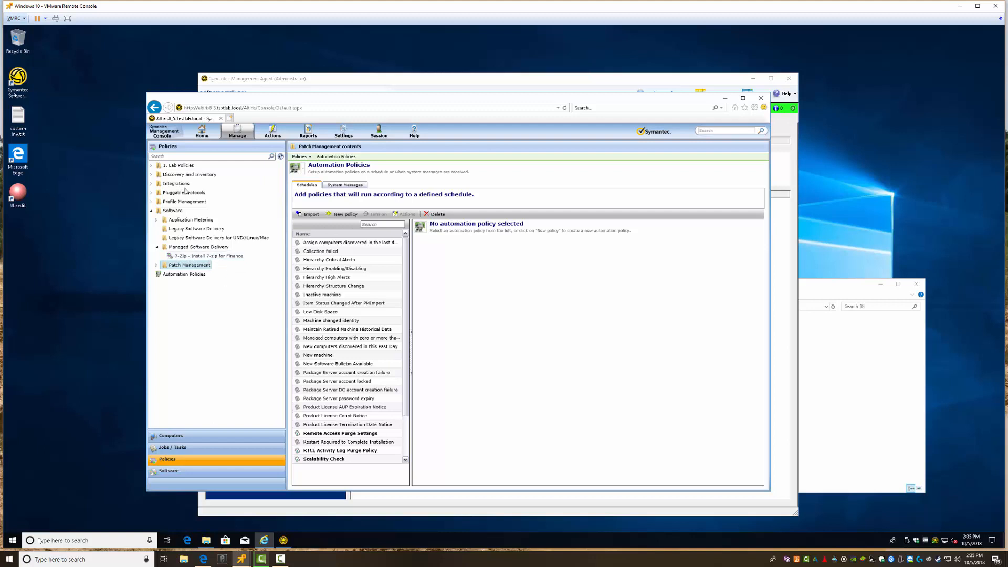
Step: Create a folder named Software Delivery inside the 1. Lab Policies folder
left_click(151, 165)
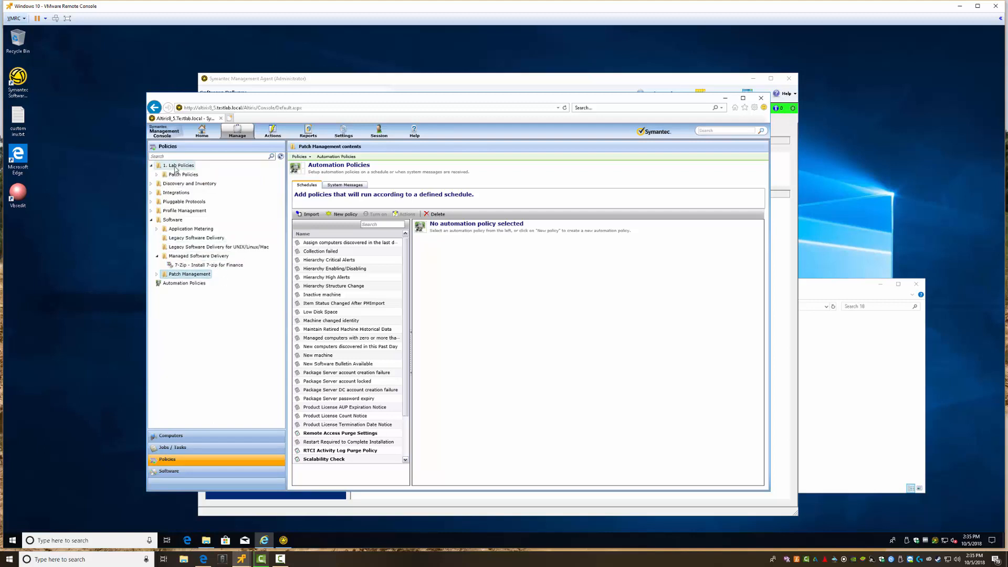
right_click(177, 166)
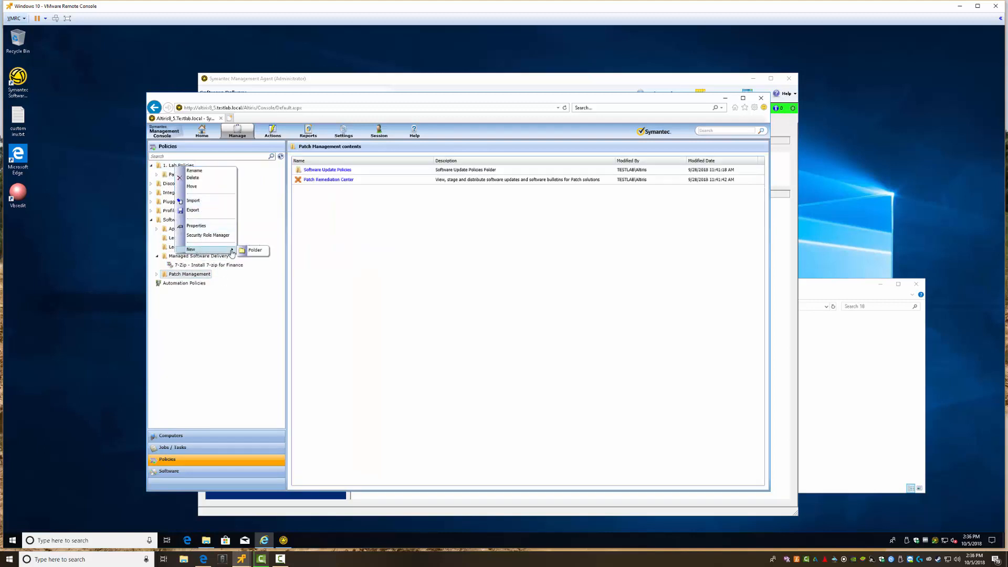
left_click(259, 250)
type("Software Delivery")
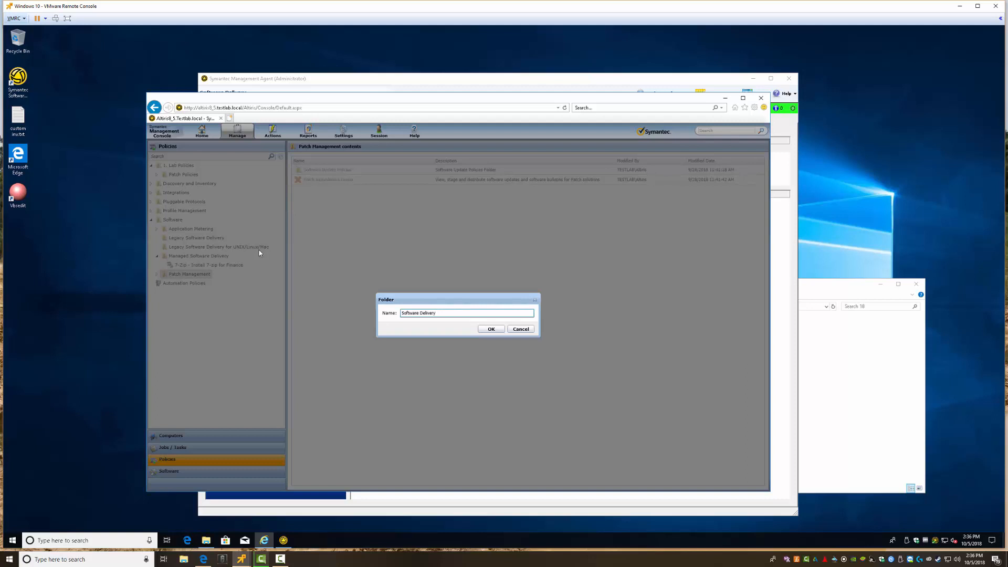
left_click(489, 329)
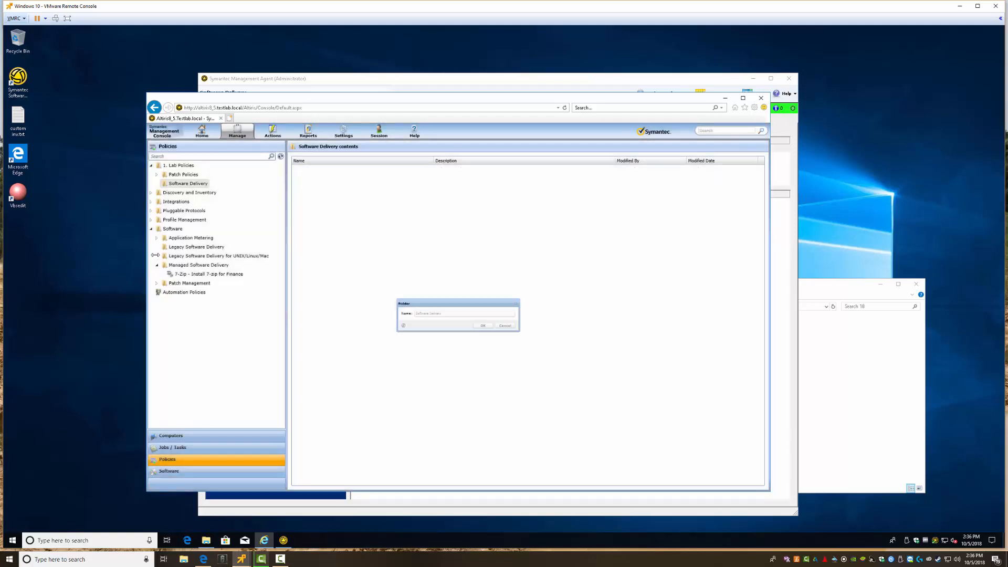
Step: Move the 7-Zip - Install 7-zip for Finance policy into the Software Delivery folder under 1. Lab Policies
left_click(187, 275)
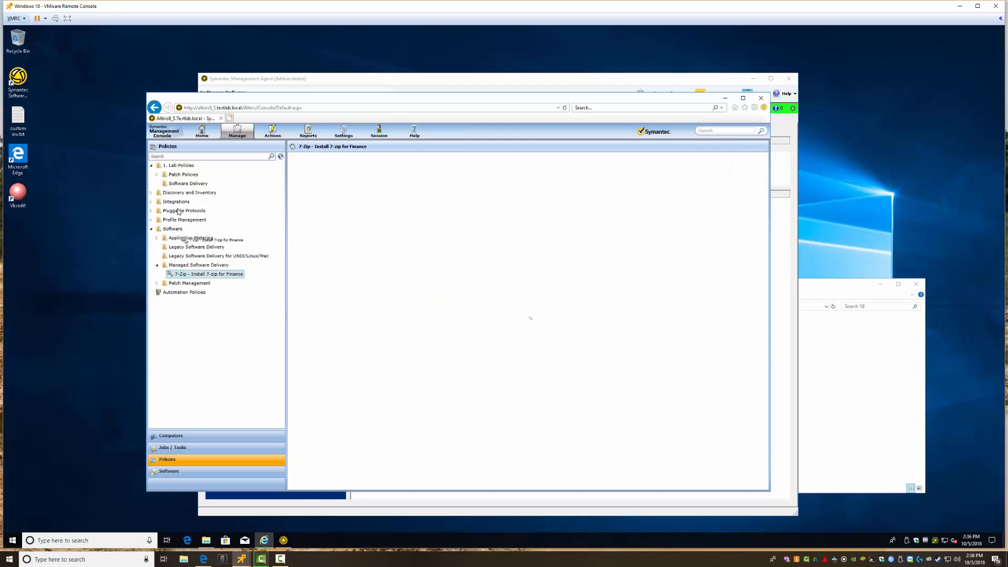
left_click(157, 238)
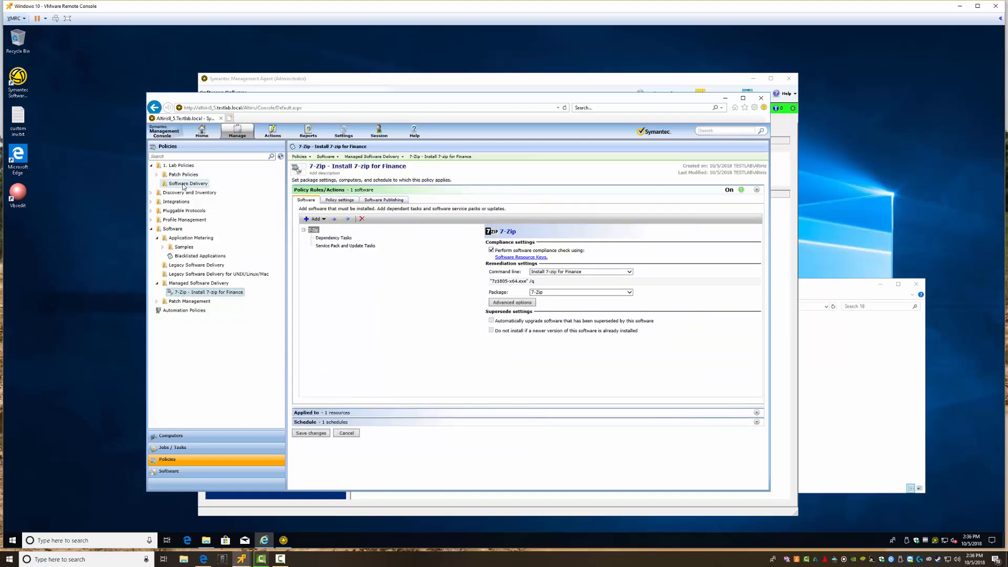
left_click_drag(188, 189, 187, 184)
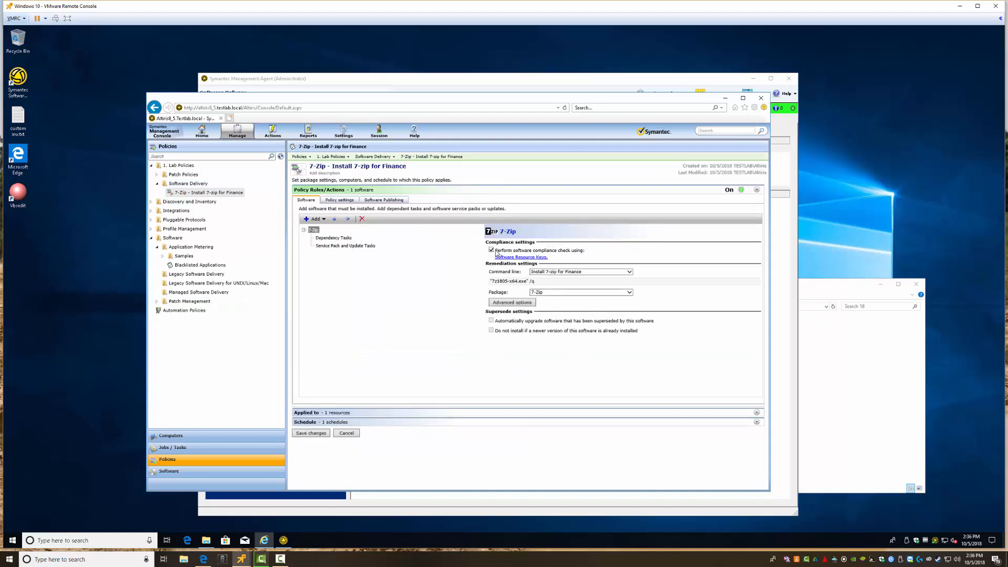
Step: Turn off the policy's software compliance check and set the display window to Hidden in its advanced run options
left_click(492, 250)
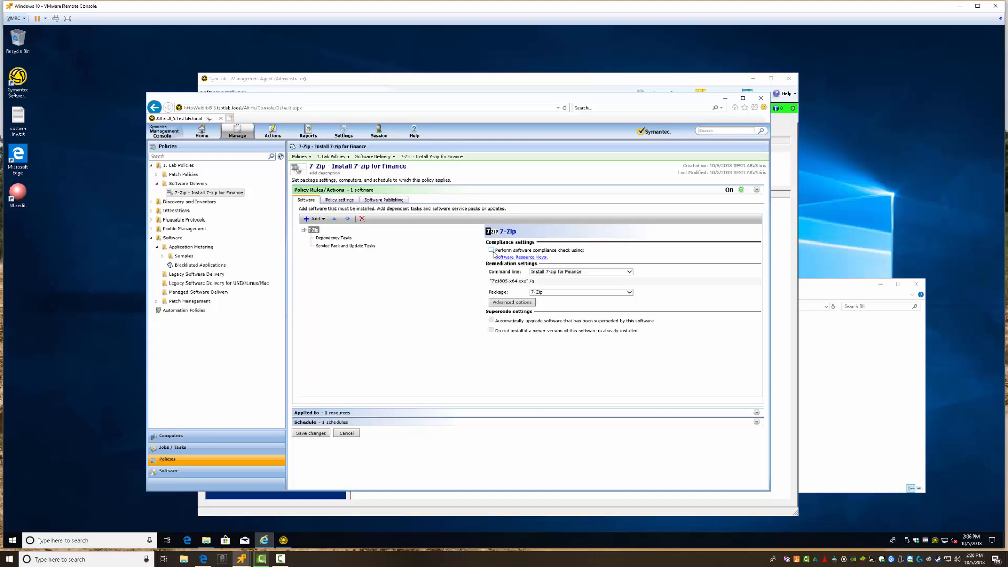
left_click(509, 303)
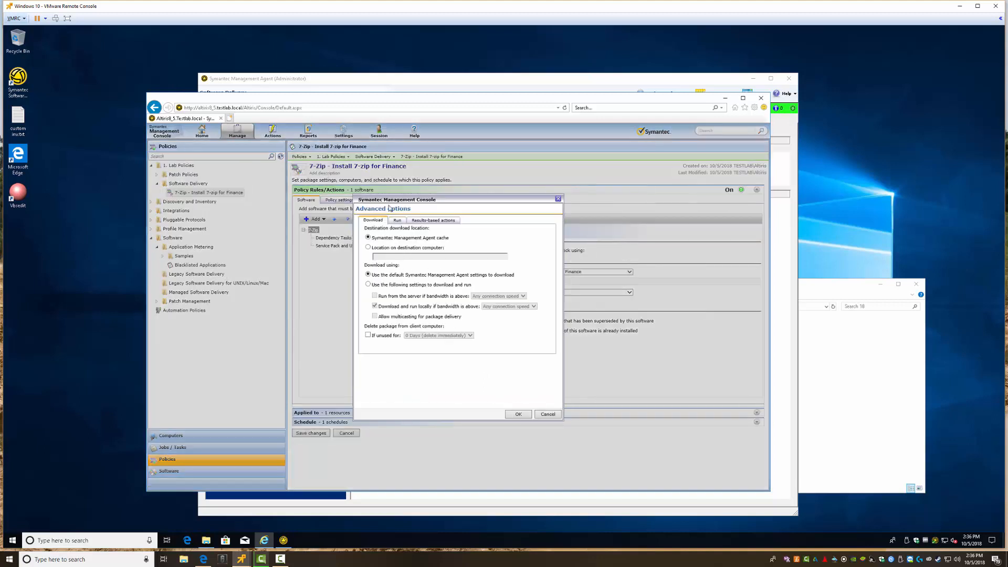
left_click(397, 220)
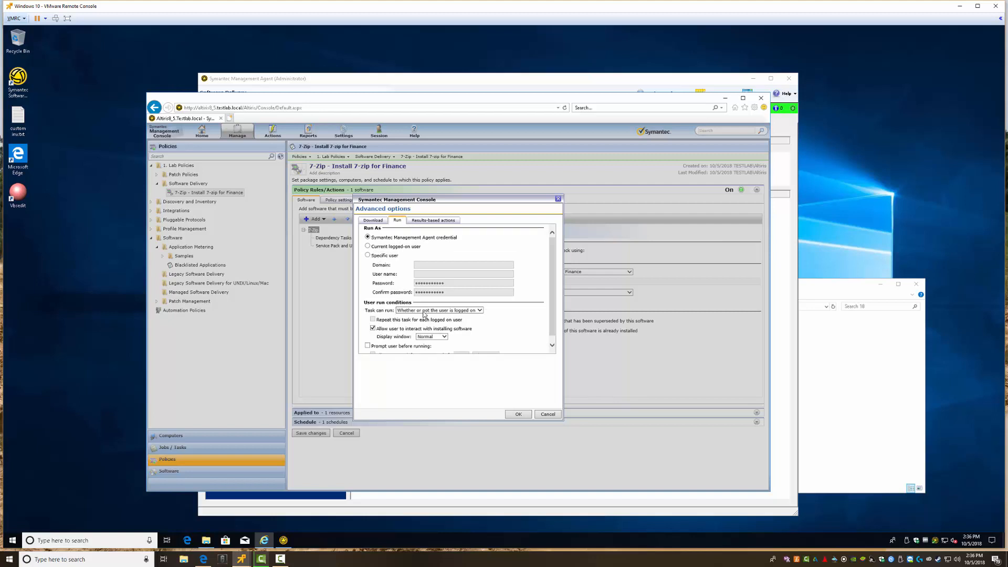
left_click(424, 311)
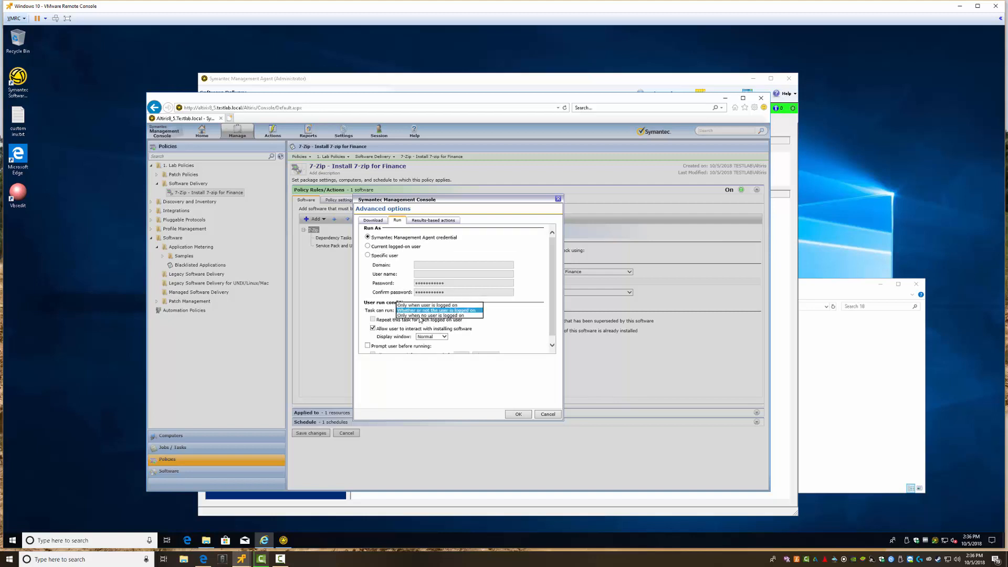
left_click(365, 315)
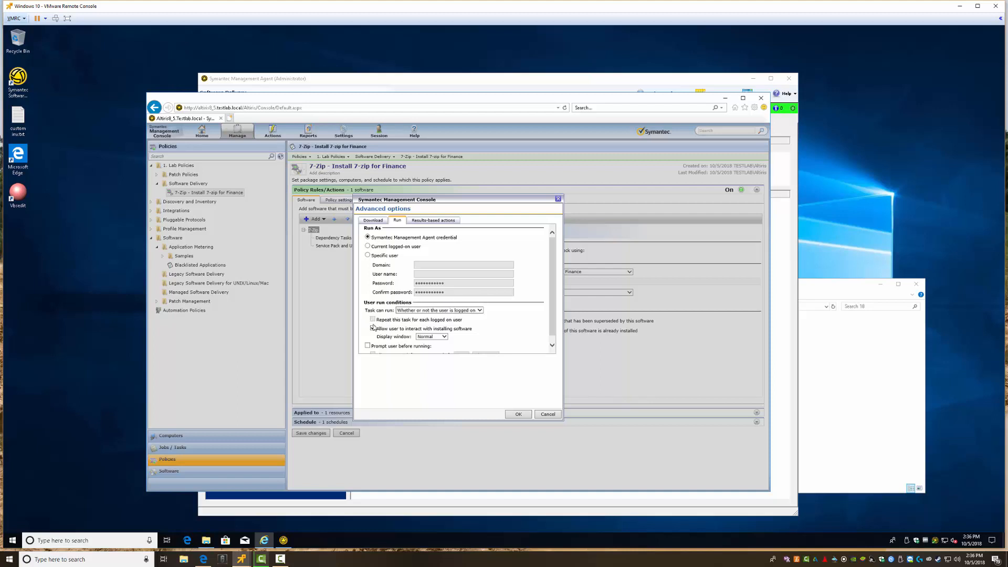
left_click(436, 337)
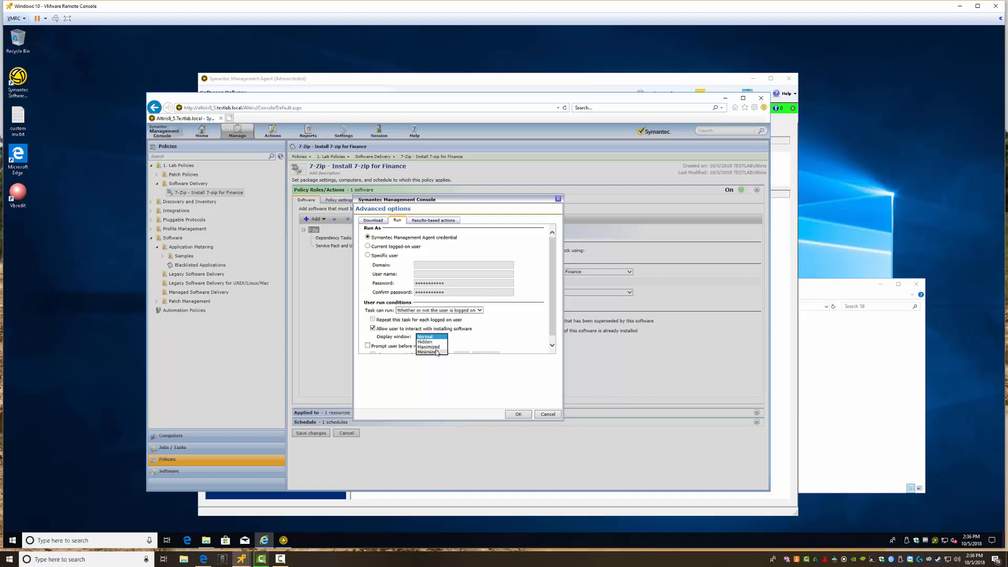
left_click(427, 341)
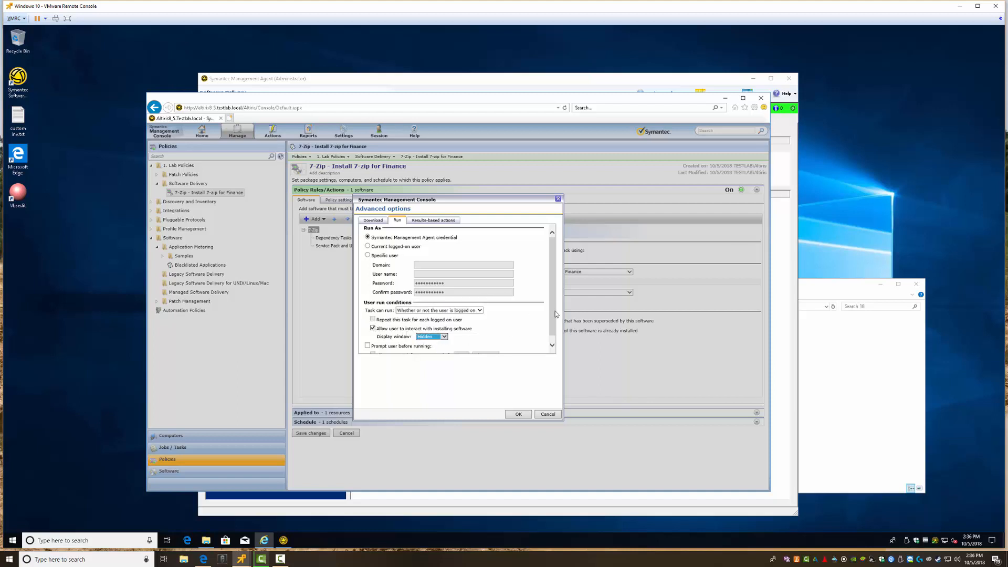
scroll(553, 325, "down", 1)
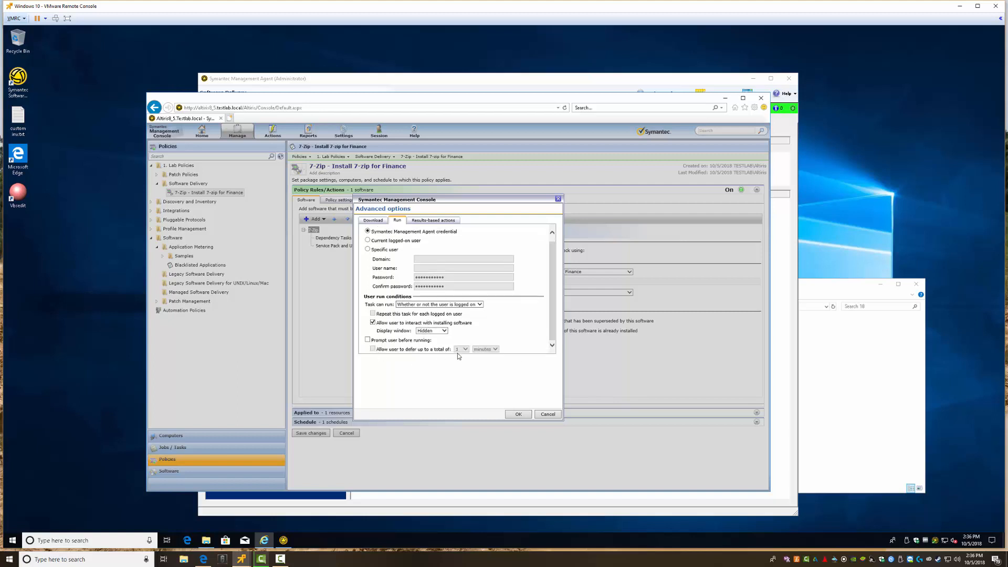
Step: In the 7-Zip policy's results-based actions, set termination to 0 days, 0 hours and 30 minutes
left_click(421, 222)
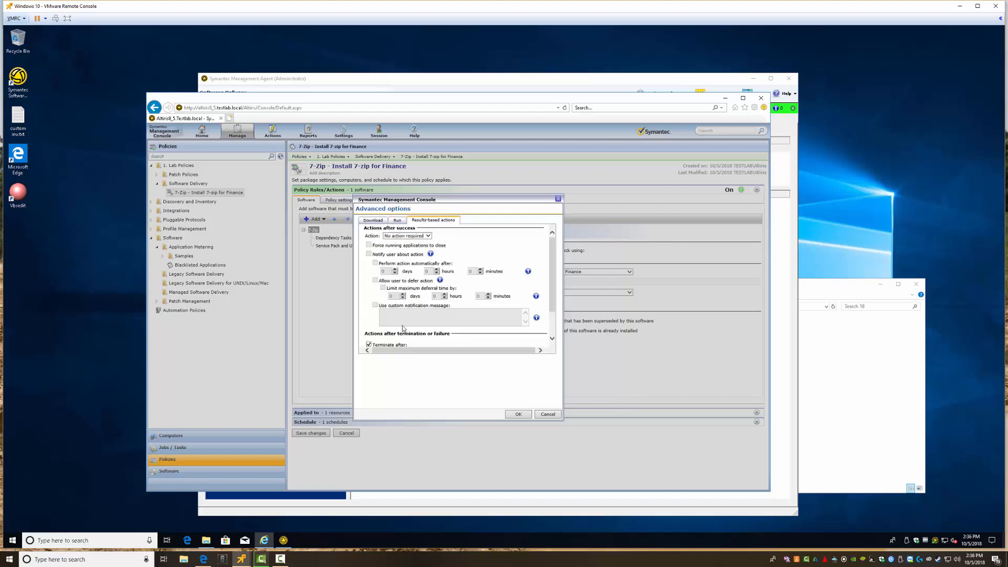
left_click_drag(552, 299, 553, 318)
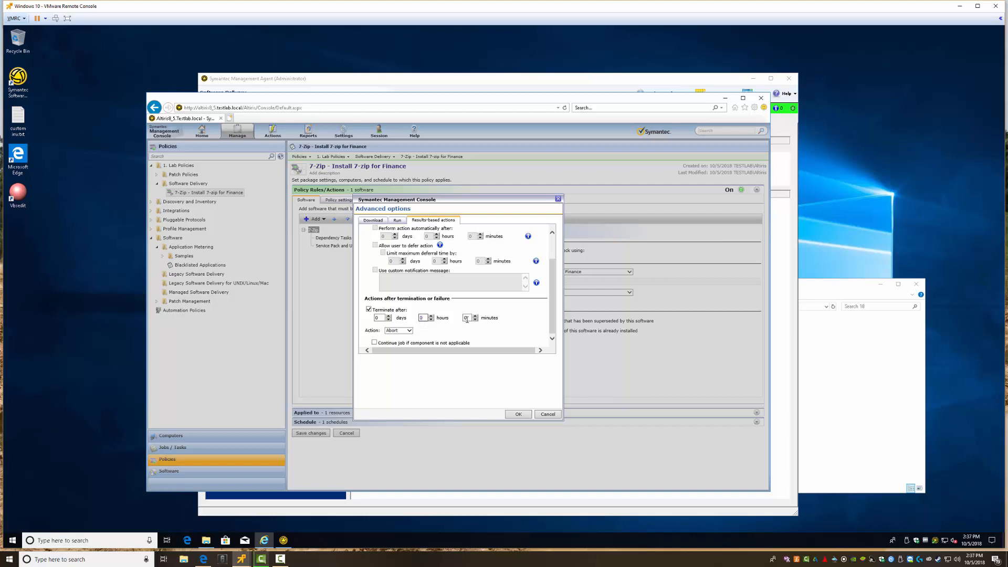
key("Tab")
type("5")
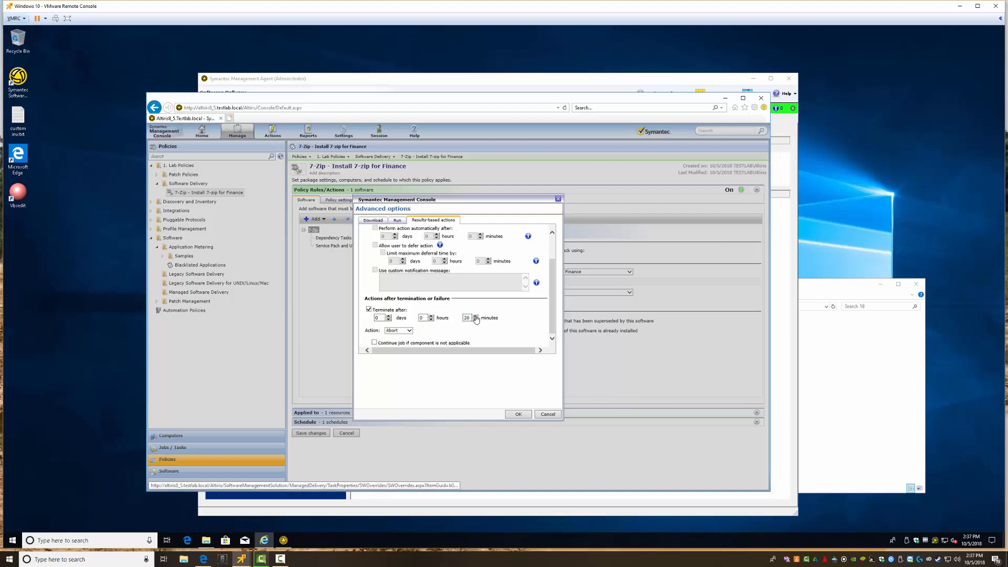
Step: Set the action after termination or failure to Continue, accept the advanced options and save the policy changes
left_click(409, 330)
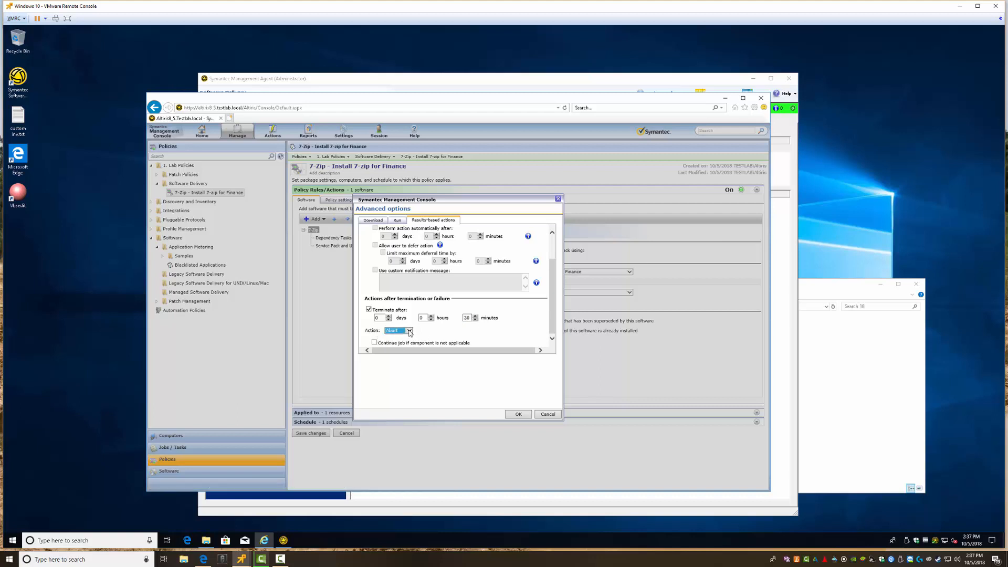
left_click(397, 336)
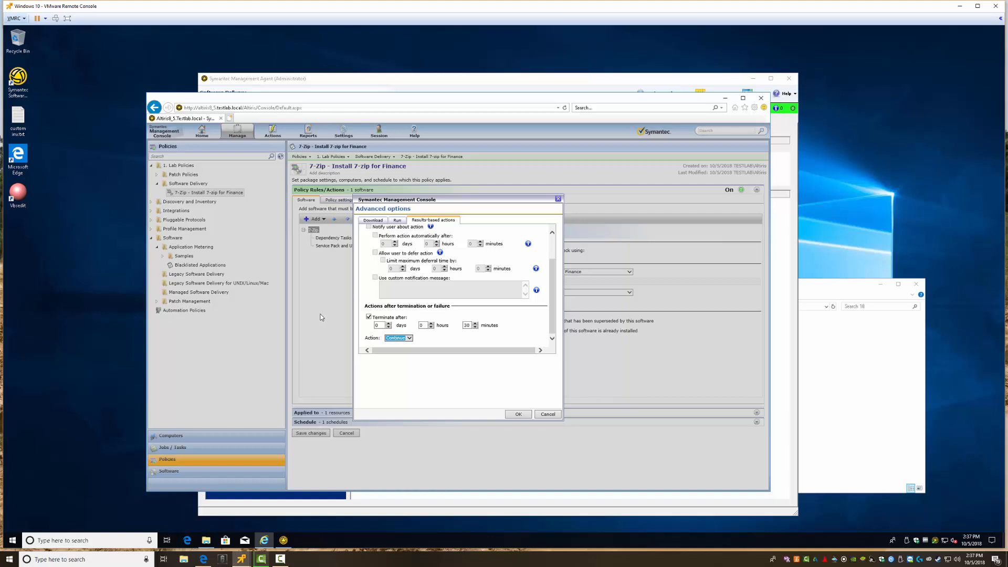
left_click(522, 416)
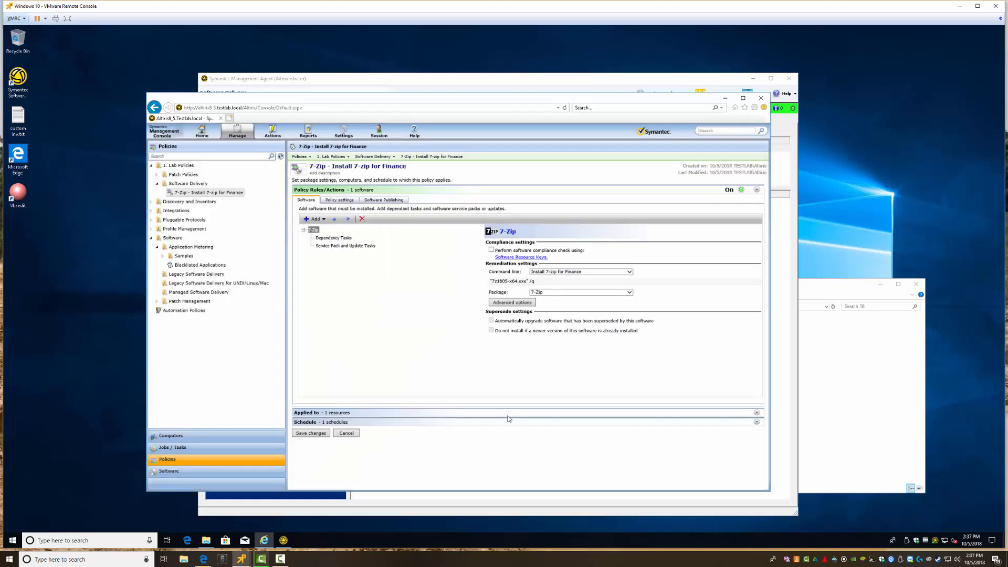
left_click(312, 434)
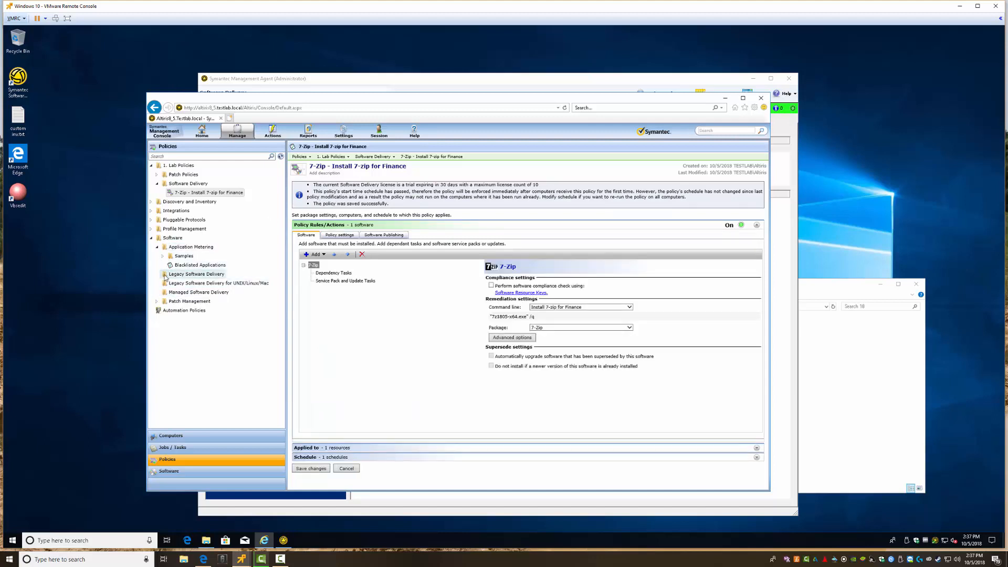
Step: Create a new Managed Software Delivery policy in the Managed Software Delivery folder, and reopen the 7-Zip - Install 7-zip for Finance policy
right_click(179, 303)
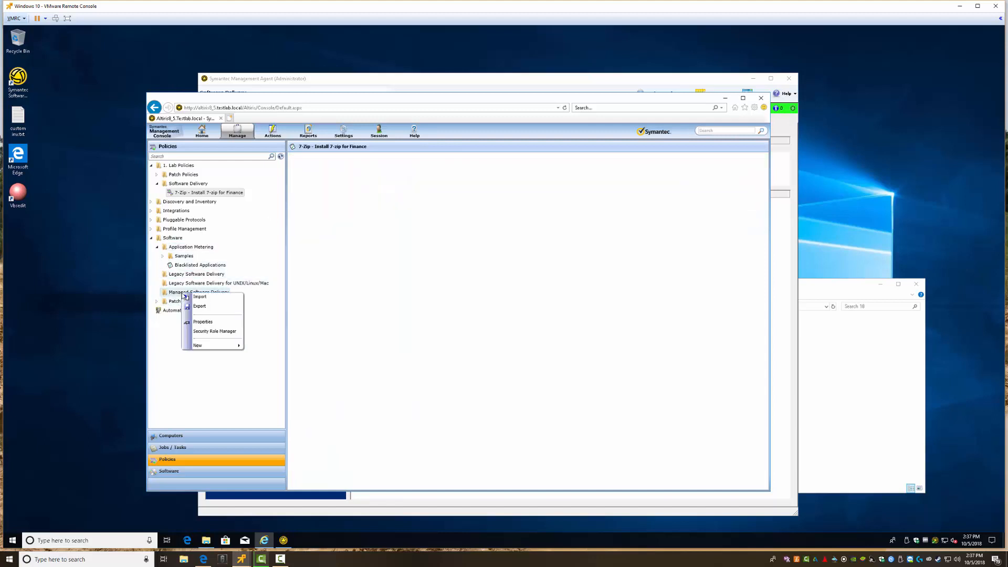
mouse_move(214, 346)
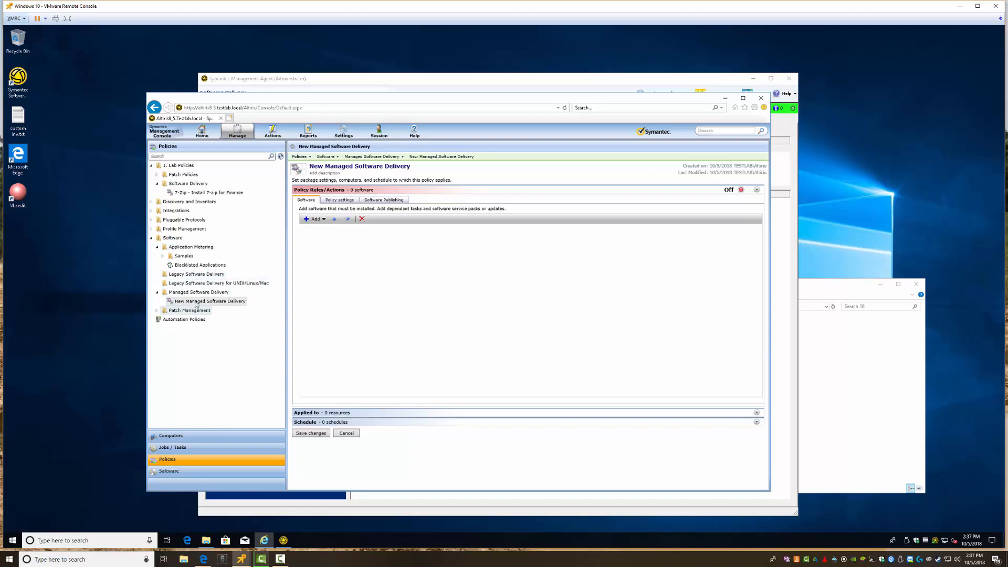
left_click(207, 192)
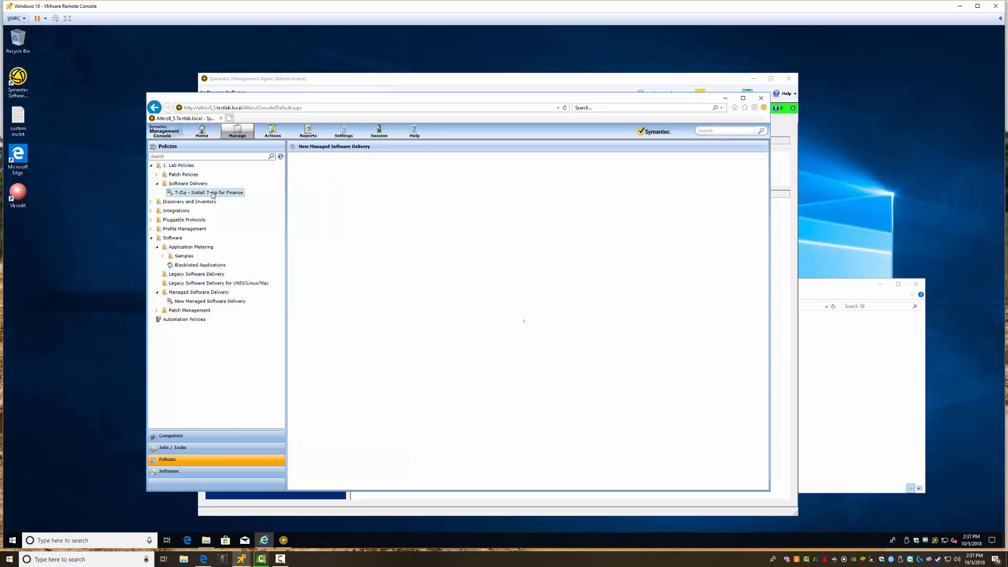
Step: Switch to the Symantec Management Agent, update its configuration and select the 7-Zip - Install 7-zip for Finance delivery
left_click(690, 87)
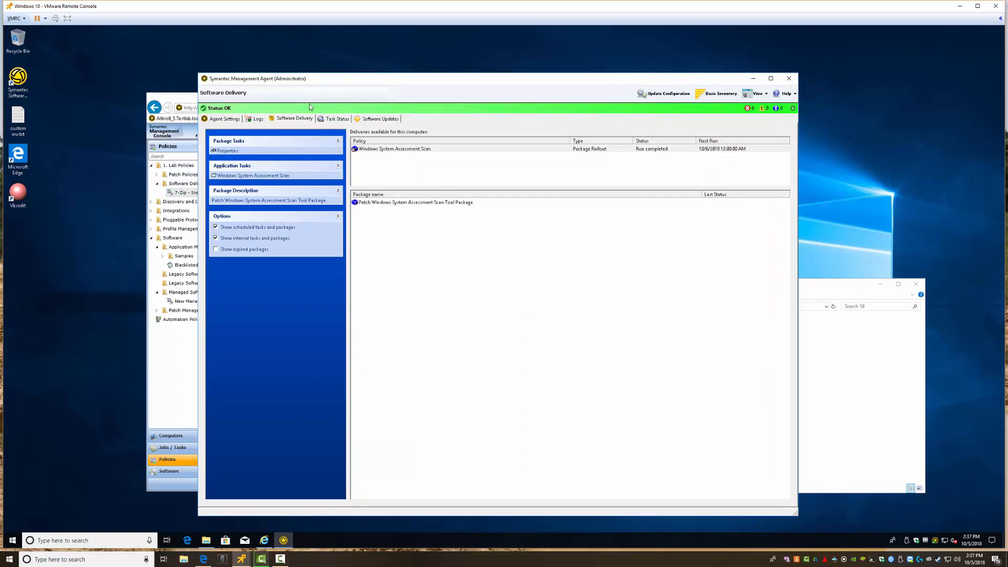
left_click(652, 96)
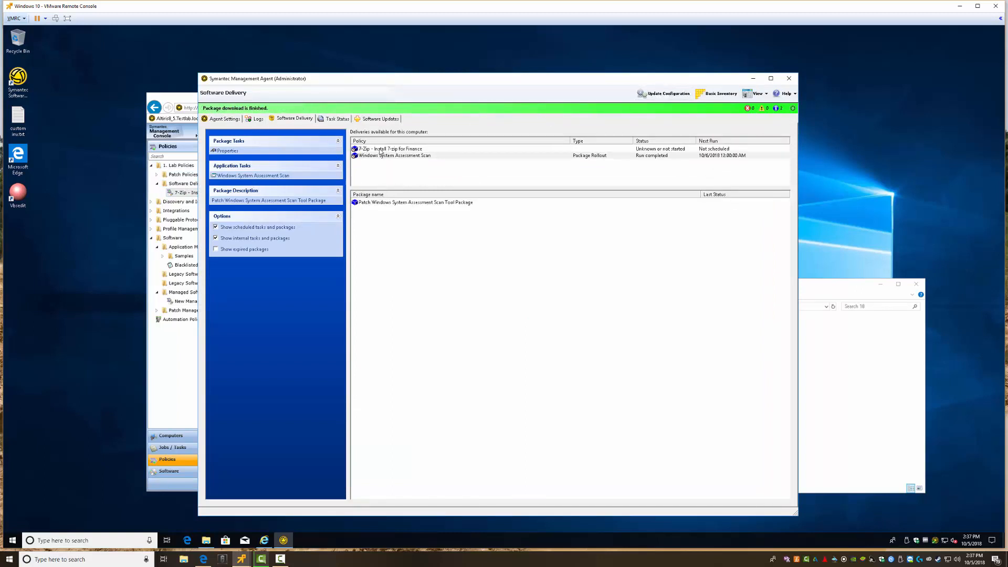
left_click(640, 150)
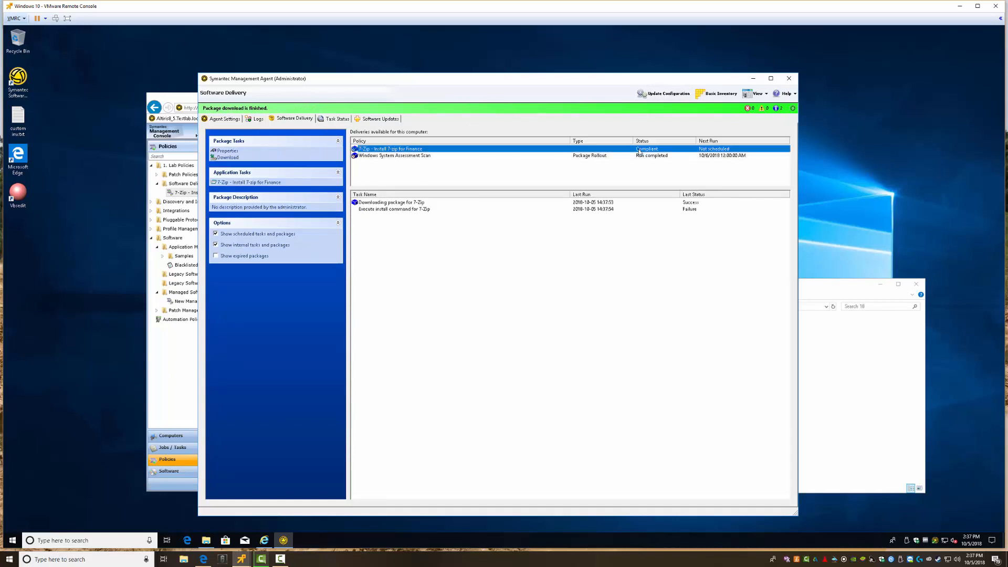
Step: Open the detailed properties of the 7-Zip package download and compare its Package ID with the software library folder path in File Explorer
double_click(375, 205)
left_click(446, 217)
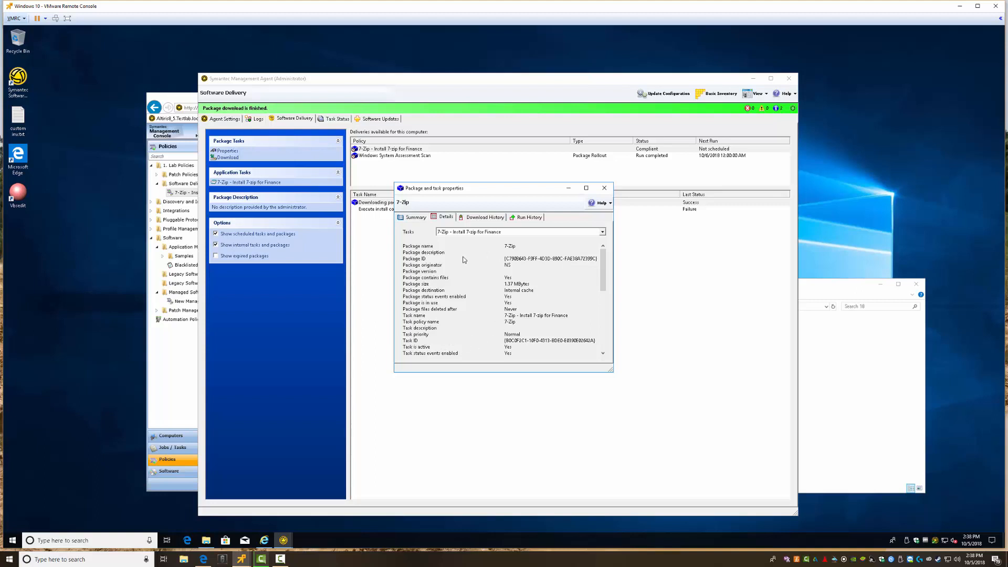
left_click(537, 261)
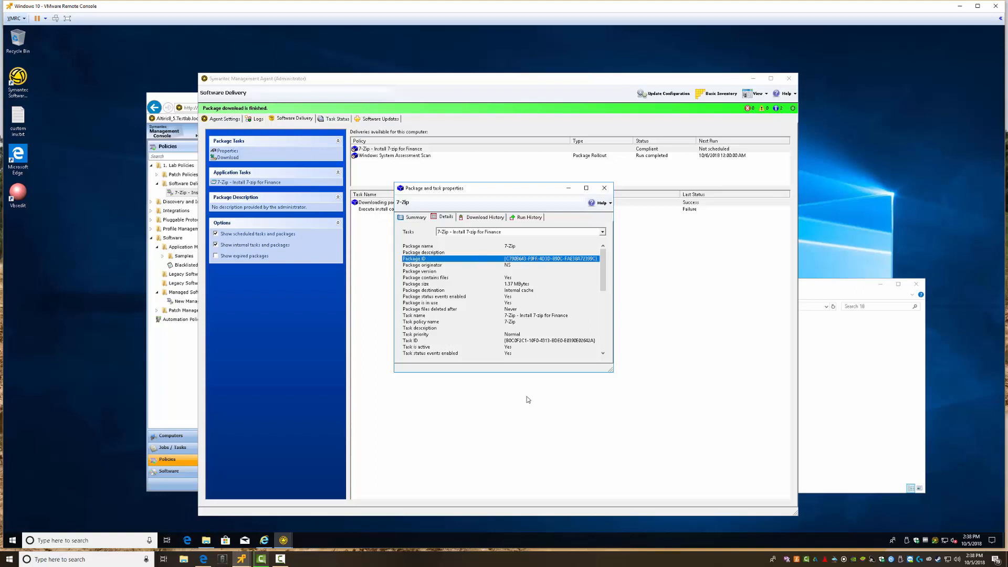
left_click(206, 540)
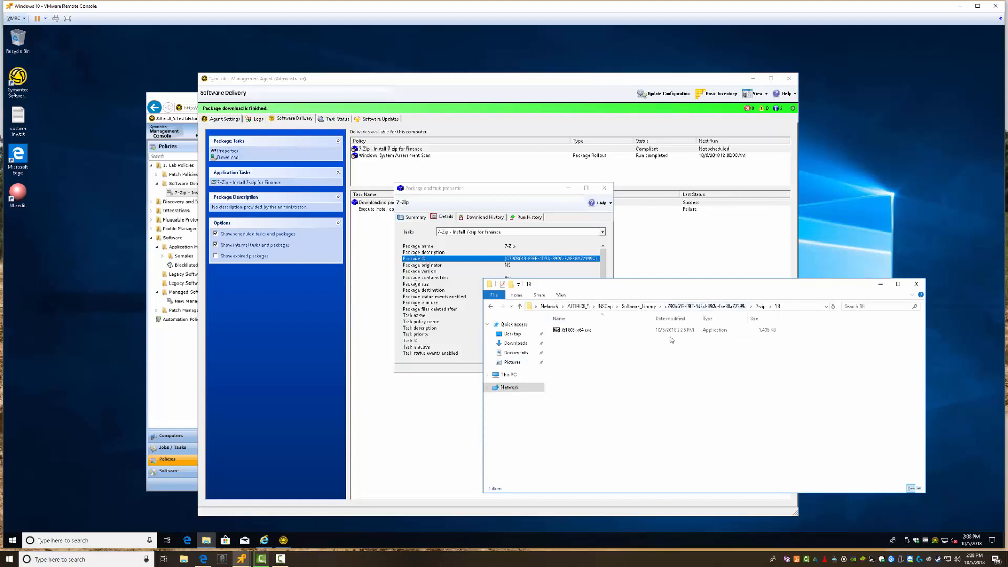
left_click(880, 284)
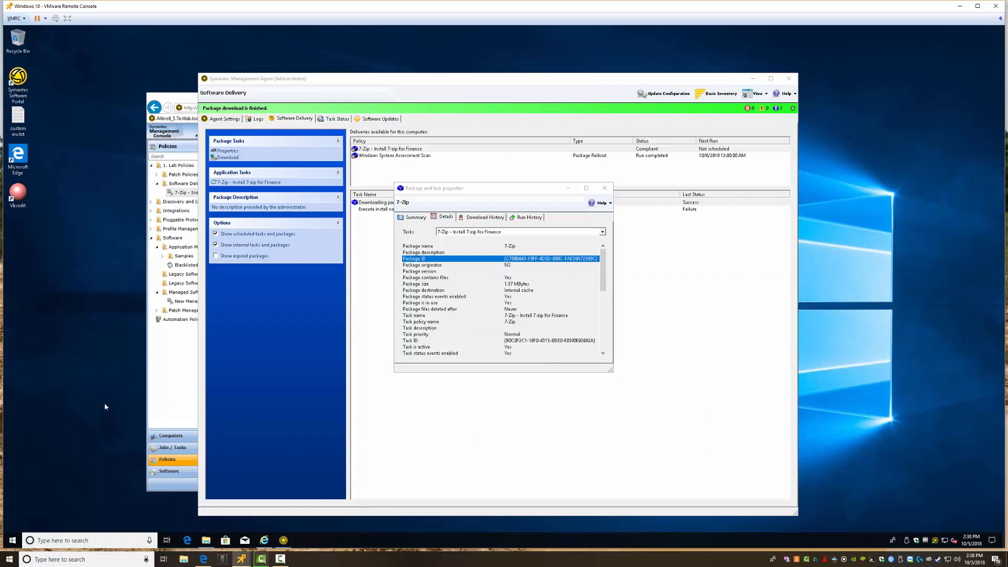
Step: In a new File Explorer window, browse to C:\Program Files\Altiris\Altiris Agent\Agents
key("super+e")
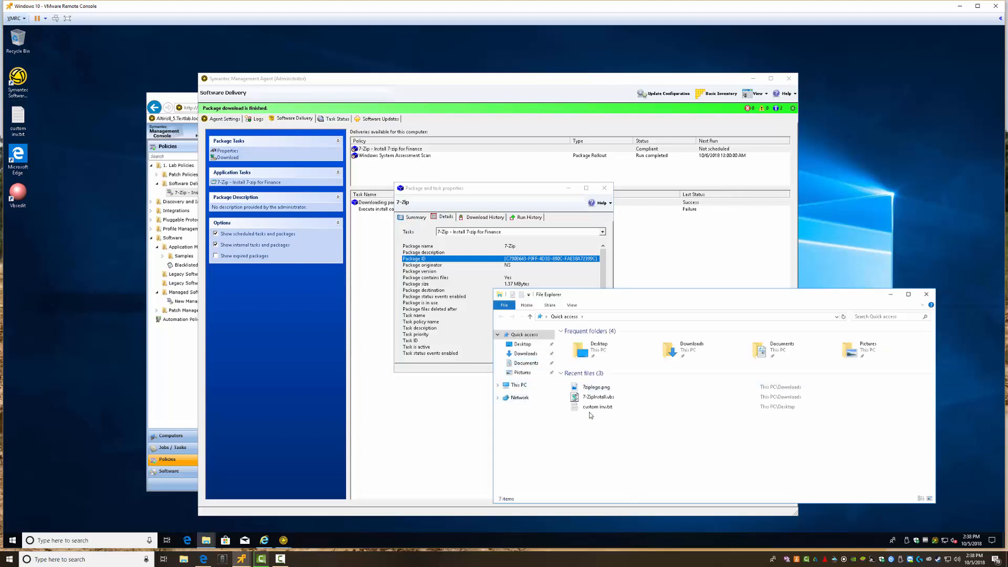
left_click(519, 385)
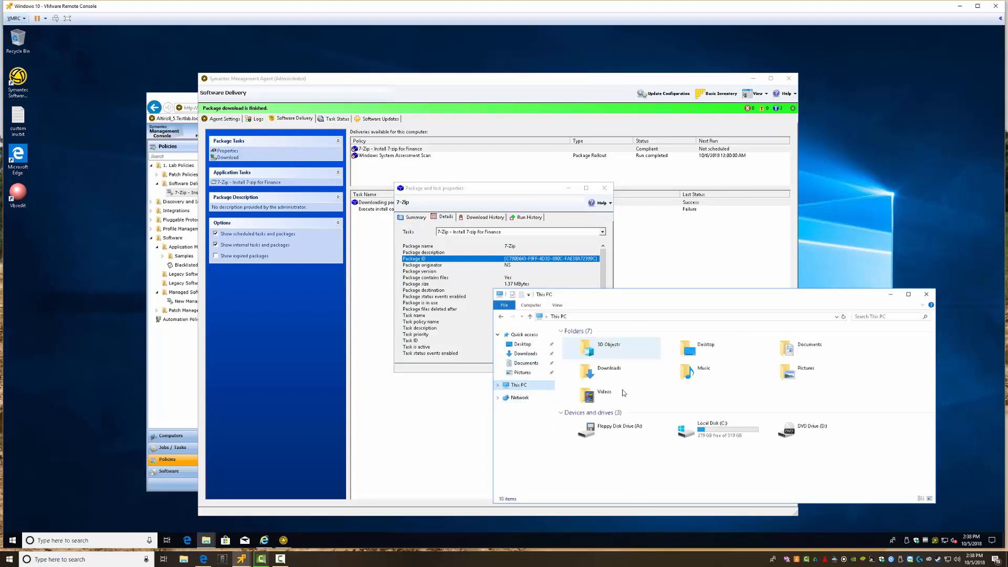
double_click(678, 433)
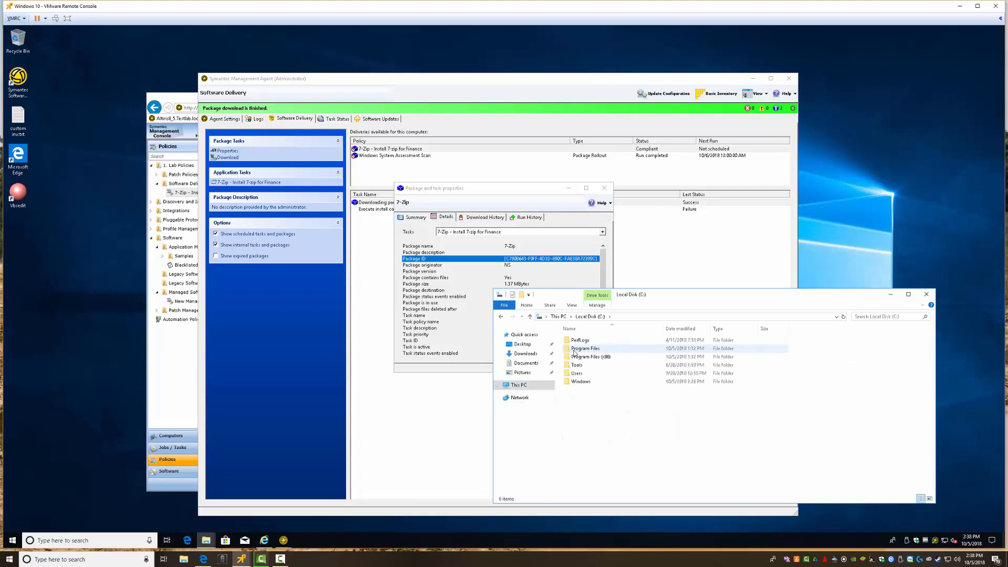
double_click(578, 342)
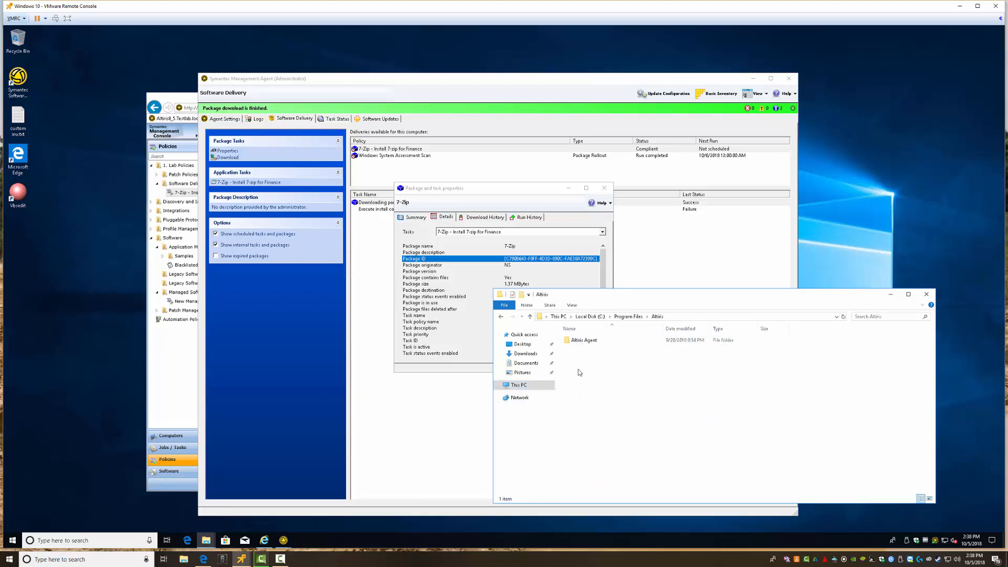
double_click(584, 341)
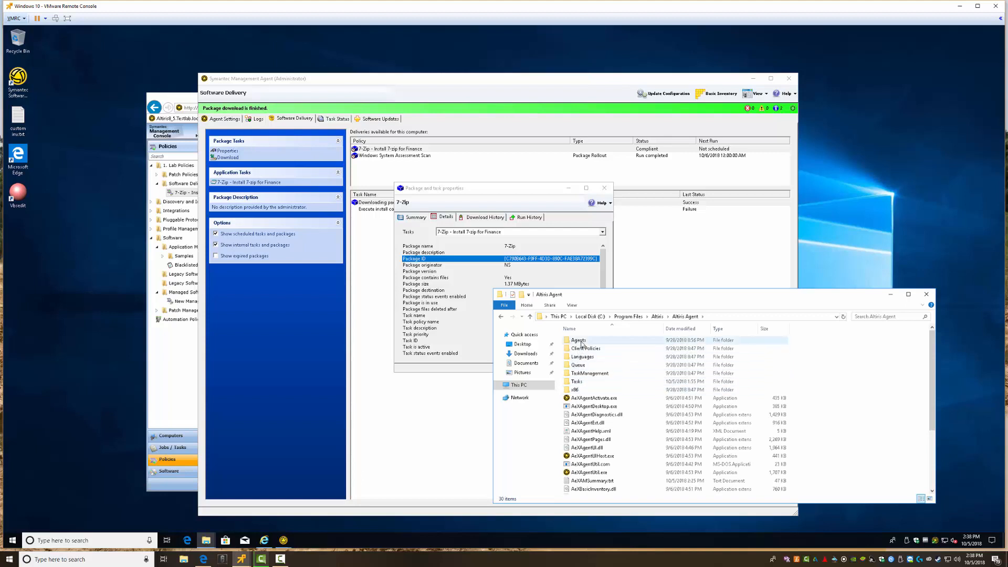
double_click(584, 416)
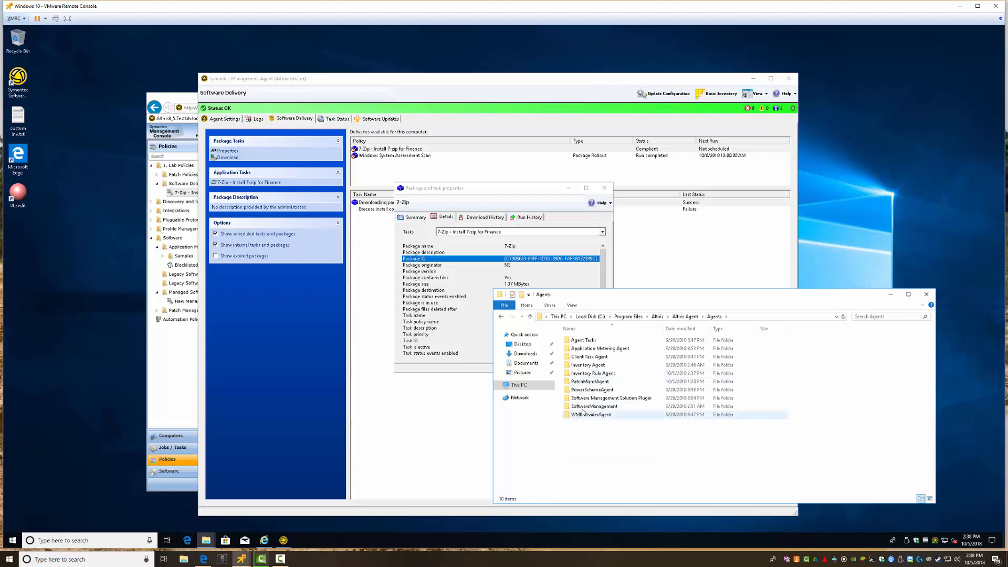
double_click(587, 381)
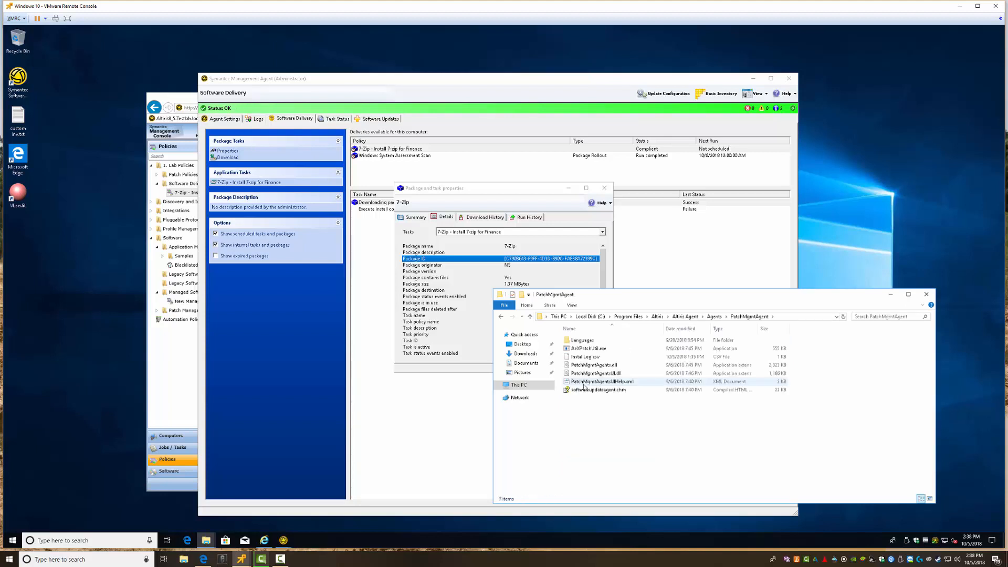
left_click(578, 359)
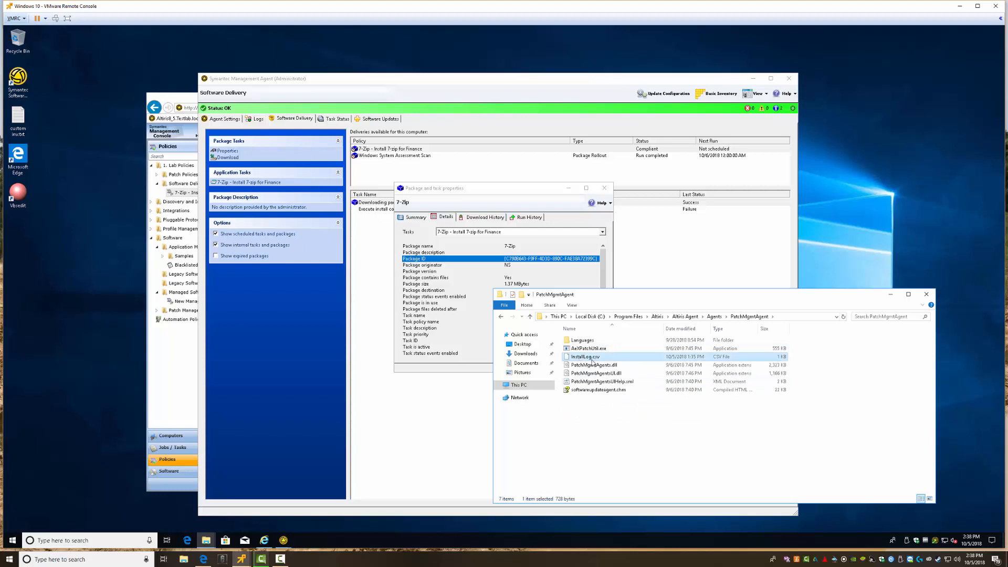
left_click(714, 316)
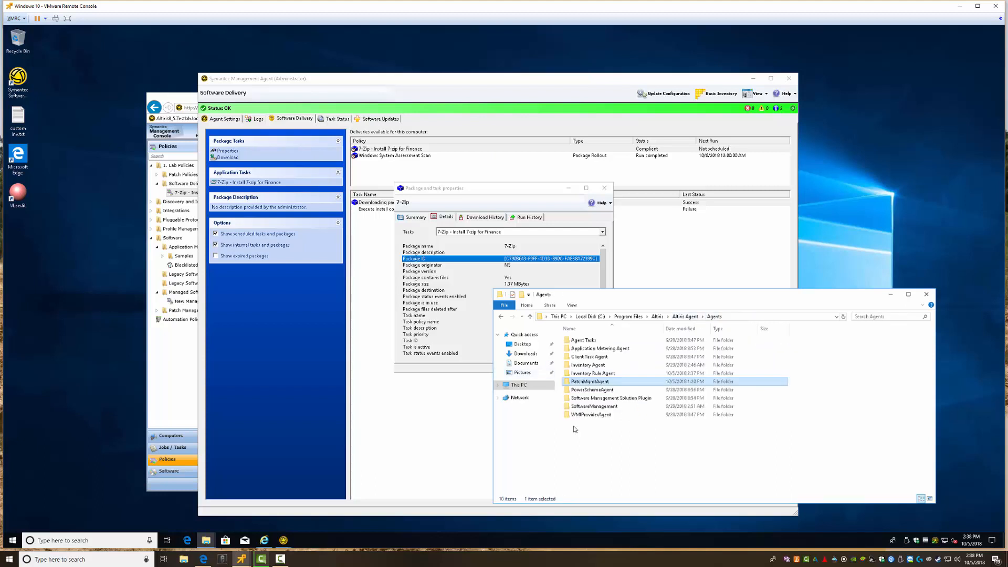
Step: Open the Software Delivery folder inside SoftwareManagement and locate the folder whose name matches the 7-Zip Package ID
double_click(585, 406)
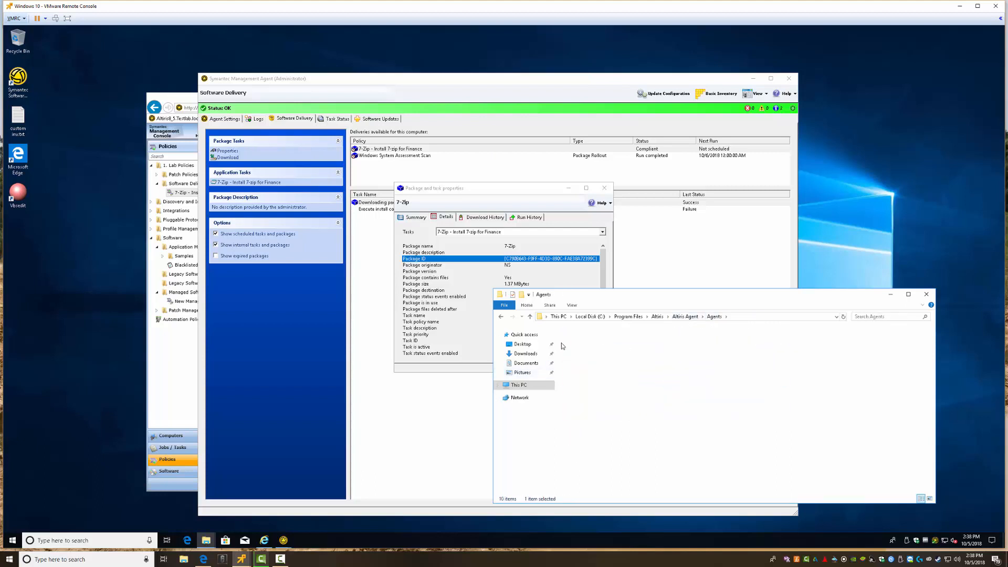
double_click(587, 349)
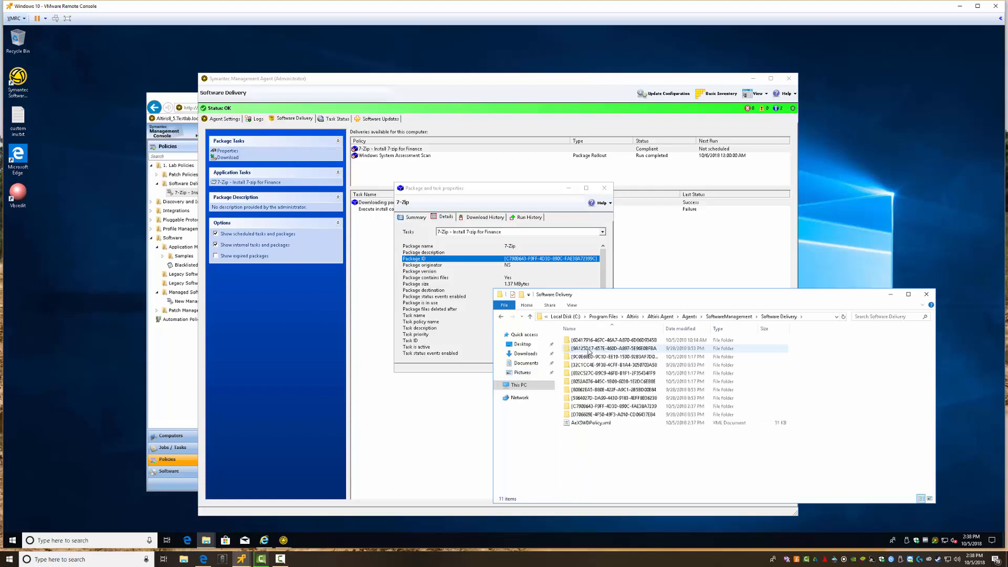
left_click_drag(593, 300, 485, 298)
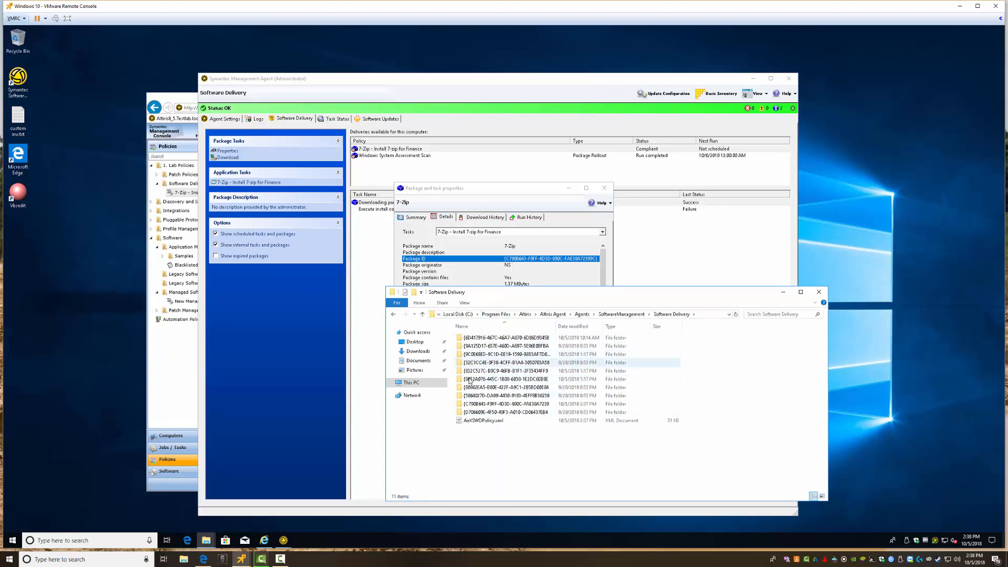
left_click(478, 404)
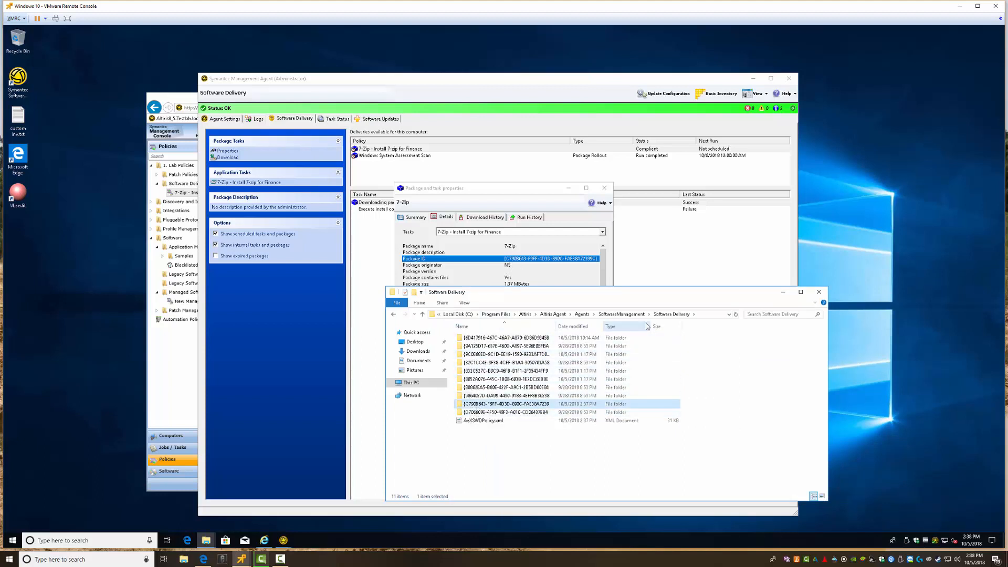
Step: Go to the 7-Zip package's GUID folder by completing the Software Delivery path, and open its cache folder
left_click(710, 315)
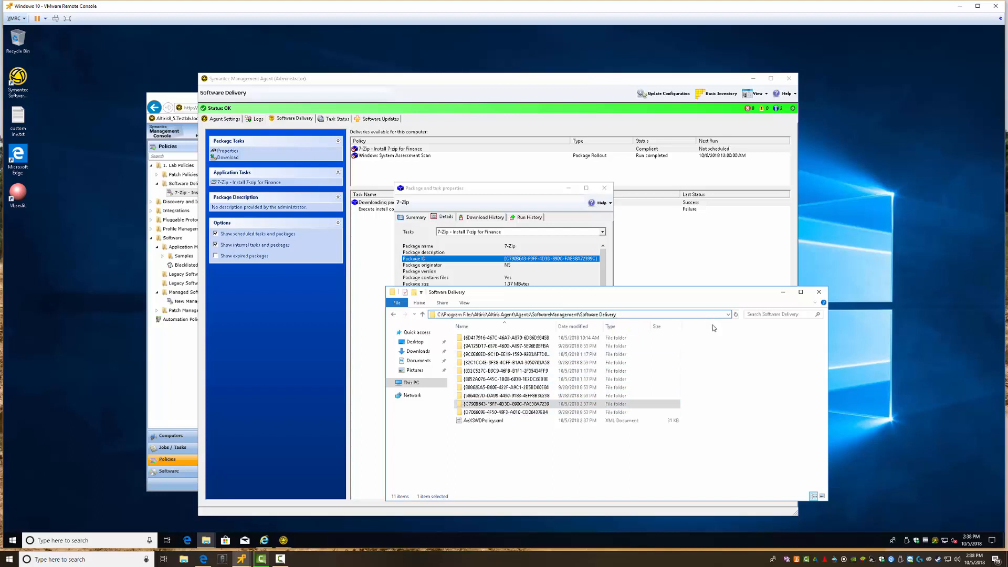
type("\\{")
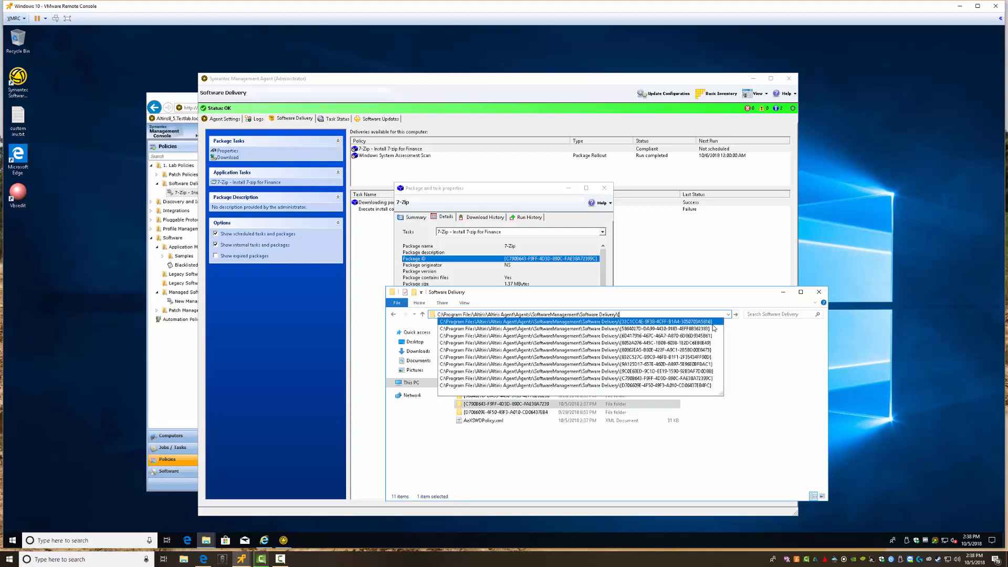
type("c79")
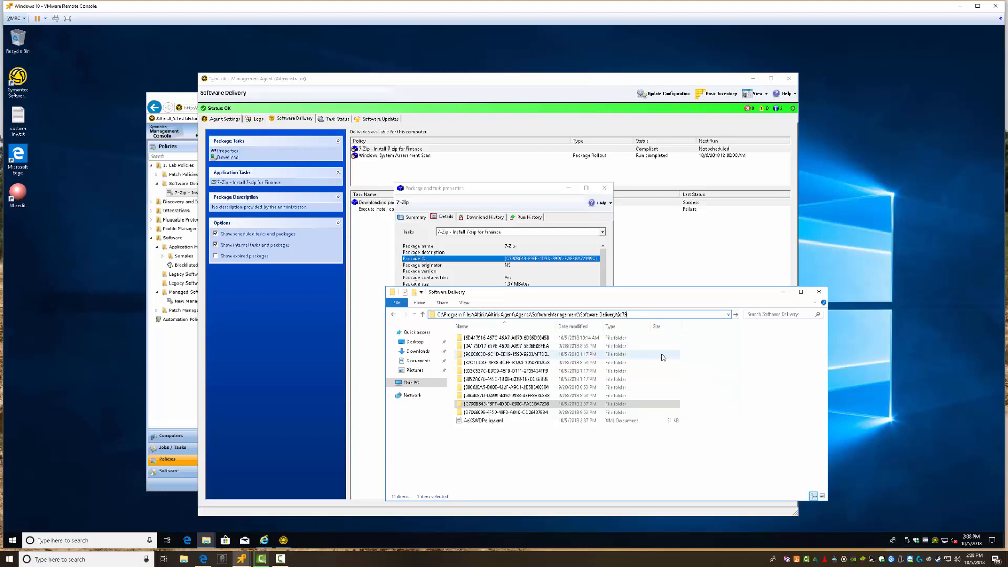
left_click(645, 323)
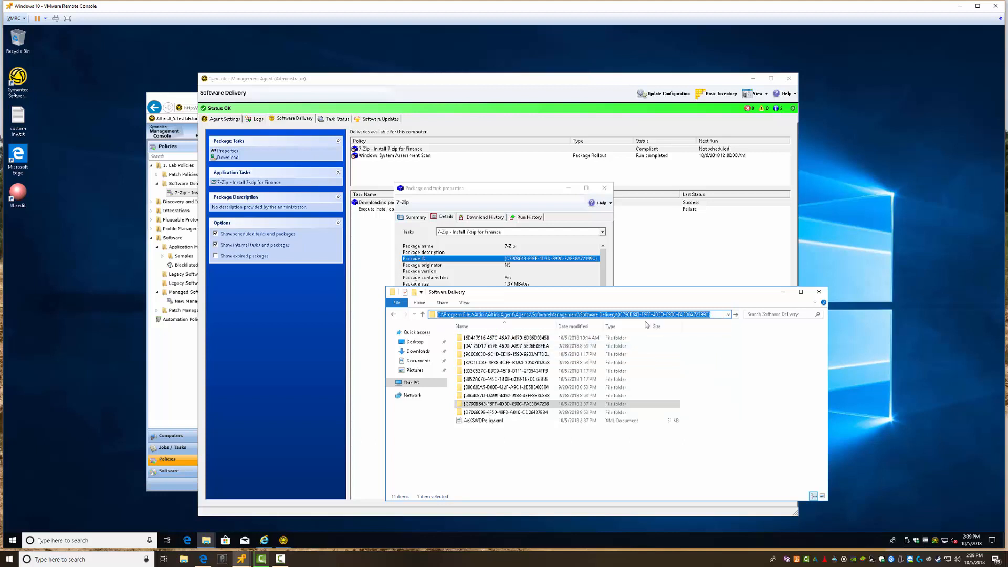
double_click(469, 340)
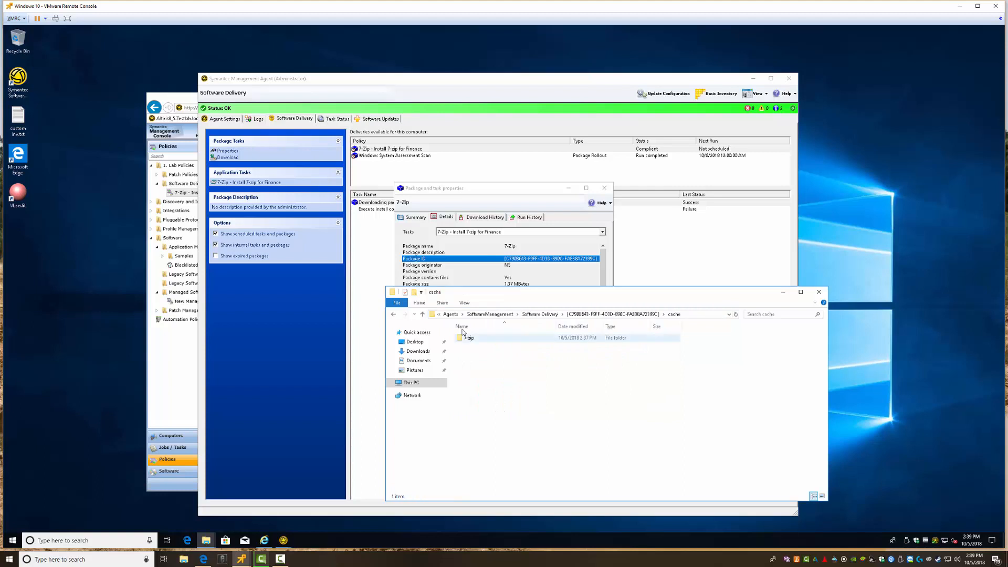
Step: Open the 7-zip folder and its 18 subfolder inside the package cache, and move the File Explorer window clear of the package properties
double_click(471, 341)
double_click(467, 338)
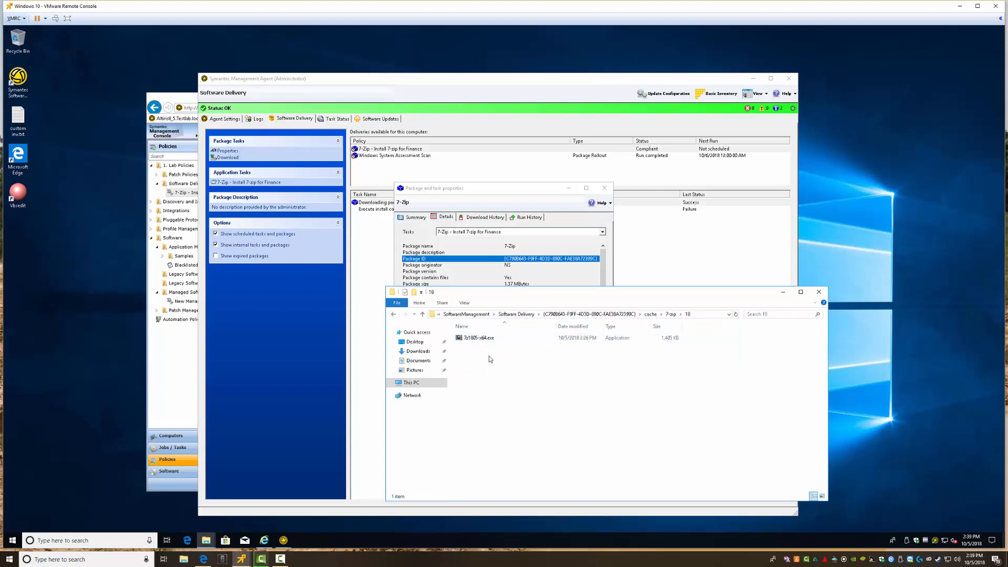
left_click_drag(498, 298, 532, 310)
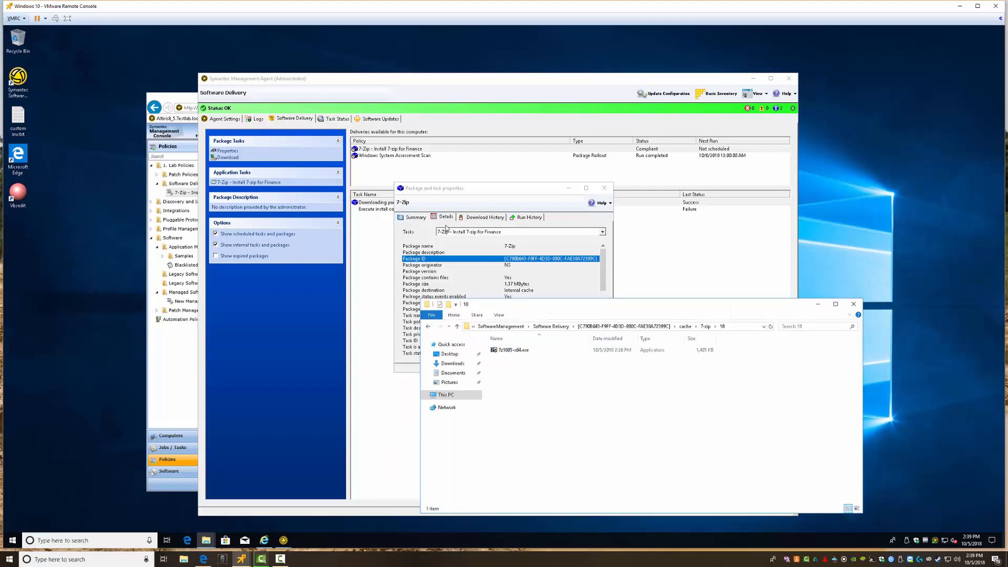
Step: Review the 7-Zip package's download history, run history and run summary in the package and task properties
left_click(478, 219)
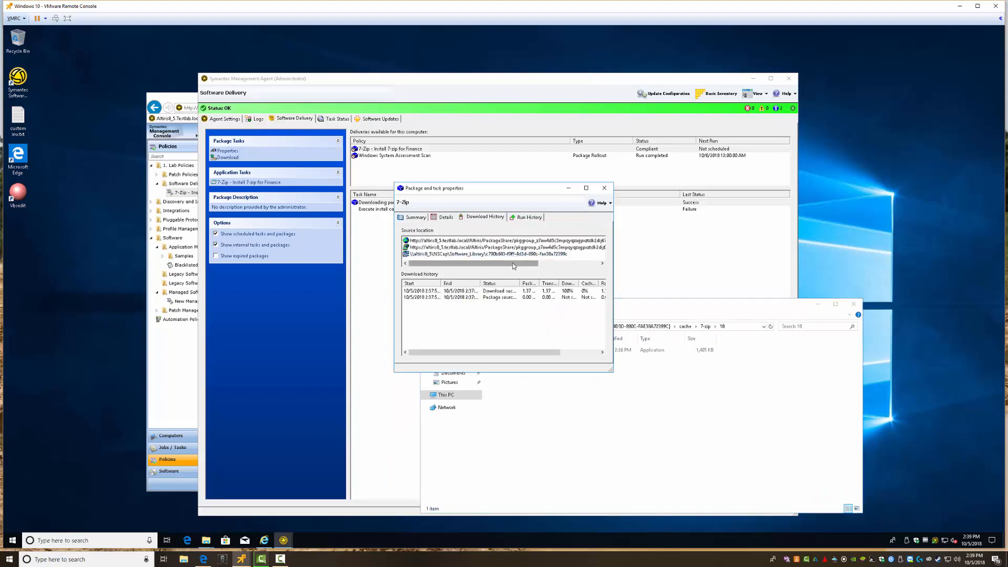
mouse_move(513, 265)
left_mouse_down()
mouse_move(573, 266)
mouse_move(514, 266)
left_mouse_up()
left_click(527, 217)
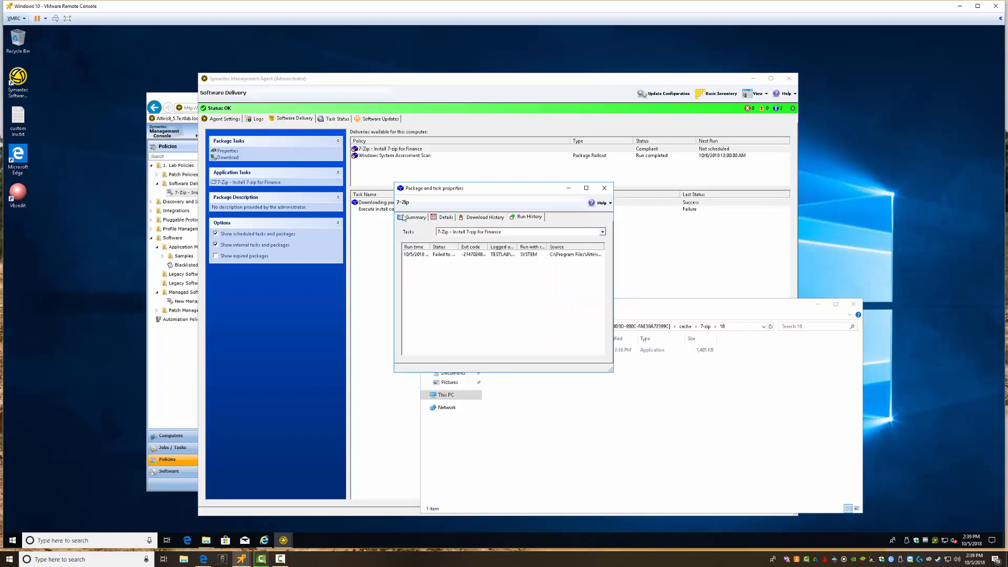
left_click(414, 218)
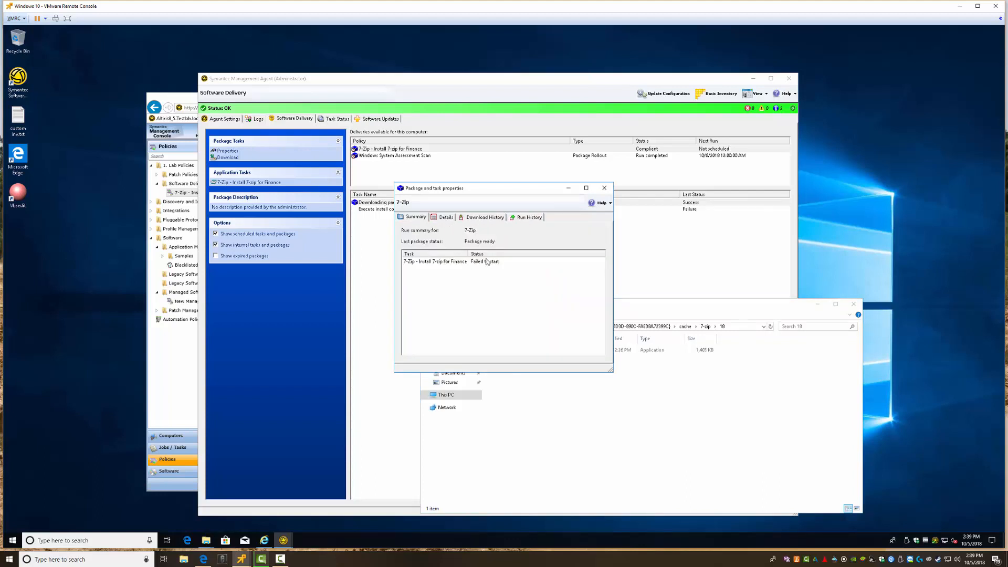
Step: In File Explorer, select the \7-zip\18 portion that follows the cache folder in the cached installer's path
left_click(595, 432)
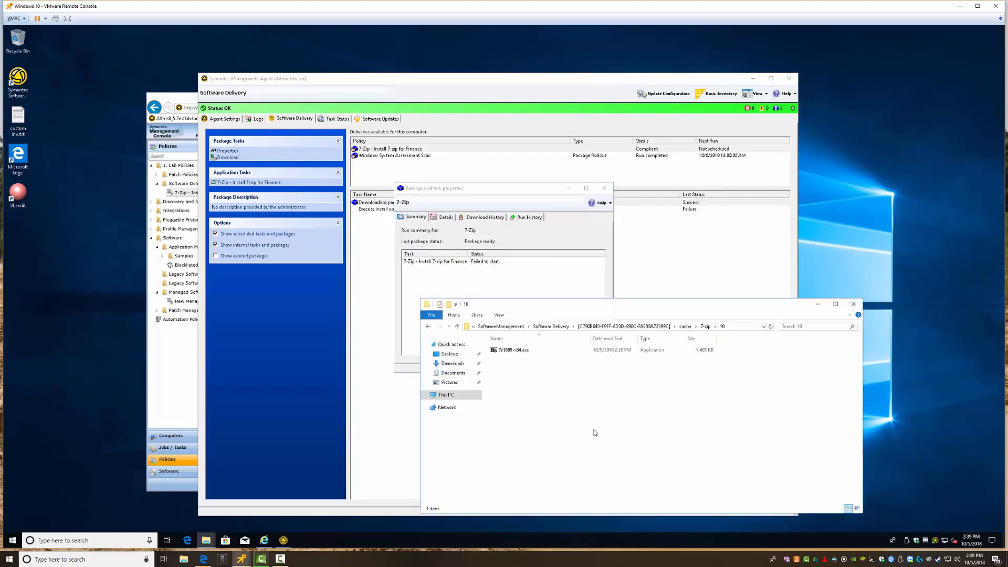
left_click(745, 330)
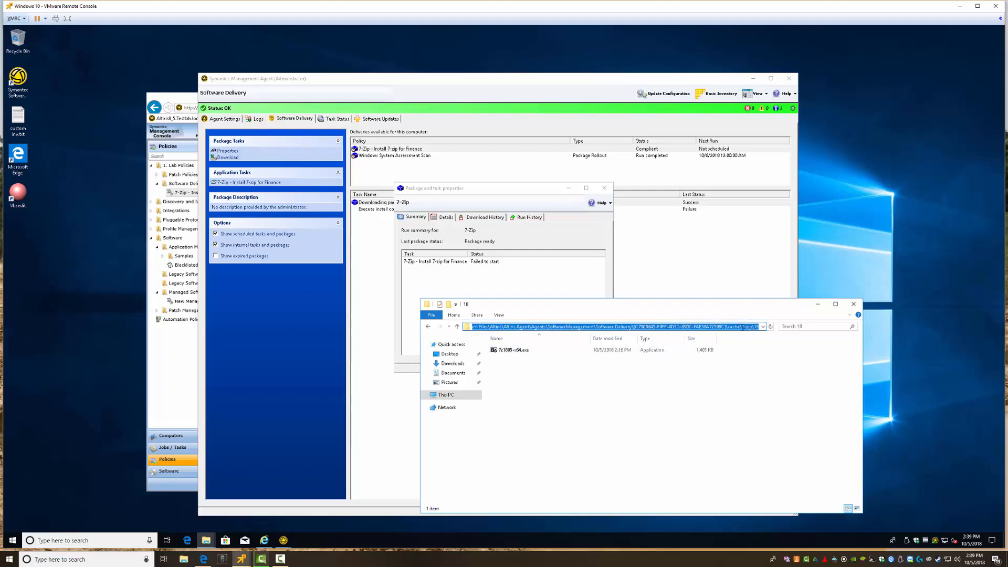
left_click_drag(740, 327, 771, 328)
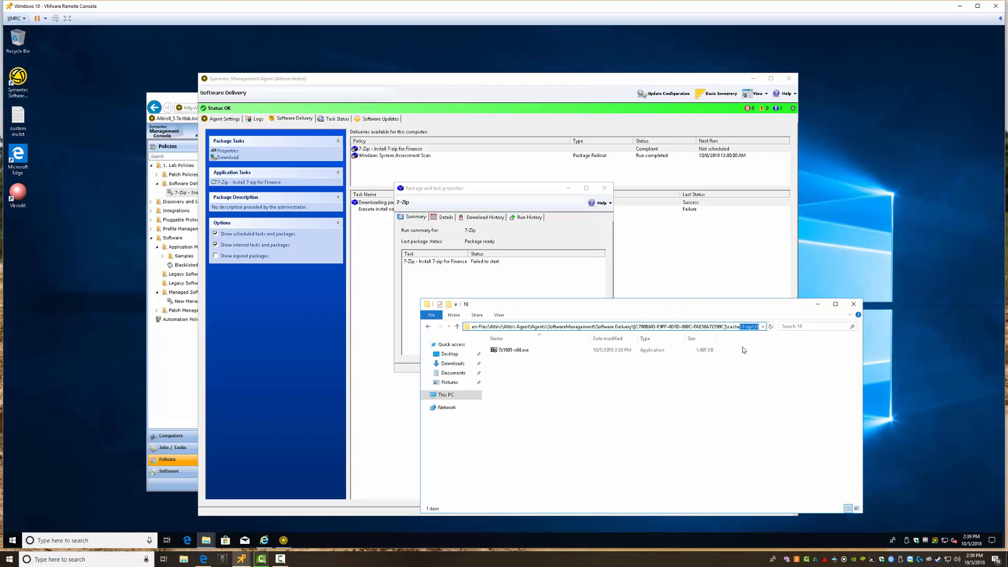
Step: Switch to the Symantec Management Console and open the 7-Zip software release for editing as a software resource
left_click(185, 363)
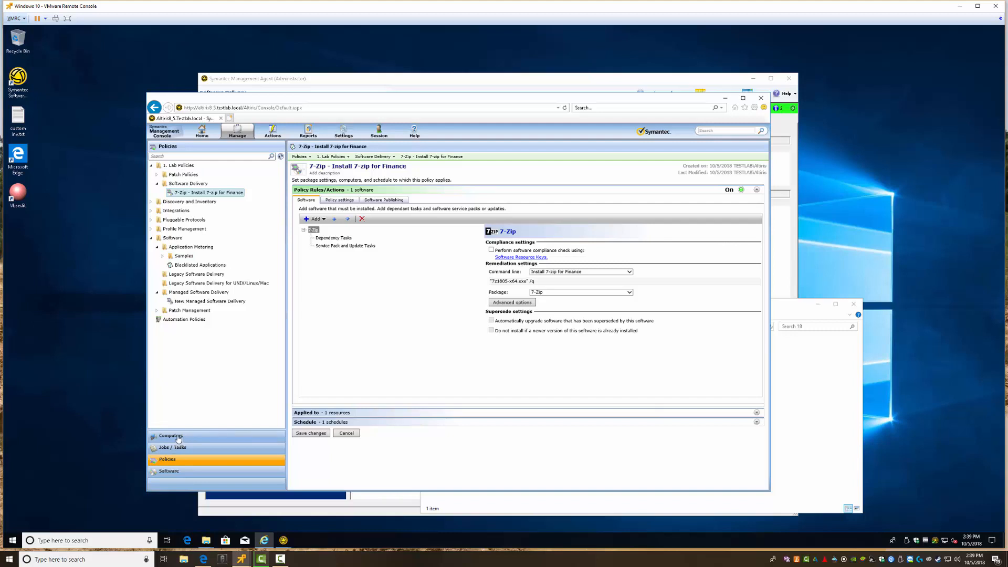
left_click(168, 472)
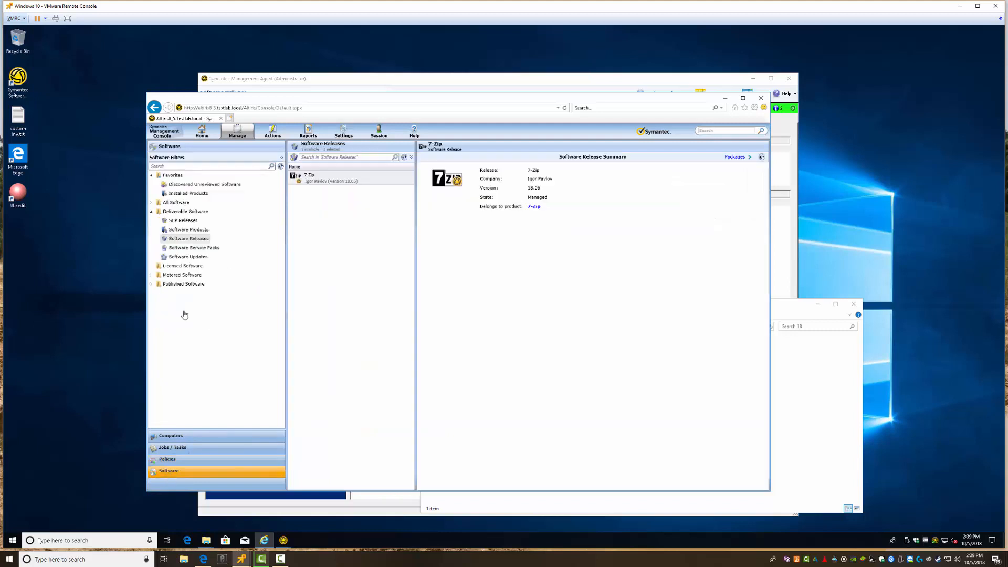
right_click(317, 176)
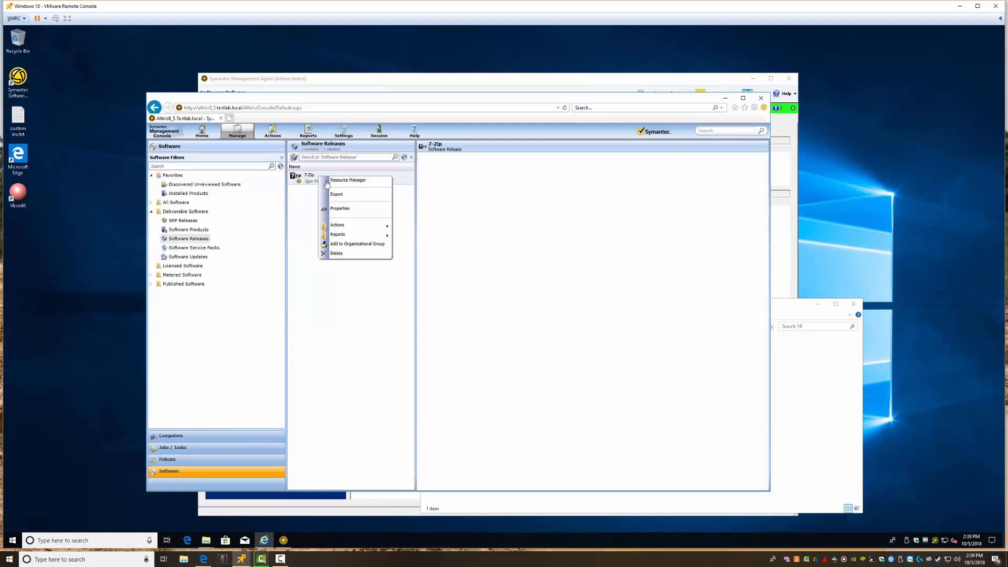
mouse_move(351, 229)
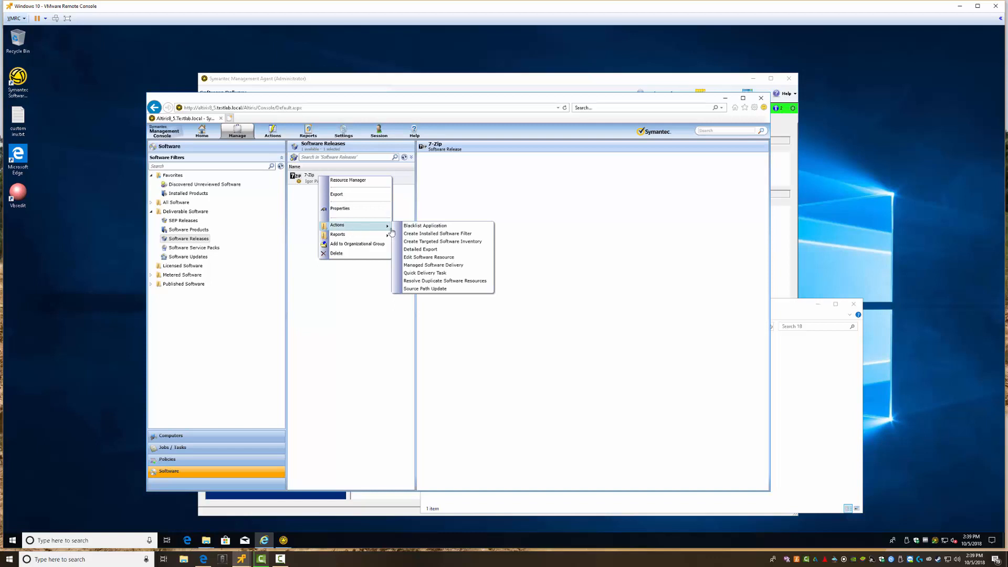
left_click(420, 261)
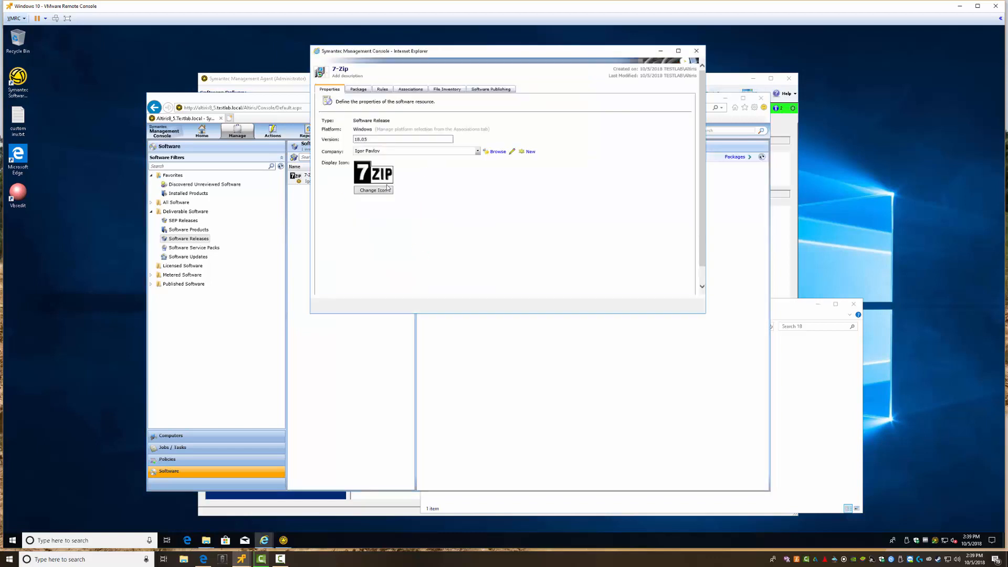
Step: Edit the package command "Install 7-zip for Finance" and set its command line to ".\7-zip\187z1805-x64.exe" /q
left_click(359, 89)
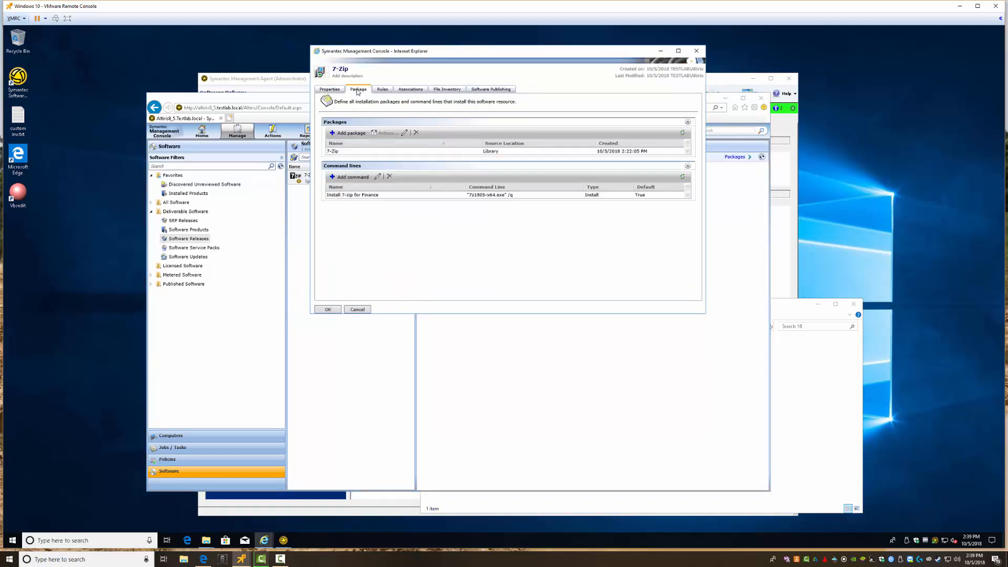
left_click(369, 196)
left_click(377, 177)
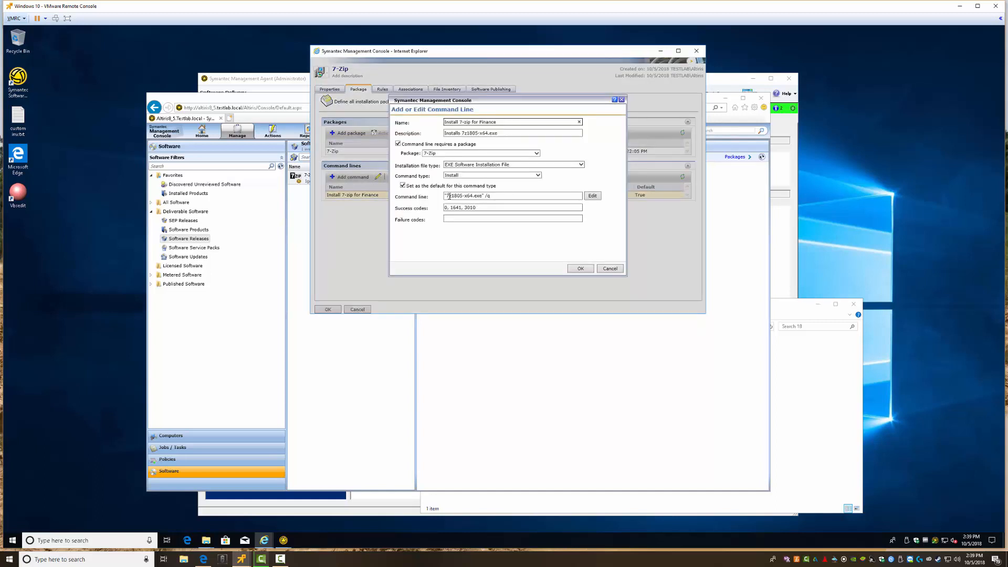
left_click(446, 196)
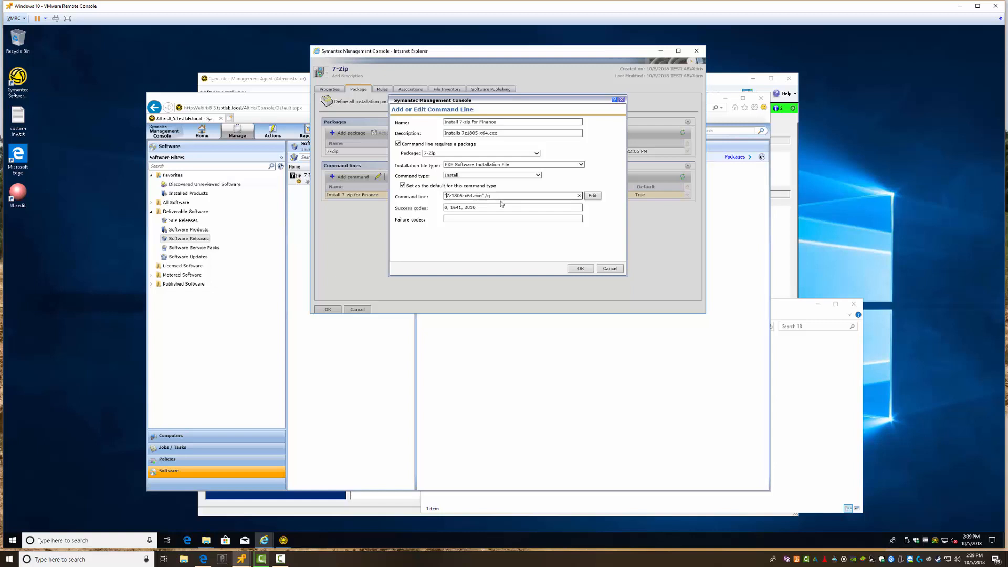
type("\\7-zip\\18\\7z1805-x64.")
Step: Verify the installer's location in the 7-Zip package's cache\7-zip\18 folder in File Explorer, and save the command line and software resource changes
left_click(808, 402)
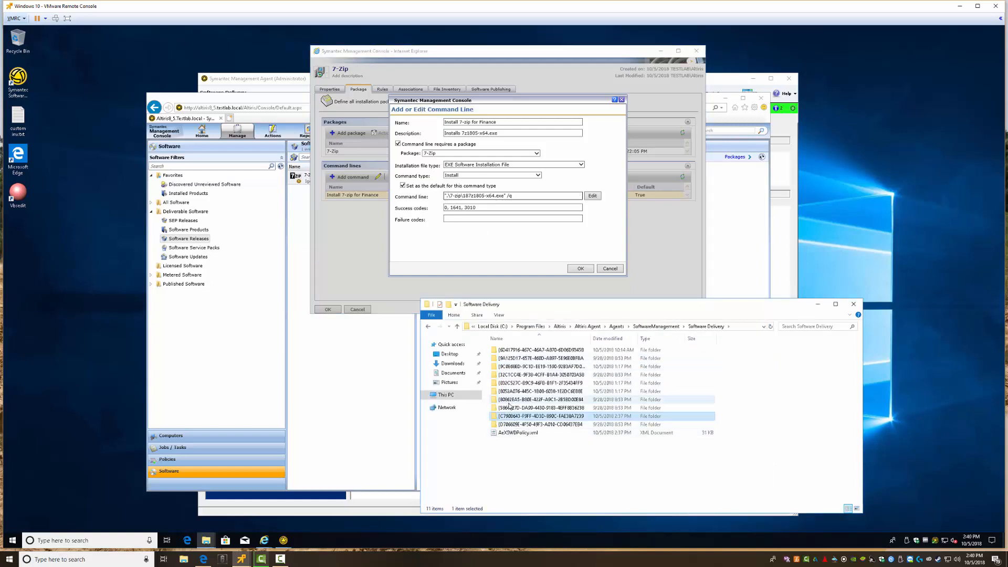
double_click(507, 409)
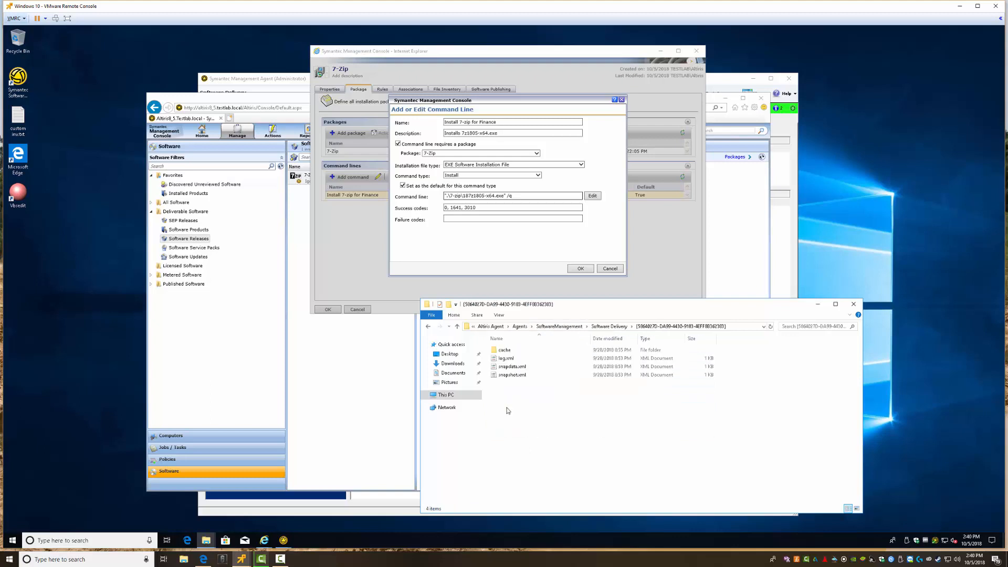
double_click(504, 350)
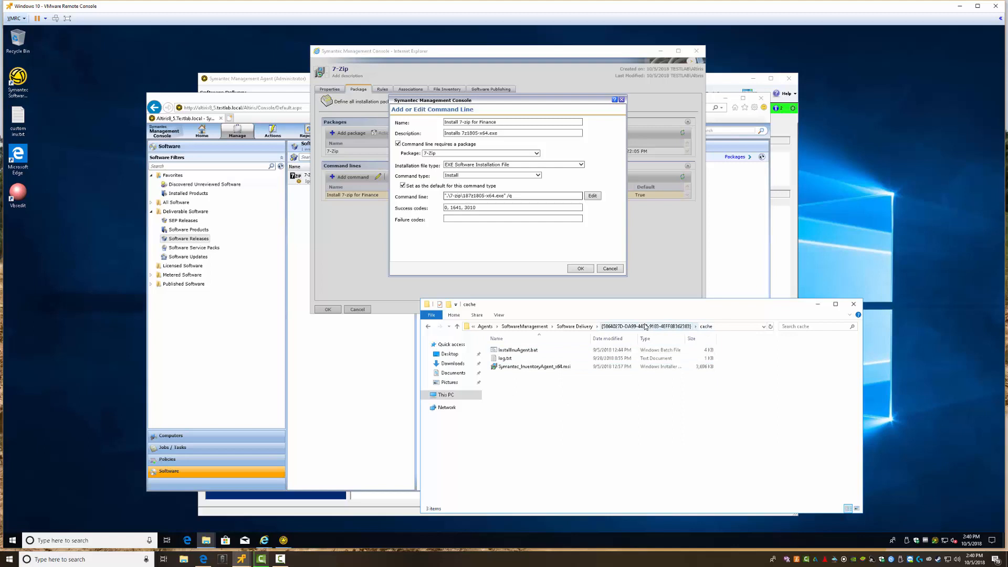
left_click(574, 327)
left_click(521, 417)
double_click(521, 417)
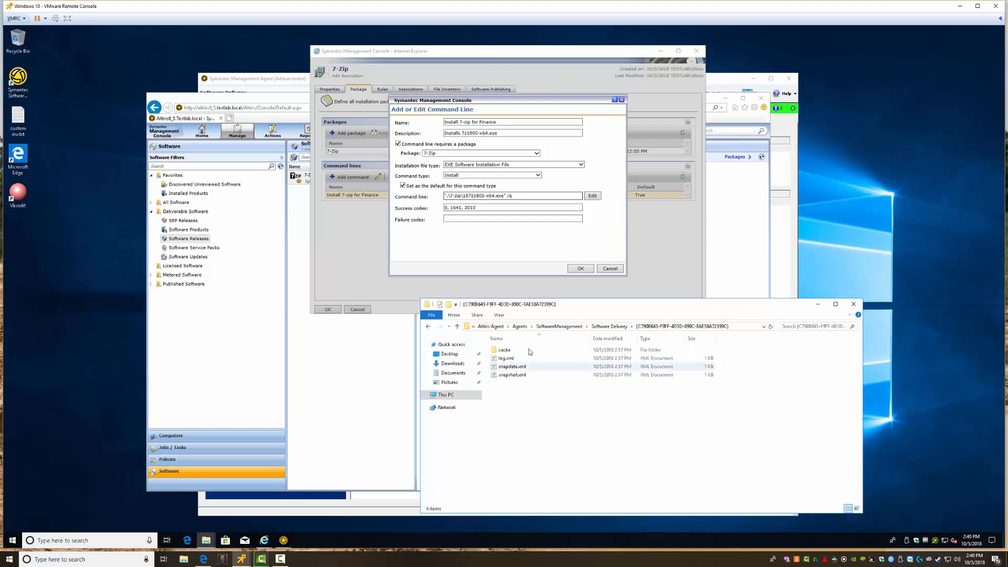
double_click(504, 349)
double_click(501, 350)
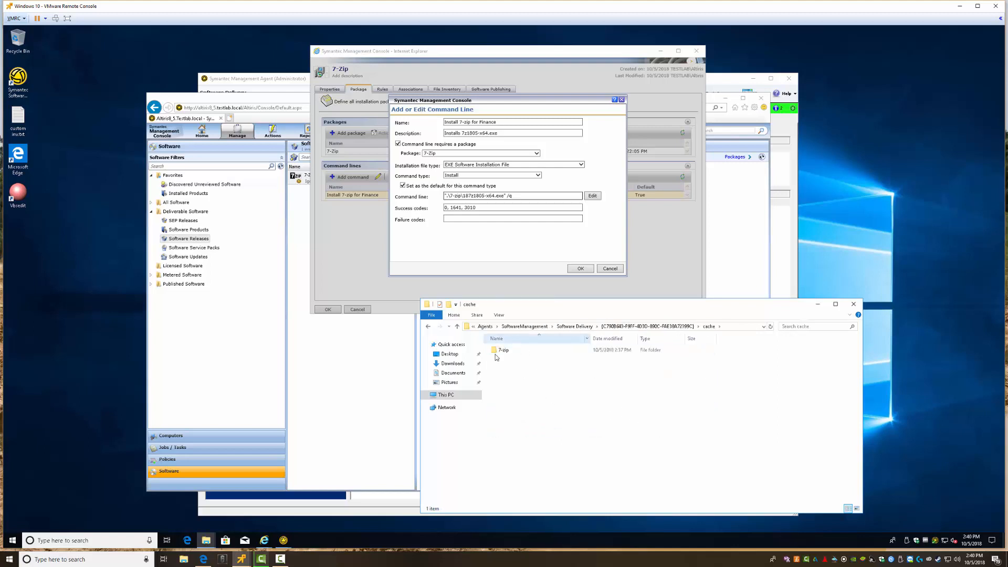
double_click(502, 350)
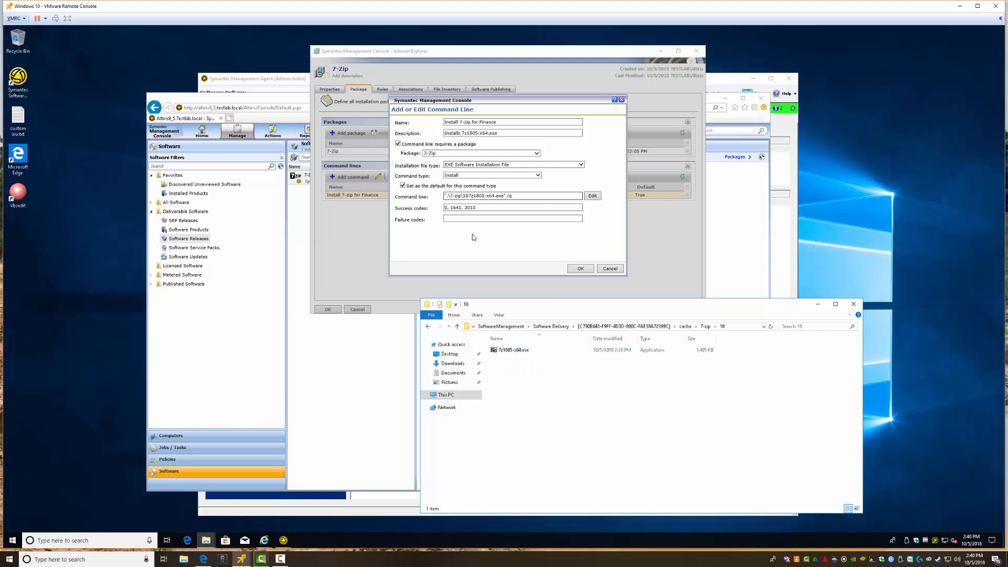
left_click(580, 269)
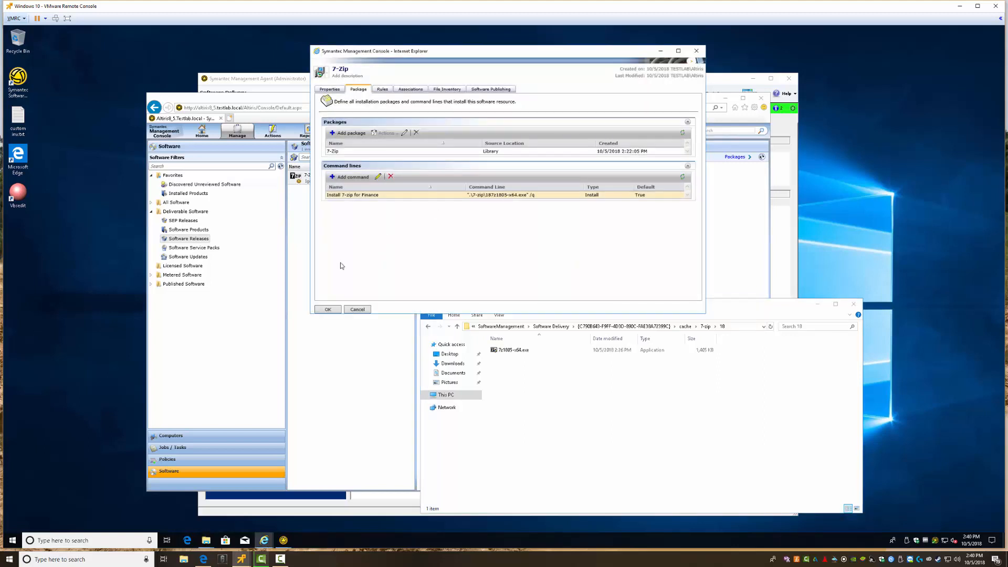
left_click(329, 309)
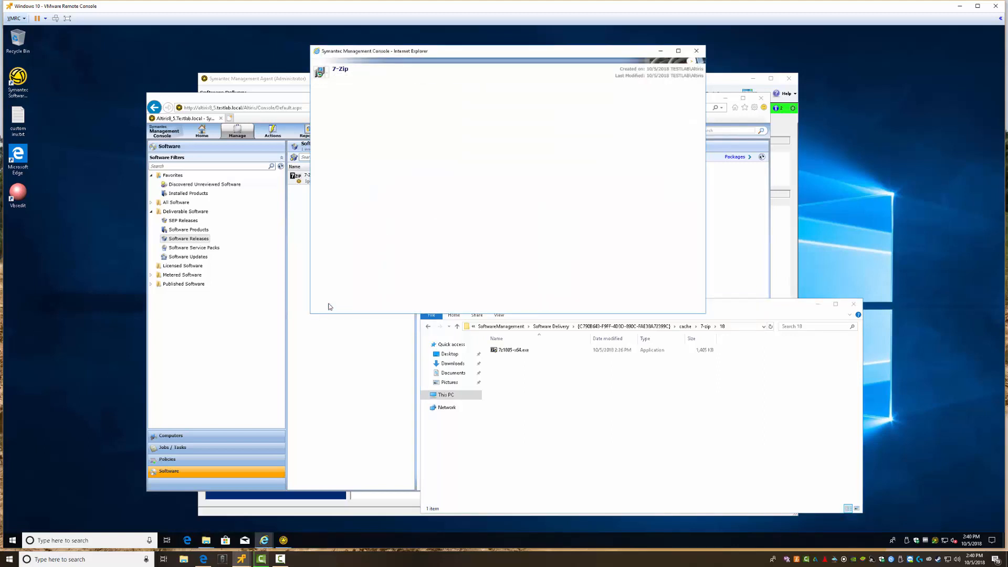
Step: Switch to the Symantec Management Agent, update its configuration and run the "7-Zip - Install 7-zip for Finance" task again
left_click(625, 84)
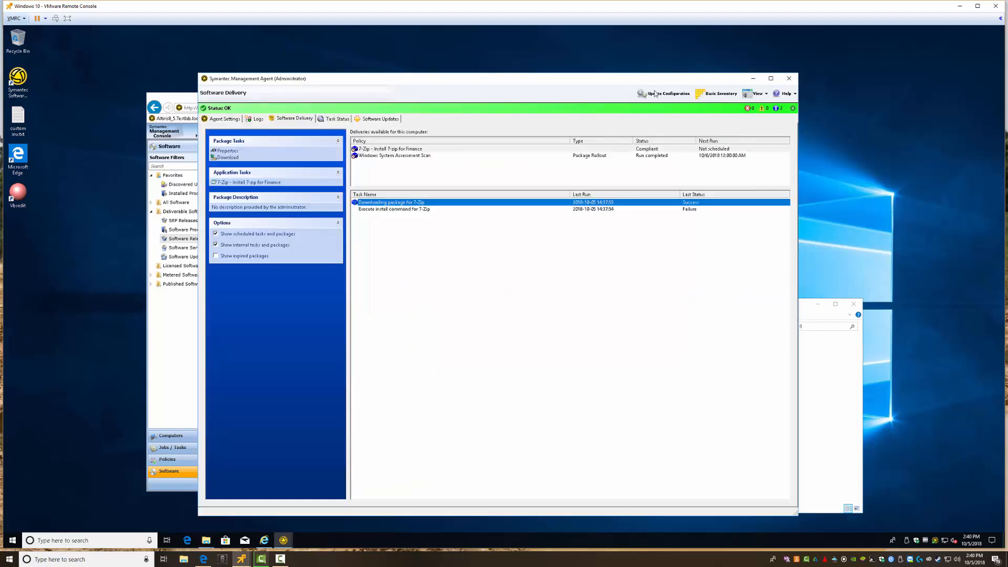
left_click(666, 97)
left_click(247, 182)
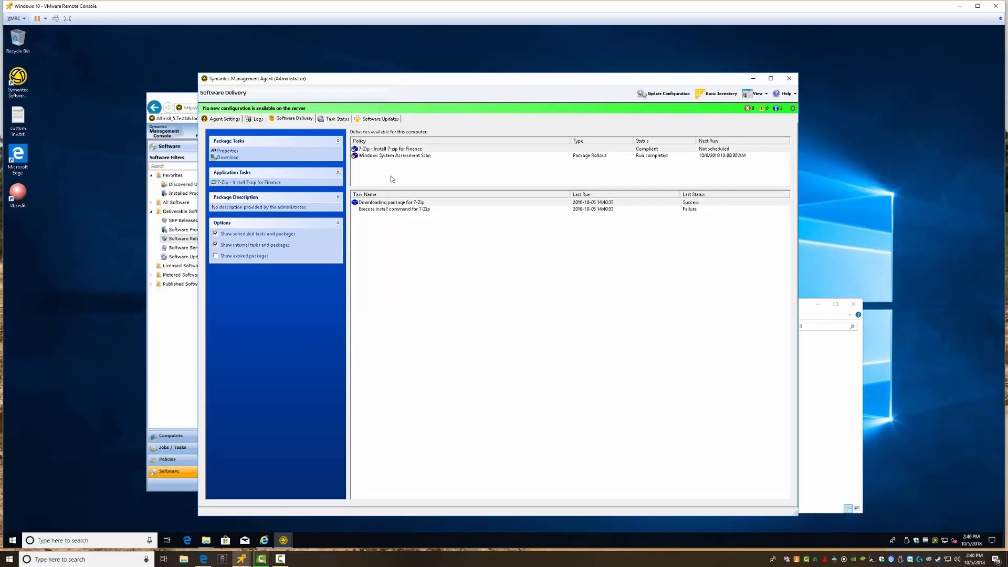
Step: Turn off the "7-Zip - Install 7-zip for Finance" policy in the console, return to the Symantec Management Agent and enlarge its deliveries list
left_click(169, 302)
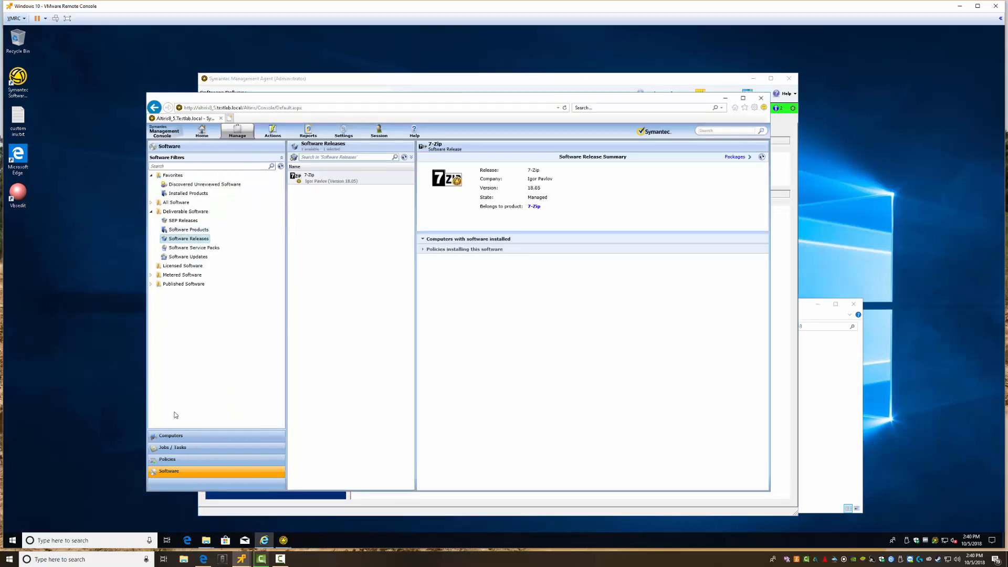
left_click(167, 460)
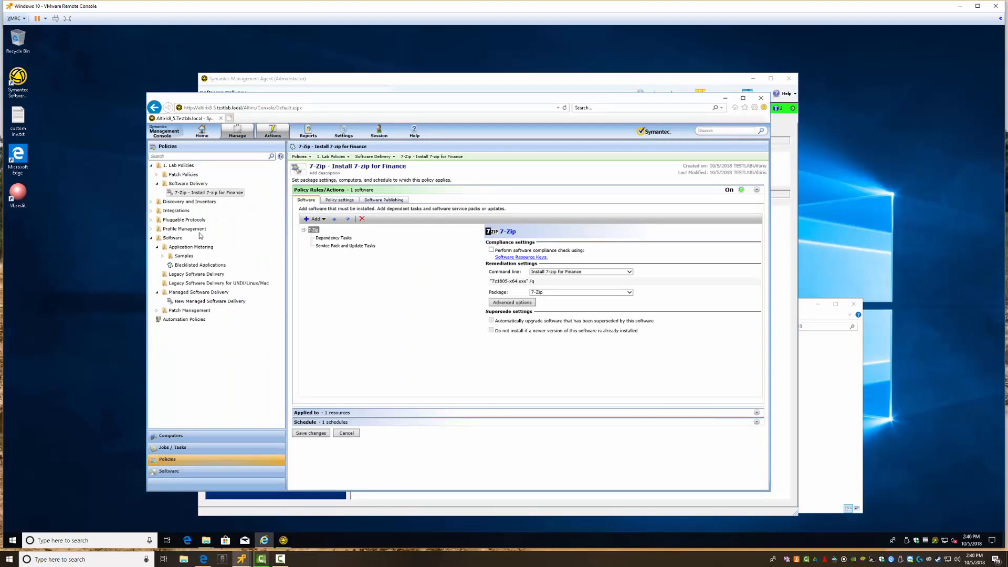
left_click(202, 194)
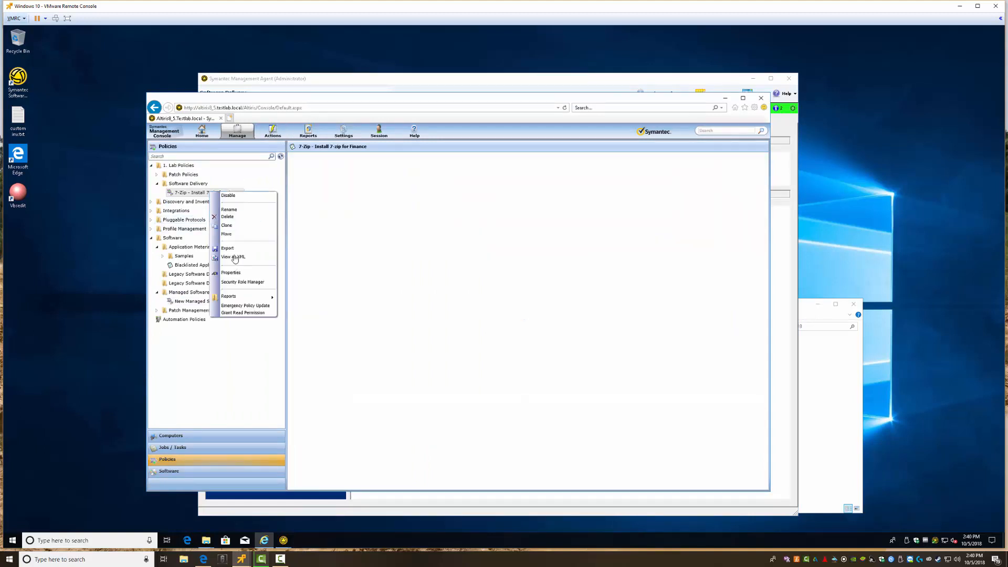
left_click(229, 195)
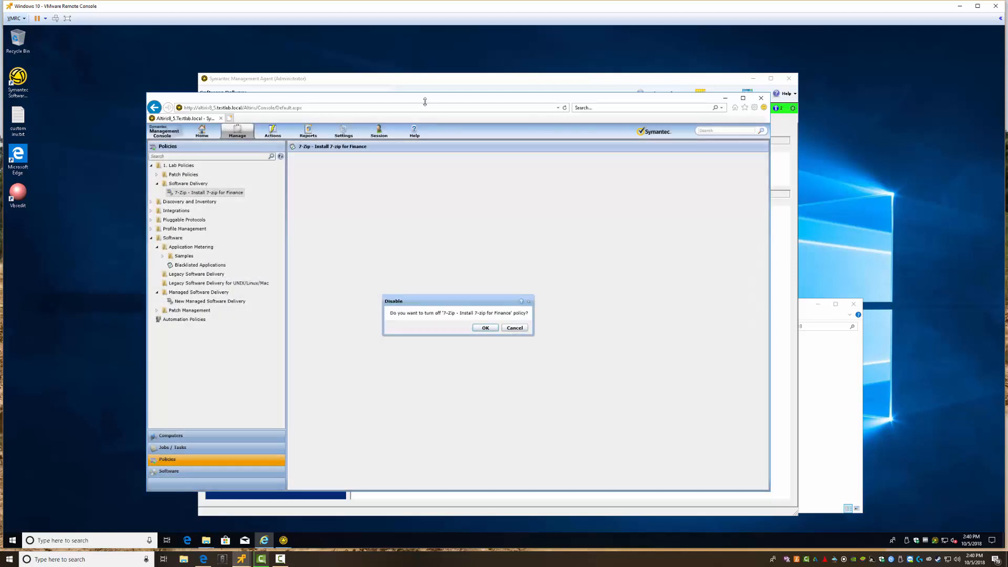
left_click_drag(425, 99, 373, 101)
left_click(424, 85)
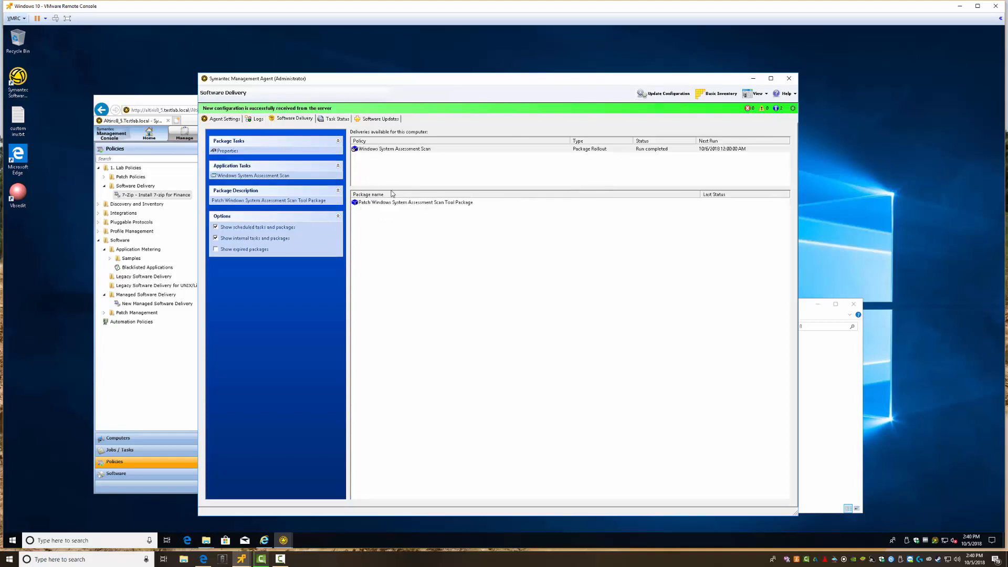
left_click_drag(393, 190, 393, 332)
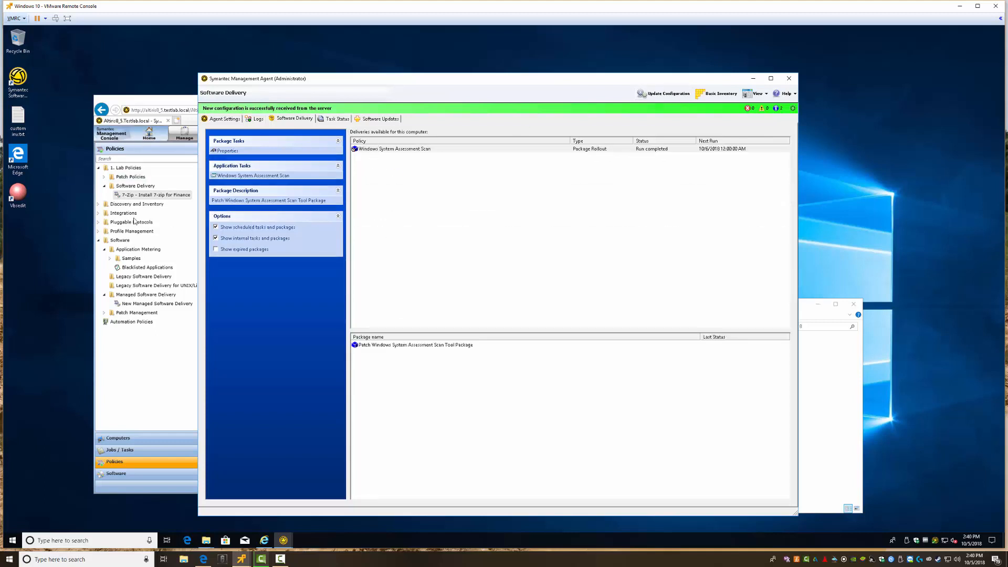
Step: Turn the "7-Zip - Install 7-zip for Finance" policy back on in the console and return to the Symantec Management Agent
left_click(138, 195)
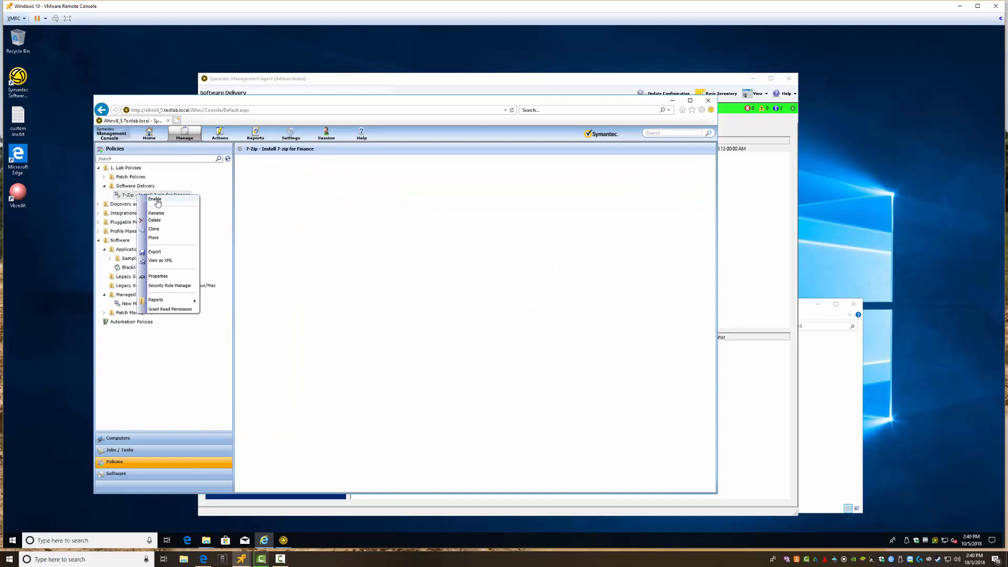
left_click(155, 199)
left_click(433, 330)
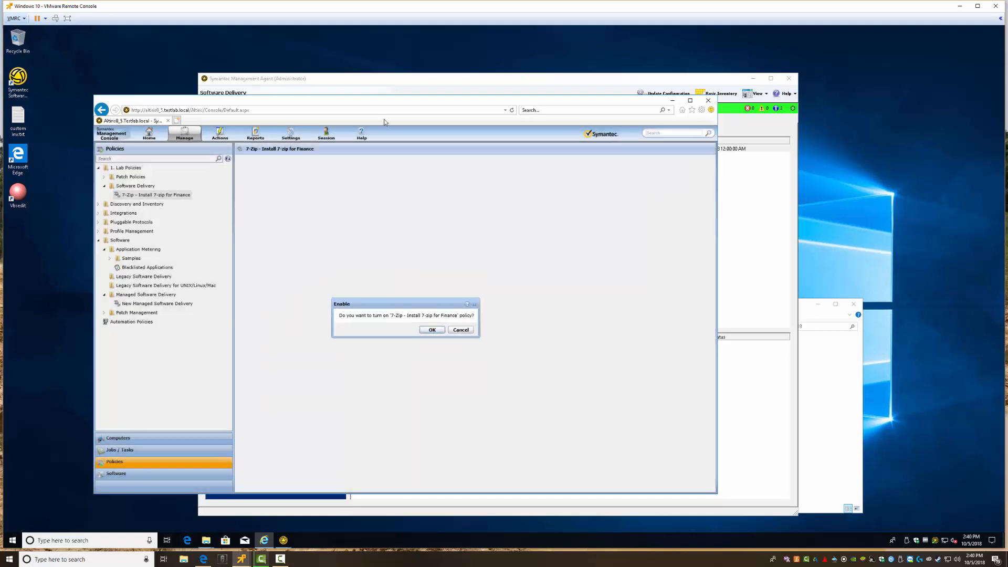
left_click(419, 80)
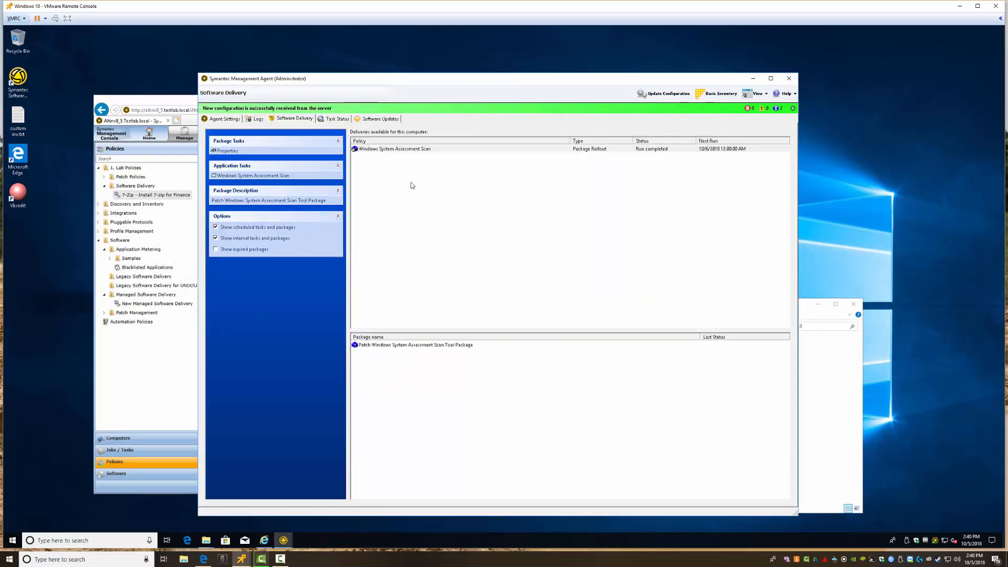
Step: Update the agent configuration and run the "7-Zip - Install 7-zip for Finance" task from the deliveries list
left_click(660, 99)
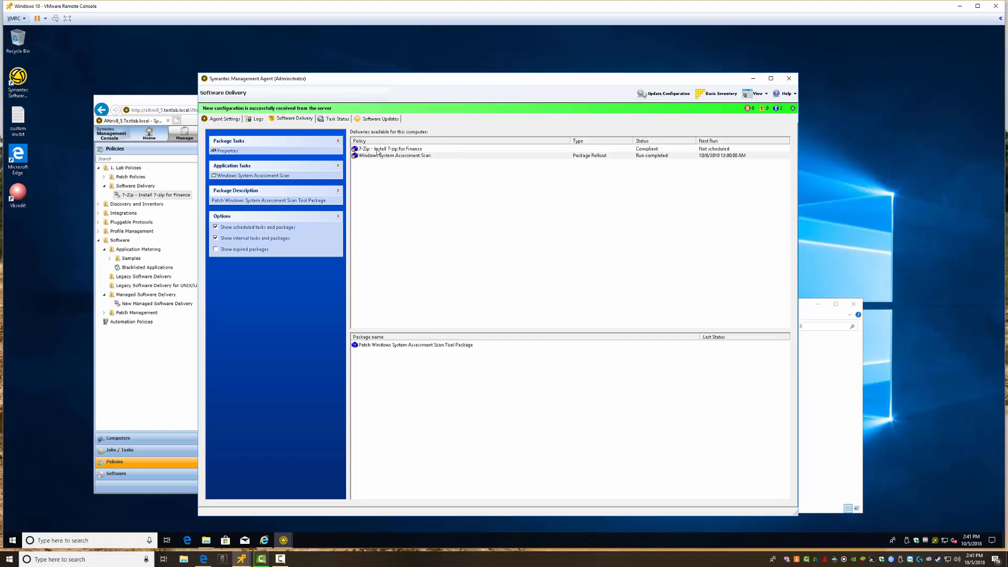
left_click(377, 150)
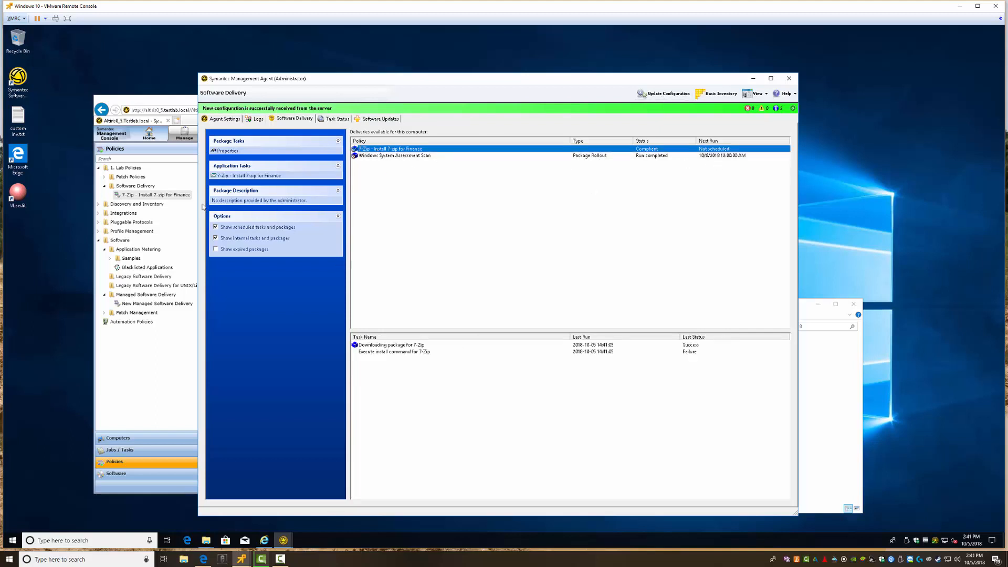
left_click(249, 177)
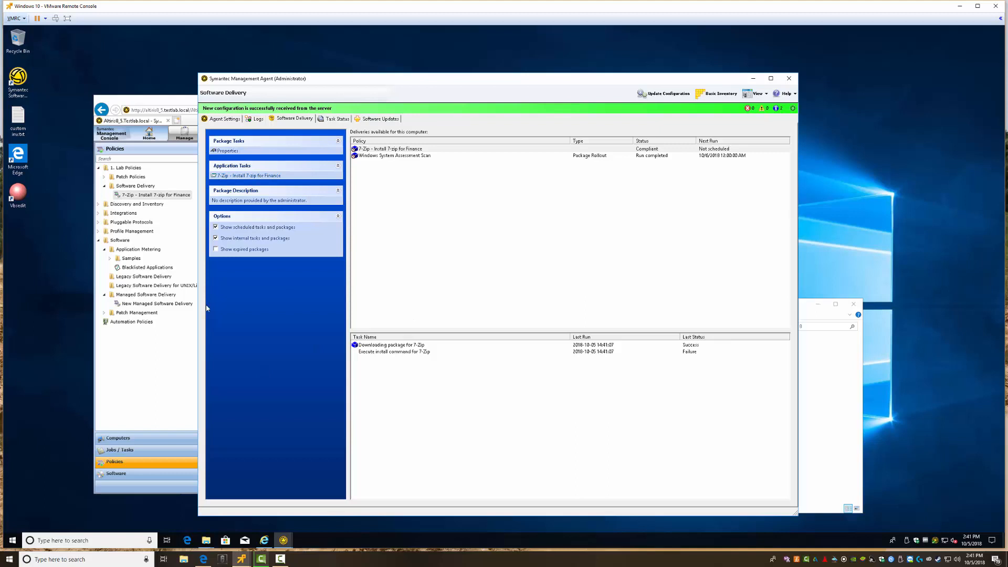
Step: Switch to the management console and open the 7-Zip software release for editing at its package and command line definitions
left_click(137, 376)
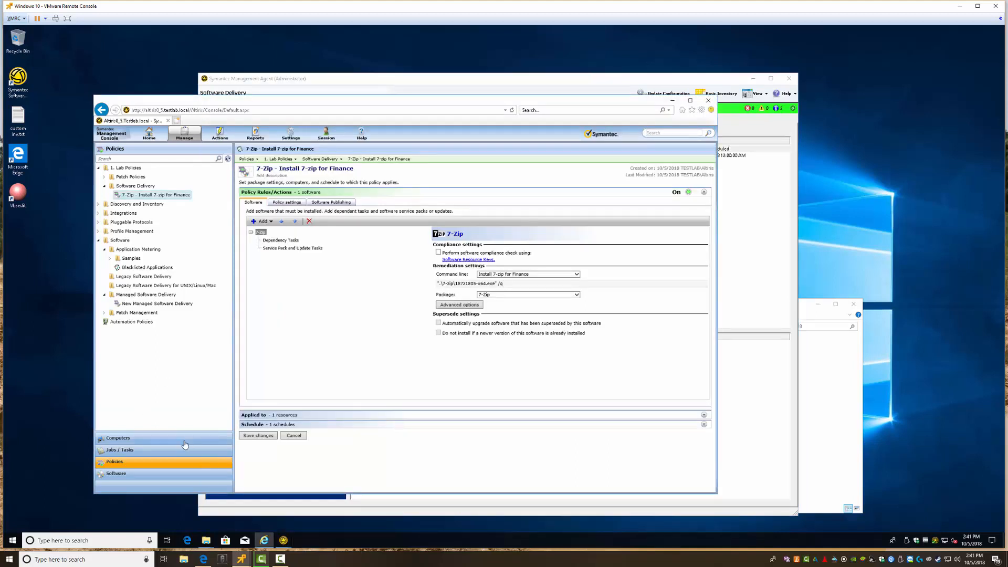
left_click(113, 473)
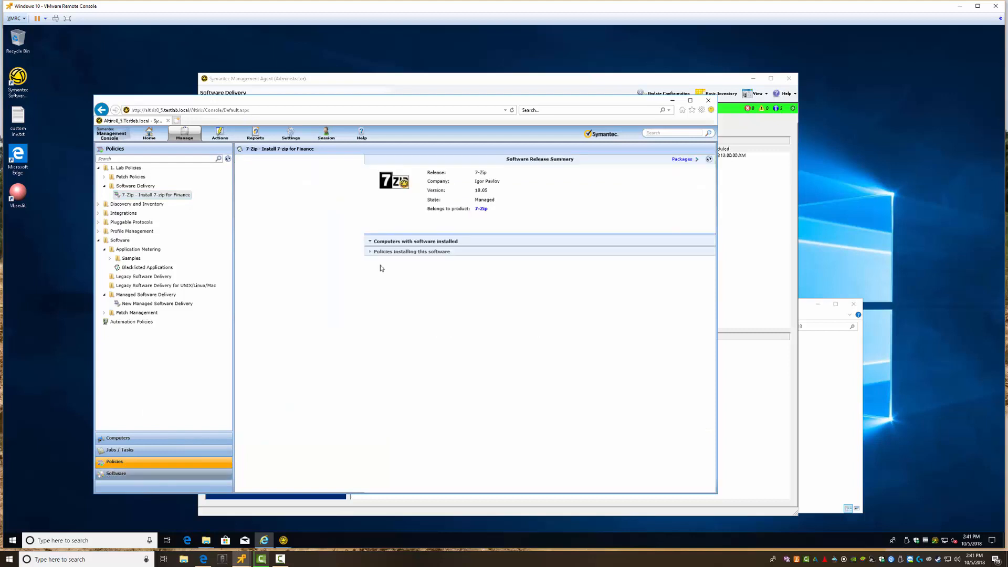
right_click(254, 180)
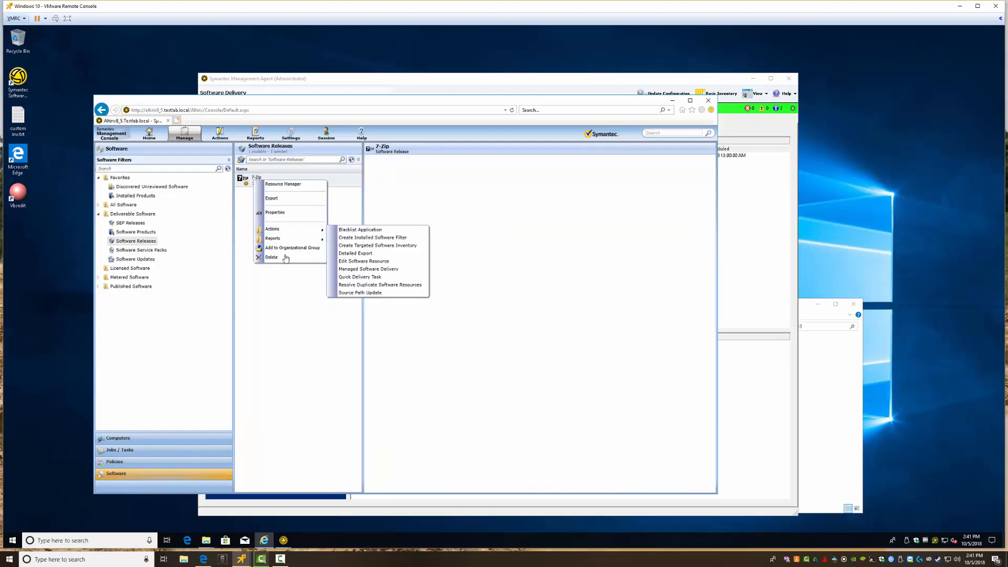
mouse_move(282, 231)
left_click(367, 261)
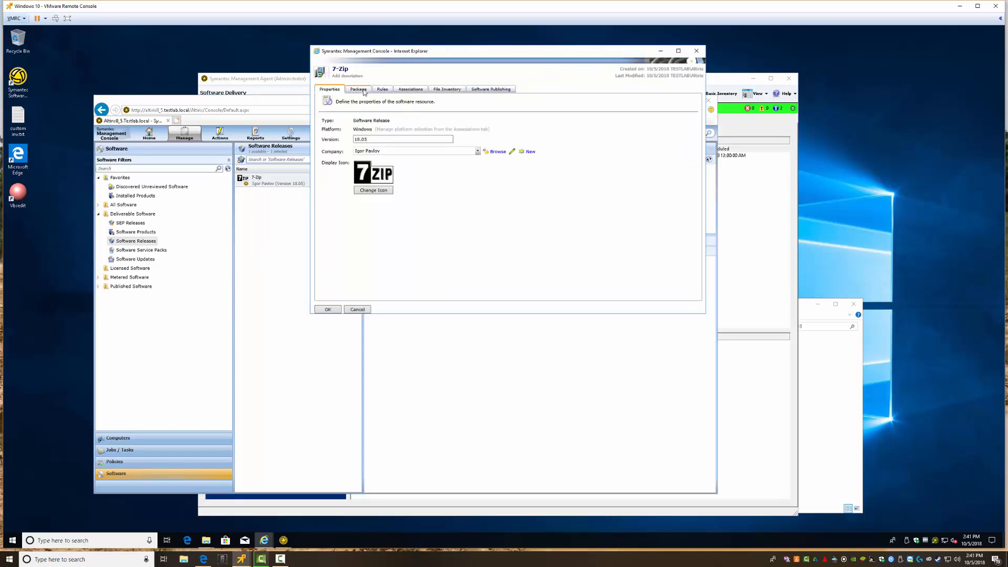
left_click(362, 89)
Step: Remove the /q switch from the "Install 7-zip for Finance" command line and save the software resource
left_click(376, 192)
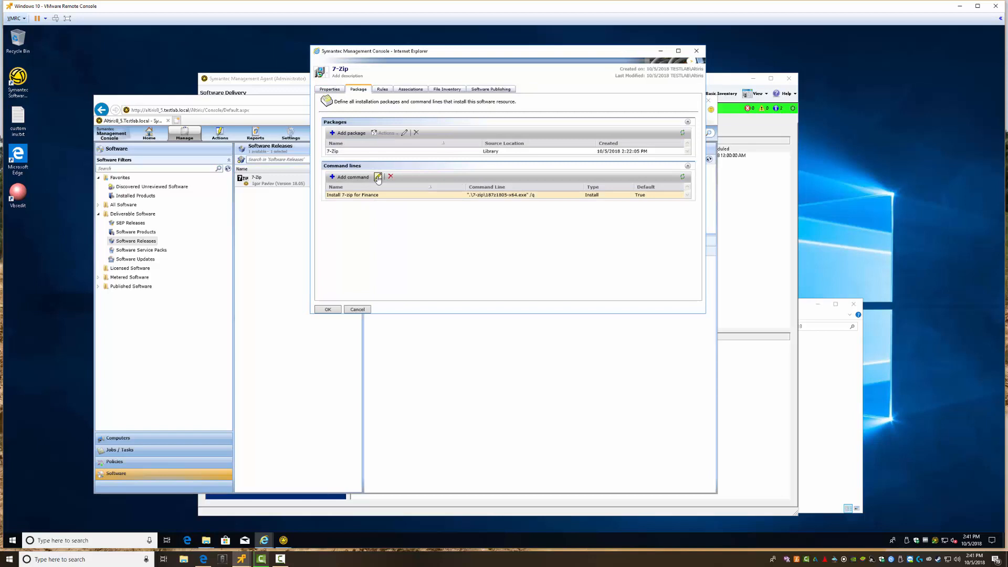
left_click(378, 178)
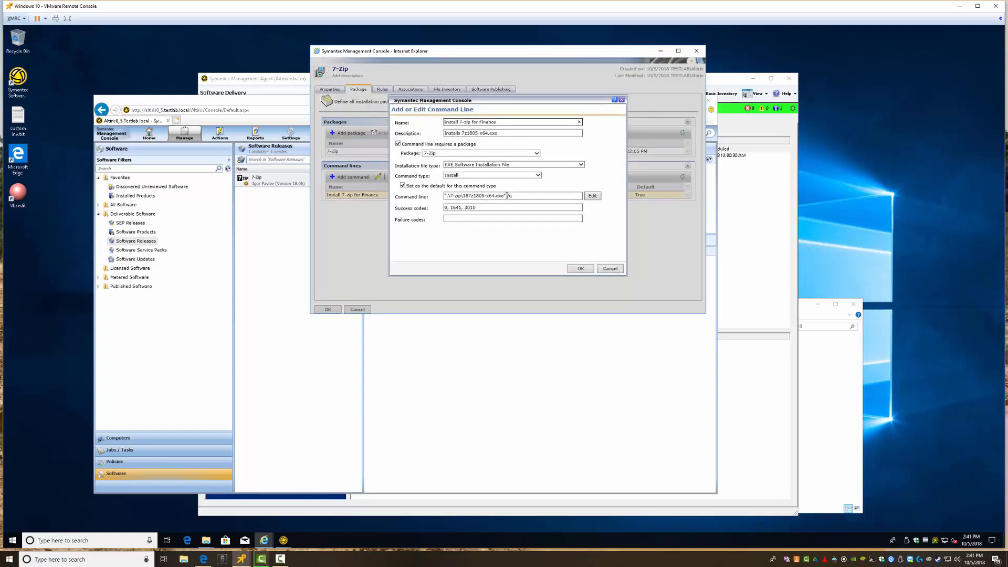
left_click_drag(507, 195, 520, 199)
key("BackSpace")
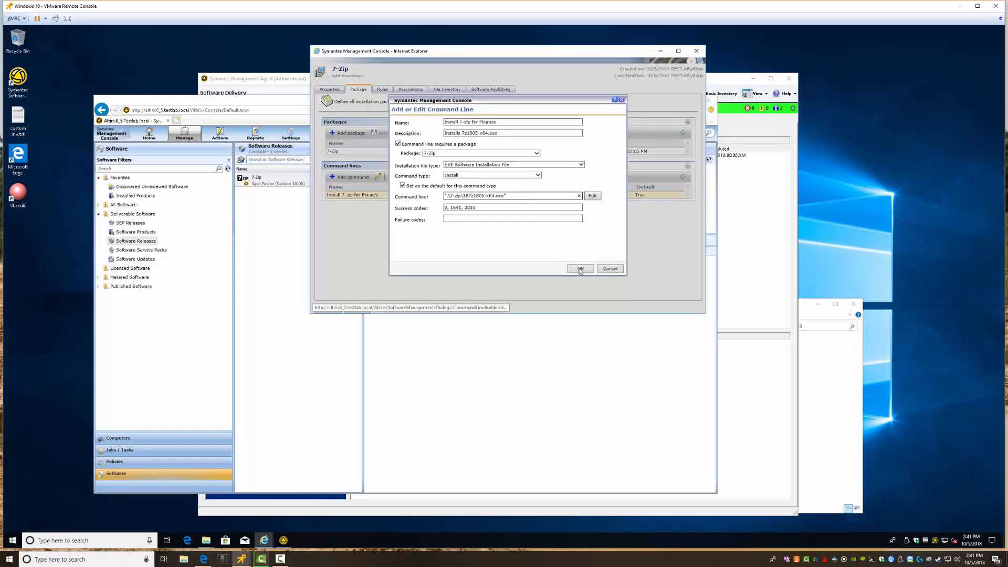
left_click(580, 269)
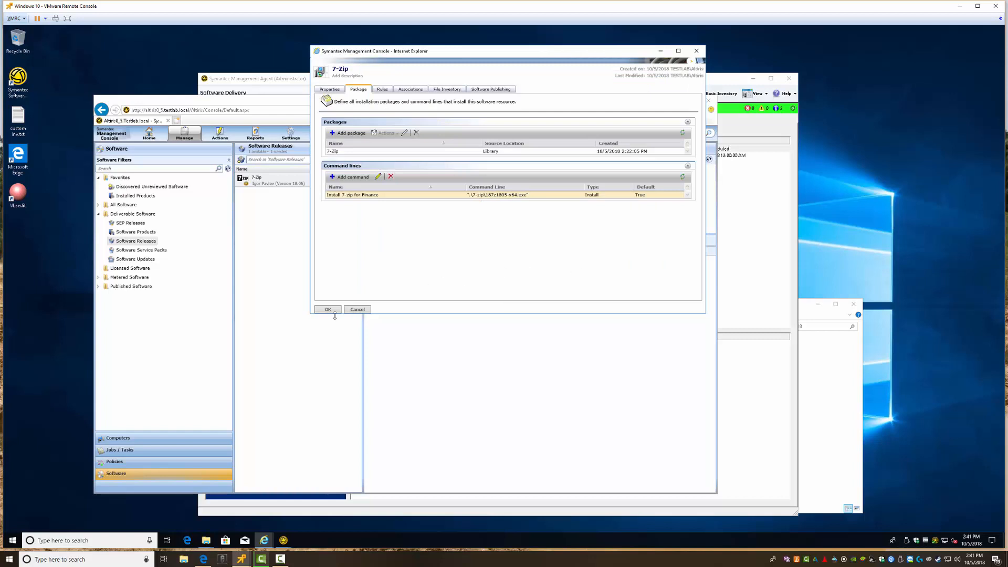
left_click(330, 310)
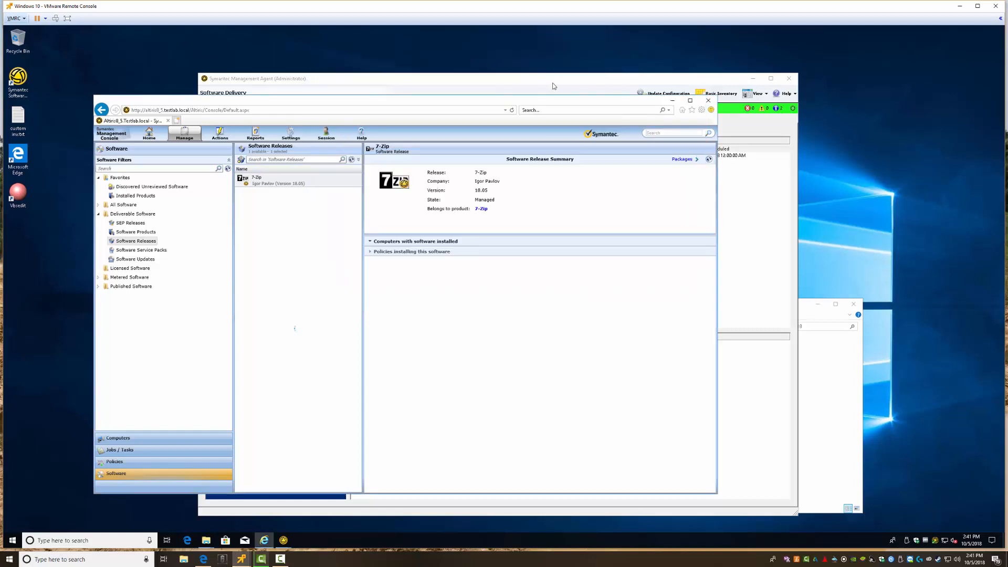
Step: Return to the Symantec Management Agent, update its configuration and rerun the "7-Zip - Install 7-zip for Finance" task
left_click(553, 86)
left_click(664, 94)
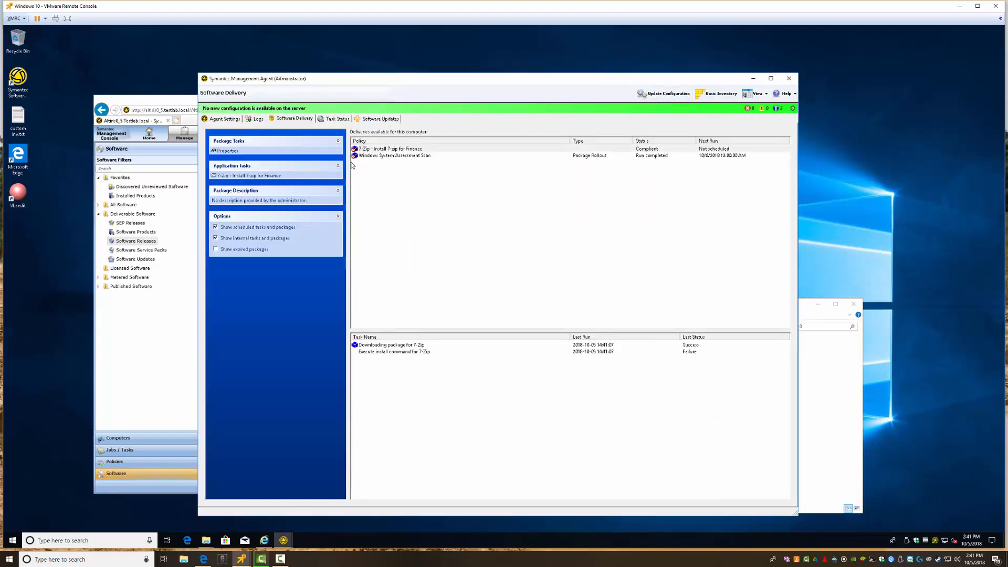
left_click(244, 177)
Step: Turn off the "7-Zip - Install 7-zip for Finance" policy in the console and update the configuration in the Symantec Management Agent
left_click(120, 463)
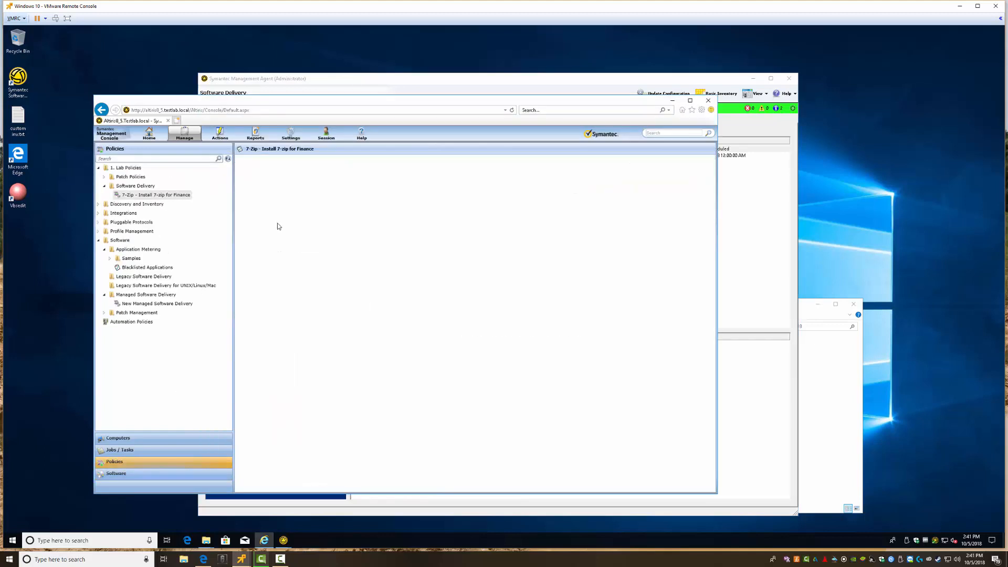
right_click(168, 196)
left_click(171, 199)
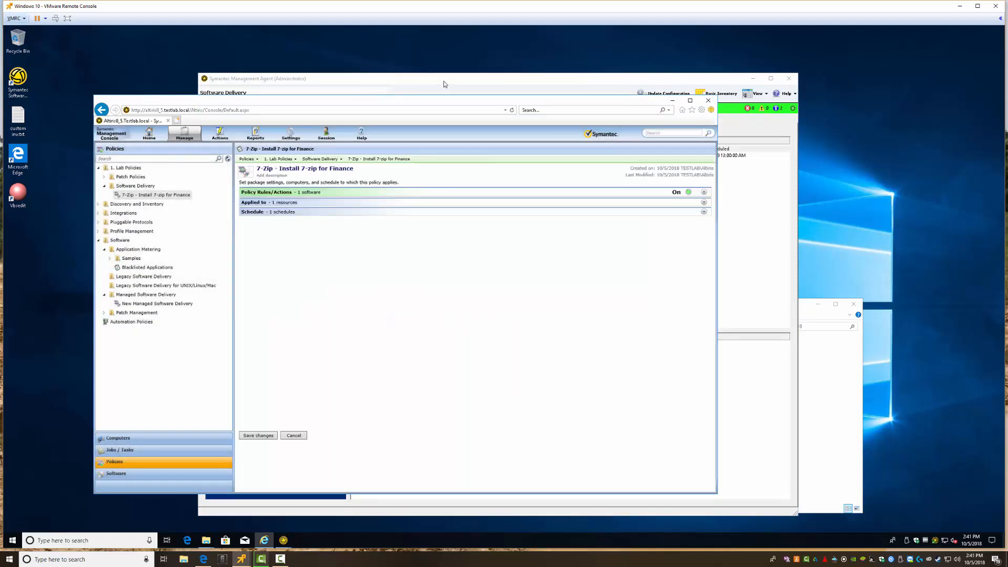
left_click(445, 82)
left_click(668, 96)
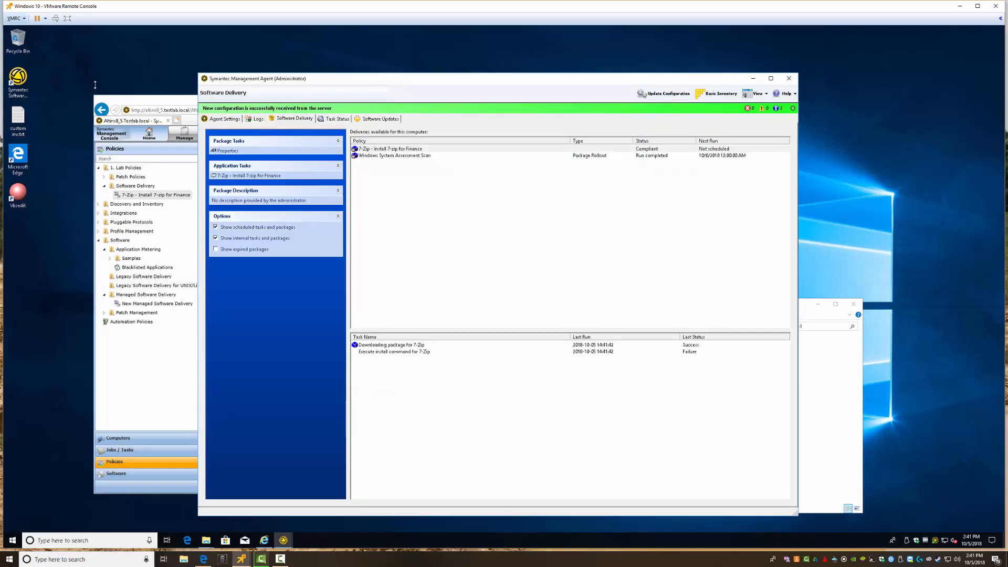
Step: Turn the "7-Zip - Install 7-zip for Finance" policy back on, update the agent's configuration and select the policy in its deliveries list
left_click(152, 99)
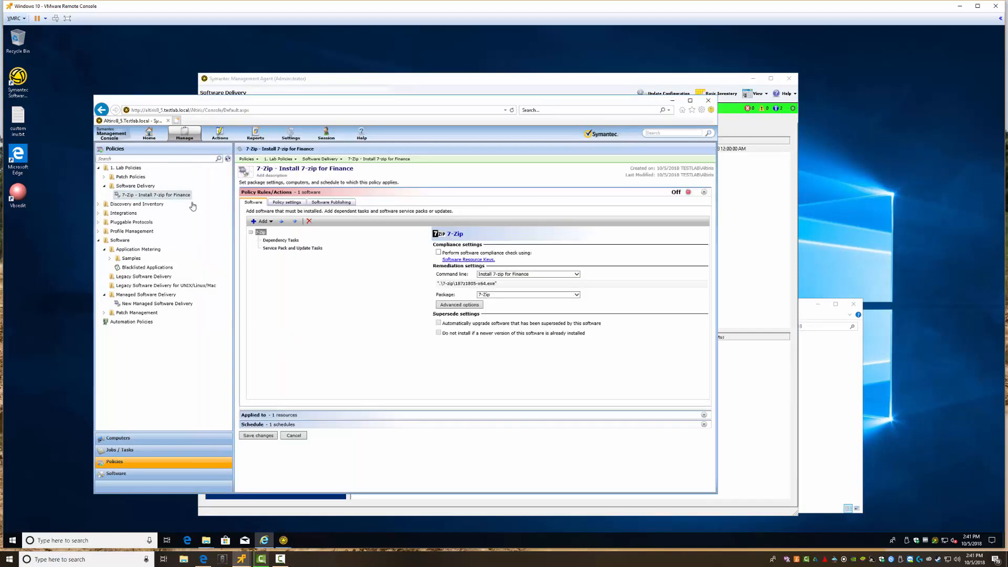
right_click(148, 196)
left_click(184, 202)
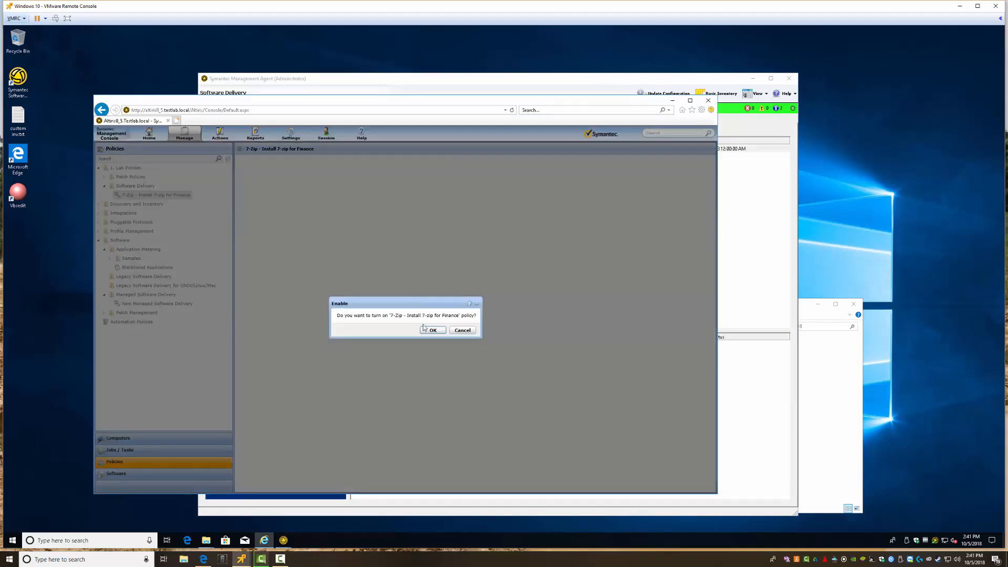
left_click(426, 330)
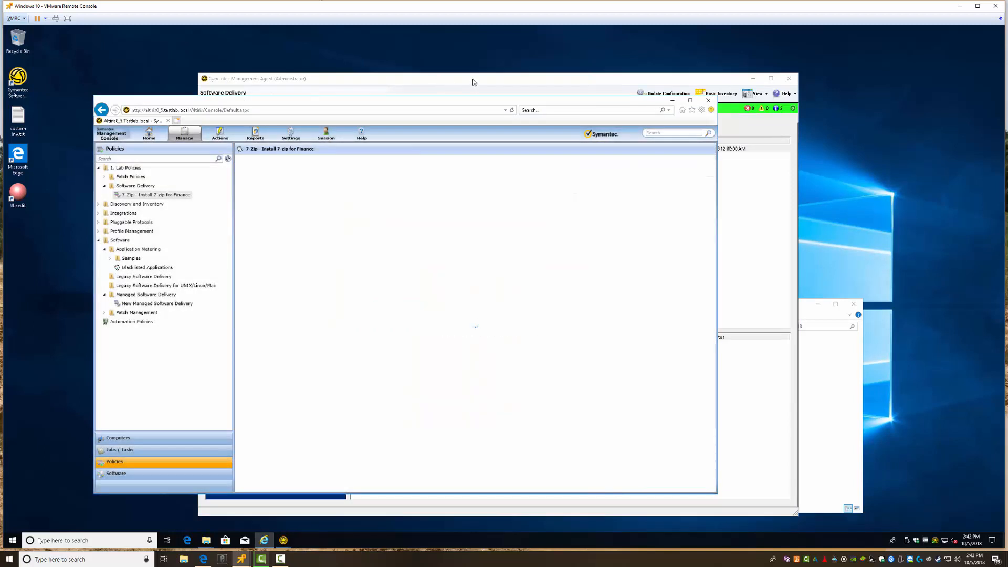
left_click(472, 79)
left_click(665, 94)
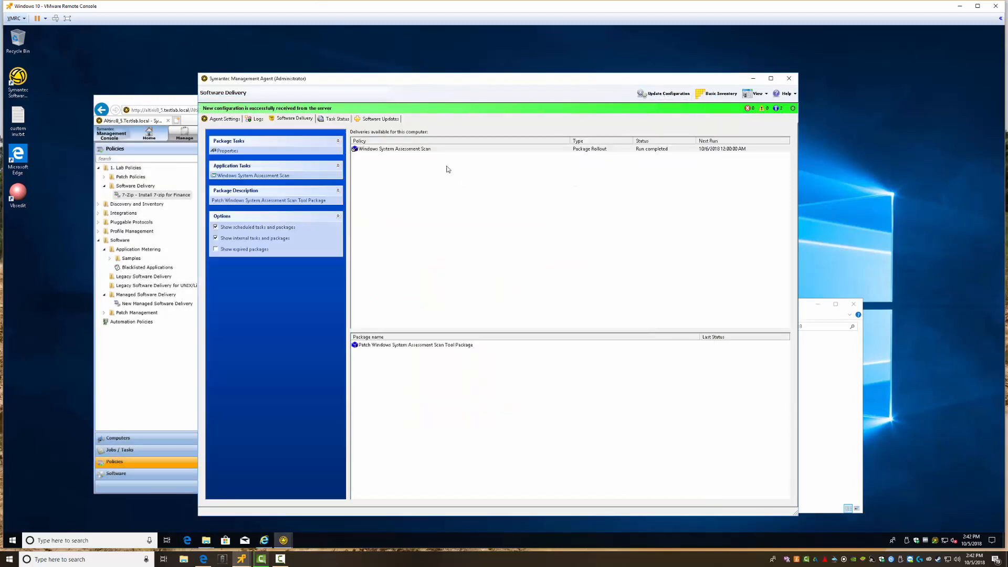
left_click(392, 149)
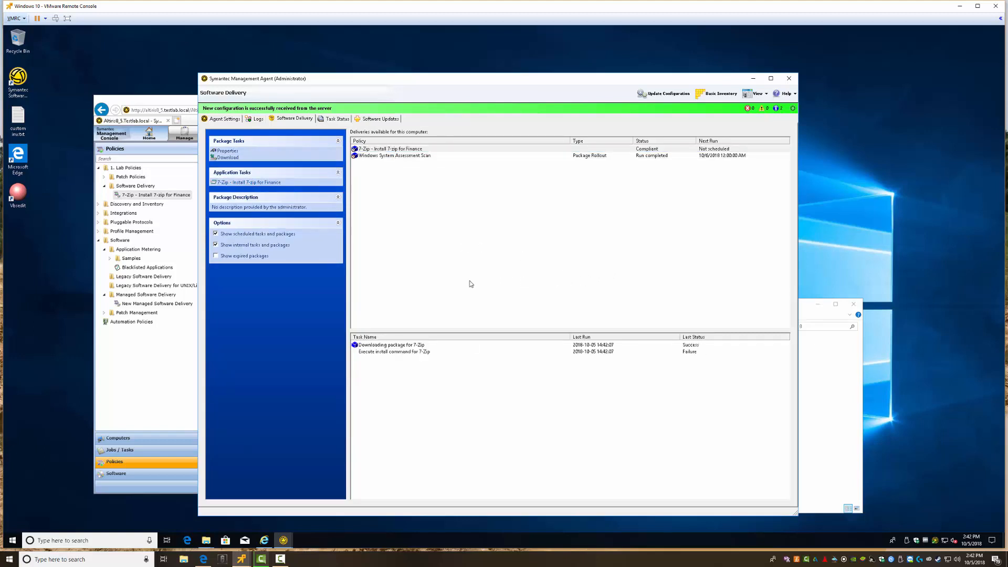
Step: Examine the task command line in the details of the downloaded 7-Zip package's properties
double_click(407, 344)
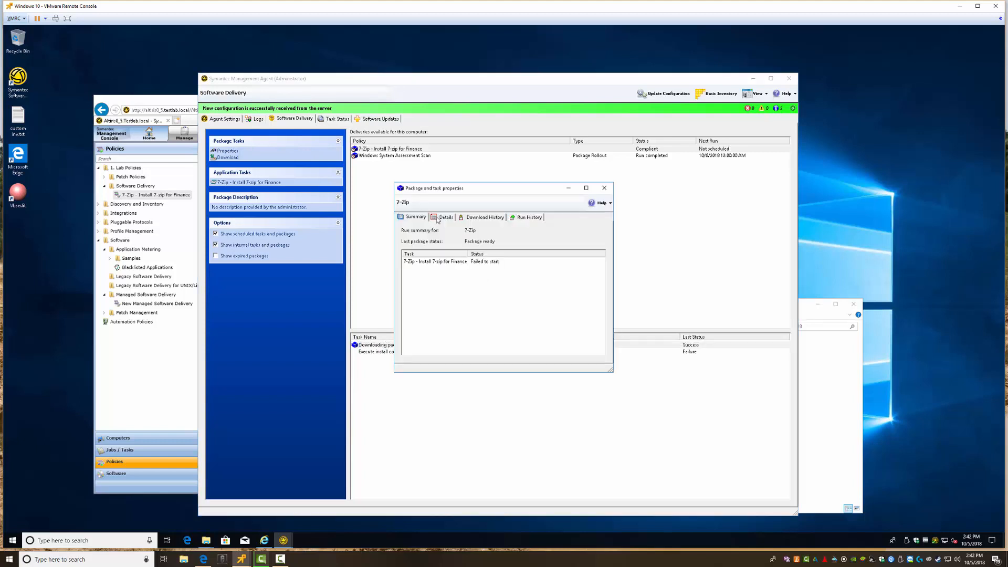
left_click(448, 219)
scroll(510, 317, "down", 6)
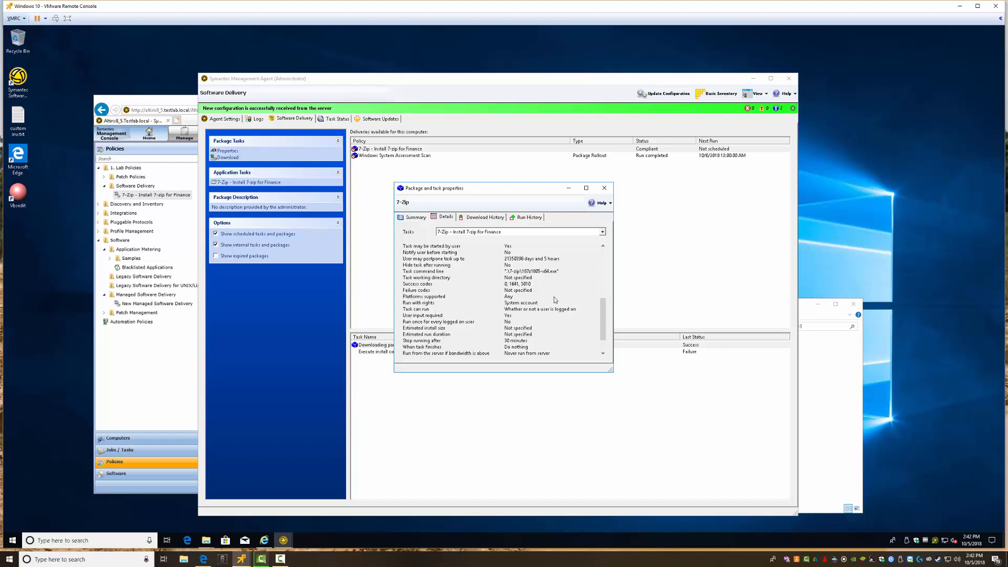
key("super+r")
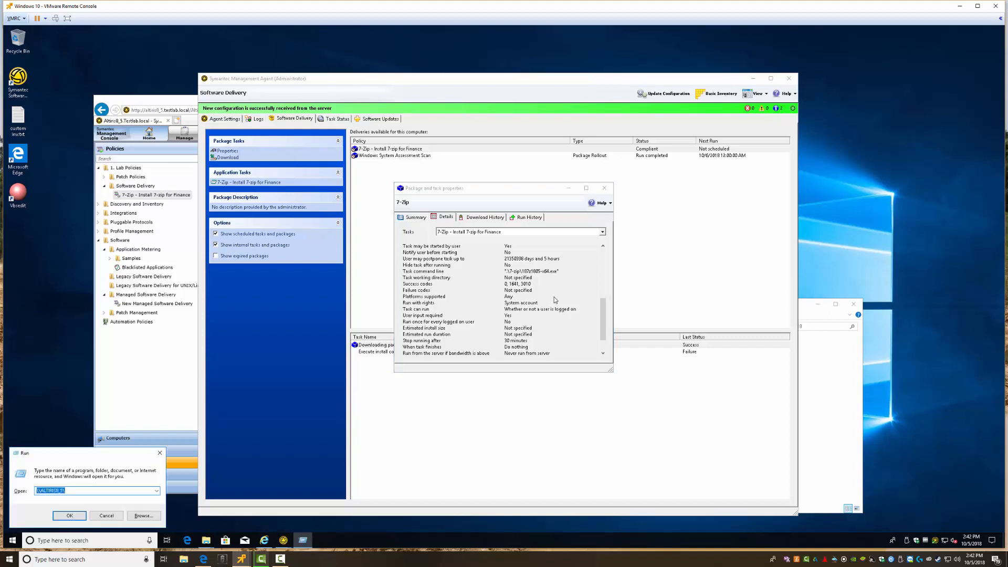
key("Escape")
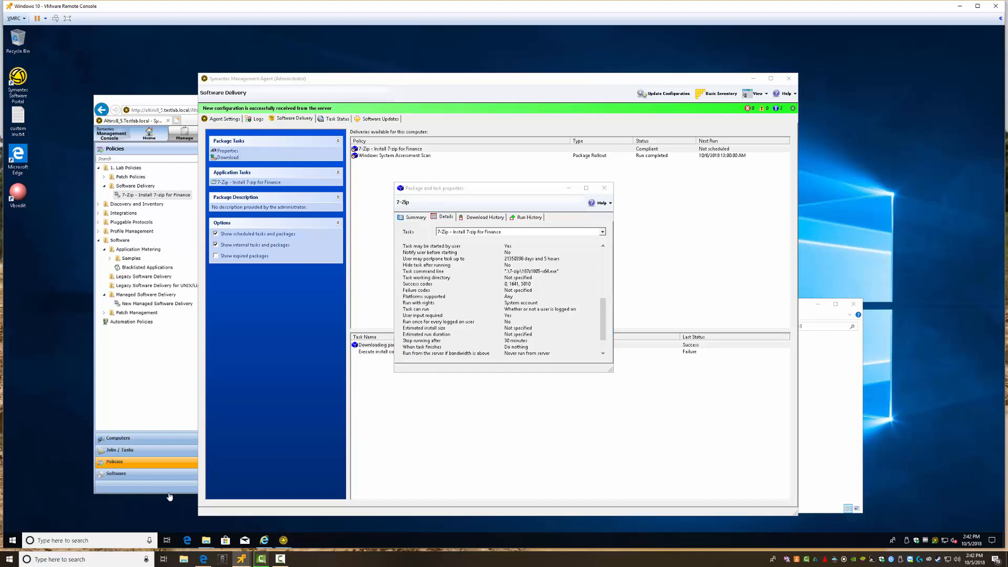
Step: Switch to the File Explorer window of the 7-Zip package, go up to its cache folder and copy the folder path
mouse_move(207, 540)
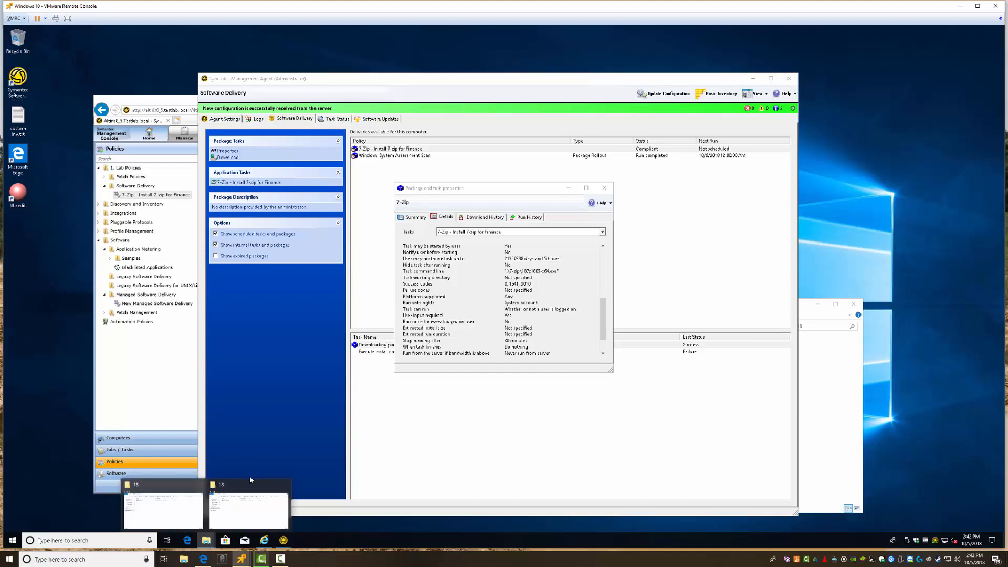
left_click(243, 517)
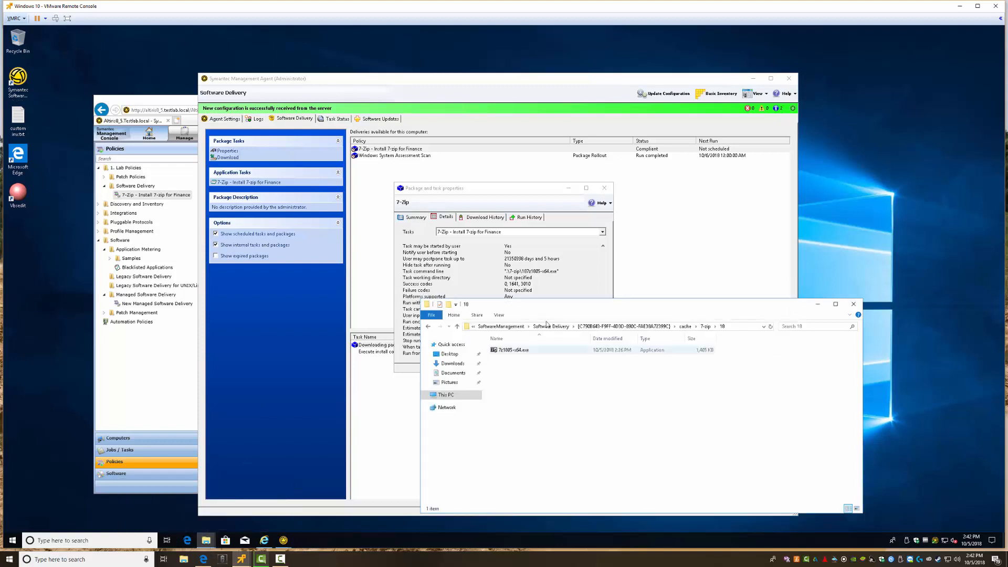
left_click(684, 326)
left_click(739, 327)
key("super+c")
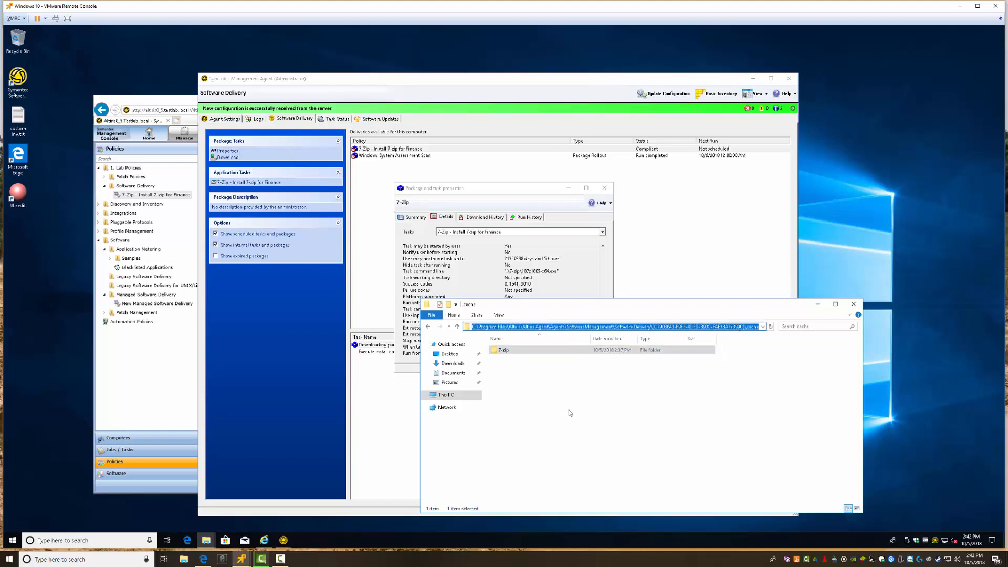
Step: Open a Command Prompt and change its directory with cd /d to the copied cache folder path
key("super+r")
type("cmd")
key("Return")
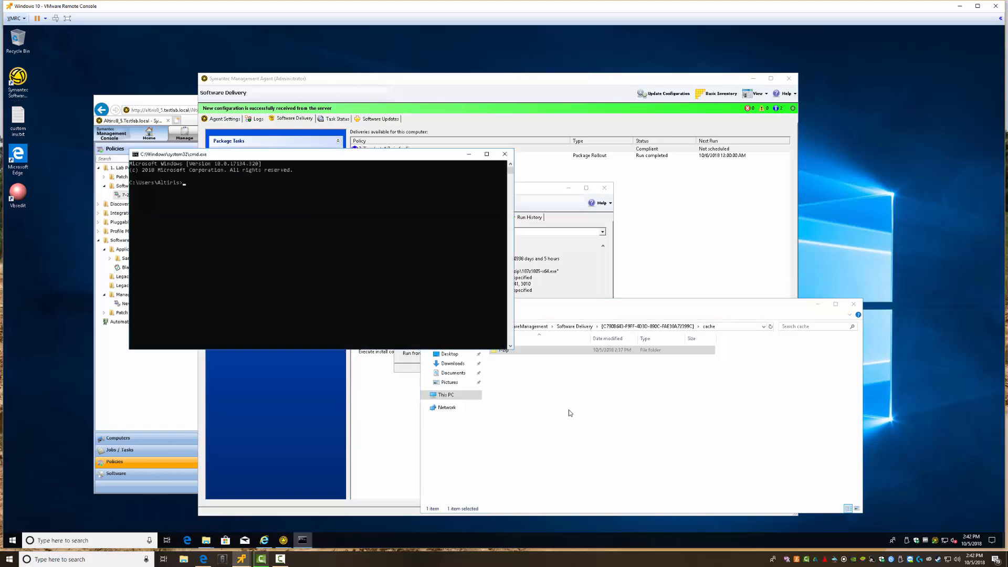
type("cd /d")
right_click(256, 265)
key("Return")
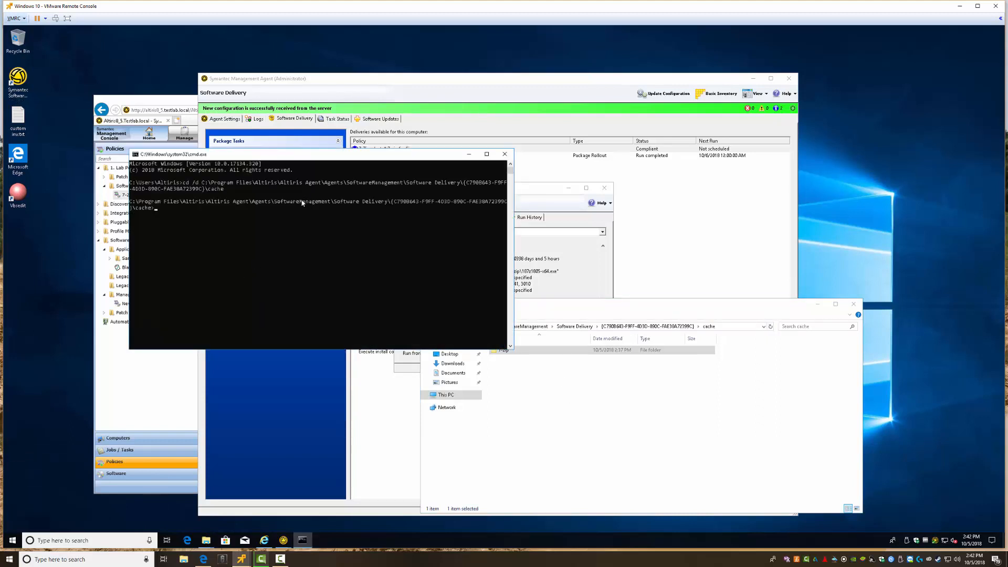
Step: Try to run .\7-zip\187z1805-x64.exe from the cache folder, and again as \7-zip\187z1805-x64.exe
left_click_drag(317, 157, 488, 295)
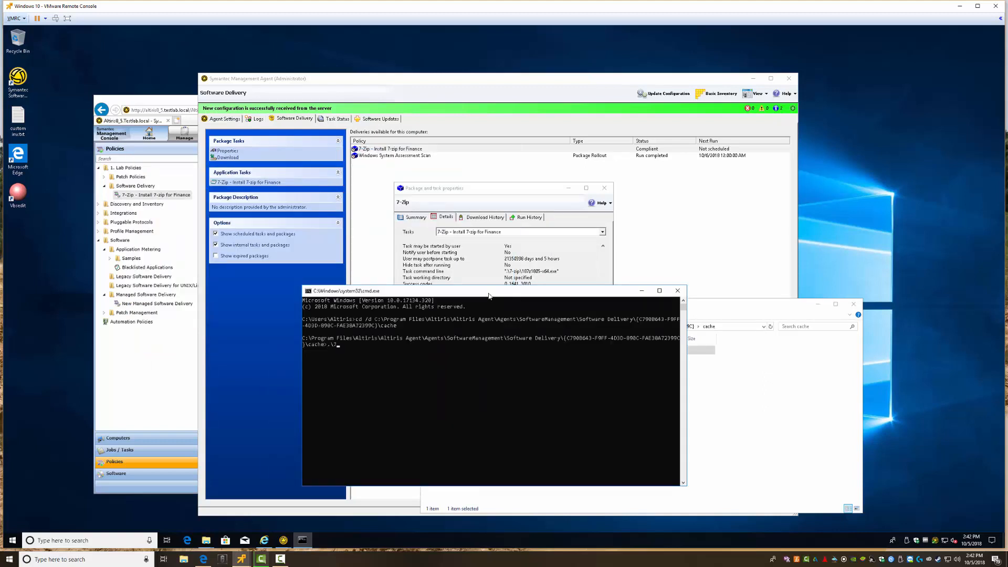
type(".\\7-zip\\187z1805-x")
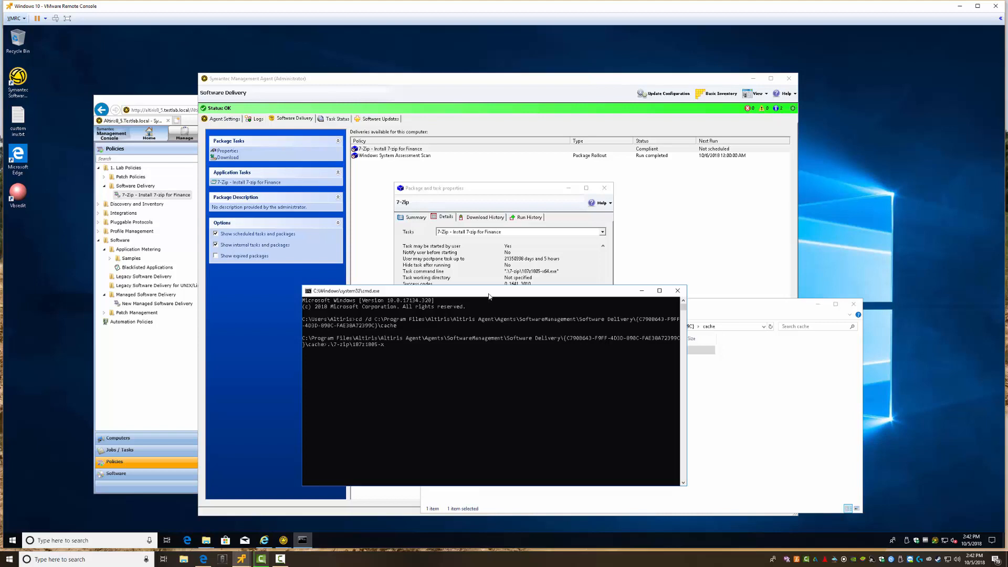
type(".exe")
key("Return")
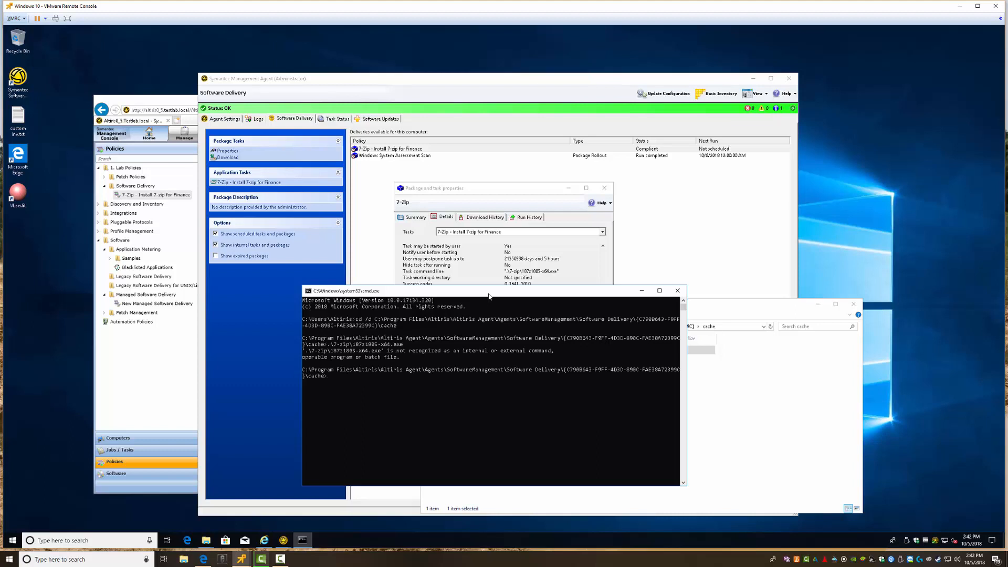
key("Up")
key("BackSpace")
key("Return")
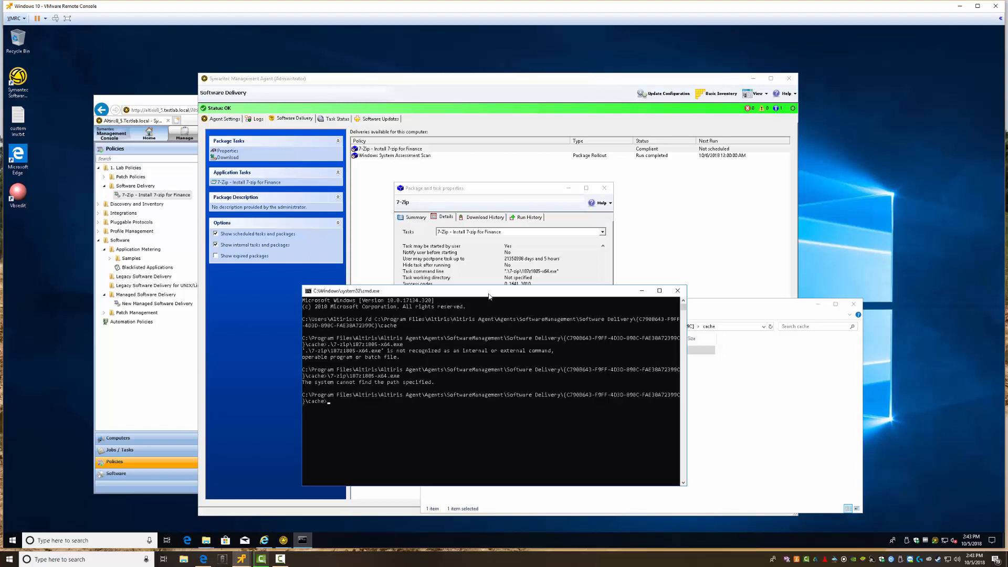
Step: Clear the recalled installer command and list the cache folder's contents with dir
key("Up")
type(".")
key("Delete")
key("Delete")
key("Delete")
key("Delete")
key("Delete")
key("Delete")
key("Delete")
key("Delete")
key("Delete")
key("Delete")
key("Delete")
key("Delete")
key("Delete")
key("Delete")
key("Delete")
key("Delete")
key("Delete")
key("Delete")
key("Delete")
key("Delete")
key("BackSpace")
type("dir")
key("Return")
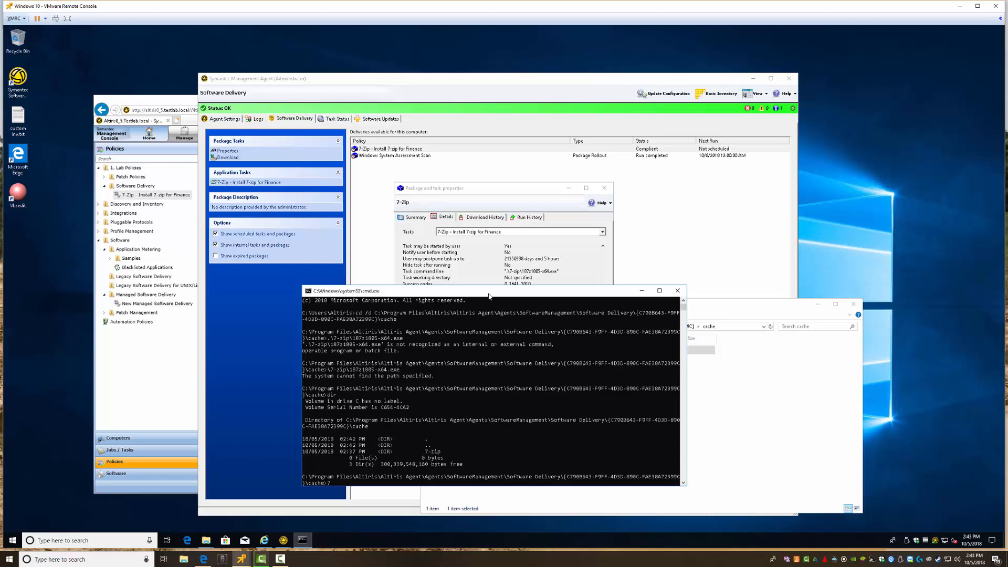
Step: Test-run 7-zip\18\7z1805-x64.exe from the cache folder, cancel the 7-Zip setup and recall the command at the prompt
type("7-zip")
type("\\18")
type("\\")
key("Tab")
key("Return")
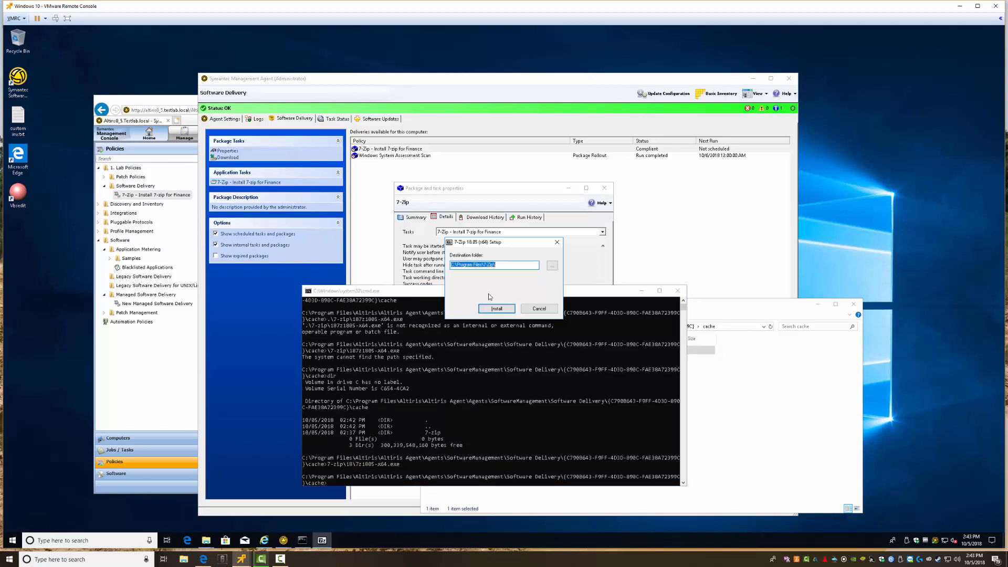
left_click(538, 309)
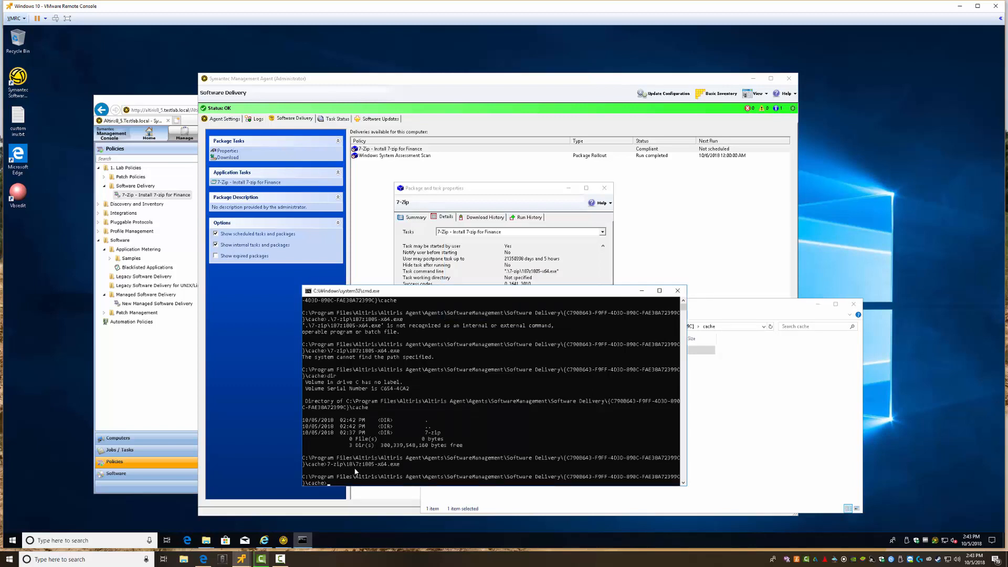
key("Up")
Step: Close the agent's package properties and open the package settings of the 7-Zip software release in the Symantec Management Console
left_click(605, 190)
left_click(181, 337)
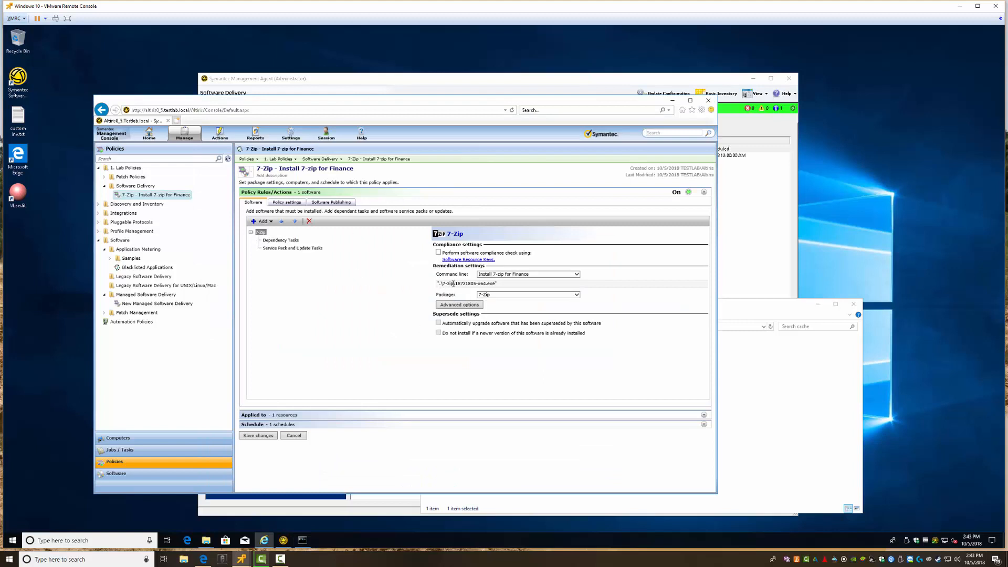
left_click(168, 475)
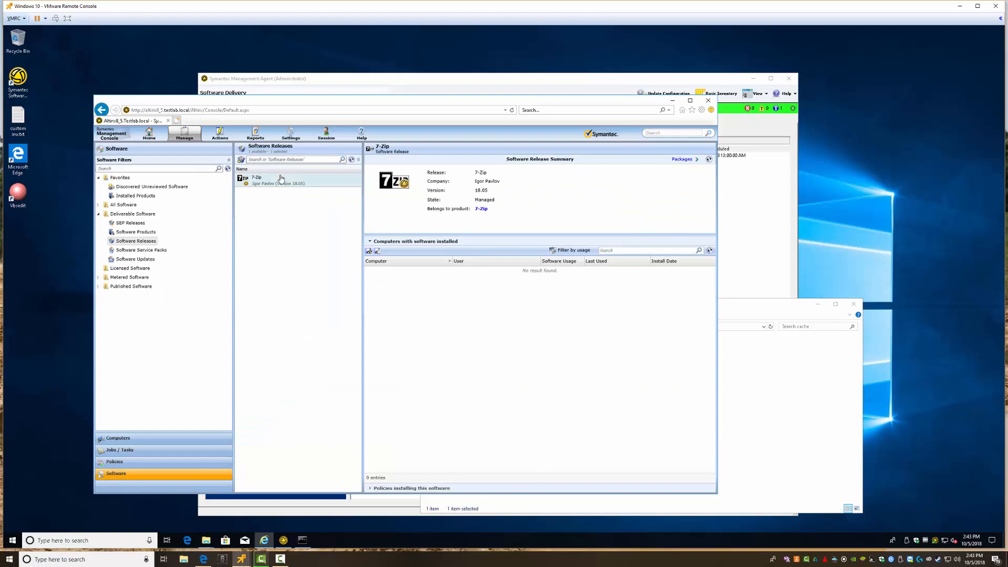
right_click(272, 181)
mouse_move(300, 241)
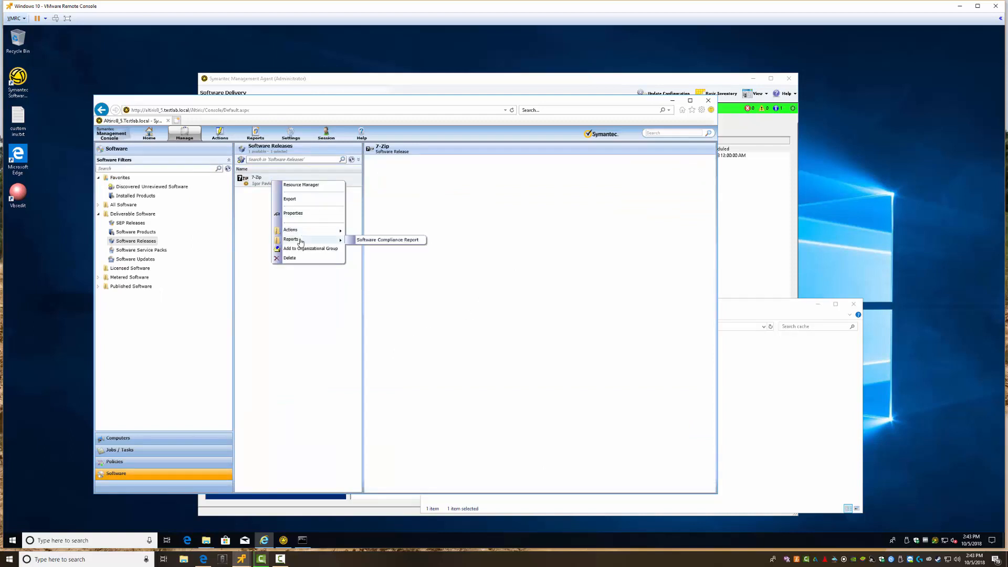
left_click(383, 266)
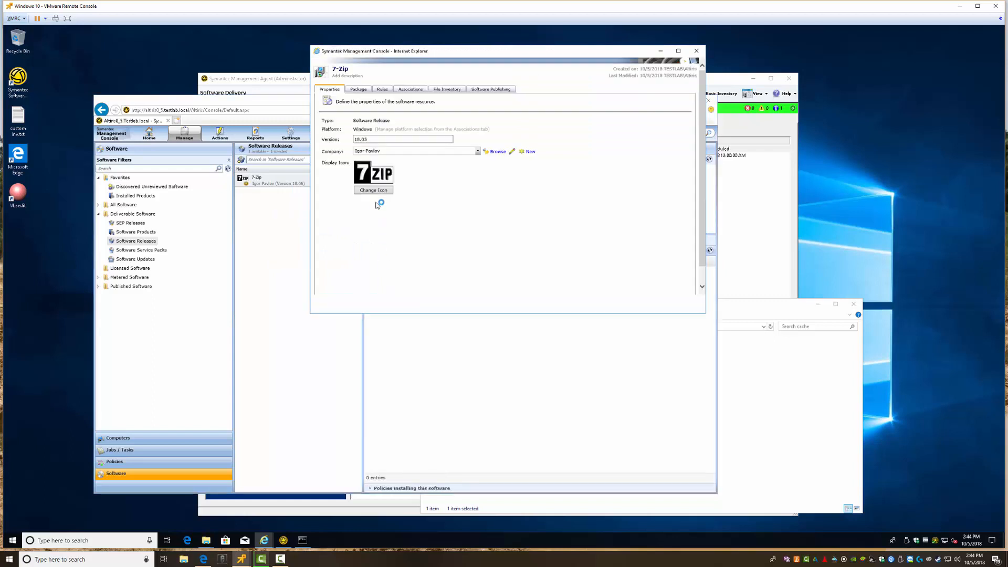
left_click(358, 90)
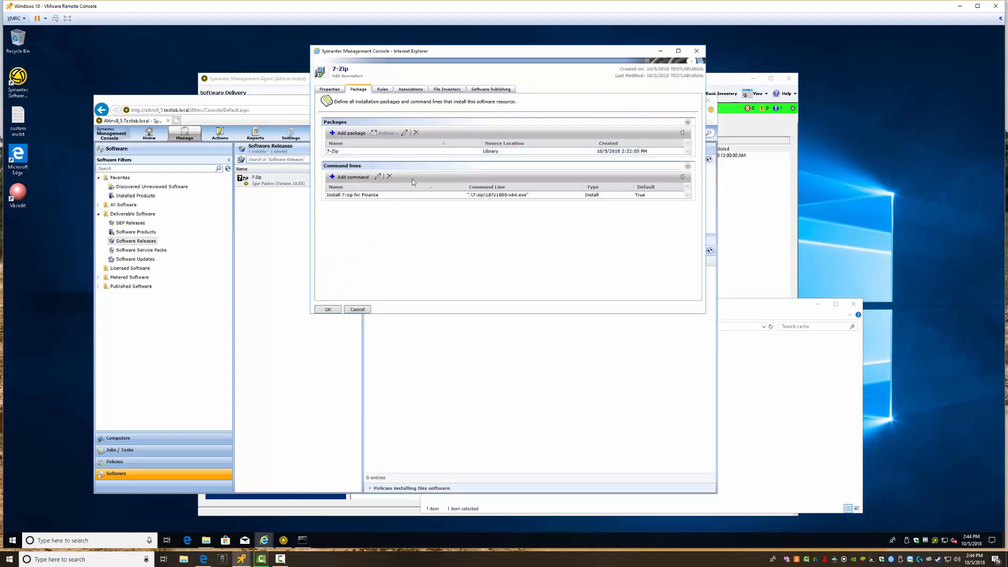
Step: Change the Install 7-zip for Finance command line to "7-zip\187z1805-x64.exe" /q and save the software release
left_click(388, 195)
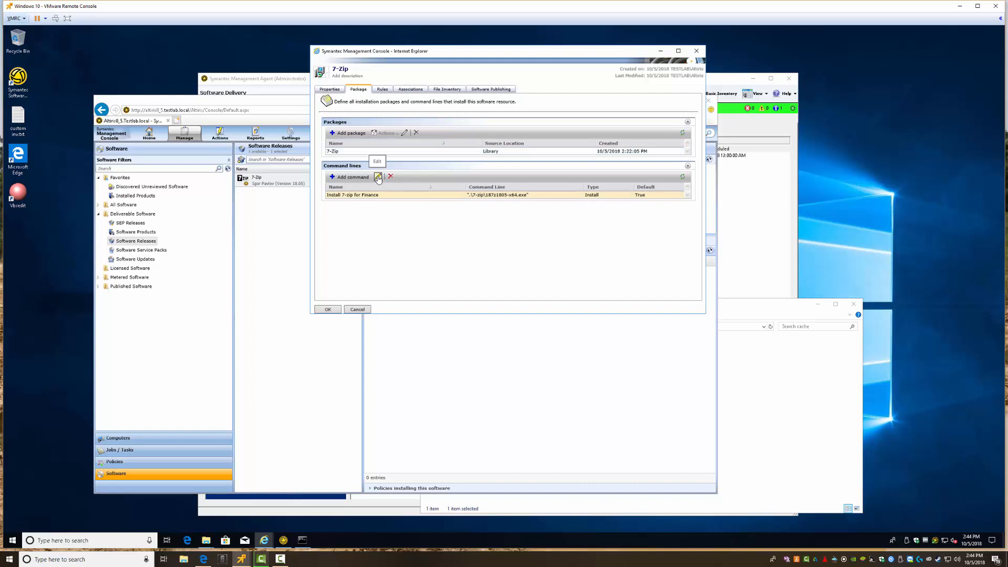
left_click(377, 177)
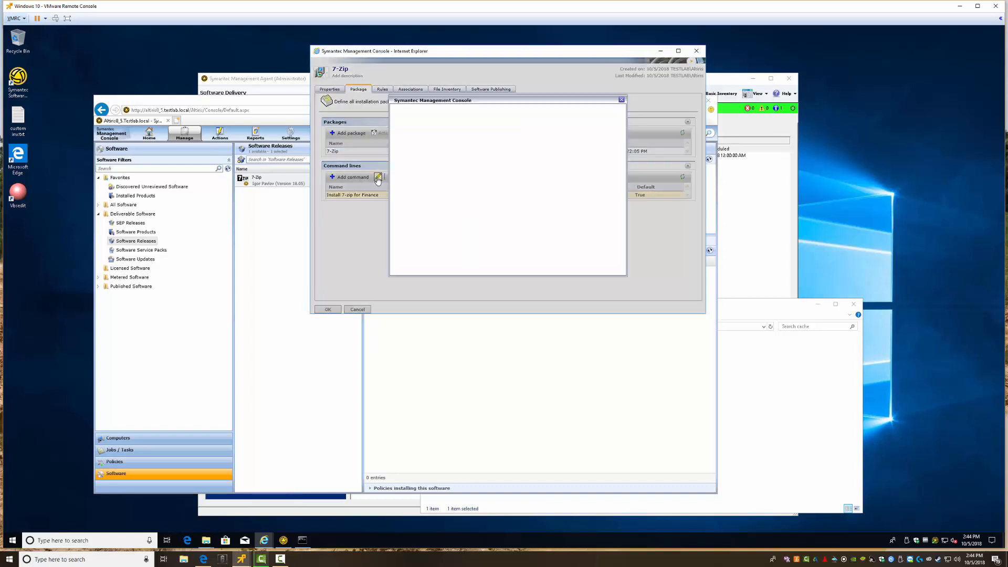
left_click(447, 196)
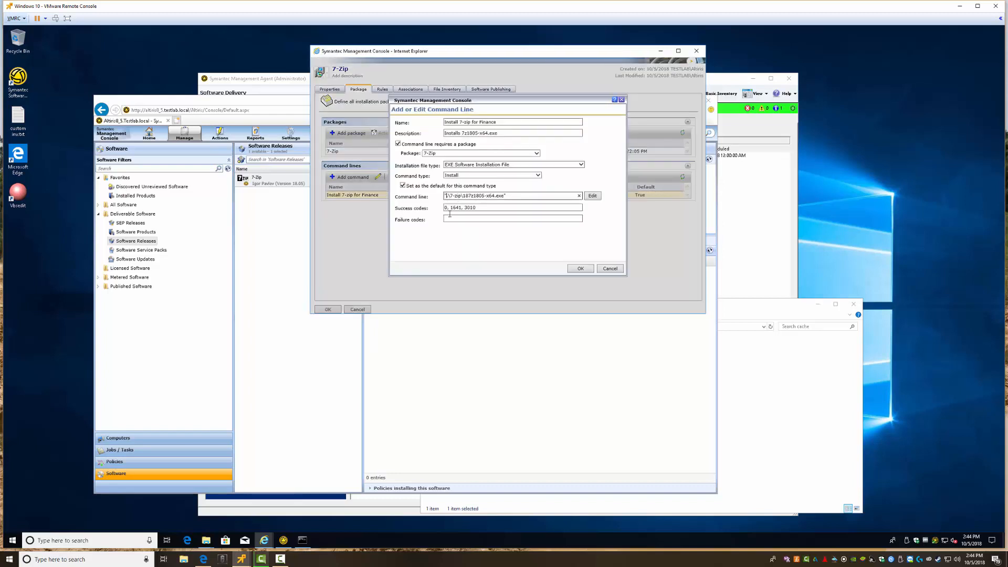
key("Delete")
key("Delete")
left_click(577, 269)
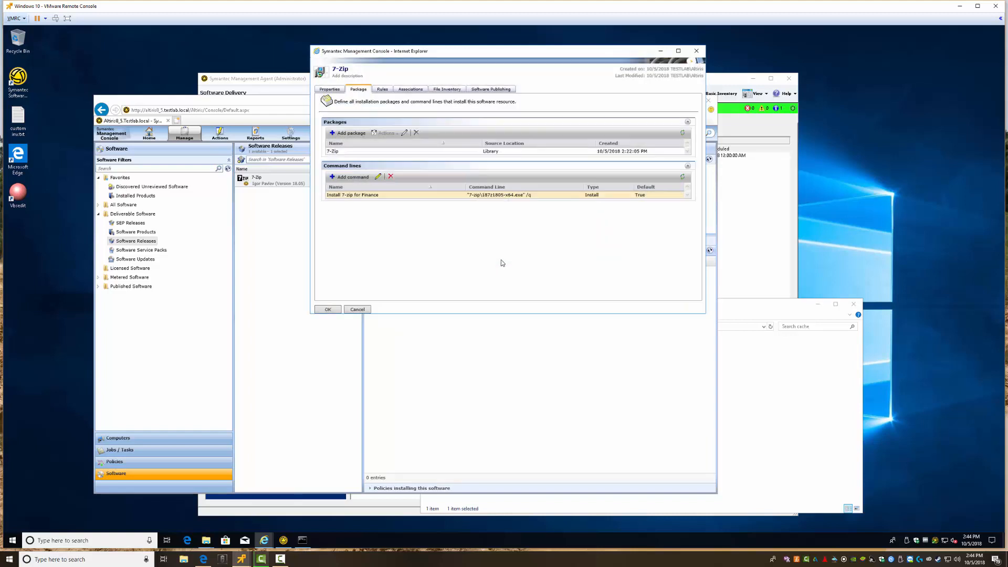
left_click(329, 309)
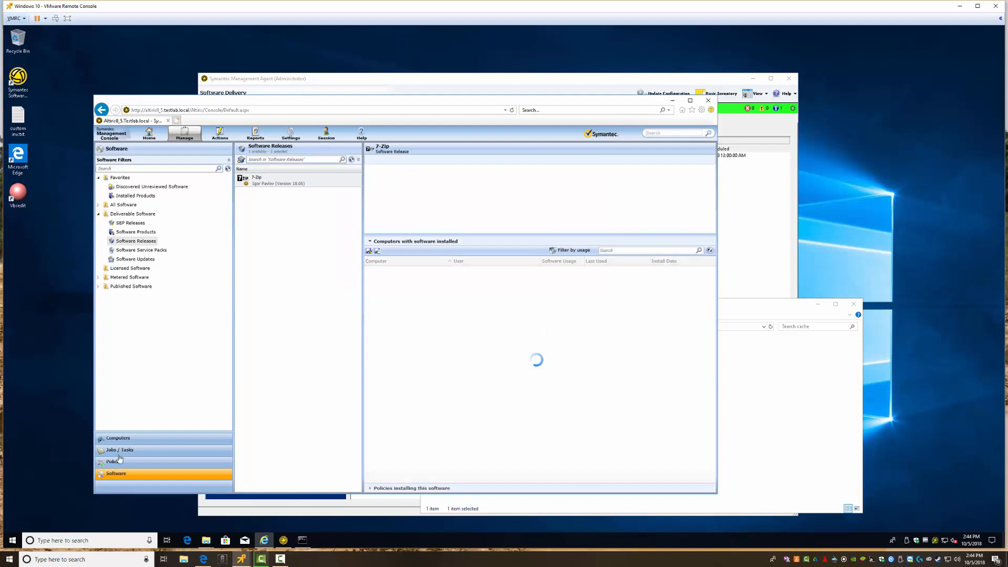
Step: Switch to the Symantec Management Agent, update its configuration and rerun the 7-Zip - Install 7-zip for Finance task
left_click(269, 503)
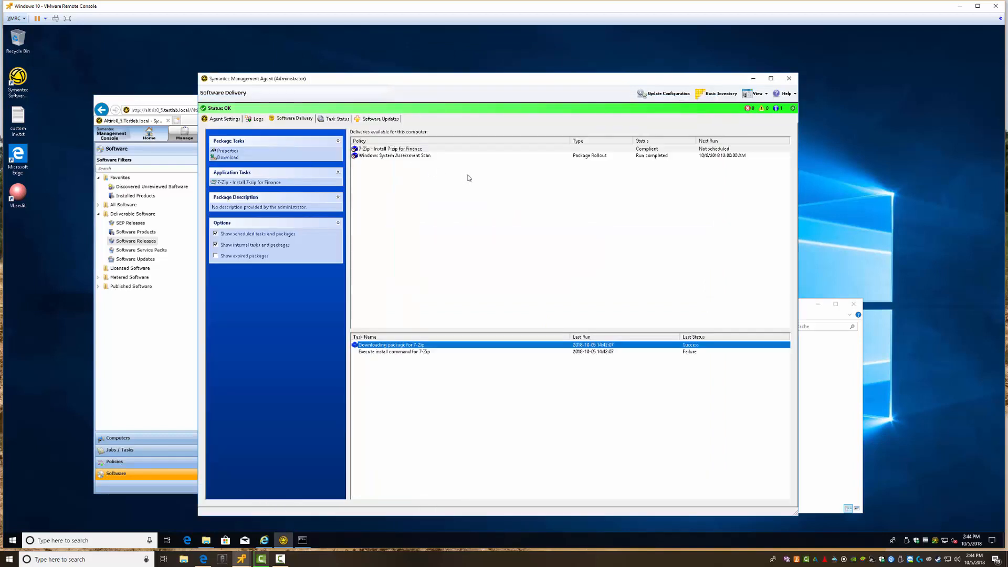
left_click(663, 93)
left_click(226, 183)
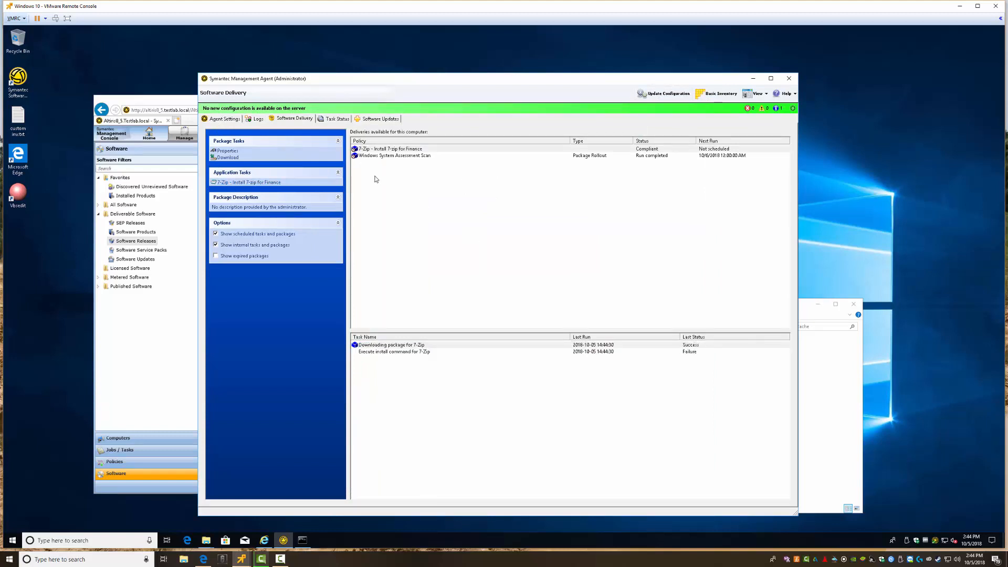
Step: Return to the console's policies, and check the task command line in the agent's 7-Zip package details
left_click(129, 240)
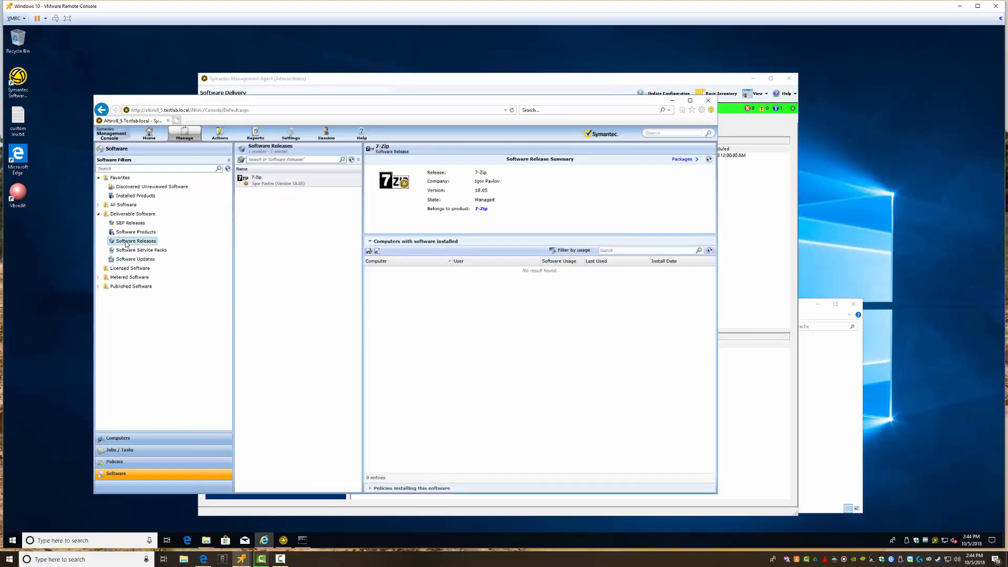
left_click(115, 463)
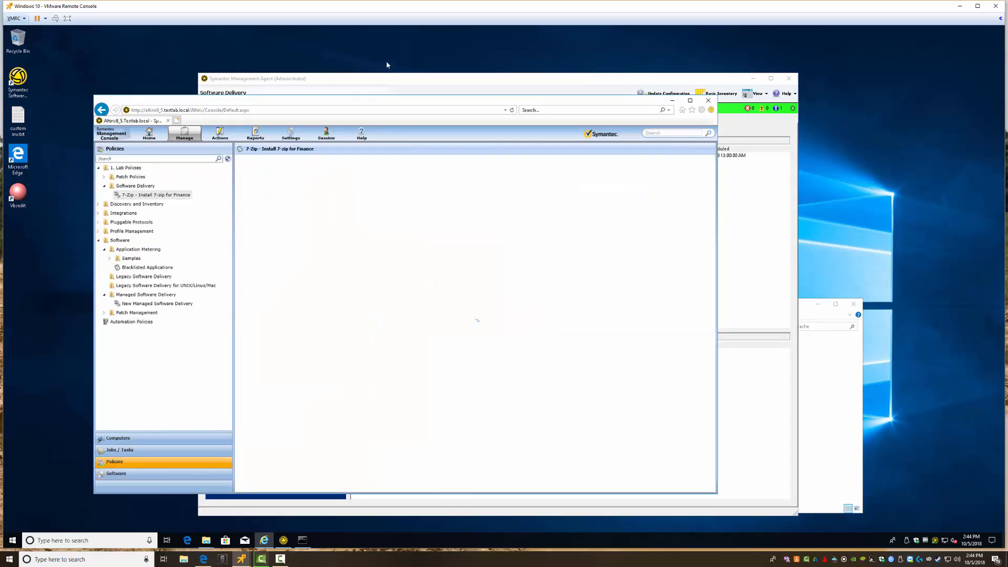
left_click(370, 79)
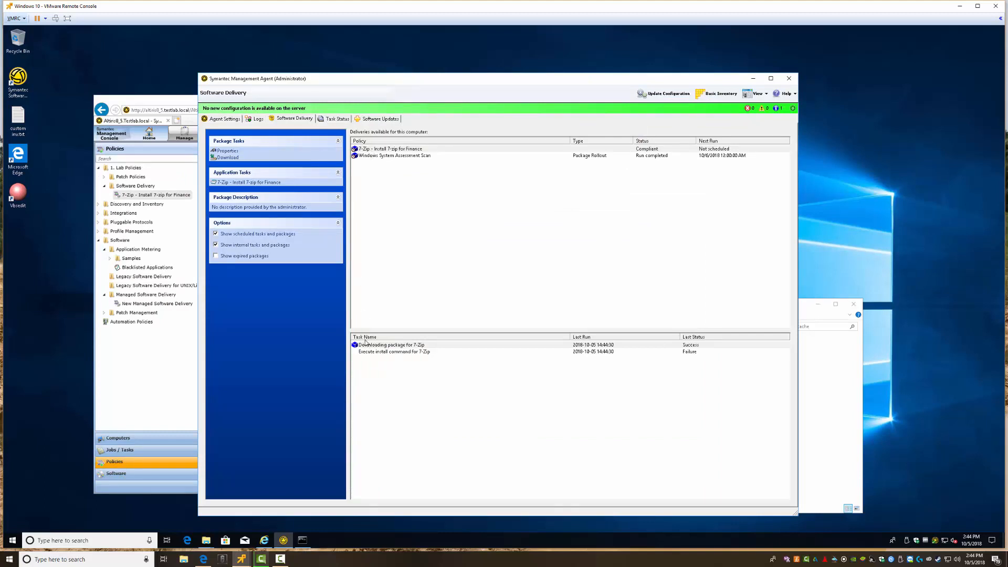
double_click(381, 347)
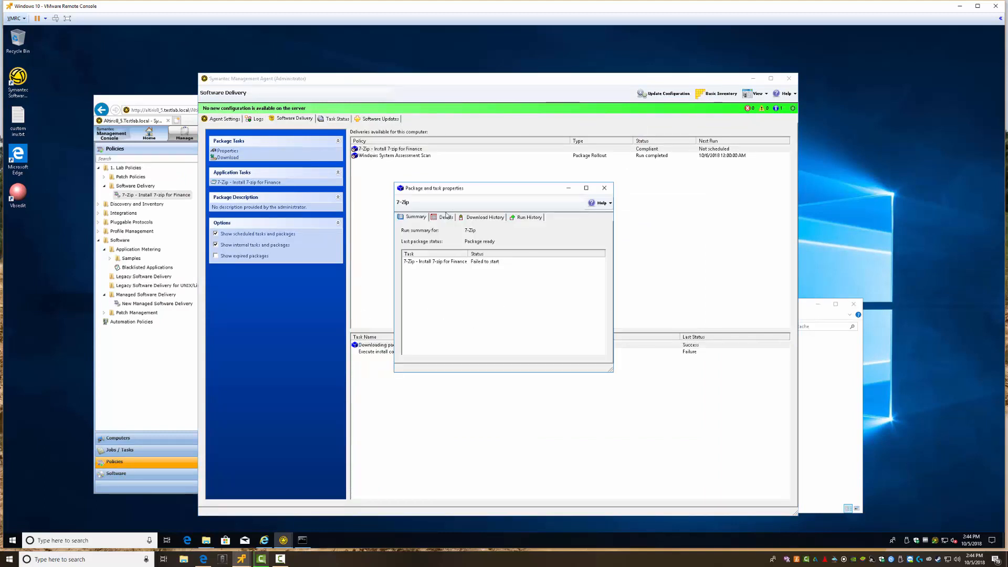
left_click(445, 216)
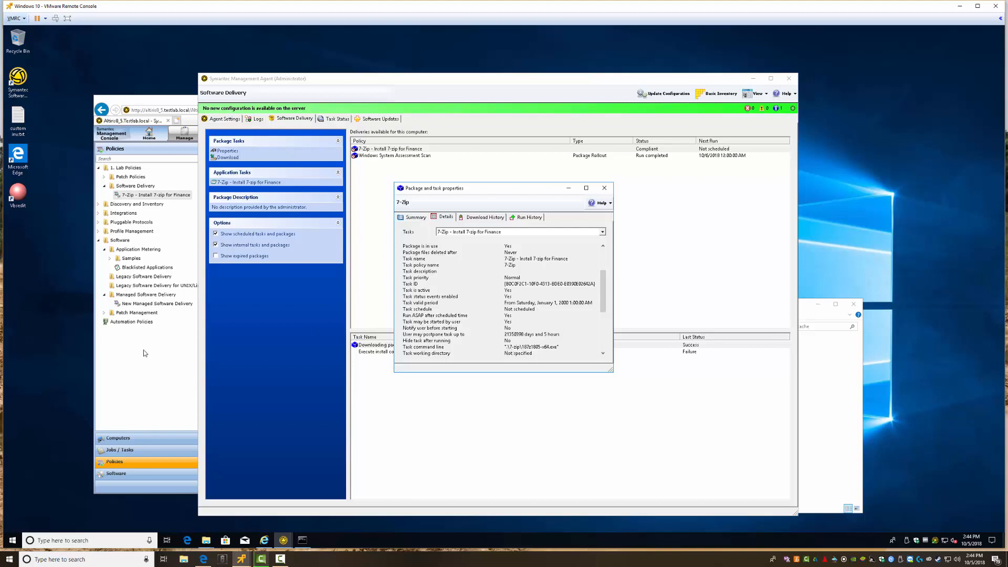
Step: Disable the 7-Zip - Install 7-zip for Finance policy in the console and update the agent's configuration
left_click(170, 194)
right_click(156, 199)
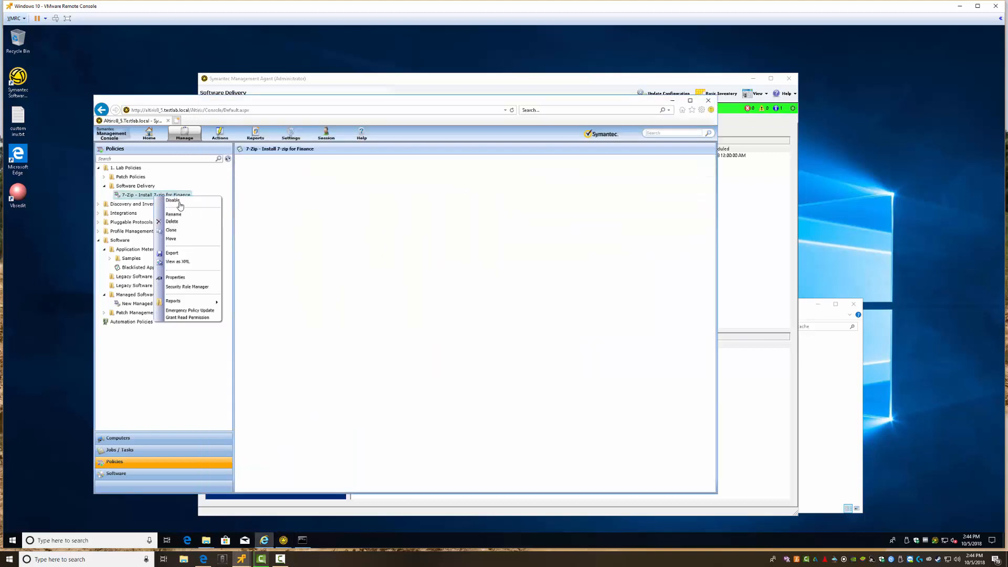
left_click(173, 201)
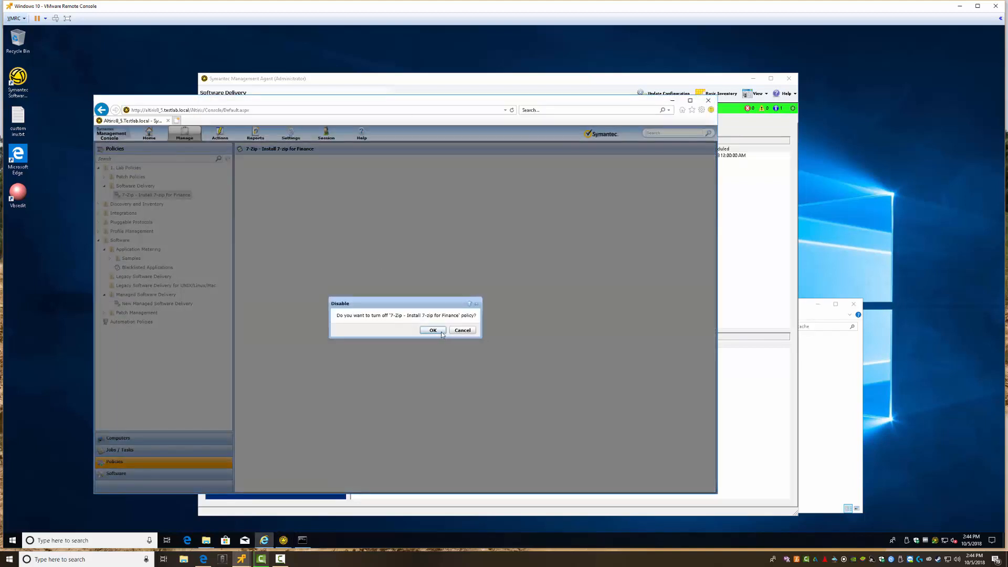
left_click(440, 332)
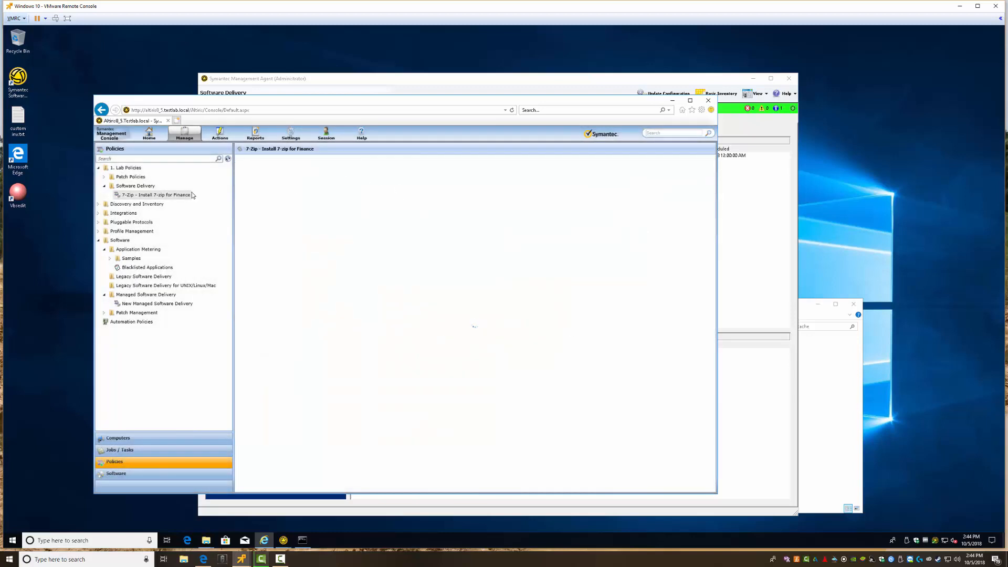
left_click(512, 83)
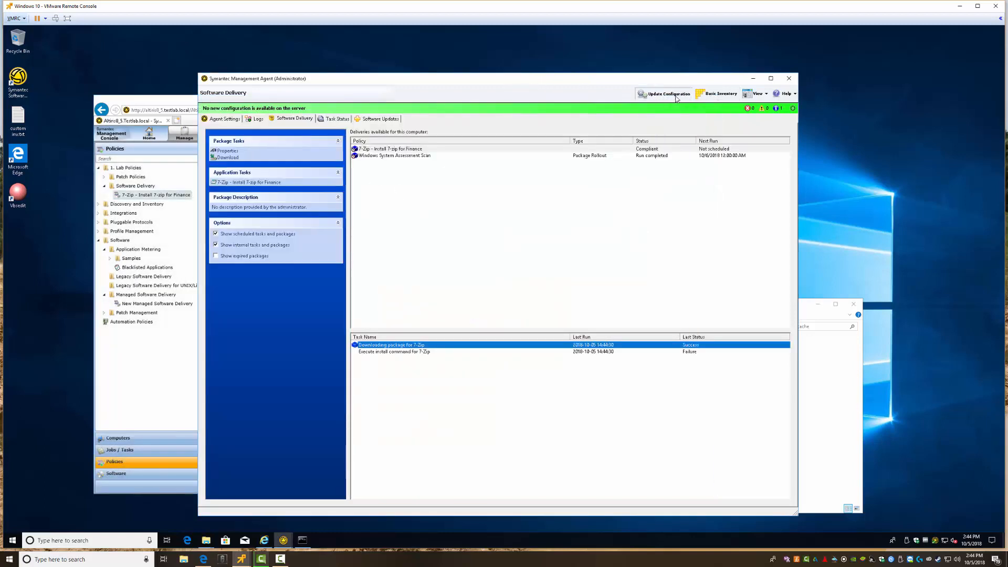
left_click(664, 93)
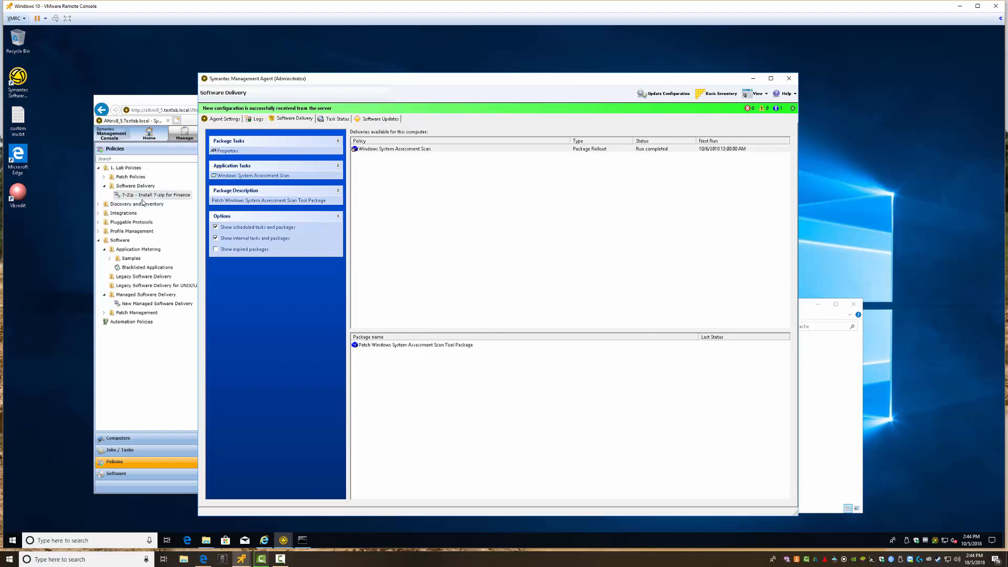
Step: Switch back to the console and enable the 7-Zip - Install 7-zip for Finance policy again
left_click(163, 205)
right_click(158, 195)
left_click(195, 199)
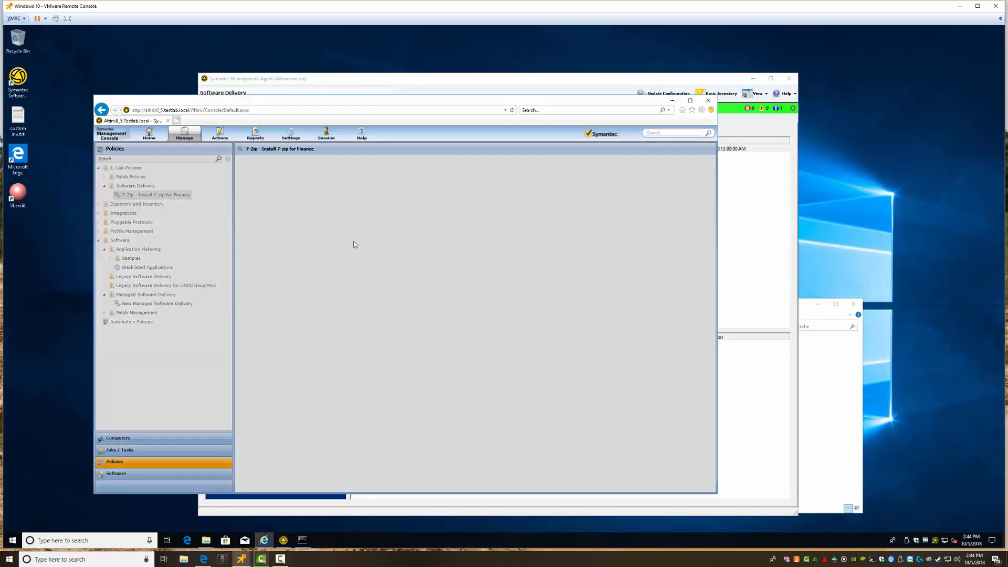
left_click(433, 330)
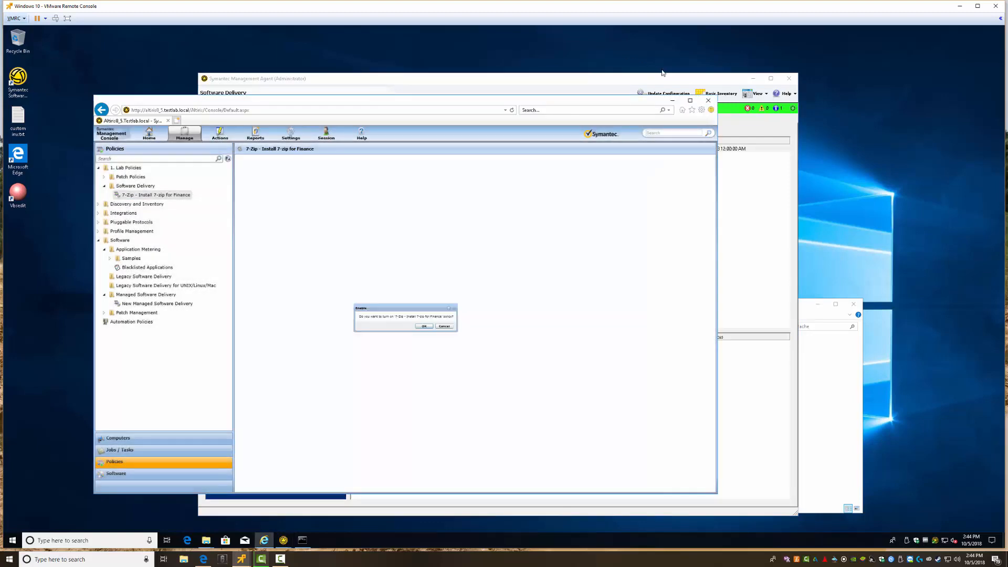
Step: Update the agent's configuration again and run the 7-Zip - Install 7-zip for Finance task
left_click(665, 93)
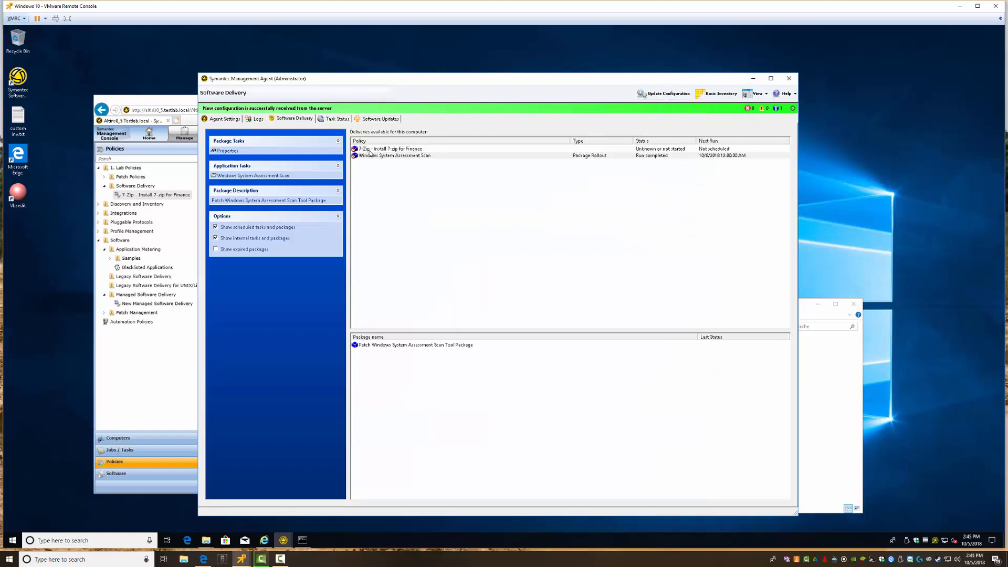
left_click(265, 185)
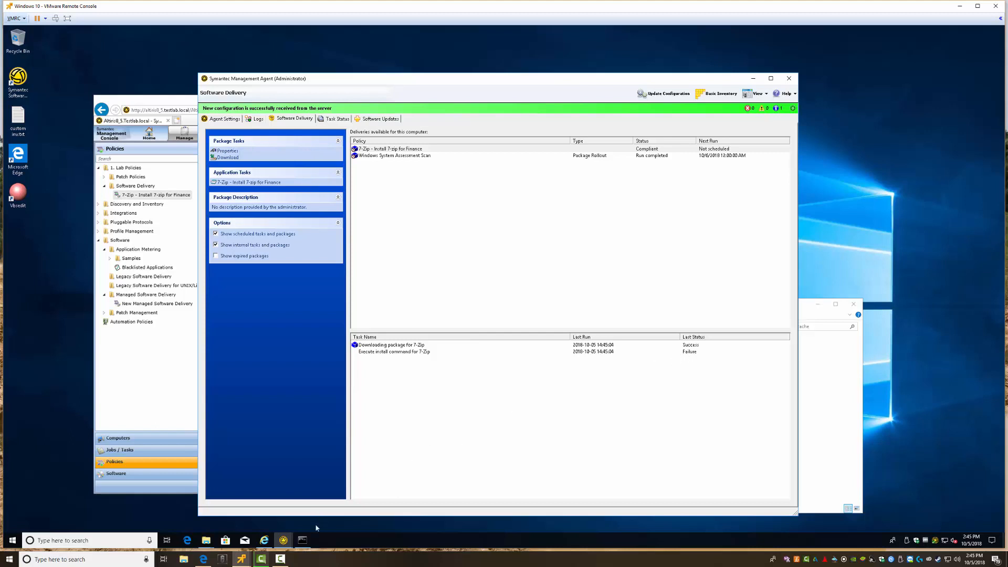
Step: Switch to the Command Prompt, test the recalled installer command with the /q switch and cancel the 7-Zip setup
left_click(302, 540)
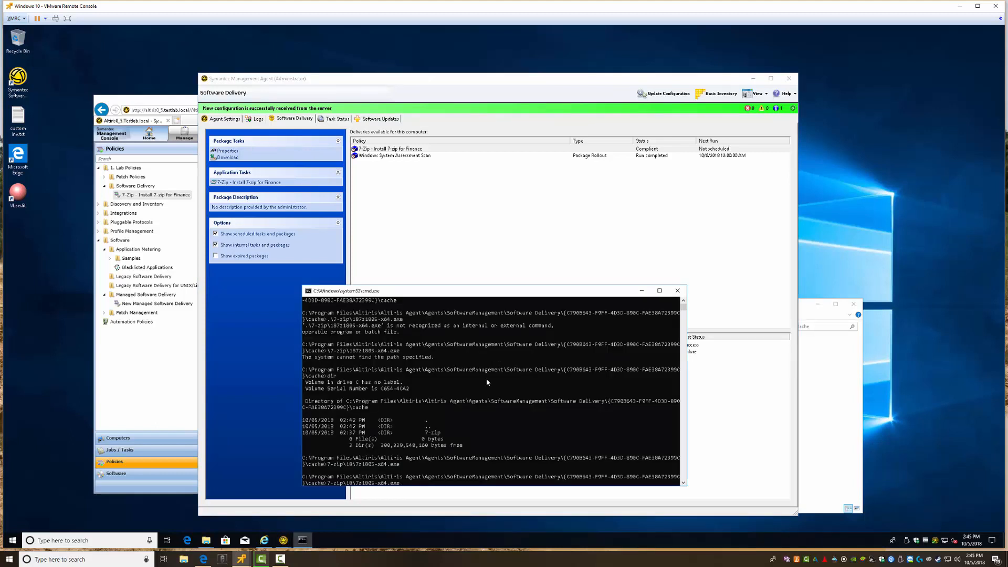
type("q")
key("Return")
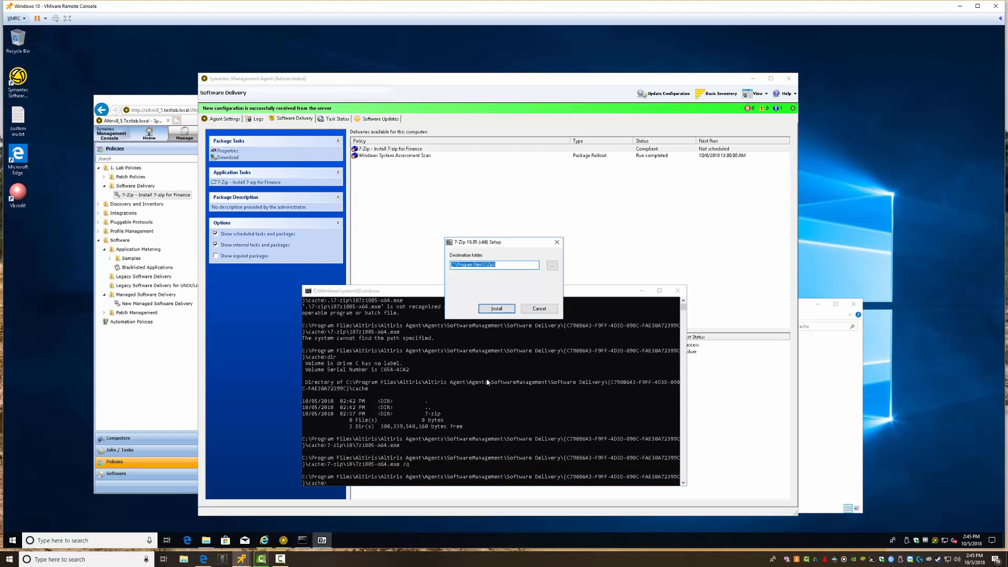
key("Escape")
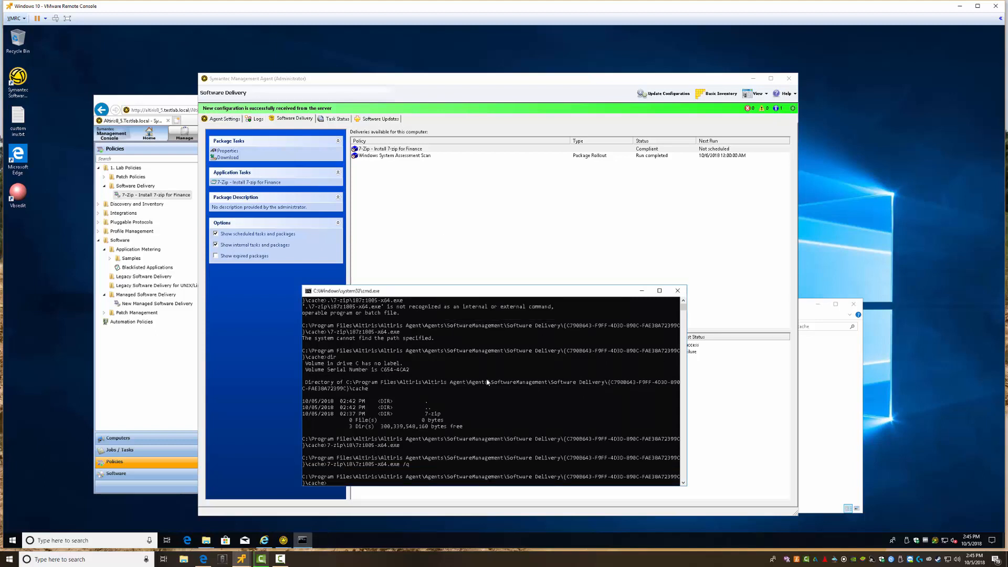
Step: Try to display the installer's command-line help with the /? switch and cancel the 7-Zip setup
key("Up")
type("?")
key("Return")
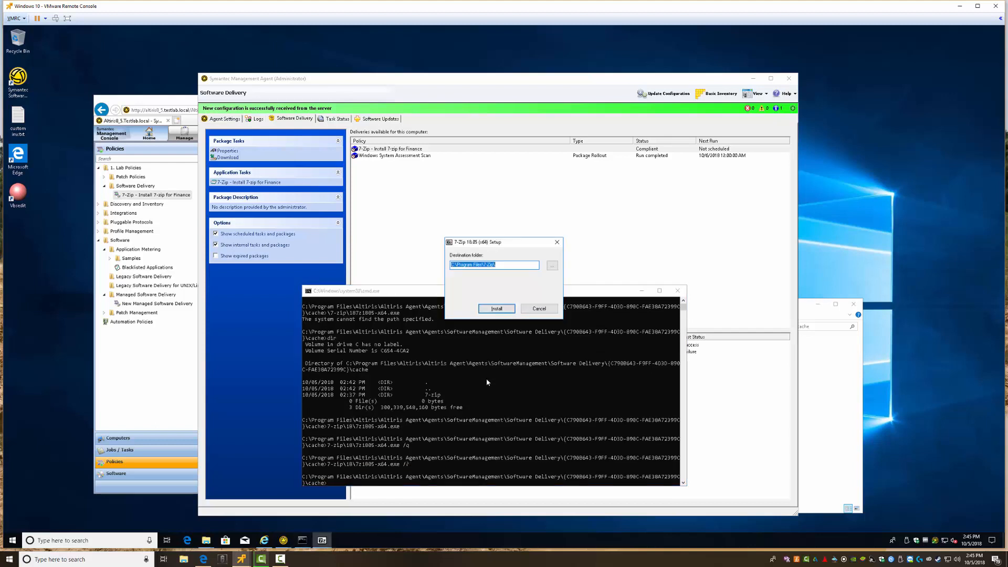
left_click(540, 308)
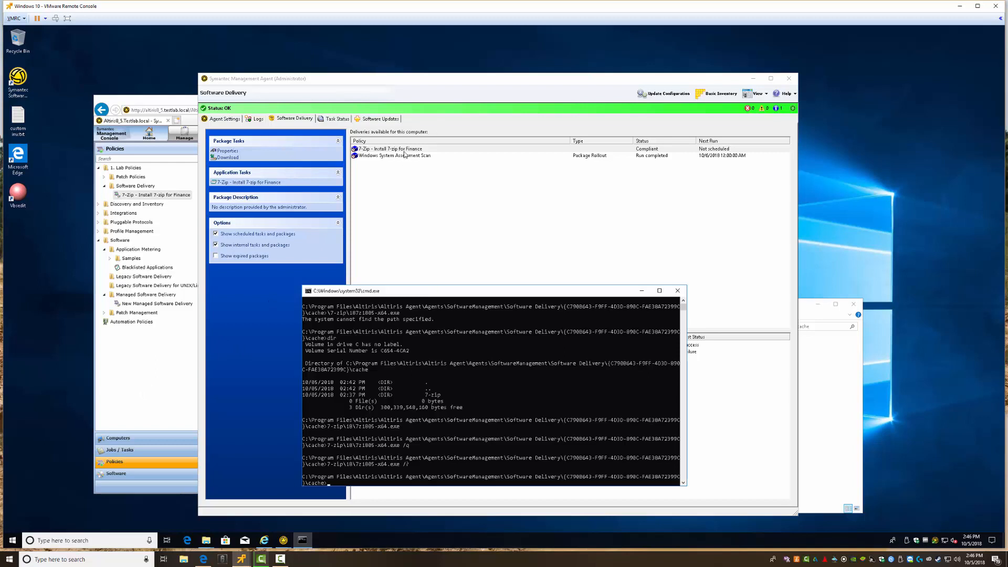
Step: Switch back to the management console and open the 7-Zip software release for editing
left_click(107, 387)
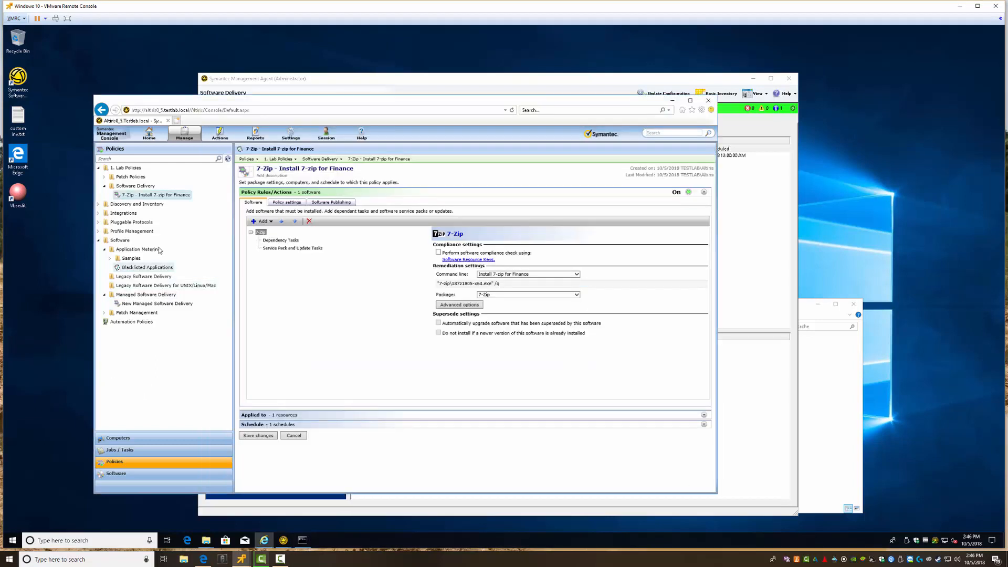
left_click(127, 475)
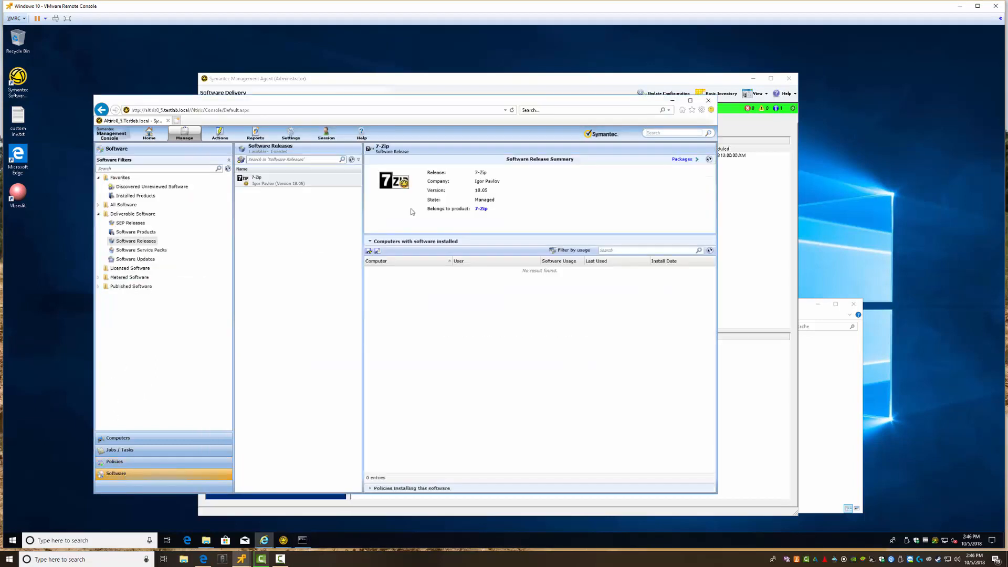
right_click(267, 187)
mouse_move(303, 232)
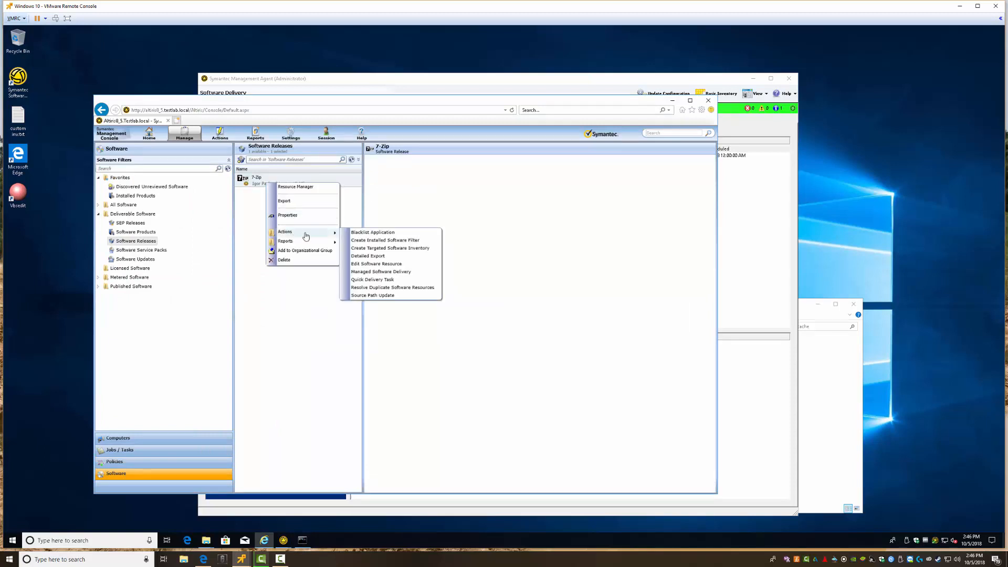
left_click(388, 264)
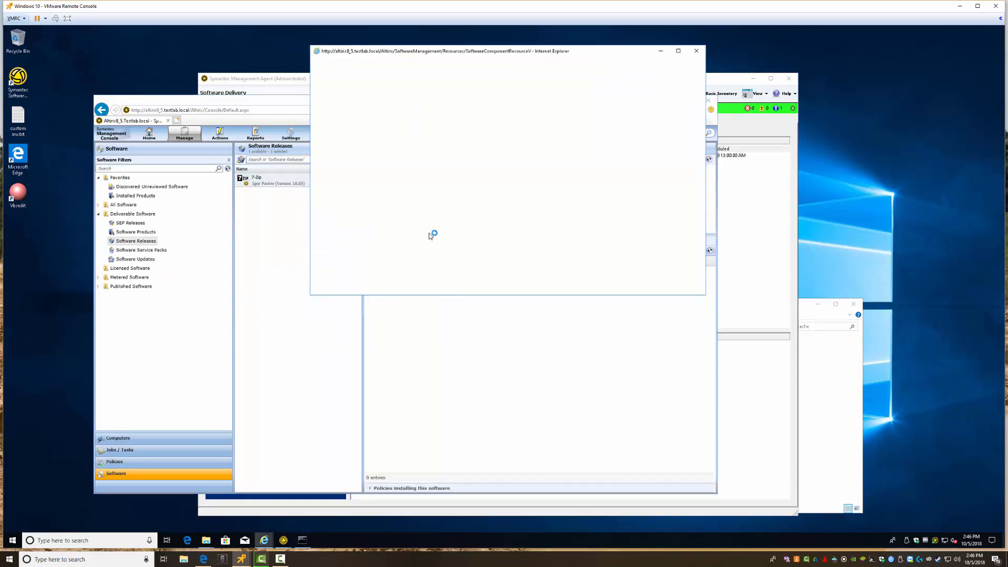
Step: Change the silent switch of the Install 7-zip for Finance command line to /s and save the software resource
left_click(359, 89)
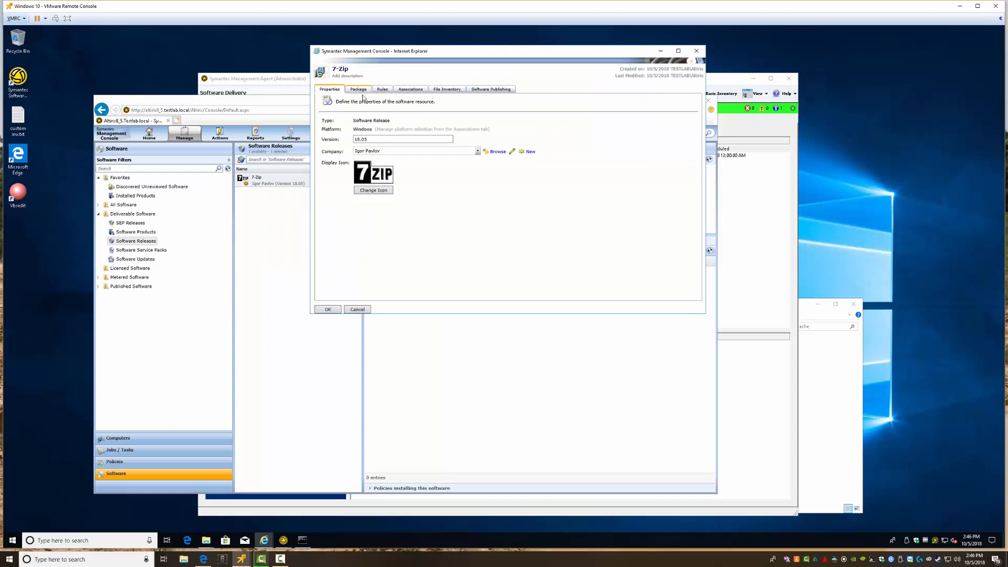
left_click(362, 195)
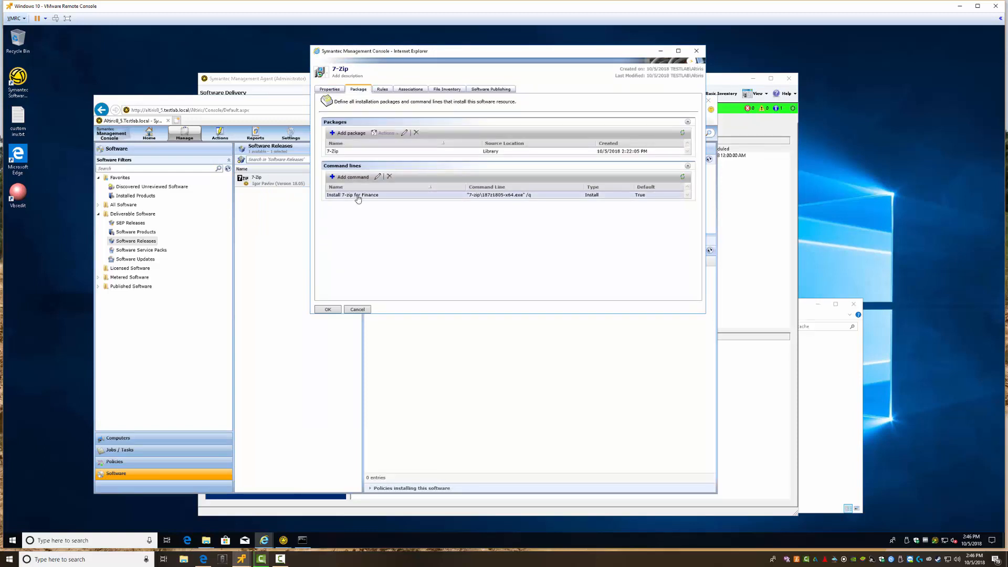
left_click(377, 176)
left_click(514, 195)
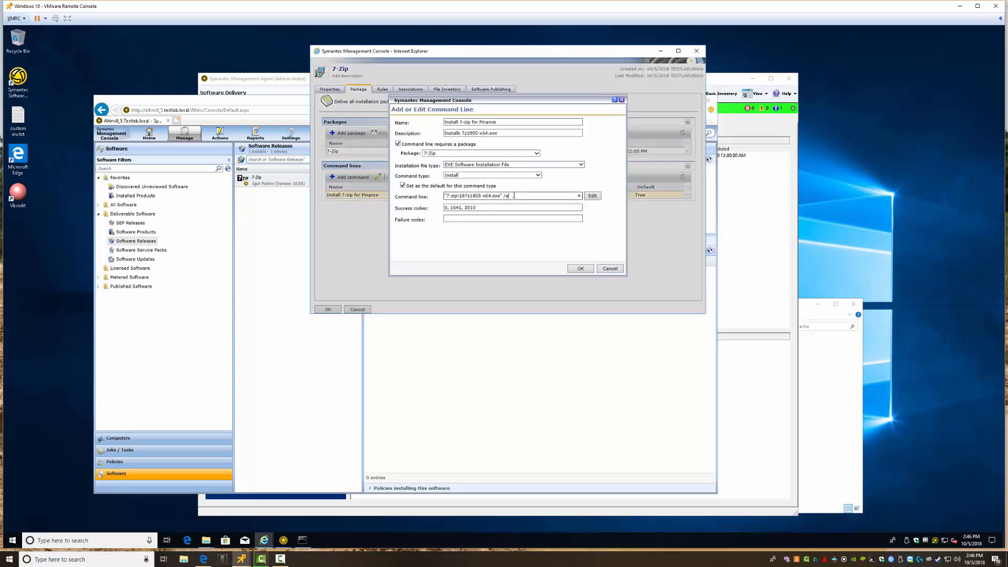
left_click(577, 269)
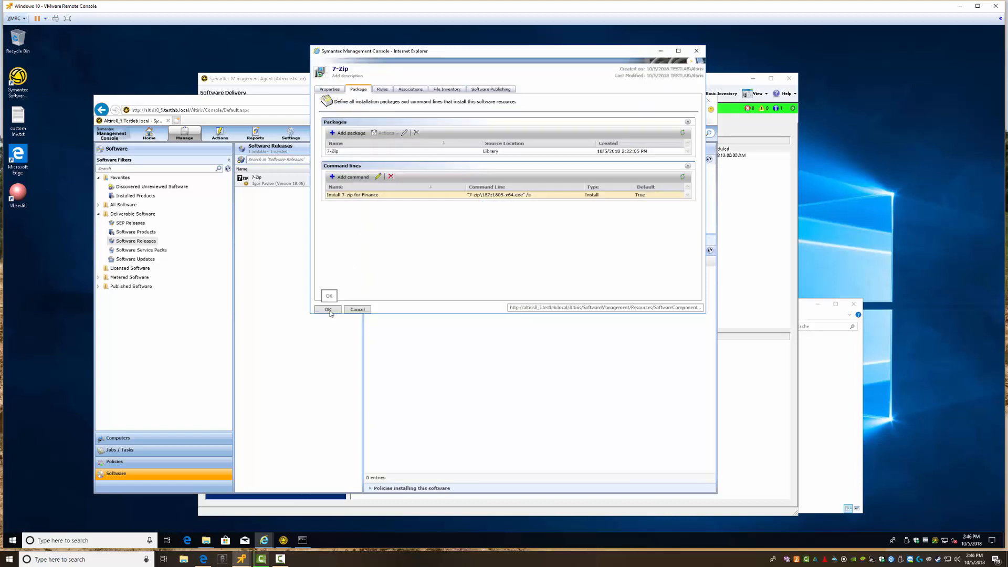
left_click(328, 309)
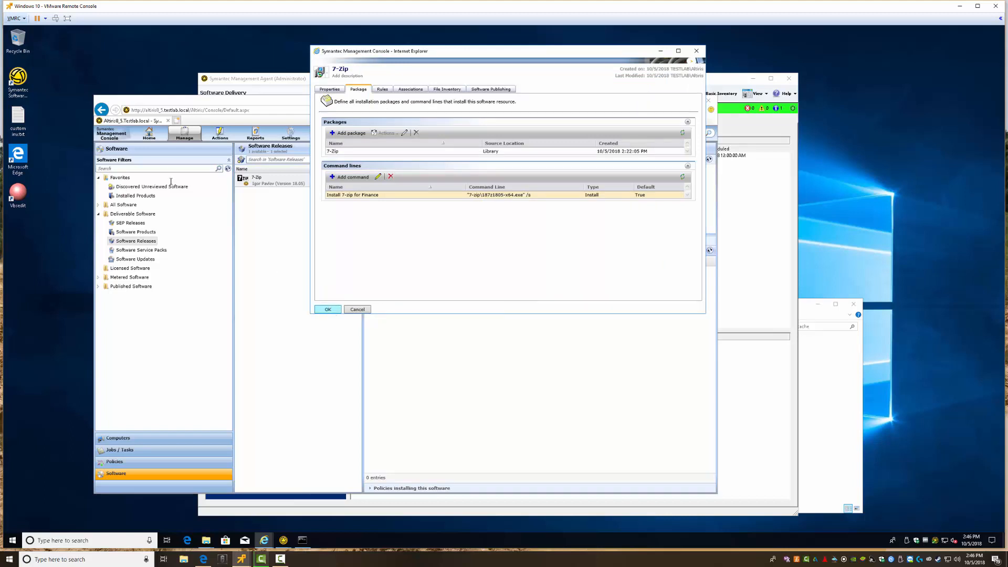
Step: Return to the policies and turn off the 7-Zip - Install 7-zip for Finance policy
left_click(115, 462)
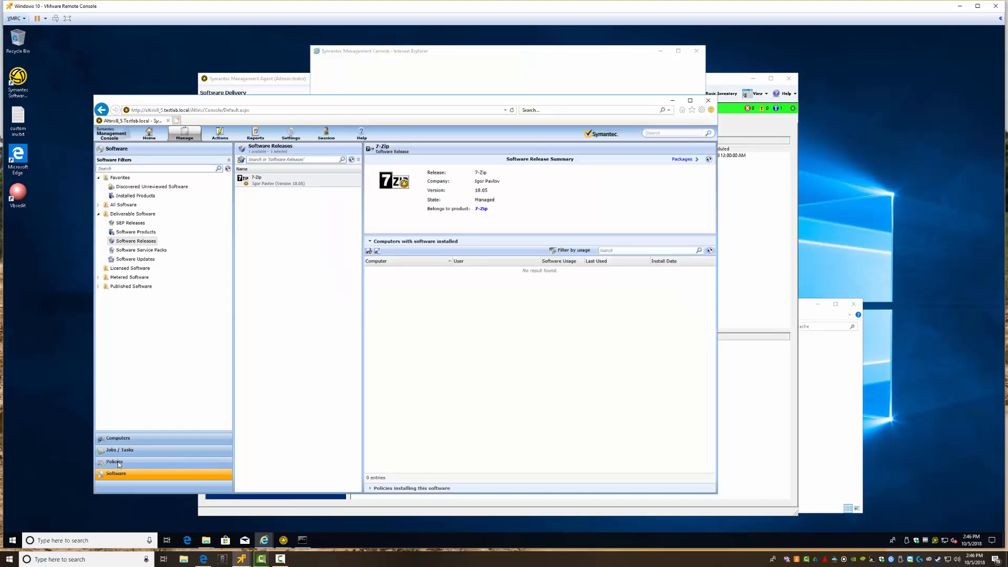
right_click(141, 193)
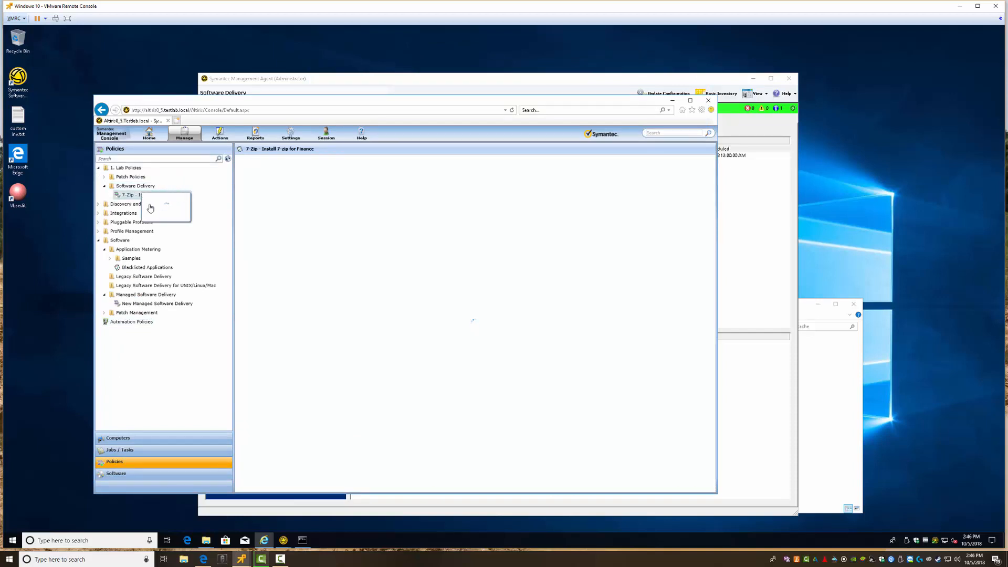
left_click(157, 200)
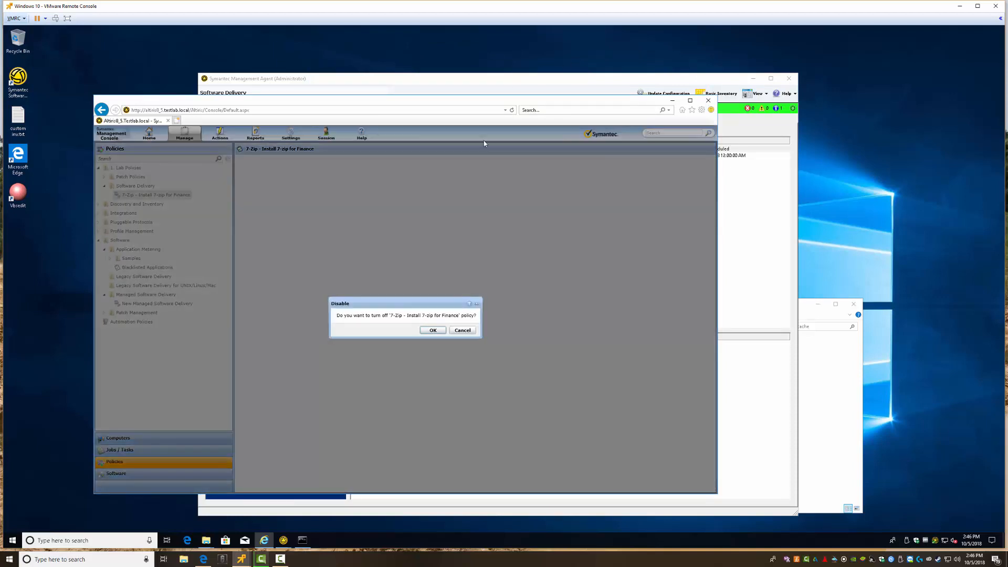
left_click(432, 330)
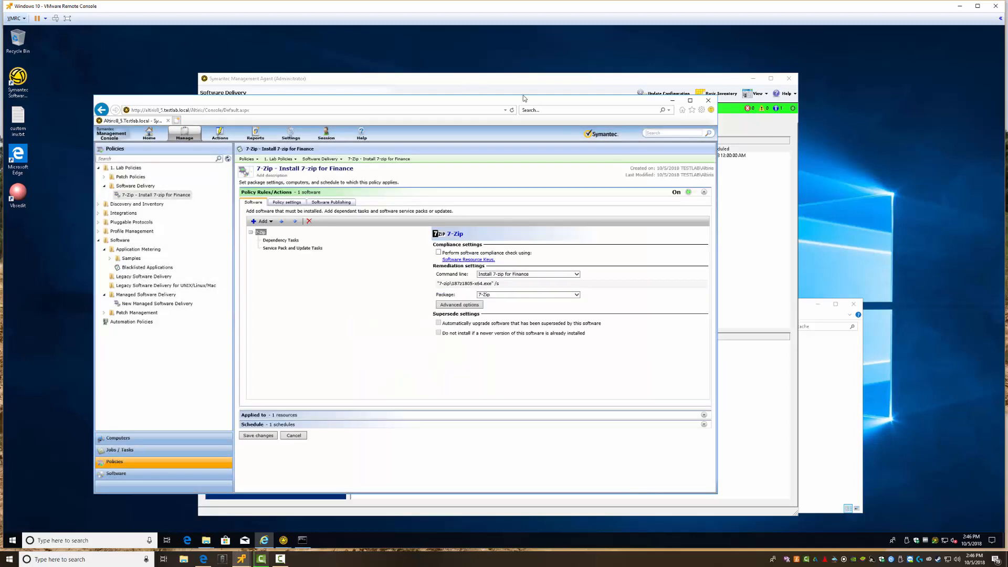
Step: Refresh the agent's configuration before and after enabling the "7-Zip - Install 7-zip for Finance" policy
left_click(662, 99)
left_click(661, 98)
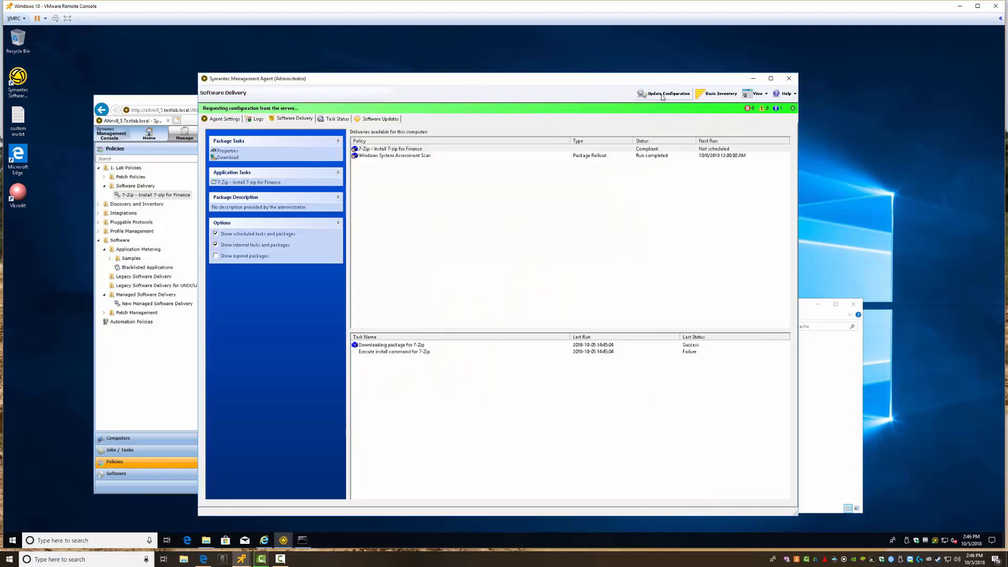
left_click(145, 198)
right_click(156, 196)
left_click(186, 211)
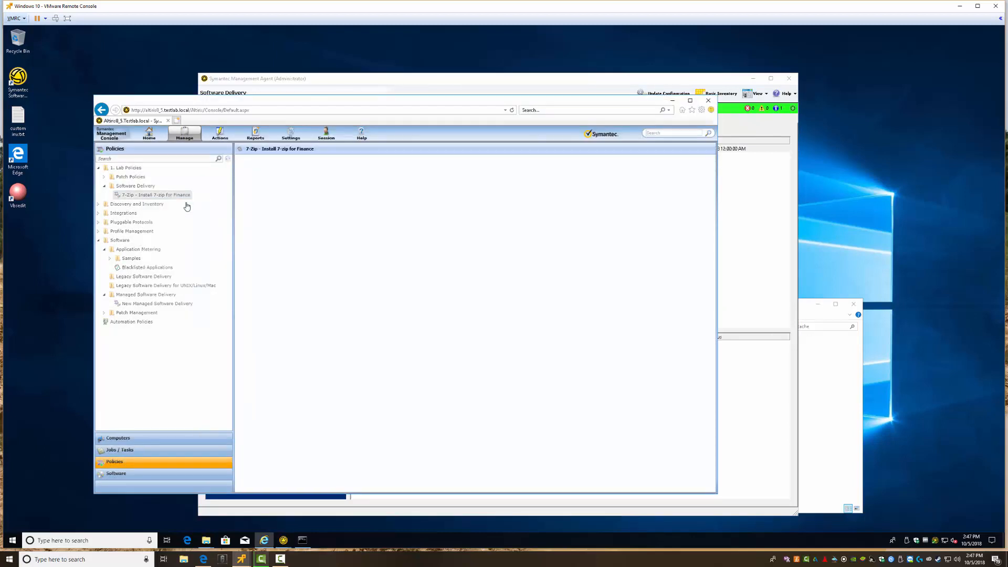
left_click(425, 326)
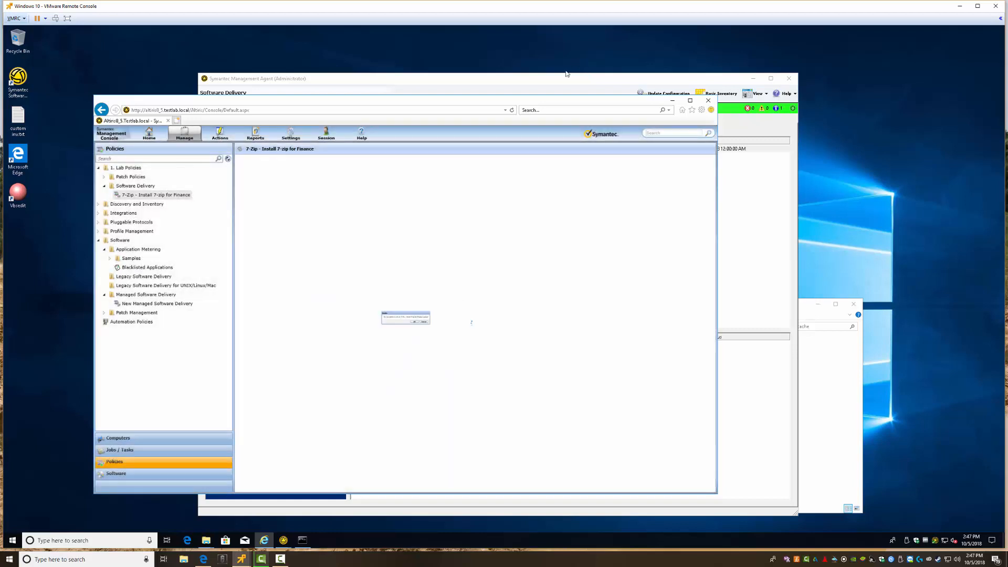
left_click(644, 94)
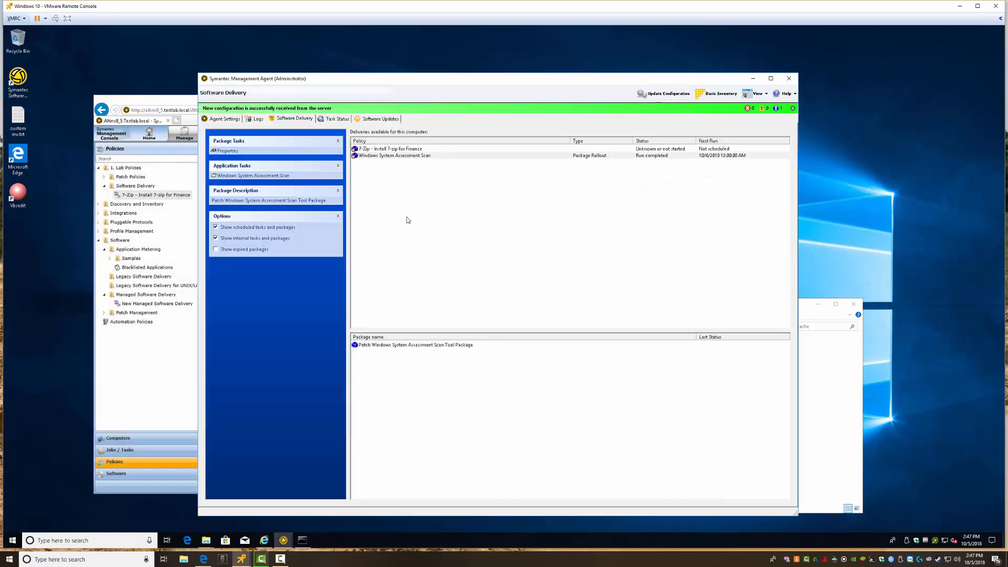
Step: Select the 7-Zip delivery policy in the agent and run its "7-Zip - Install 7-zip for Finance" task
left_click(380, 150)
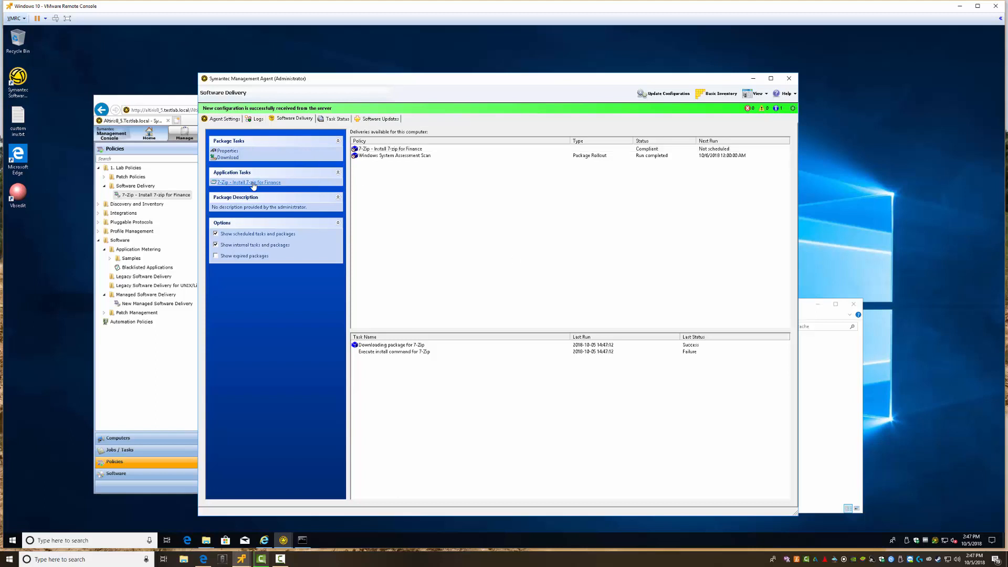
left_click(388, 150)
left_click(382, 208)
Step: Check the computer's date and time settings and clock, and run the 7-Zip install task again in the agent
left_click(970, 539)
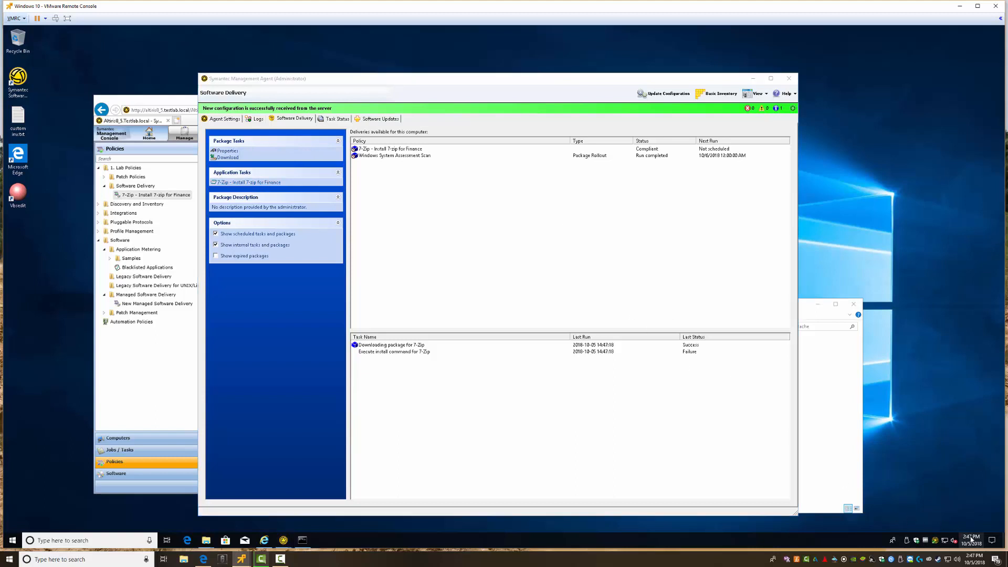
right_click(971, 541)
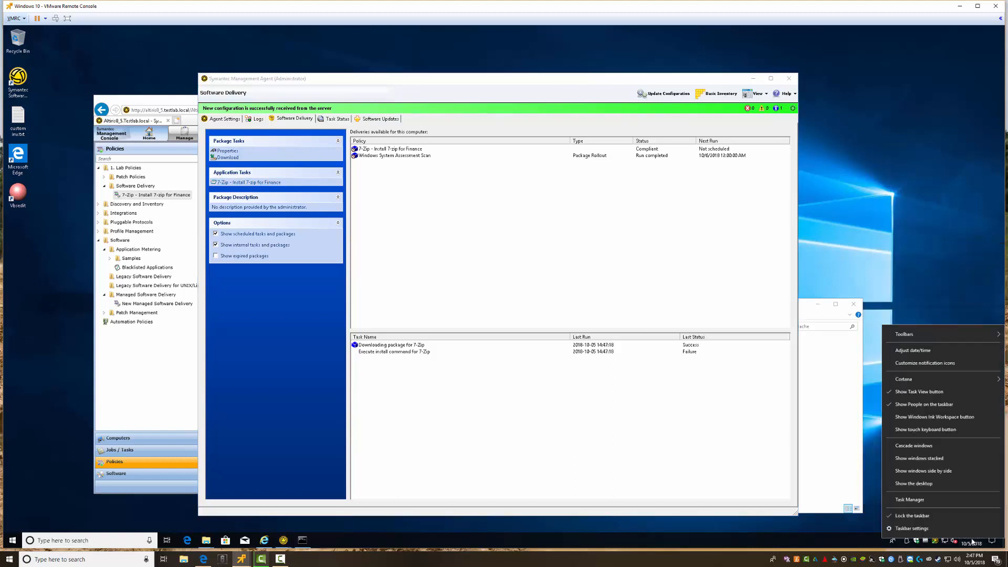
left_click(912, 351)
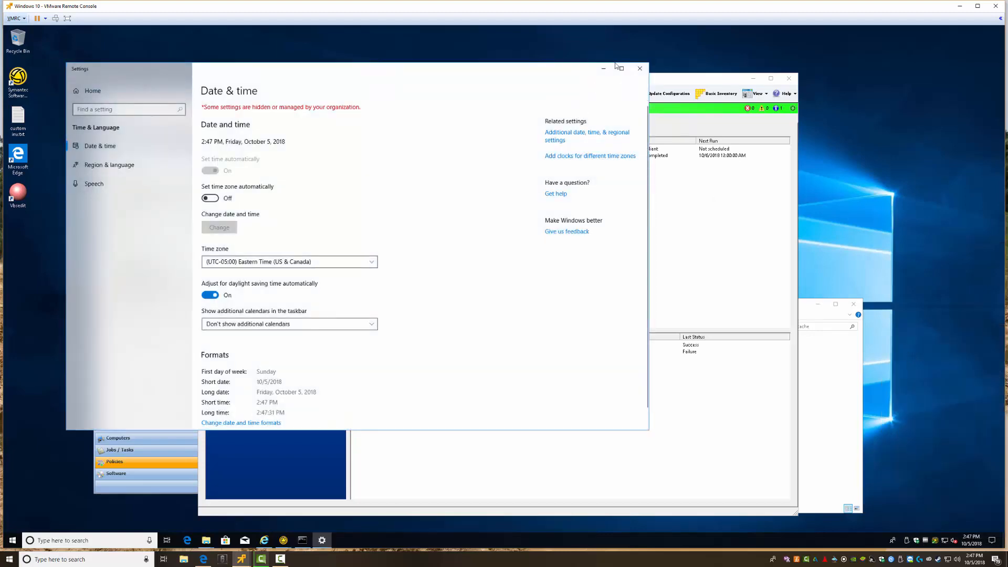
left_click(639, 69)
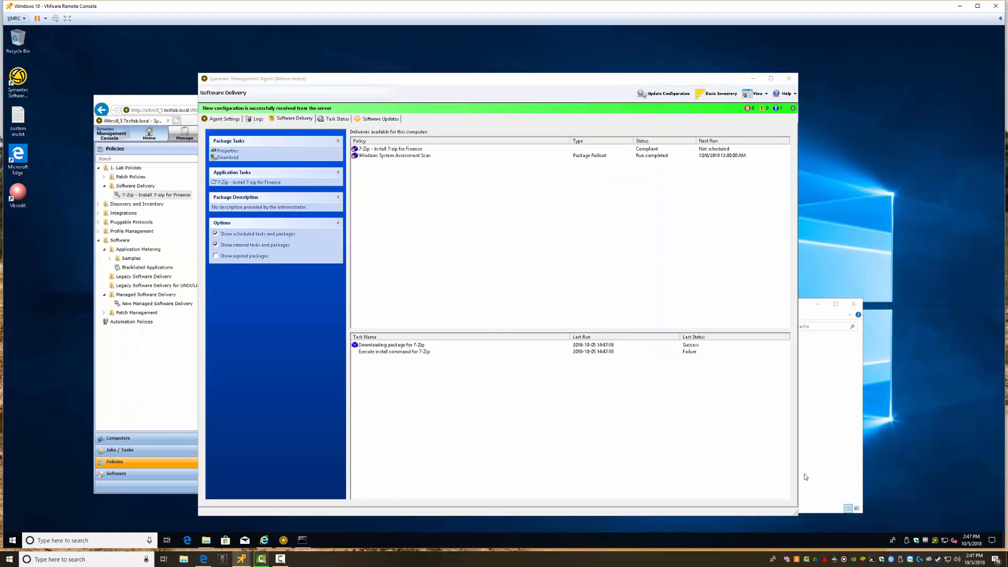
left_click(970, 540)
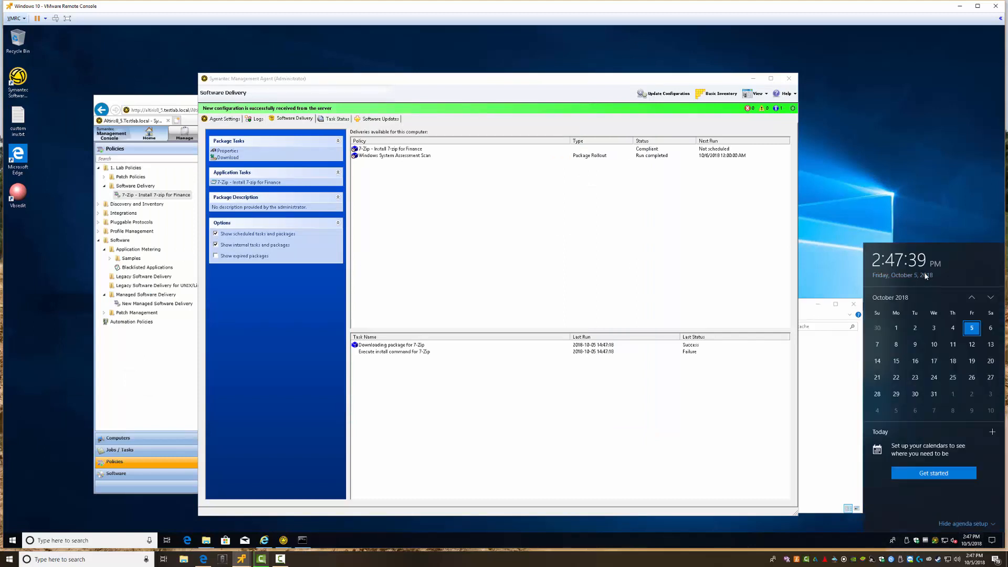
left_click(257, 185)
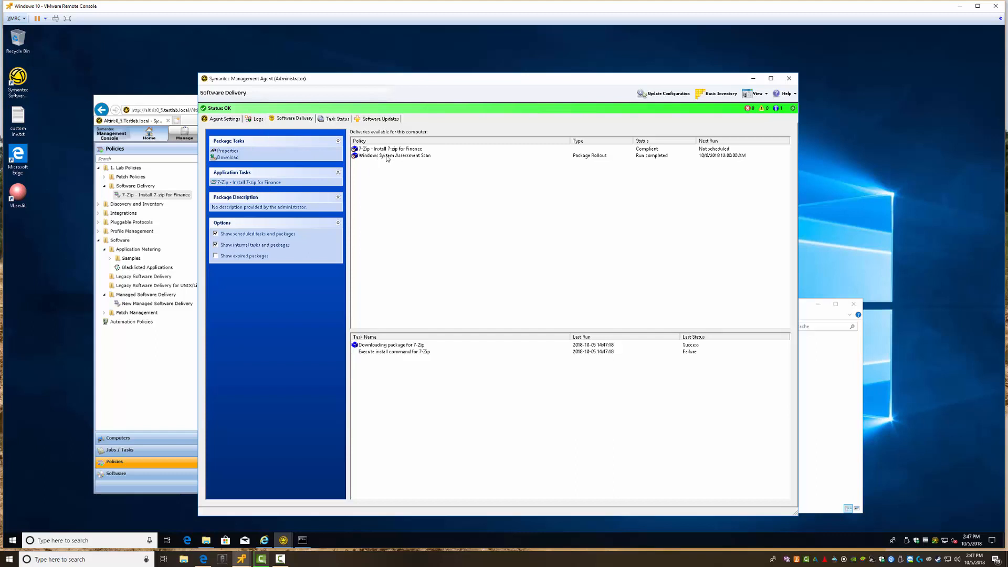
Step: Examine the details of the Patch Windows System Assessment Scan Tool Package and close its properties
double_click(372, 345)
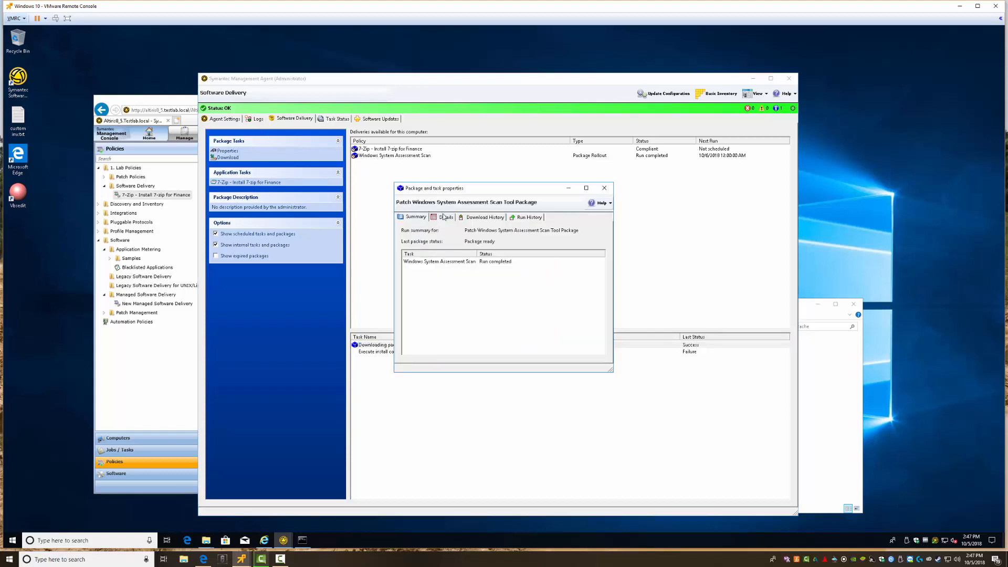
left_click(444, 216)
scroll(489, 310, "down", 8)
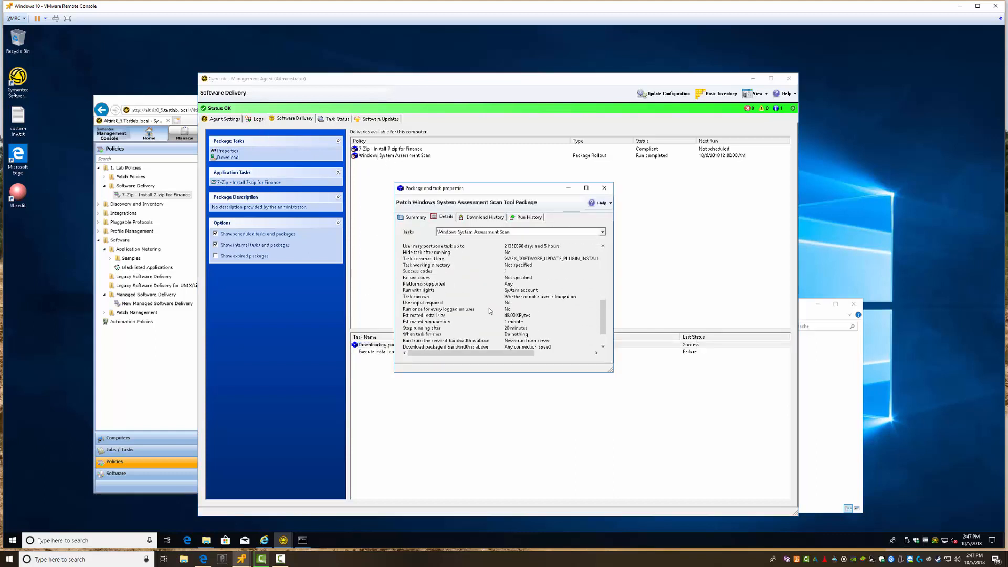
scroll(489, 310, "up", 8)
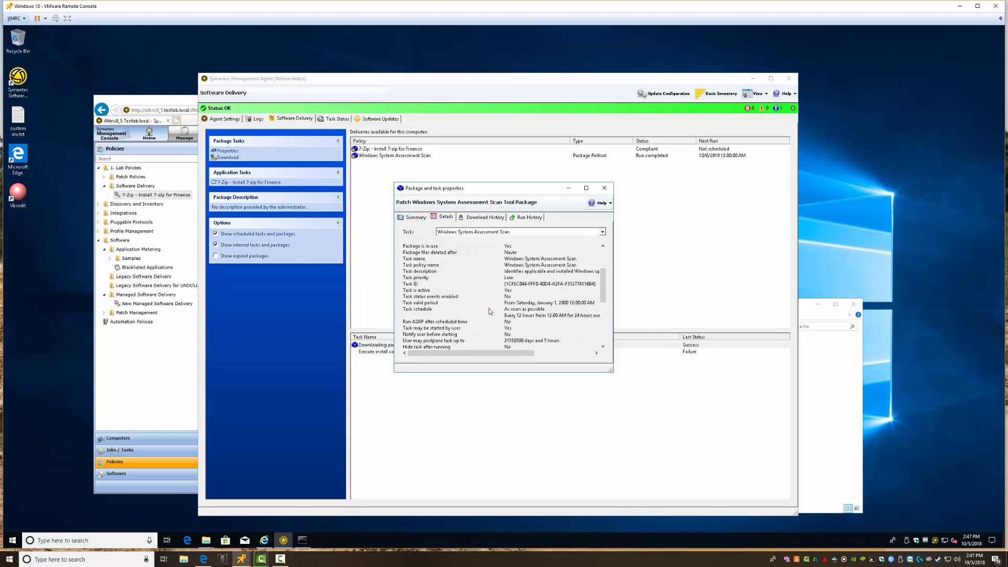
left_click(604, 188)
Step: Examine the 7-Zip package's details down to its task command line and success codes
left_click(494, 149)
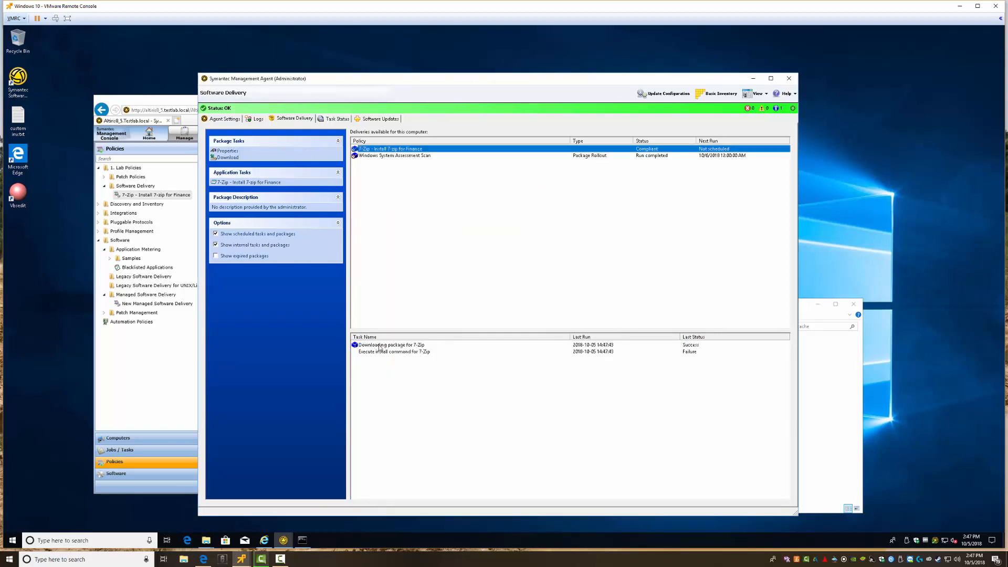
double_click(380, 347)
left_click(444, 217)
scroll(511, 316, "down", 3)
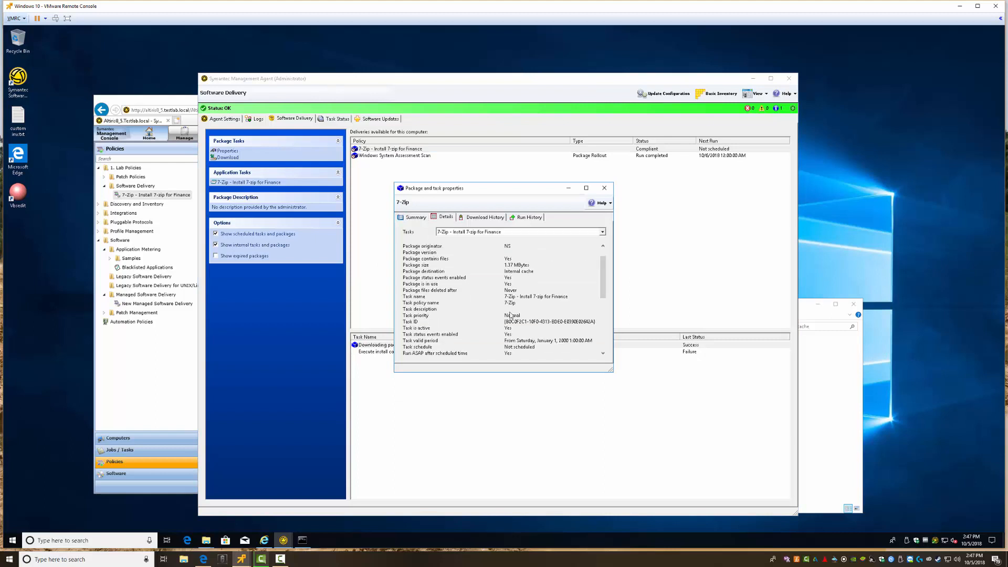
scroll(511, 316, "down", 5)
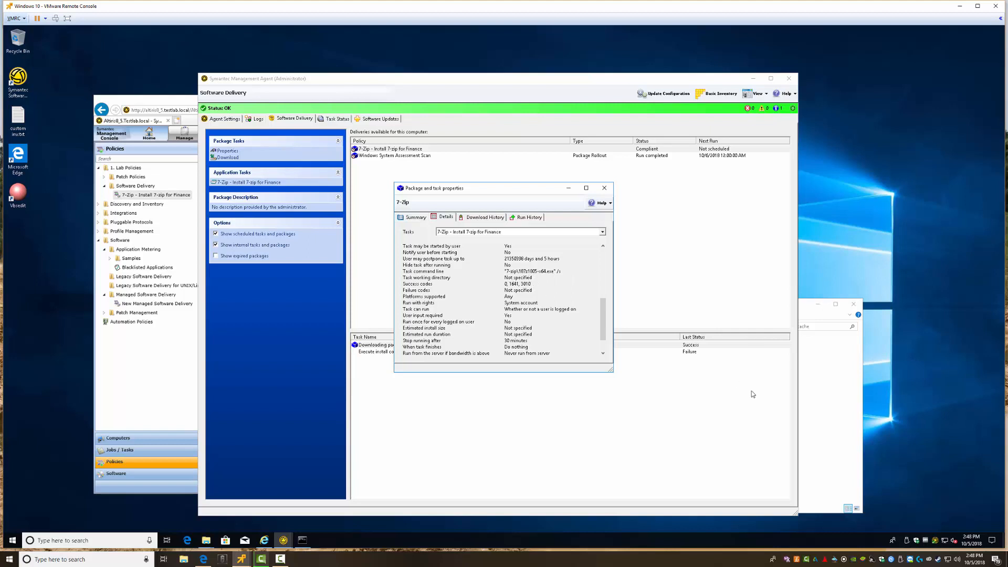
Step: Check the installer's location in the cached 7-zip\18 folder, then close the folder window and the 7-Zip package properties
left_click(806, 428)
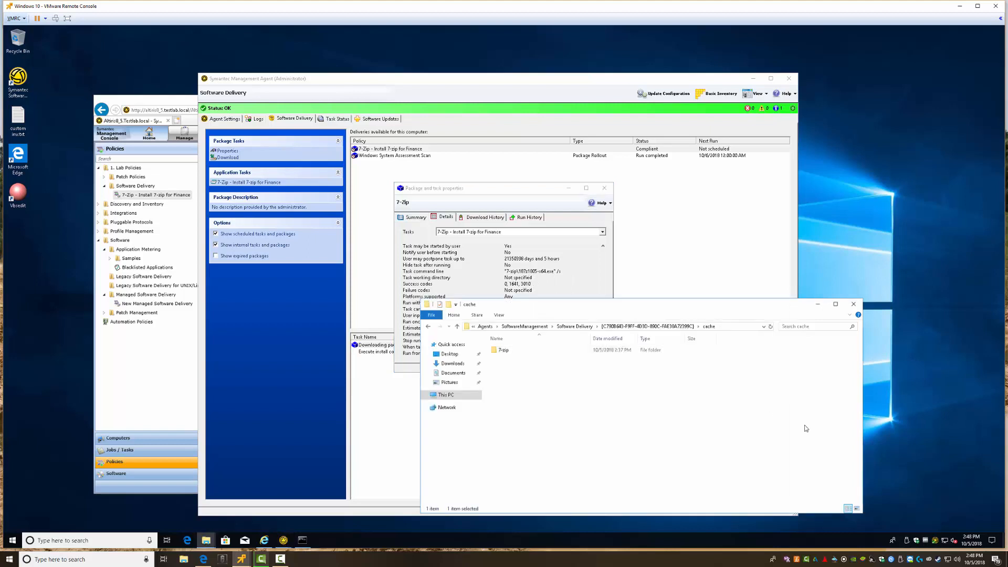
double_click(505, 350)
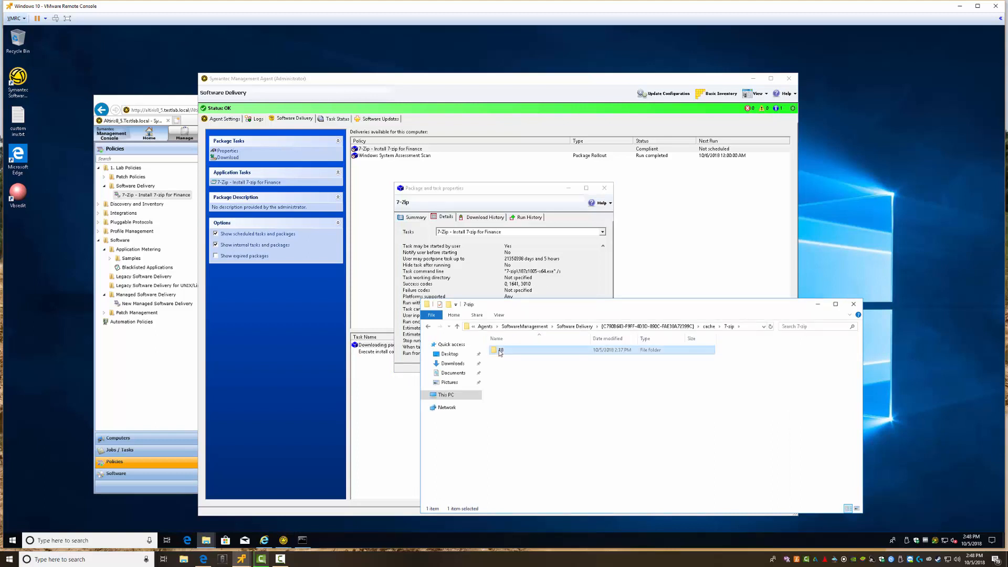
double_click(500, 351)
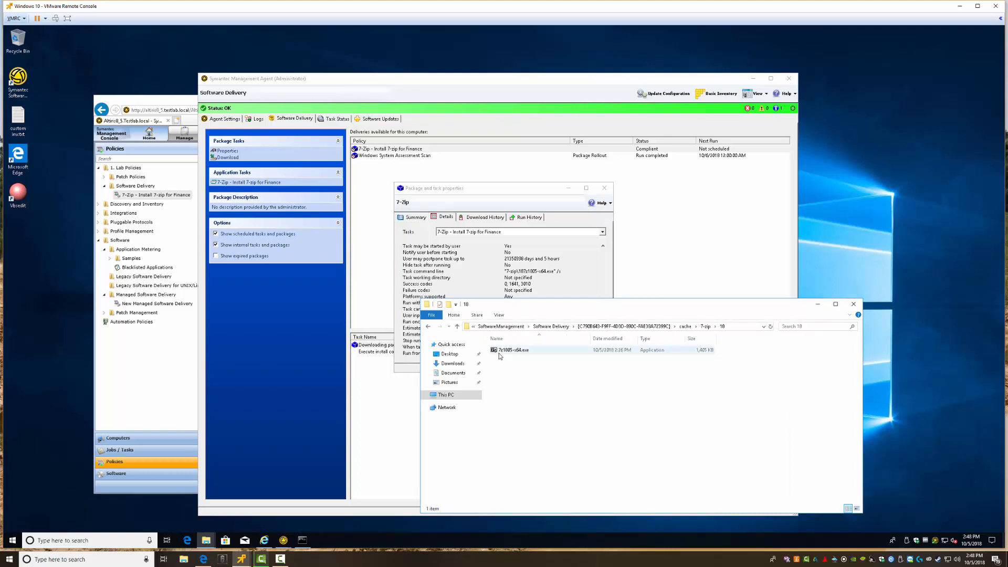
left_click(854, 306)
left_click(605, 189)
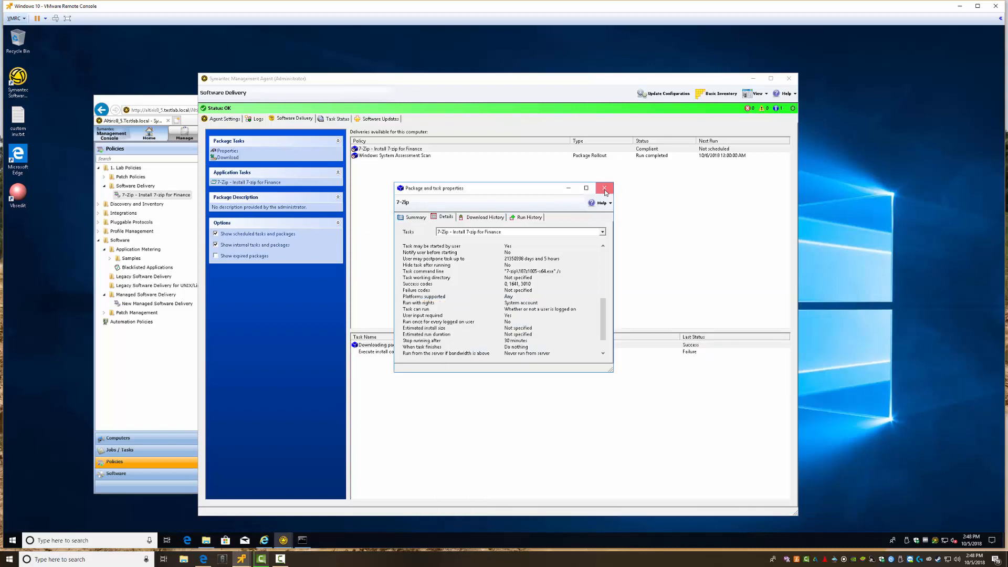
Step: Open the 7-Zip software release for editing in the management console and display its package settings
left_click(139, 404)
left_click(116, 473)
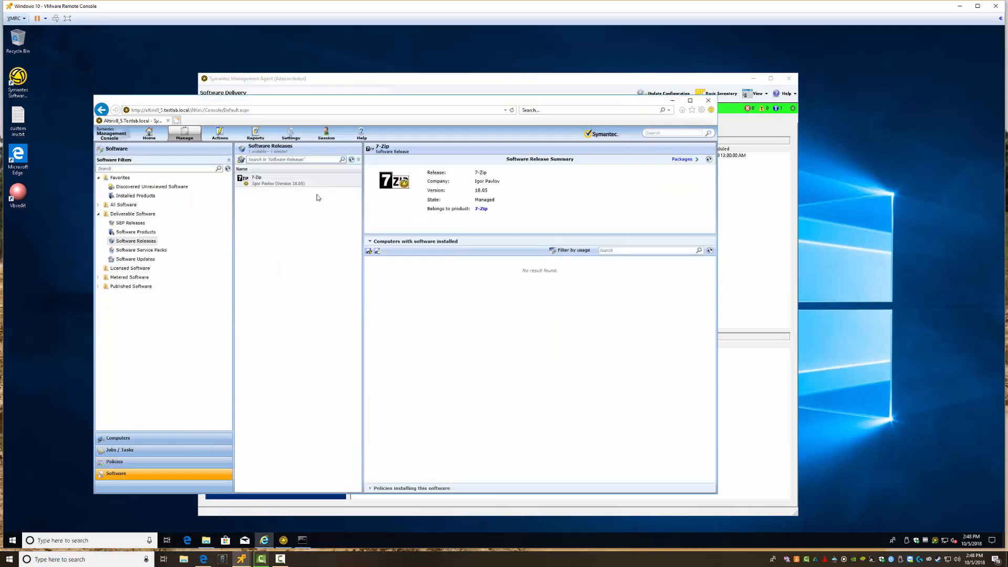
right_click(256, 182)
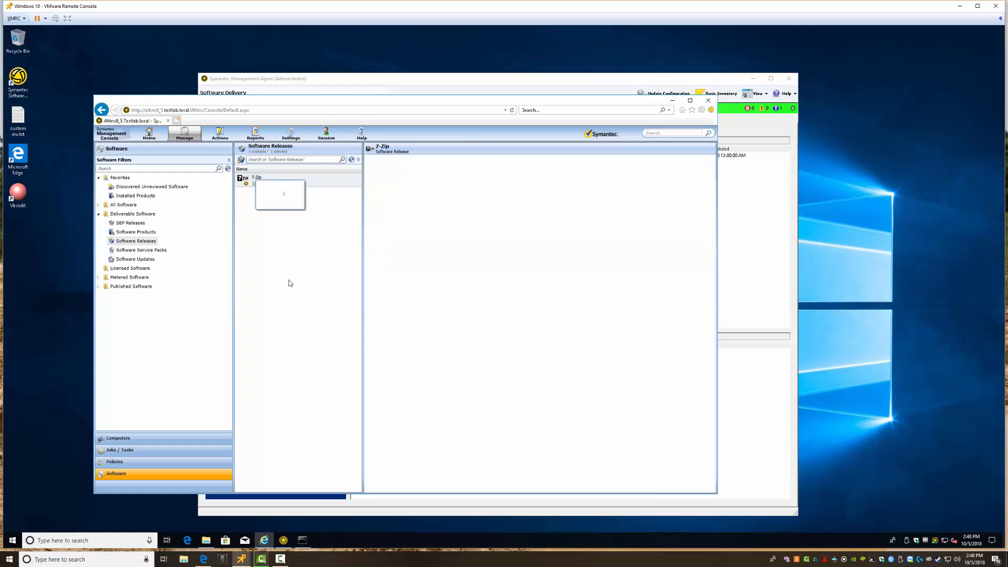
mouse_move(282, 229)
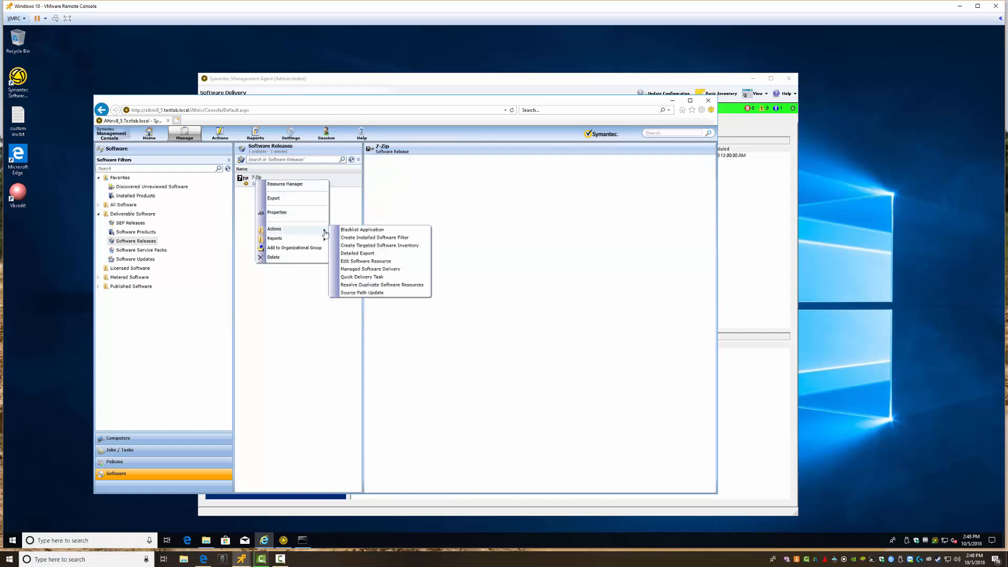
left_click(363, 262)
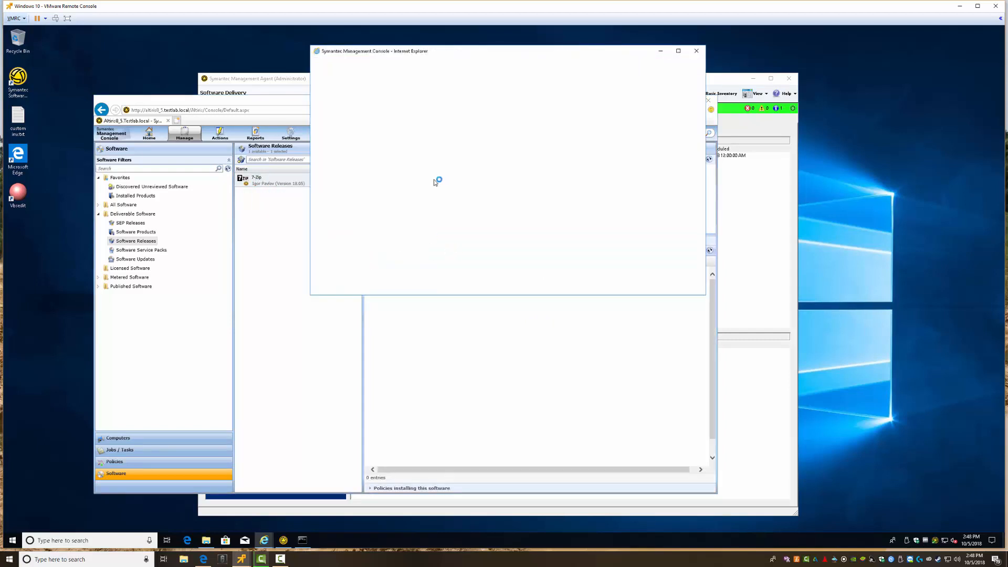
left_click(359, 90)
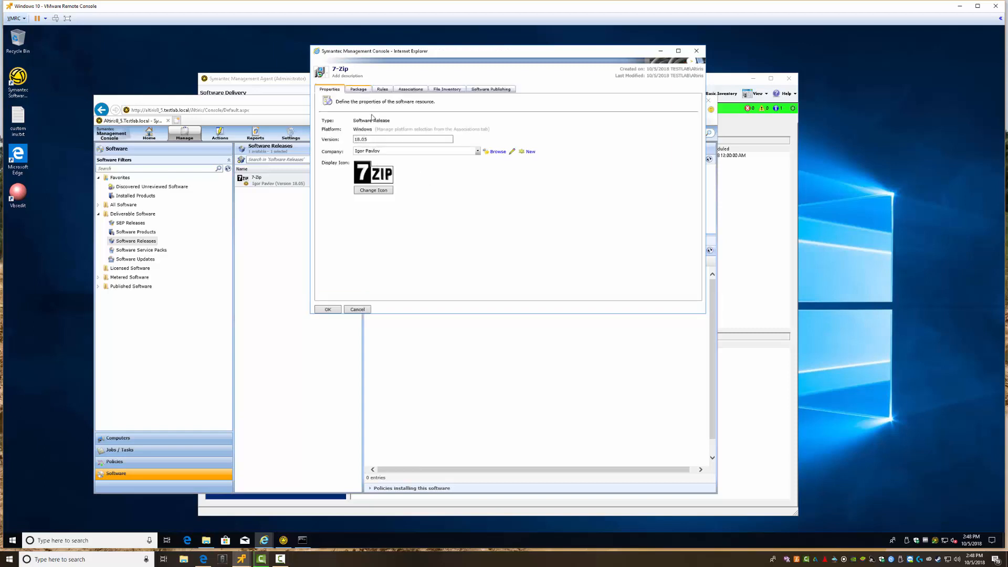
Step: Correct the "Install 7-zip for Finance" command line to "7-zip\18\7z1805-x64.exe" /s and save the change
left_click(354, 195)
left_click(379, 176)
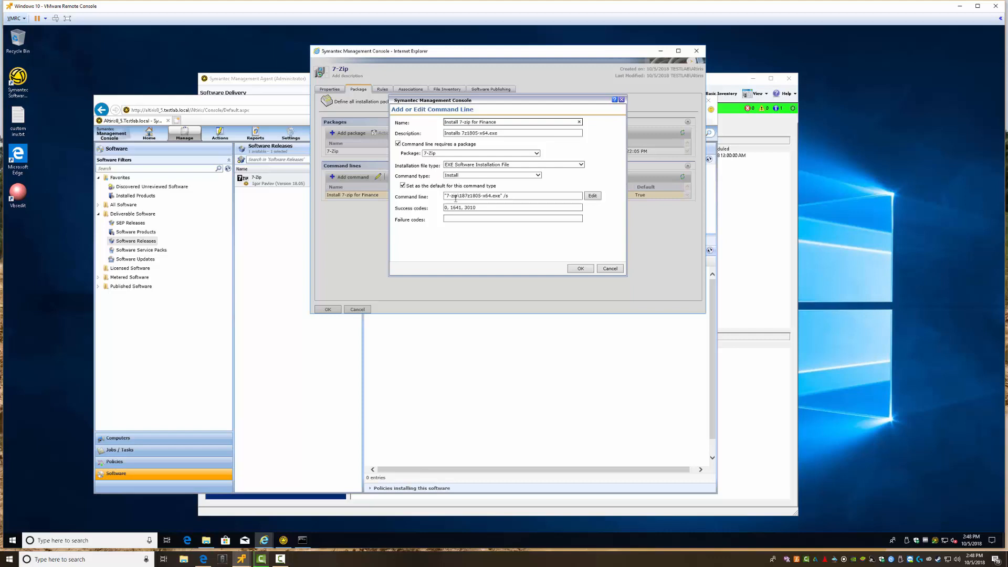
left_click(463, 196)
type("\\")
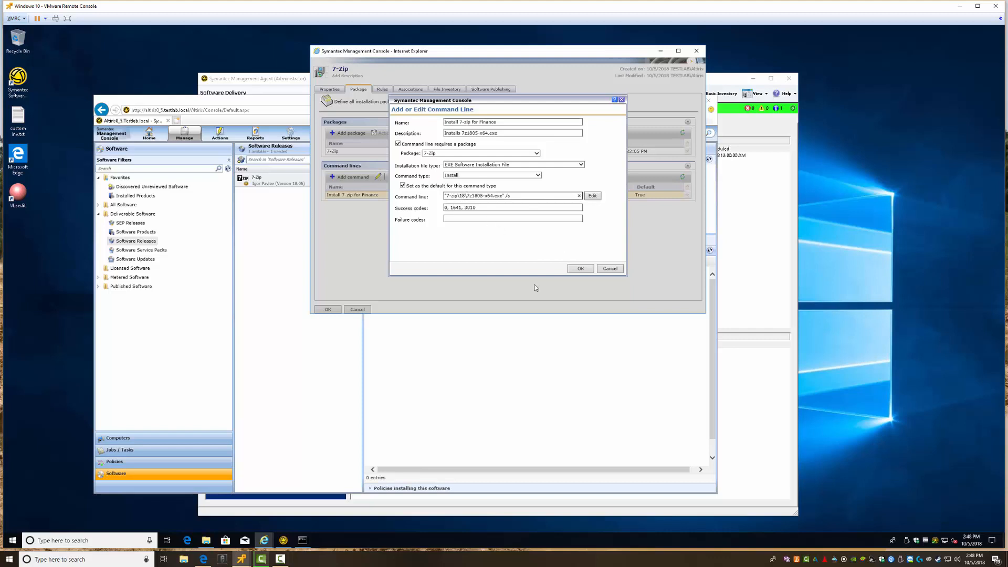
left_click(579, 269)
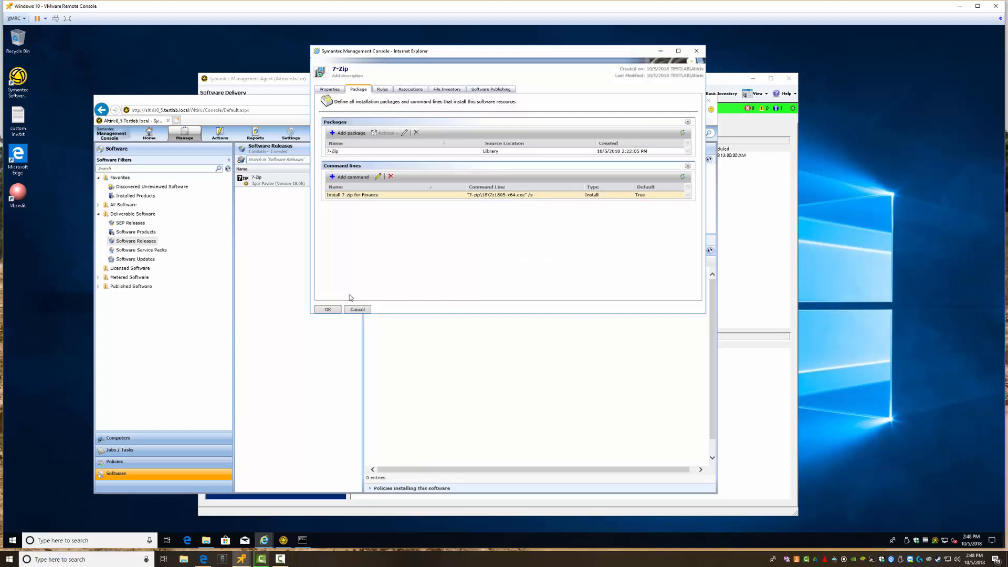
Step: Disable the "7-Zip - Install 7-zip for Finance" policy and refresh the agent's configuration
left_click(116, 462)
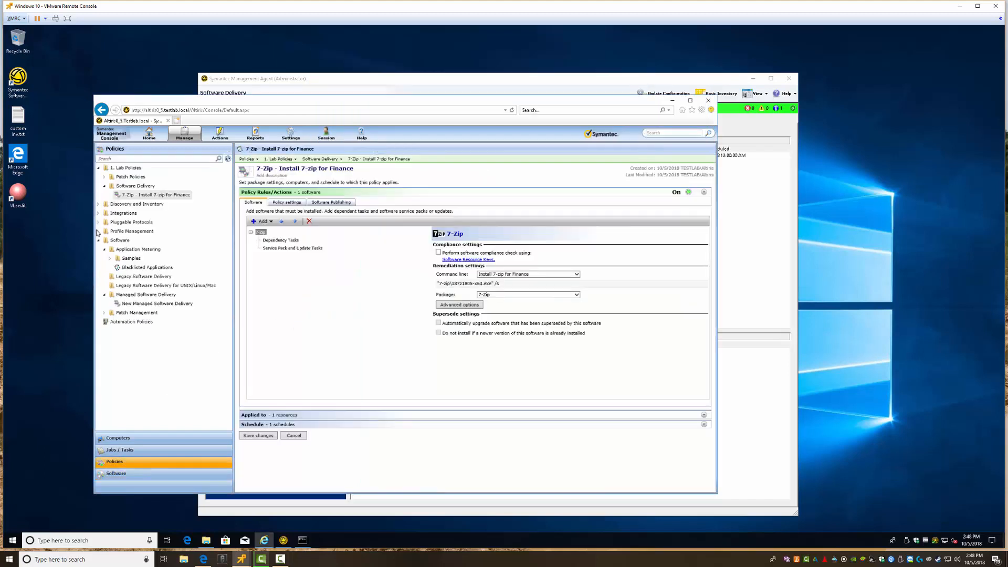
right_click(139, 195)
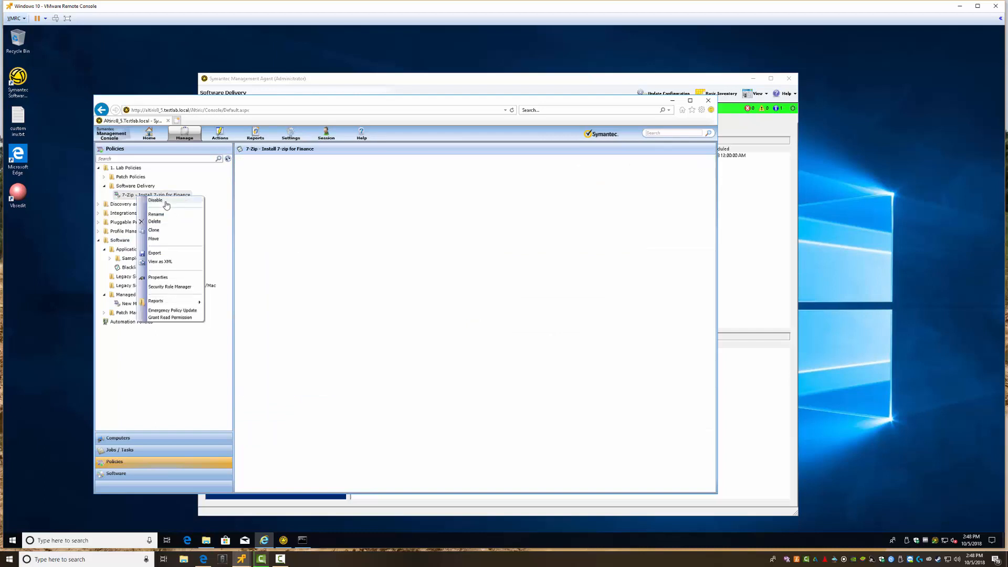
left_click(166, 204)
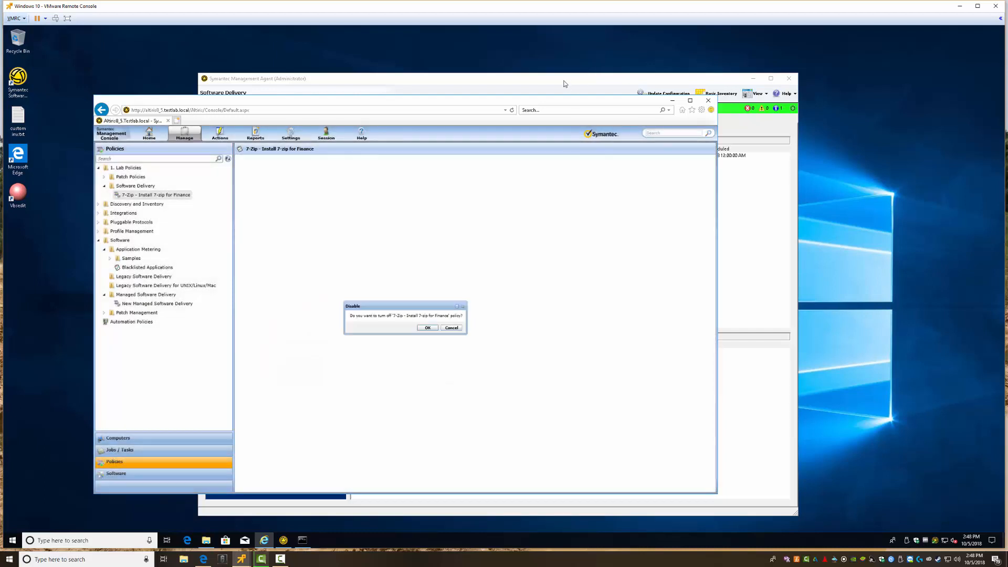
left_click(564, 84)
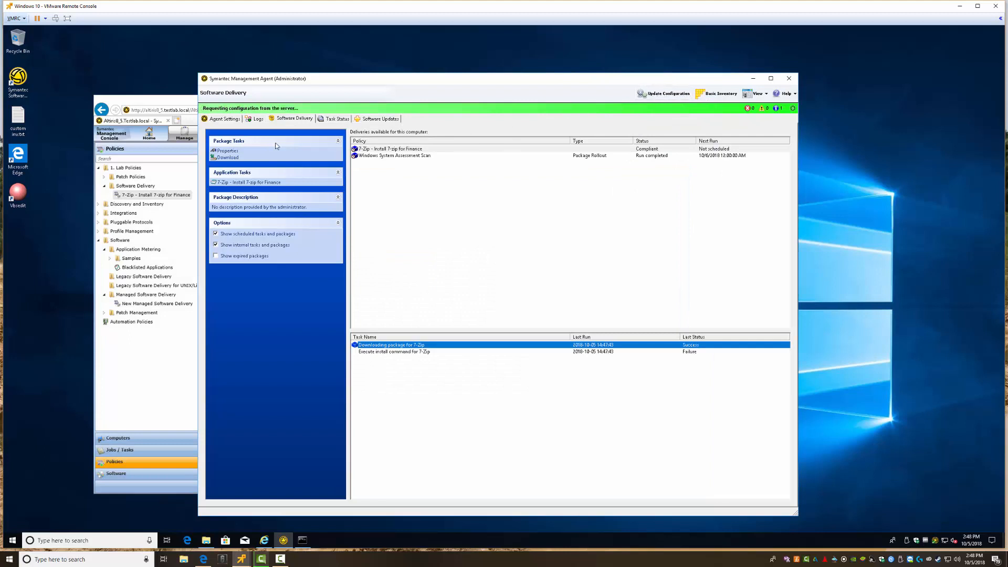
Step: Re-enable the "7-Zip - Install 7-zip for Finance" policy, refresh the agent's configuration and display the delivery's task statuses
right_click(147, 195)
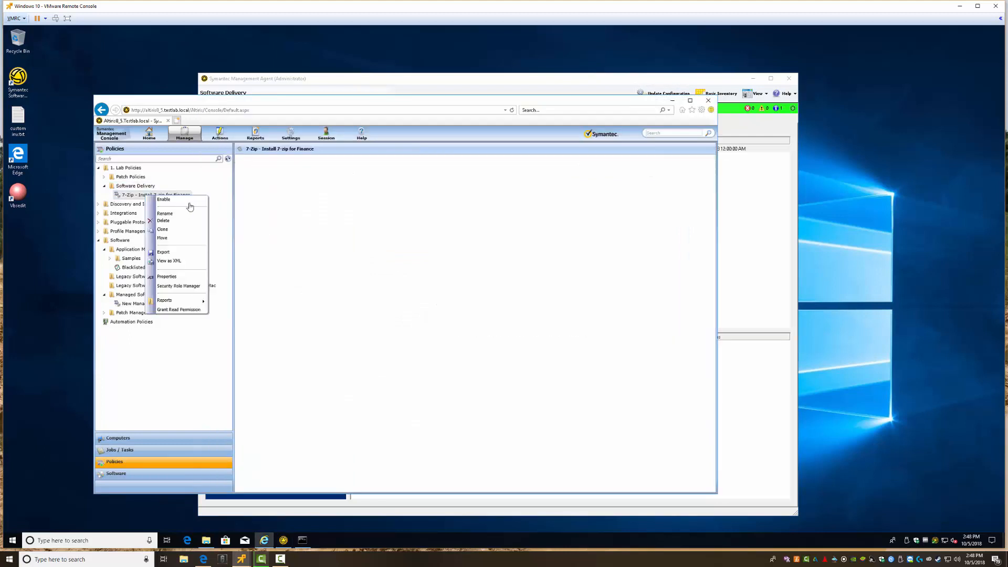
left_click(189, 201)
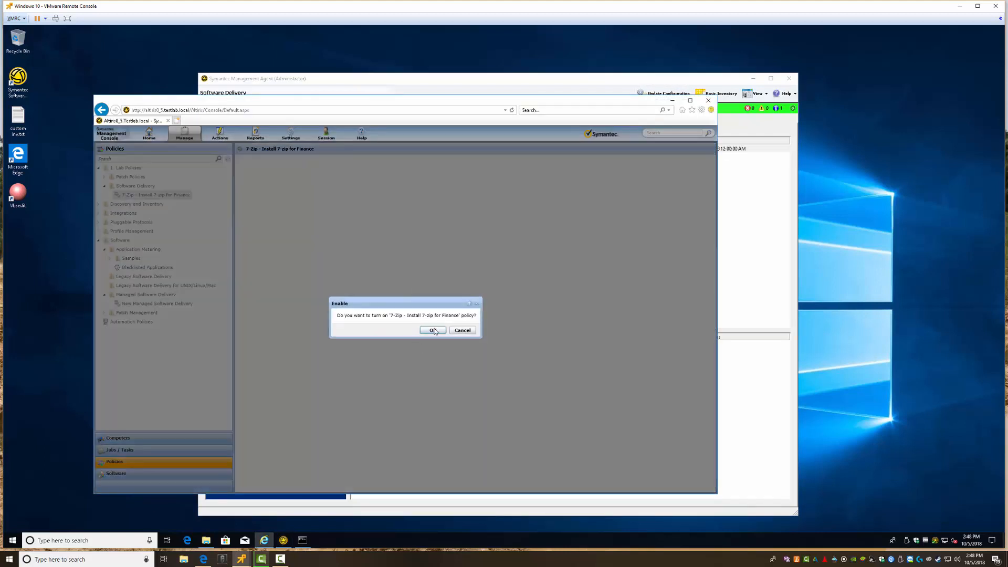
left_click(434, 331)
left_click(656, 87)
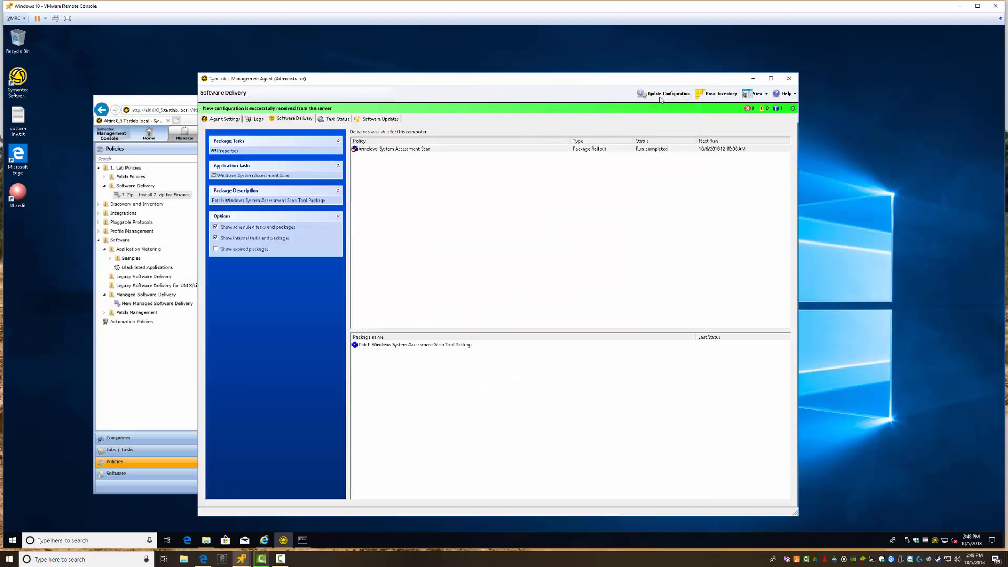
left_click(659, 98)
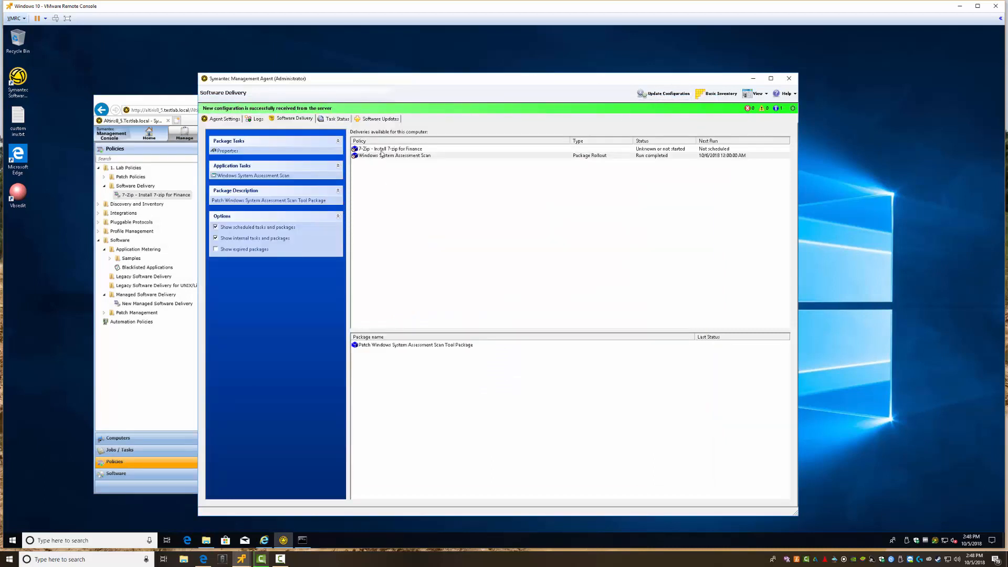
left_click(382, 149)
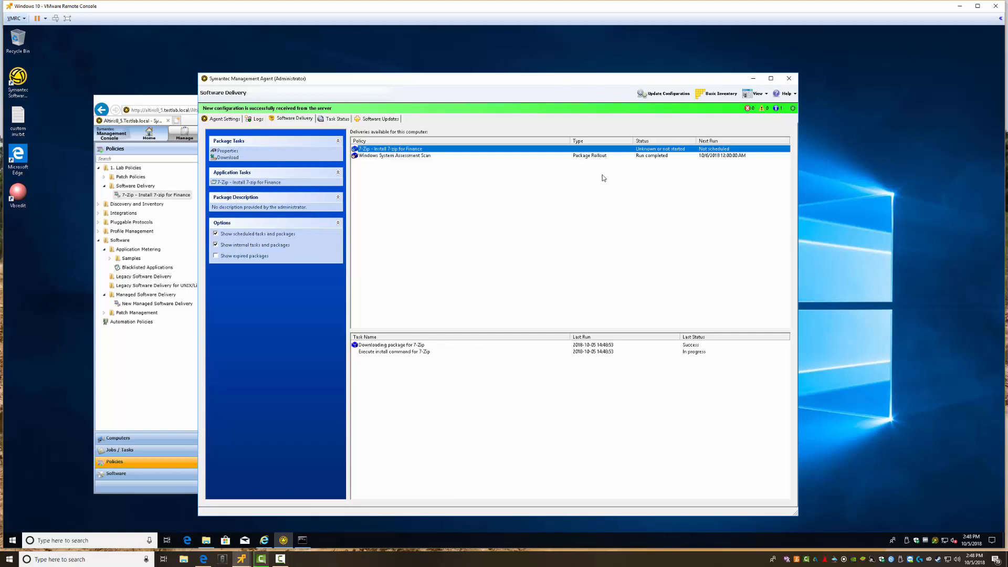
Step: Look for the running 7-Zip installer process in Task Manager's detailed process list
right_click(419, 543)
left_click(452, 501)
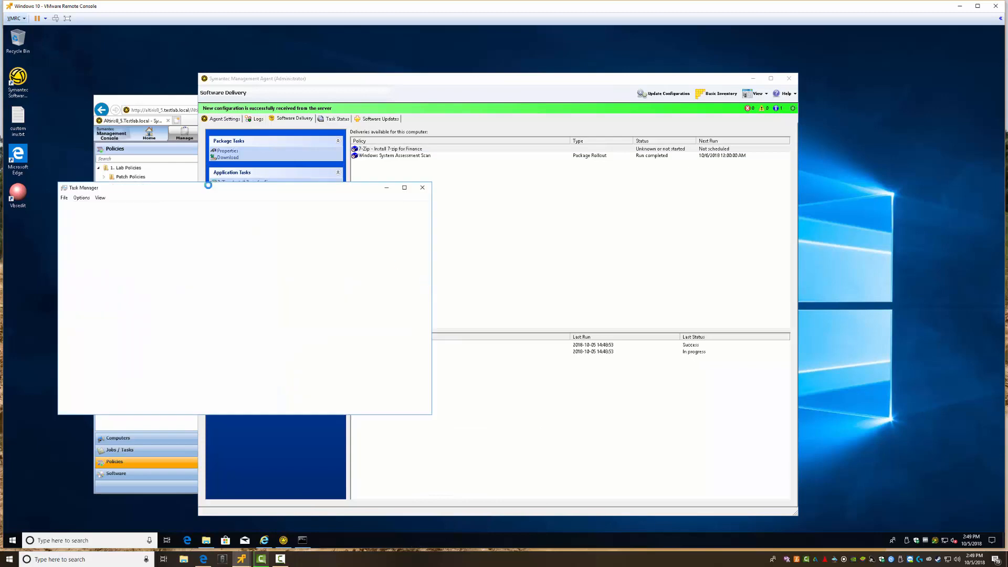
left_click(188, 207)
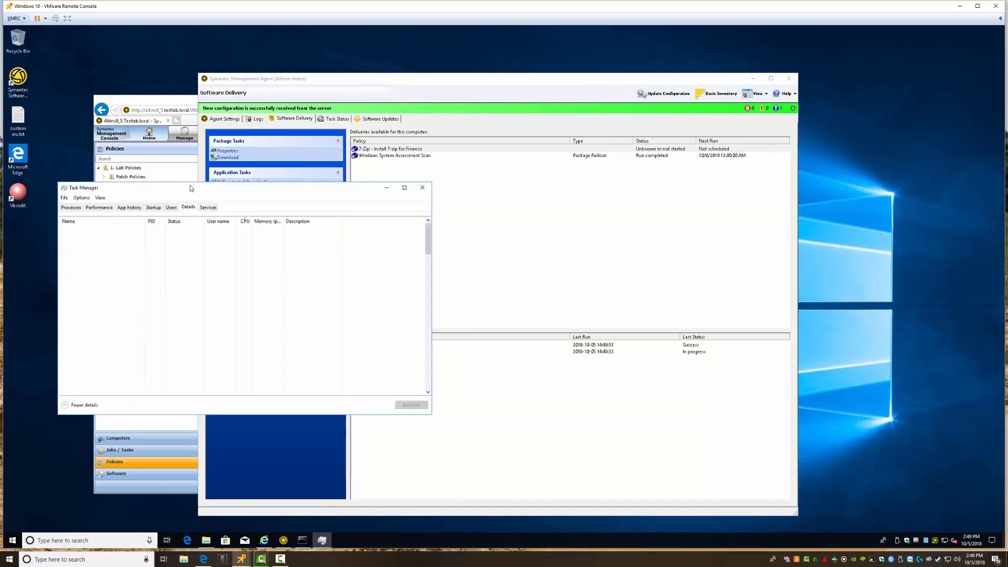
left_click_drag(192, 188, 230, 207)
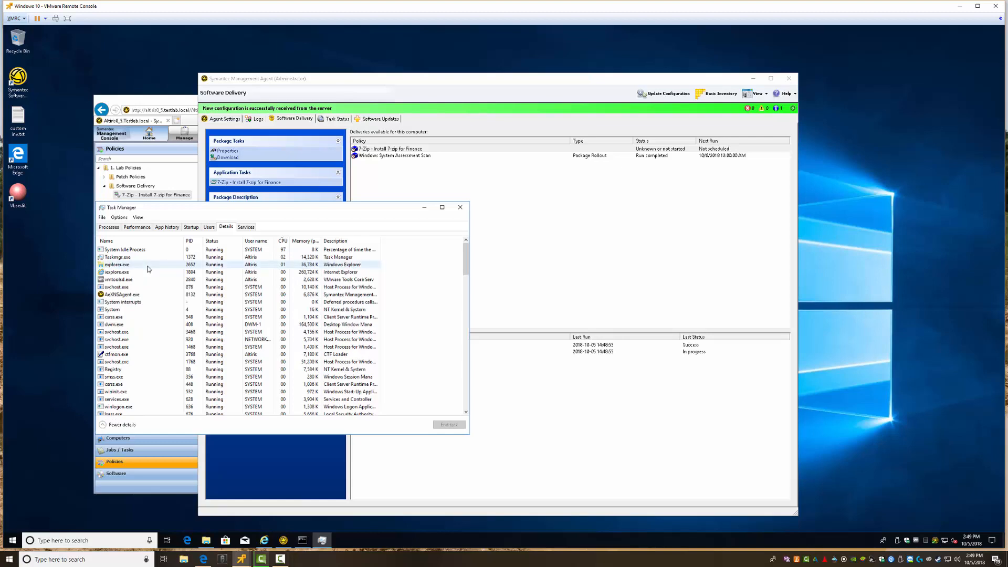
scroll(142, 346, "down", 15)
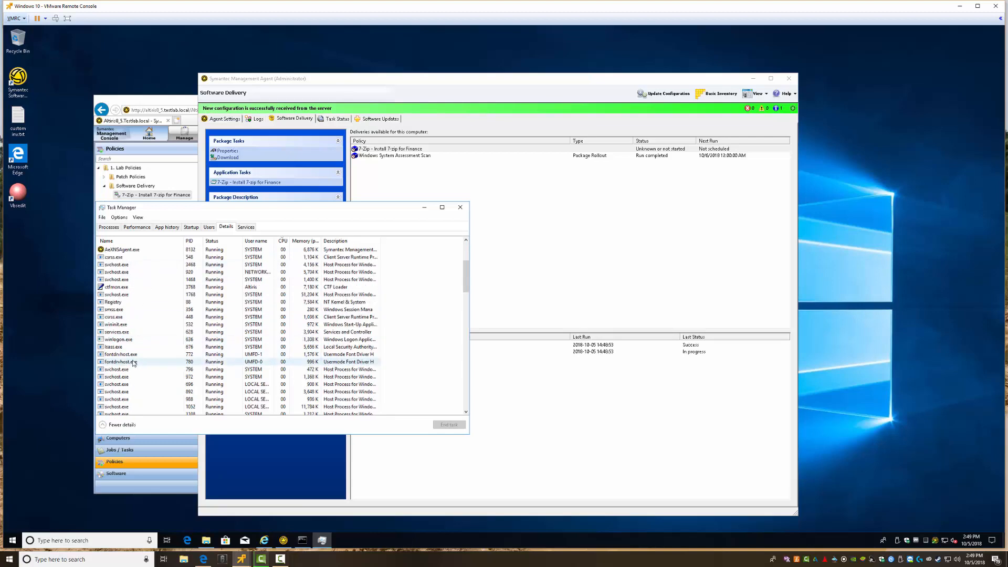
scroll(124, 371, "down", 10)
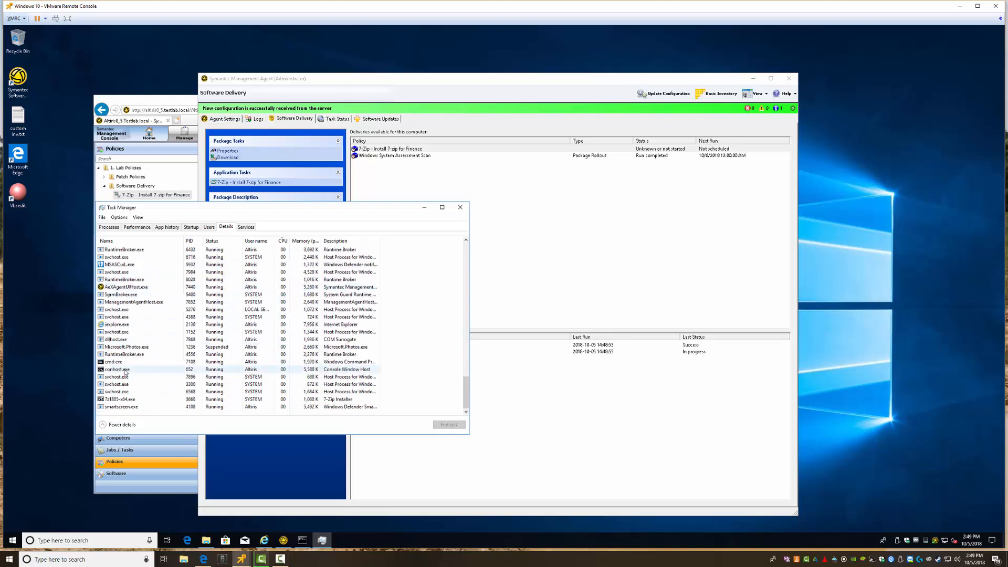
Step: End the 7z1805-x64.exe process and check the delivery's status in the Symantec Management Agent
left_click(118, 400)
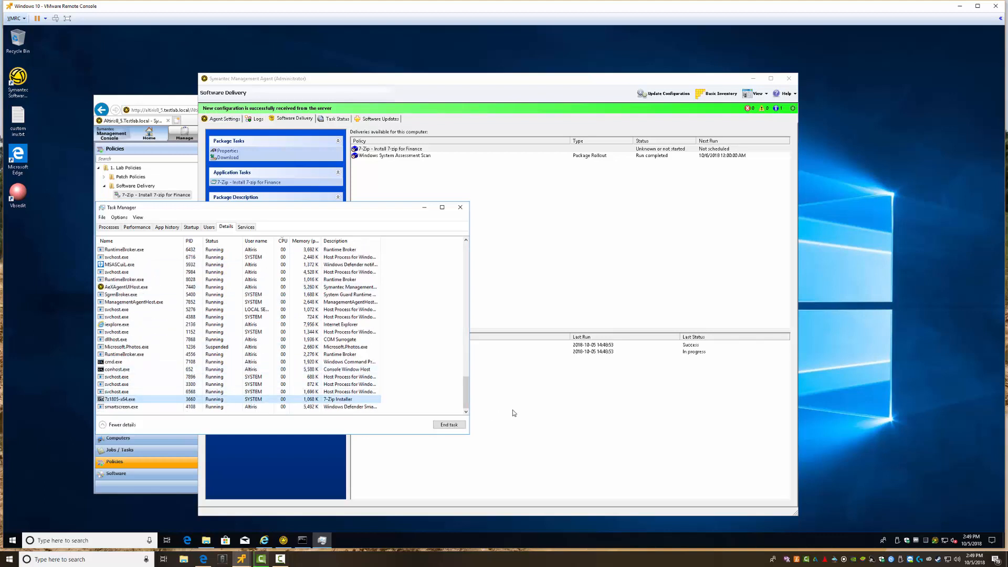
right_click(120, 402)
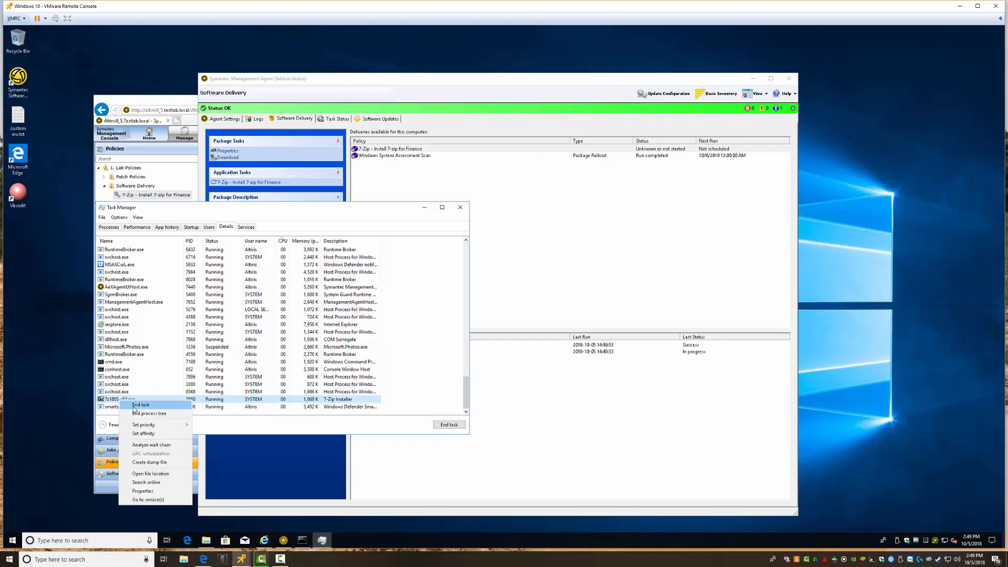
left_click(131, 405)
left_click(515, 295)
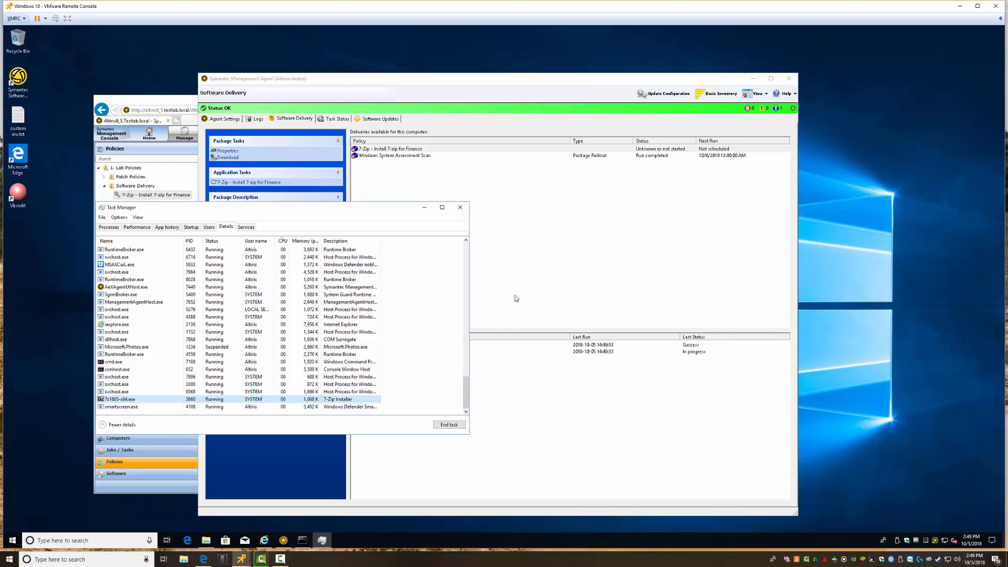
left_click(566, 418)
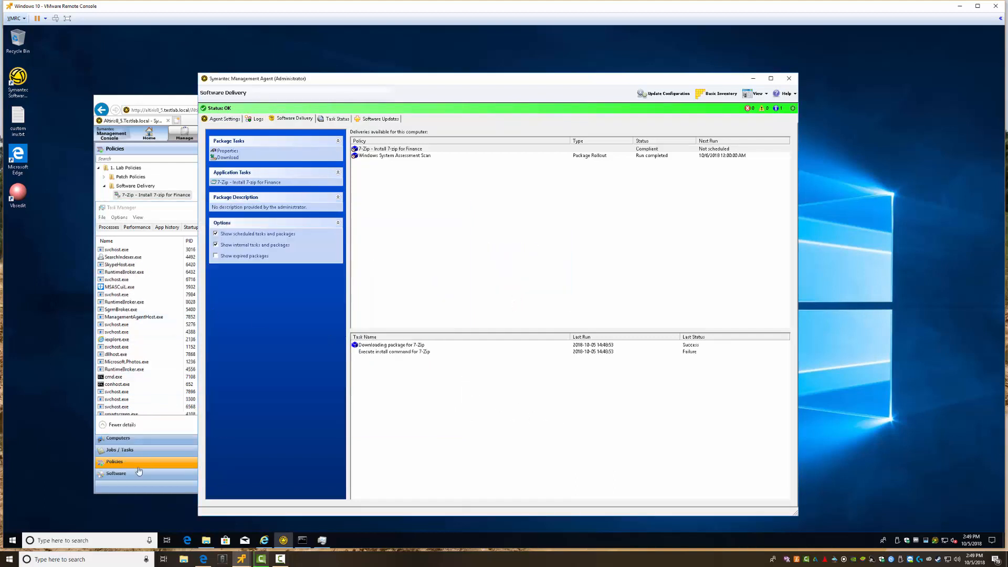
Step: Change the display window setting in the 7-Zip policy's advanced run options and save the policy
left_click(264, 540)
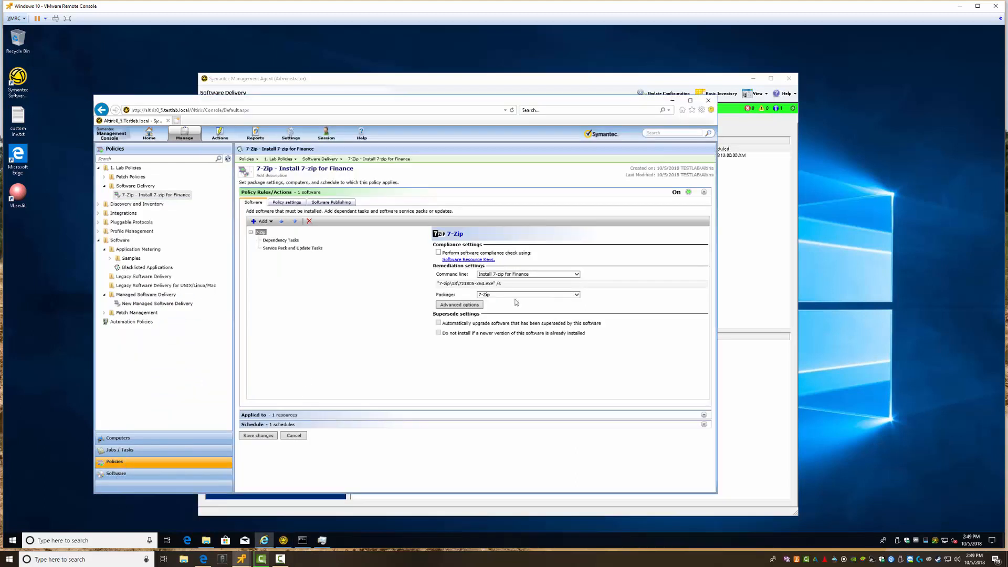
left_click(466, 307)
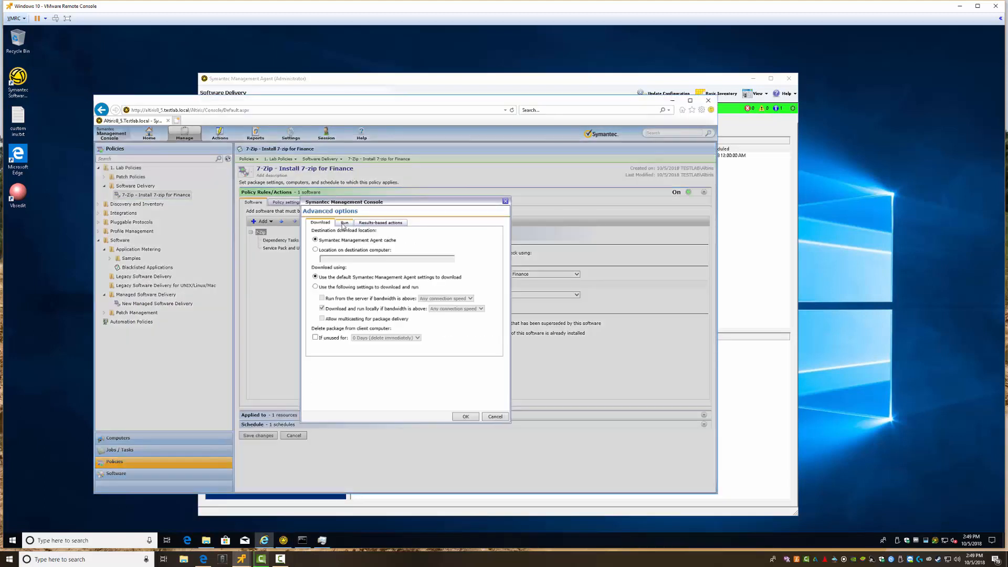
left_click(344, 223)
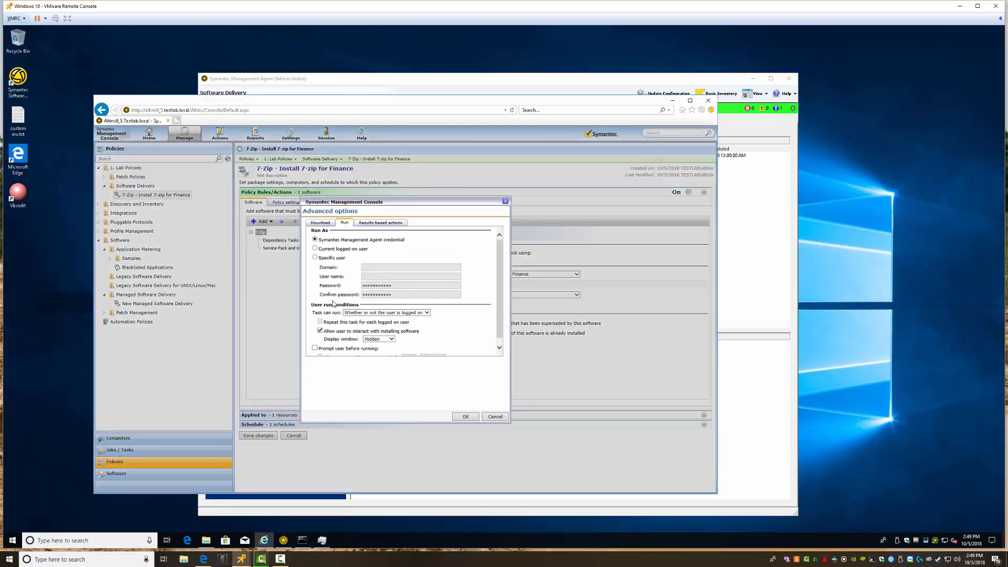
left_click(376, 339)
left_click(378, 349)
left_click(465, 416)
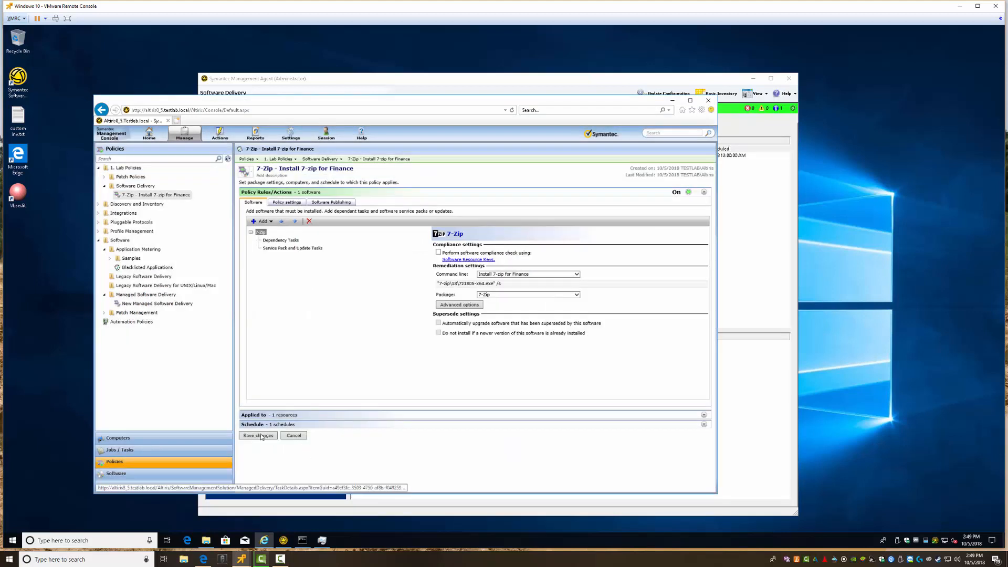
left_click(259, 435)
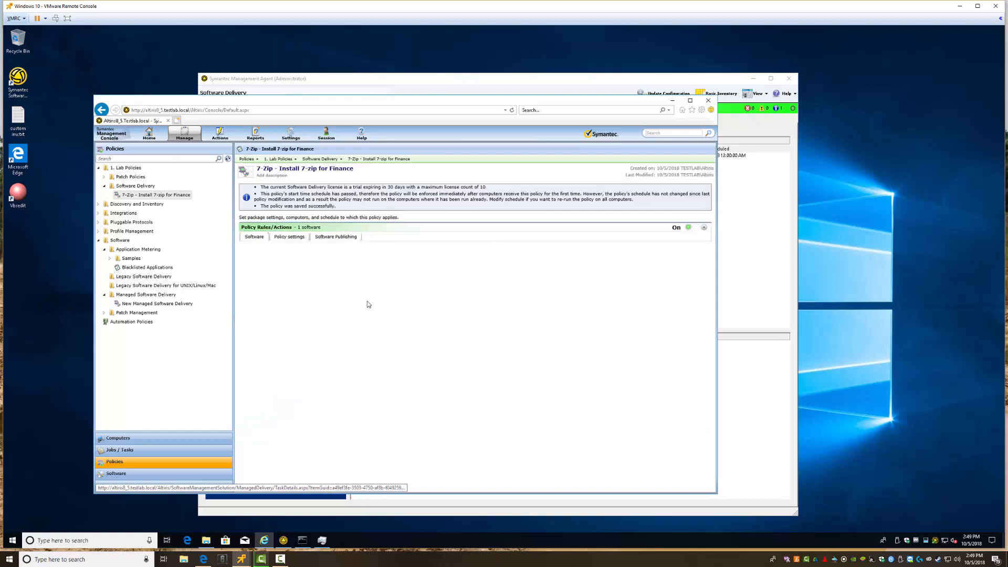
Step: Refresh the agent's configuration and narrow the Task Name and Last Run columns of the delivery's task list
left_click(479, 79)
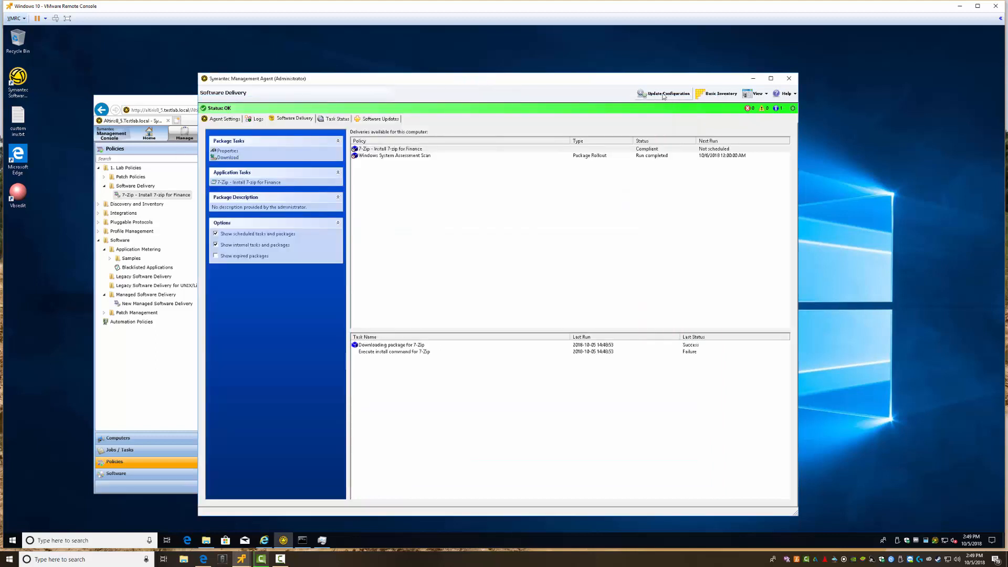
left_click(664, 94)
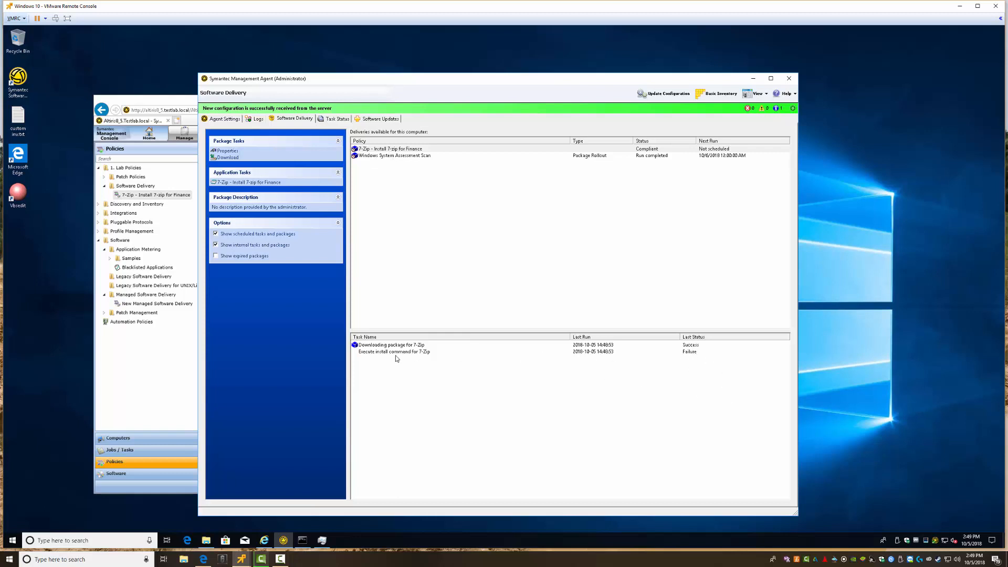
left_click_drag(570, 338, 457, 339)
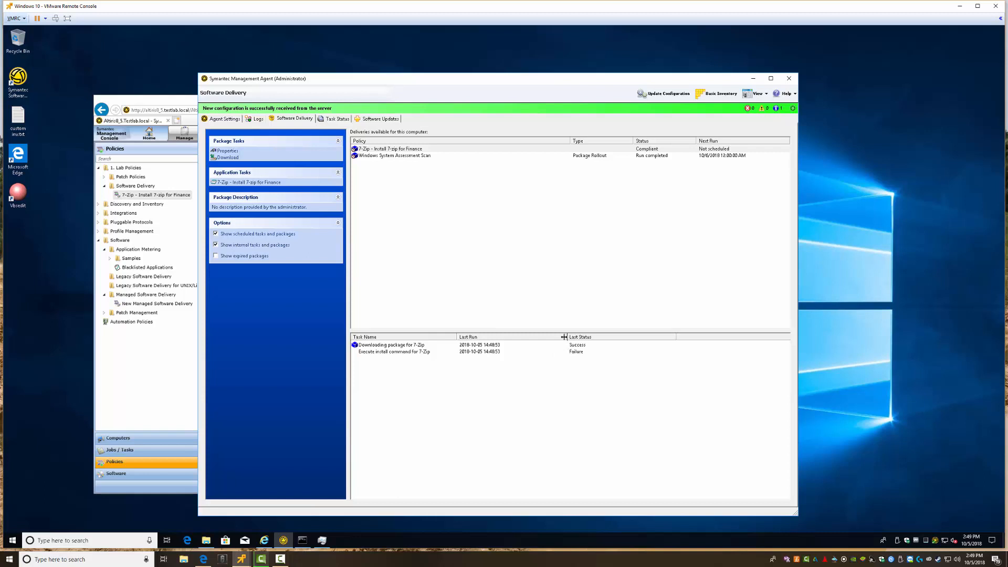
left_click_drag(564, 337, 509, 338)
Step: Run the "7-Zip - Install 7-zip for Finance" application task twice from the agent, dismissing the installer each time
left_click(237, 182)
left_click(543, 310)
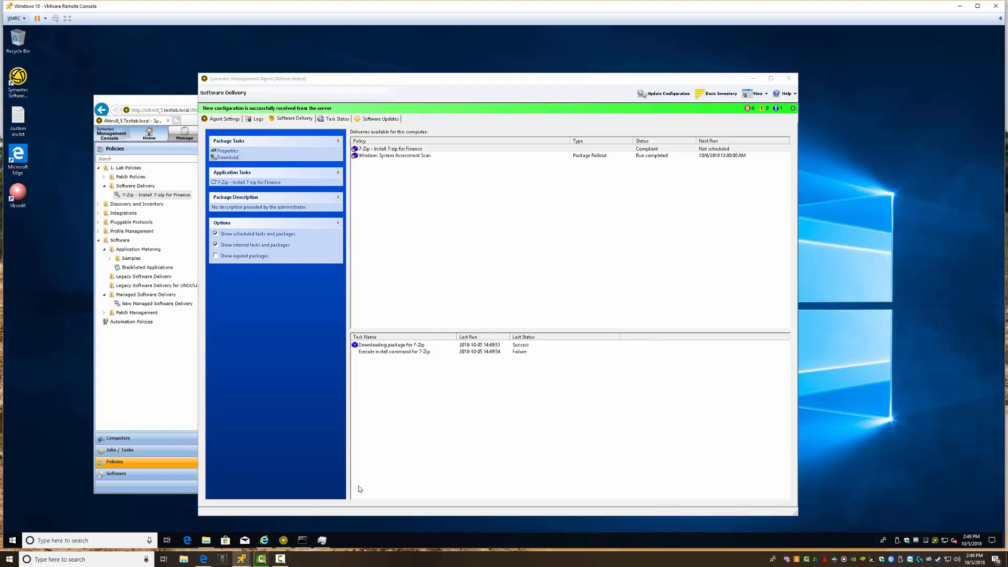
left_click(243, 182)
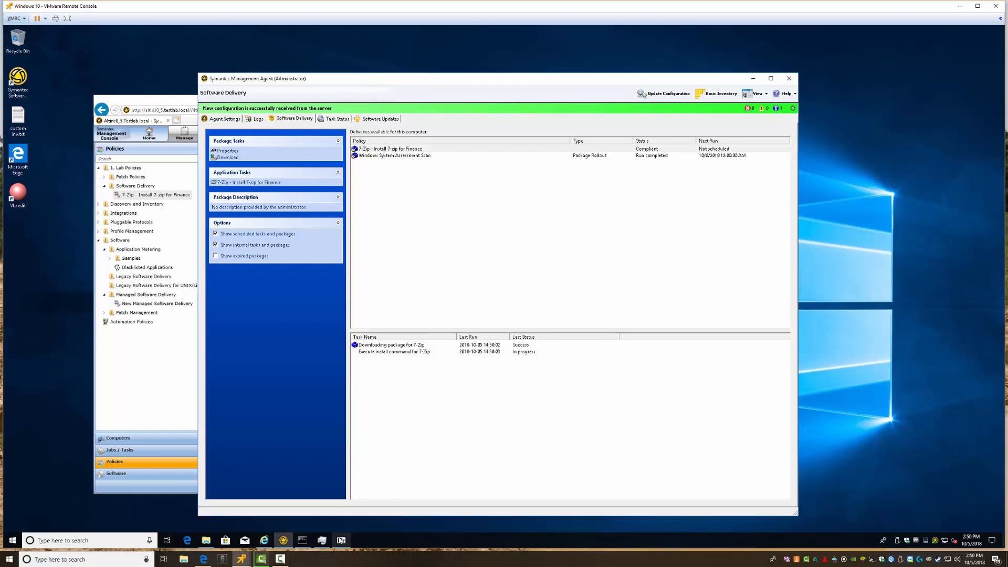
left_click(539, 309)
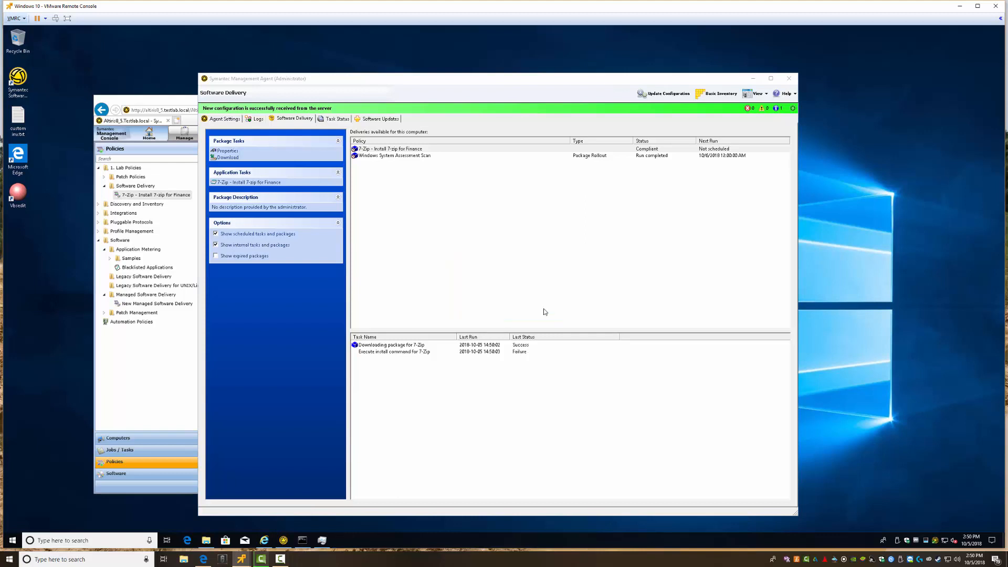
Step: Open the 7-Zip software release for editing in the management console and show its packages and command lines
left_click(135, 370)
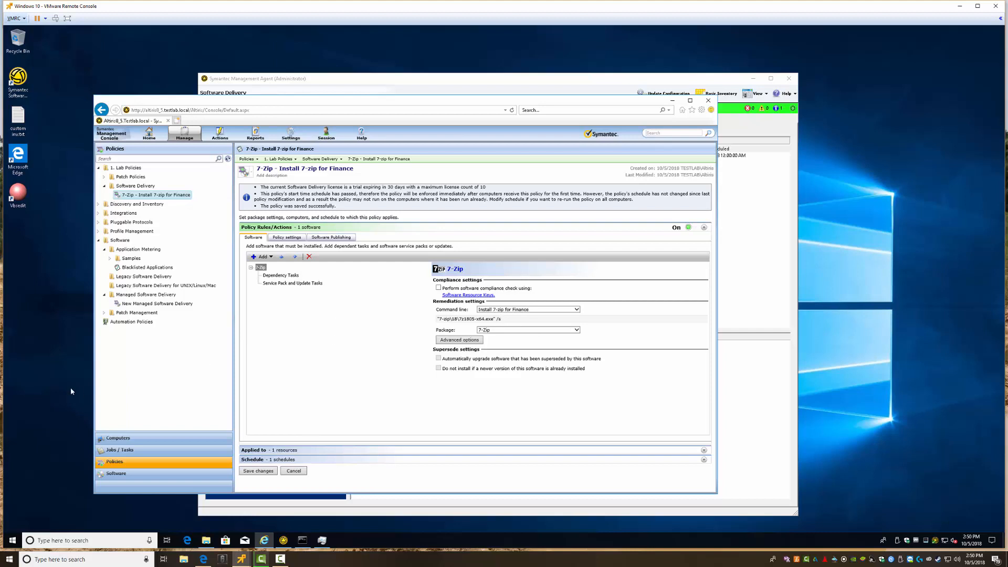
left_click(116, 472)
right_click(263, 181)
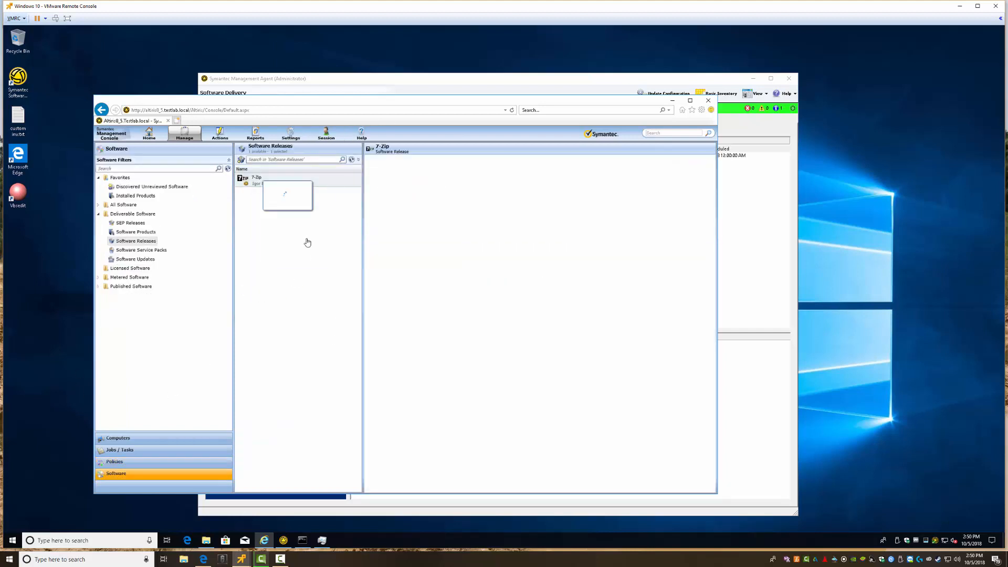
mouse_move(295, 232)
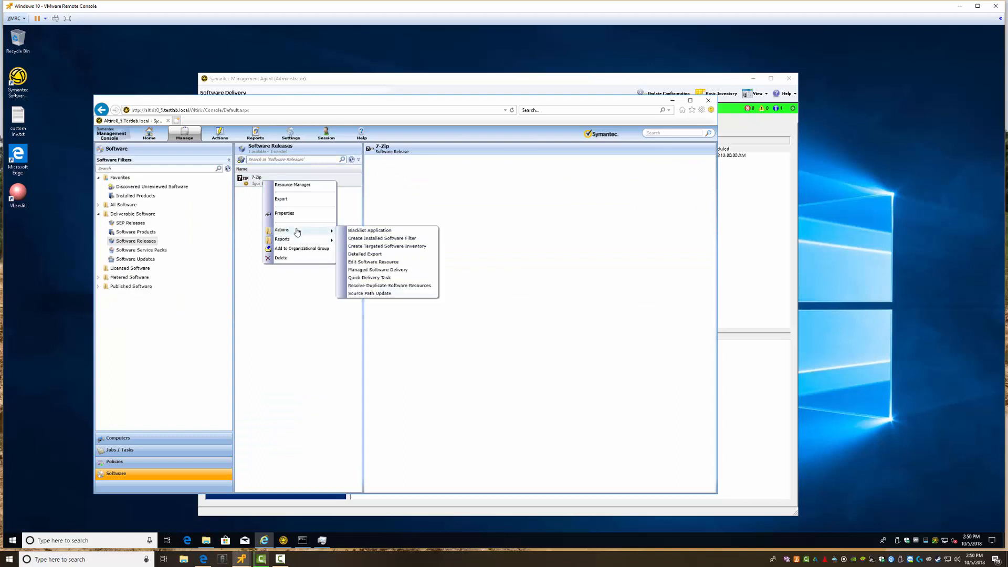
left_click(368, 261)
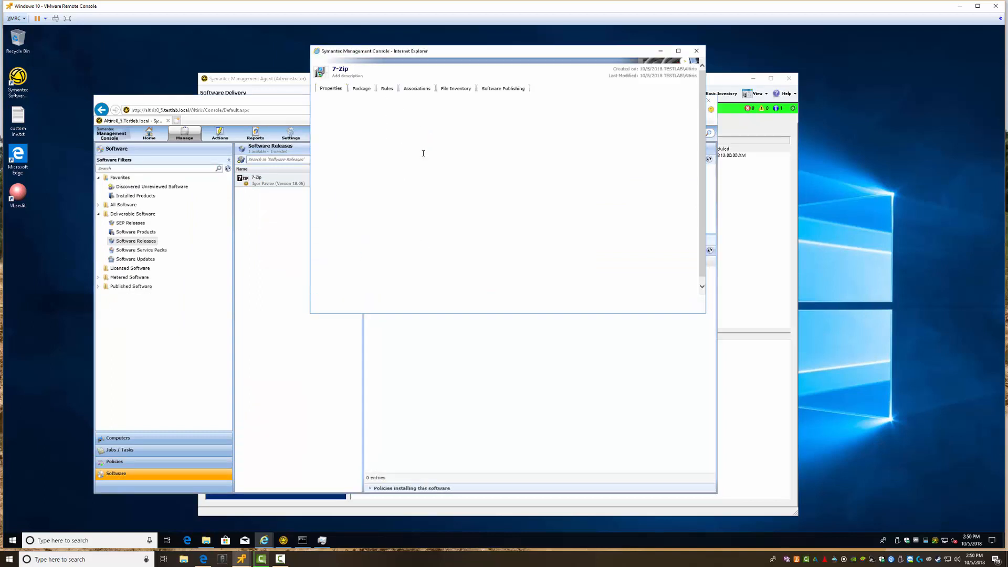
left_click(364, 89)
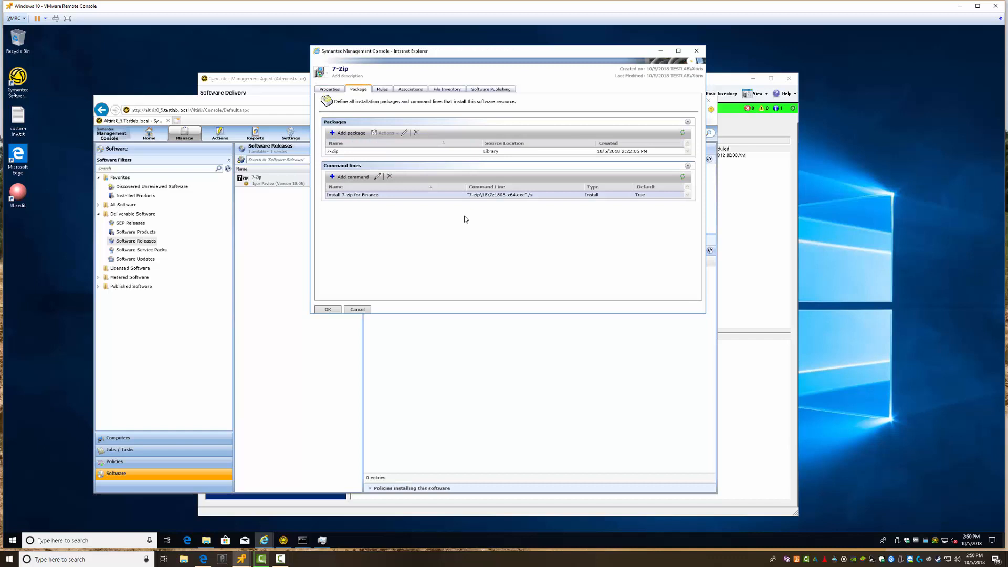
Step: Change the "Install 7-zip for Finance" command line to "7-zip\18\7z1805-x64.exe" /q and save the software release
left_click(496, 195)
left_click(378, 178)
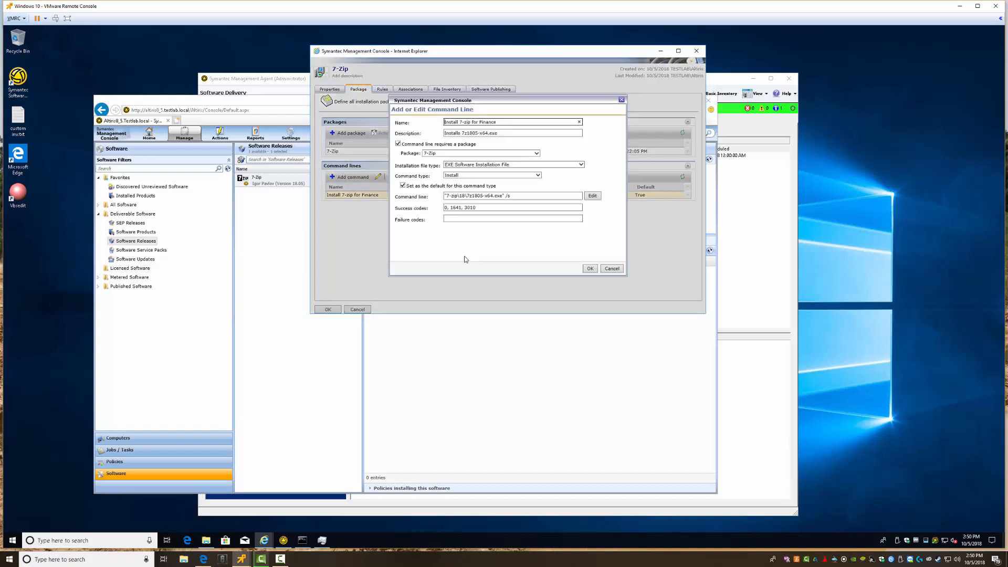
left_click(515, 198)
type("q")
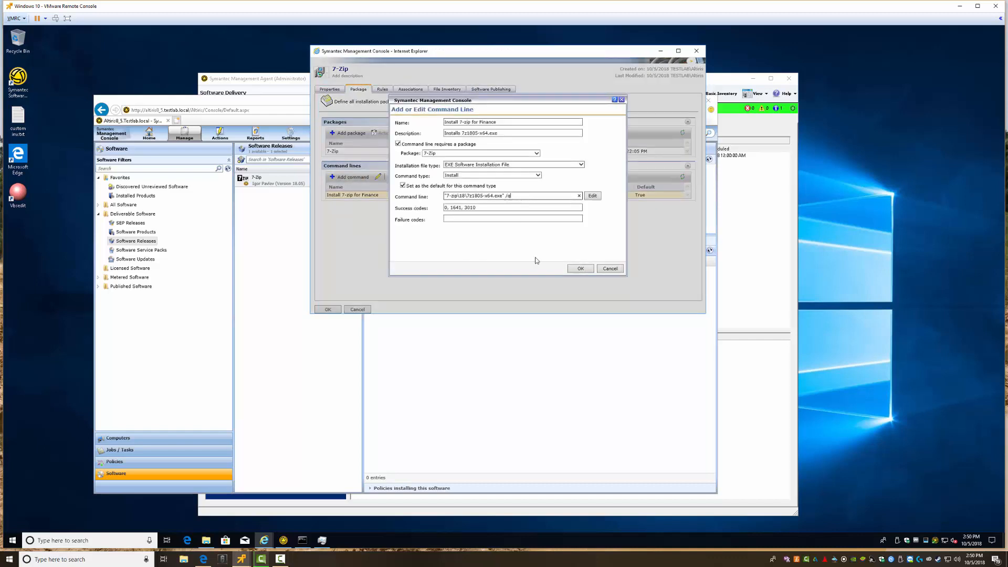
left_click(580, 268)
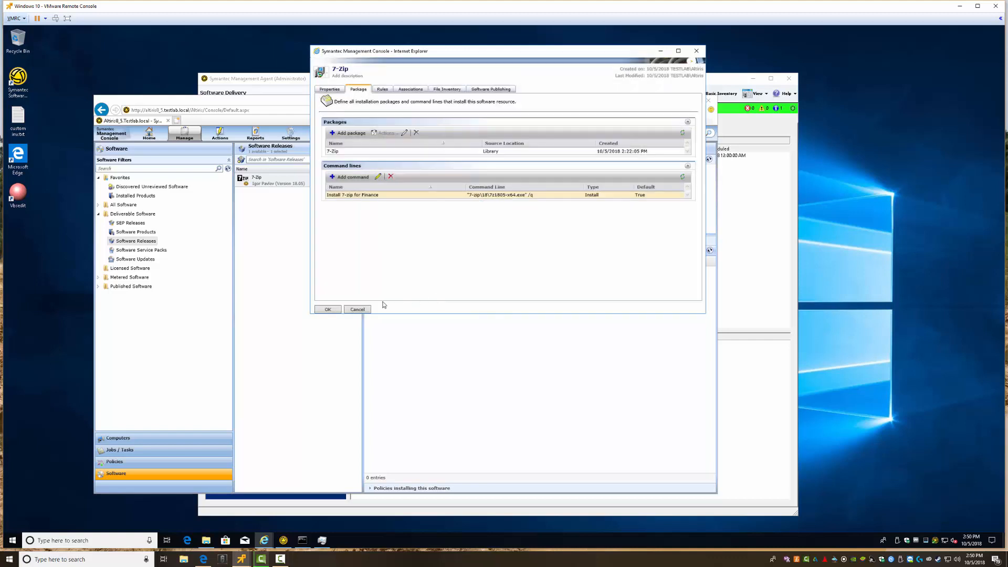
left_click(329, 310)
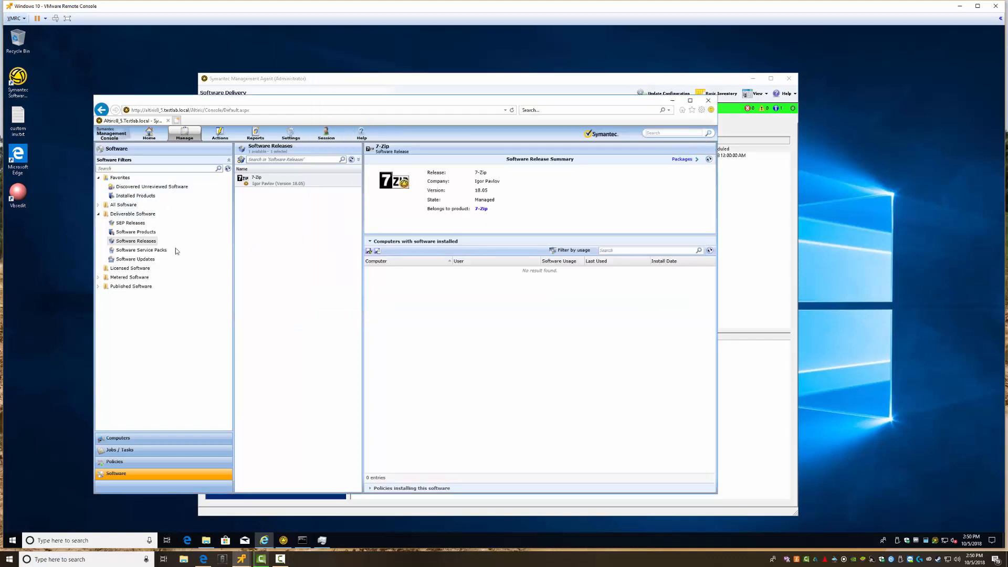
Step: Turn off the "7-Zip - Install 7-zip for Finance" policy and update the client agent's configuration
left_click(129, 462)
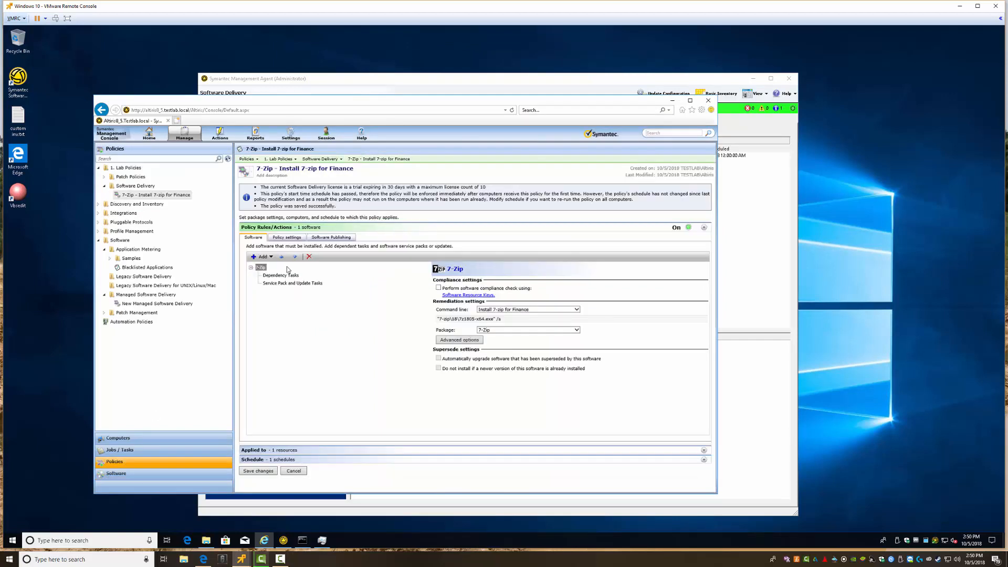
left_click(183, 195)
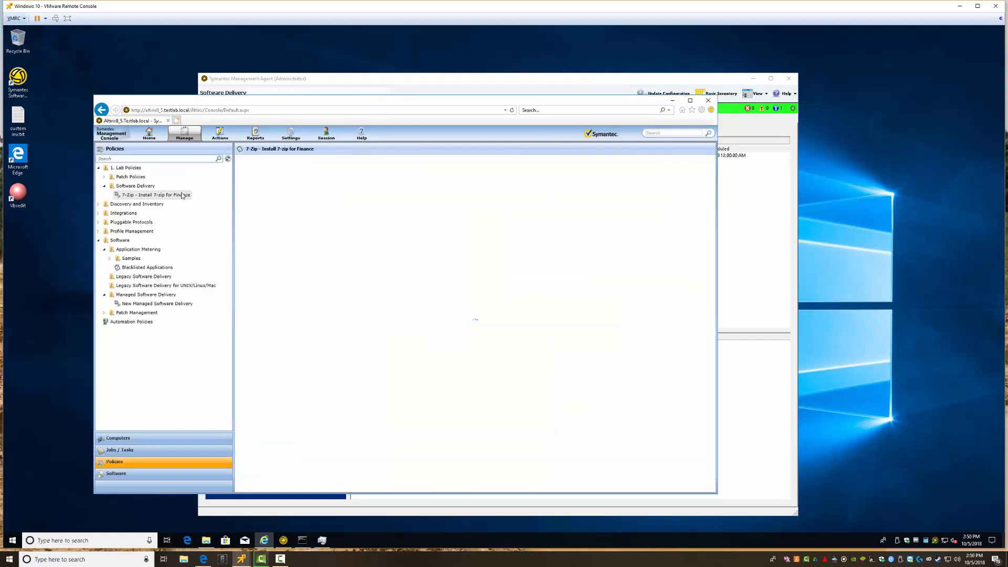
right_click(147, 196)
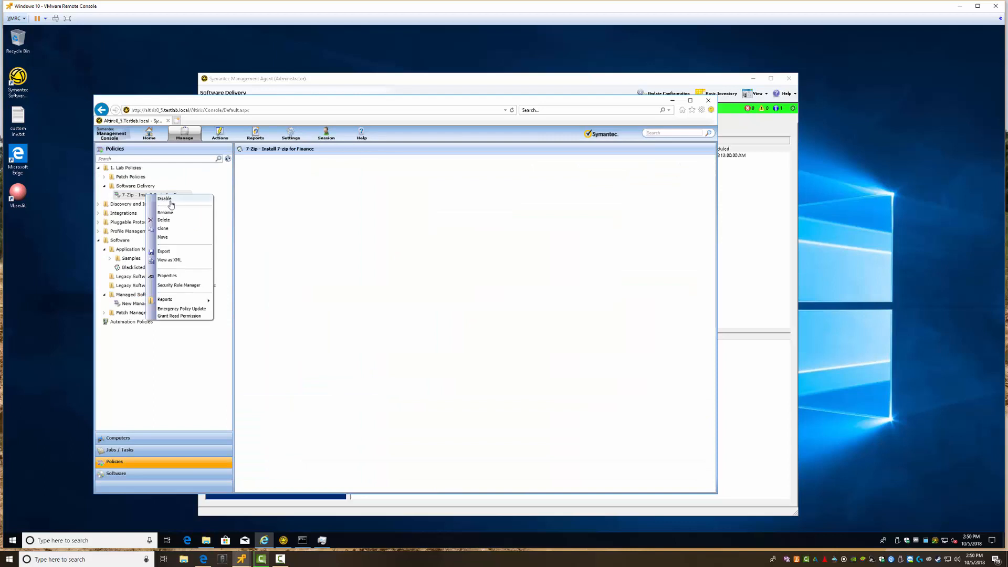
left_click(169, 220)
left_click(425, 332)
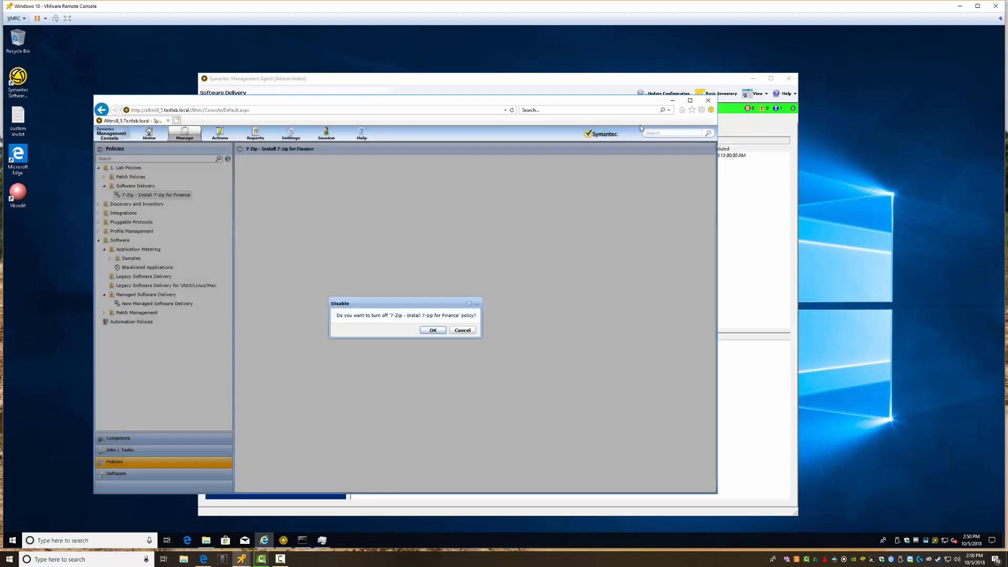
left_click(662, 95)
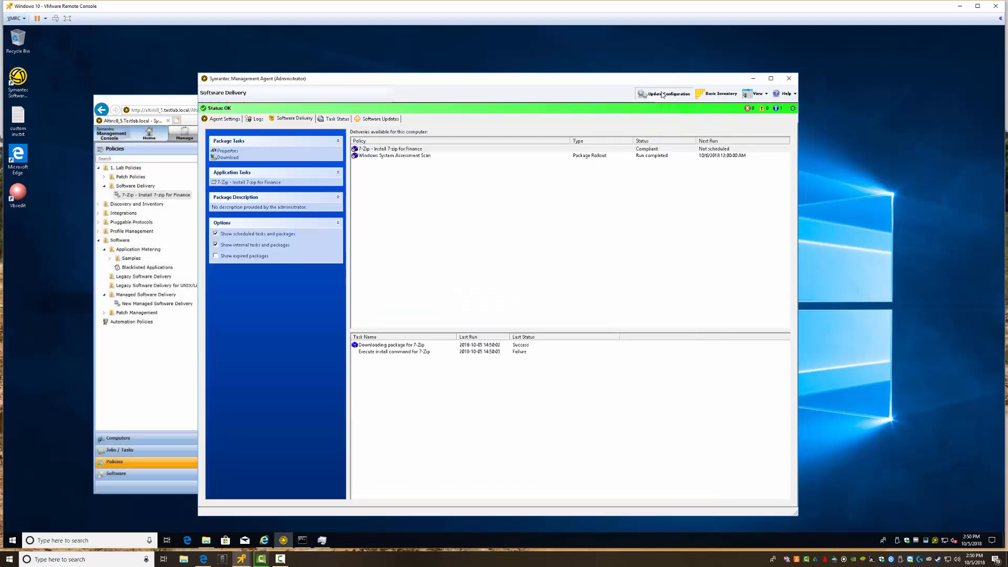
Step: Turn the "7-Zip - Install 7-zip for Finance" policy back on
right_click(152, 197)
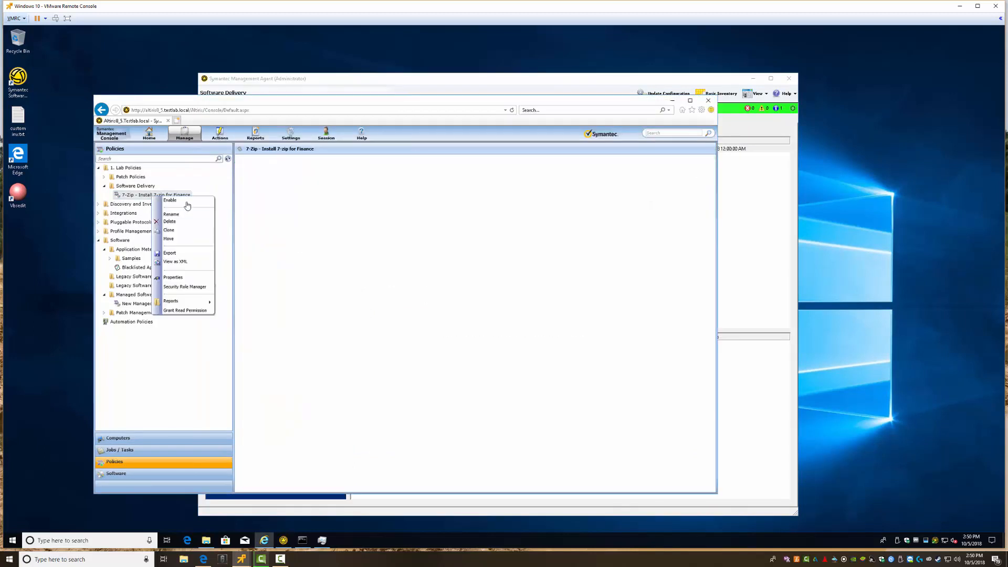
left_click(185, 203)
left_click(433, 330)
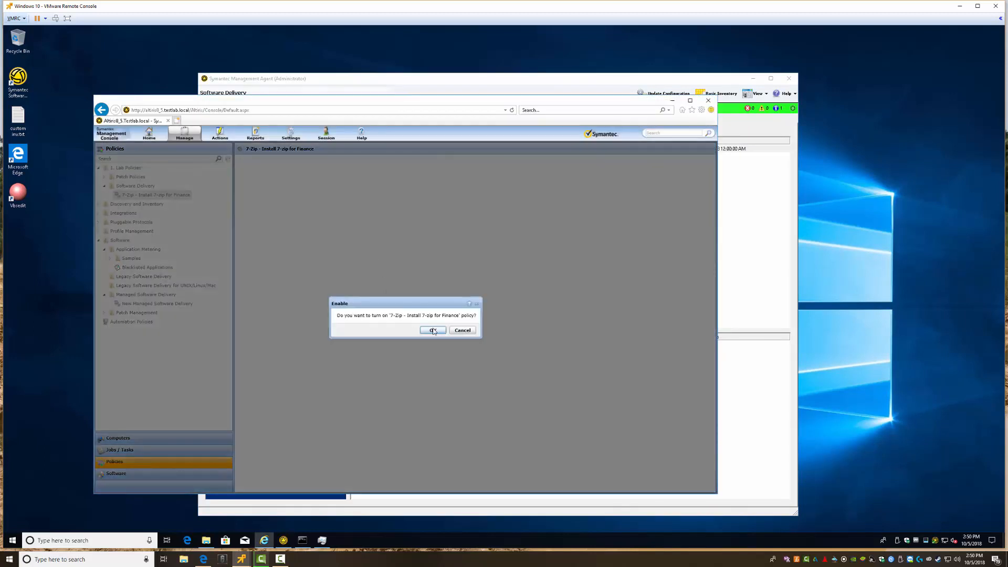
Step: Check the redeployed 7-Zip delivery's tasks in the agent and cancel the 7-Zip setup it launches
left_click_drag(562, 83, 639, 82)
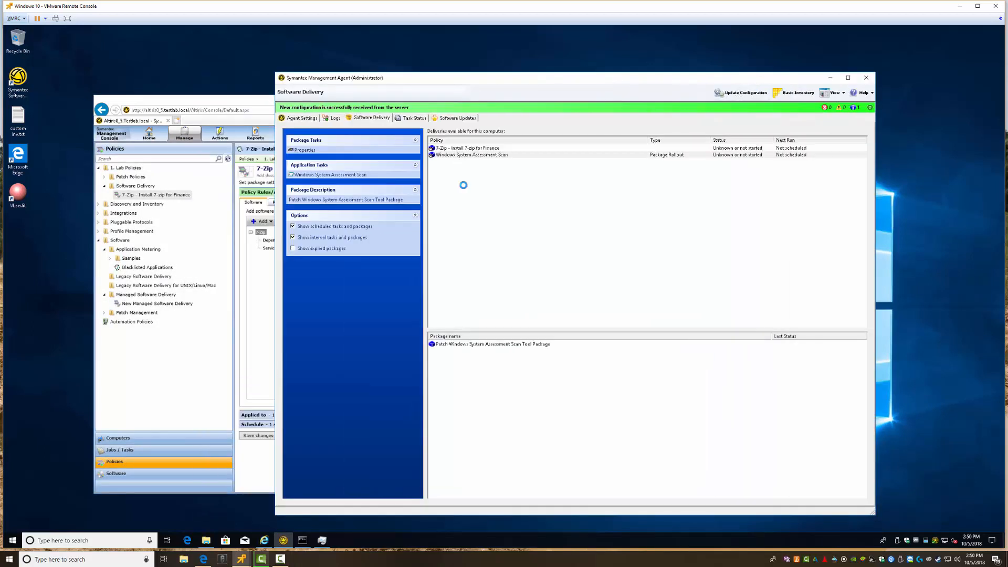
left_click(461, 150)
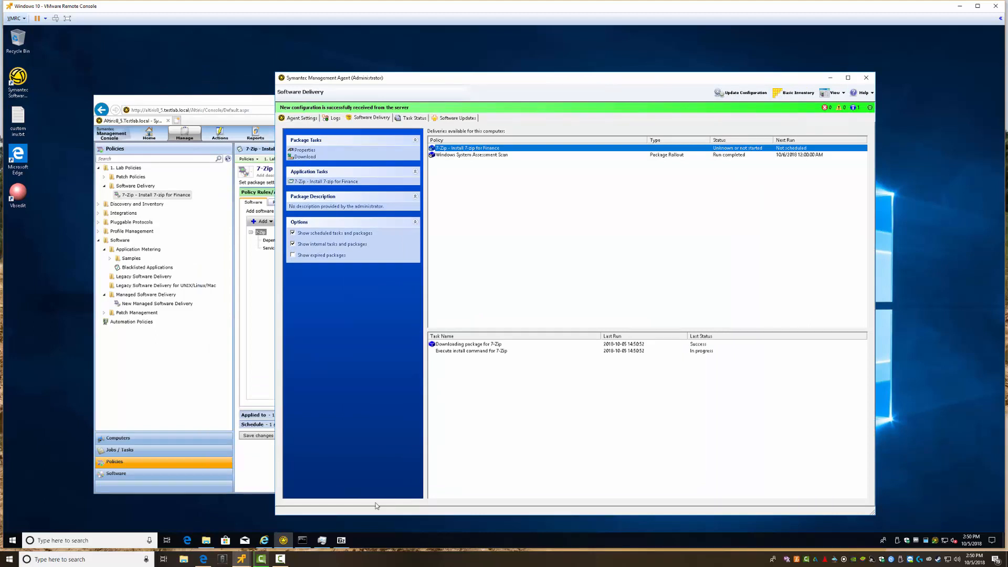
left_click(342, 540)
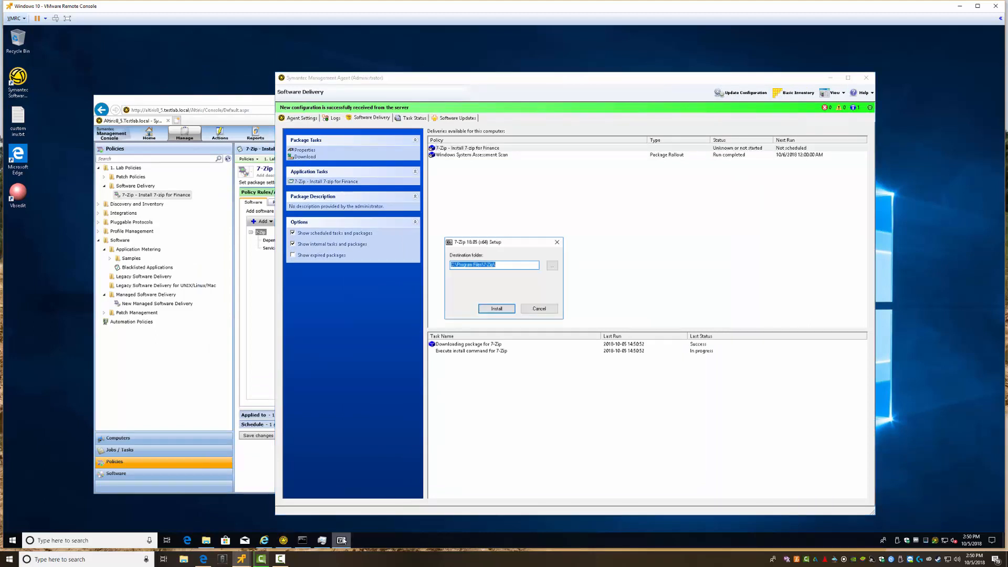
left_click(540, 310)
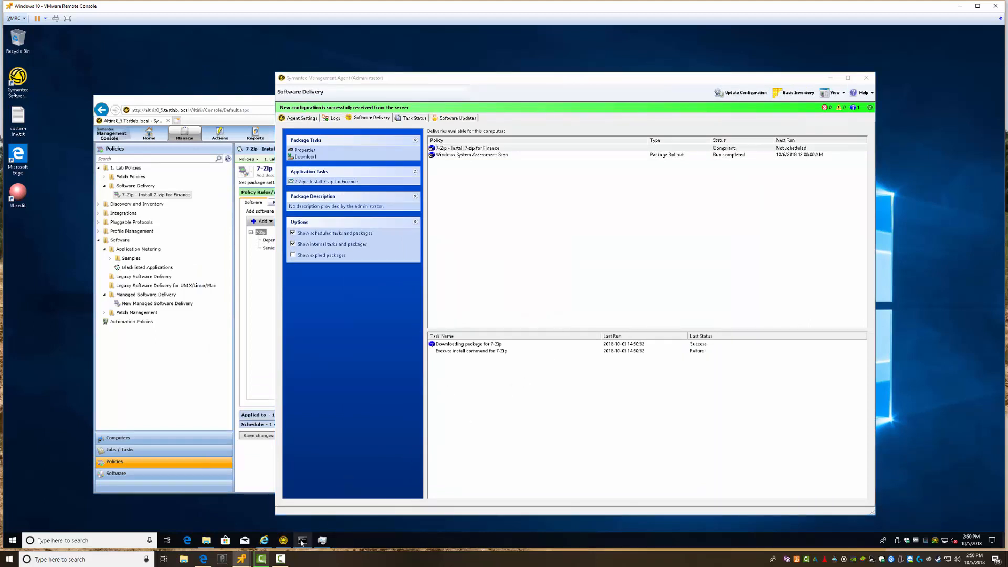
Step: Try 7-zip\18\7z1805-x64.exe from the command prompt with /q and with /s, cancelling the setup each time
left_click(301, 541)
key("Up")
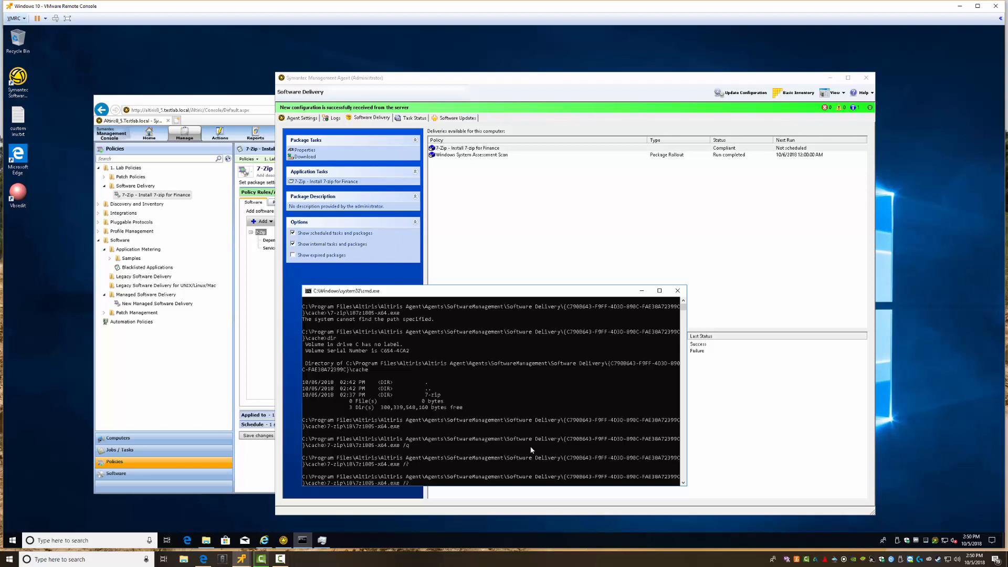
type("q")
key("Return")
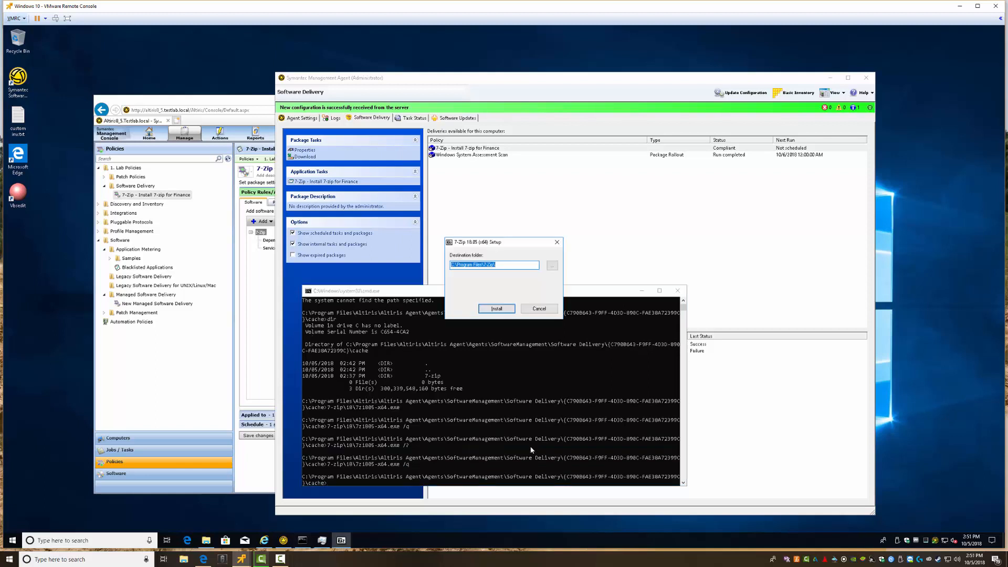
left_click(549, 308)
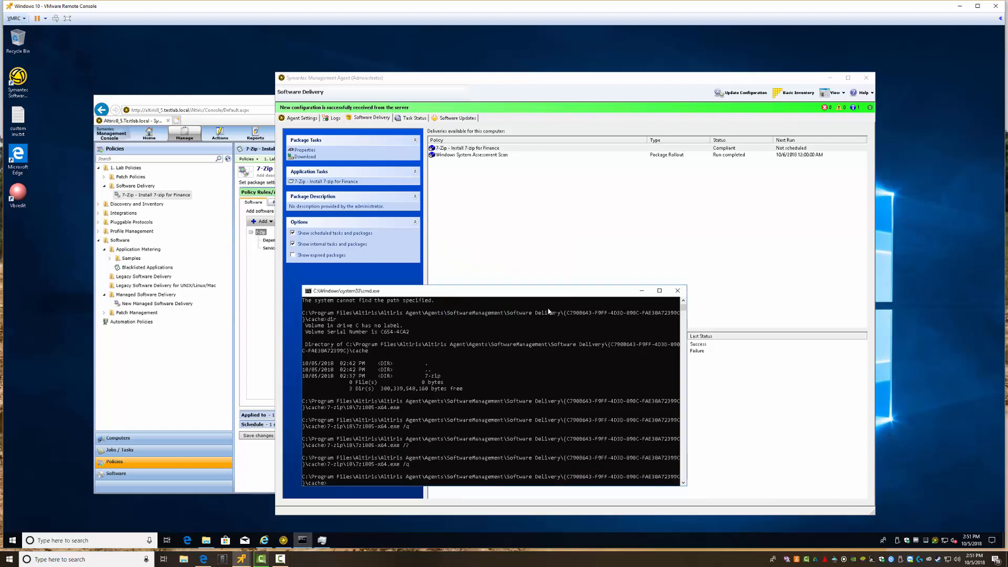
key("Up")
type("s")
key("Return")
left_click(538, 309)
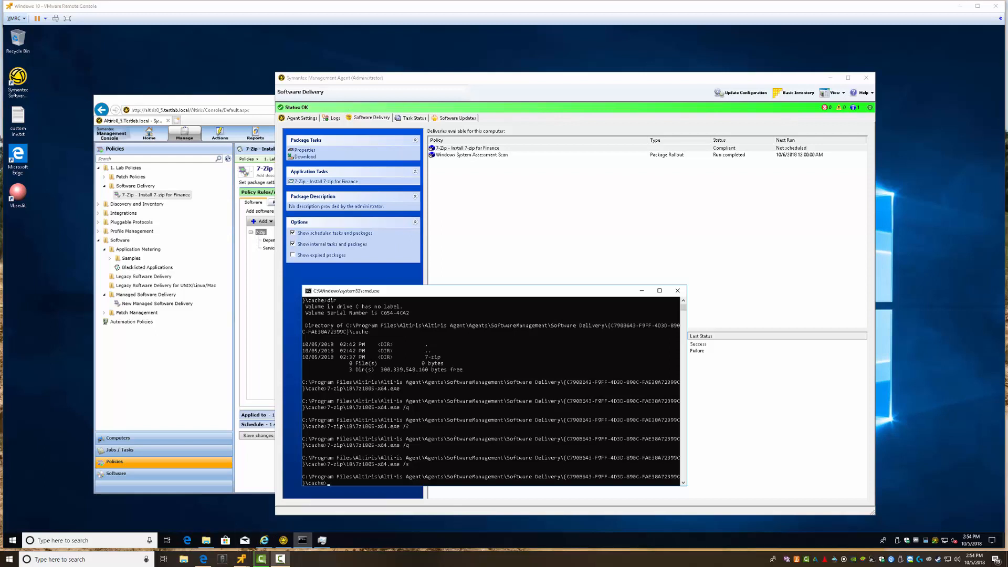
Step: Reopen the 7-Zip software release for editing in the management console and show its packages and command lines
left_click(253, 307)
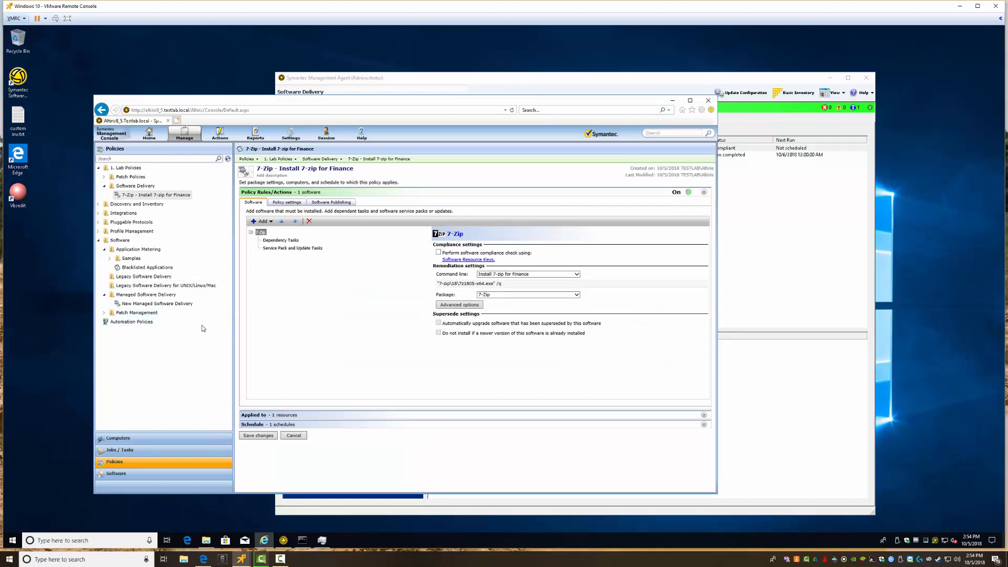
left_click(116, 474)
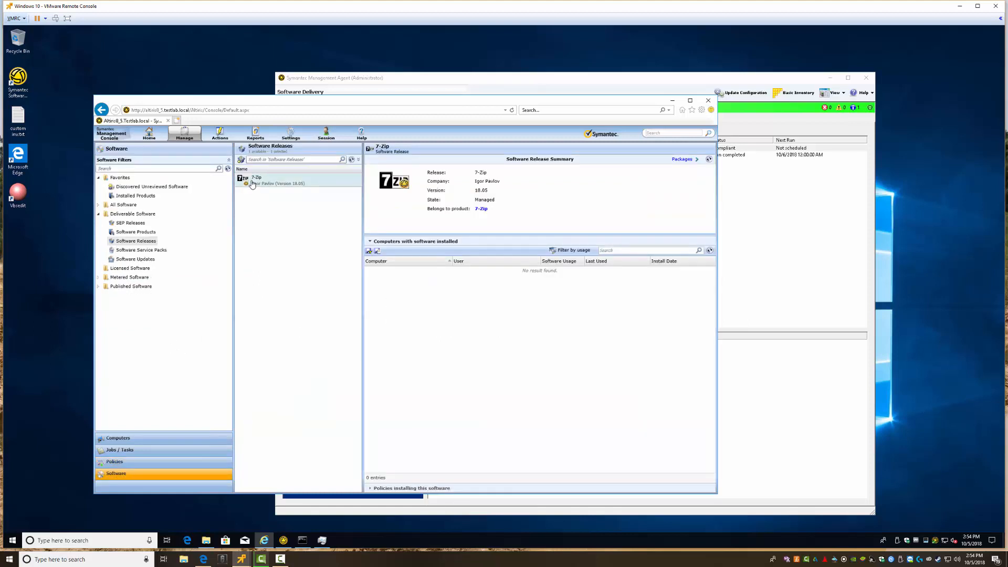
right_click(253, 181)
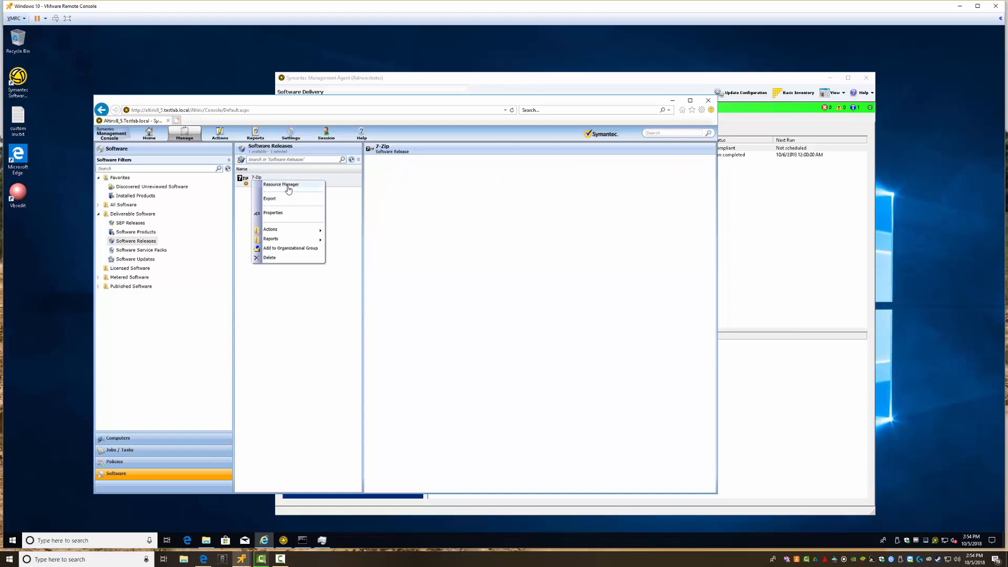
mouse_move(280, 242)
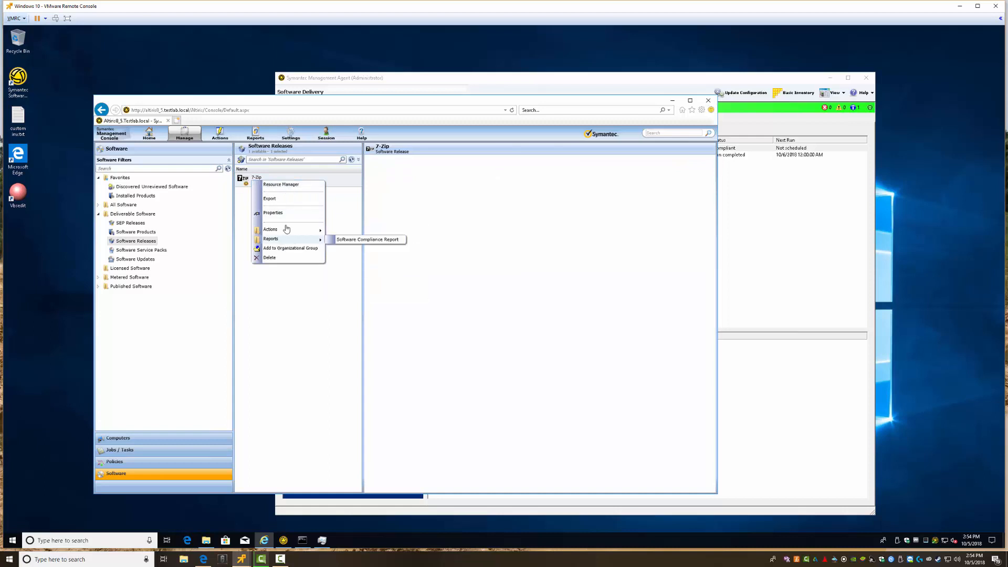
left_click(351, 262)
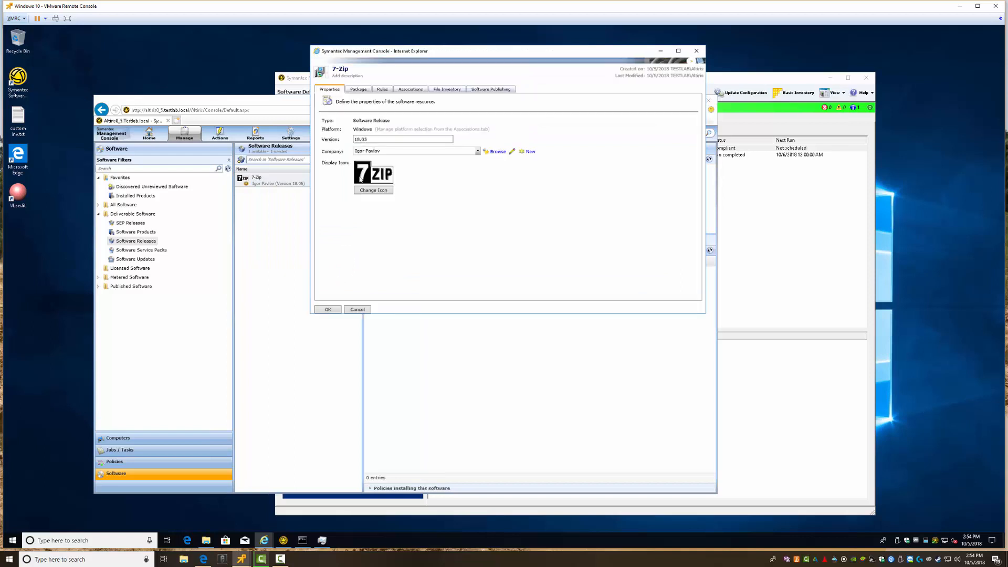
left_click(359, 89)
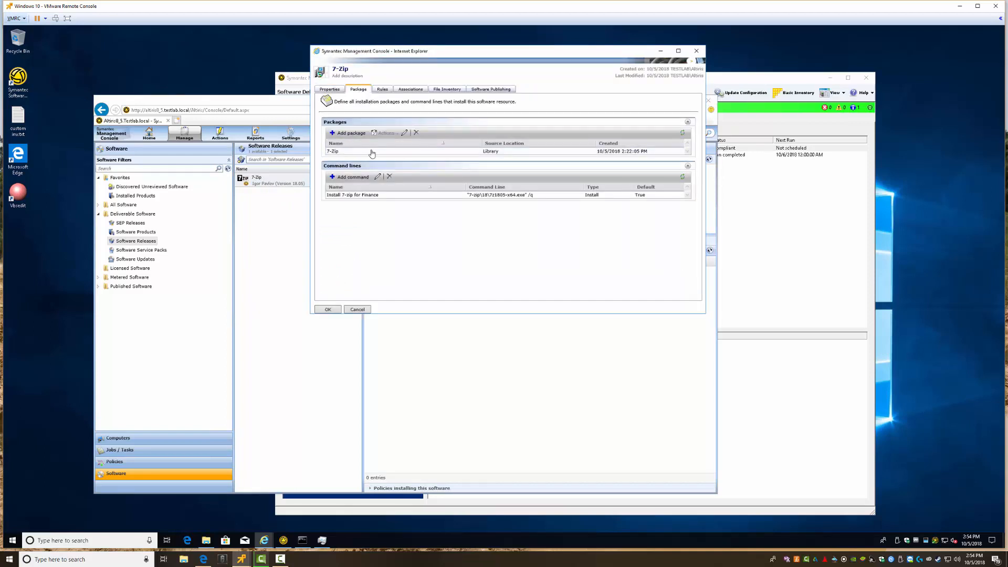
Step: Edit the 7-Zip package and delete 7z1805-x64.exe from its 7-zip\18 folder
left_click(404, 133)
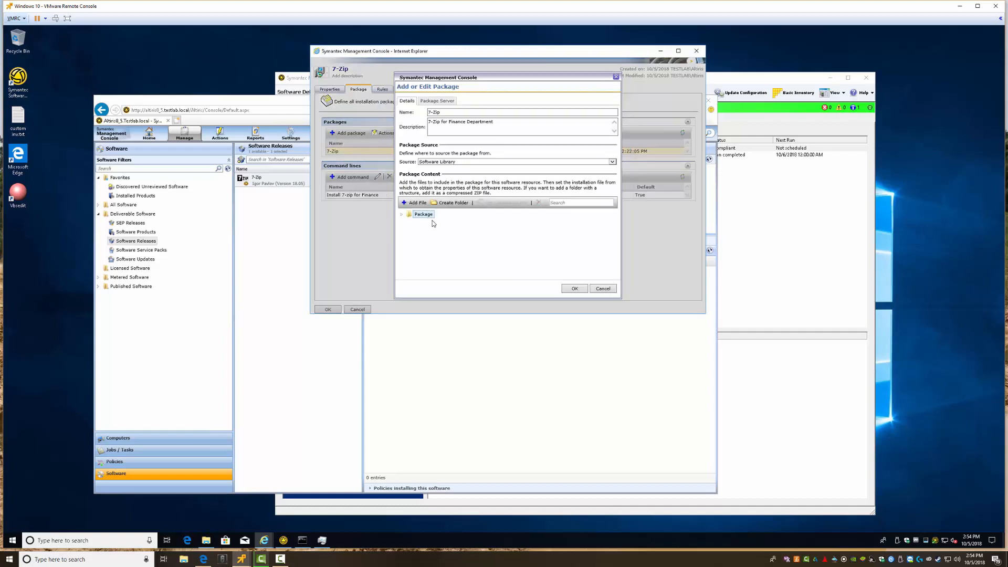
left_click(402, 214)
left_click(408, 222)
left_click(414, 229)
left_click(451, 236)
left_click(539, 203)
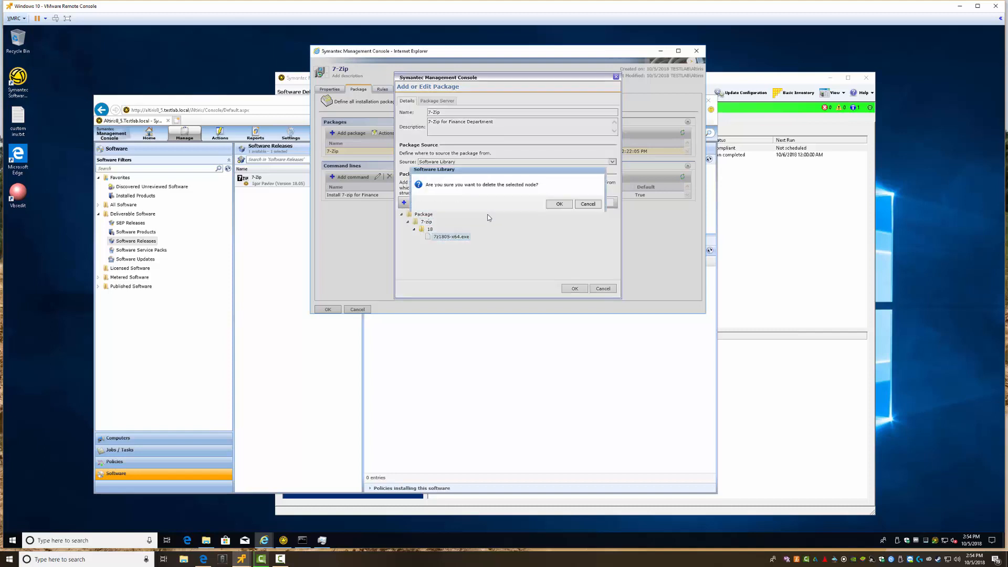
left_click(552, 206)
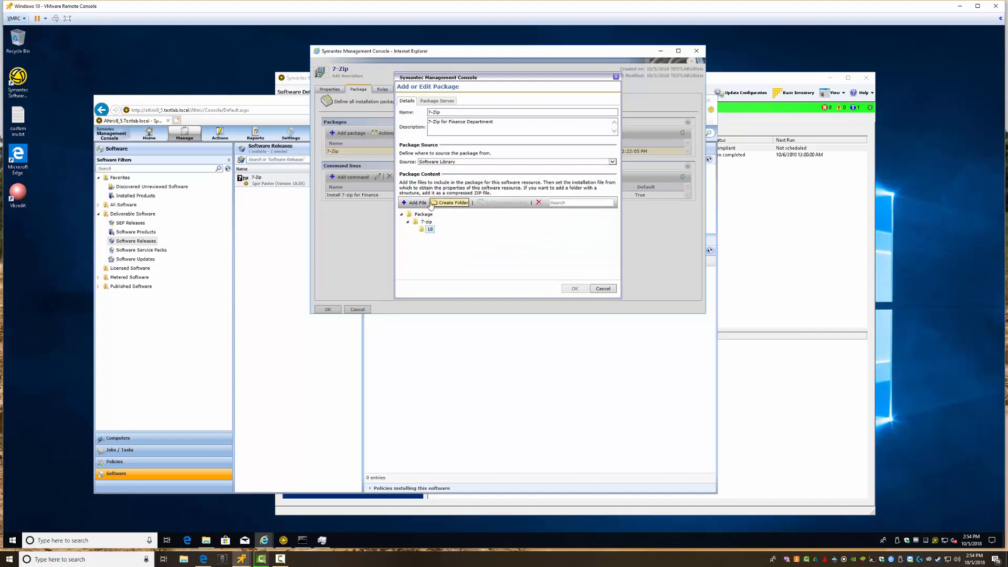
Step: Add 7z1805-x64.msi from Downloads to the package's 18 folder and save the package
left_click(416, 203)
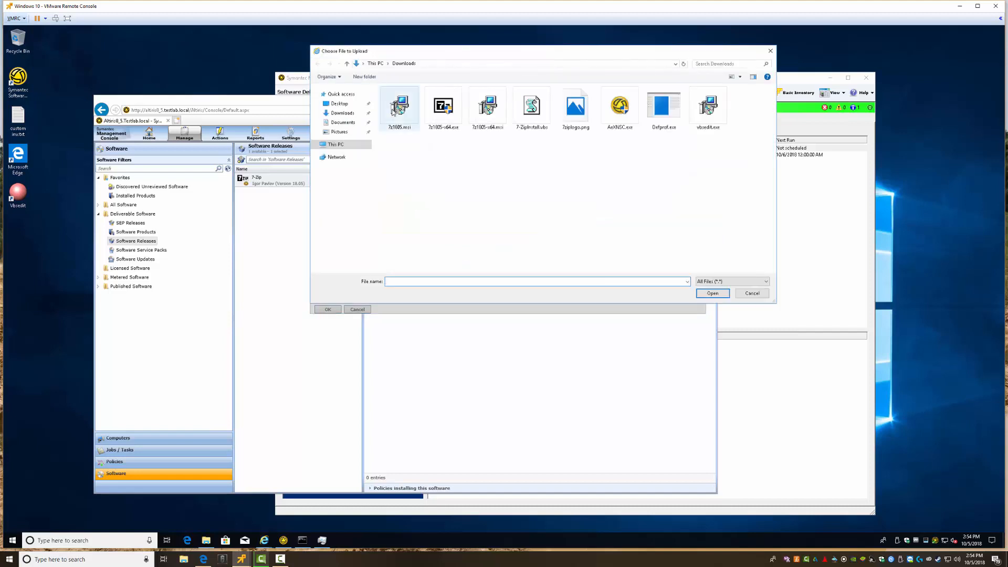
left_click(487, 109)
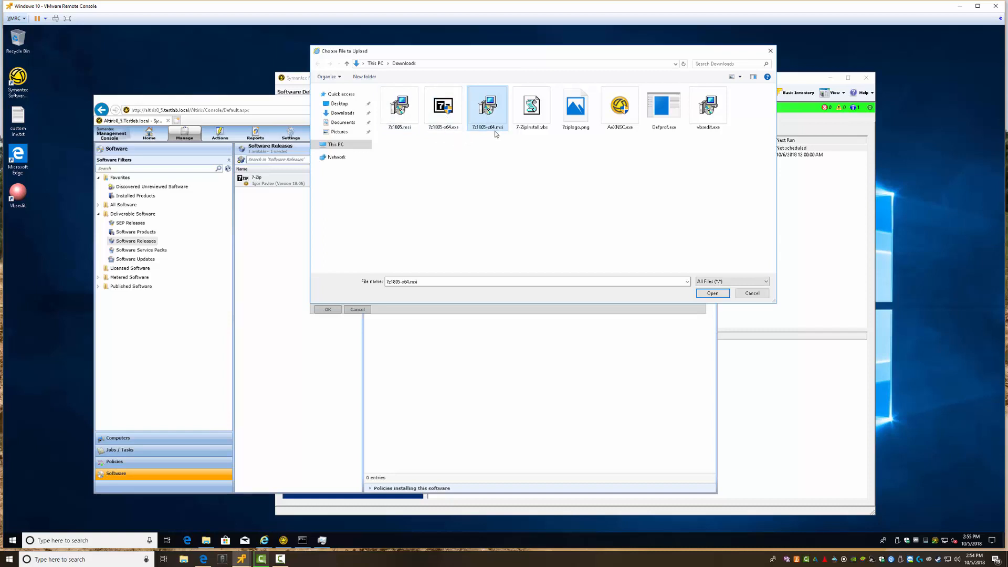
left_click(712, 294)
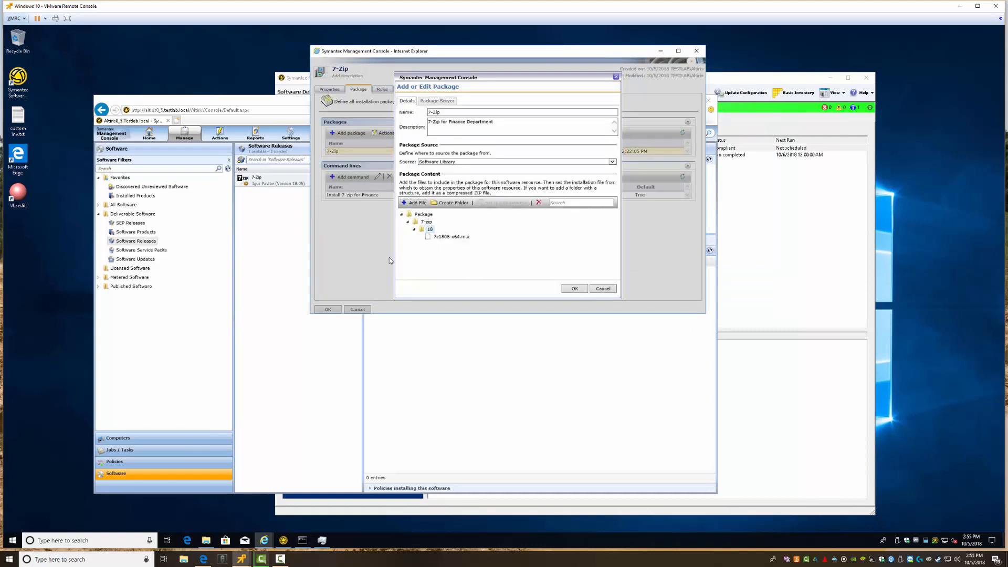
left_click(576, 290)
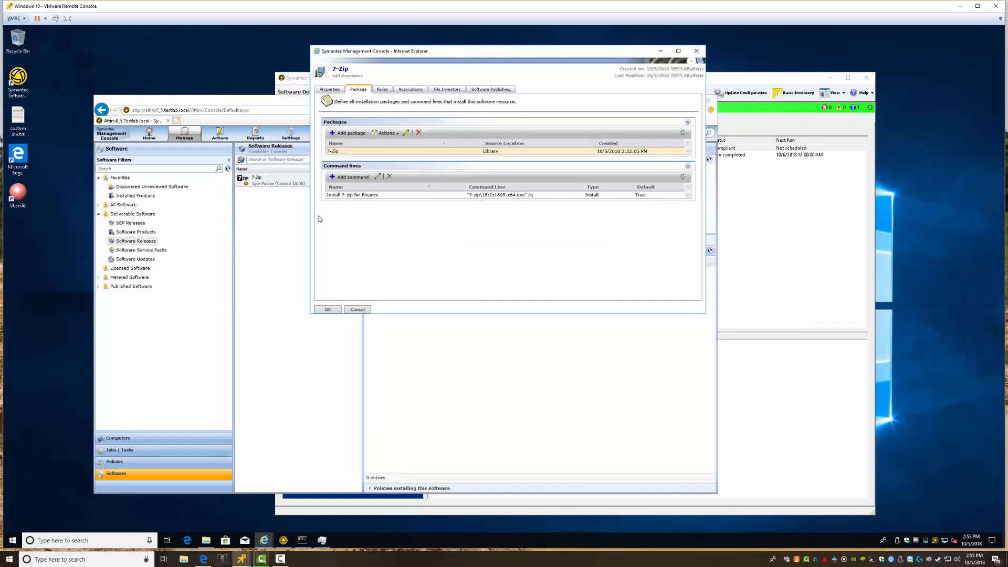
Step: Copy the full file name of 7z1805-x64.msi from the package's software library folder
left_click(206, 541)
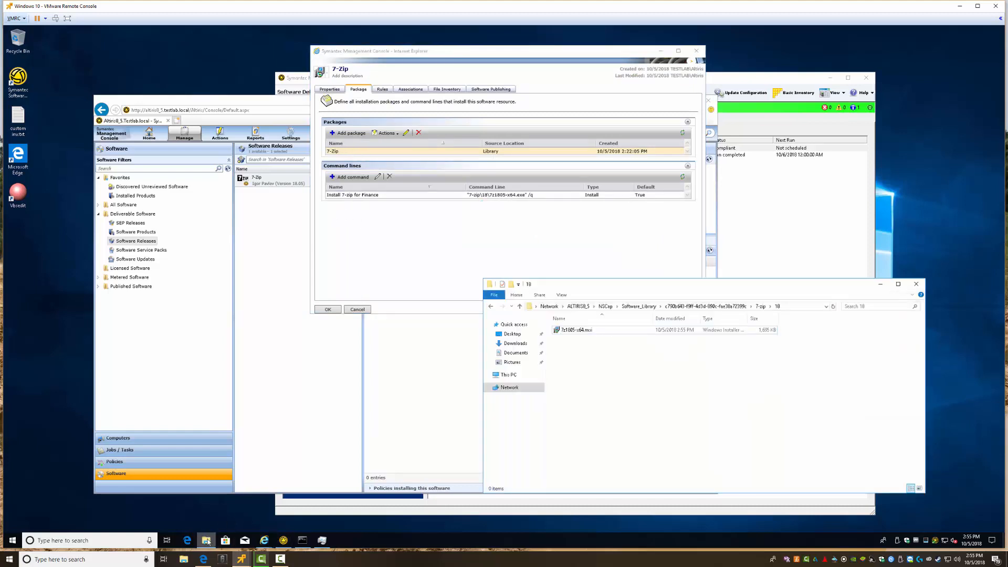
left_click(578, 332)
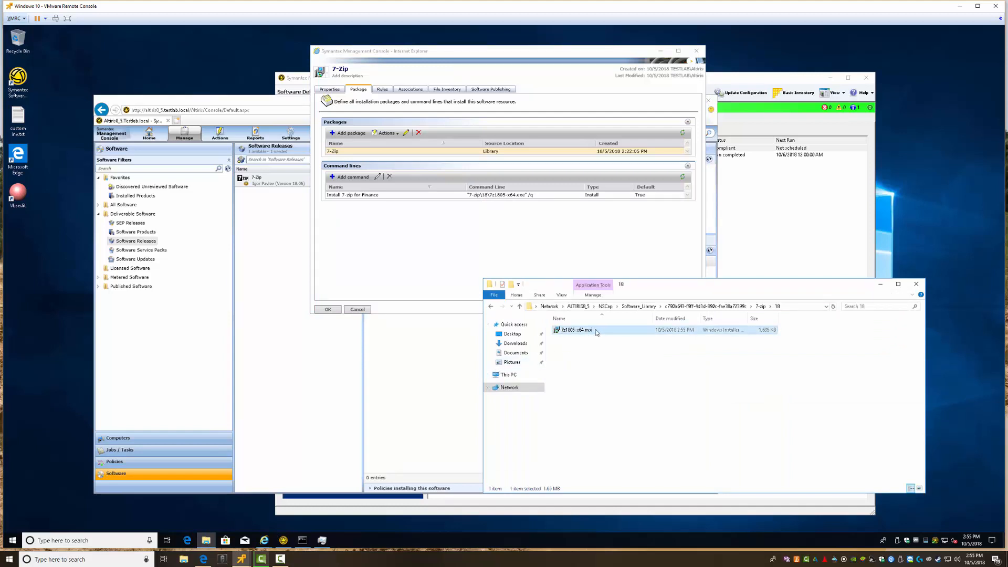
left_click(596, 331)
key("ctrl+c")
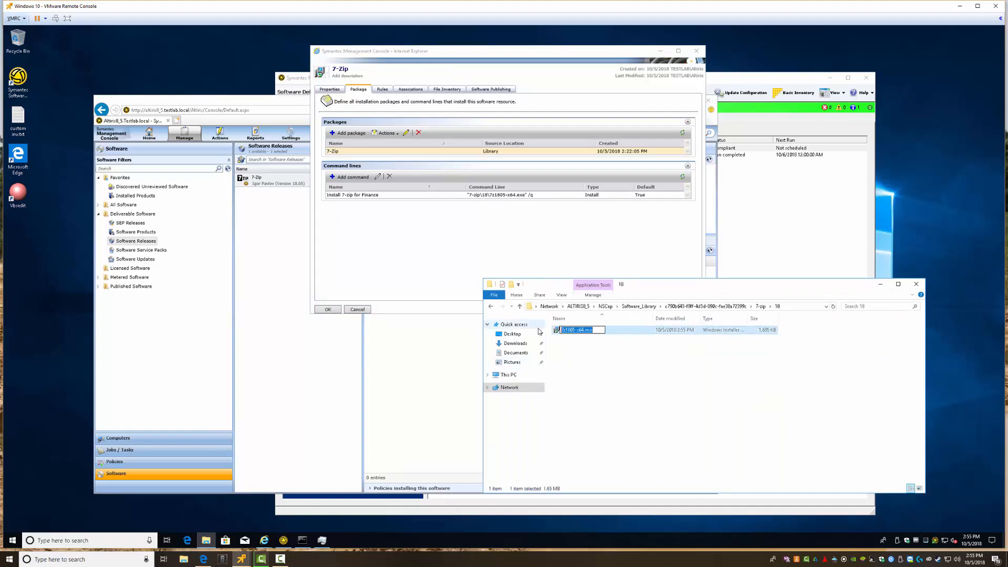
left_click(759, 380)
Step: Edit the 'Install 7-zip for Finance' command and change its command line to "7-zip\18\7z1805-x64.msi" /qb!
left_click(450, 229)
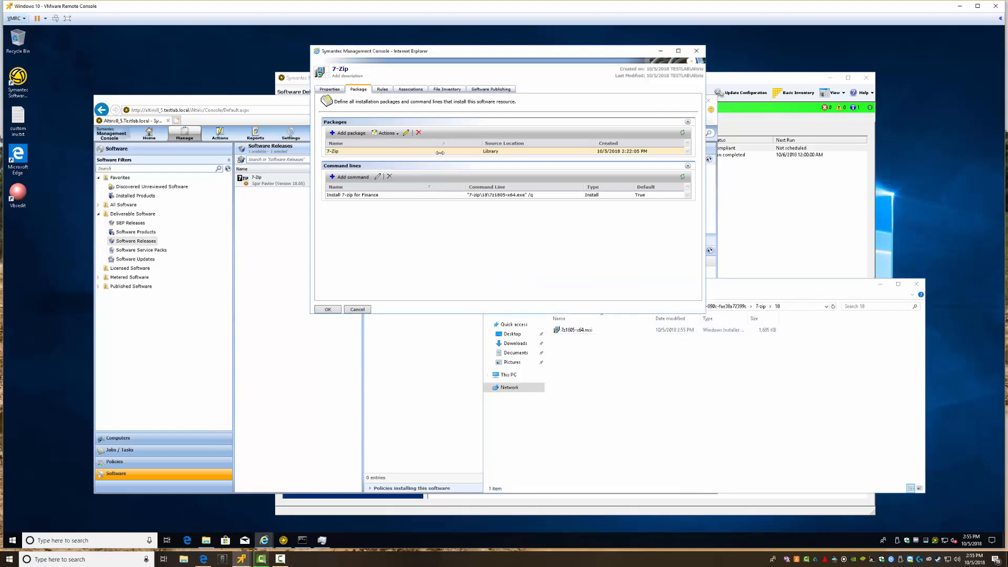
left_click(379, 195)
left_click(378, 177)
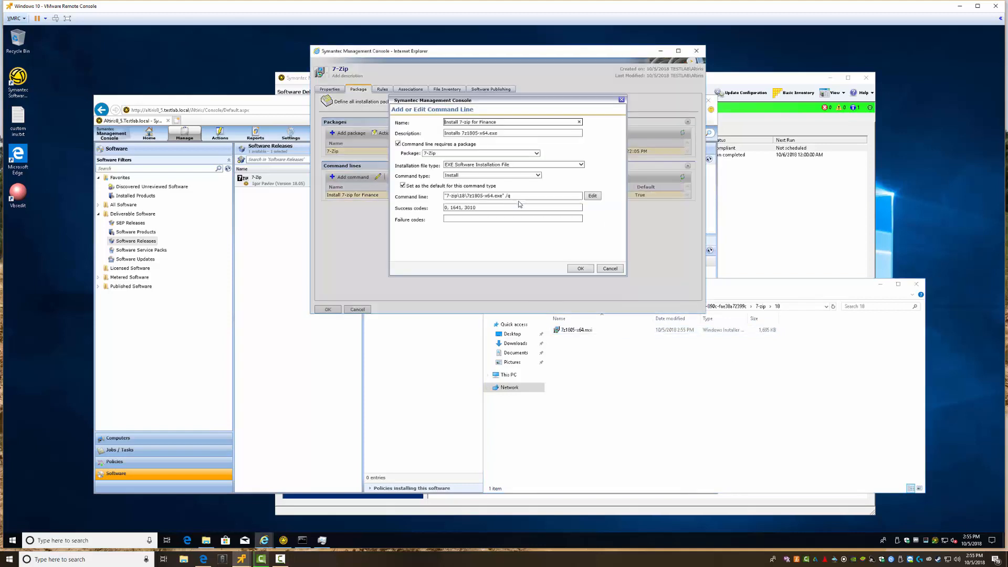
left_click_drag(467, 196, 493, 196)
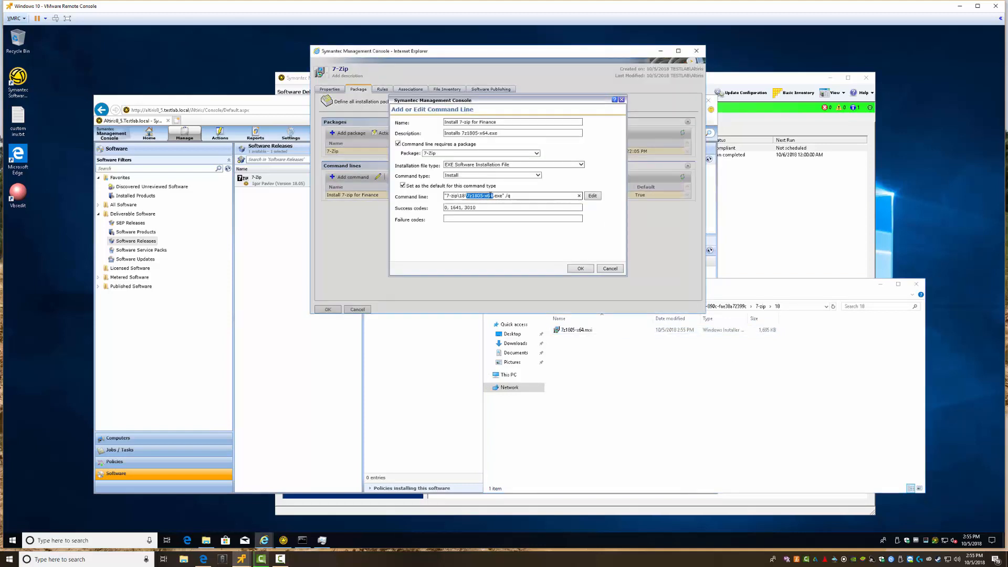
key("ctrl+v")
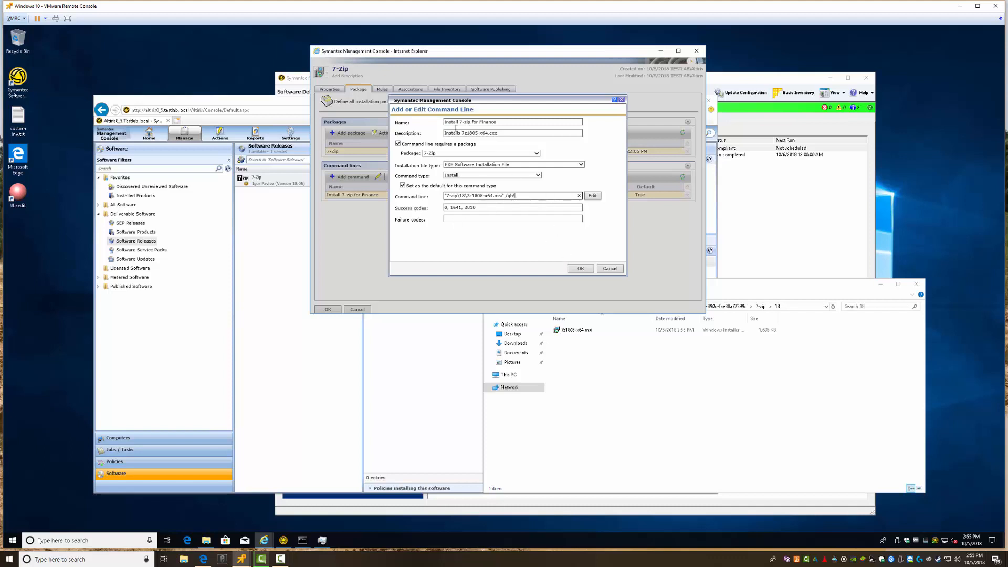
Step: Set the command's description to 'Installs 7z1805-x64.msi', rename it 'Install 7-zip 64bit for Finance', and save it
left_click_drag(500, 133, 463, 133)
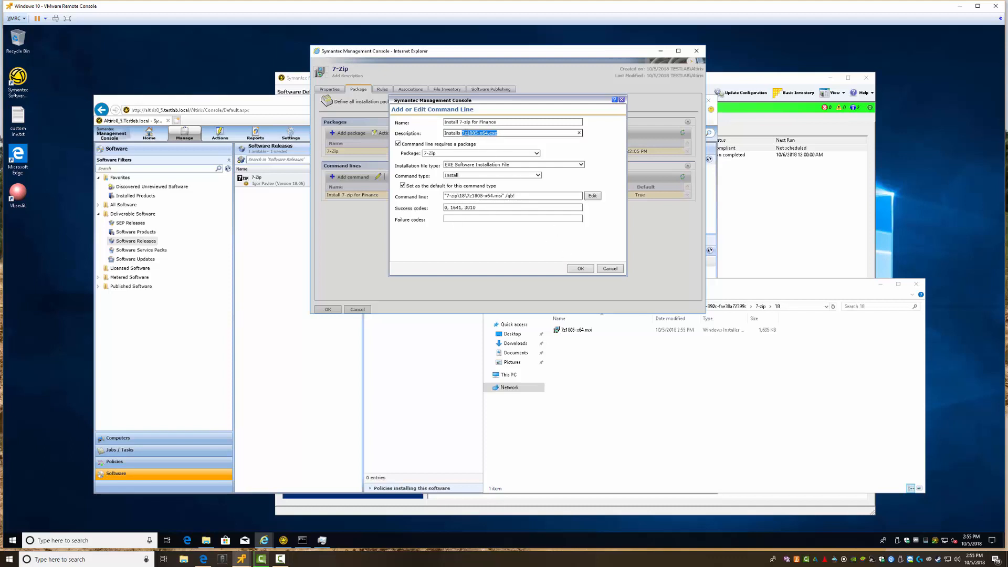
type("7z1805-x64.msi")
left_click(471, 123)
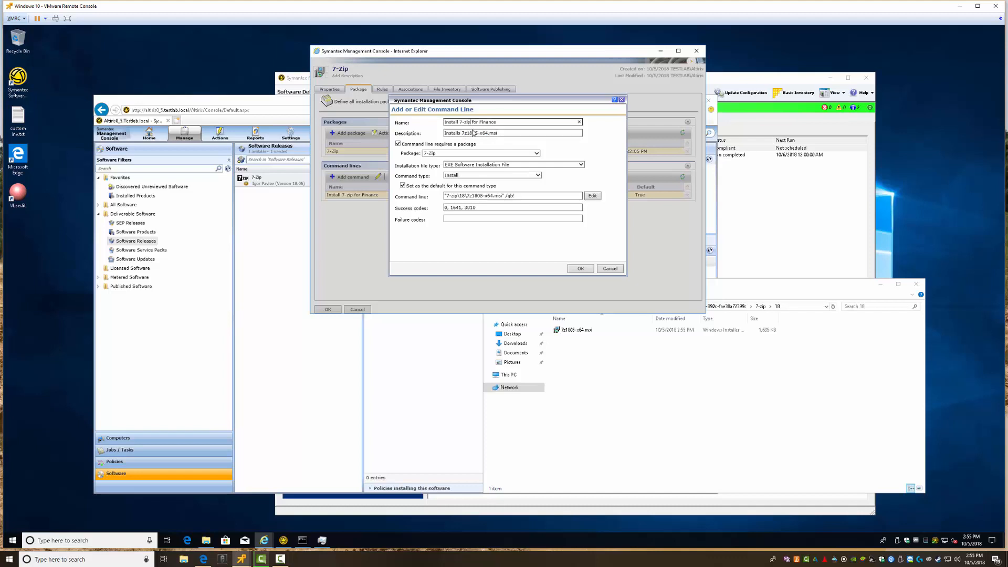
type("64bit")
left_click(580, 268)
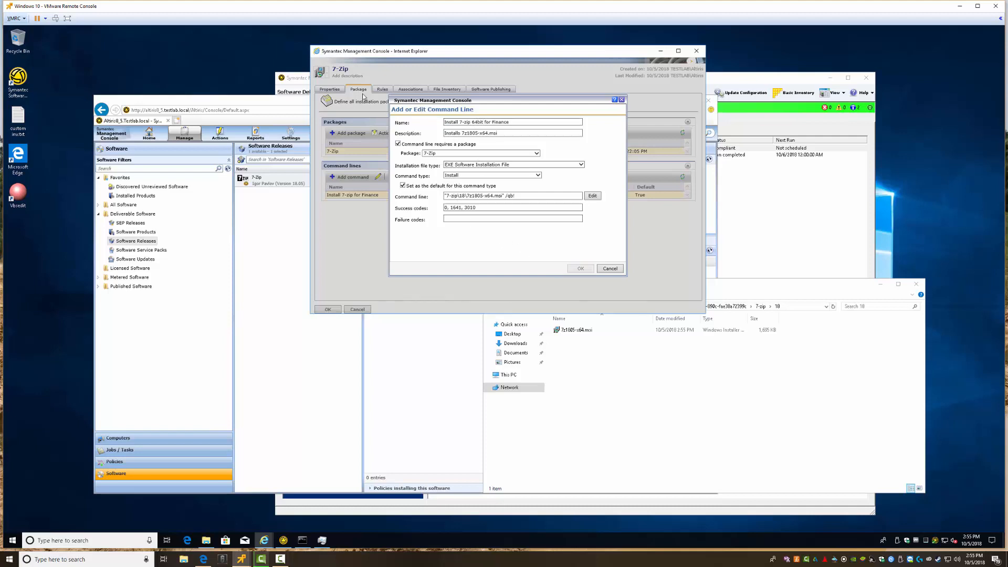
Step: Rename the software release to '7-Zip 18 64bit' and save it
left_click(357, 72)
left_click(354, 69)
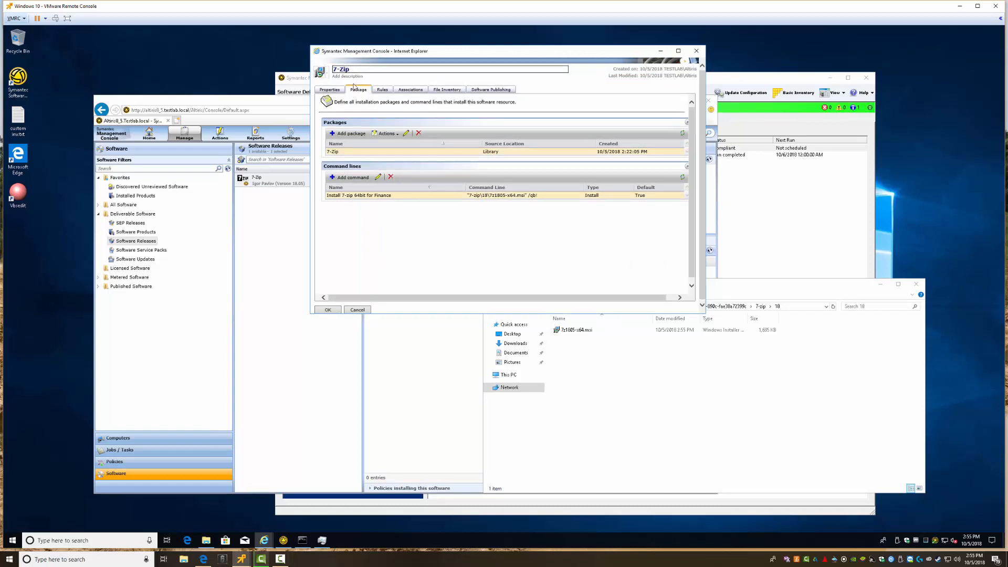
left_click(347, 232)
left_click(329, 90)
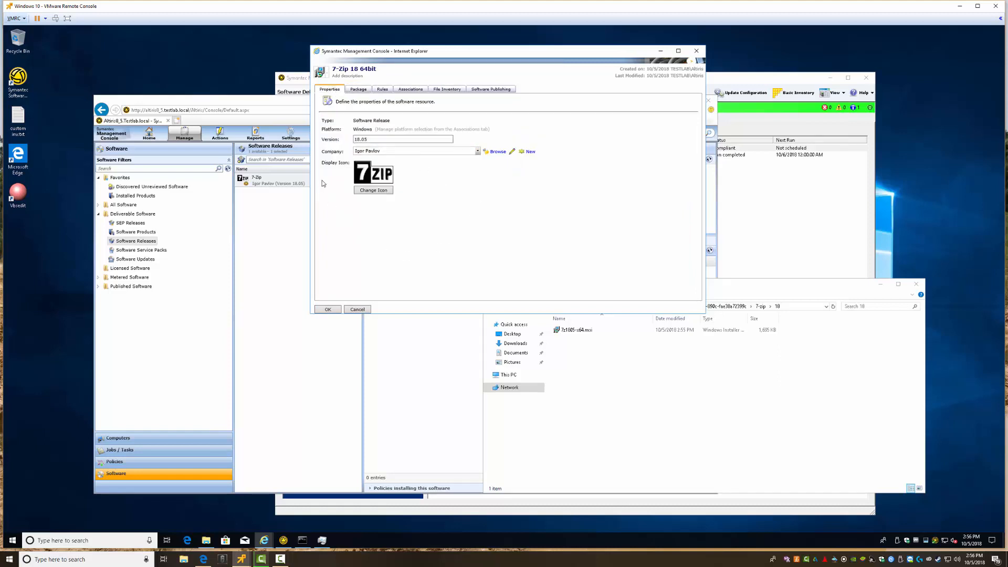
left_click(328, 309)
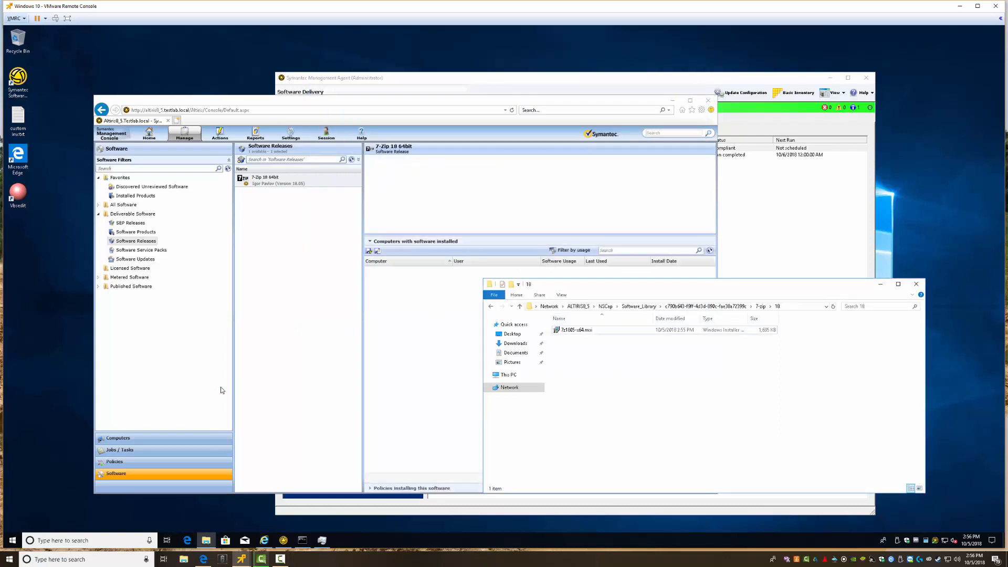
Step: Save the '7-Zip - Install 7-zip for Finance' policy and update the configuration in Symantec Management Agent
left_click(117, 463)
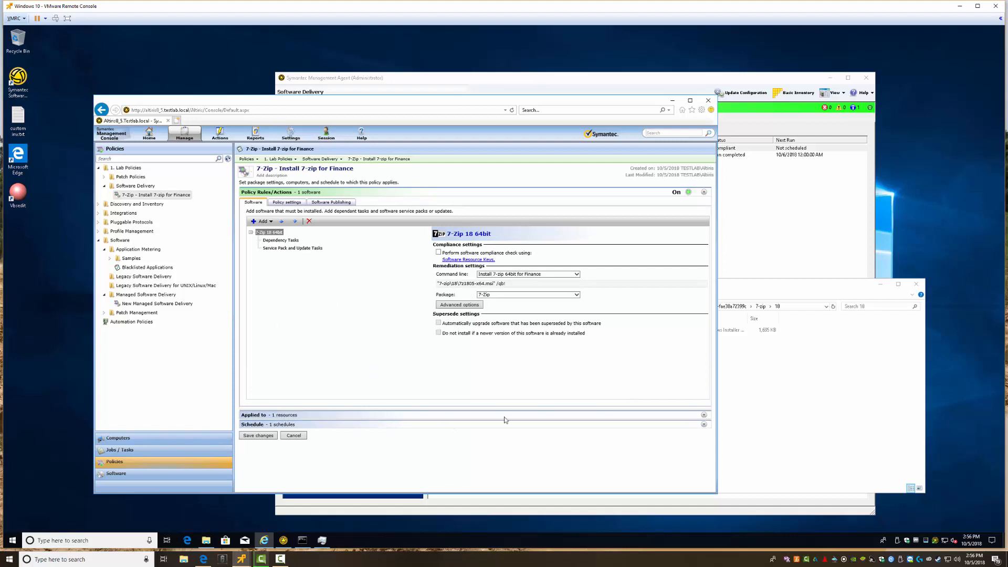
left_click(258, 435)
left_click(655, 80)
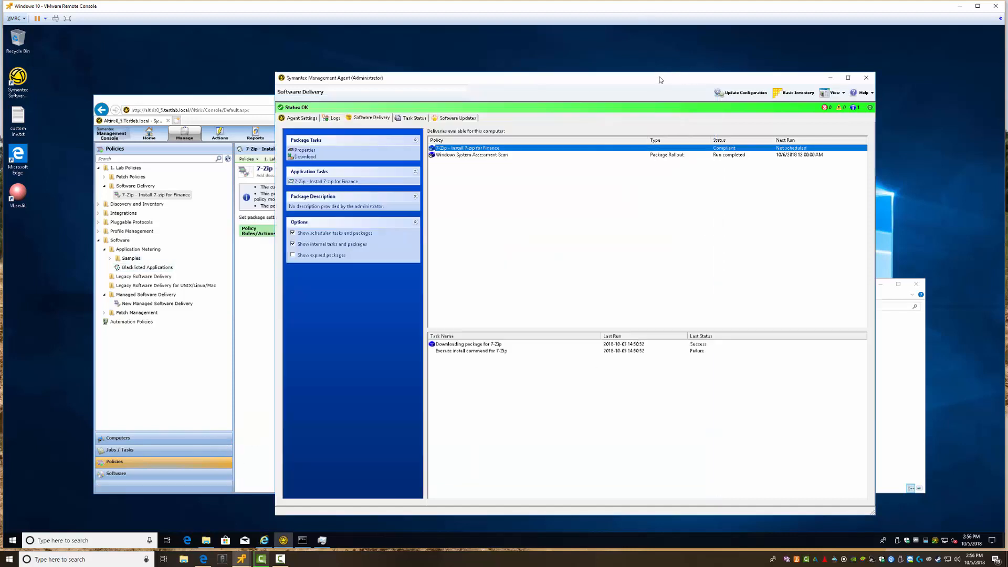
left_click(751, 95)
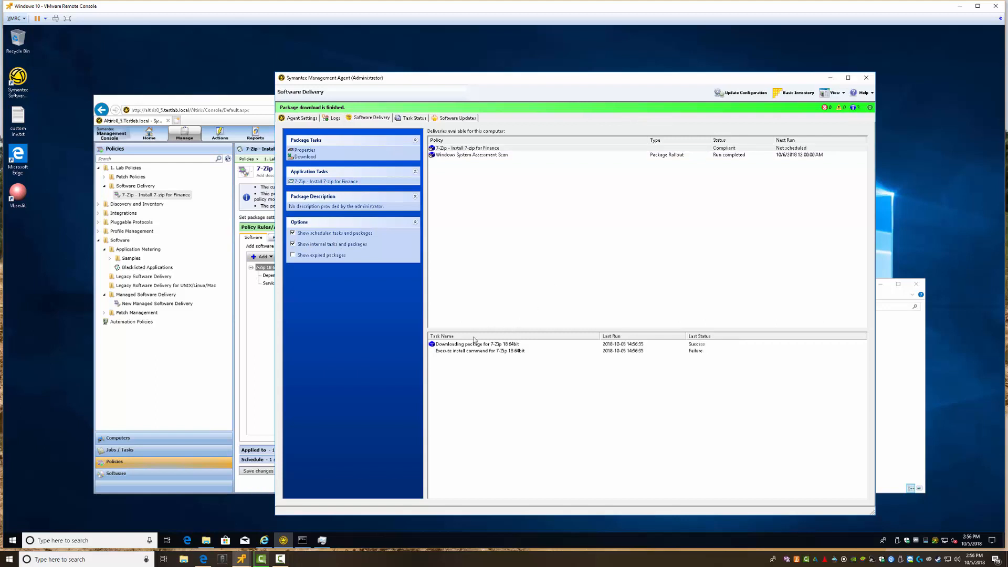
Step: Review the task details of the downloaded 7-Zip package, close them, and rerun the '7-Zip - Install 7-zip for Finance' task
double_click(454, 345)
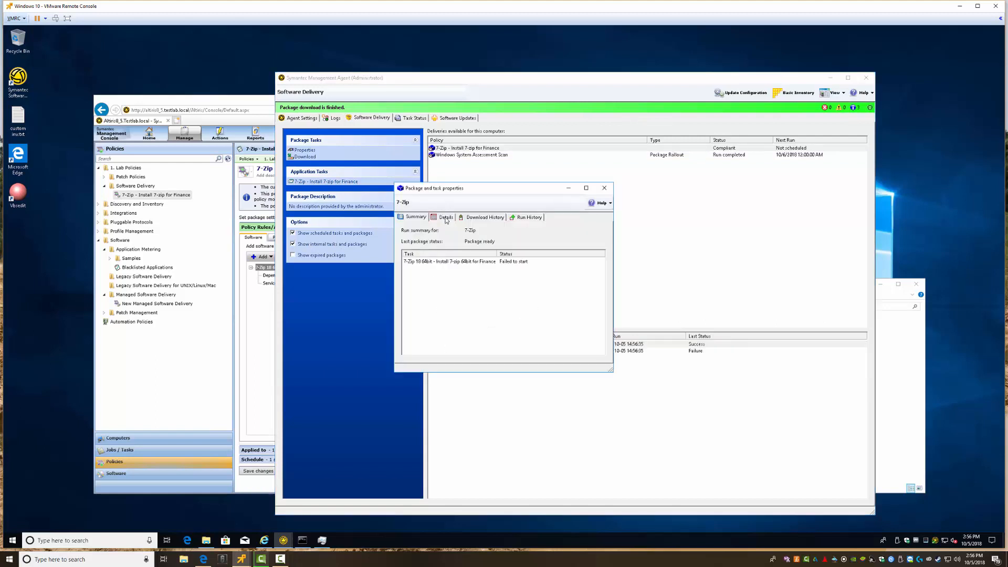
left_click(442, 218)
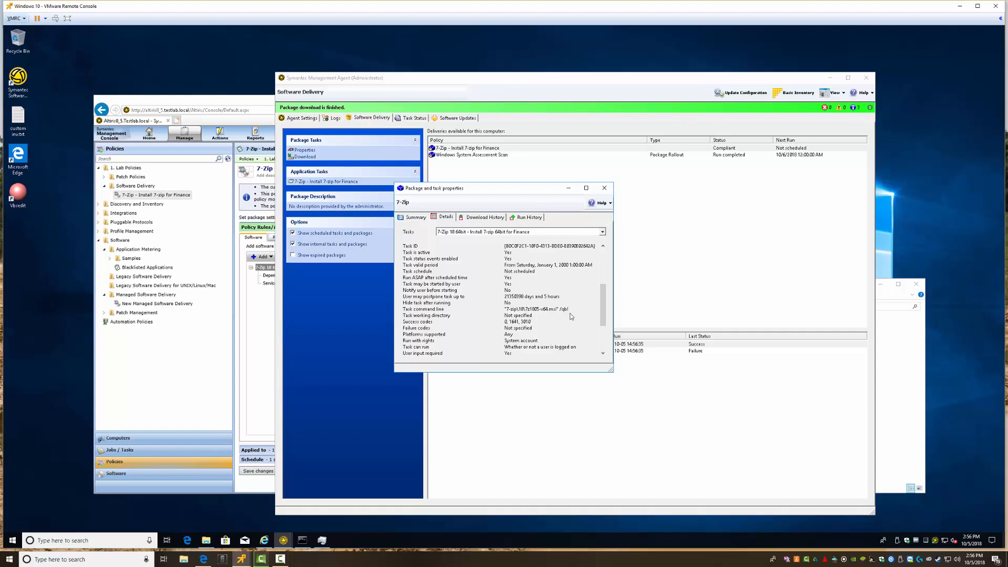
left_click(605, 188)
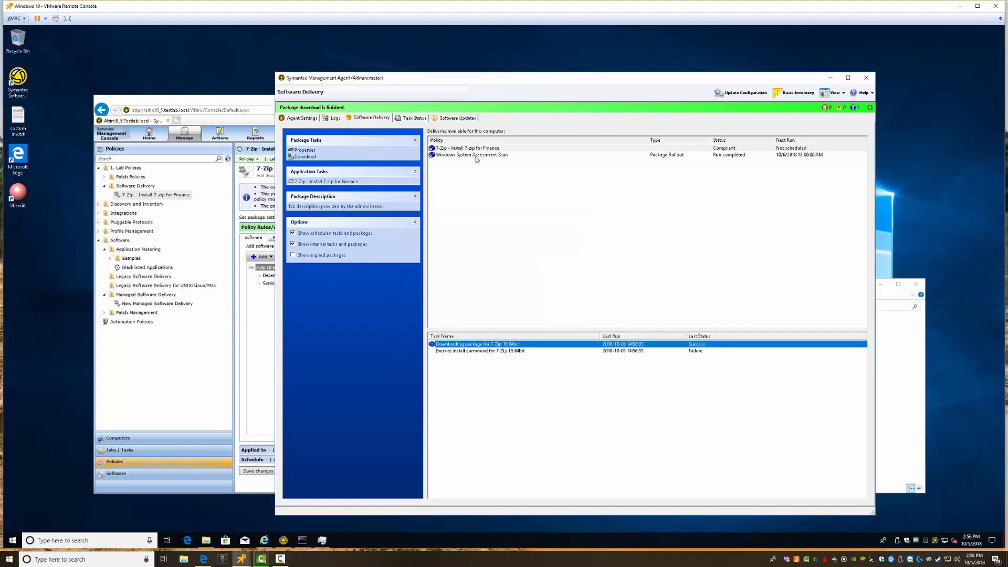
left_click(328, 181)
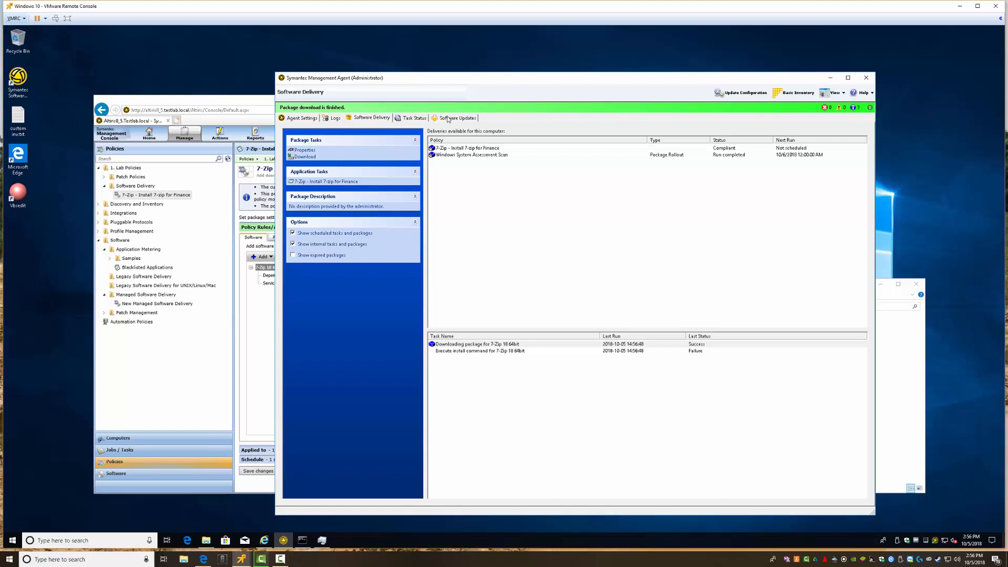
Step: Return to the management console, reopen the 7-Zip 18 64bit release for editing, and open its 7-Zip package
left_click(166, 369)
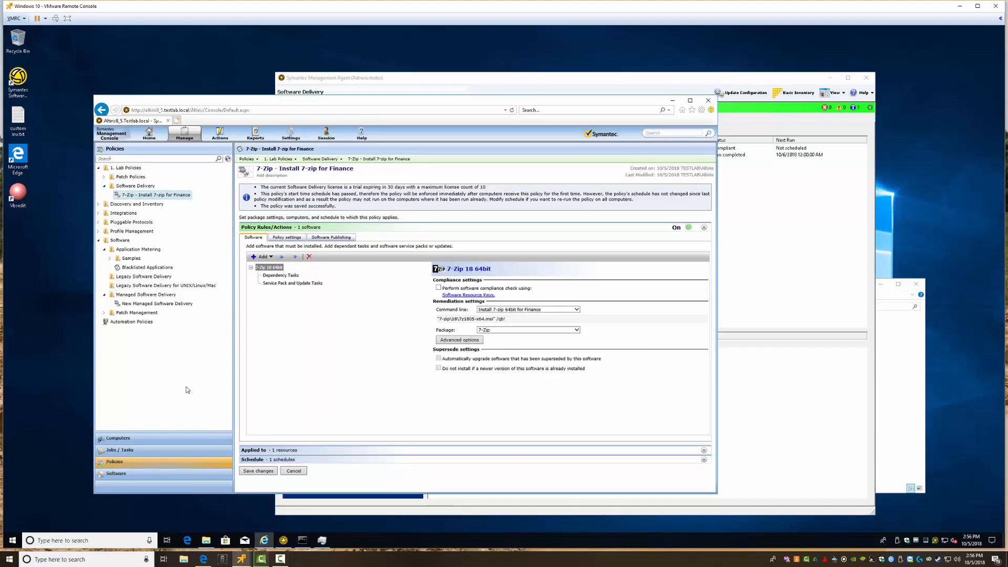
left_click(128, 475)
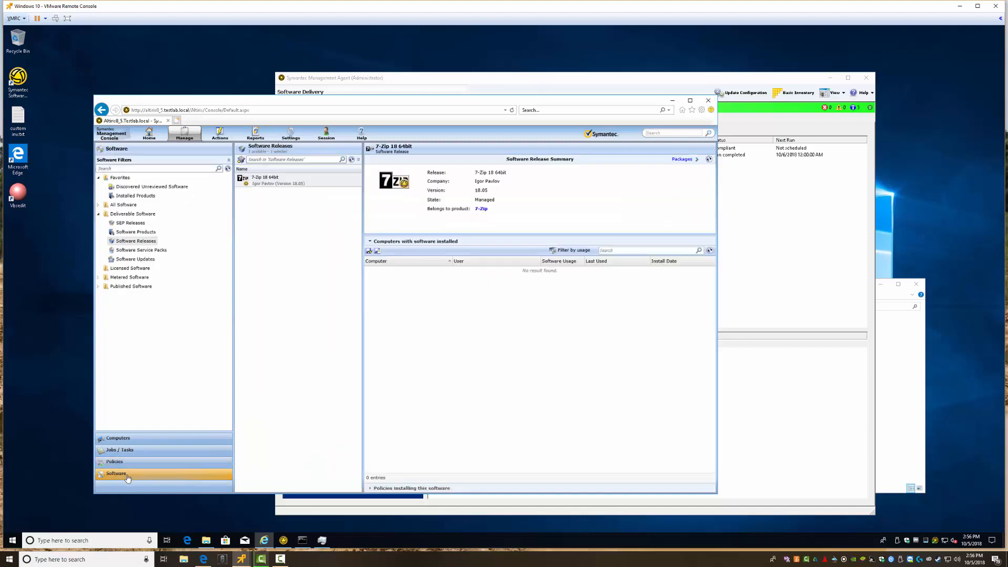
left_click(263, 183)
mouse_move(307, 232)
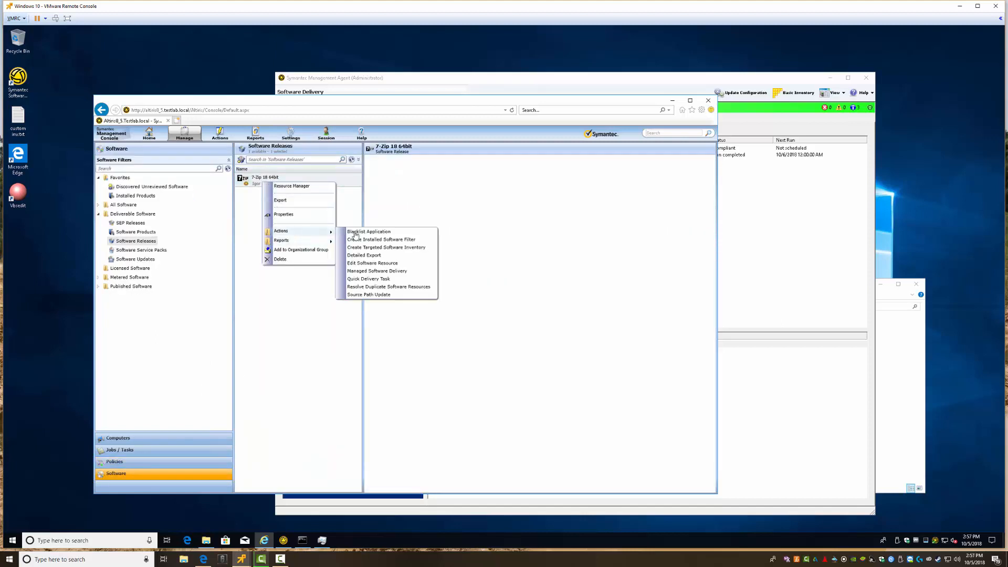
left_click(370, 262)
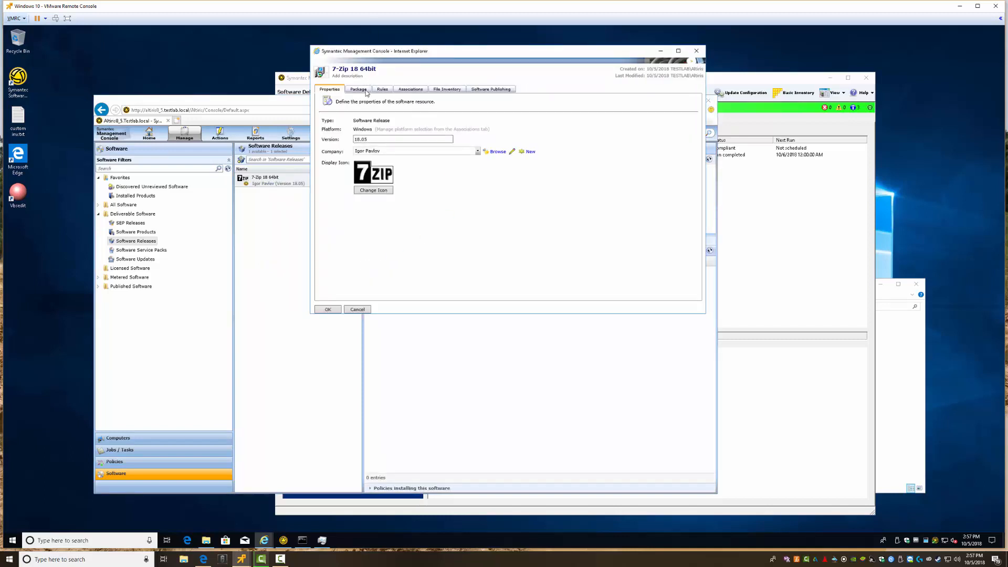
left_click(359, 89)
left_click(359, 151)
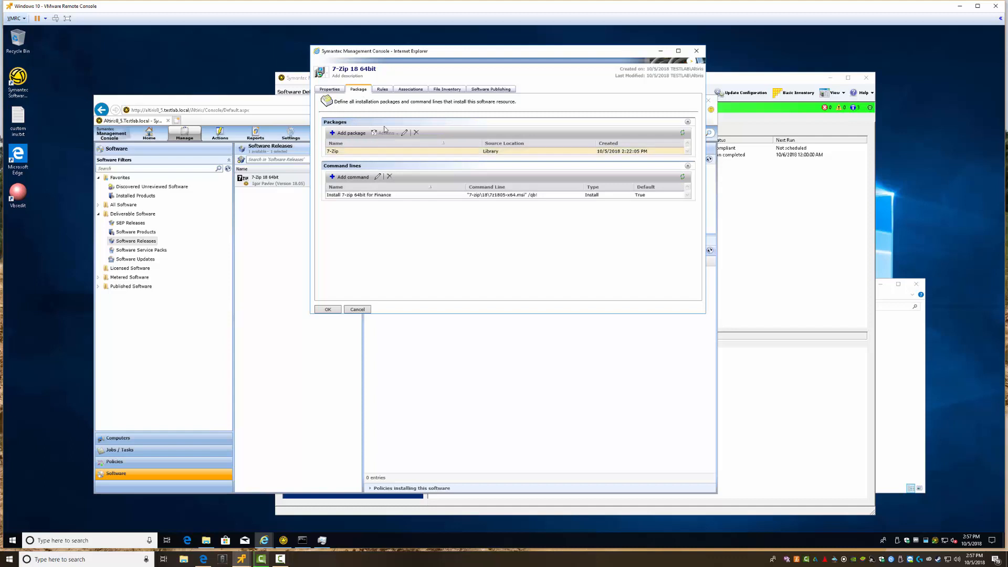
left_click(406, 134)
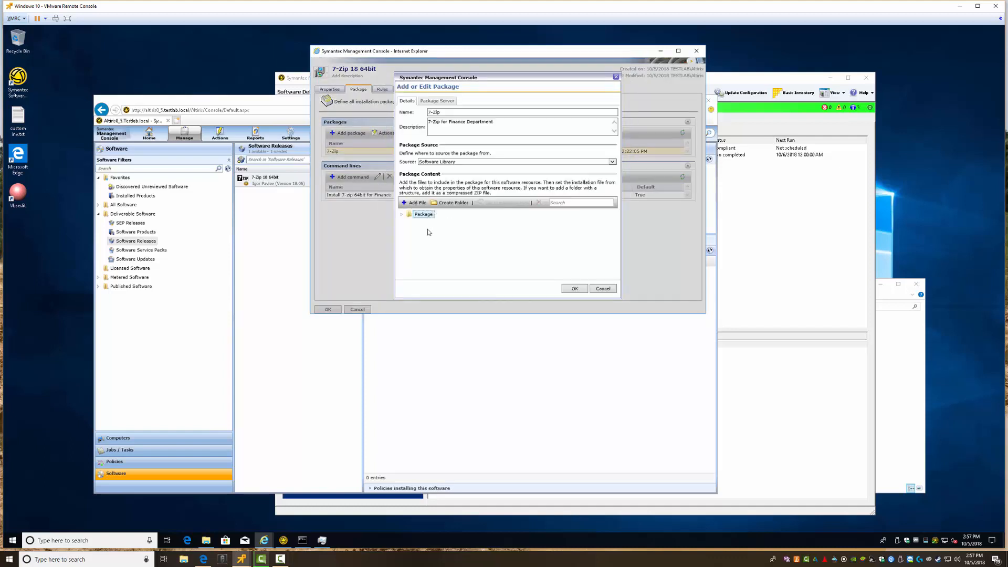
Step: Try to delete the whole 7-zip folder from the package content
left_click(402, 214)
left_click(425, 222)
left_click(539, 203)
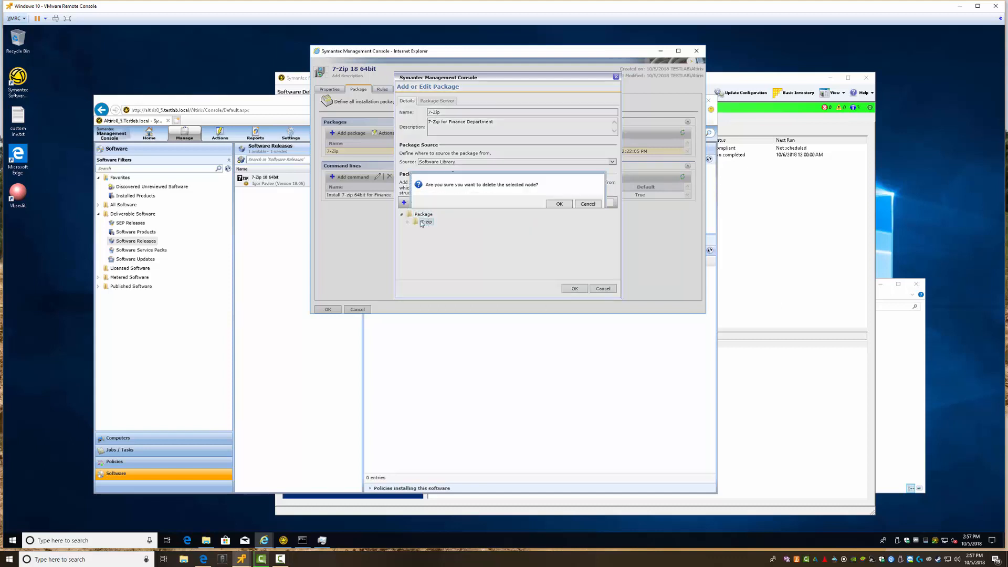
left_click(559, 205)
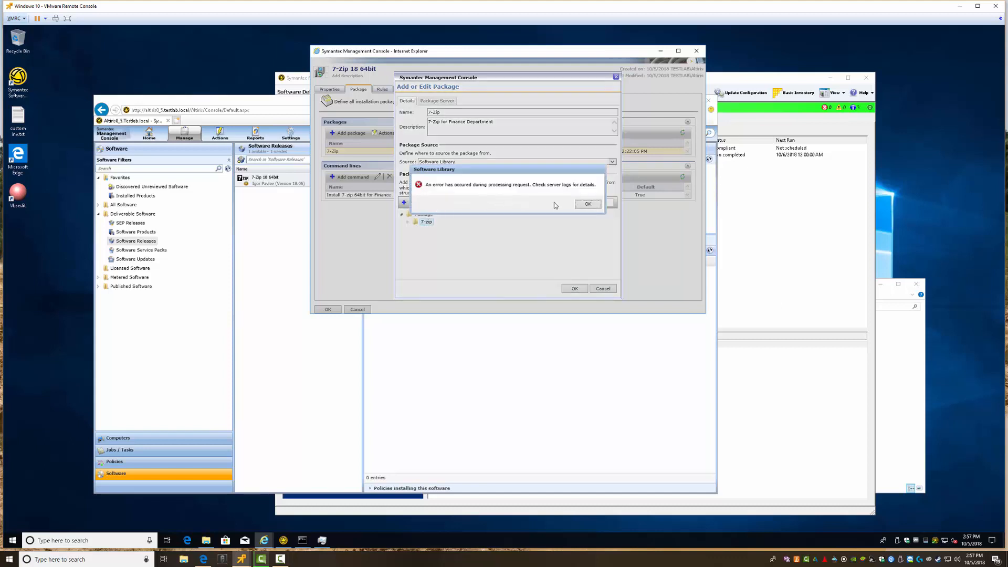
left_click(587, 205)
Step: Delete 7z1805-x64.msi from the package's 7-zip\18 folder
left_click(408, 221)
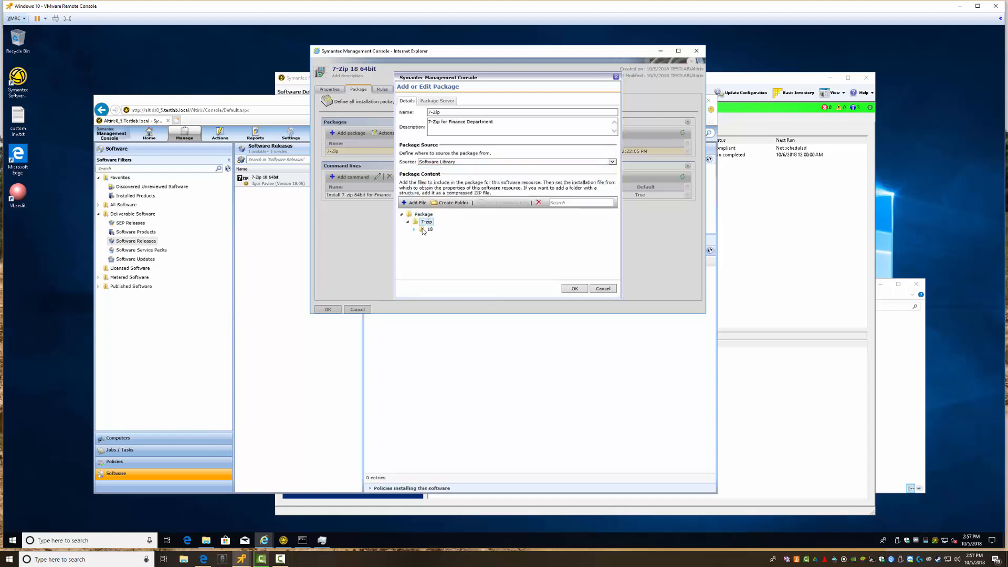
left_click(413, 229)
left_click(444, 237)
left_click(502, 206)
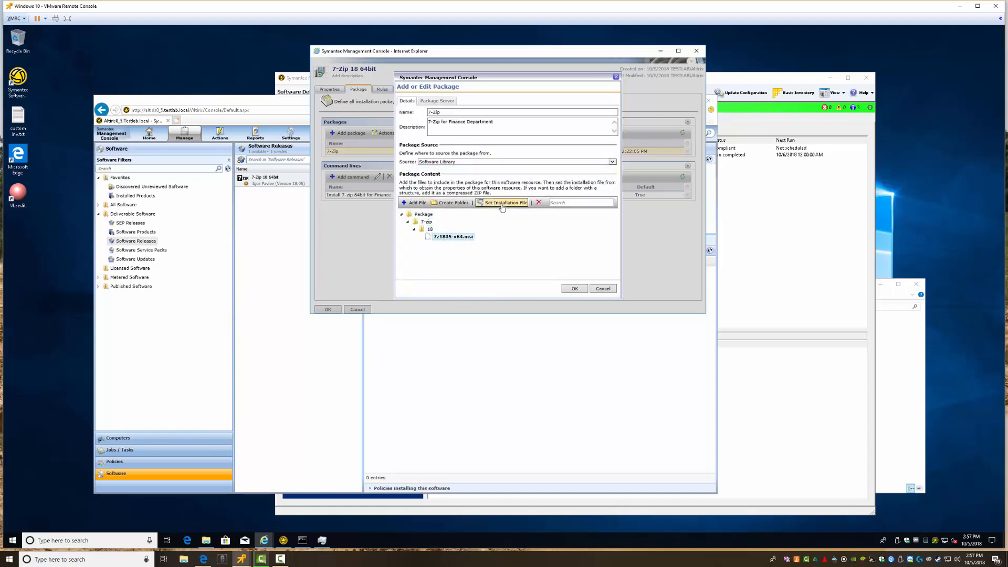
left_click(539, 203)
left_click(559, 205)
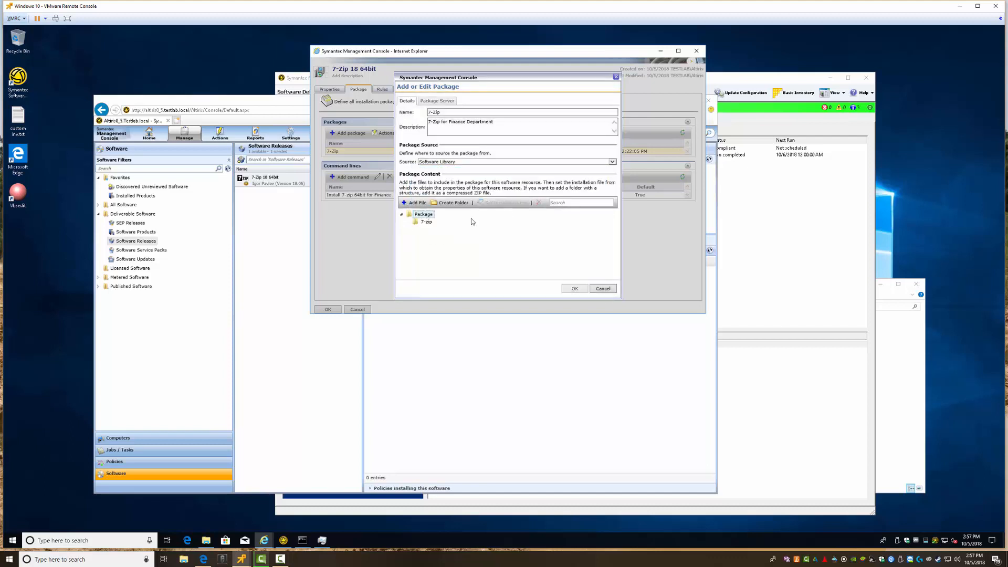
Step: Delete the 7-zip folder from the package and move File Explorer up to the package's root folder
left_click(539, 202)
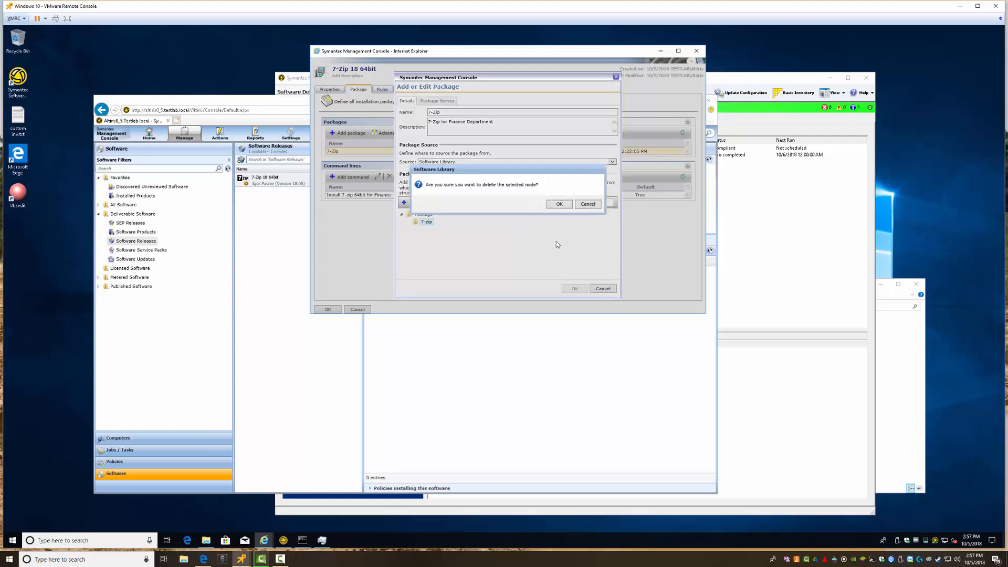
left_click(559, 204)
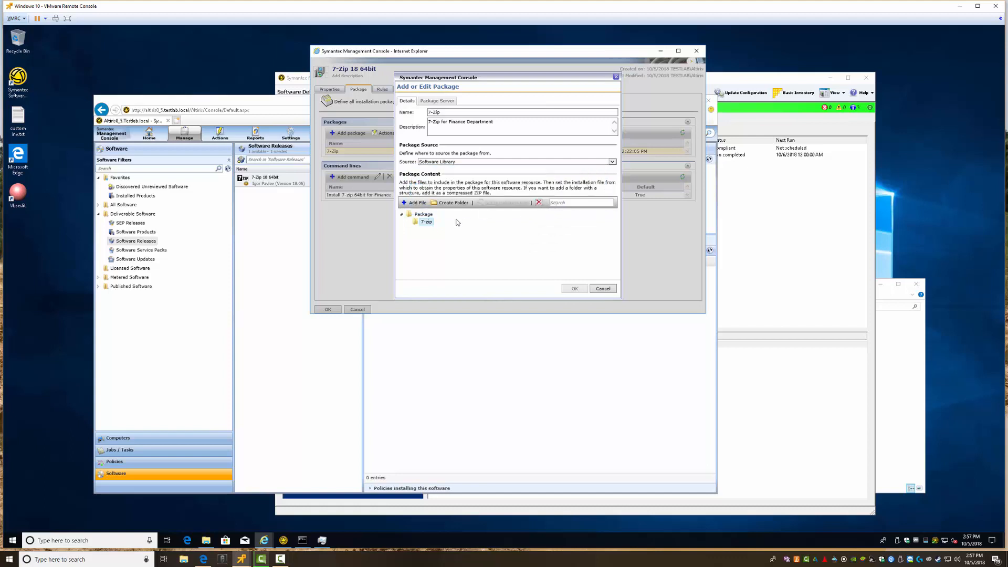
left_click(206, 540)
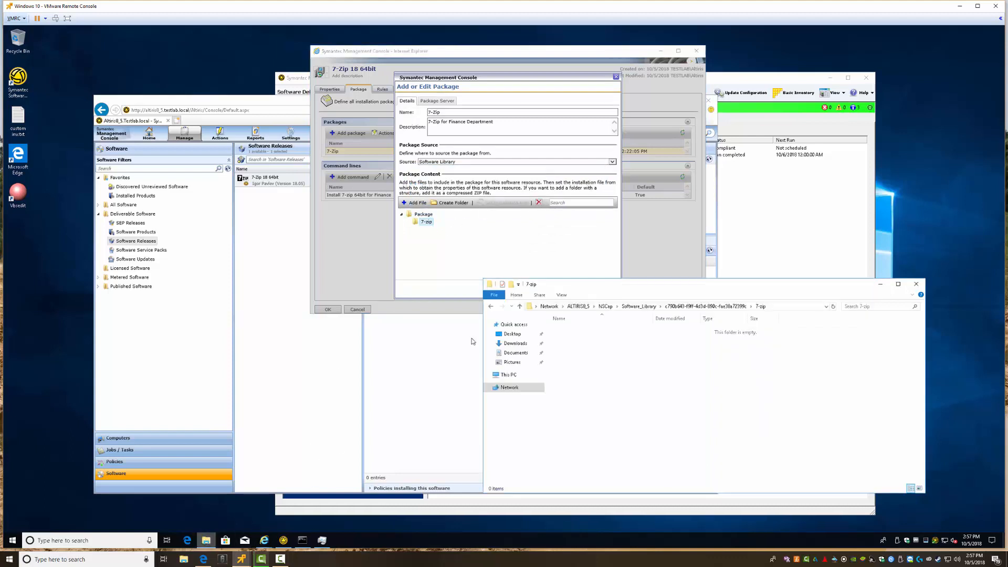
left_click(705, 306)
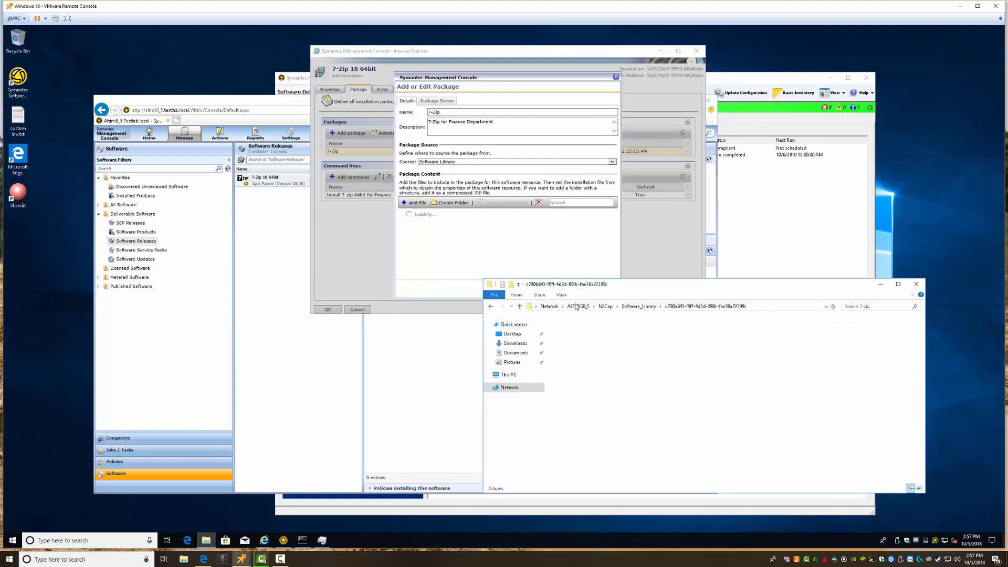
Step: Add 7z1805-x64.msi from Downloads to the package root, set it as the installation file, and save the package
left_click(414, 203)
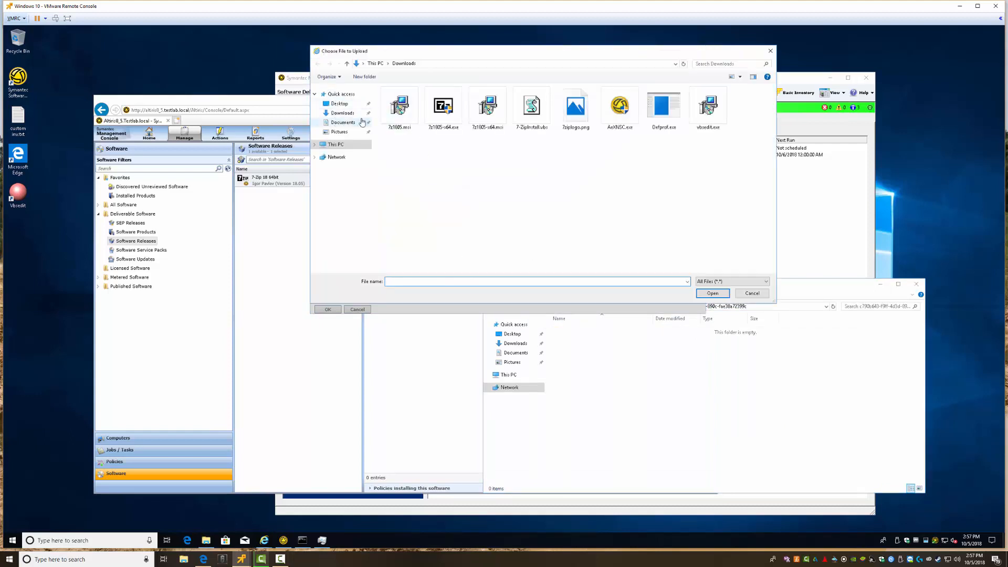
double_click(484, 107)
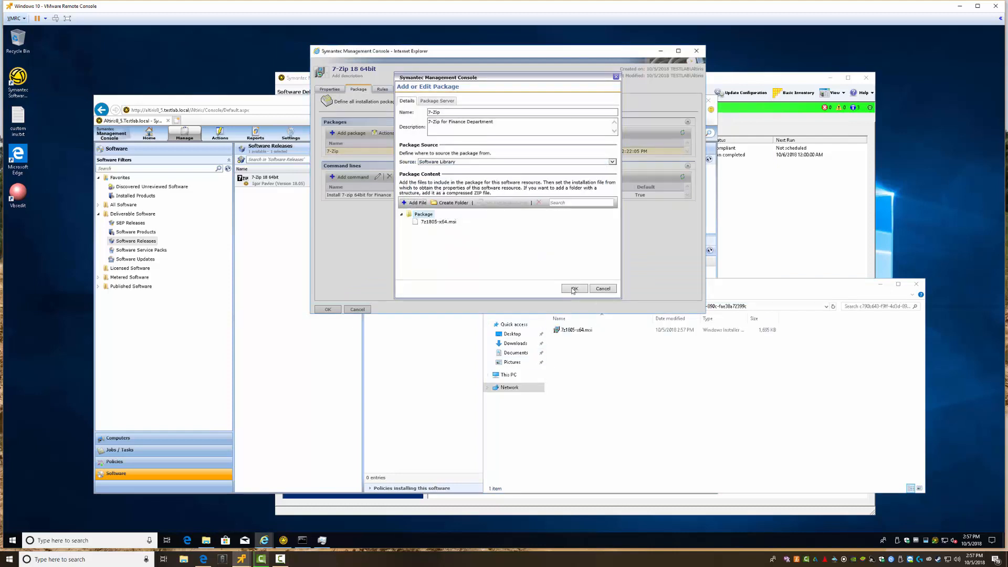
left_click(439, 222)
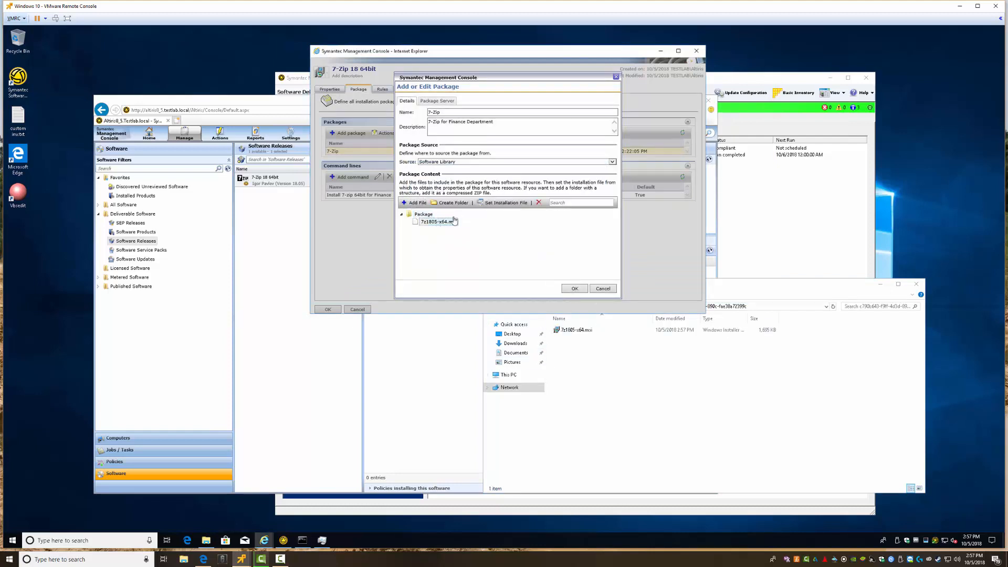
left_click(502, 206)
left_click(574, 289)
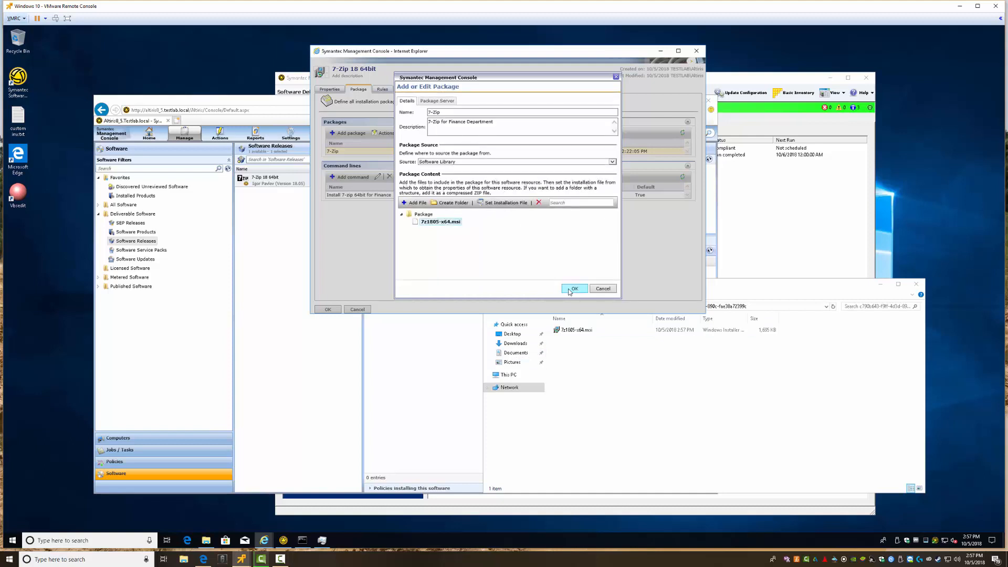
Step: Remove the 7-zip\18\ path before 7z1805-x64.msi in the Install 7-zip 64bit for Finance command line and save the software release
left_click(339, 197)
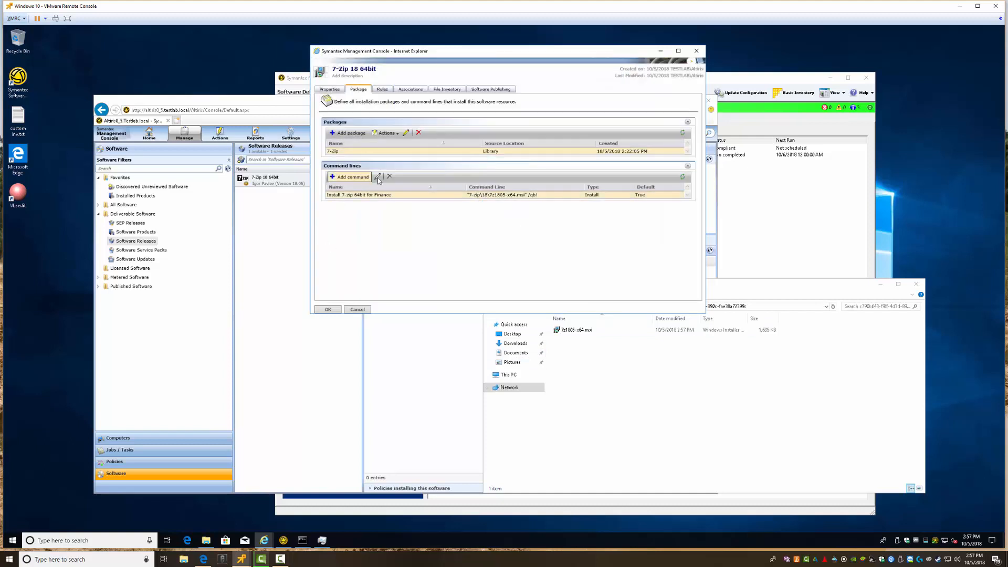
double_click(459, 196)
left_click_drag(446, 195, 470, 198)
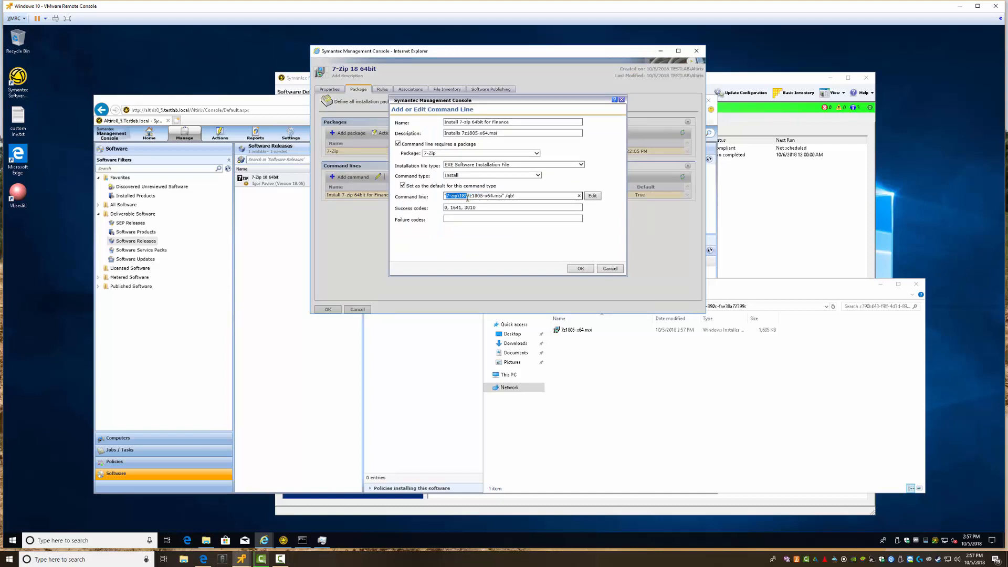
key("BackSpace")
left_click(580, 268)
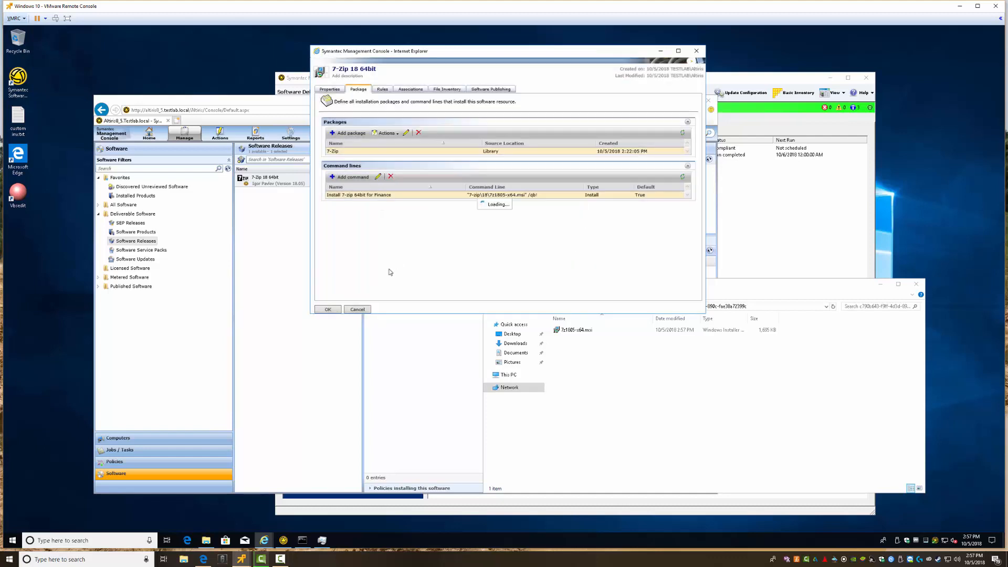
left_click(328, 309)
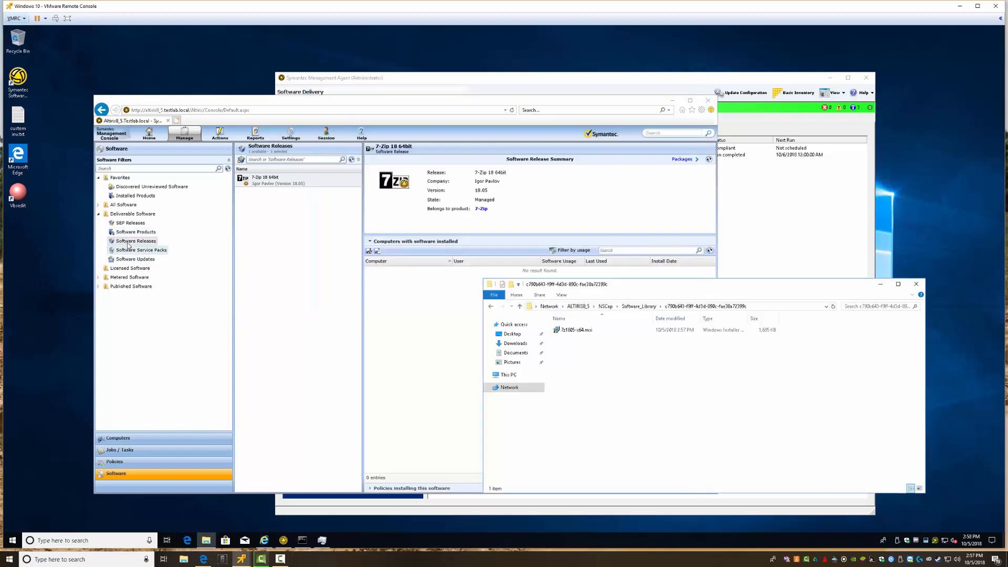
Step: Disable the 7-Zip - Install 7-zip for Finance policy and update the configuration in the Symantec Management Agent
left_click(118, 467)
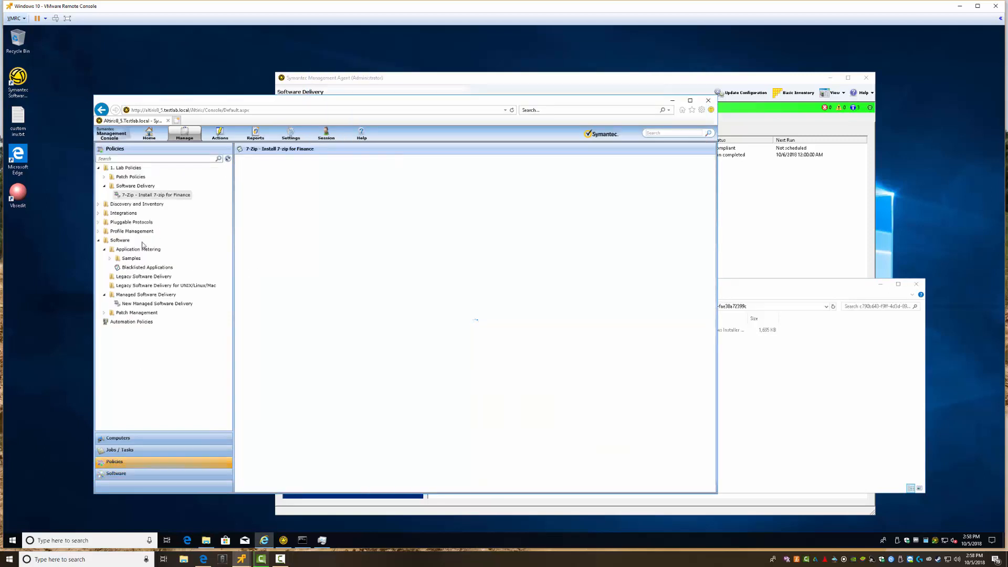
right_click(146, 198)
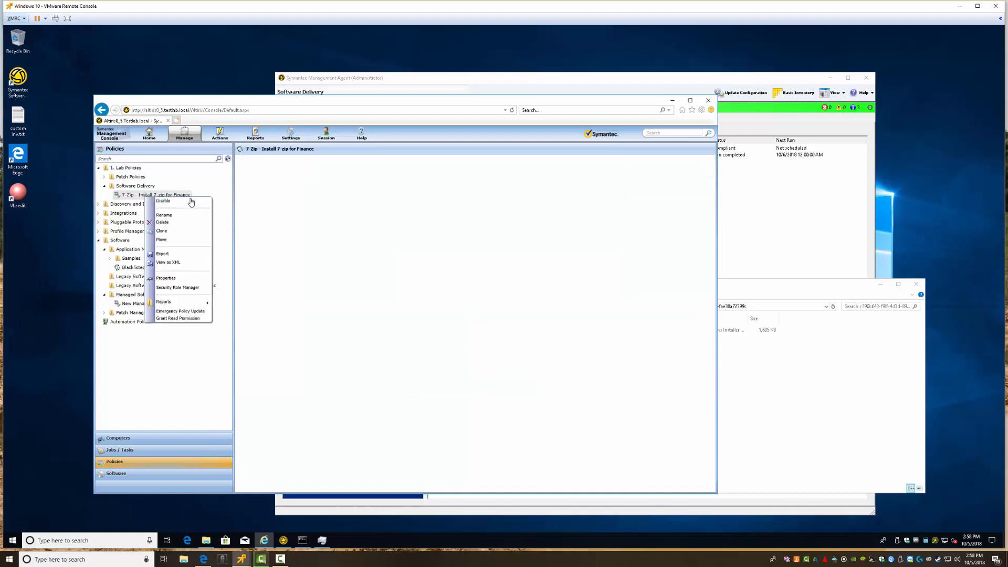
left_click(184, 203)
left_click(433, 331)
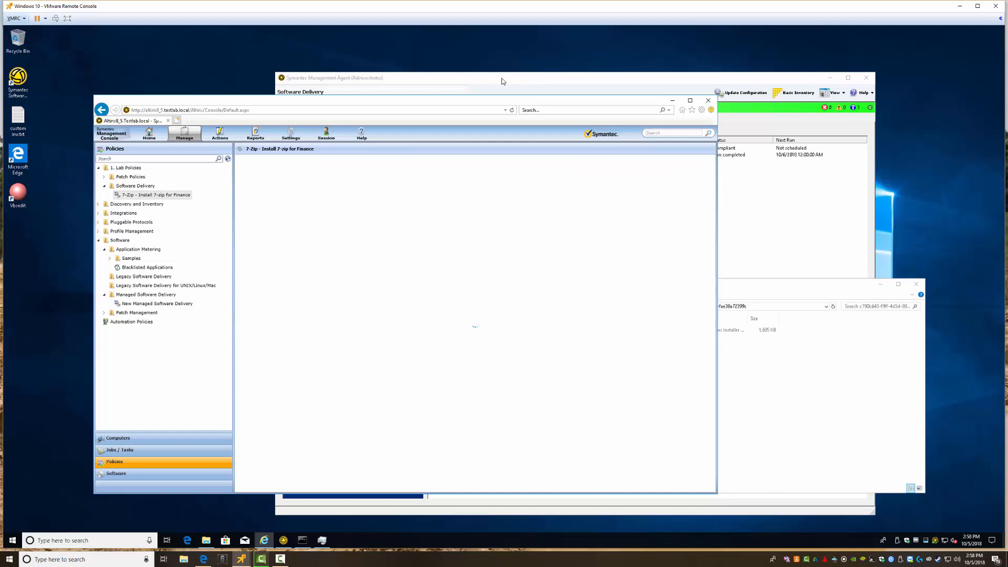
left_click(503, 82)
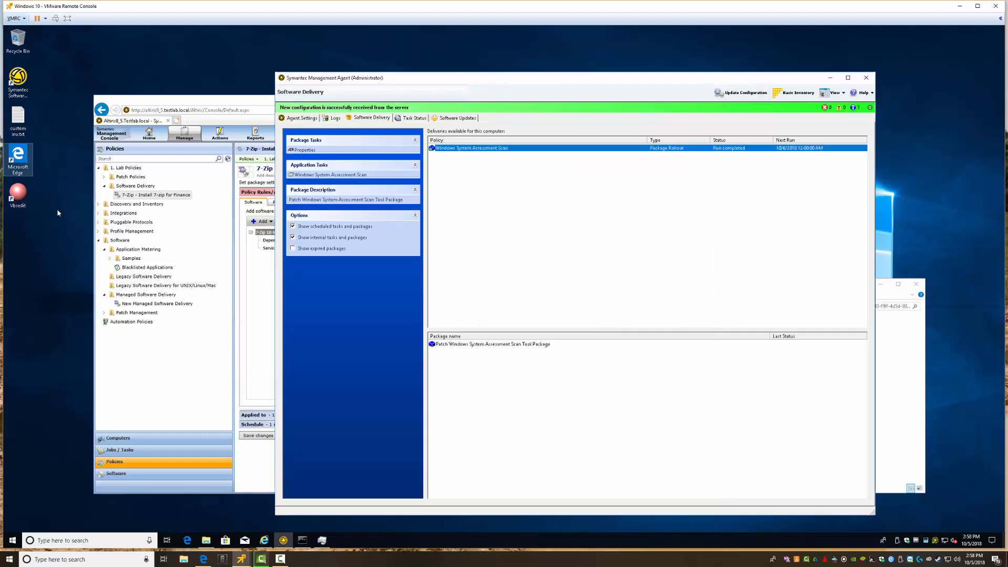
Step: Return to the management console and re-enable the 7-Zip - Install 7-zip for Finance policy
left_click(145, 198)
right_click(145, 198)
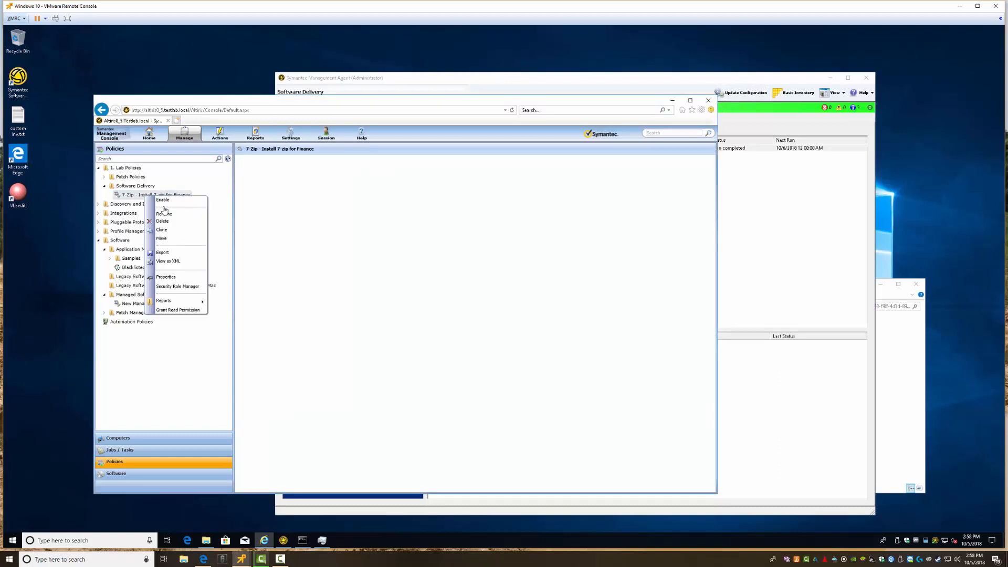
left_click(169, 204)
left_click(428, 332)
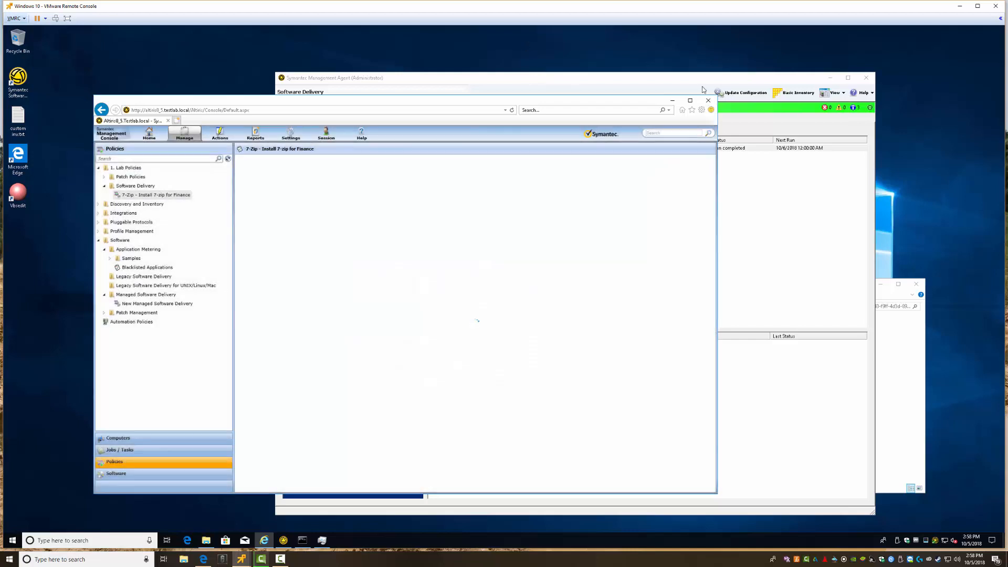
Step: Switch to the Symantec Management Agent, update its configuration, and run the 7-Zip - Install 7-zip for Finance delivery
left_click(703, 89)
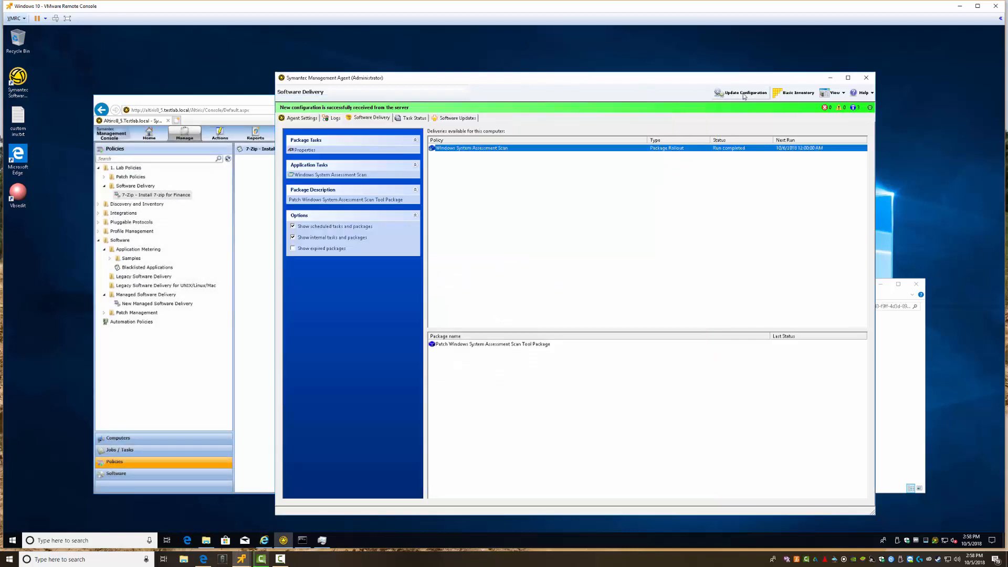
left_click(743, 92)
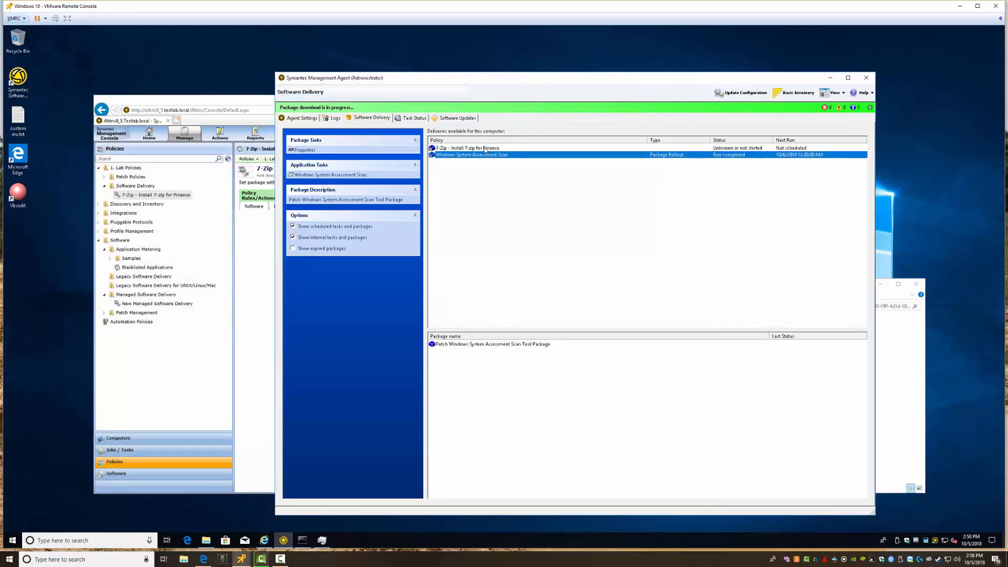
left_click(471, 149)
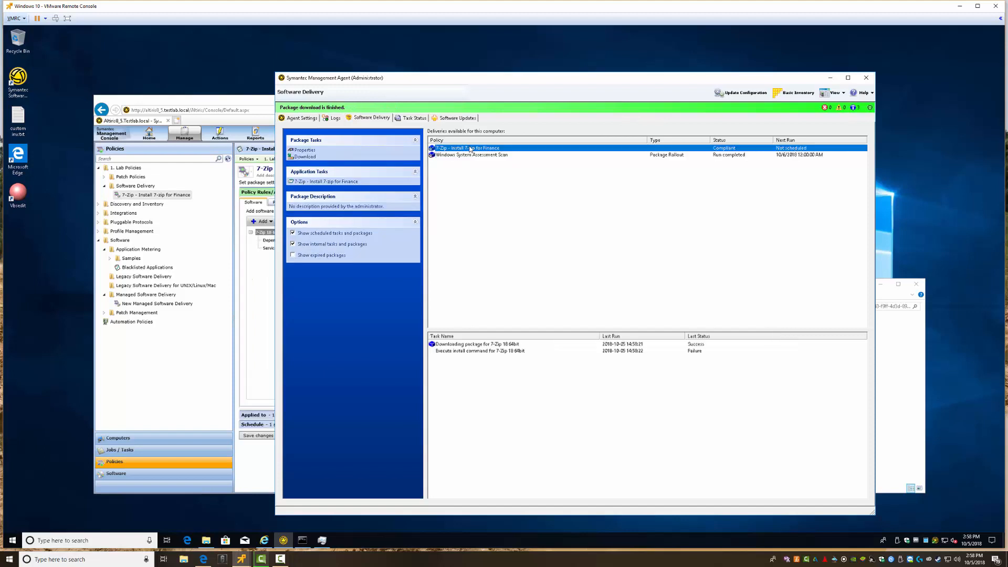
left_click(344, 181)
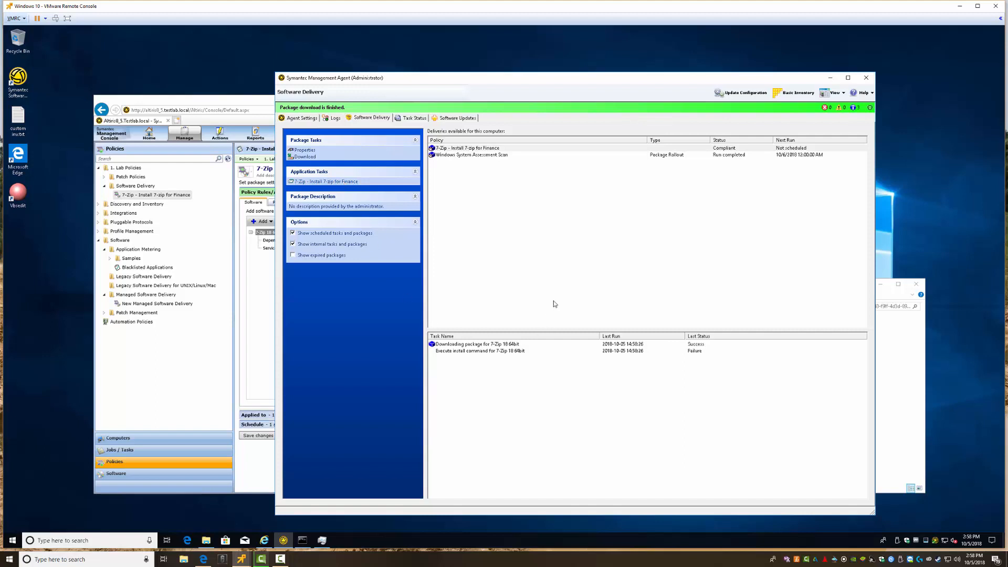
Step: Switch to the command prompt and list the contents of the package's cache folder with dir
left_click(304, 542)
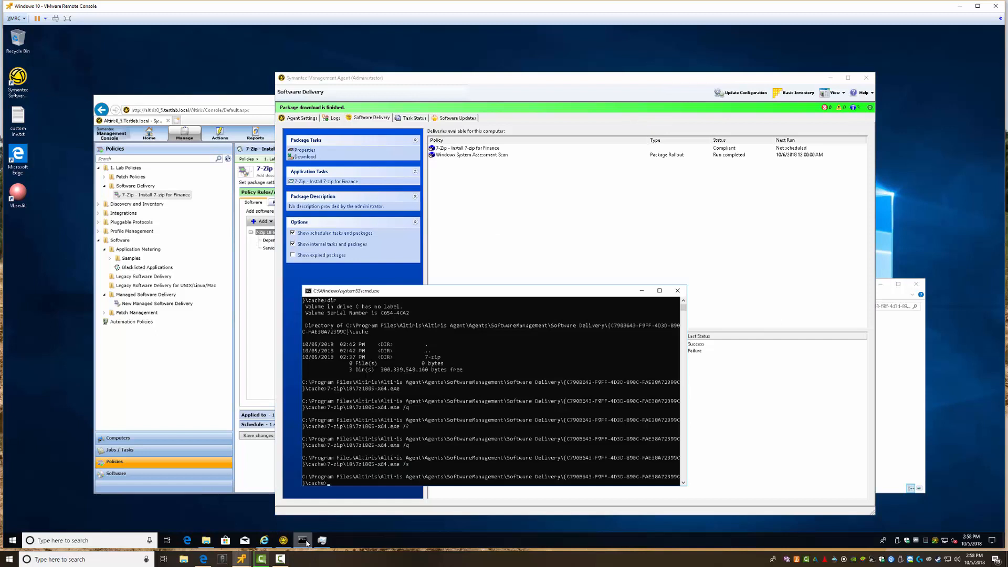
type("didr")
key("Return")
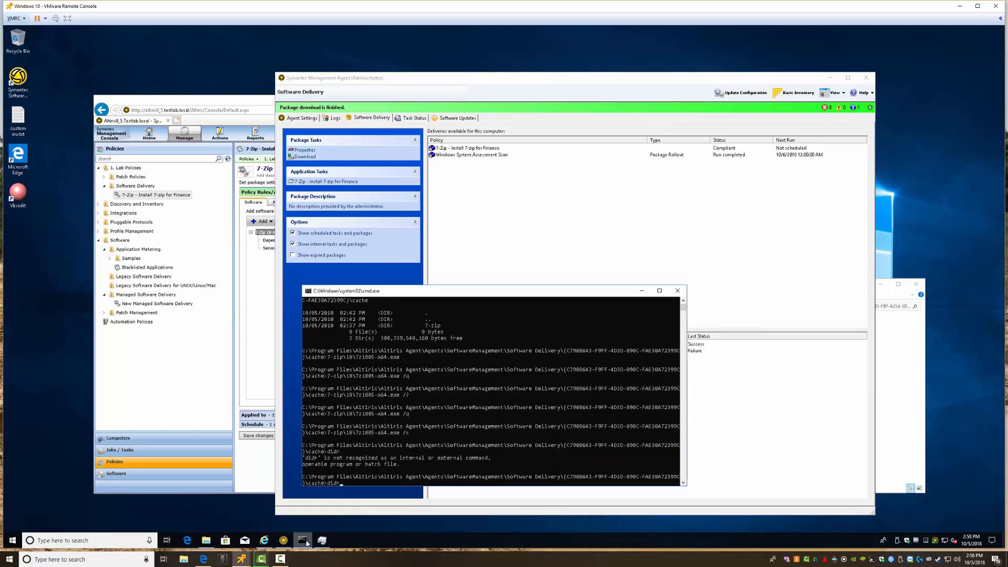
key("BackSpace")
key("BackSpace")
type("r")
key("Return")
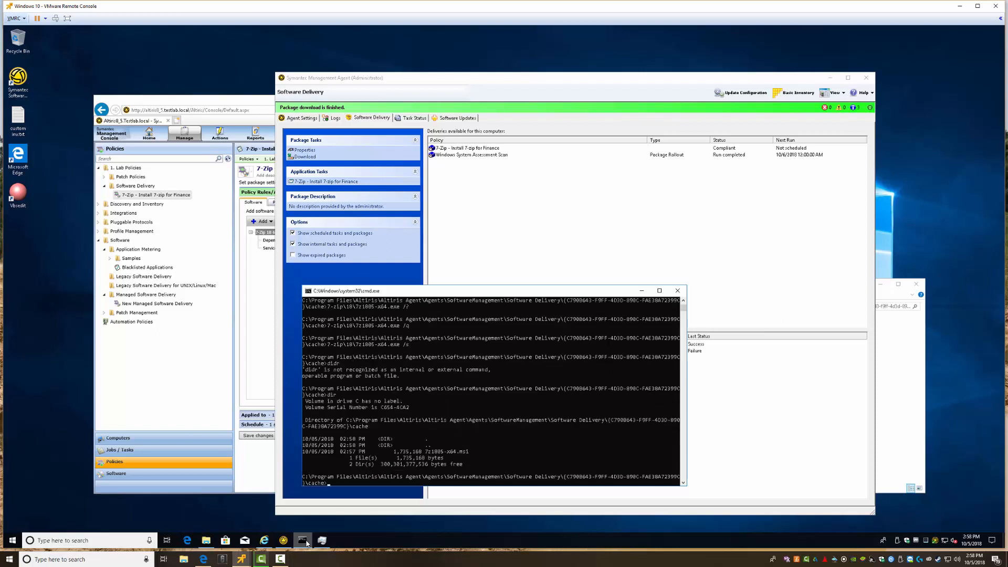
Step: Test-launch 7z1805-x64.msi from the cache folder, cancel its setup wizard, and return to the Symantec Management Agent
key("Tab")
key("Return")
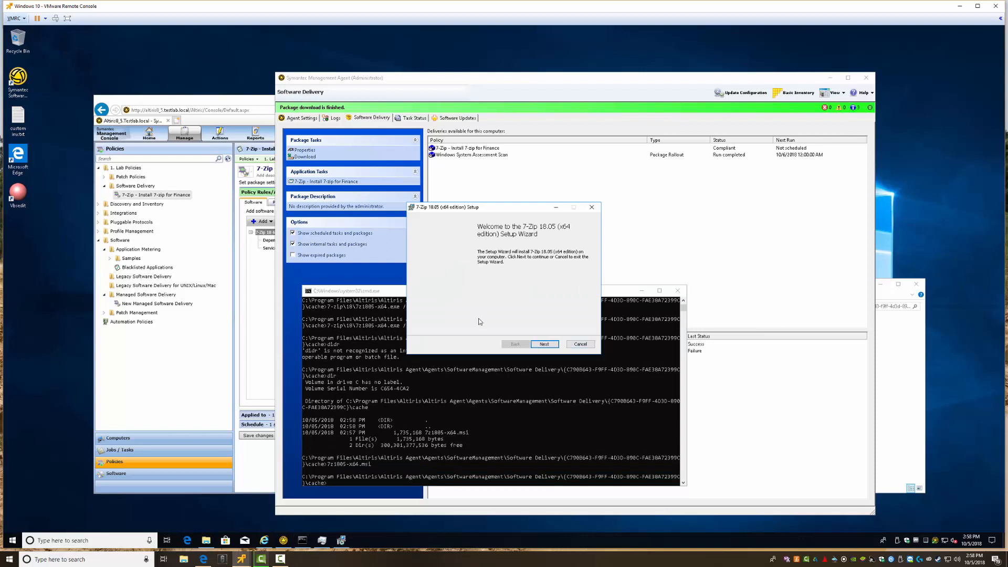
left_click(581, 345)
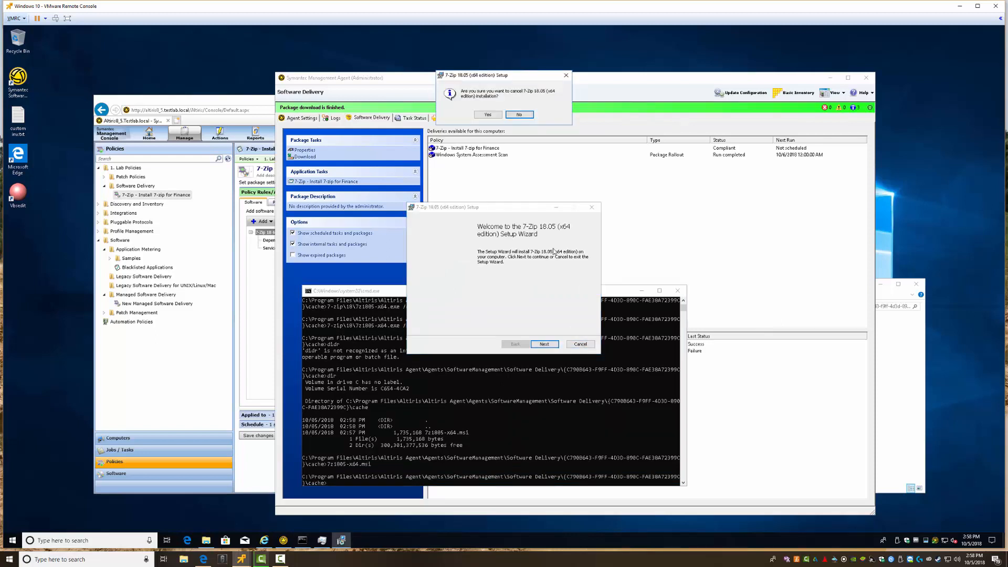
left_click(488, 114)
left_click(504, 194)
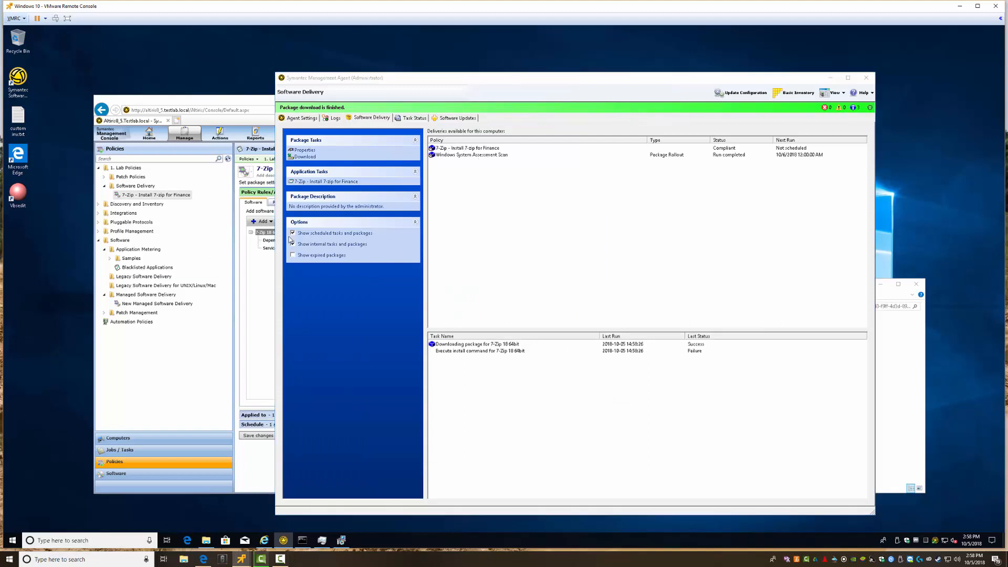
Step: In the policy's advanced run options, set the 7-Zip install to run as the current logged-on user, and save the policy
left_click(460, 306)
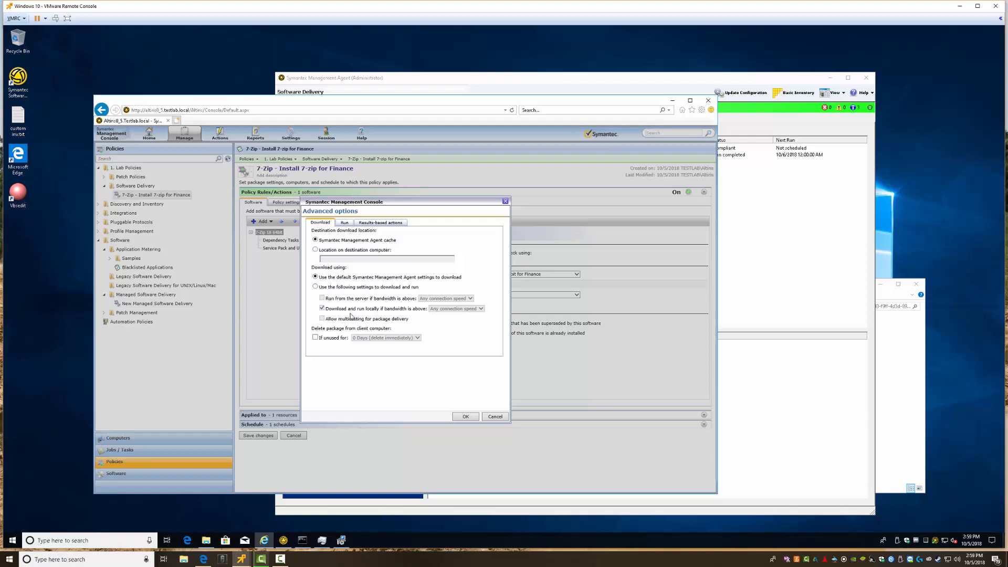
left_click(344, 223)
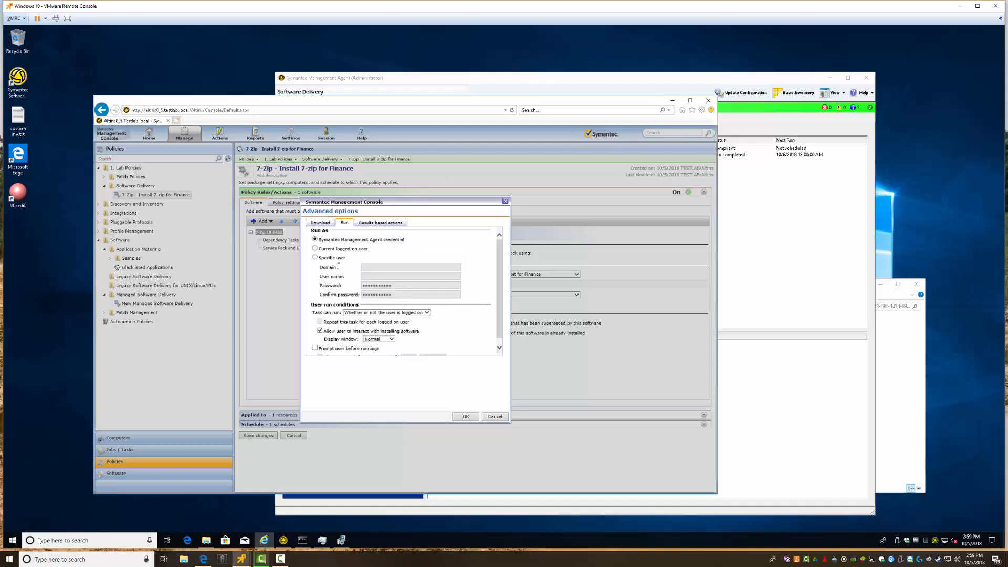
scroll(338, 266, "down", 1)
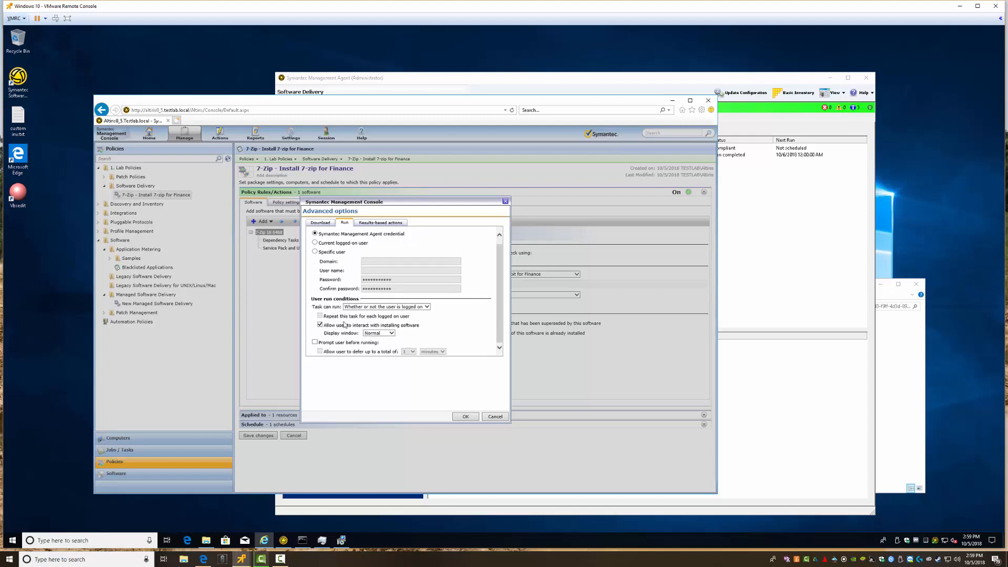
left_click(315, 243)
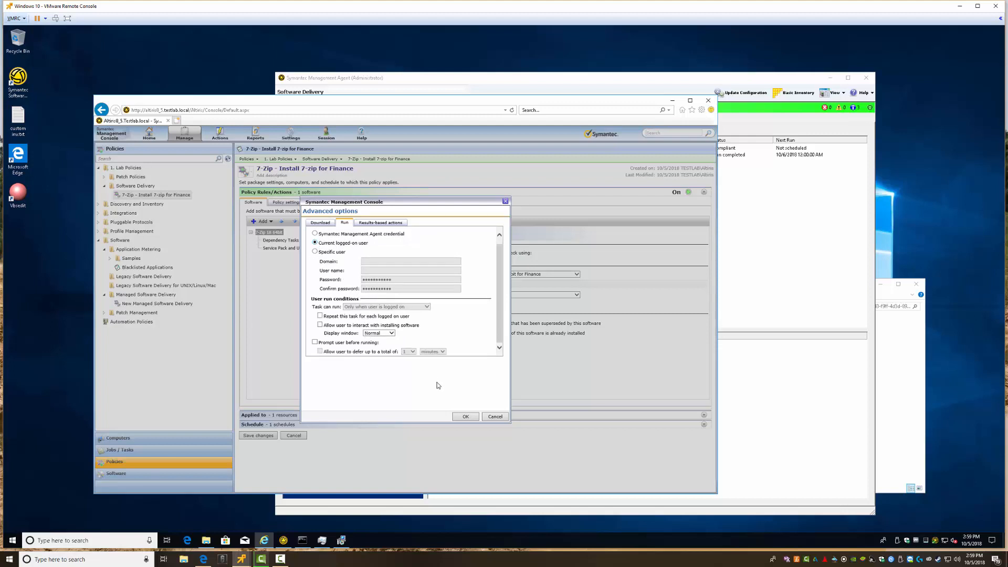
left_click(465, 417)
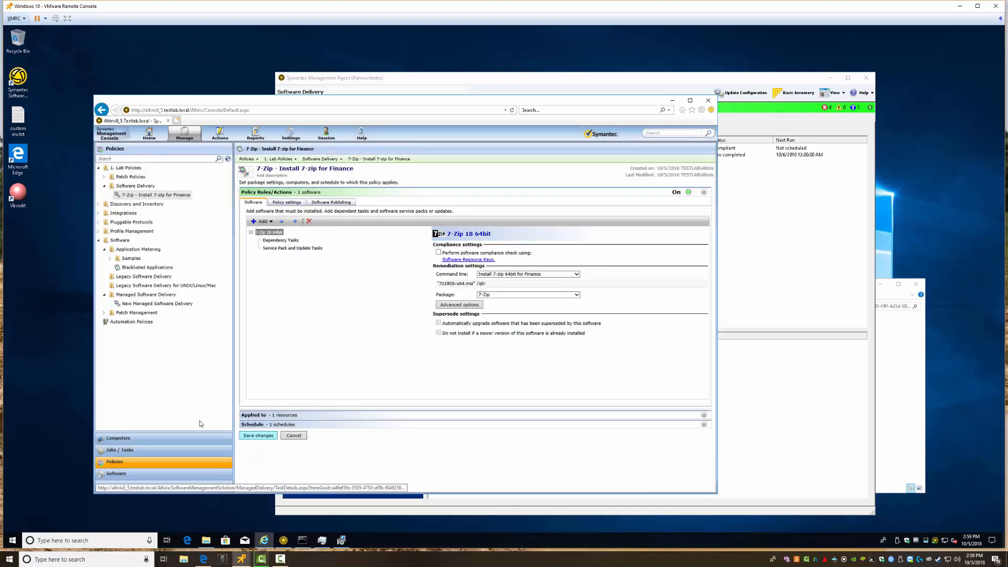
Step: Update the Symantec Management Agent's configuration again and rerun the 7-Zip - Install 7-zip for Finance delivery
left_click(762, 276)
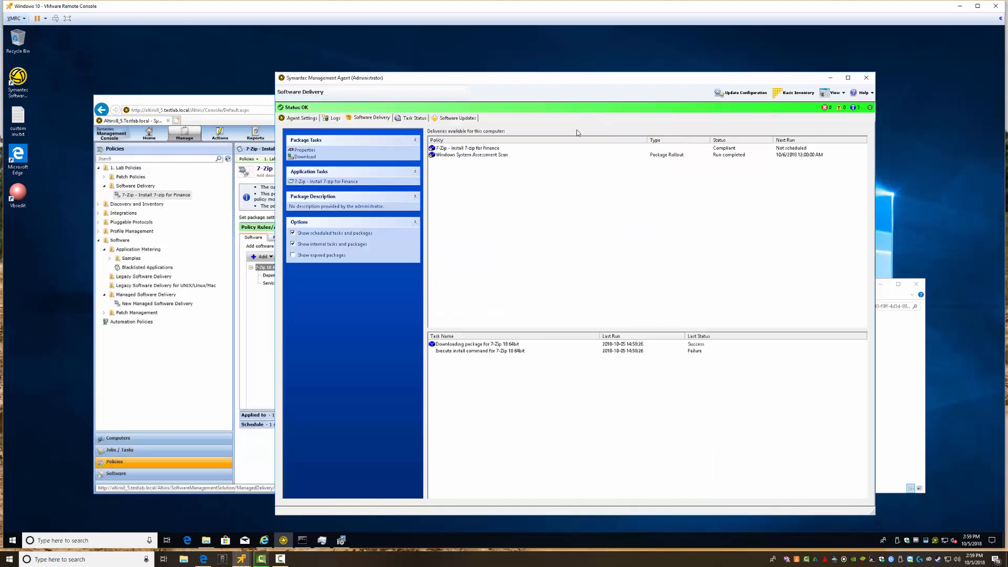
left_click(752, 95)
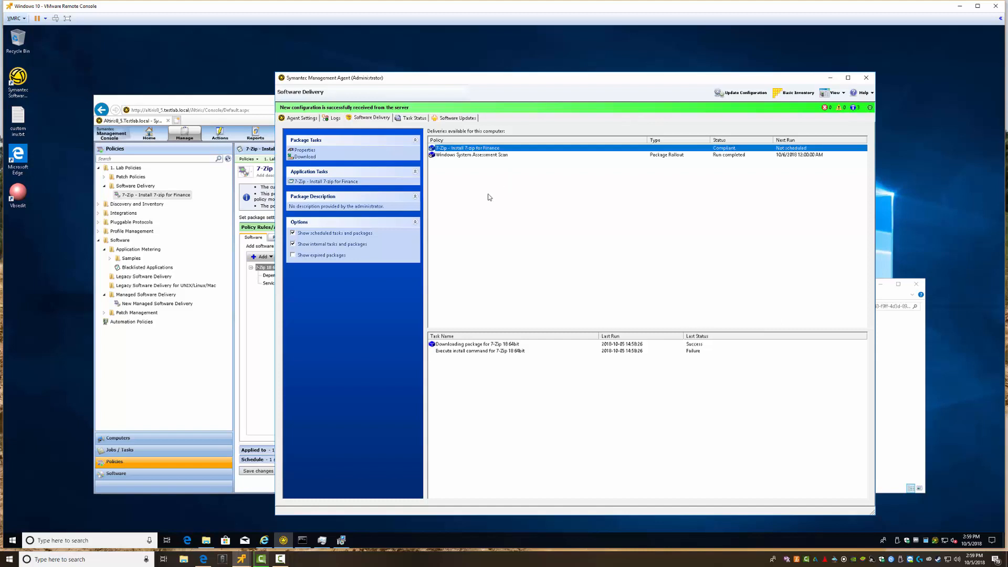
left_click(324, 182)
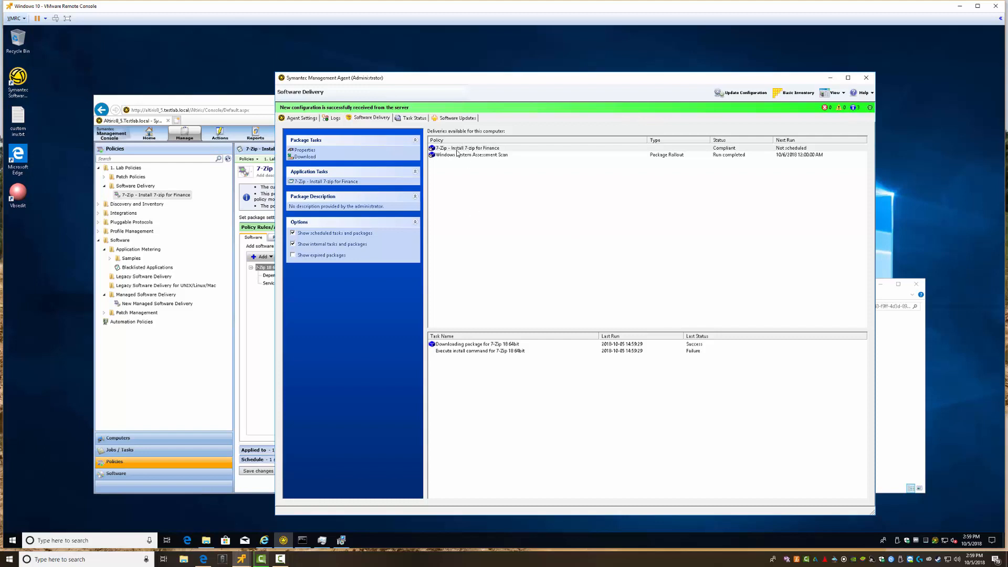
Step: Examine the task command line in the 7-Zip package's detailed properties, and return to the management console
left_click(479, 347)
double_click(480, 347)
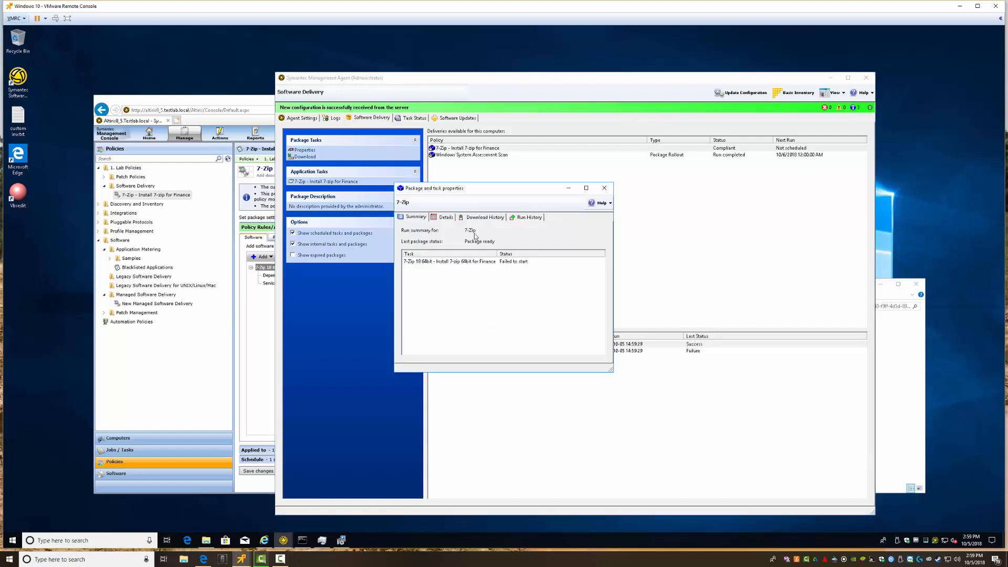
left_click(444, 219)
scroll(507, 322, "down", 2)
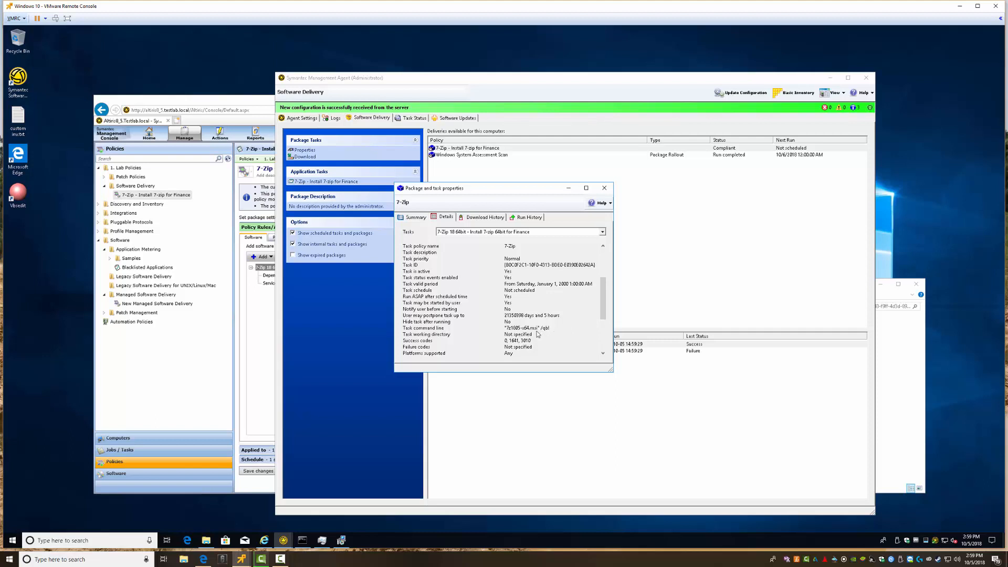
left_click(256, 388)
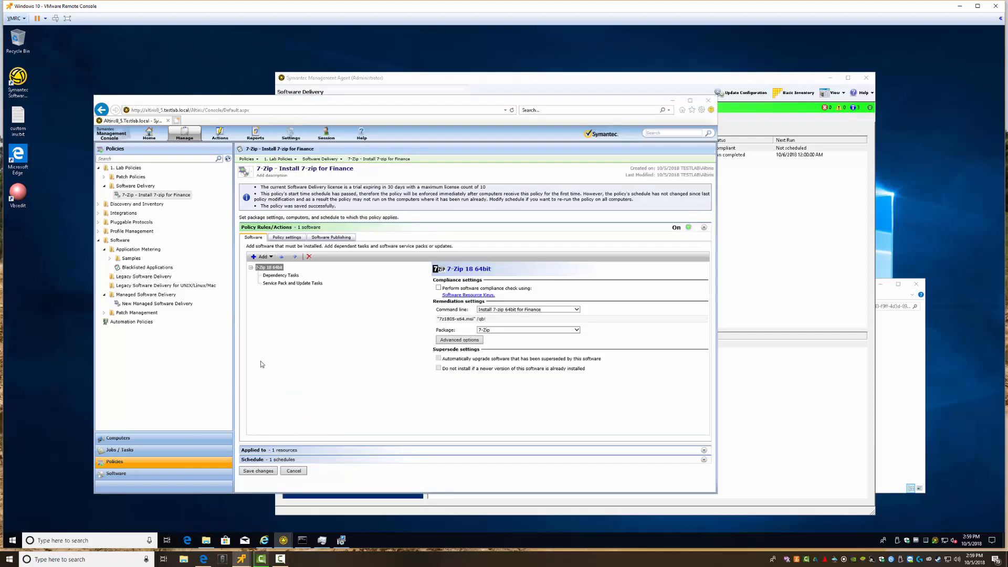
Step: Open the 7-Zip 18 64bit software release for editing and show its packages and command lines
left_click(116, 473)
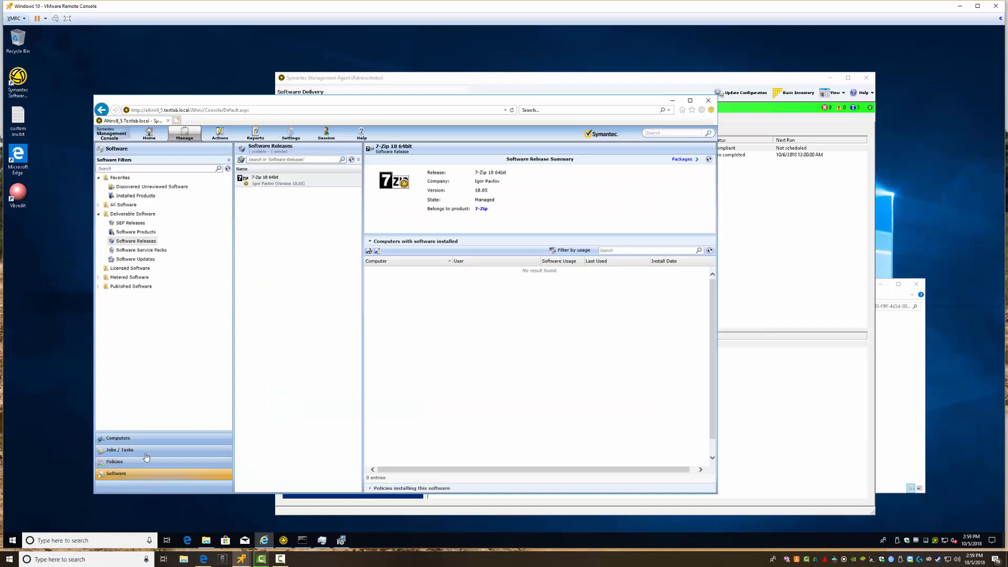
right_click(264, 186)
mouse_move(306, 235)
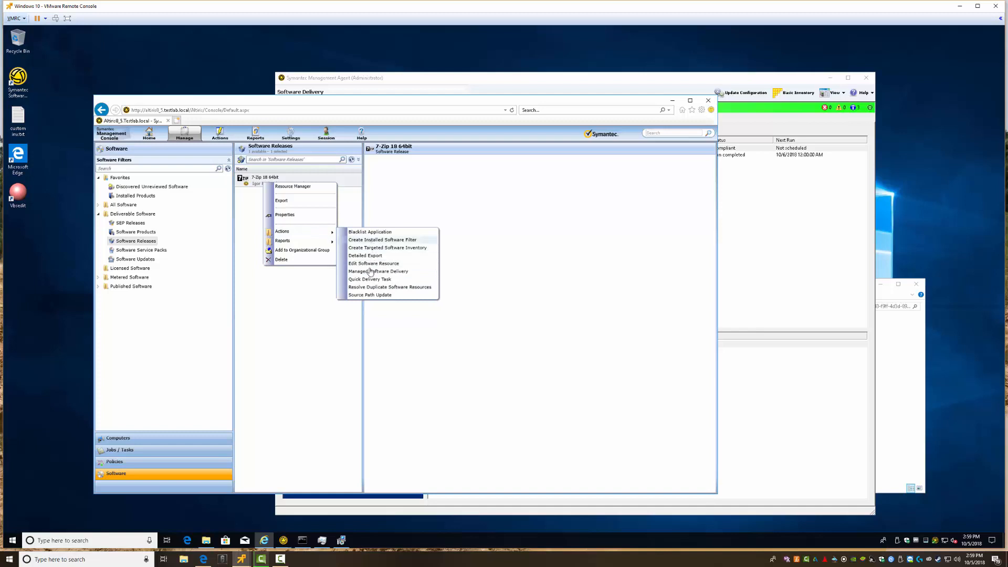
left_click(389, 263)
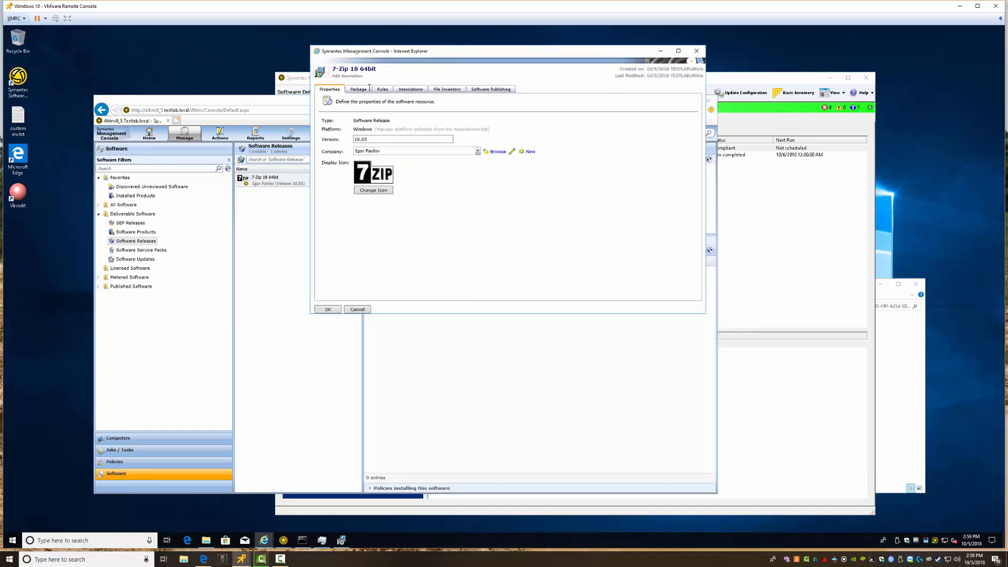
left_click(360, 90)
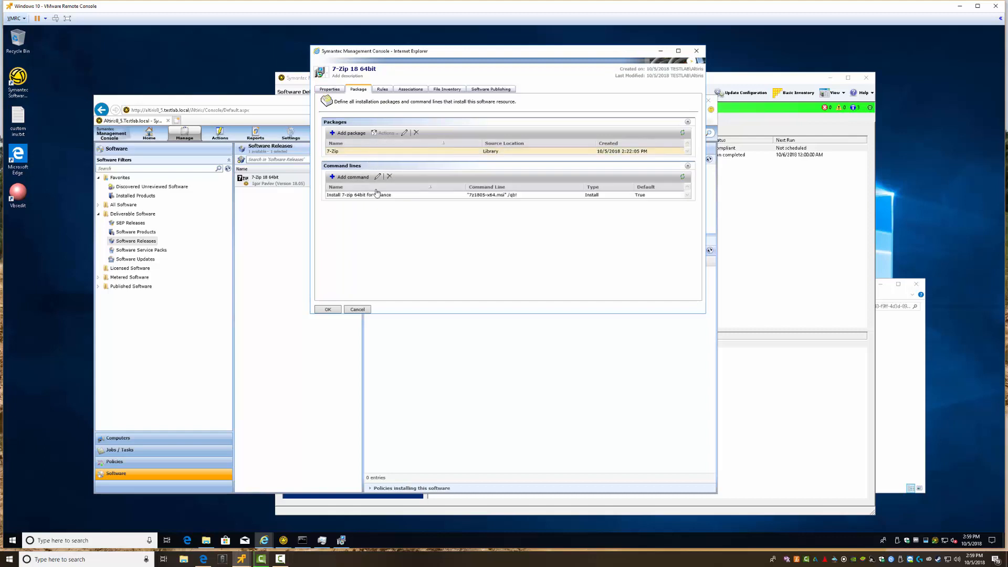
Step: Prefix the Install 7-zip 64bit for Finance command line with msiexec /i, directly before "7z1805-x64.msi" /qb!, and save the software release
left_click(376, 193)
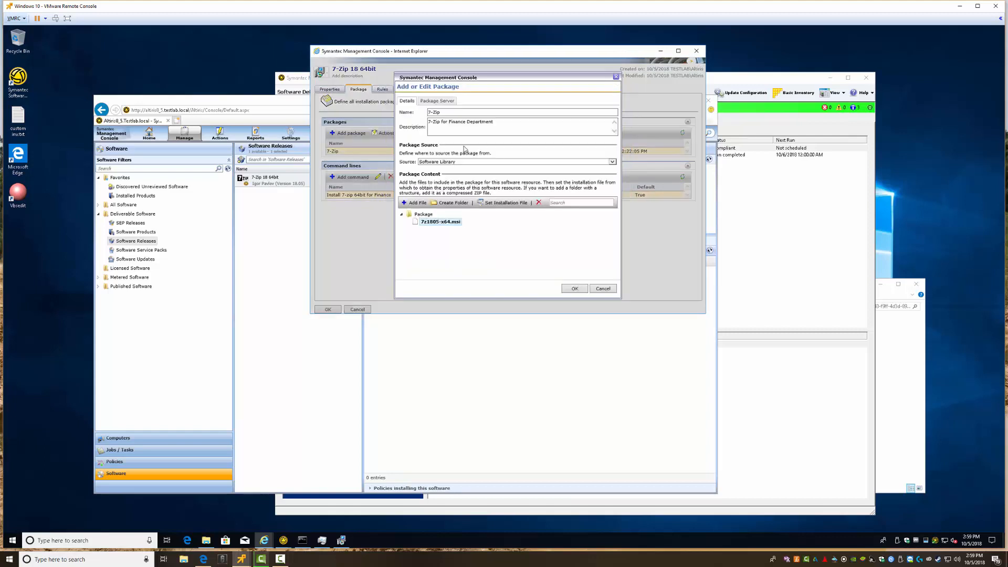
key("Escape")
left_click(378, 177)
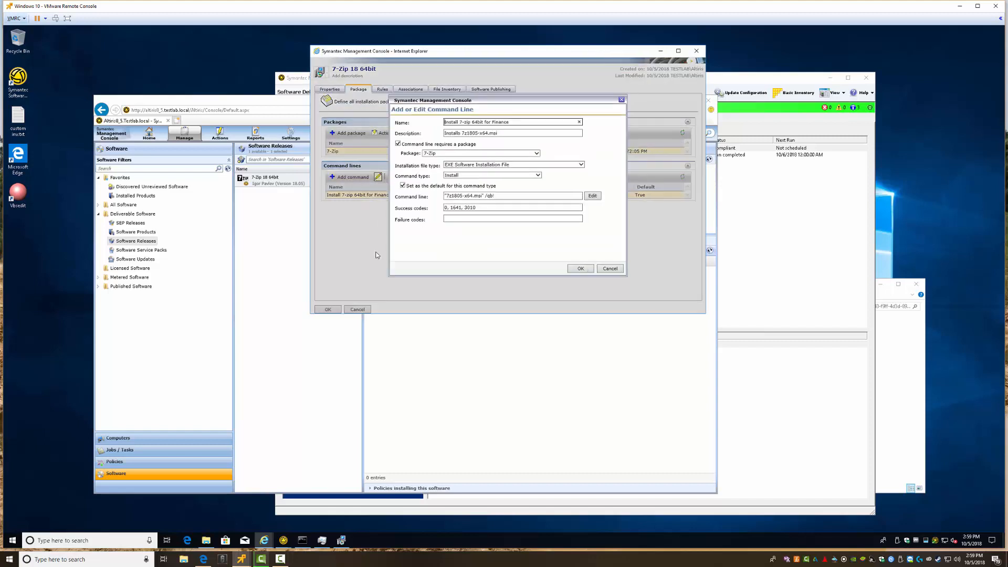
left_click(444, 196)
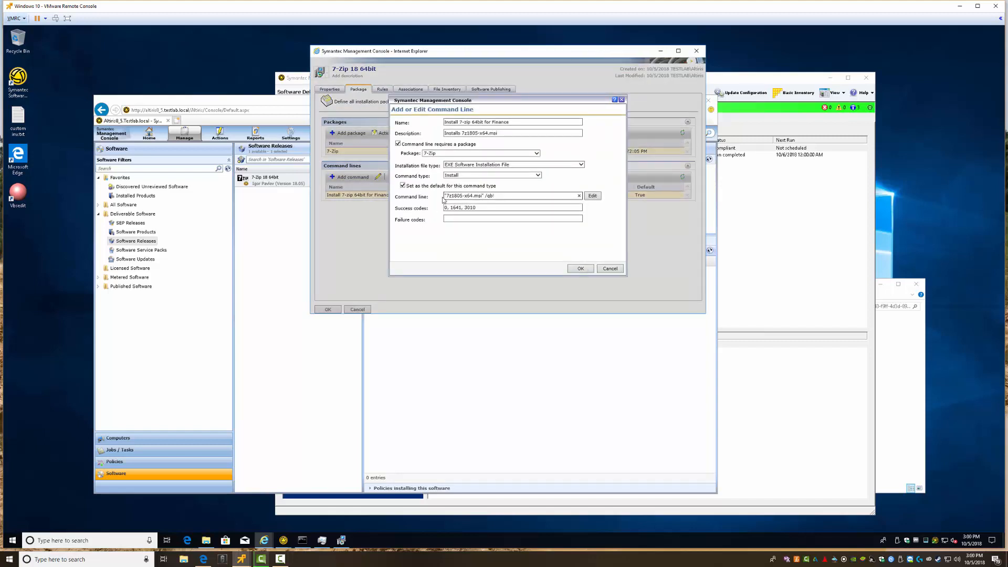
type("msiexec /i")
key("BackSpace")
left_click(587, 270)
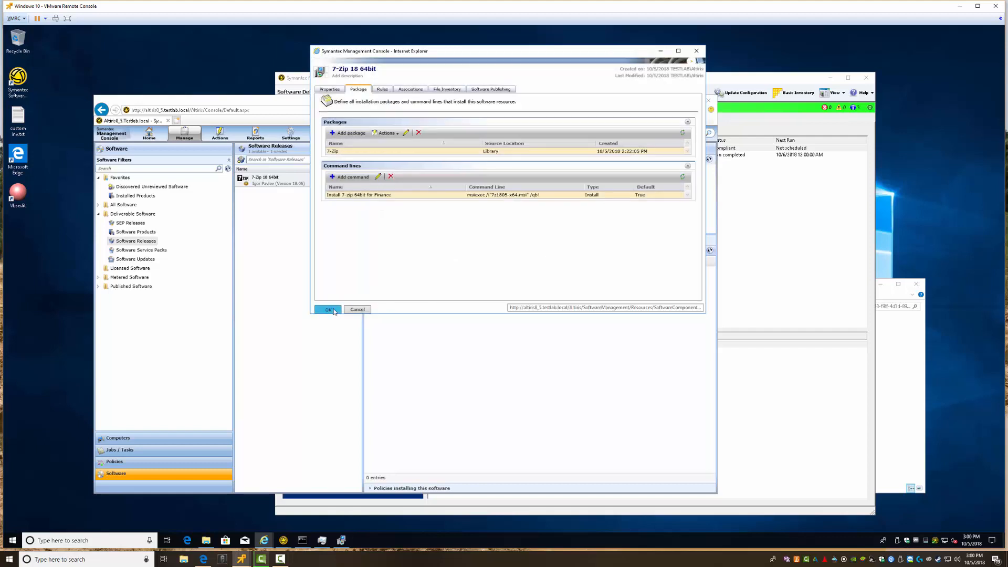
left_click(338, 309)
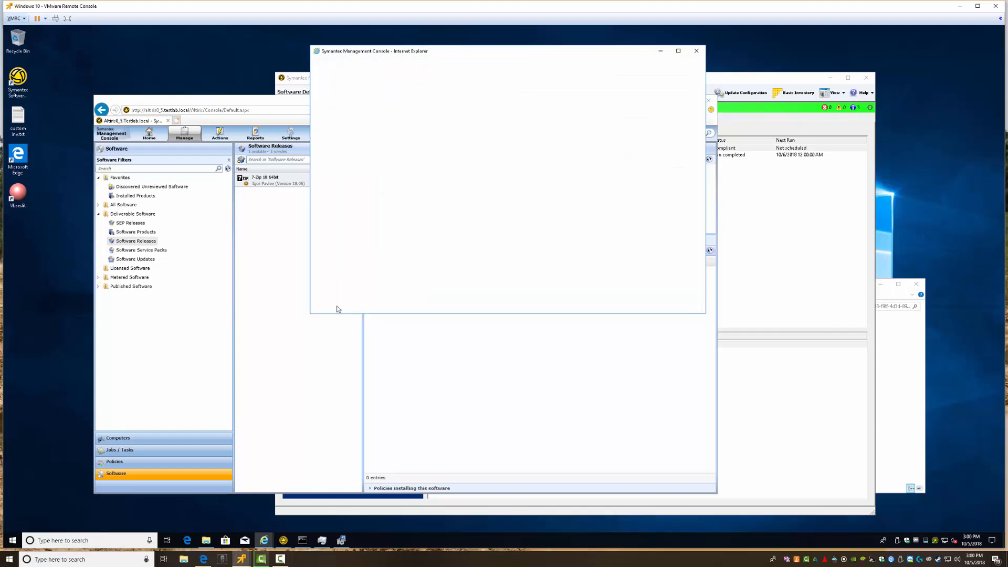
Step: Save the 7-Zip - Install 7-zip for Finance policy again and update the Symantec Management Agent's configuration
left_click(120, 464)
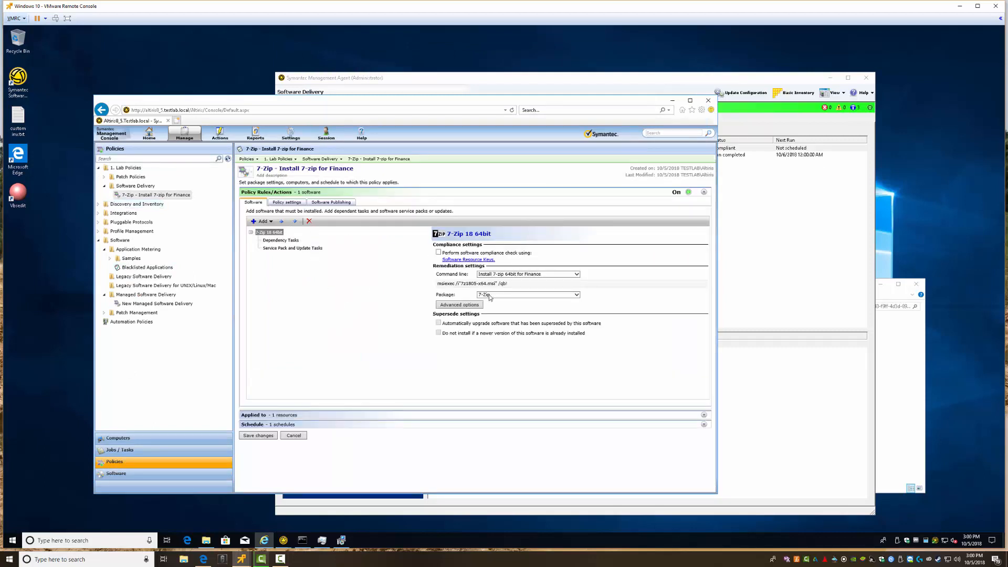
left_click(258, 435)
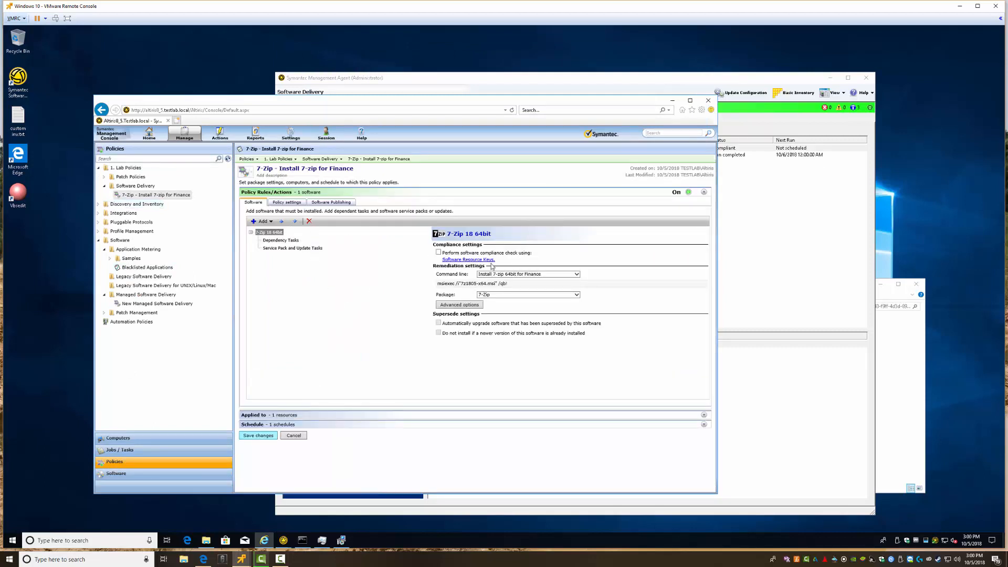
left_click(699, 76)
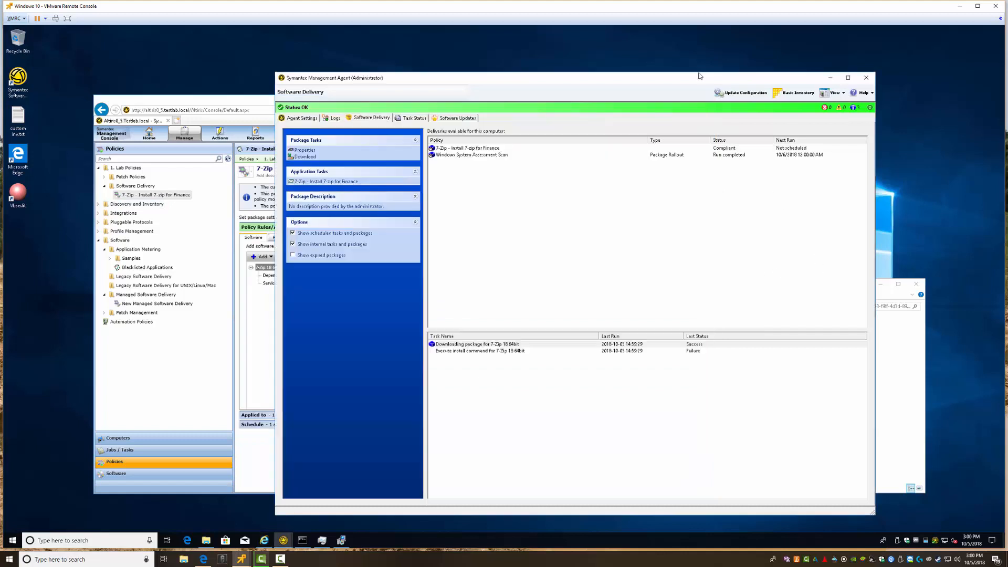
left_click(744, 93)
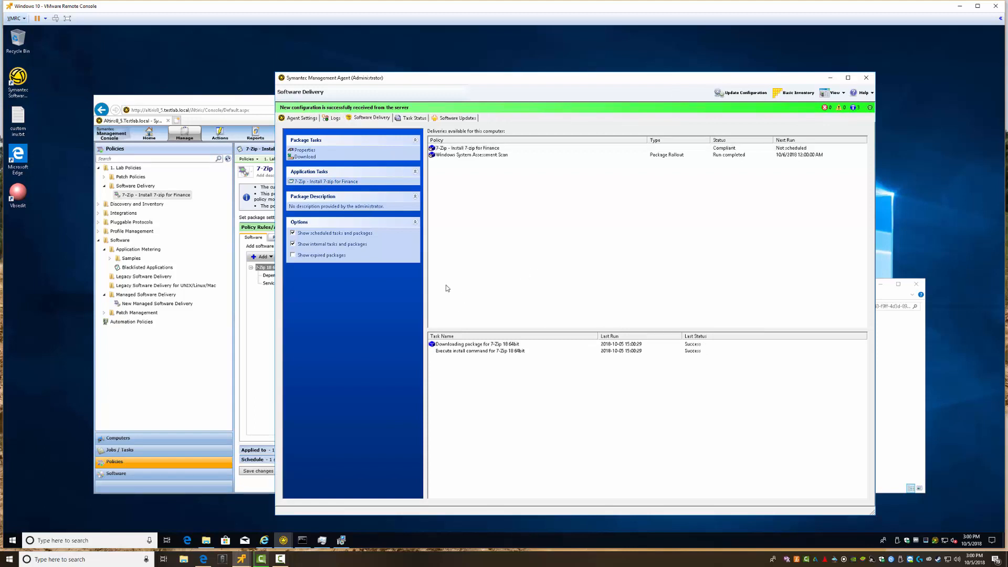
Step: Launch the installed 7-Zip File Manager to check that it runs, and close it
left_click(12, 541)
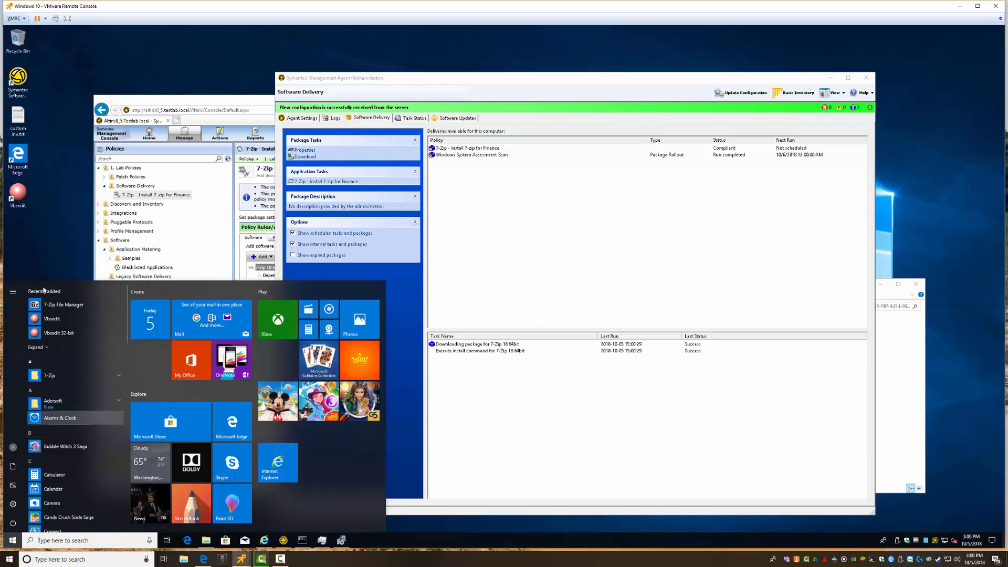
left_click(48, 375)
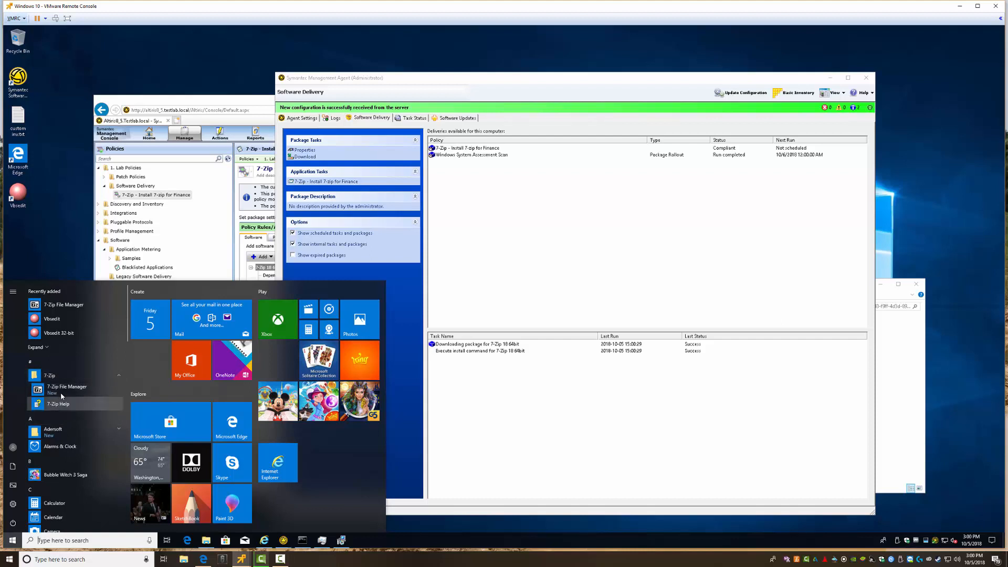
left_click(66, 389)
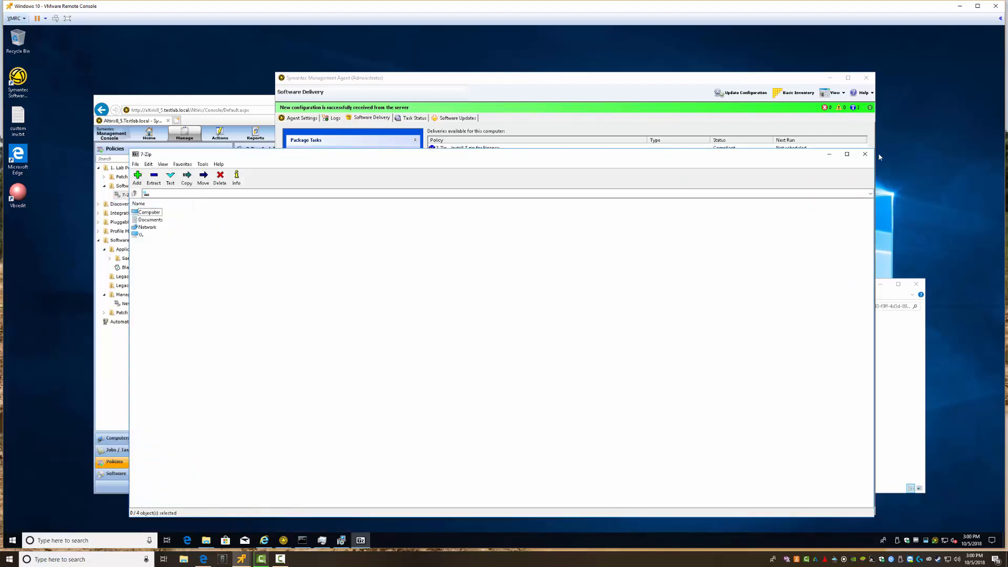
left_click(864, 154)
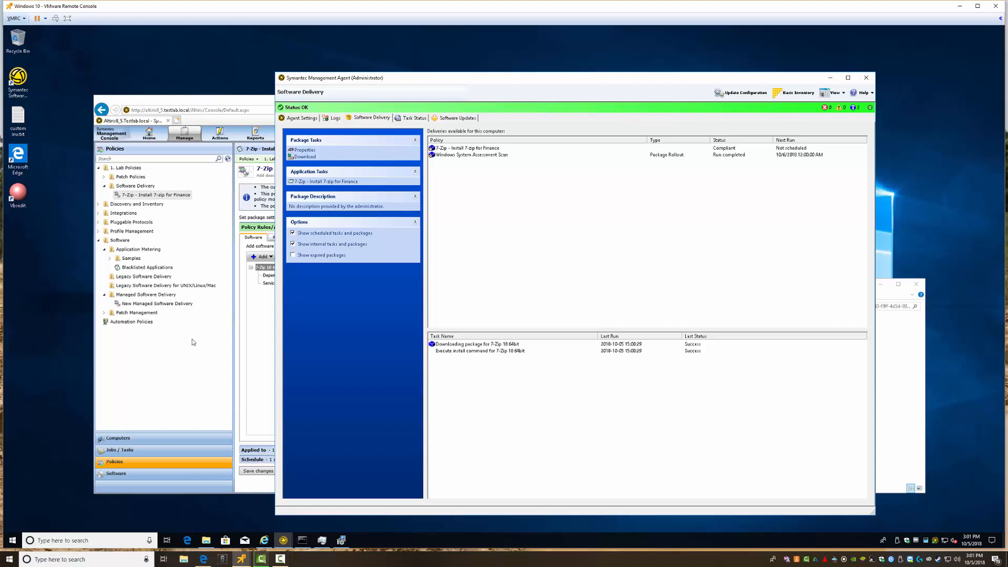
Step: Start VbsEdit in evaluation mode, open the recent script 7-ZipInstall.vbs, and look through its code
double_click(18, 194)
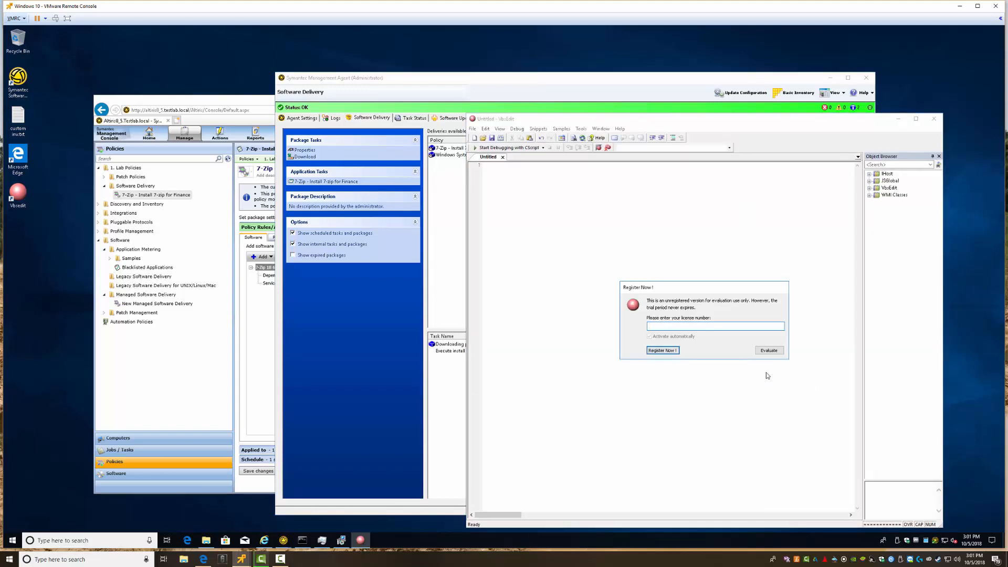
left_click(768, 350)
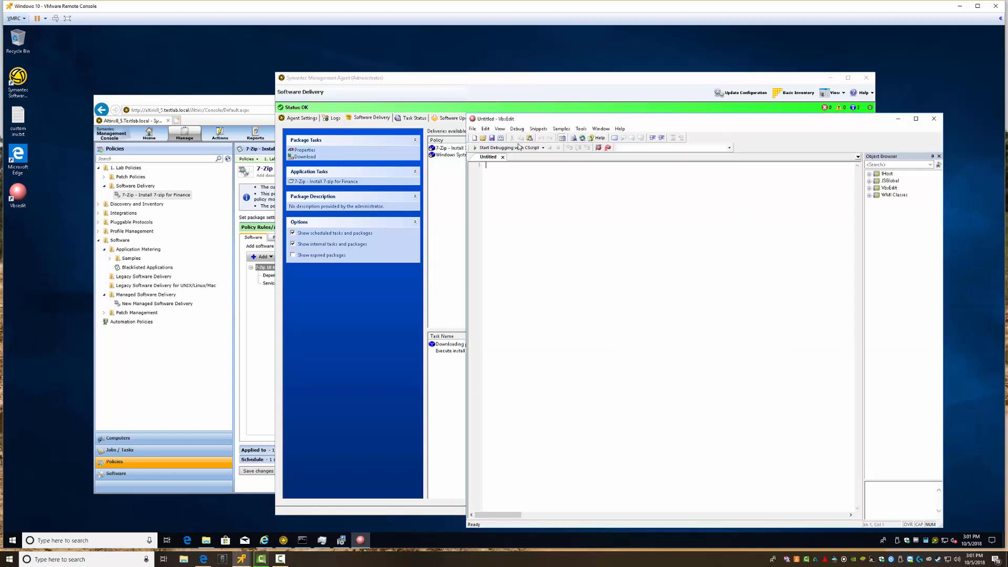
left_click(472, 129)
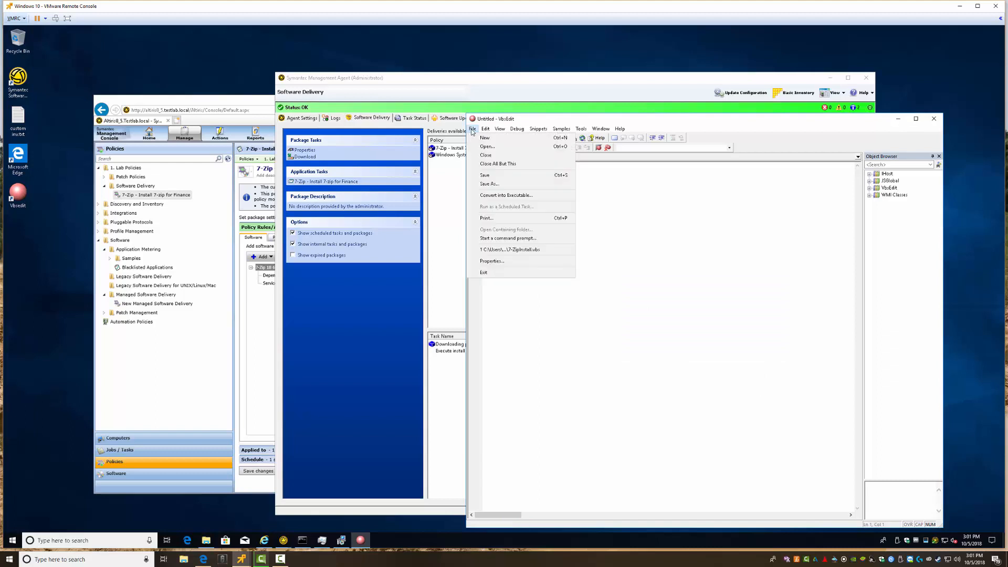
left_click(503, 249)
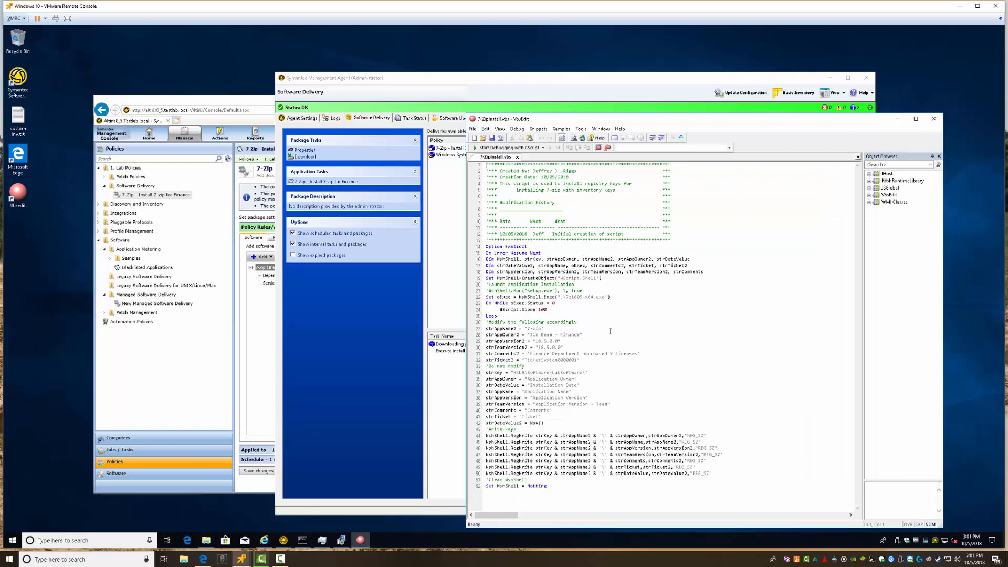
scroll(610, 331, "down", 8)
scroll(610, 336, "up", 6)
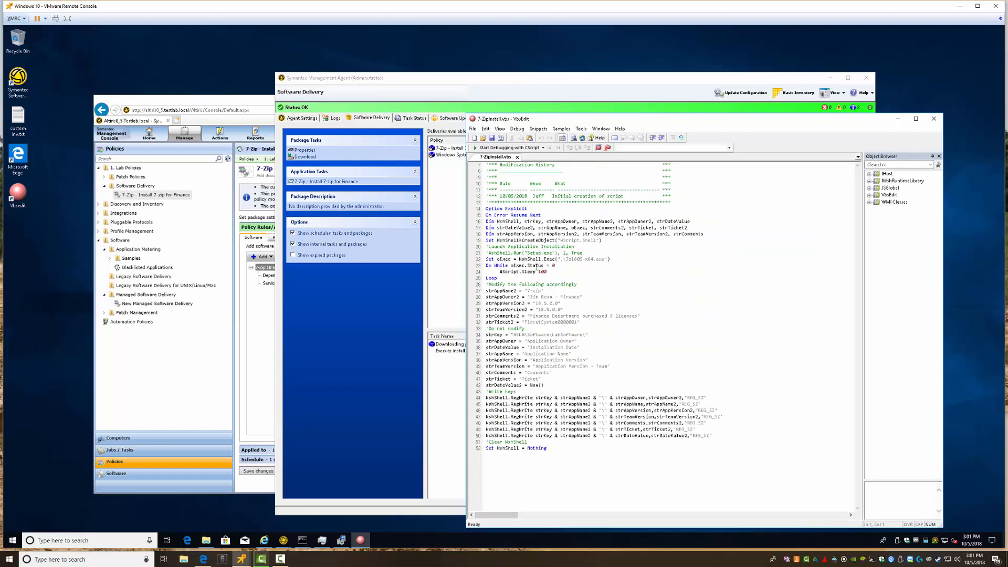
Step: Copy the file name 7z1805-x64.msi from the package's Software_Library folder and minimize the Symantec Management Agent
left_click(479, 80)
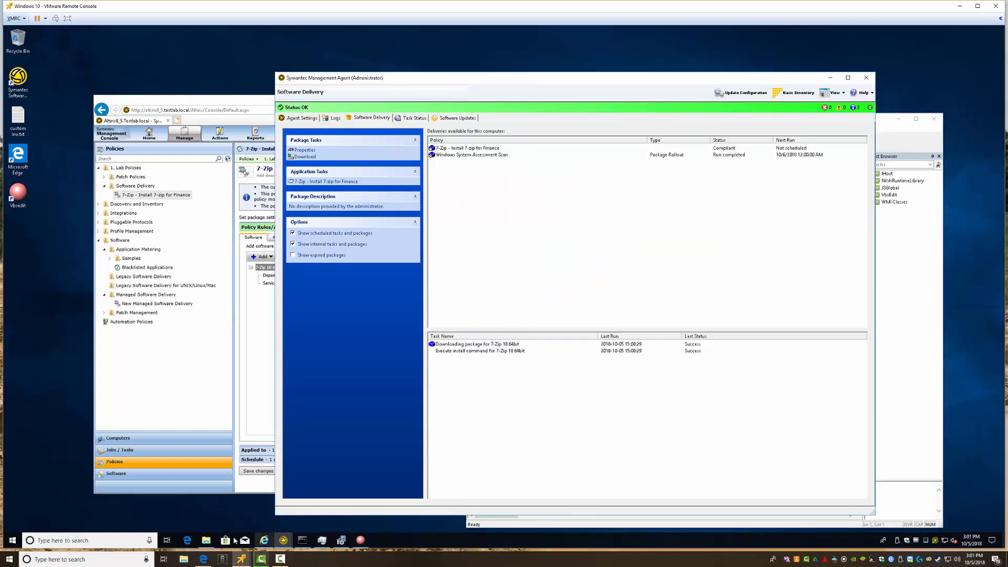
left_click(206, 540)
left_click(571, 331)
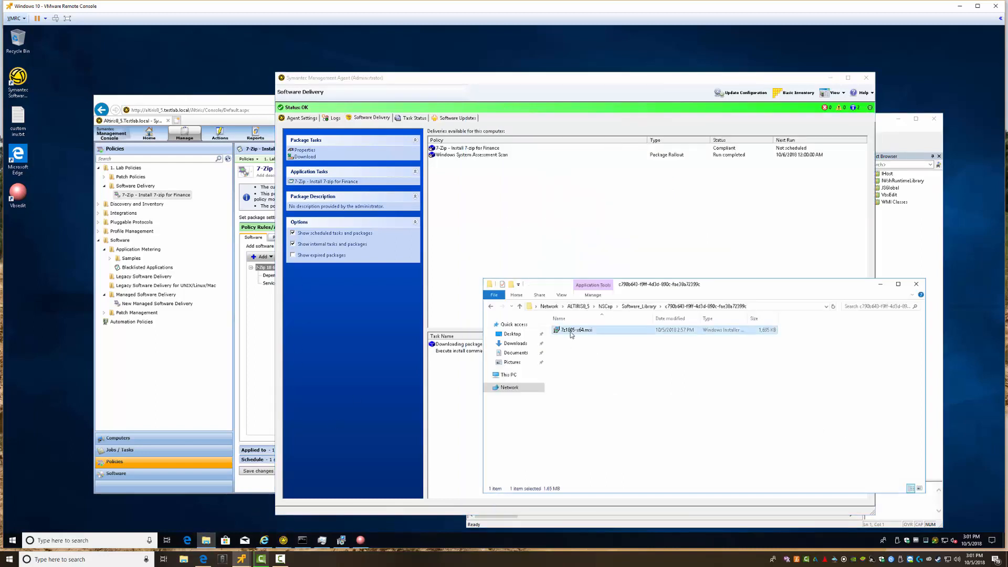
left_click(570, 330)
left_click_drag(602, 330, 522, 326)
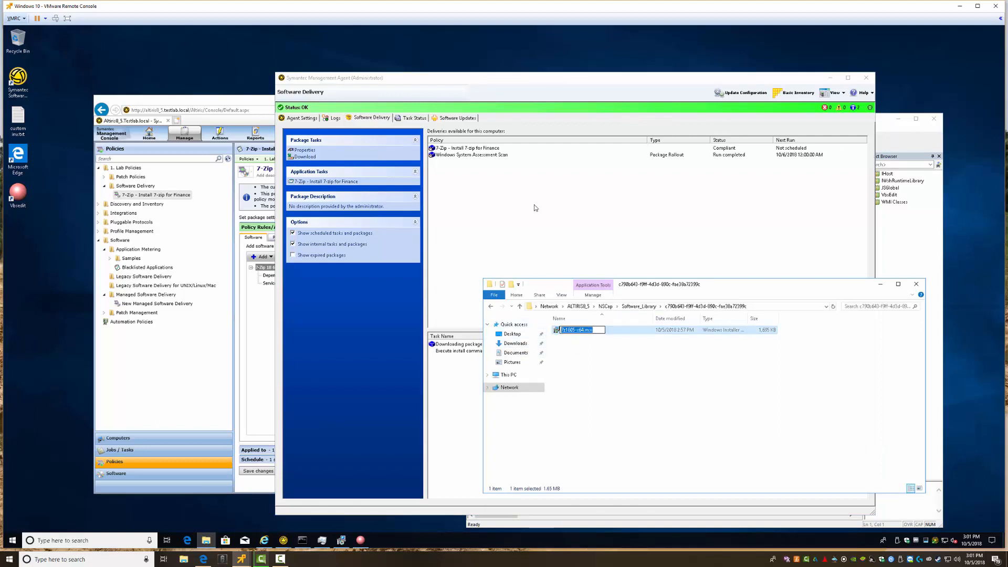
left_click(830, 77)
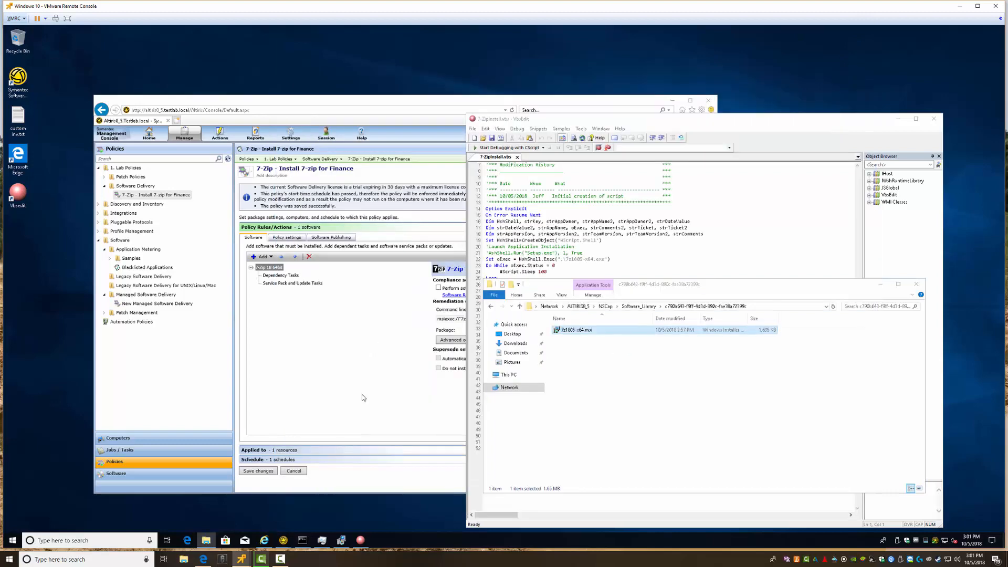
Step: In 7-ZipInstall.vbs, change the WshShell.Exec command on line 22 to "msiexec /I 7z1805-x64.msi /qb!"
left_click(539, 263)
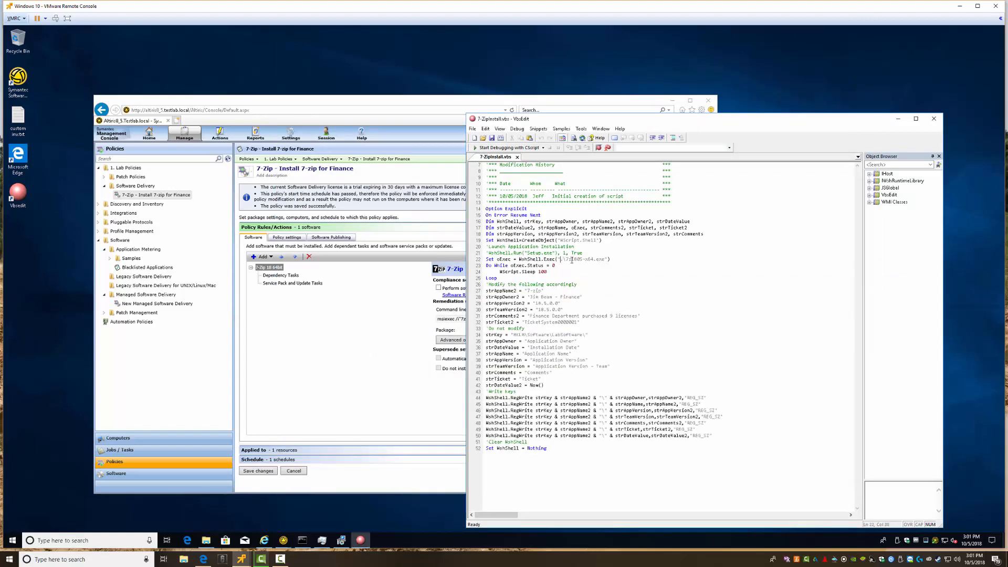
left_click_drag(560, 260, 605, 261)
type("msiexec /i\"7z1805-x64.msi\"/qb!")
left_click(588, 260)
left_click_drag(589, 259, 591, 261)
Step: Review the script's application owner, version, comment and ticket values and its registry key path, and save the script
left_click_drag(526, 290, 560, 305)
left_click(528, 298)
left_click(535, 305)
left_click(550, 310)
left_click_drag(489, 304, 543, 310)
left_click(558, 310)
left_click_drag(585, 316, 634, 319)
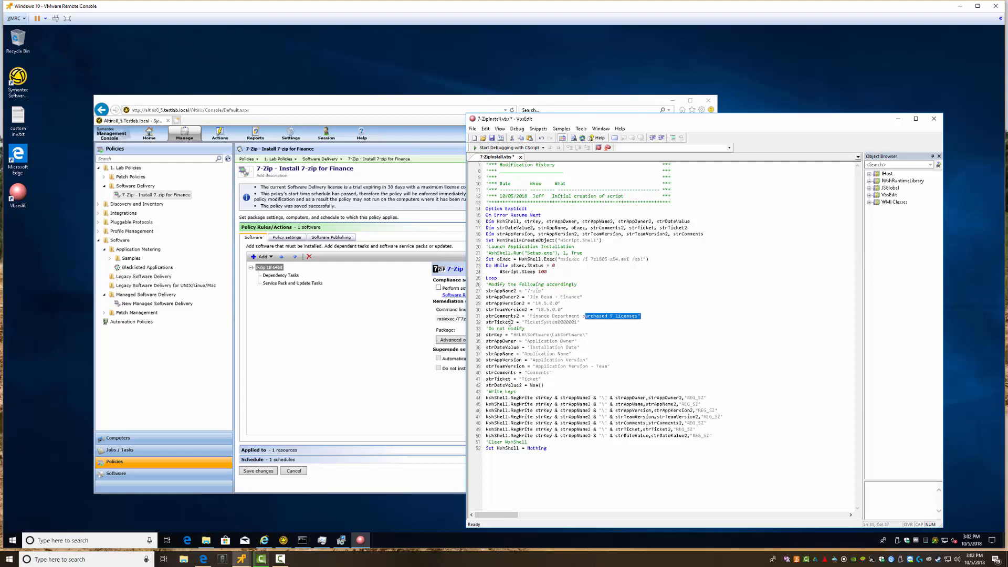
left_click_drag(527, 322, 591, 321)
left_click_drag(513, 335, 595, 333)
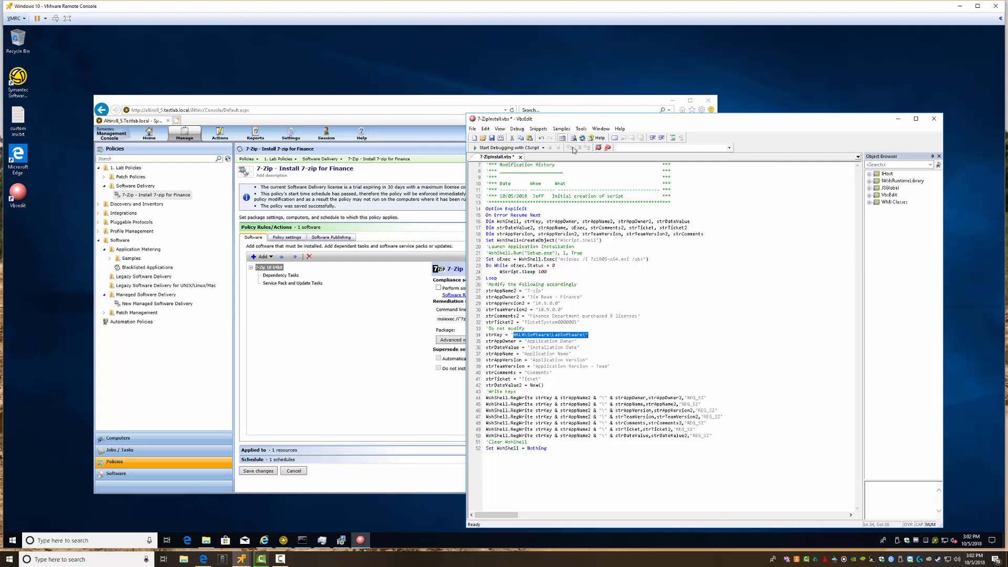
left_click(491, 138)
left_click(515, 476)
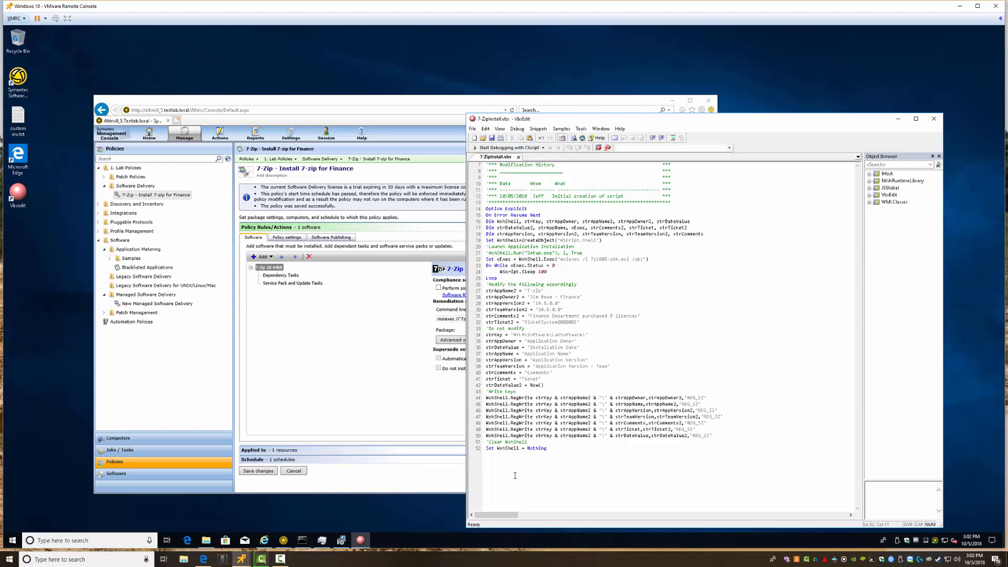
Step: Examine the keys under HKEY_LOCAL_MACHINE\SOFTWARE in Registry Editor, narrow its window, and return to the script in VbsEdit
key("super+r")
type("rege")
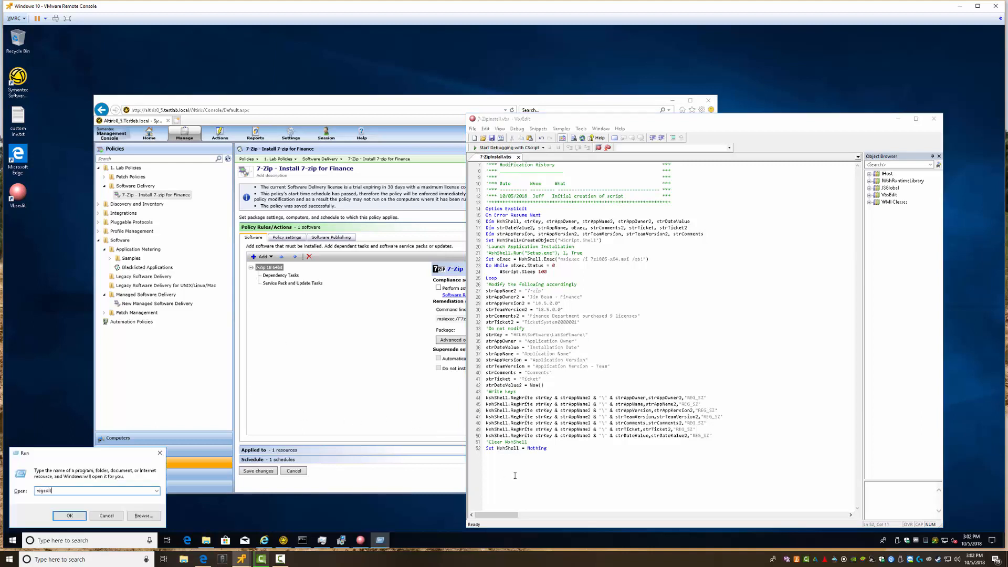
key("Return")
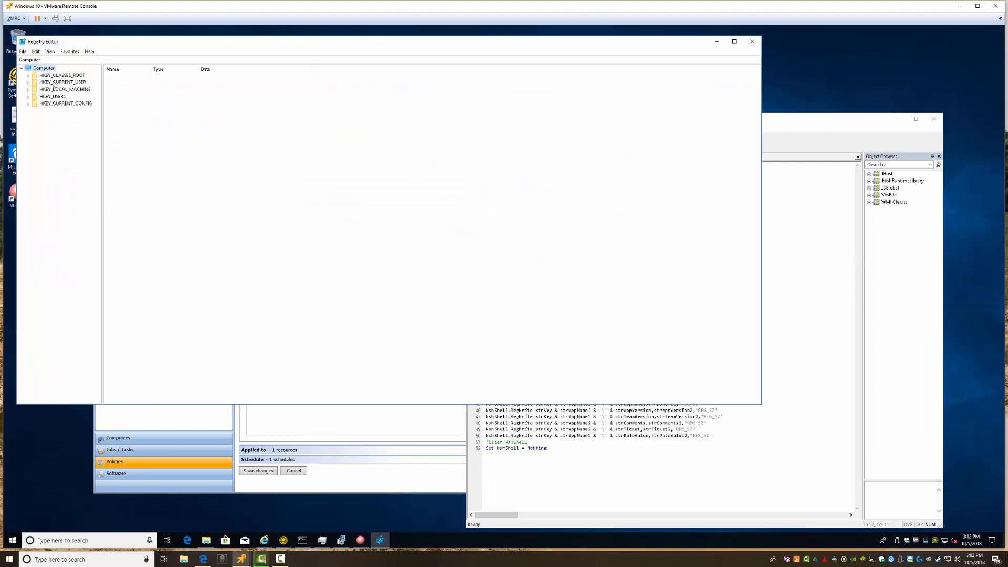
double_click(59, 89)
double_click(57, 125)
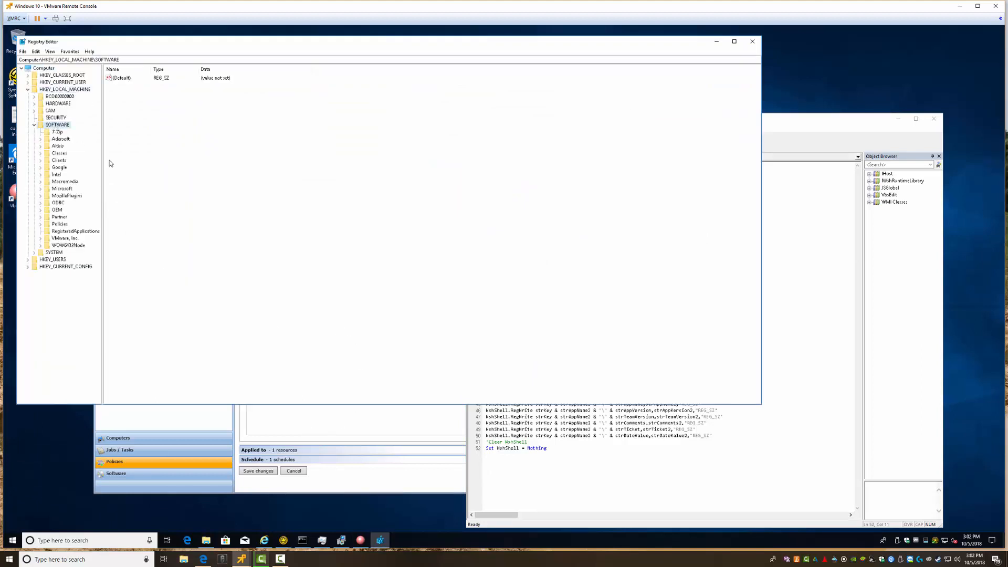
left_click_drag(18, 92, 228, 85)
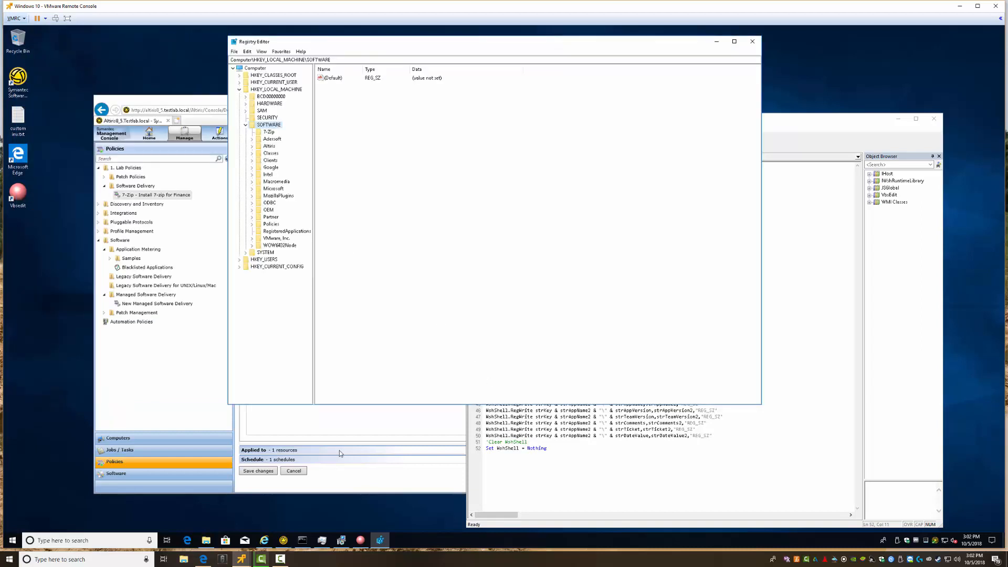
left_click(600, 490)
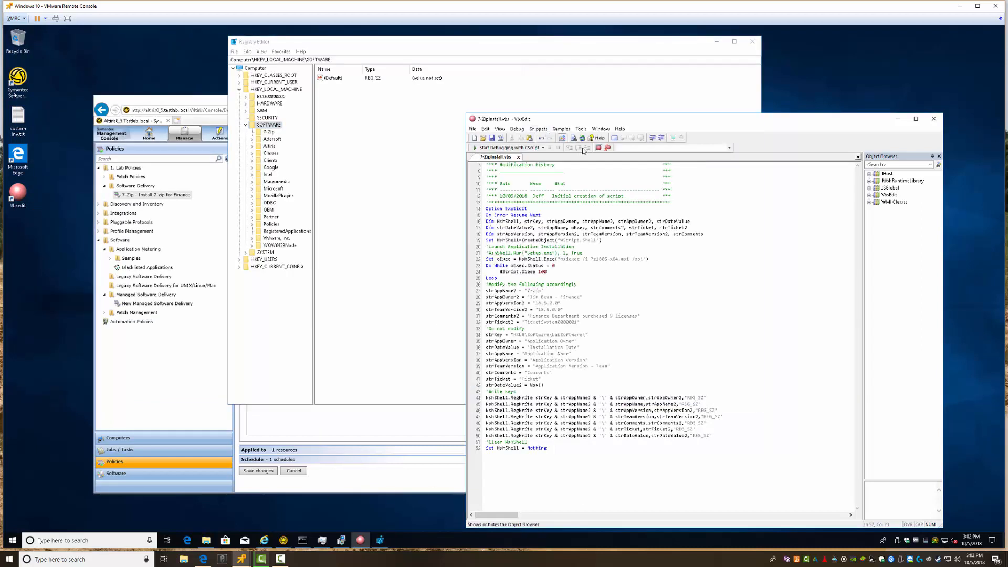
Step: Run 7-ZipInstall.vbs with CScript debugging, skip the registration offer, and check the keys under SOFTWARE in Registry Editor before returning to the script
left_click(479, 148)
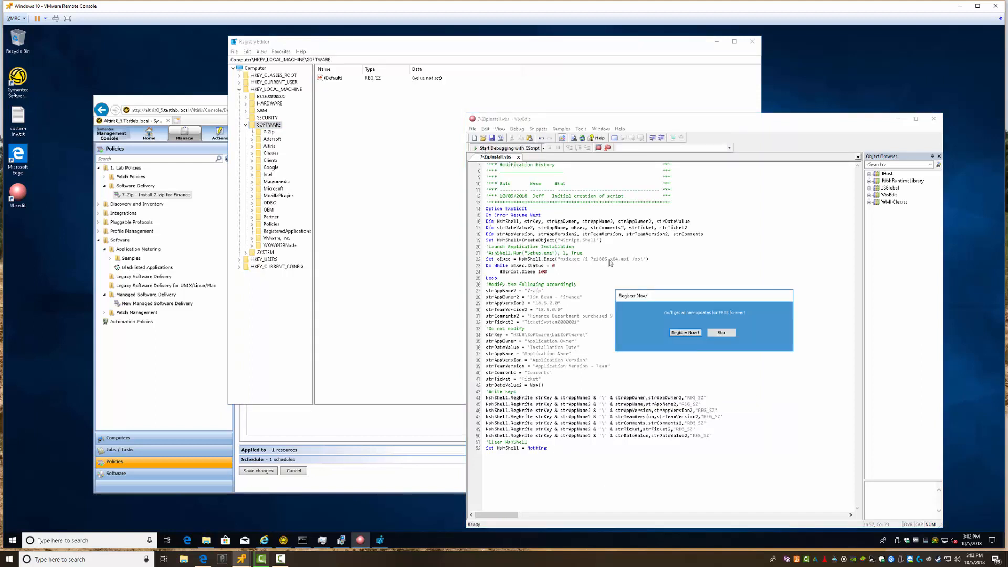
left_click(719, 333)
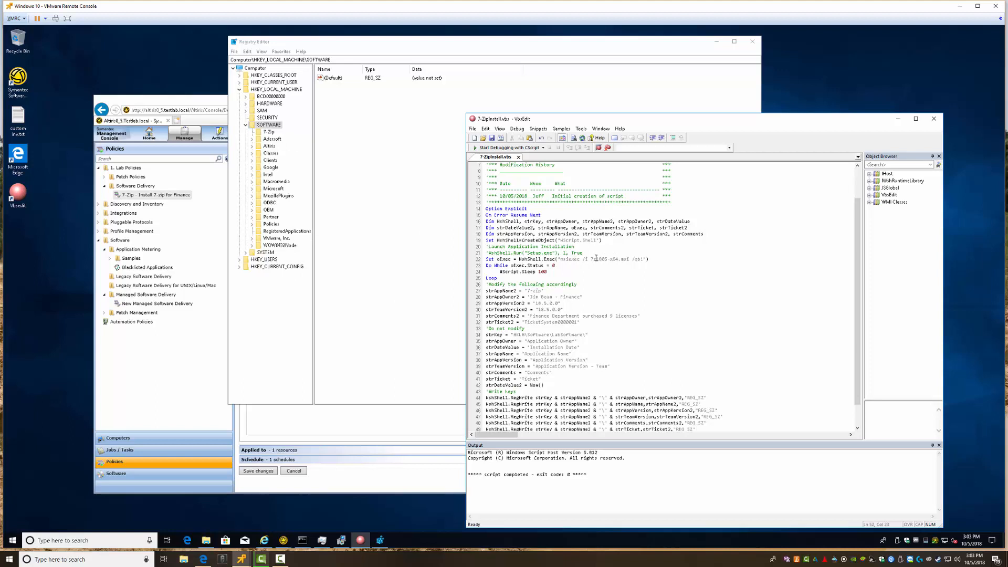
left_click_drag(561, 259, 642, 259)
left_click(564, 258)
left_click(396, 251)
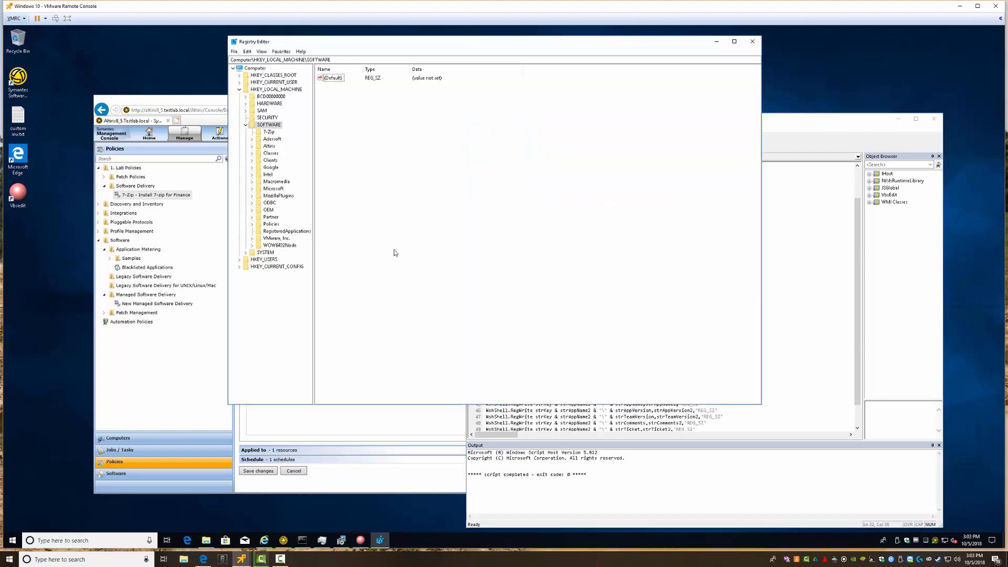
left_click(284, 190)
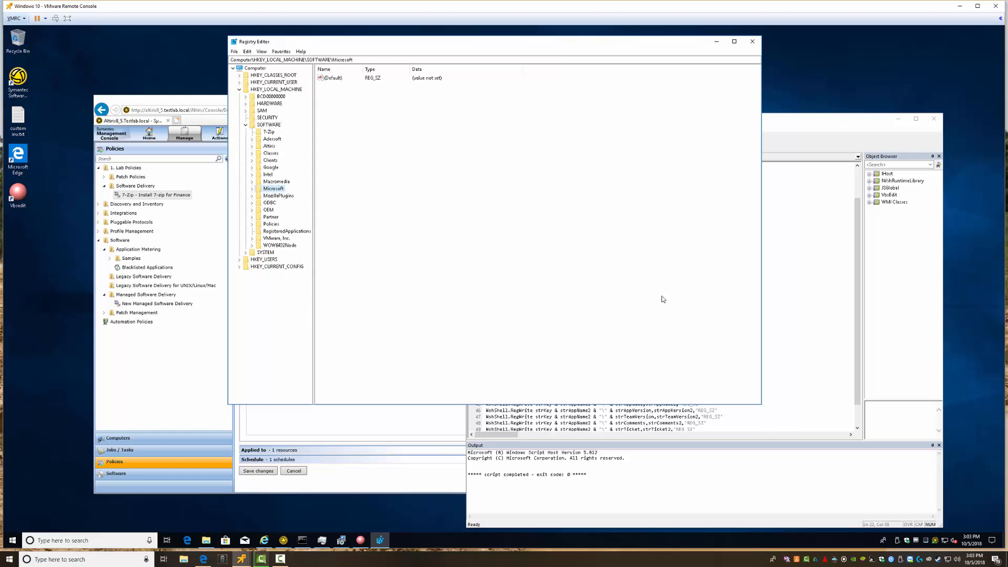
left_click(806, 315)
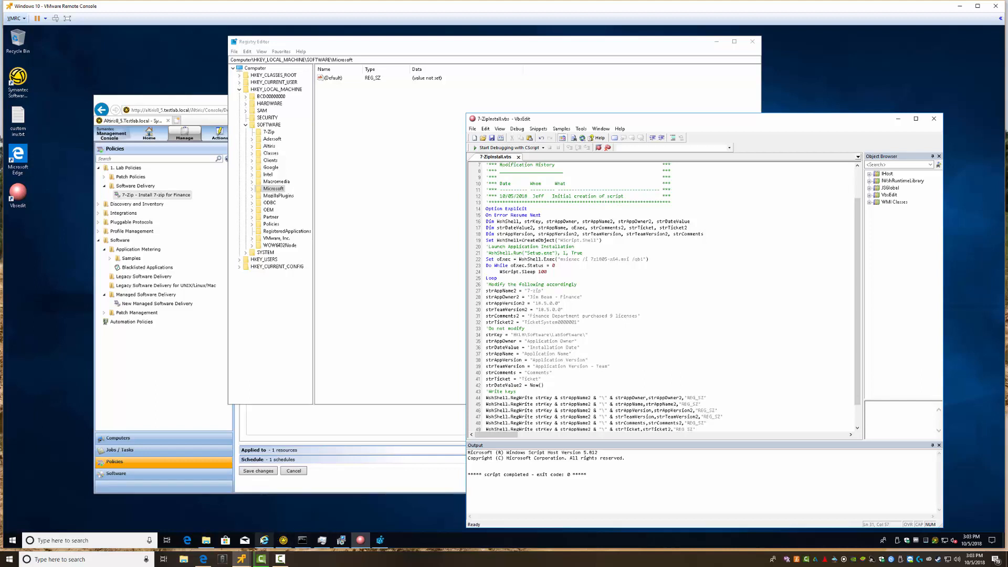
Step: Check where 7-ZipInstall.vbs is stored by browsing the Downloads and Desktop folders and opening the script's Save As dialog, and dismiss the dialog
left_click(205, 540)
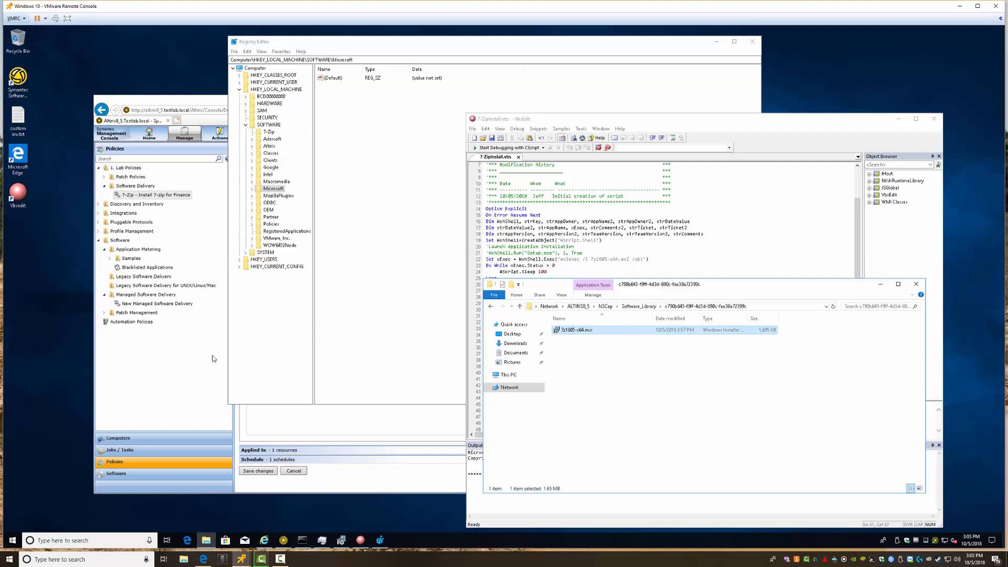
left_click_drag(560, 284, 334, 288)
left_click(291, 347)
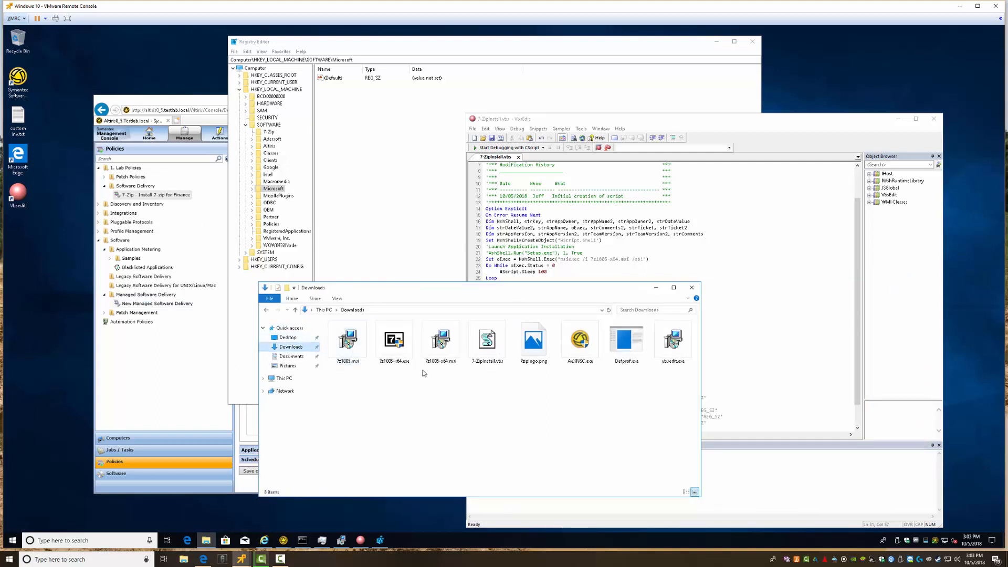
left_click(288, 338)
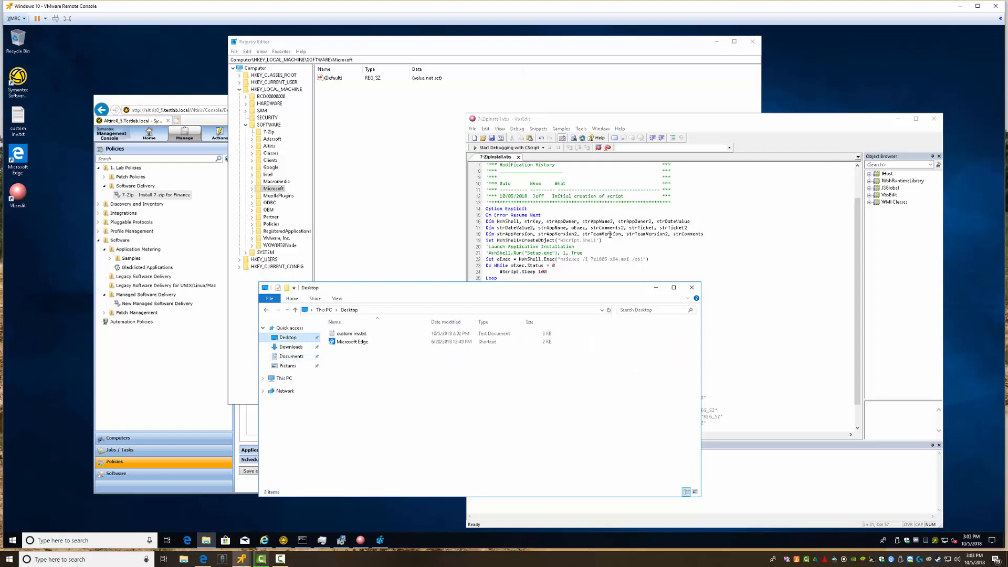
left_click(473, 129)
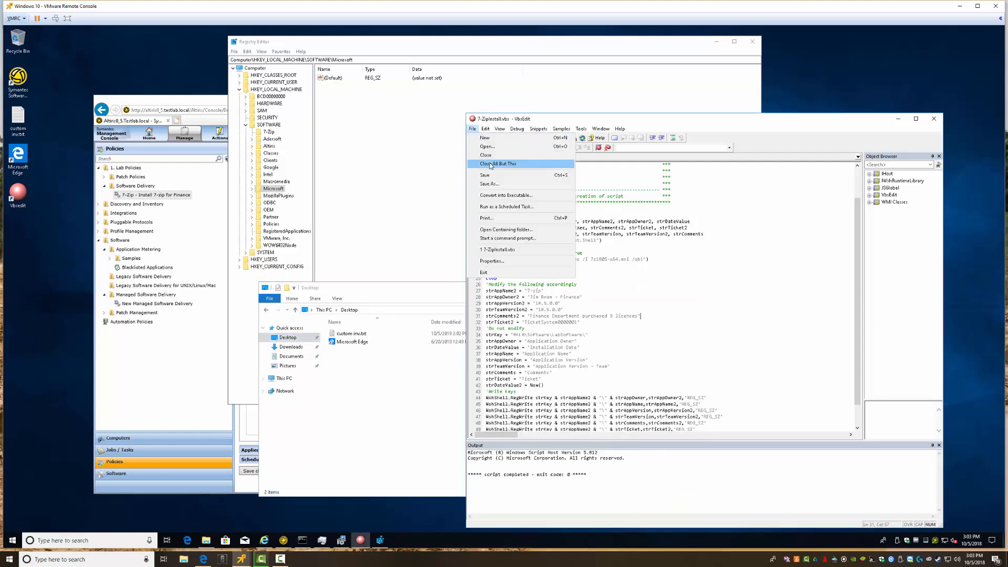
left_click(524, 196)
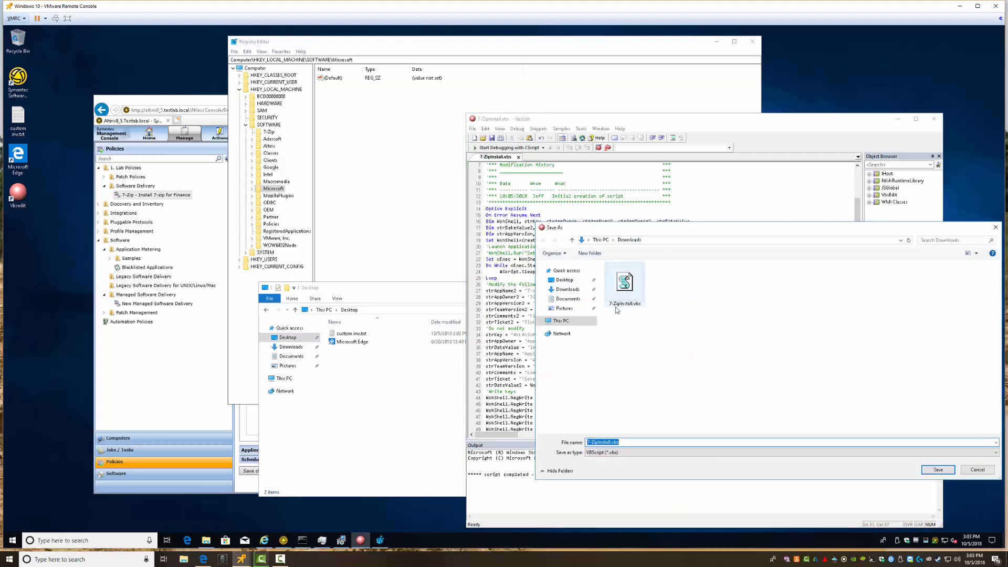
left_click(286, 347)
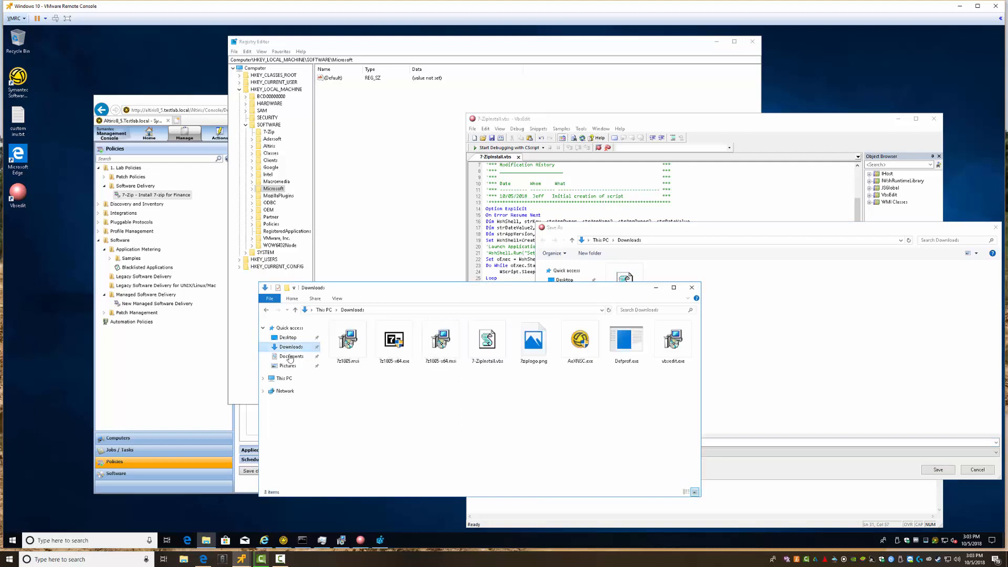
right_click(489, 344)
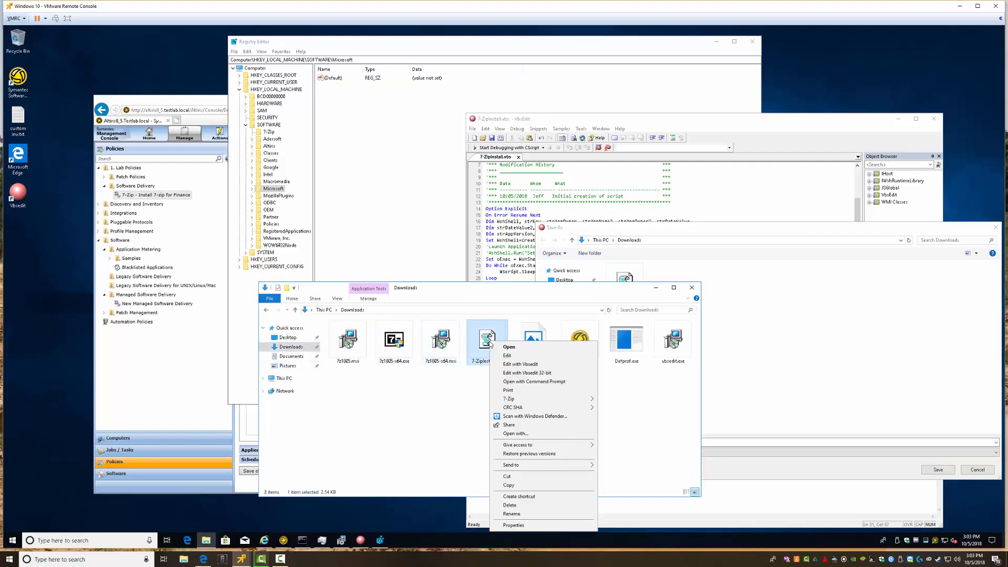
left_click(787, 342)
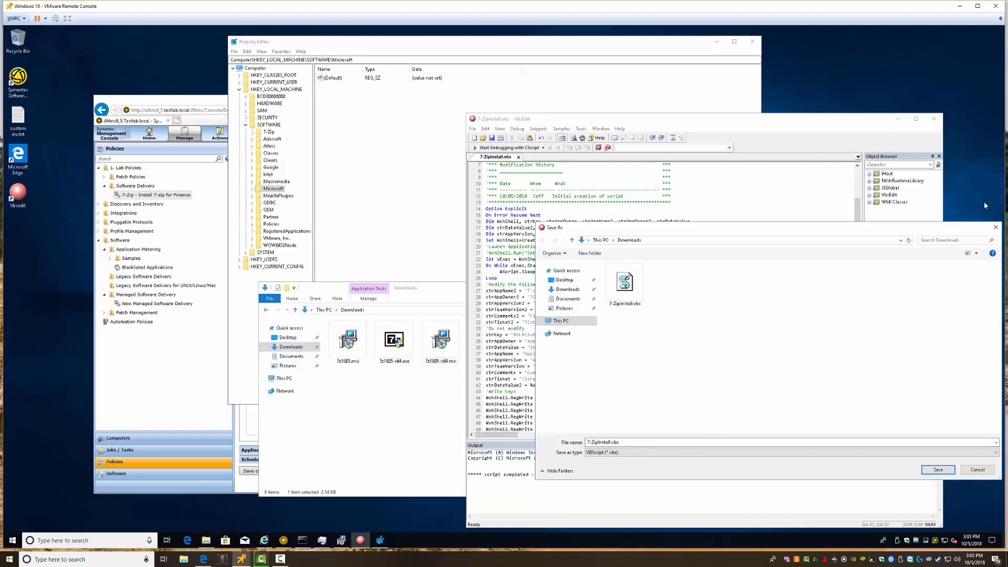
left_click_drag(974, 226, 929, 237)
left_click(950, 237)
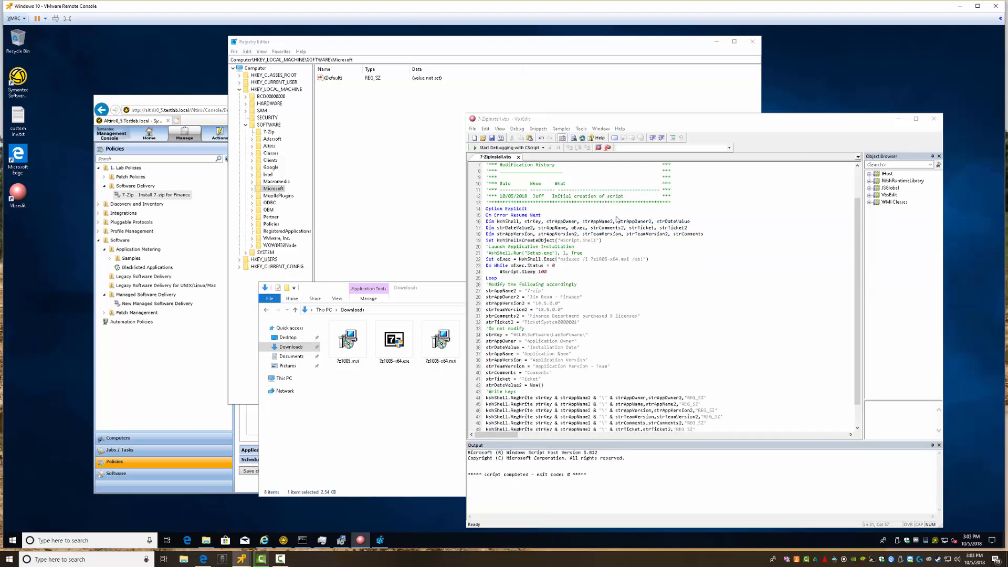
Step: Comment out lines 22 to 25 of the script, the msiexec Exec command and its Do While wait loop, and save the file
left_click_drag(486, 260, 483, 264)
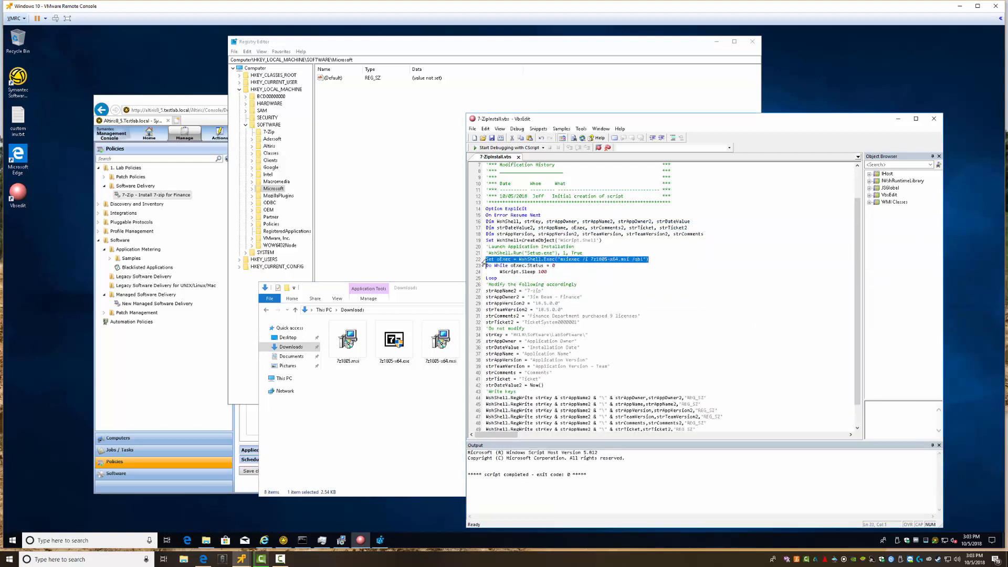
left_click(487, 260)
type("'")
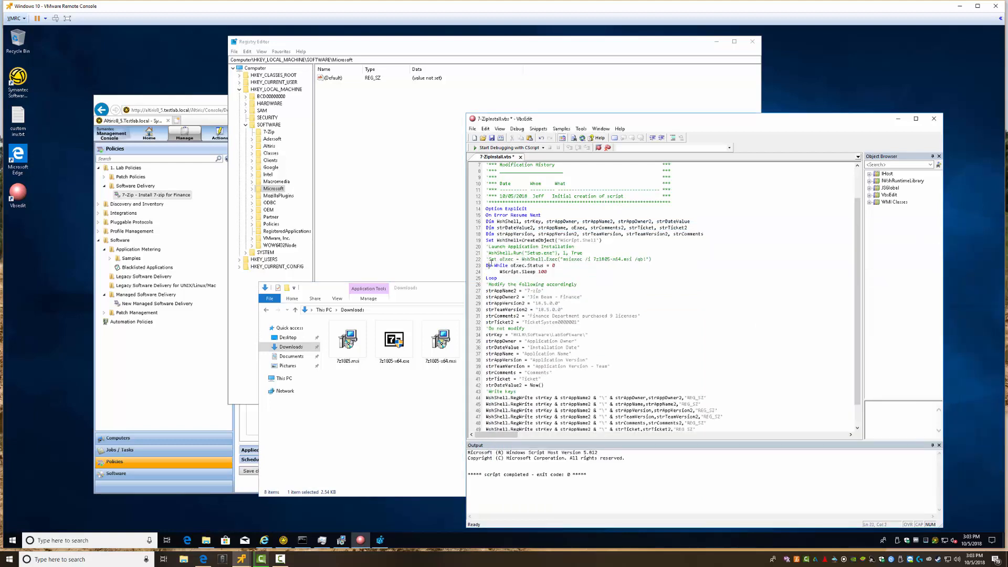
key("Down")
key("Left")
type("''")
key("Down")
key("Left")
type("'")
left_click(491, 137)
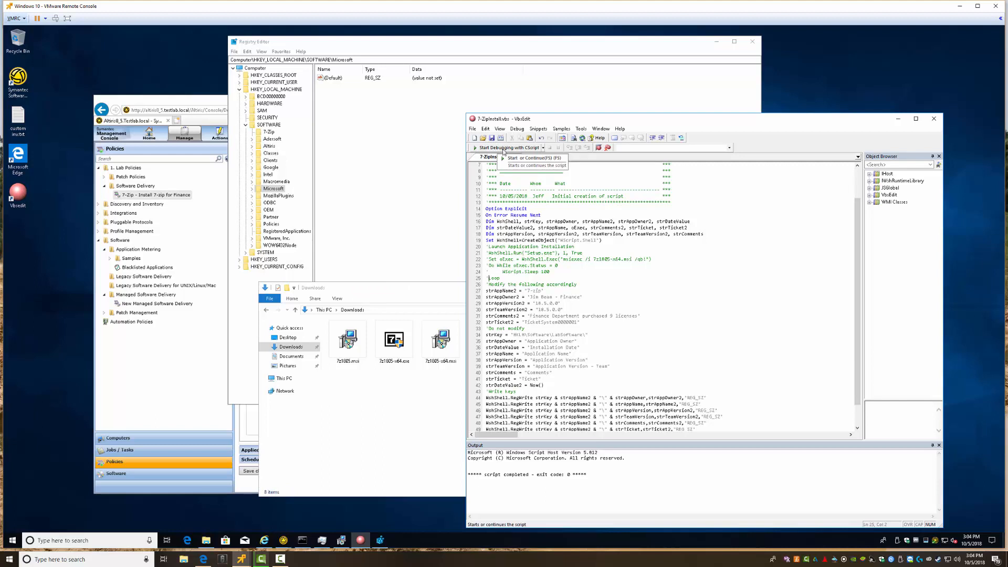
Step: Rerun the edited script with CScript debugging, skip the registration offer, and return to Registry Editor to check the SOFTWARE keys
left_click(505, 149)
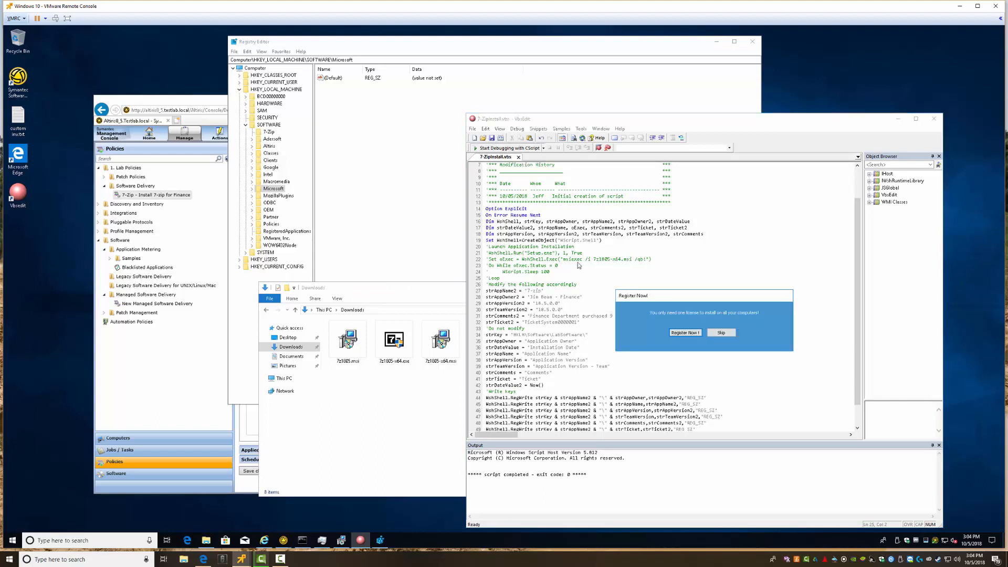
left_click(722, 332)
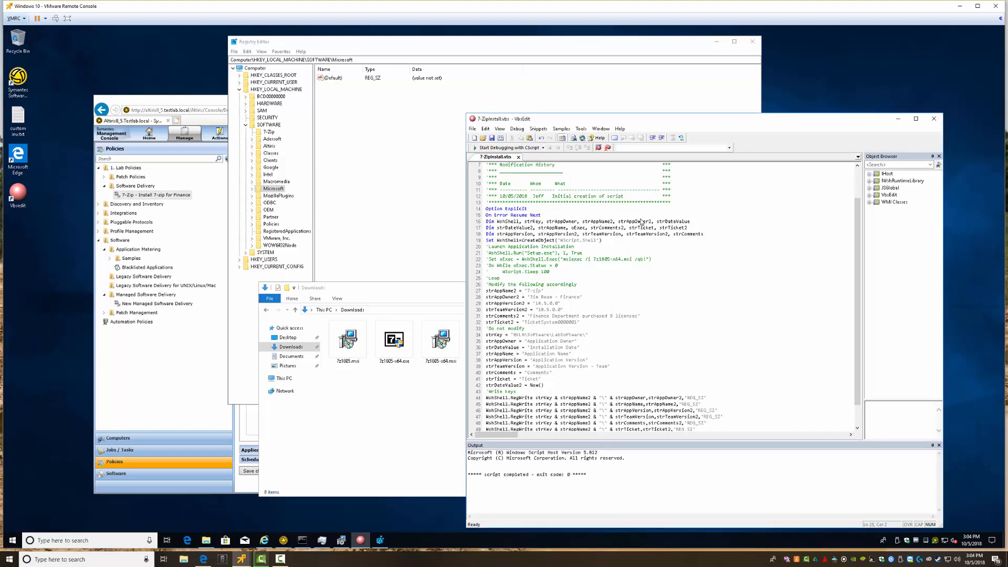
left_click(288, 216)
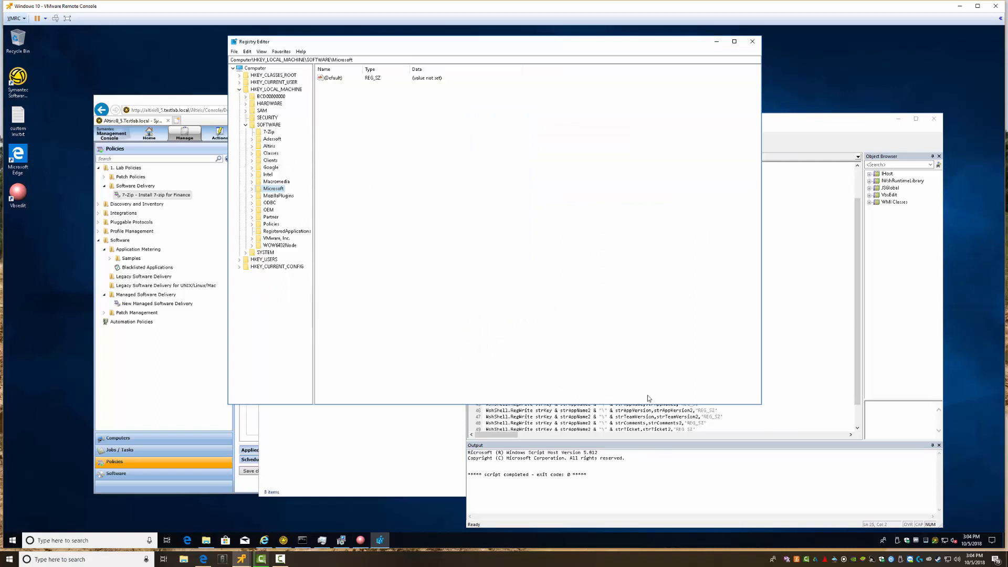
Step: Select 7-ZipInstall.vbs in Downloads and compare the script's registry key path and RegWrite lines with the SOFTWARE and WOW6432Node keys in Registry Editor
left_click(206, 541)
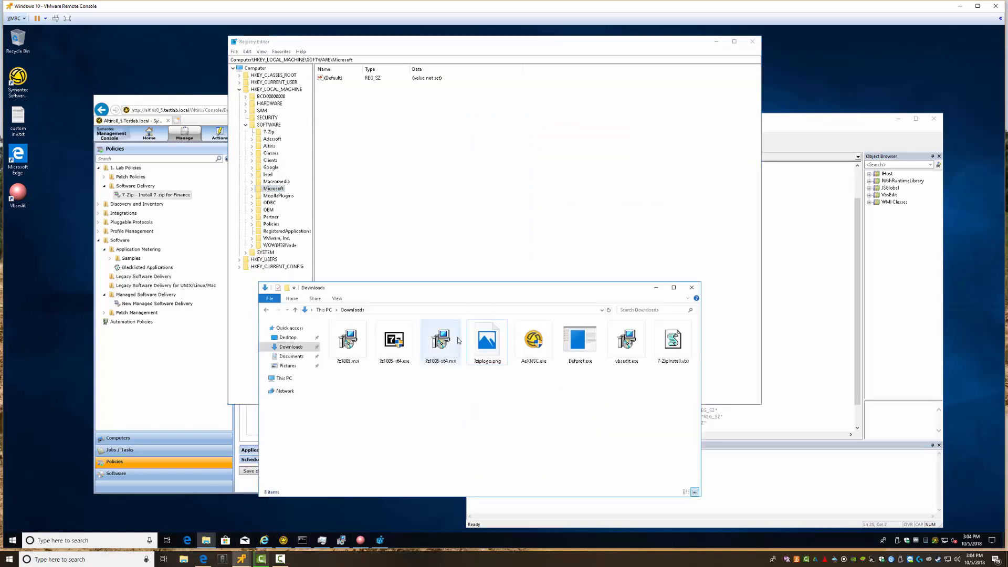
left_click(671, 350)
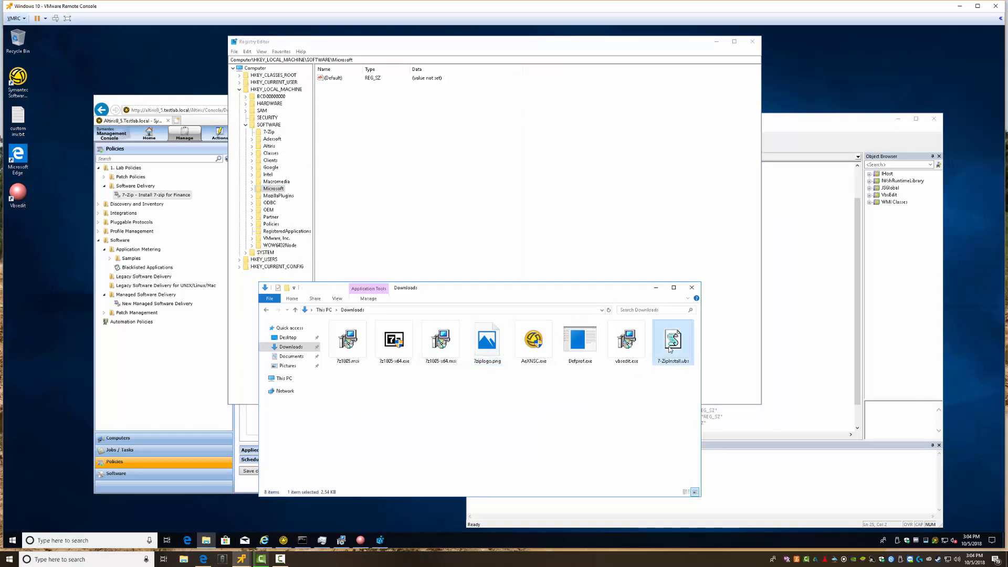
left_click(303, 216)
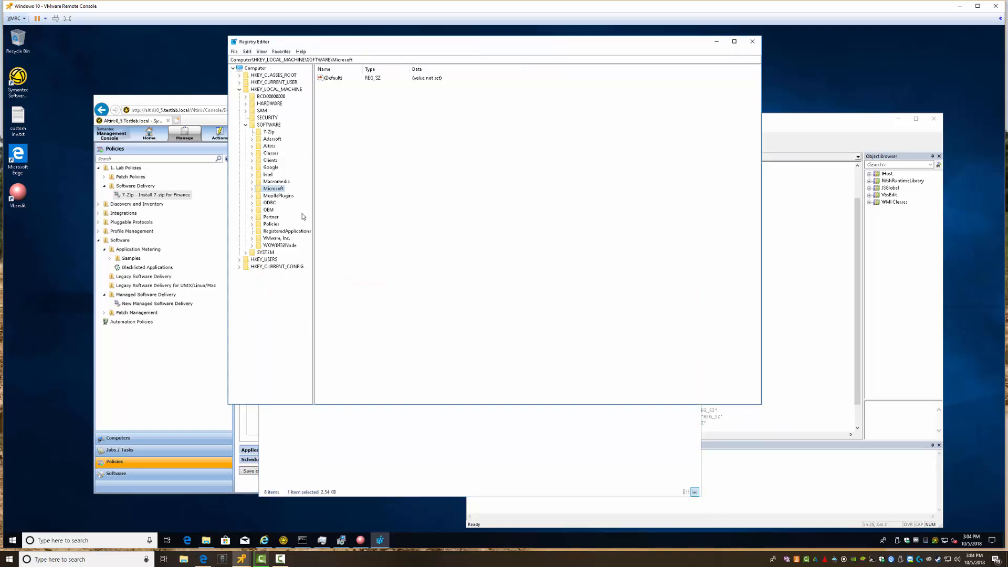
double_click(271, 246)
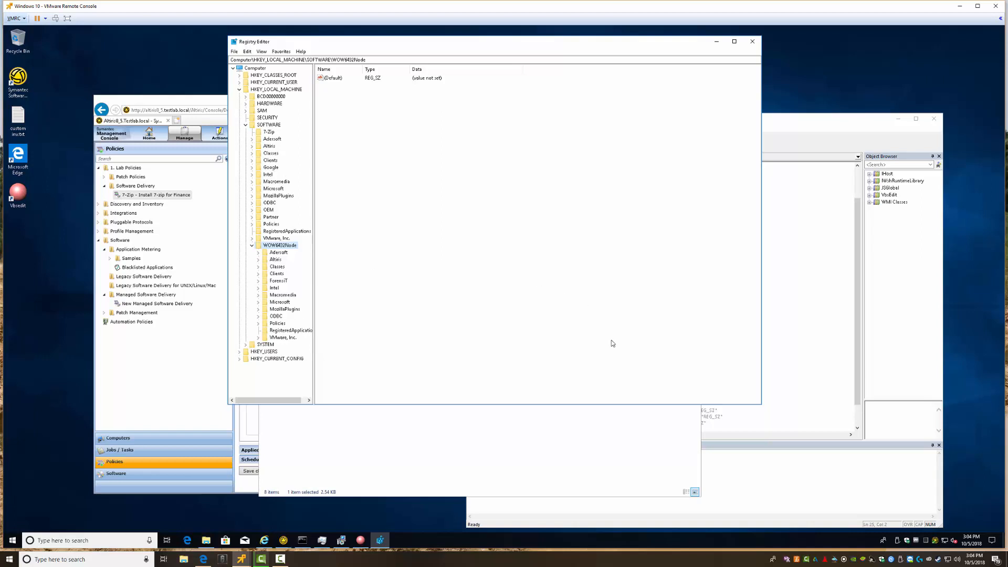
left_click(853, 308)
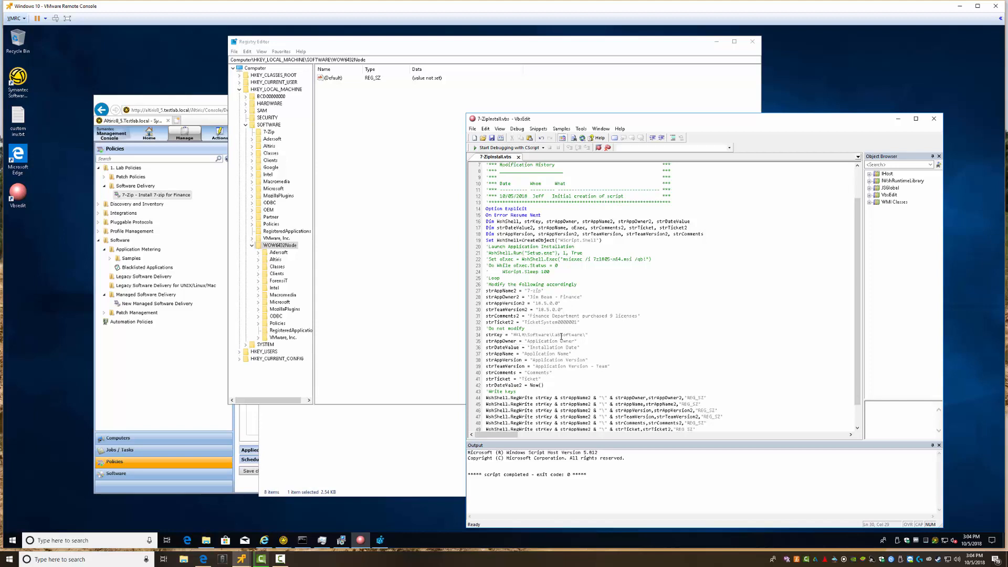
left_click(279, 90)
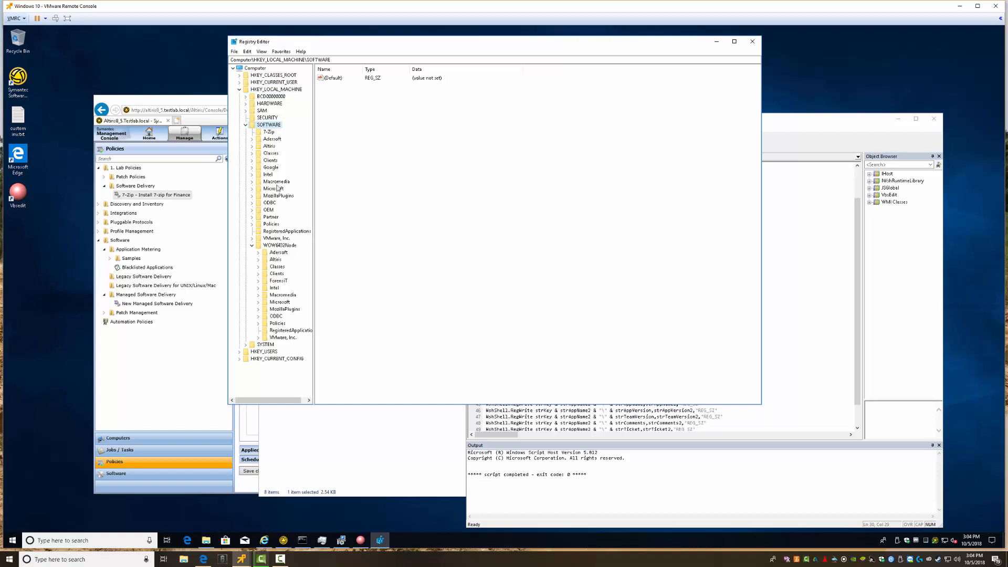
left_click(790, 403)
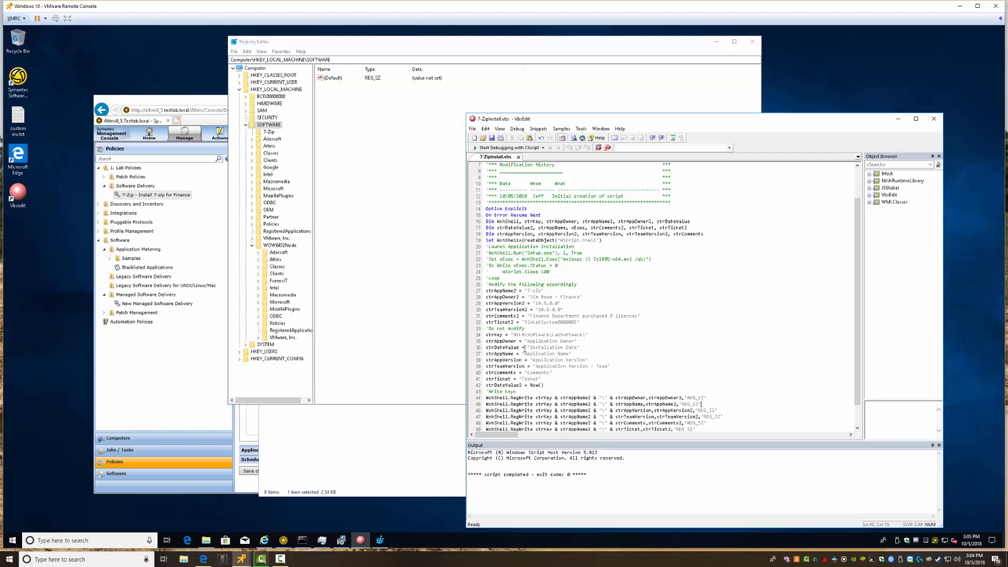
scroll(614, 379, "down", 4)
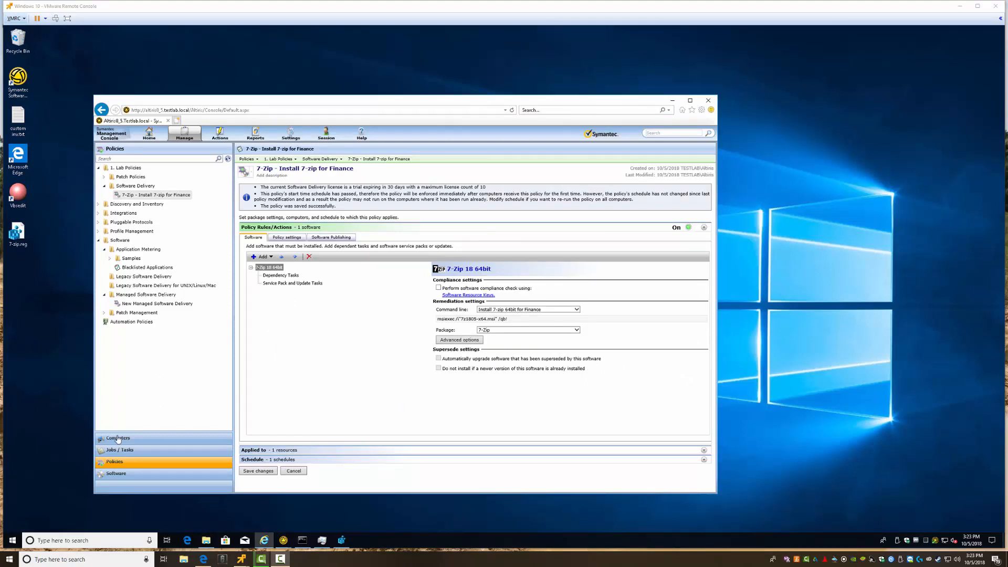
Step: Open the 7-Zip 18 64bit software release for editing in Symantec Management Console and open its 7-Zip package in the package editor
left_click(117, 475)
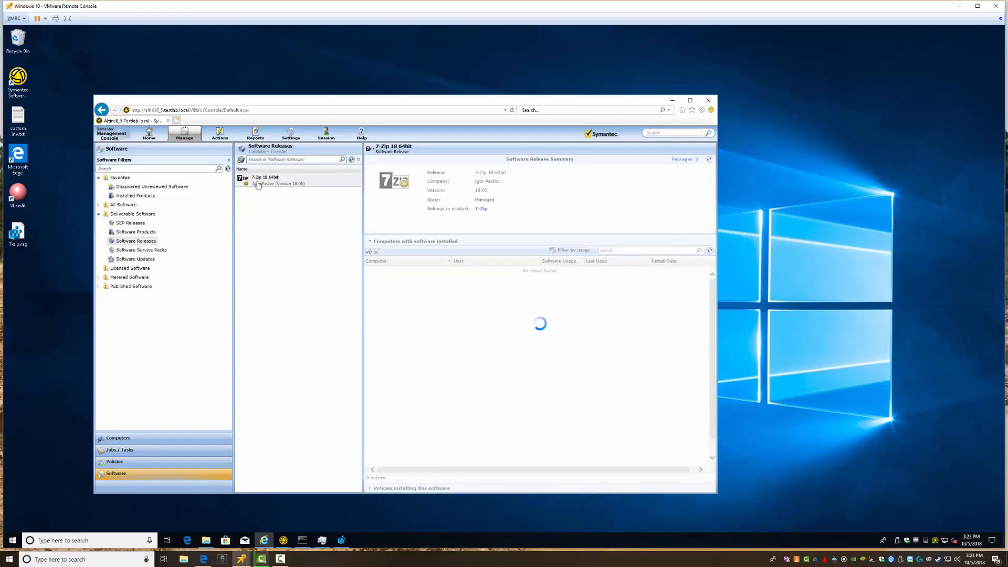
right_click(263, 181)
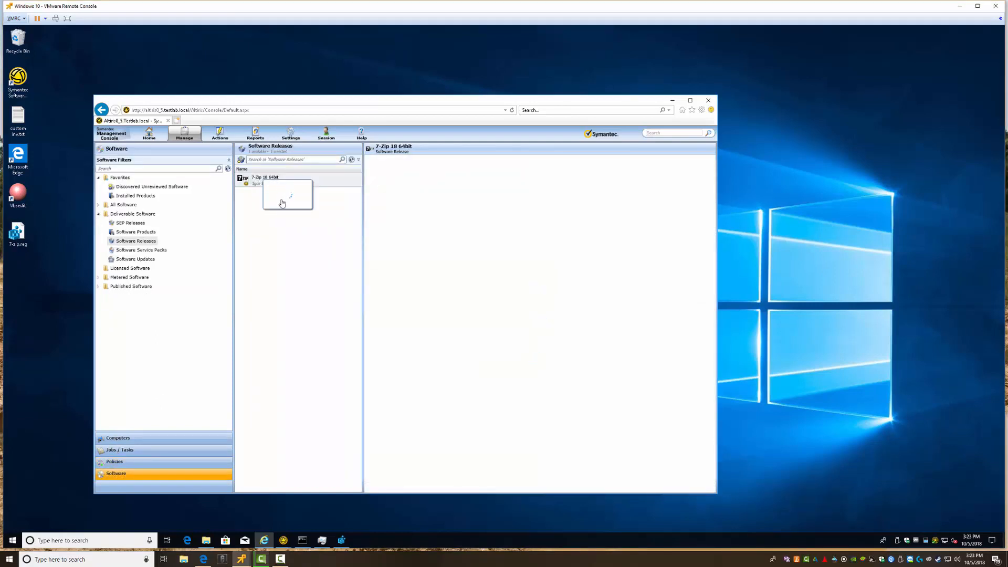
mouse_move(287, 230)
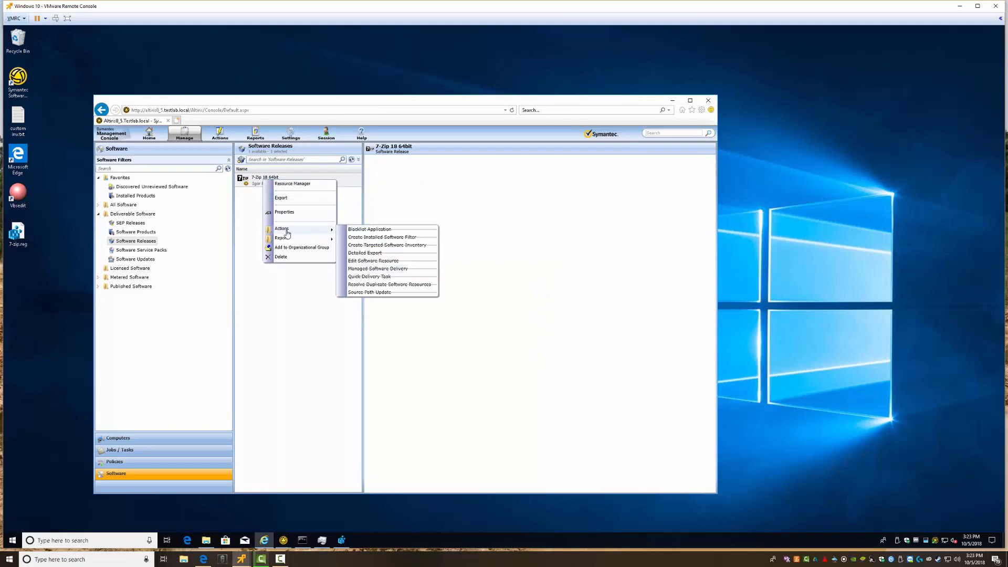
left_click(367, 260)
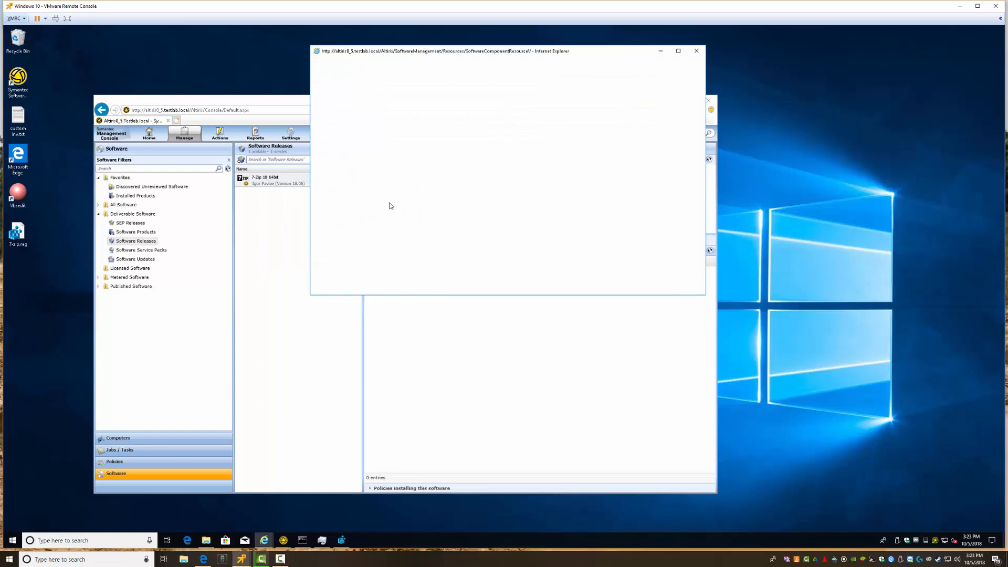
left_click(359, 89)
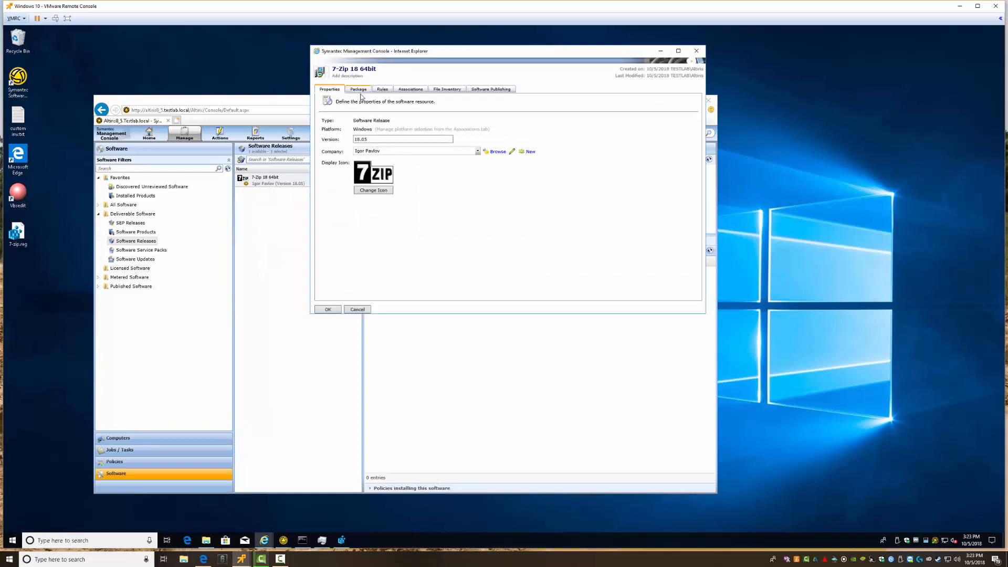
left_click(379, 150)
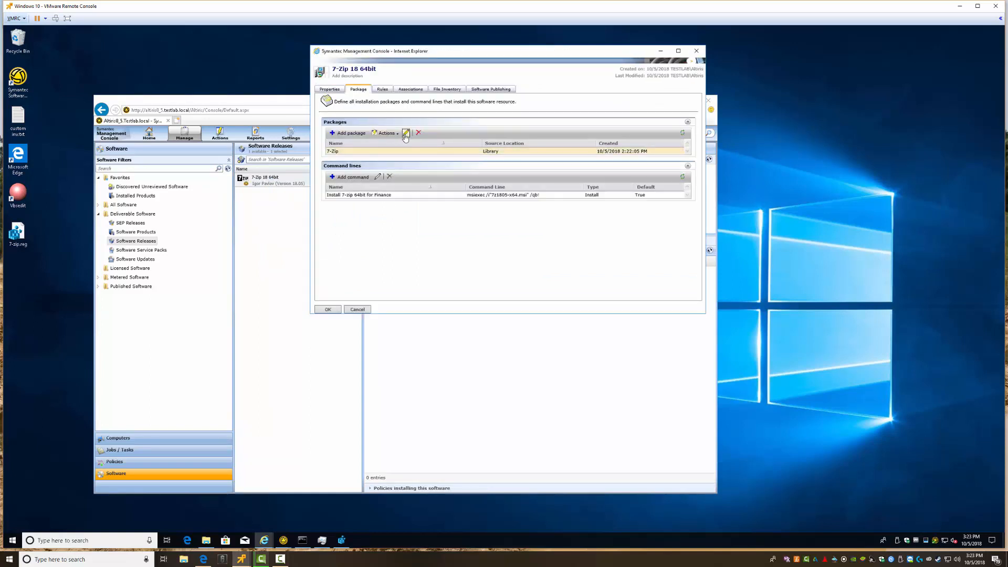
left_click(404, 133)
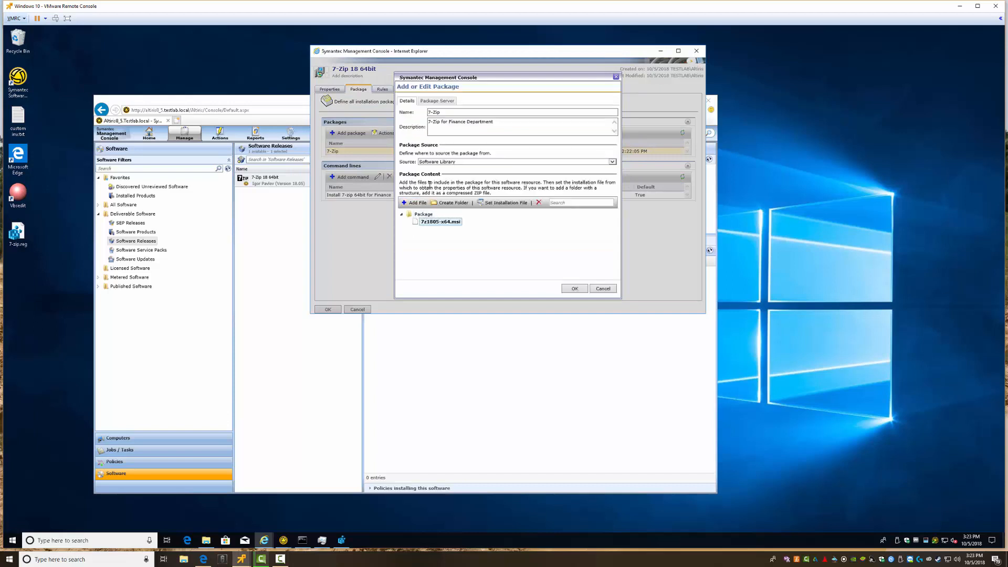
Step: Add 7-zip.reg from the Desktop to the 7-Zip package contents and confirm the package changes
left_click(414, 202)
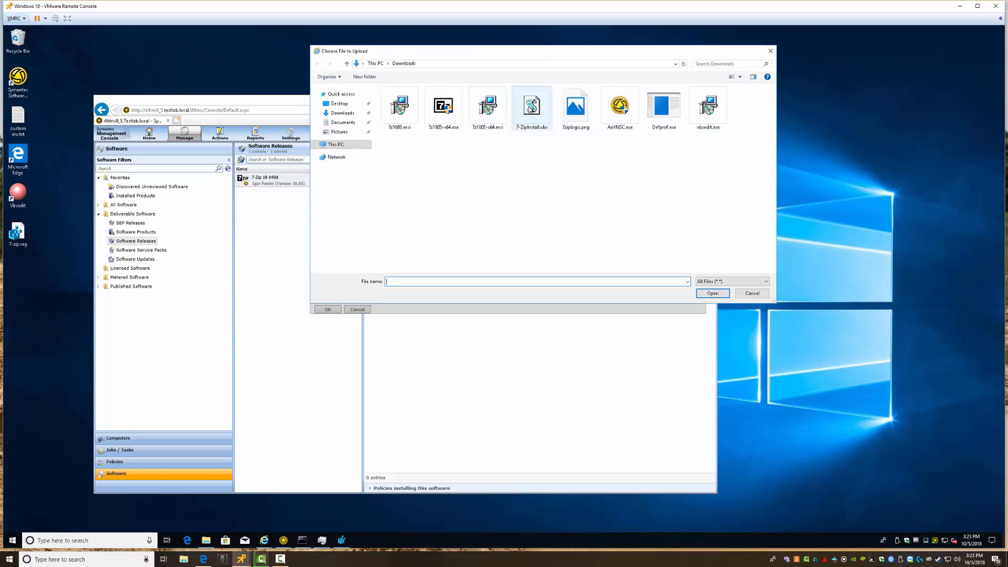
left_click(529, 118)
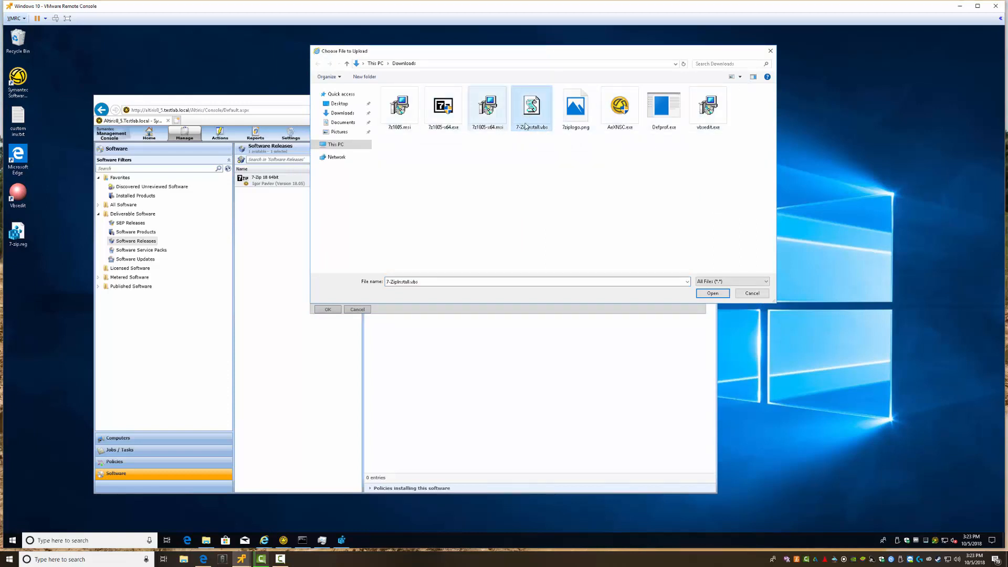
left_click(339, 103)
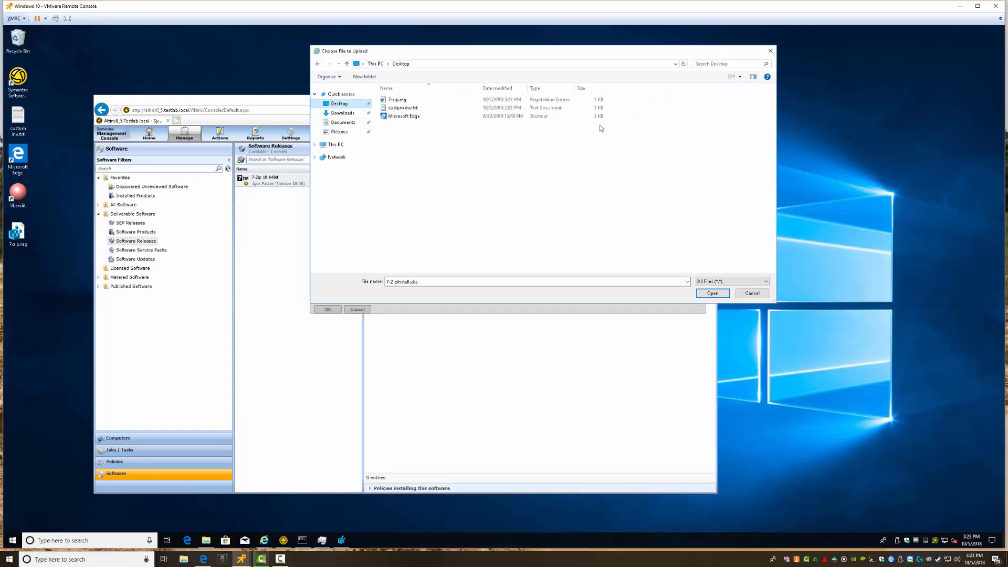
left_click(397, 100)
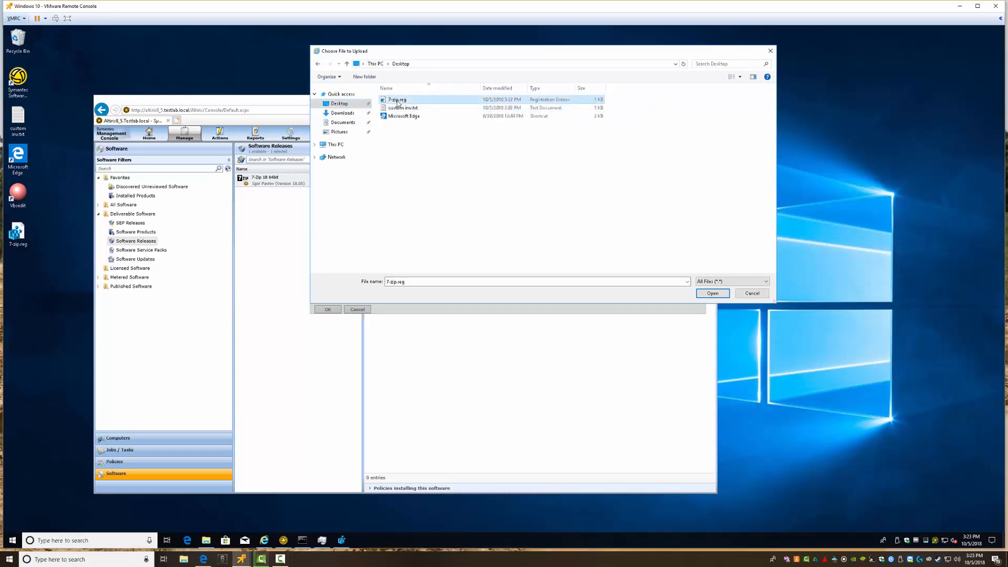
left_click(712, 293)
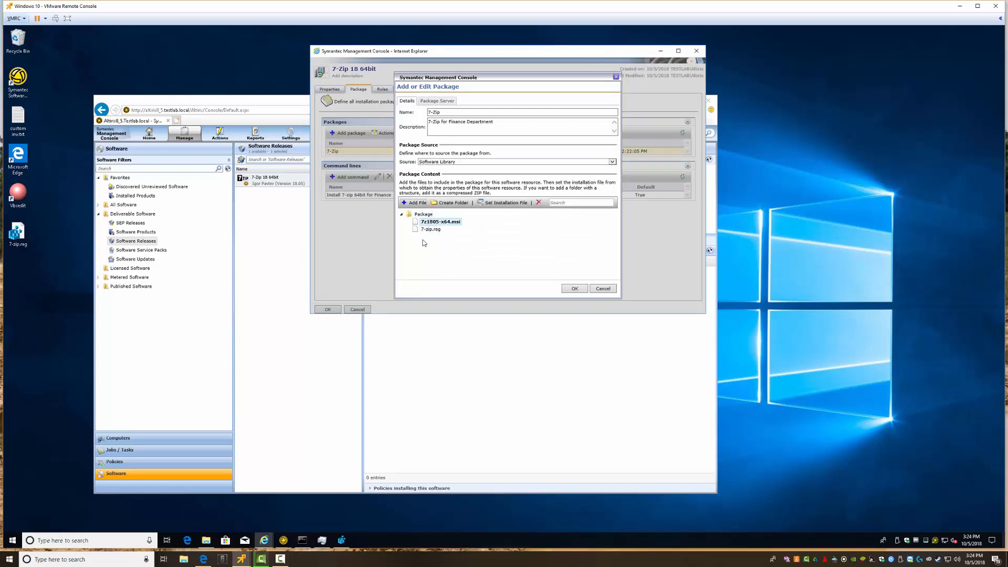
left_click(574, 288)
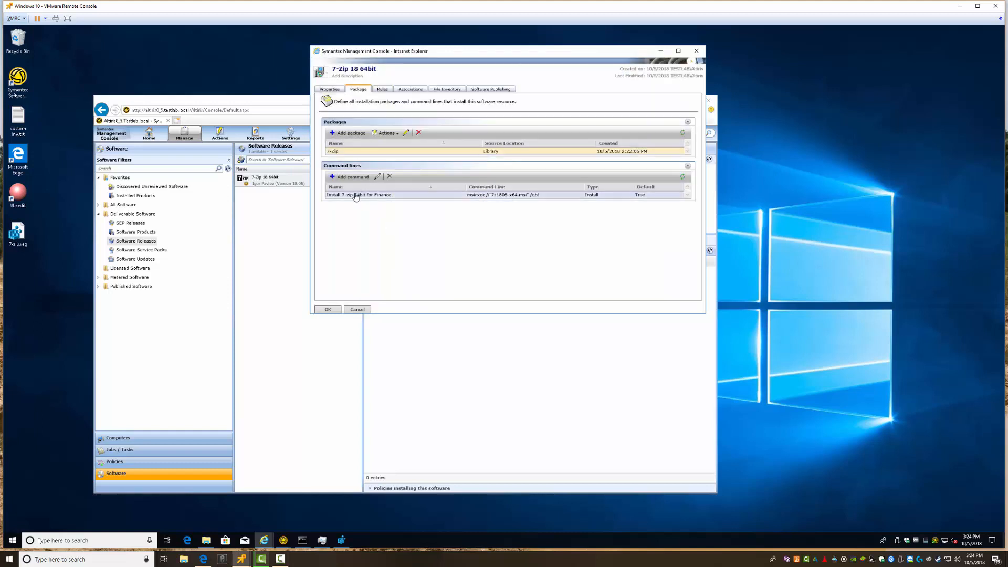
Step: Add a command line named 7-Zip Footprint with installation file type Windows Batch Installation File and command type Install
left_click(351, 177)
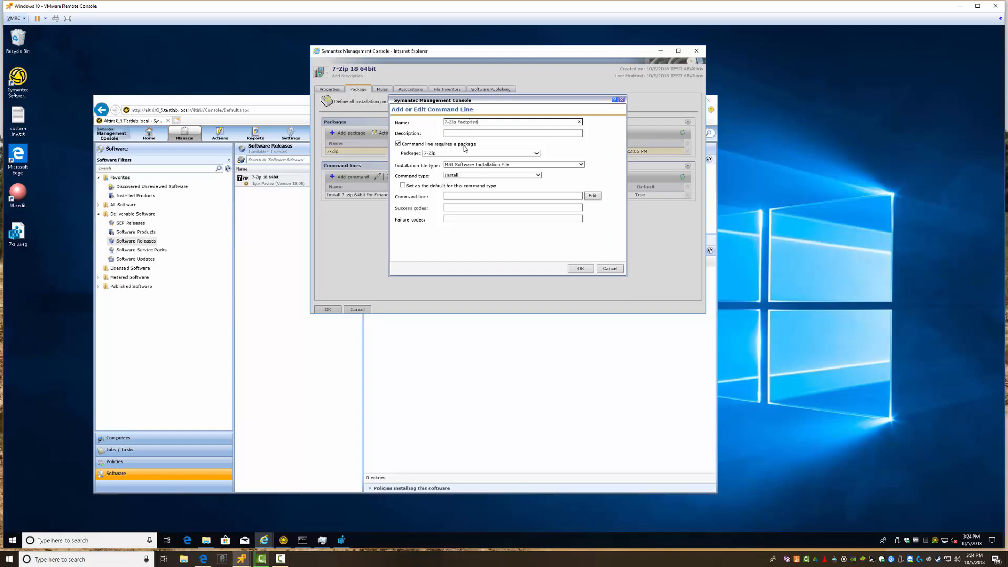
left_click(456, 166)
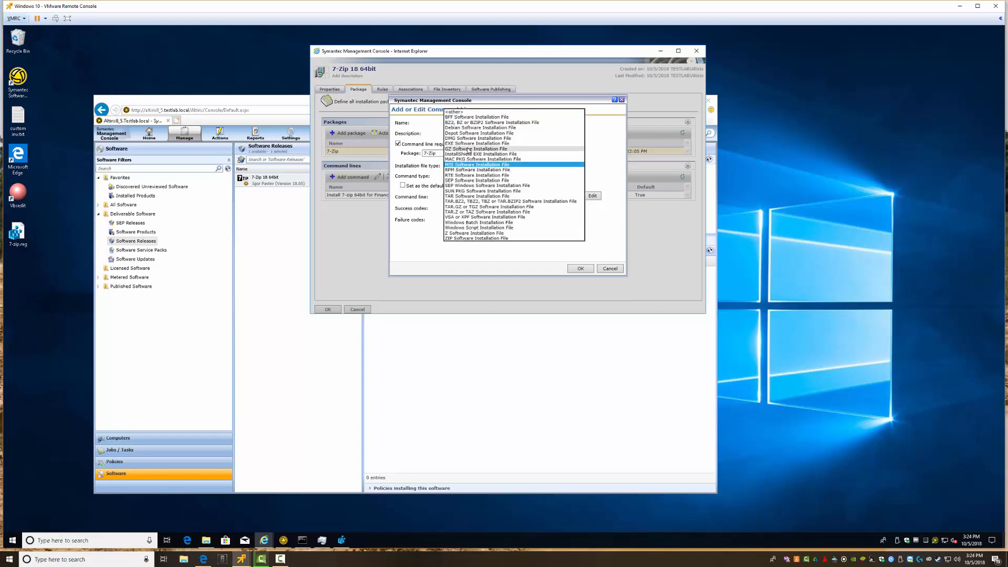
left_click(467, 223)
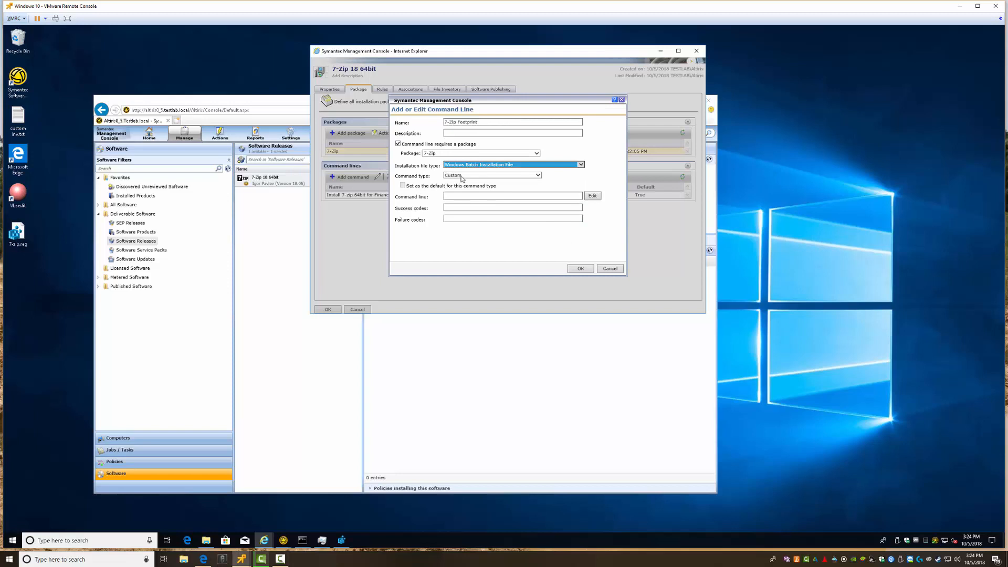
left_click(462, 179)
left_click(462, 184)
Step: Set the command line to regedit /s 7-zip.reg with success codes 0, 1641, 3010, and save the software release
left_click(462, 196)
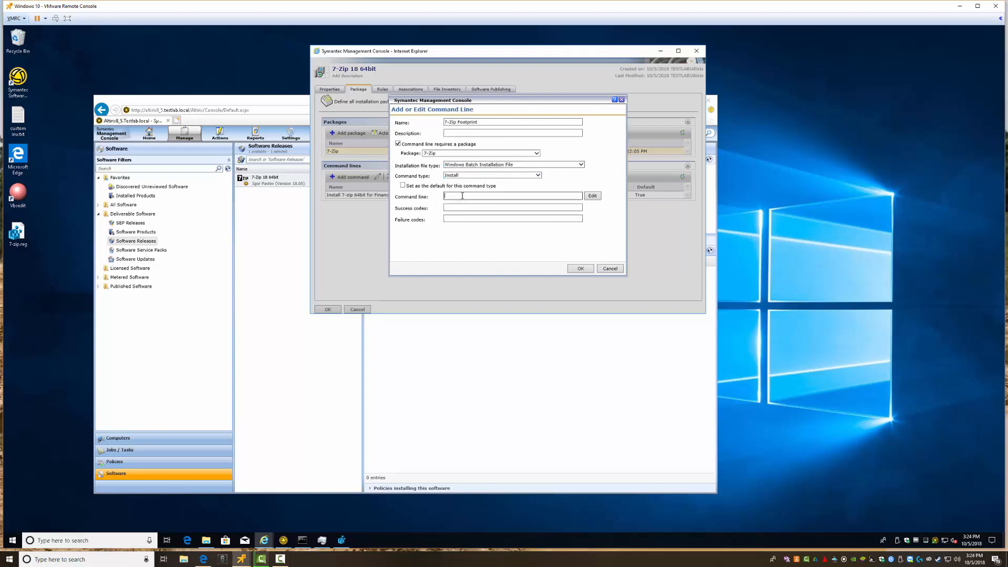
type("regedit /s 7-zip.reg")
left_click(469, 207)
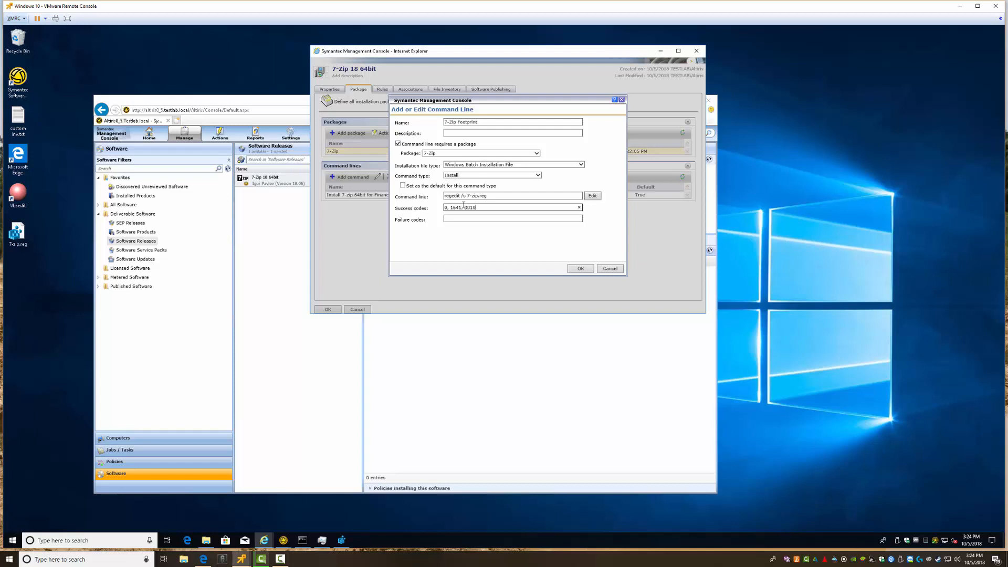
left_click(580, 268)
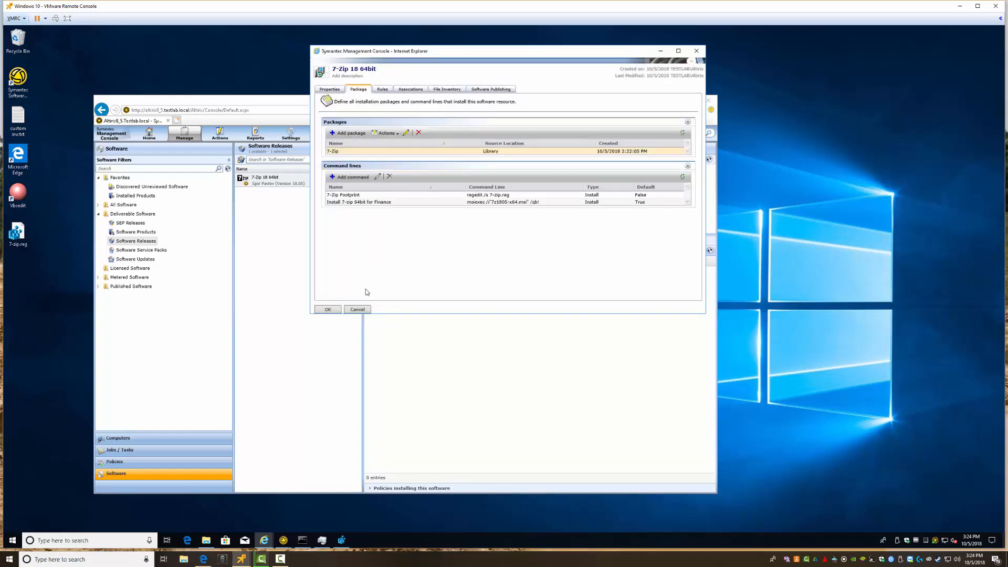
left_click(329, 309)
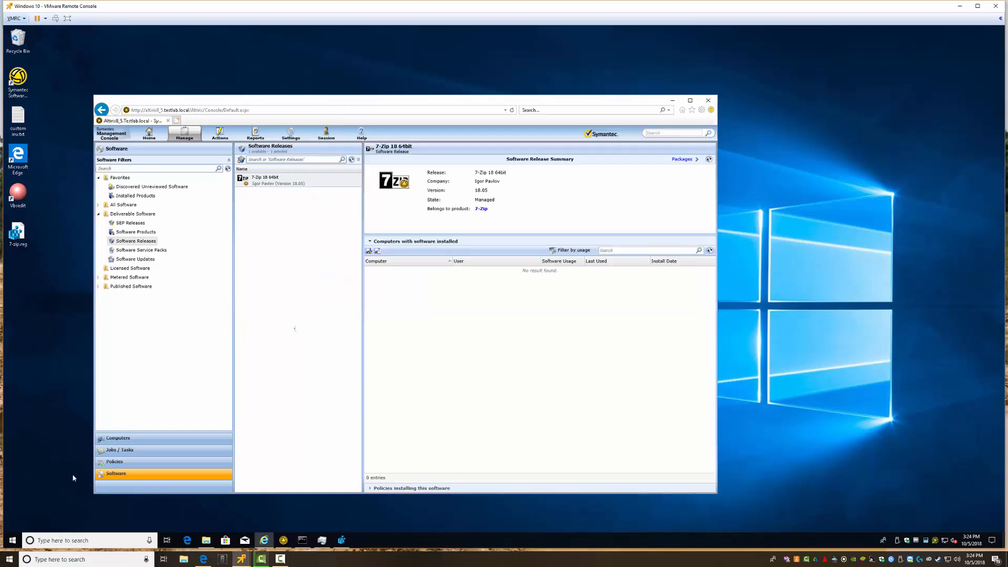
Step: Open the 7-Zip - Install 7-zip for Finance policy and add 7-Zip 18 64bit as a second software item
left_click(120, 463)
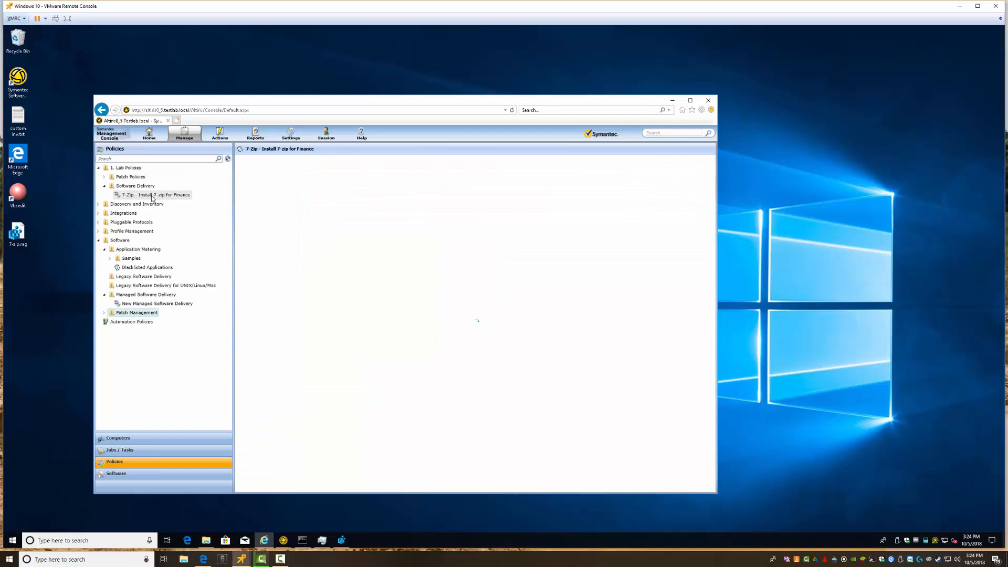
left_click(262, 221)
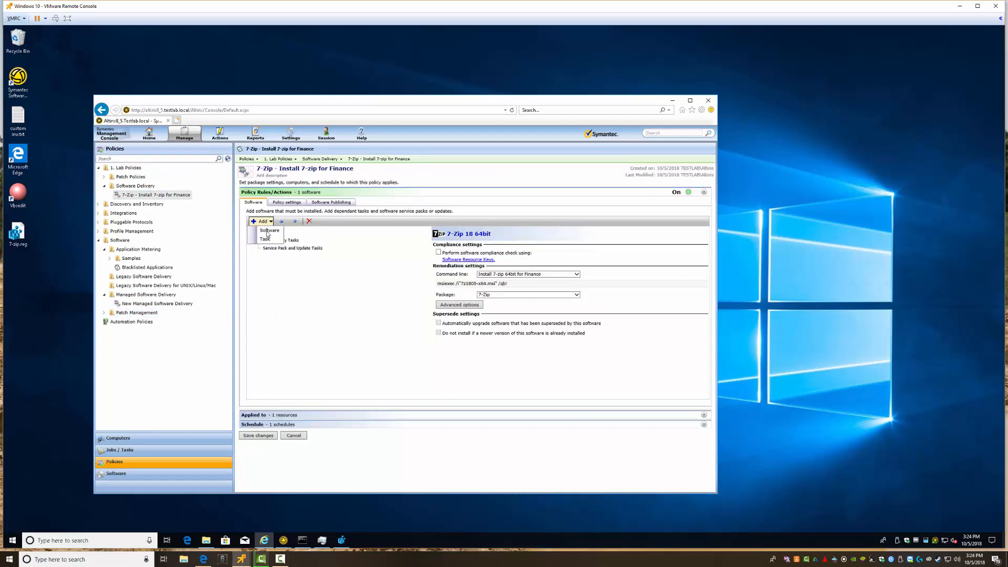
left_click(267, 231)
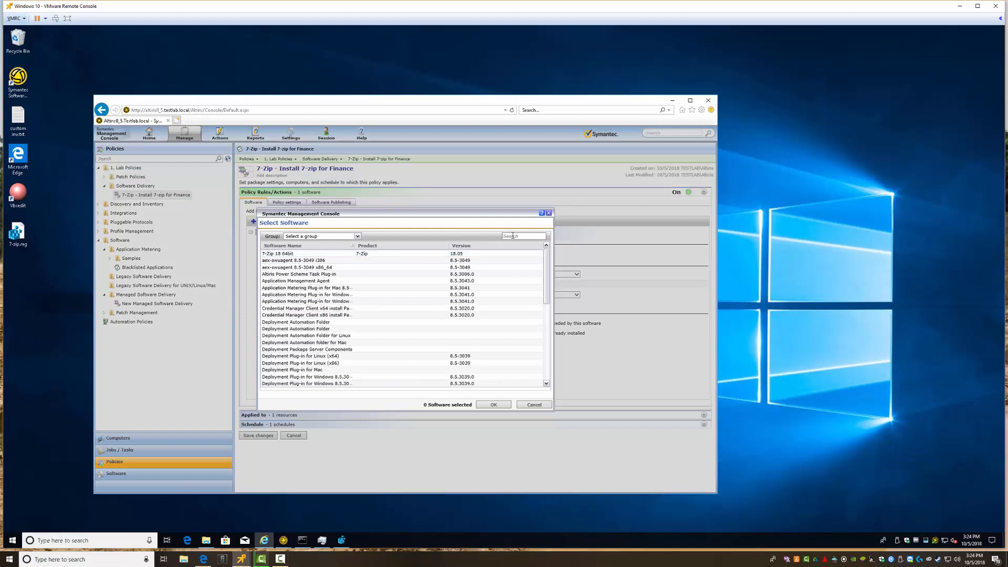
left_click(280, 255)
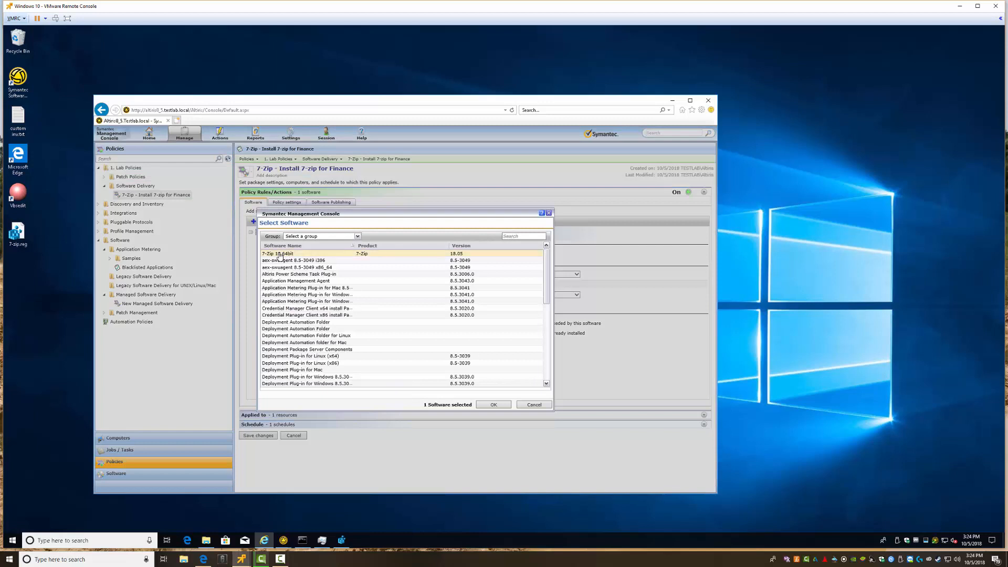
left_click(492, 406)
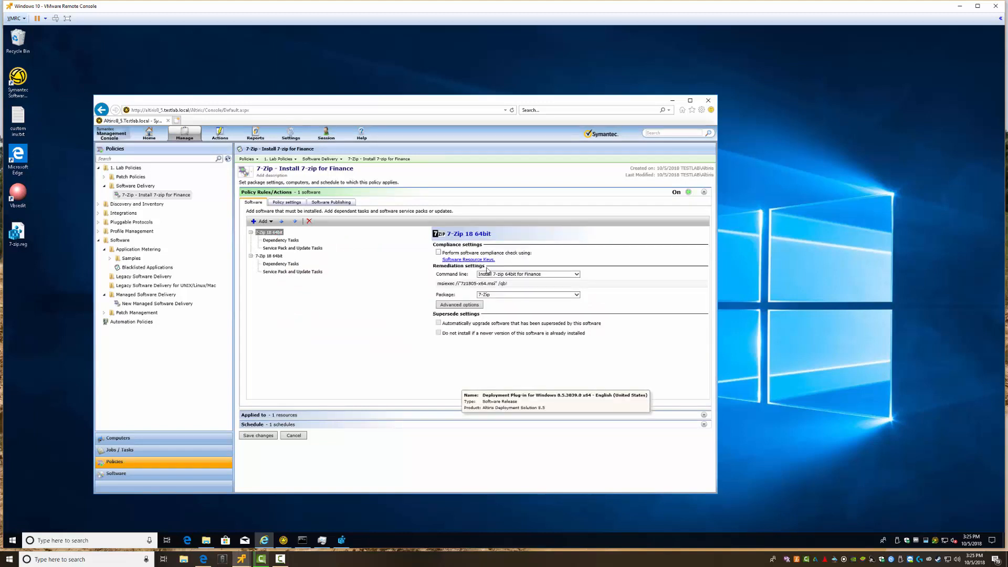
Step: For the second 7-Zip 18 64bit item, turn off the software compliance check and choose the 7-Zip Footprint command line
left_click(269, 257)
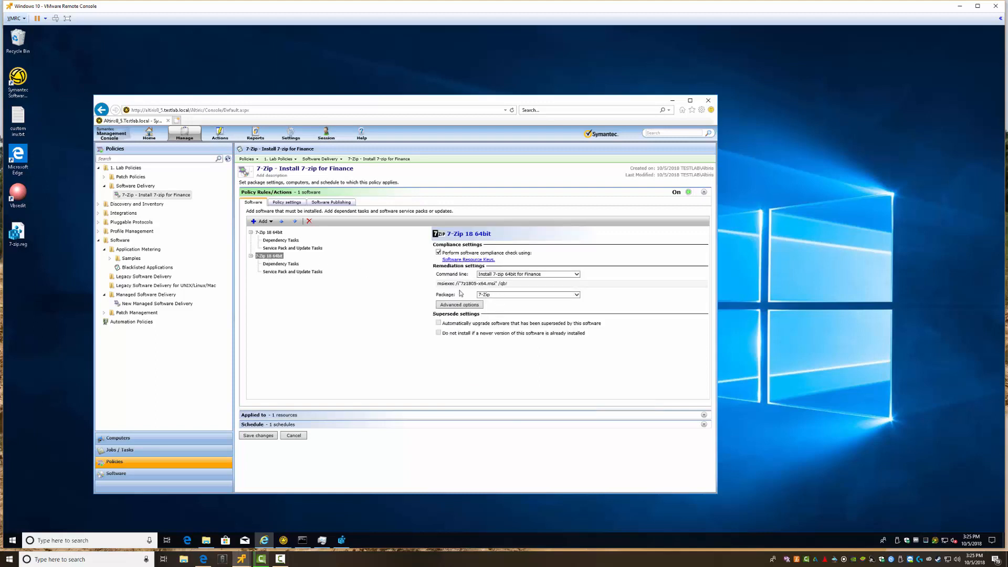
left_click(438, 252)
left_click(517, 274)
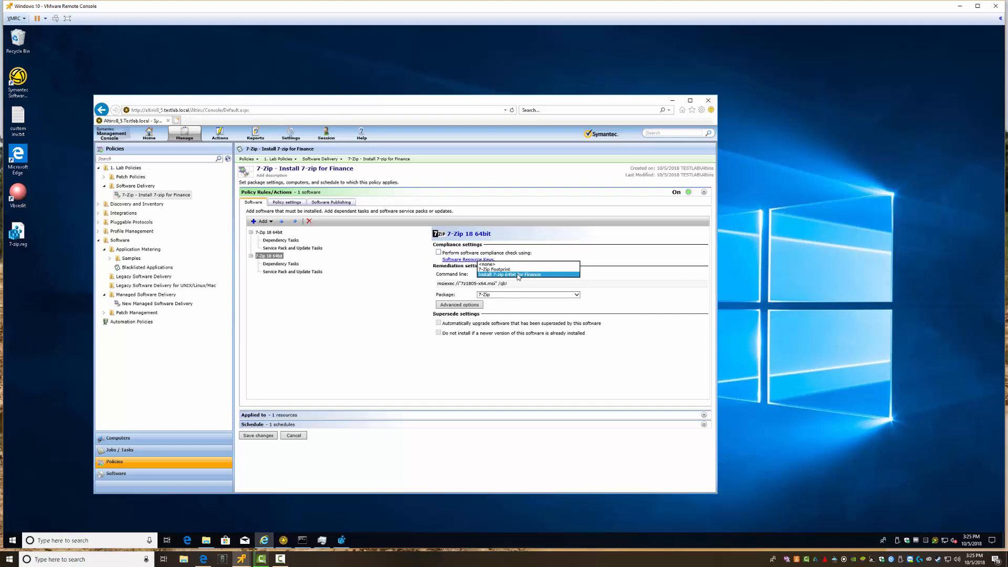
left_click(499, 267)
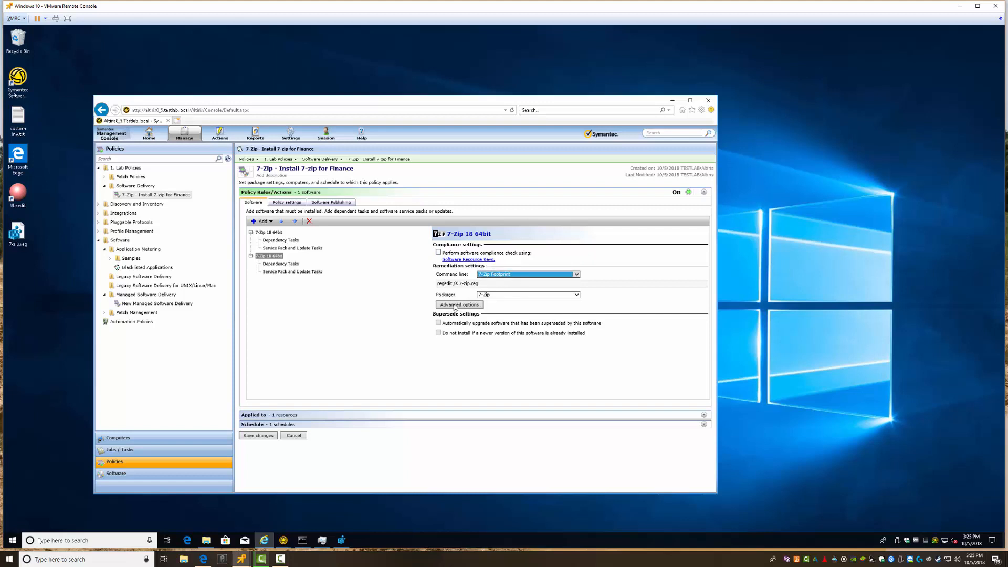
Step: In the second item's advanced options, set the results-based termination time to 0 hours and 15 minutes
left_click(455, 305)
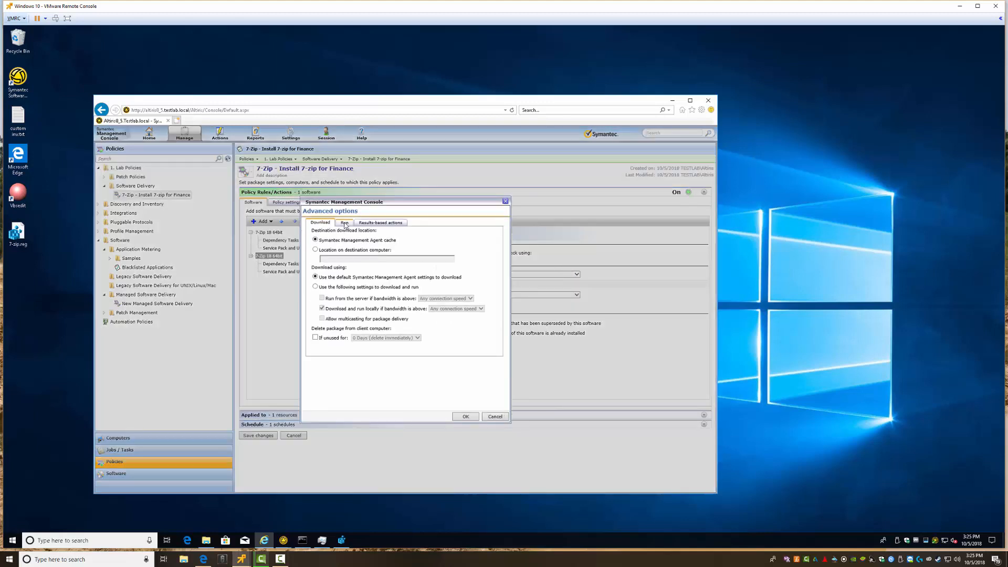
left_click(345, 224)
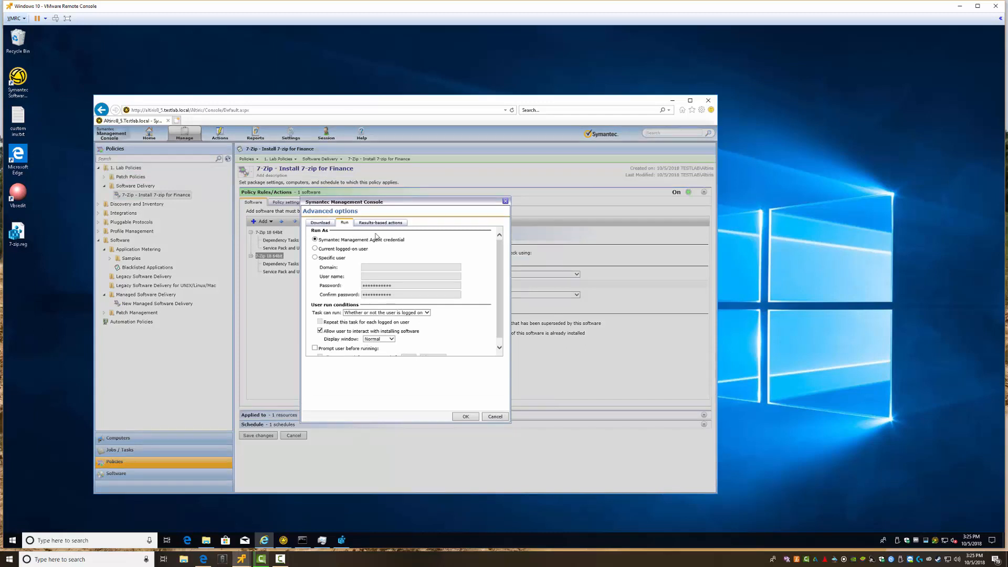
left_click(381, 223)
scroll(357, 333, "down", 2)
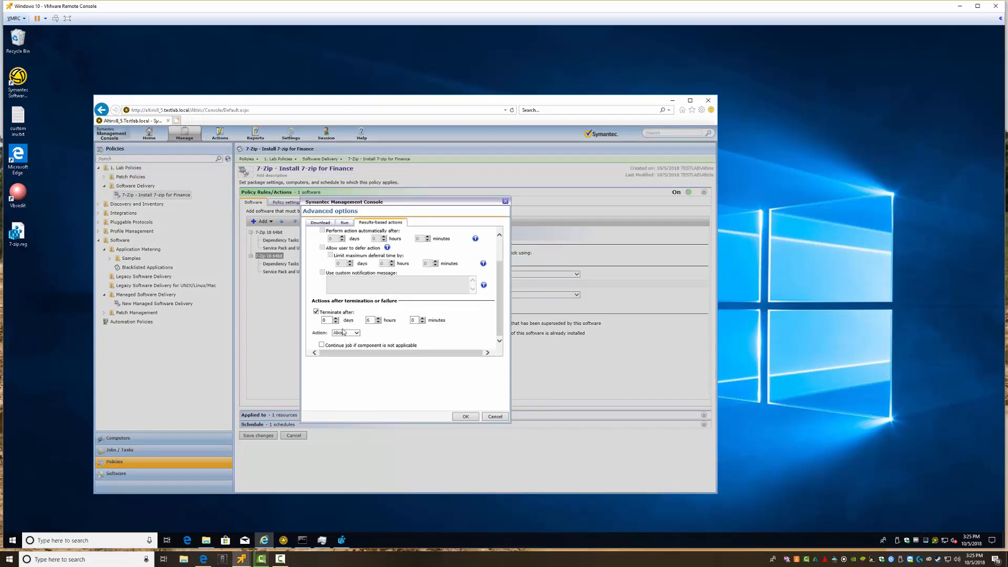
left_click(378, 322)
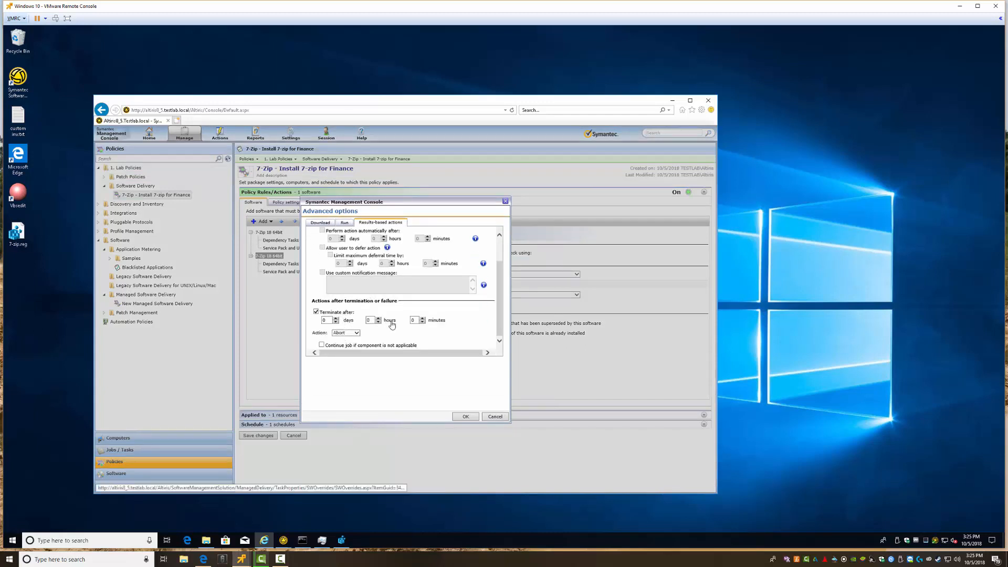
left_click(422, 318)
scroll(396, 293, "up", 2)
Step: Review the second item's run and download options, set its action after termination or failure to Continue, and confirm
left_click(344, 223)
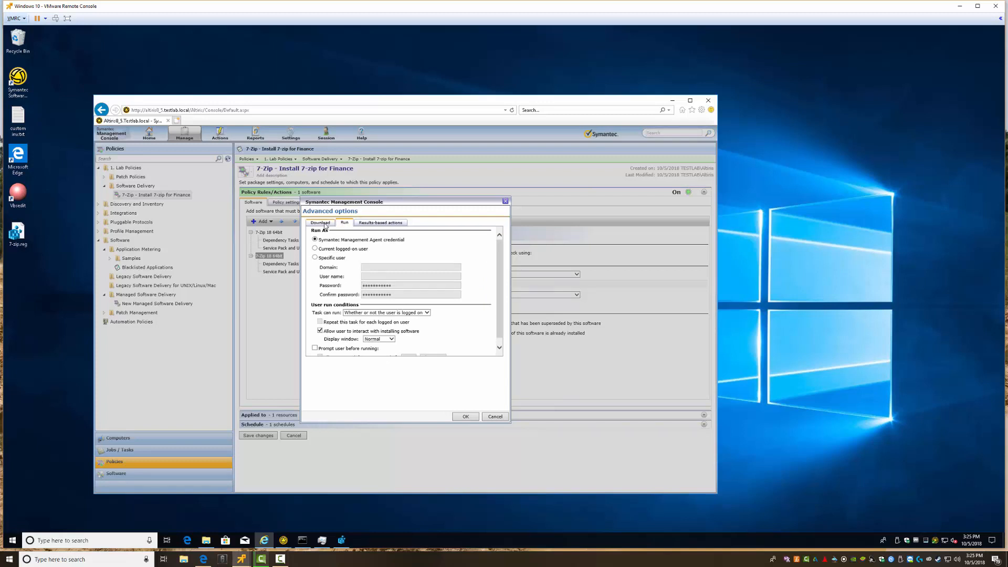
scroll(324, 227, "down", 1)
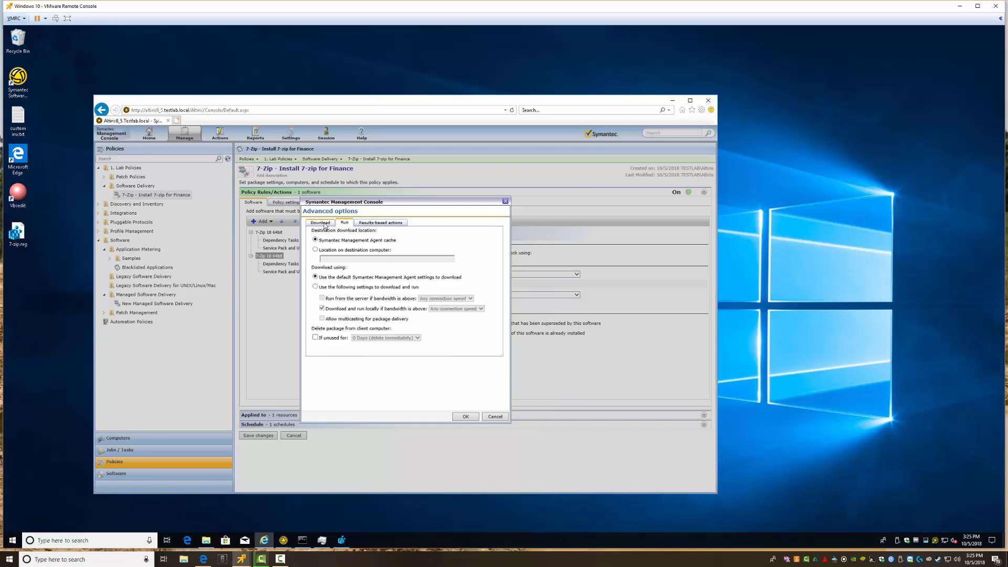
left_click(325, 224)
left_click(345, 224)
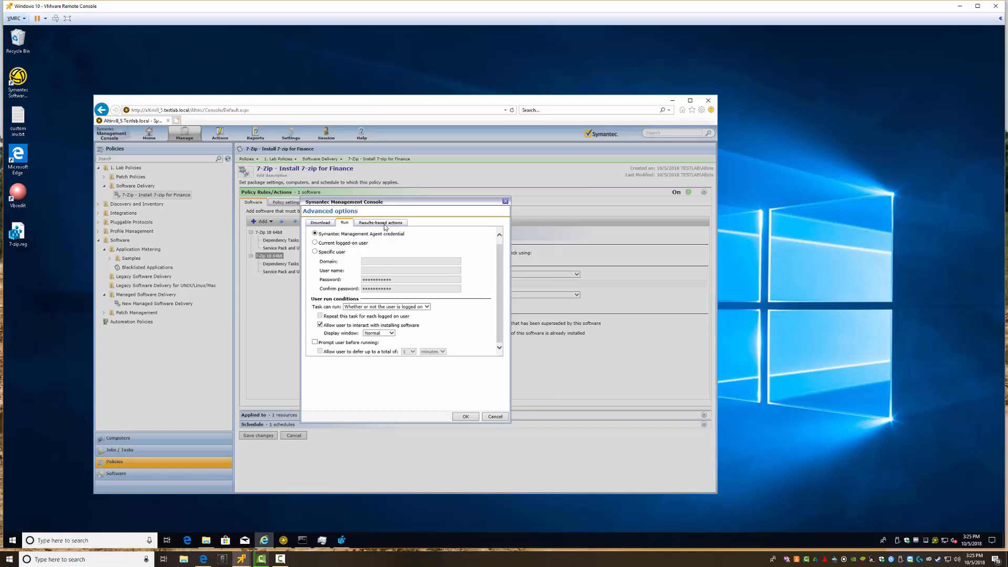
left_click(380, 223)
left_click(346, 333)
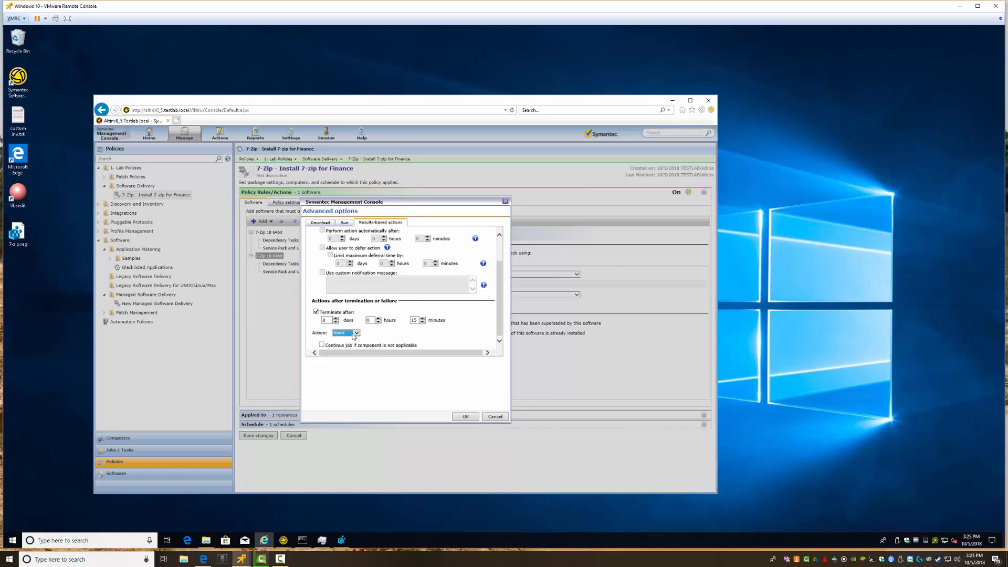
left_click(343, 344)
left_click(465, 416)
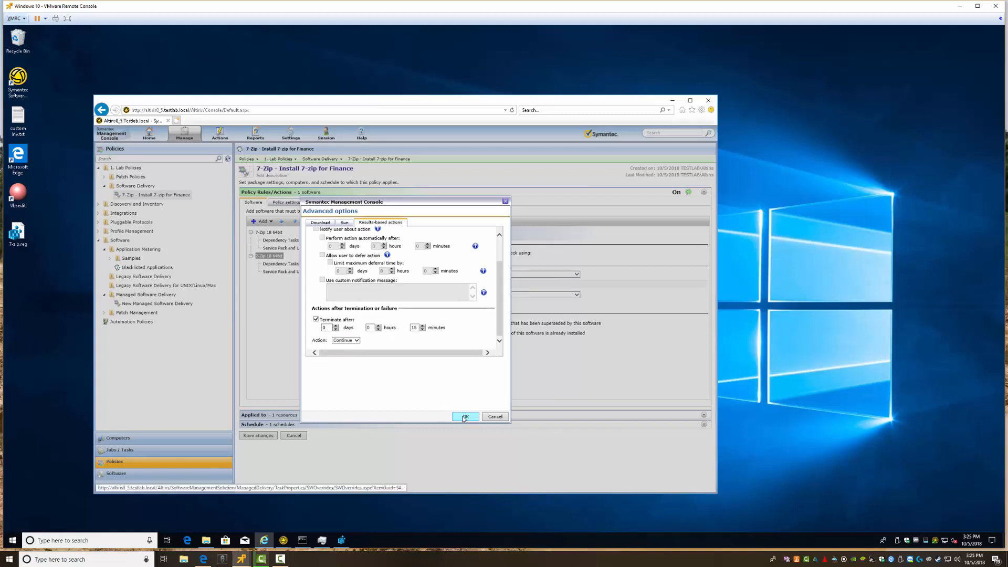
Step: Set the first 7-Zip 18 64bit item's action after termination or failure to Abort, confirm, and save the policy
left_click(266, 232)
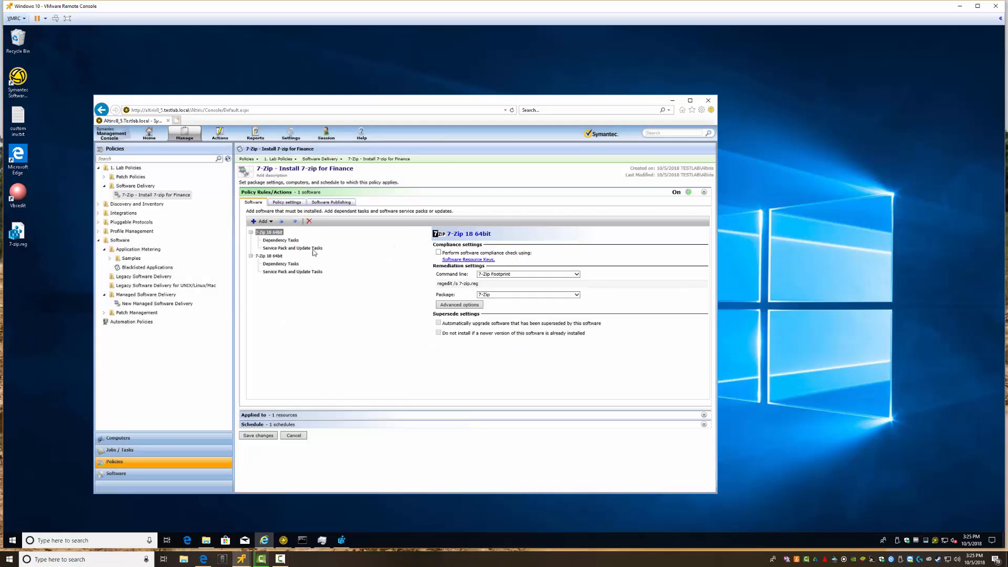
left_click(458, 305)
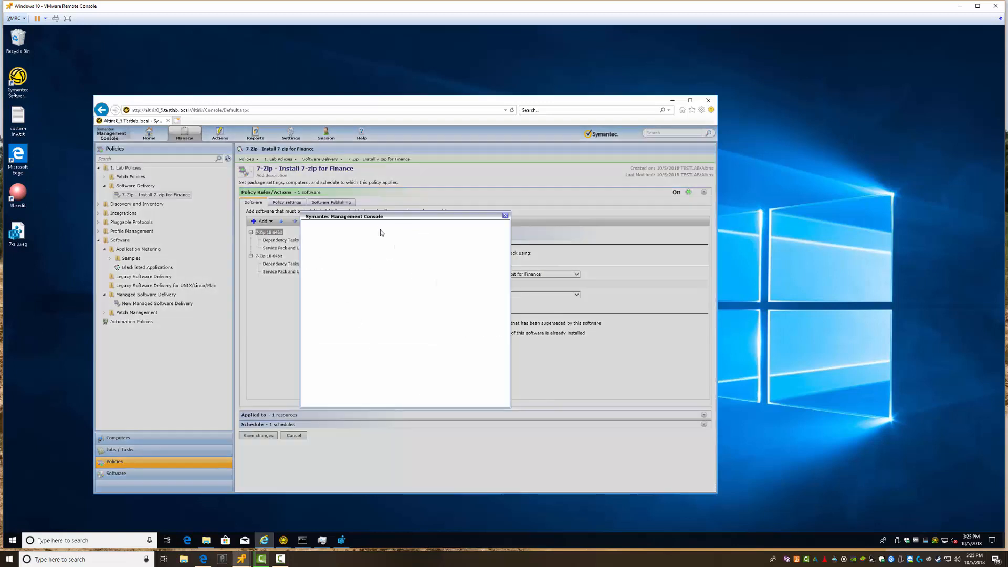
left_click(380, 223)
scroll(383, 300, "down", 1)
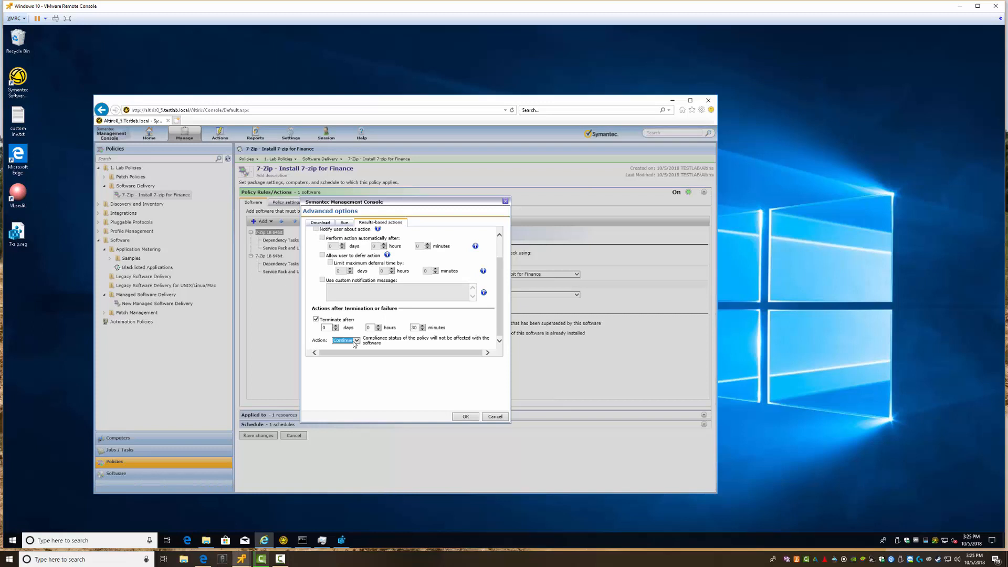
left_click(344, 340)
left_click(344, 336)
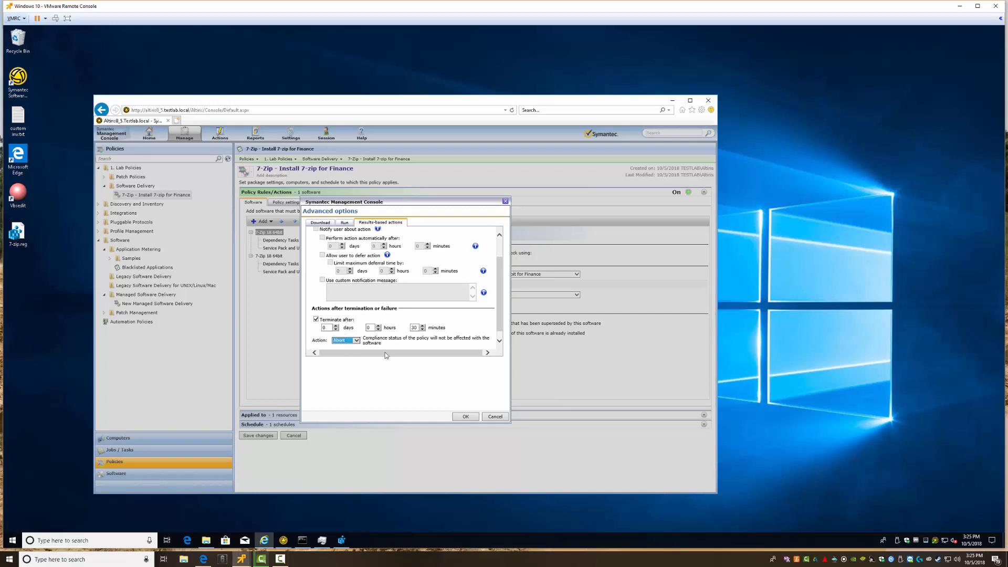
left_click(466, 416)
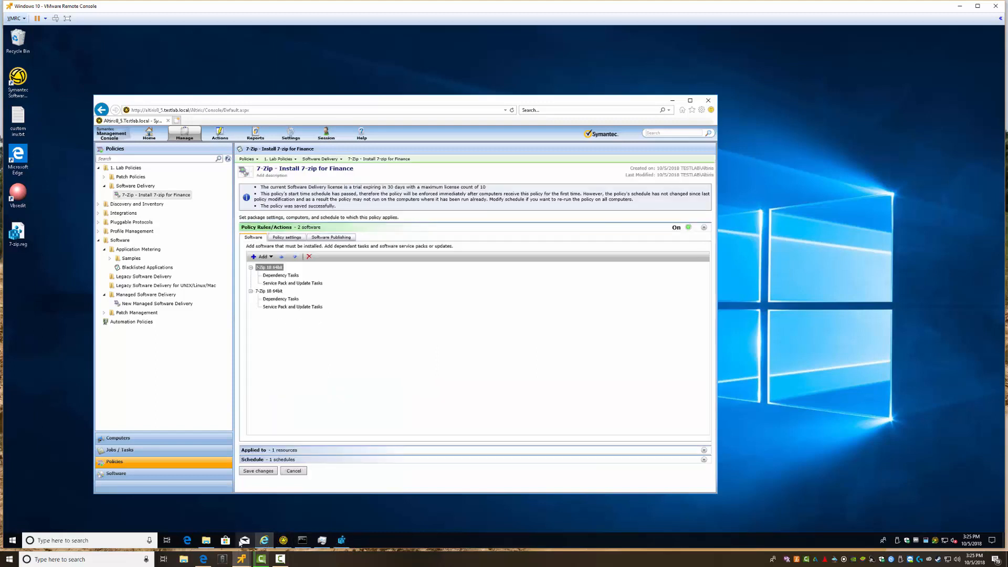
Step: Check the SOFTWARE keys in Registry Editor, and start the 7-Zip - Install 7-zip for Finance task in Symantec Management Agent
left_click(284, 541)
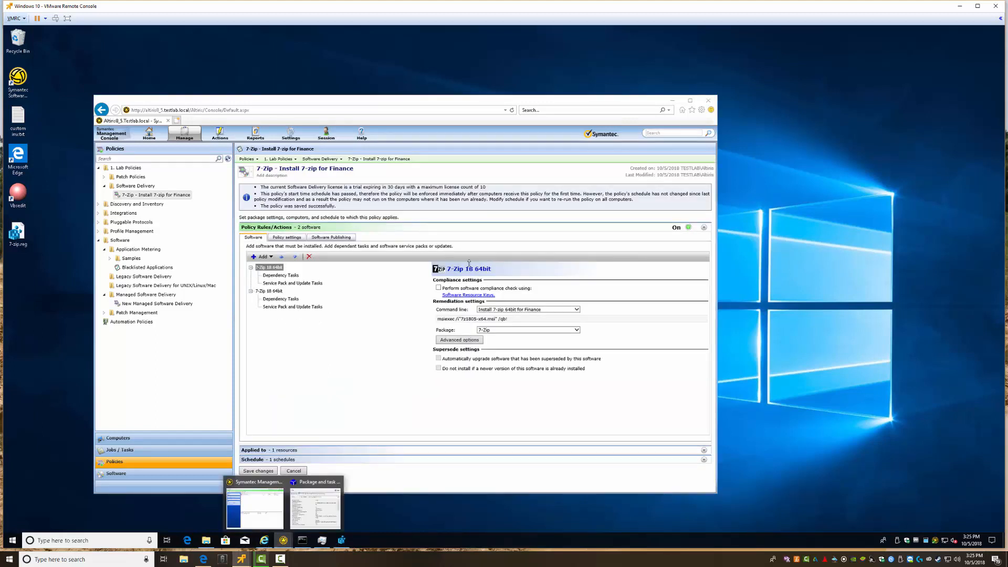
left_click(310, 514)
left_click(605, 187)
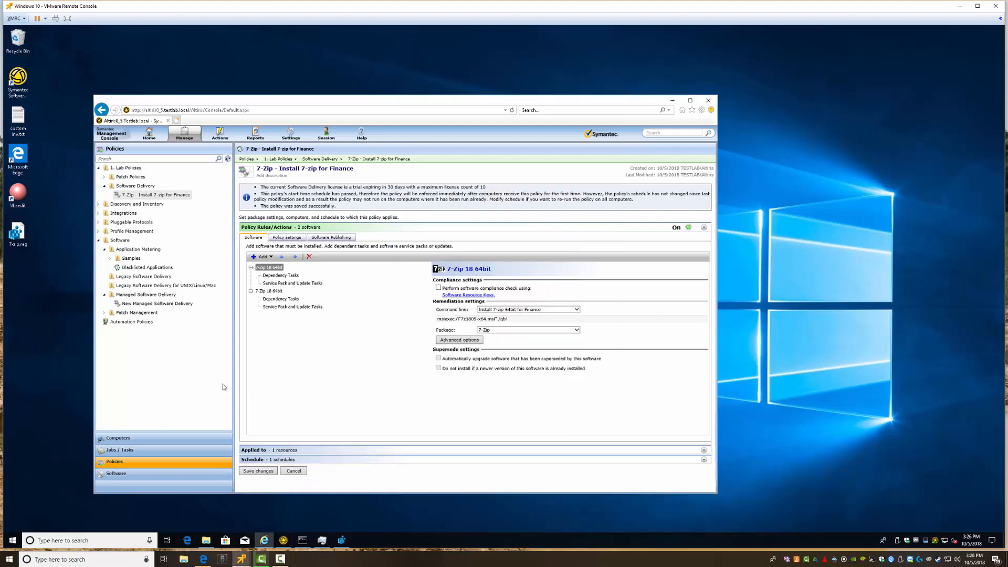
left_click(266, 543)
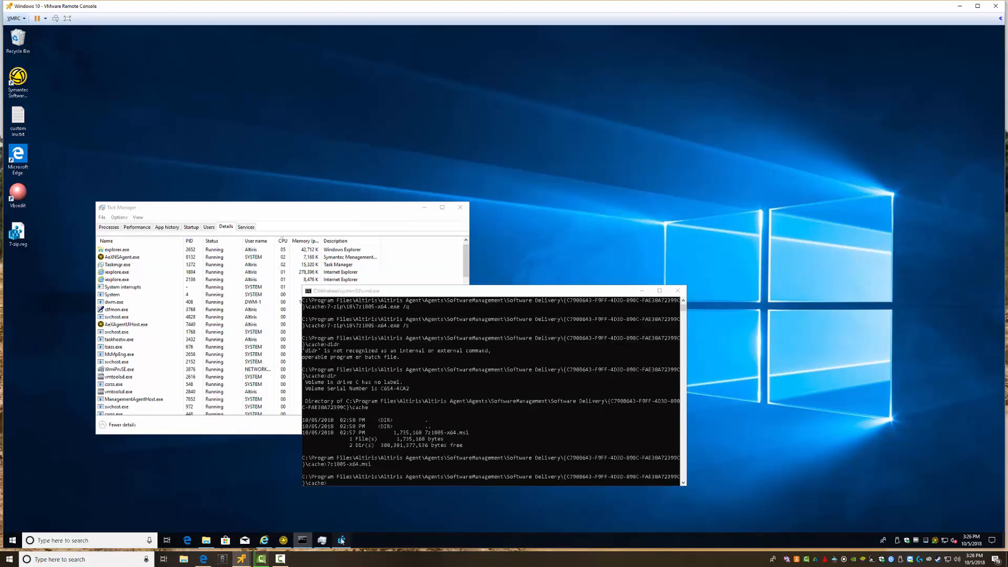
left_click(341, 540)
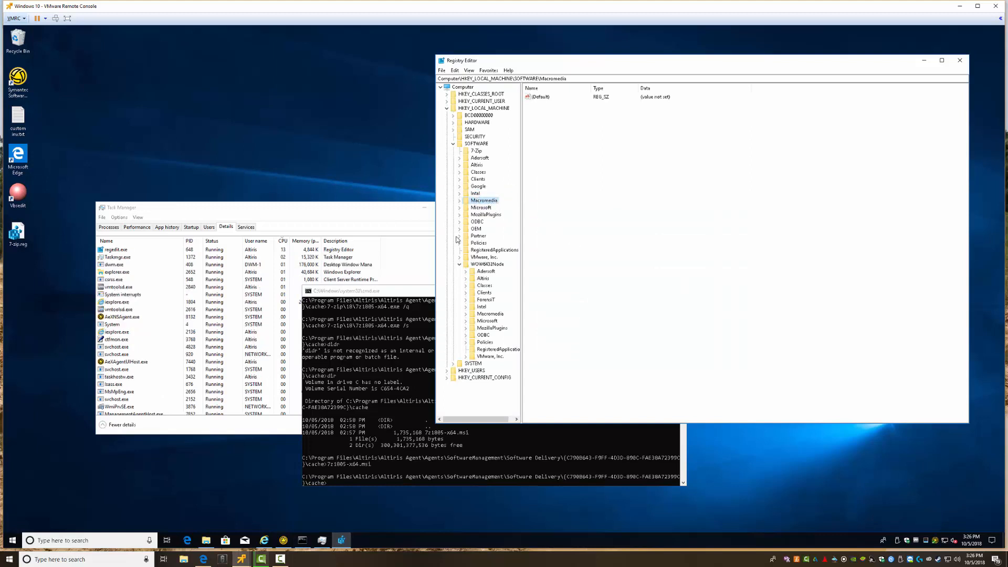
left_click(283, 540)
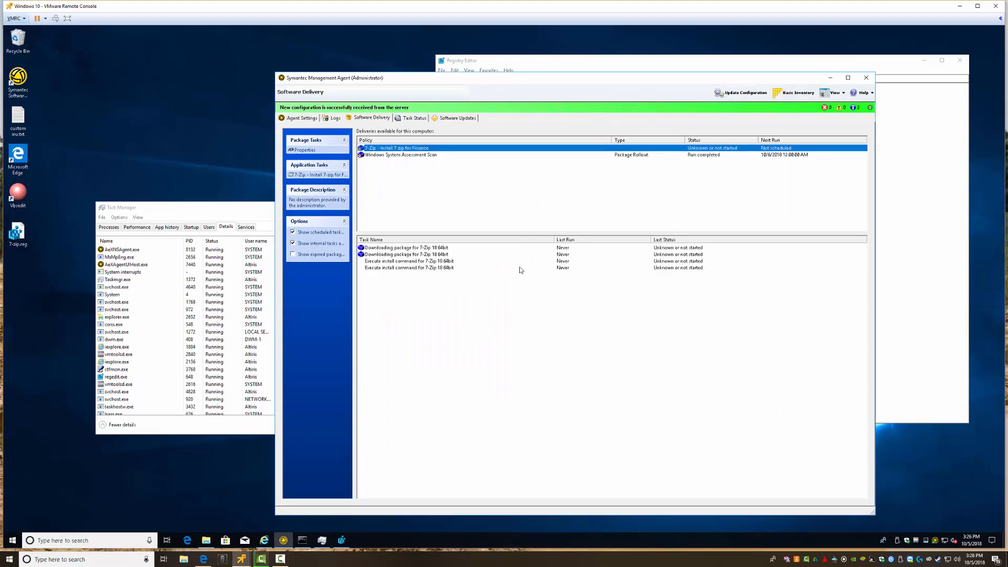
left_click(316, 174)
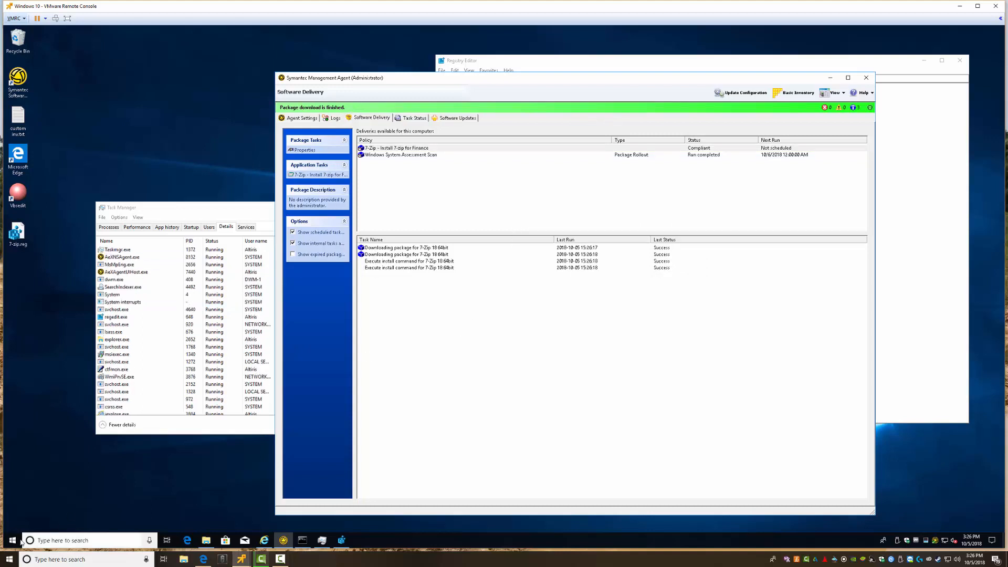
Step: Switch to Registry Editor and open the HKEY_LOCAL_MACHINE\SOFTWARE\LabSoftware\7-zip key
left_click(341, 540)
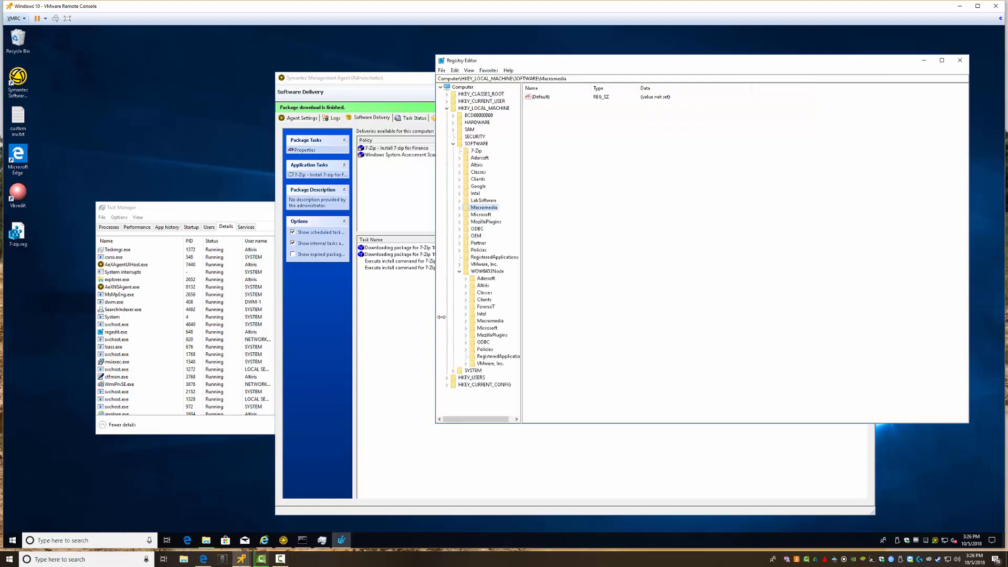
left_click(484, 200)
left_click(459, 200)
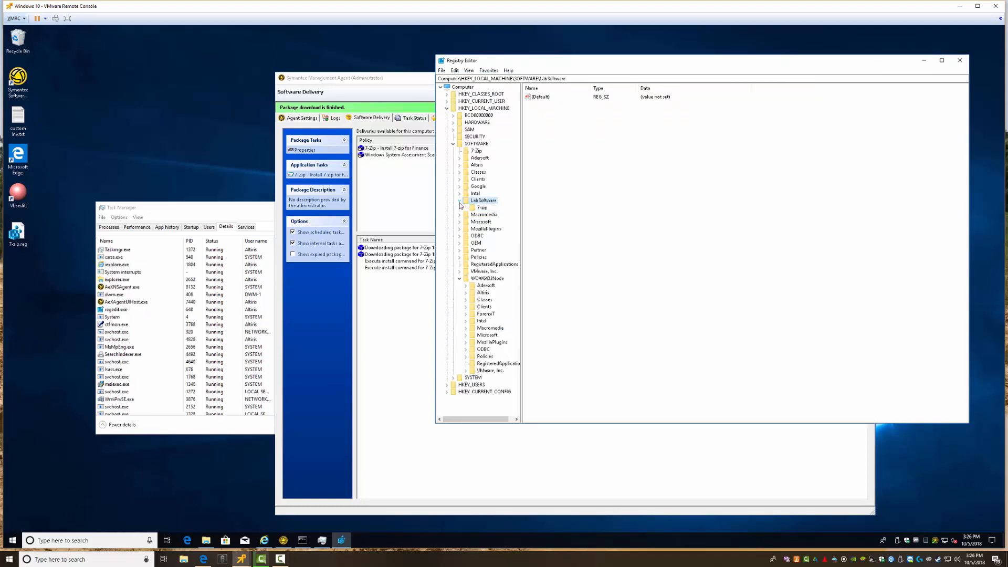
left_click(481, 208)
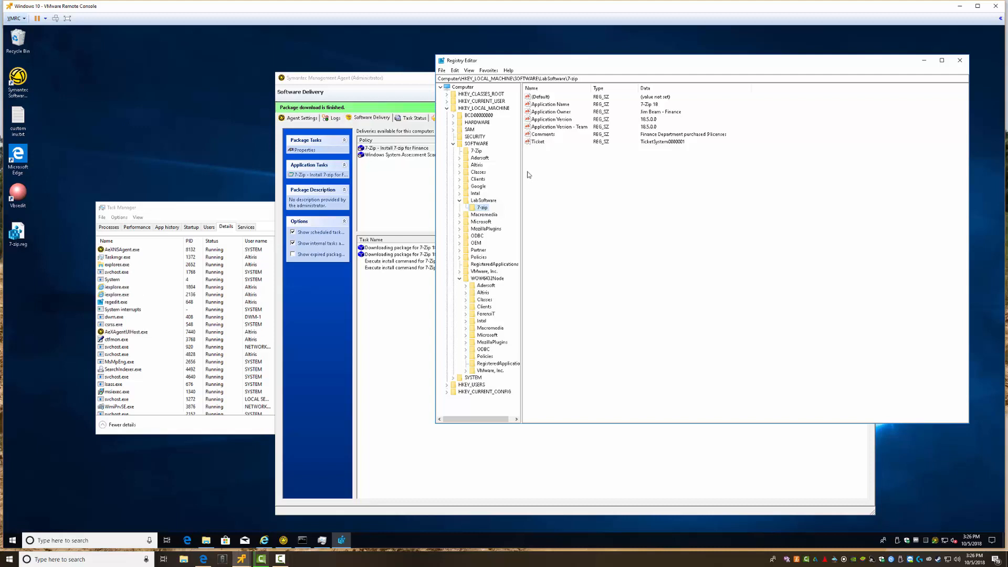
Step: Examine the 7-zip footprint key's application name, version, team version, comments and ticket values
left_click(547, 153)
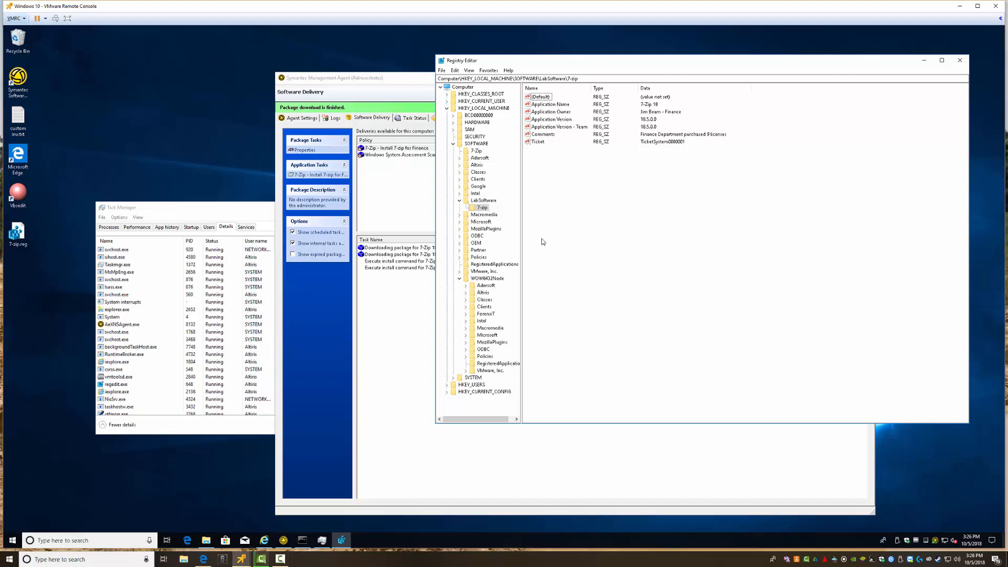
left_click(549, 103)
left_click(546, 127)
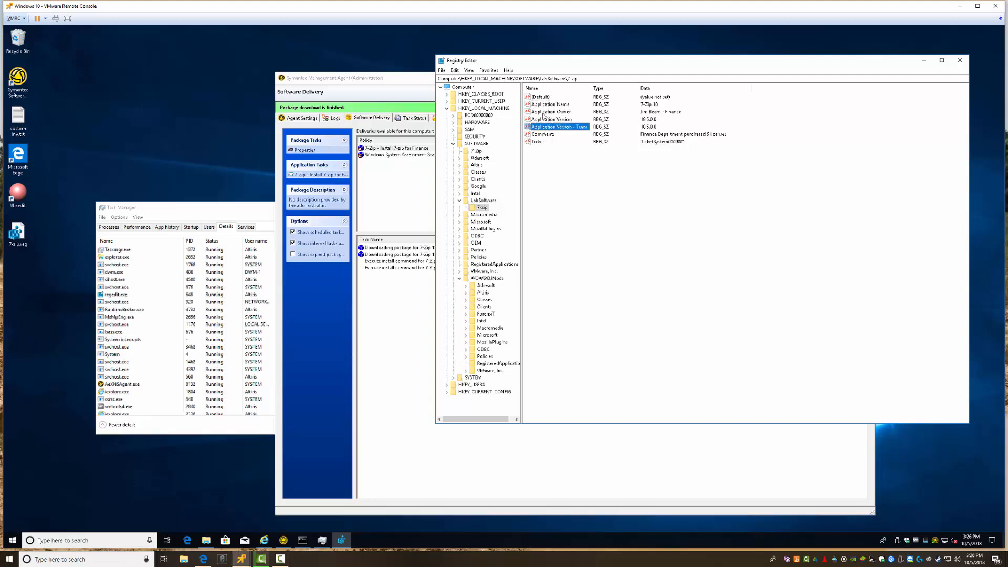
left_click(545, 119)
left_click(541, 142)
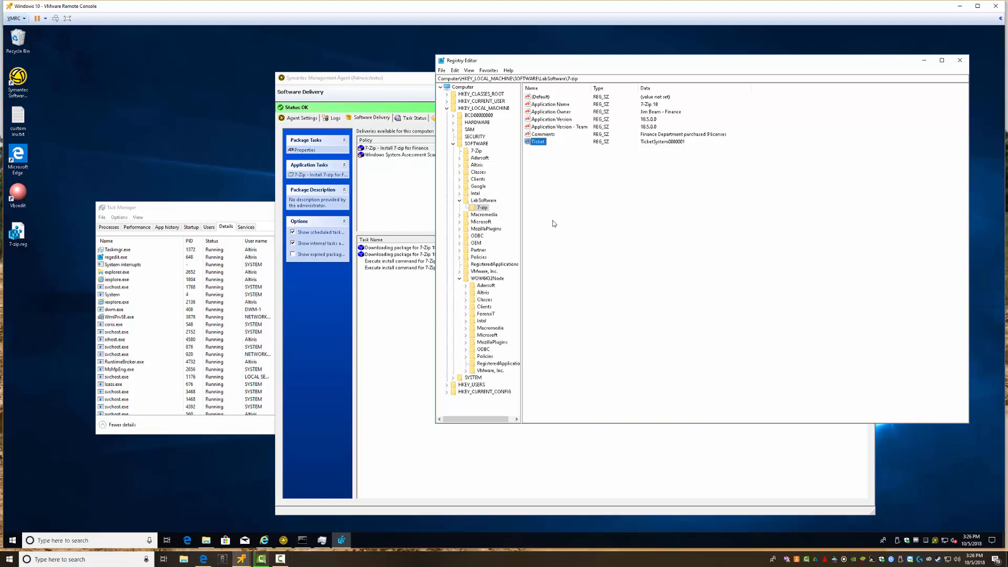
left_click(547, 107)
left_click(548, 118)
left_click(549, 127)
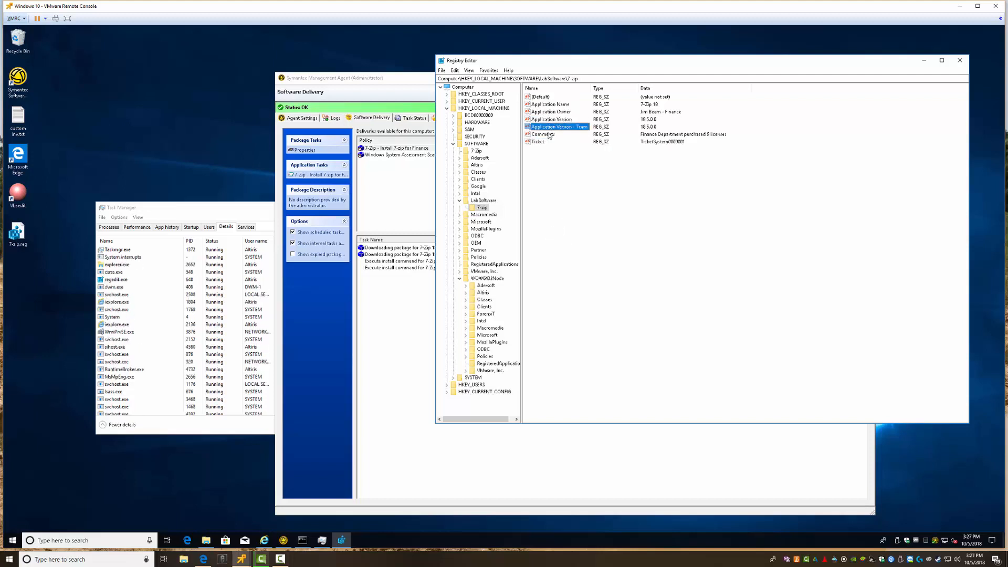
left_click(548, 135)
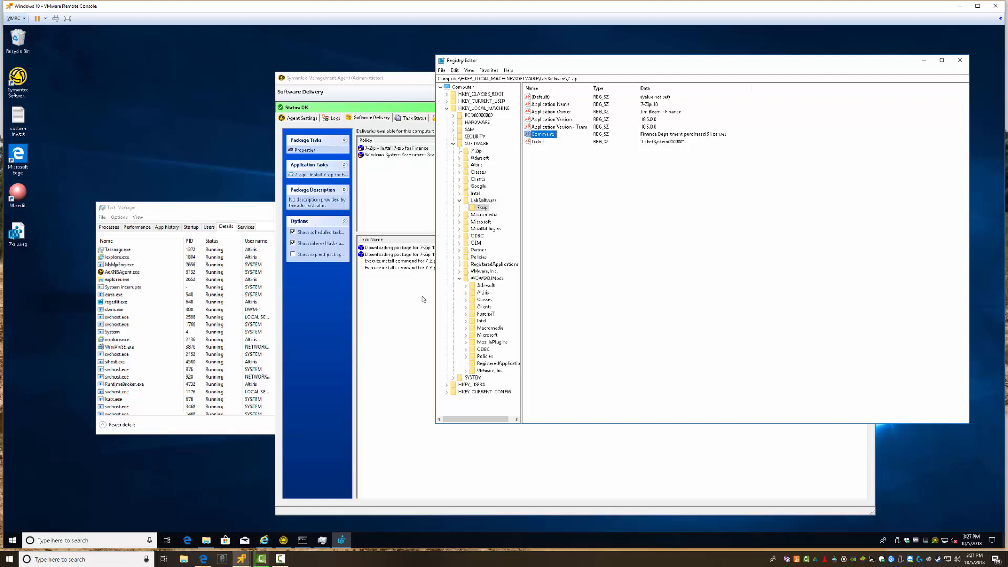
left_click(417, 318)
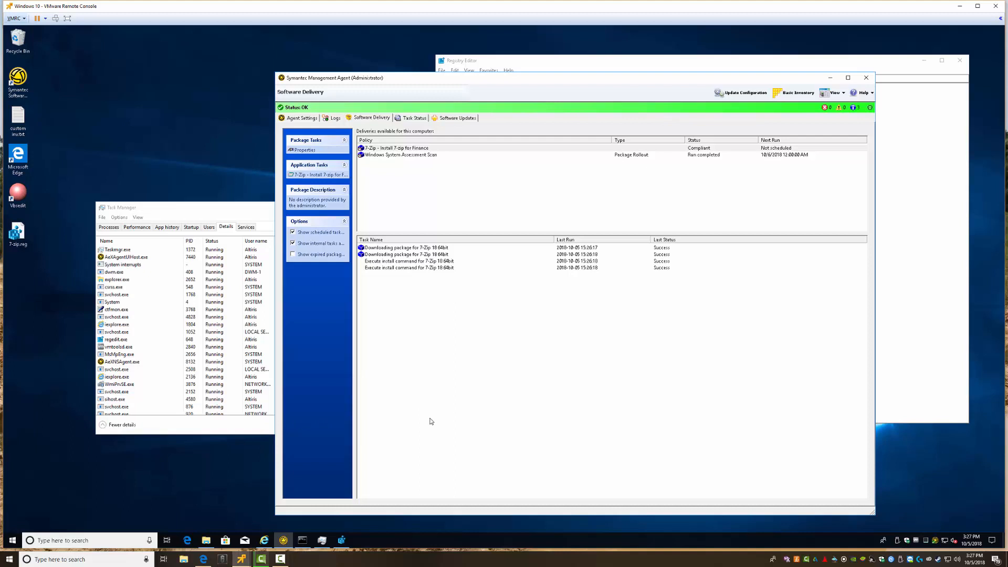
key("super+r")
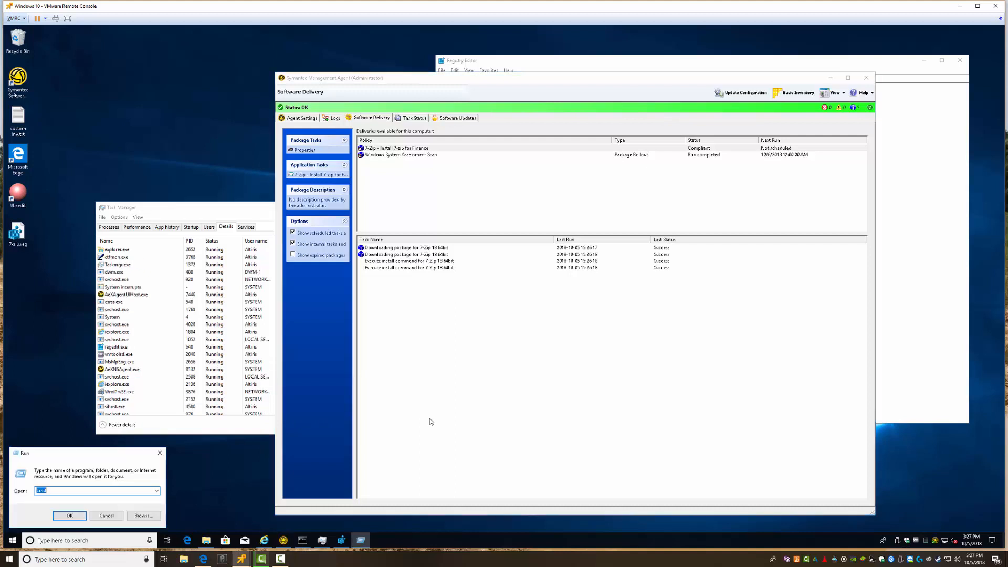
key("Escape")
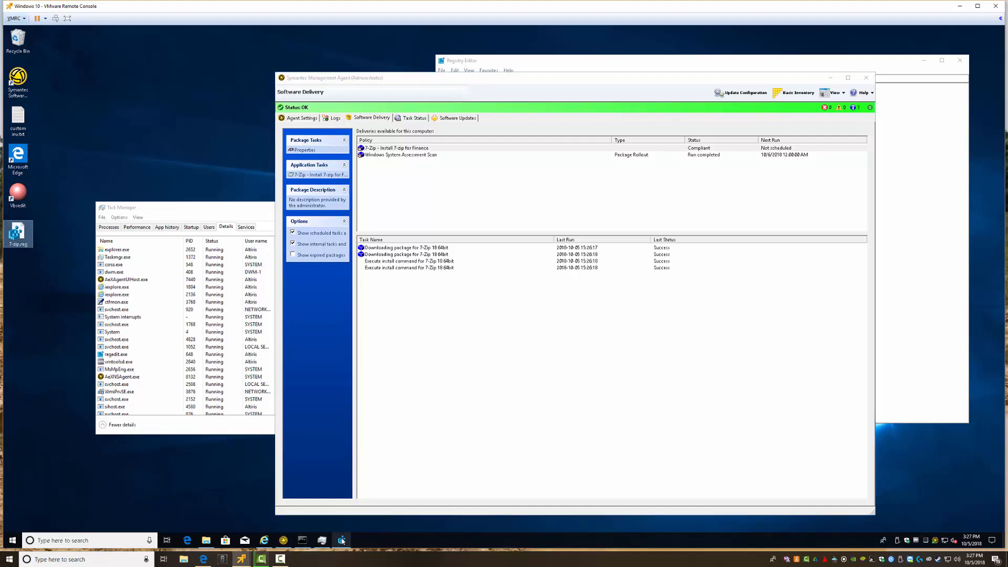
Step: In Registry Editor, widen the key tree and open the Uninstall key under HKEY_LOCAL_MACHINE\SOFTWARE\WOW6432Node\Microsoft\Windows\CurrentVersion
left_click(341, 541)
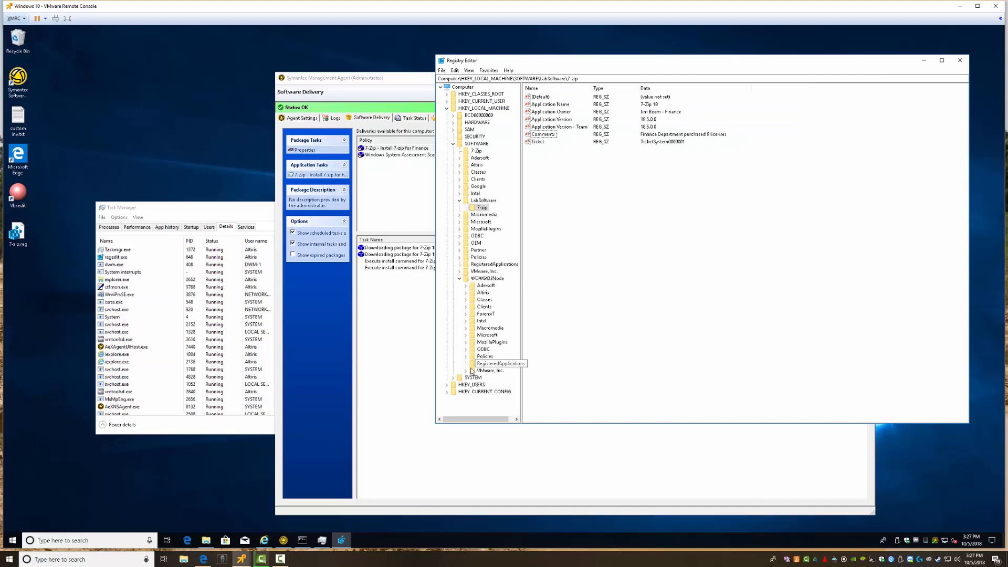
left_click(466, 335)
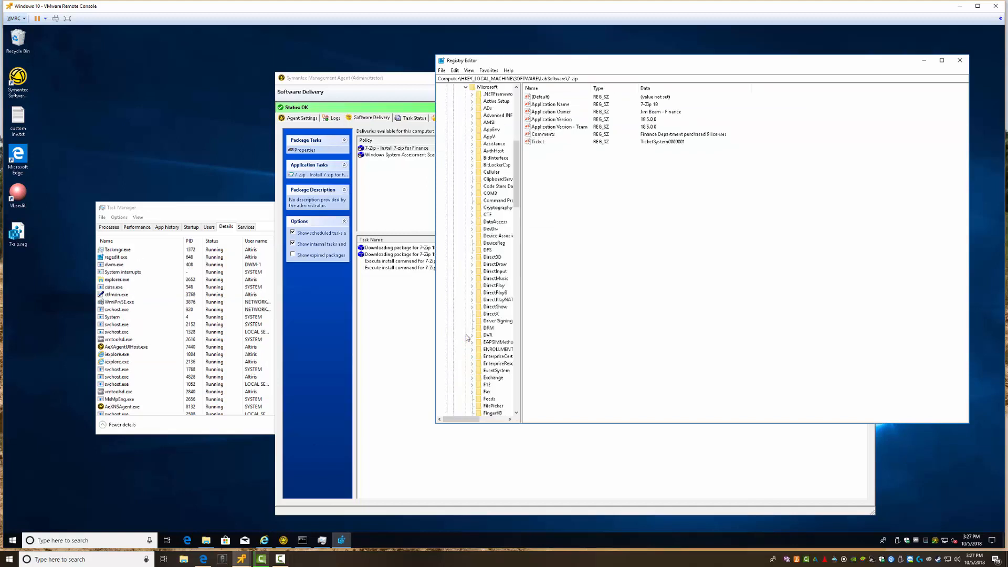
scroll(478, 396, "down", 20)
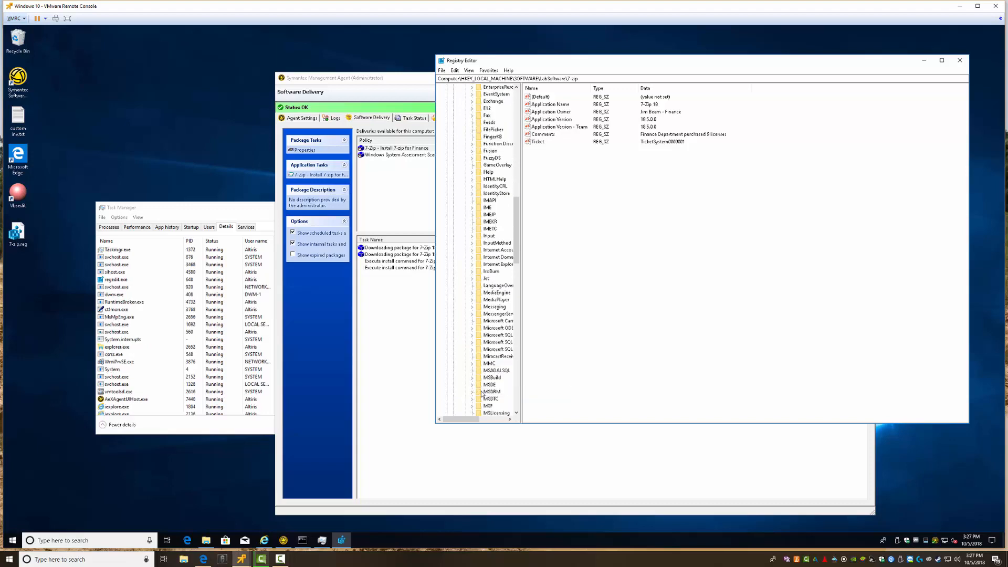
scroll(483, 391, "down", 16)
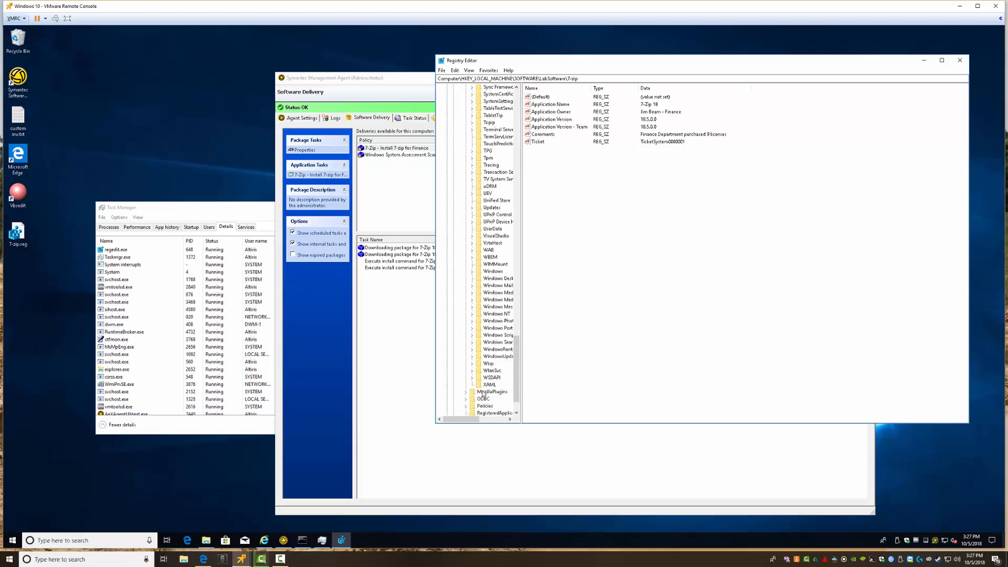
left_click(473, 272)
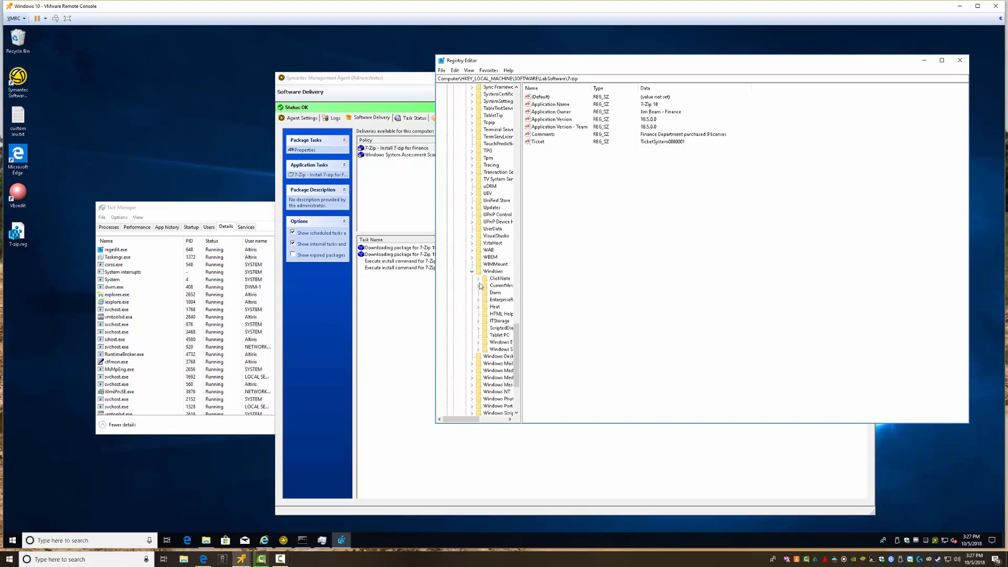
left_click(478, 285)
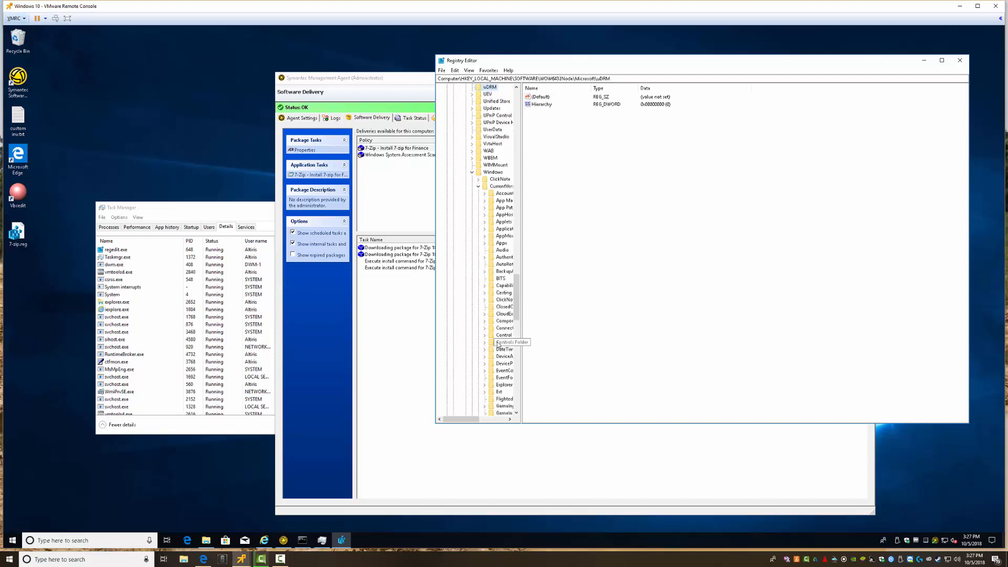
left_click_drag(522, 266, 606, 266)
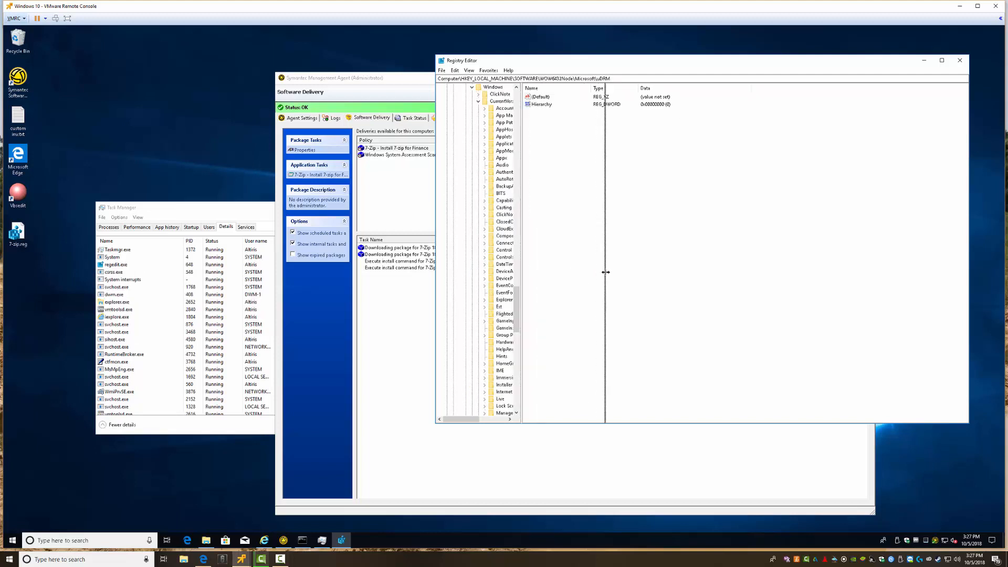
scroll(558, 324, "down", 4)
scroll(548, 336, "down", 9)
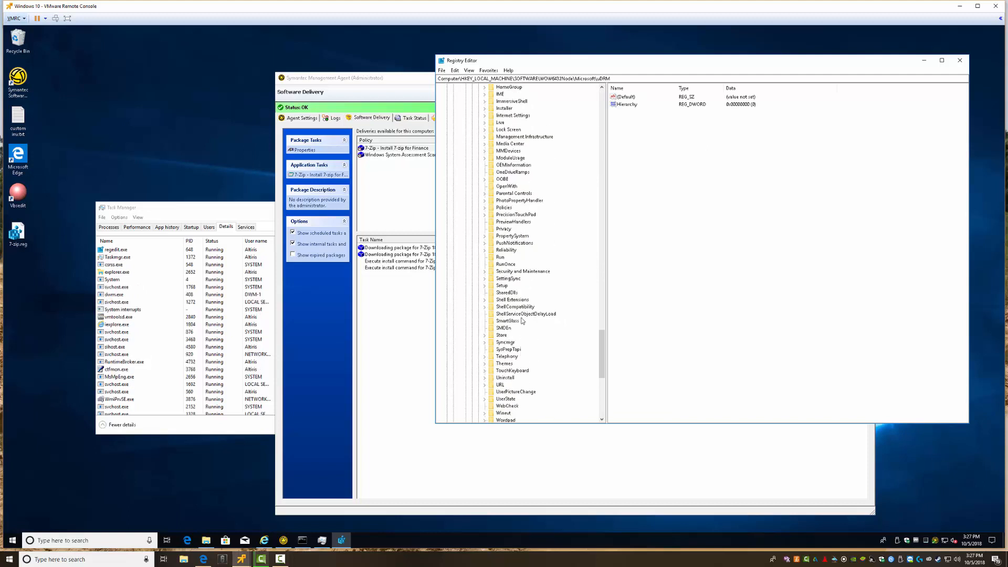
scroll(522, 337, "down", 4)
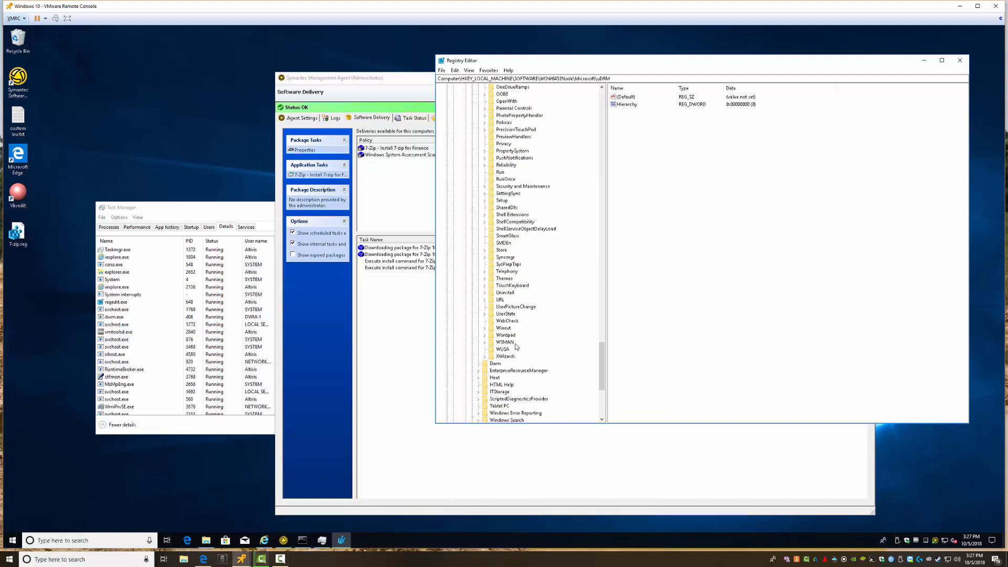
left_click(504, 293)
Step: Search the registry from the Uninstall key for 7-zip
key("ctrl+f")
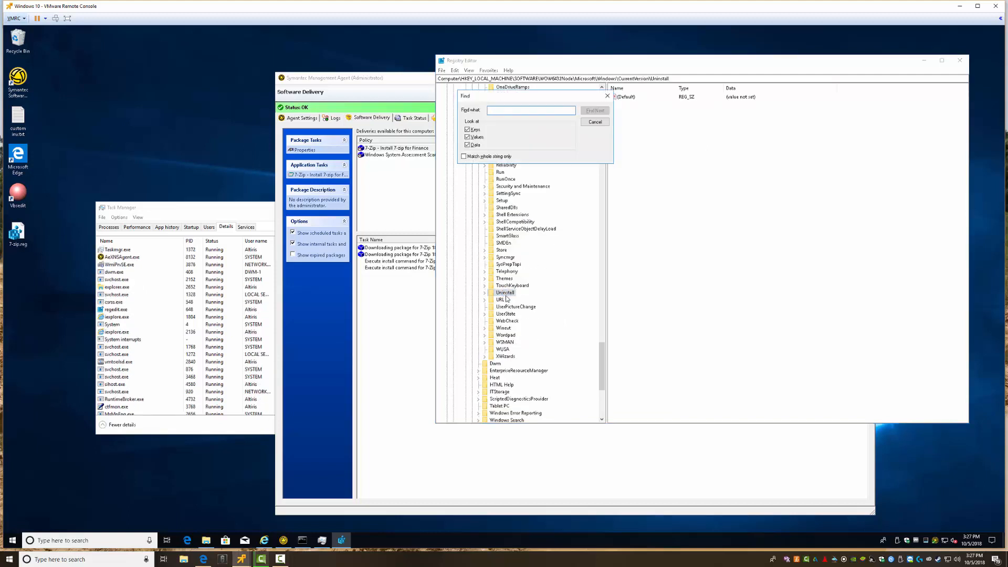
type("7")
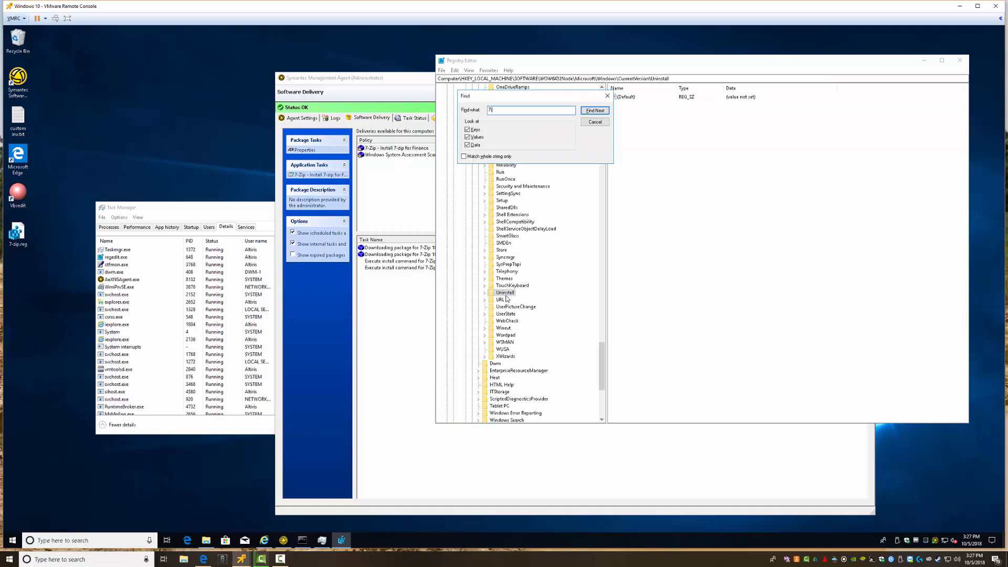
type("-zip")
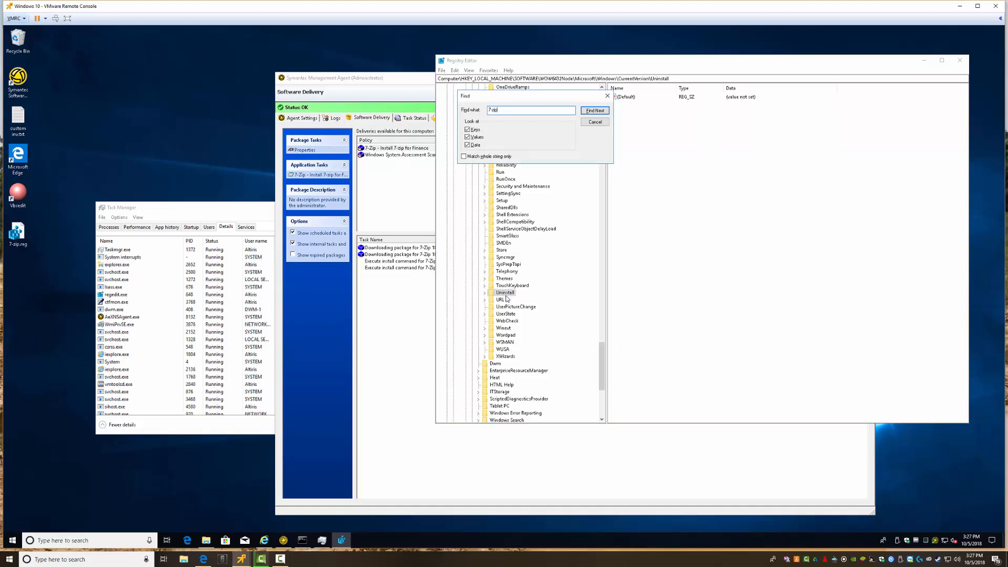
key("Return")
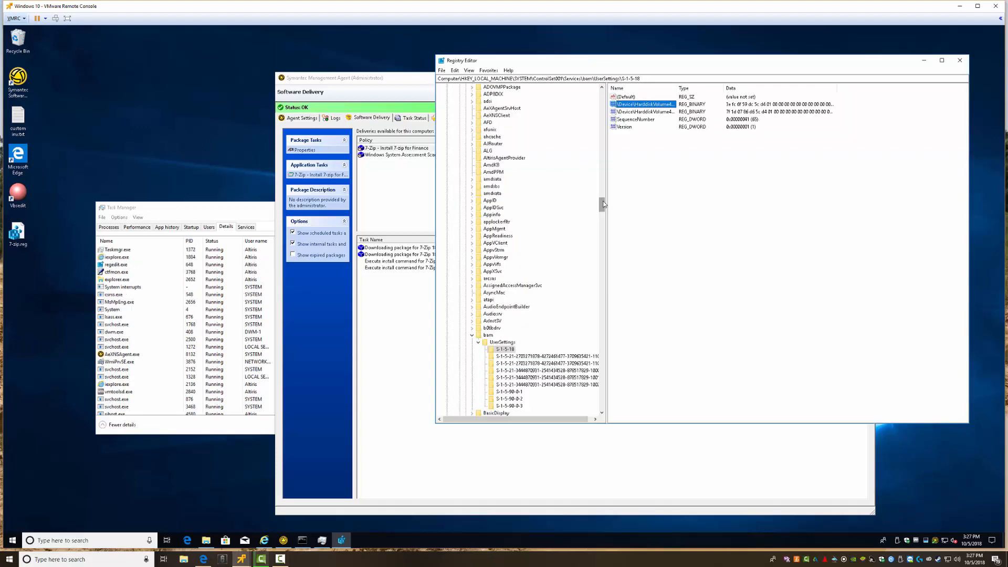
left_click_drag(602, 200, 601, 88)
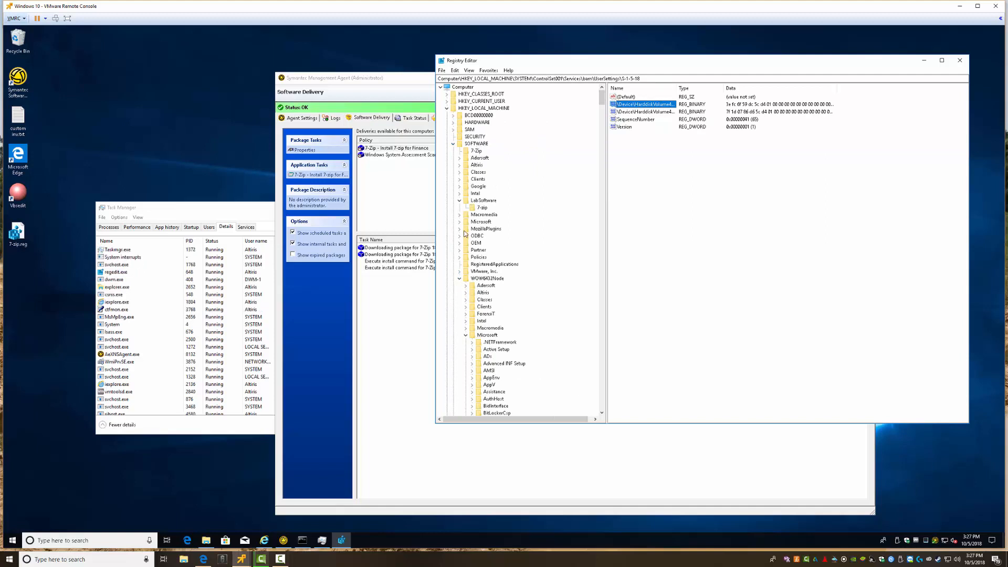
scroll(464, 231, "down", 12)
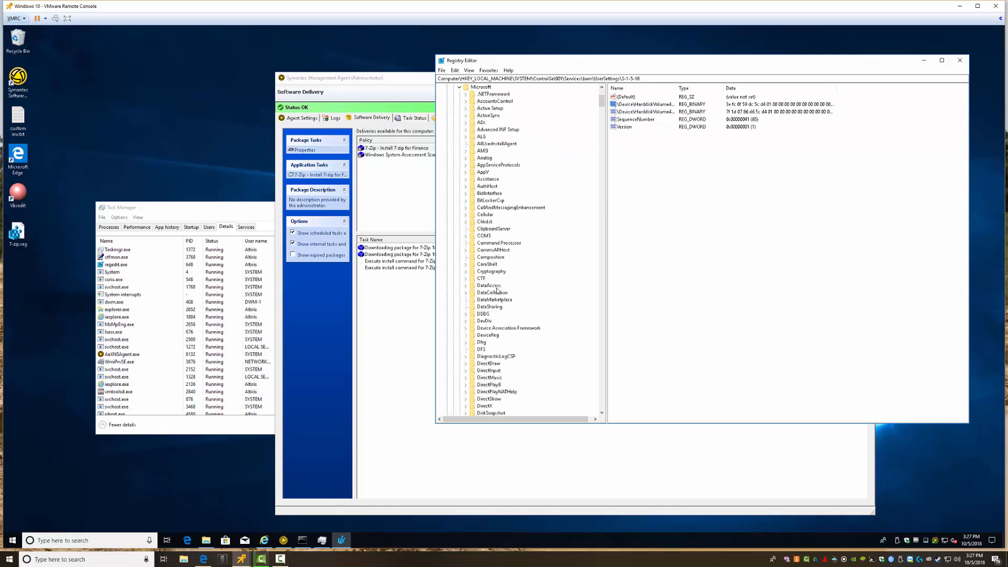
key("w")
scroll(499, 307, "down", 4)
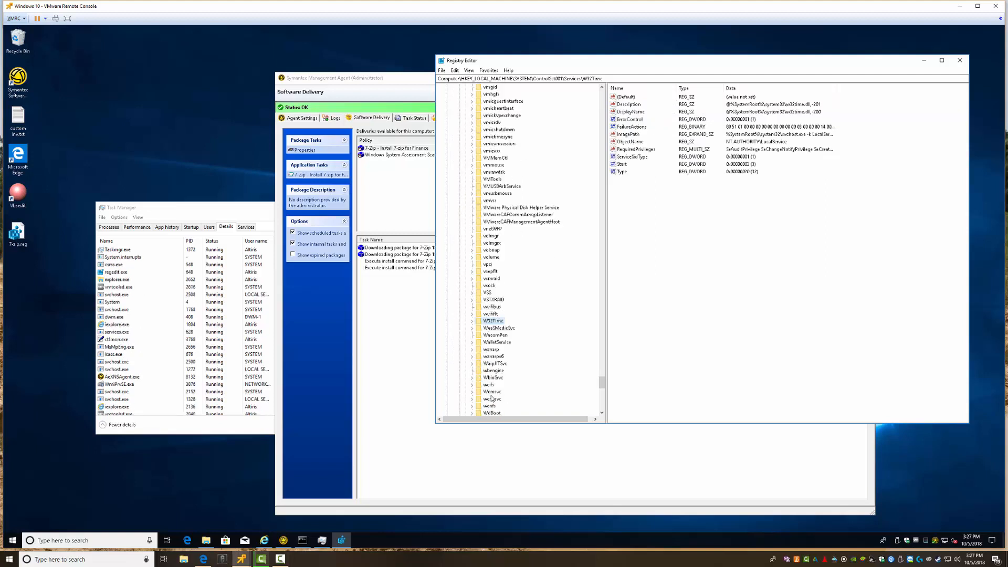
scroll(492, 398, "down", 4)
scroll(494, 386, "down", 5)
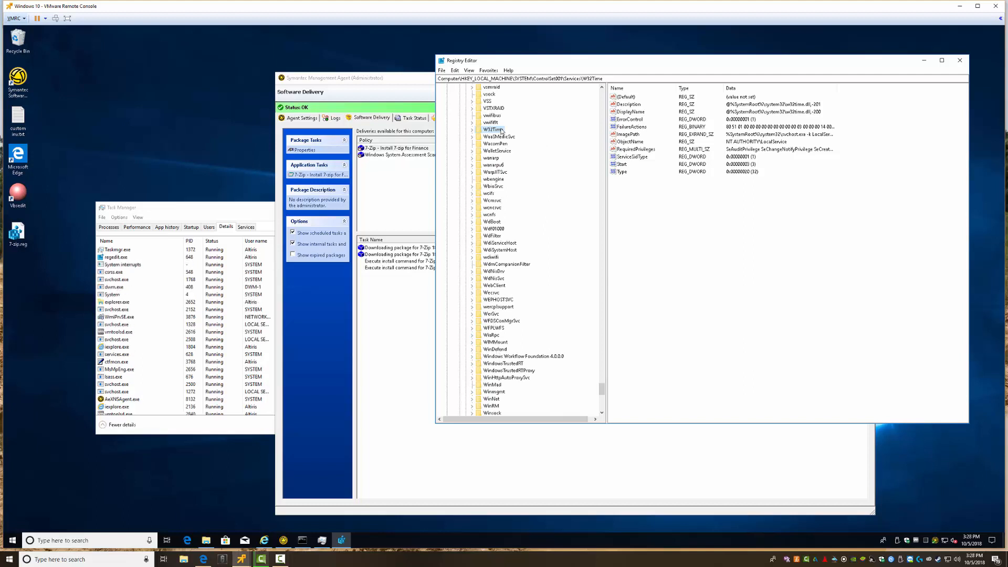
left_click(498, 236)
scroll(500, 239, "up", 4)
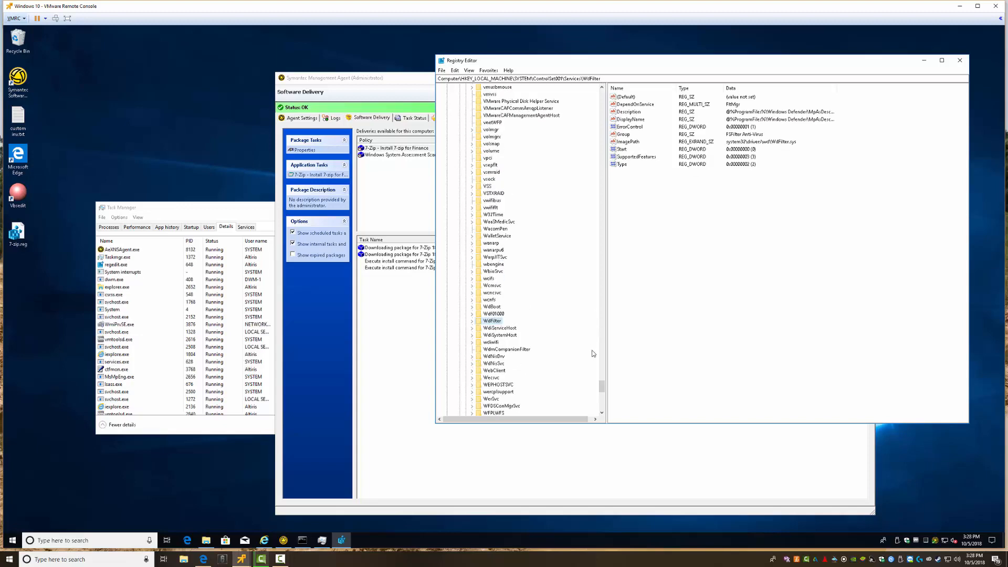
Step: Collapse the registry tree from the WdFilter service key up to the Computer root
key("Left")
key("Left")
key("Left")
key("Left")
key("Left")
key("Left")
key("Left")
key("Left")
key("Left")
key("Left")
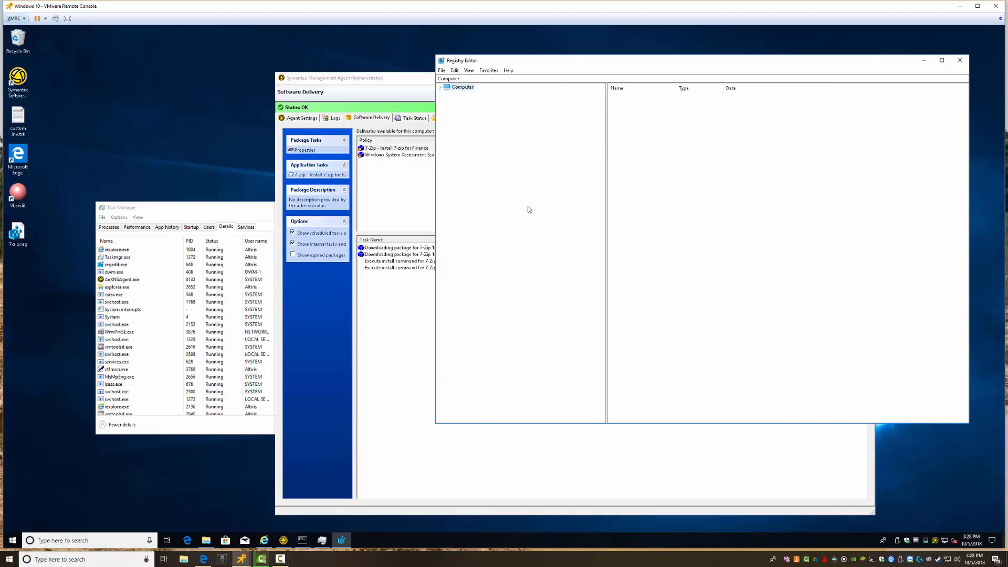
Step: Expand the Computer root and the HKEY_LOCAL_MACHINE hive in the registry tree
key("Right")
key("Down")
key("Down")
key("Down")
key("Right")
Step: Navigate to the Windows key under HKEY_LOCAL_MACHINE\SOFTWARE\Microsoft and expand it
key("Down")
key("Down")
key("Down")
key("Down")
key("Down")
key("Down")
key("Down")
key("Down")
key("Down")
key("Down")
key("Down")
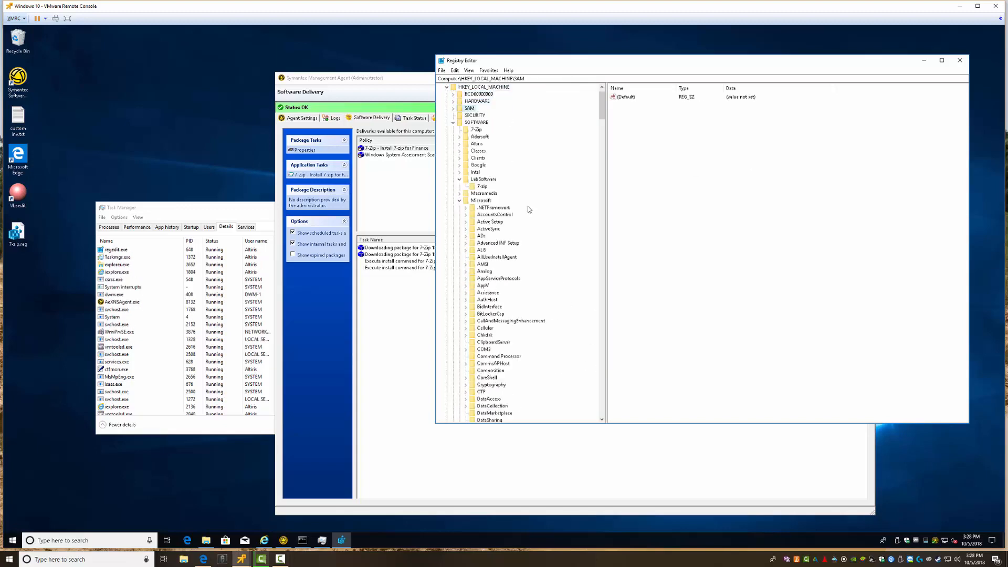
key("Down")
key("Down")
key("Down")
key("Down")
key("Down")
key("Down")
key("Down")
key("Down")
key("Down")
key("Down")
key("Down")
key("Down")
key("Down")
key("Down")
key("Down")
key("Down")
key("Down")
key("Down")
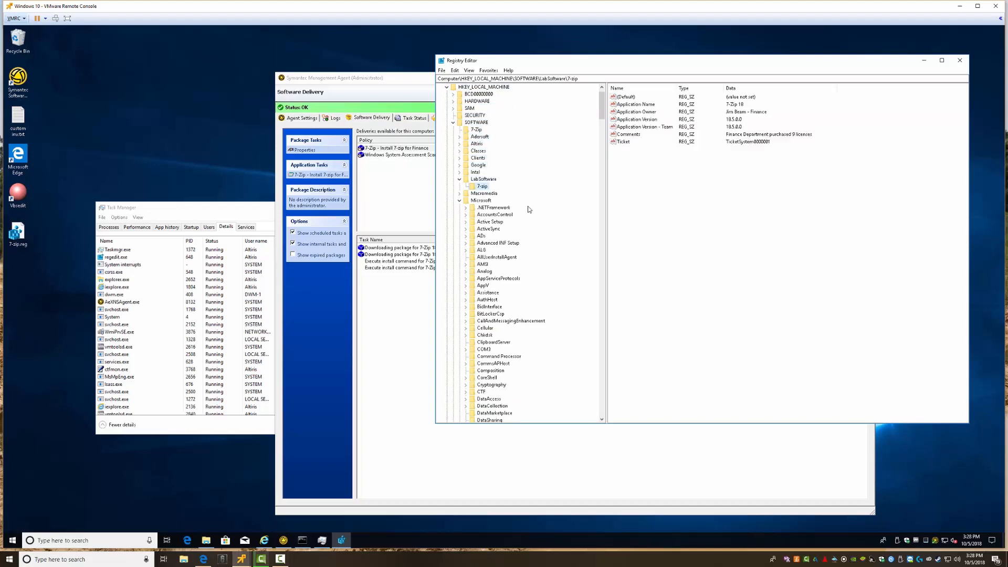
key("Down")
key("Down")
key("Down")
key("Down")
key("Down")
key("Down")
key("Down")
key("Down")
key("Down")
key("Down")
key("Down")
key("Down")
key("Down")
key("Down")
key("Down")
key("Down")
key("Down")
key("Down")
key("Down")
key("Down")
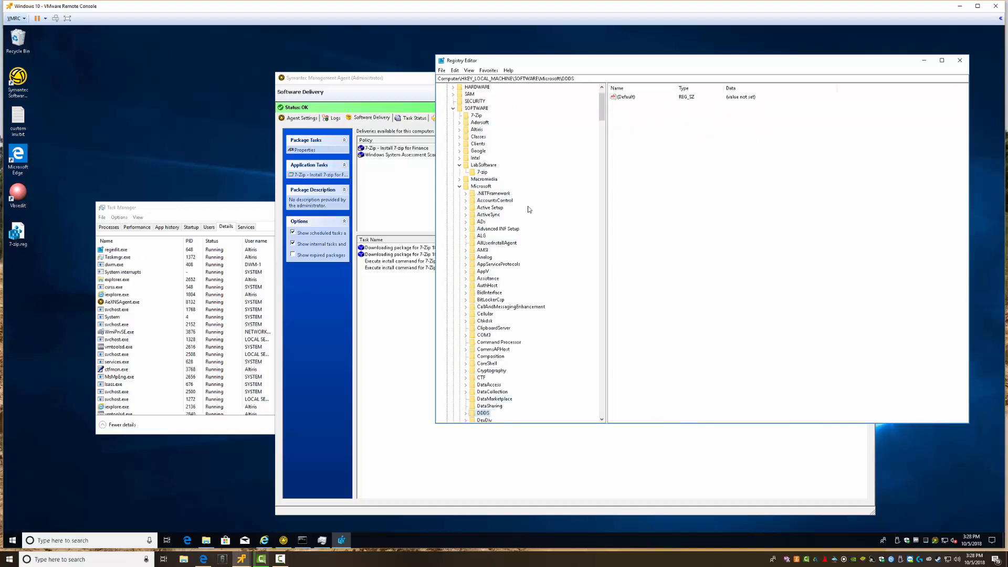
key("Down")
key("Down")
key("Down")
key("Down")
key("Down")
key("Down")
key("Down")
key("Down")
key("Down")
key("Down")
key("Down")
key("Down")
key("Down")
key("Down")
key("Down")
key("Down")
key("Down")
key("Down")
key("Down")
key("Down")
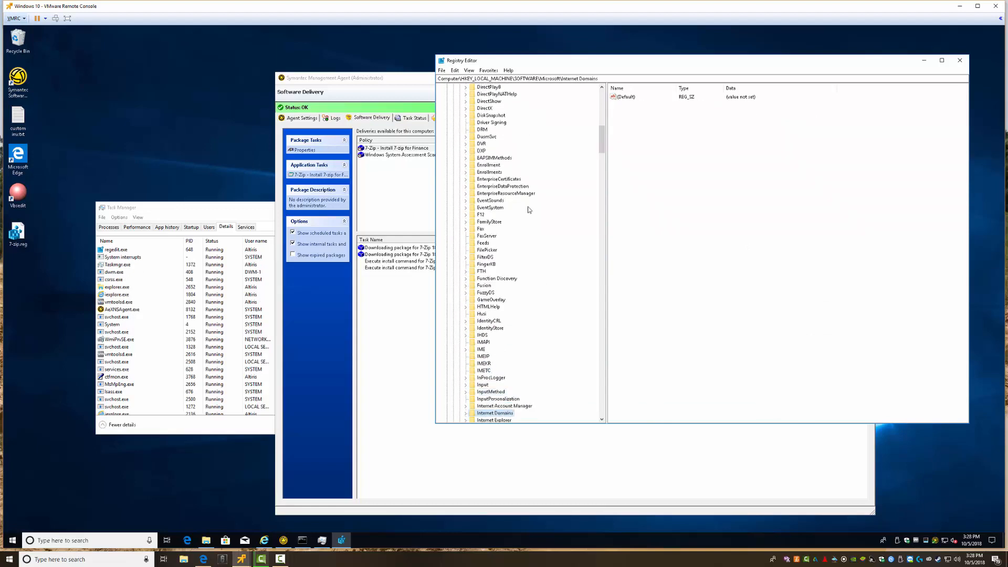
key("Down")
key("Down")
key("Down")
key("Down")
key("Down")
key("Down")
key("Down")
key("Down")
key("Down")
key("Down")
key("Down")
key("Down")
key("Down")
key("Down")
key("Down")
key("Down")
key("Down")
key("Down")
key("Down")
key("Down")
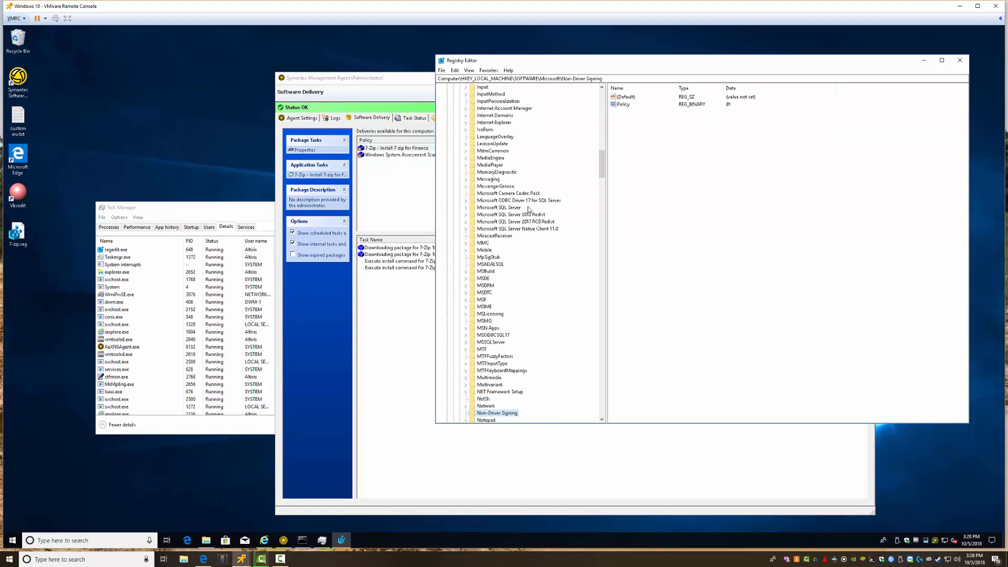
key("Down")
key("Down")
key("Down")
key("Down")
key("Down")
key("Down")
key("Down")
key("Down")
key("Down")
key("Down")
key("Down")
key("Down")
key("Down")
key("Down")
key("Down")
key("Down")
key("Down")
key("Down")
key("Down")
key("Down")
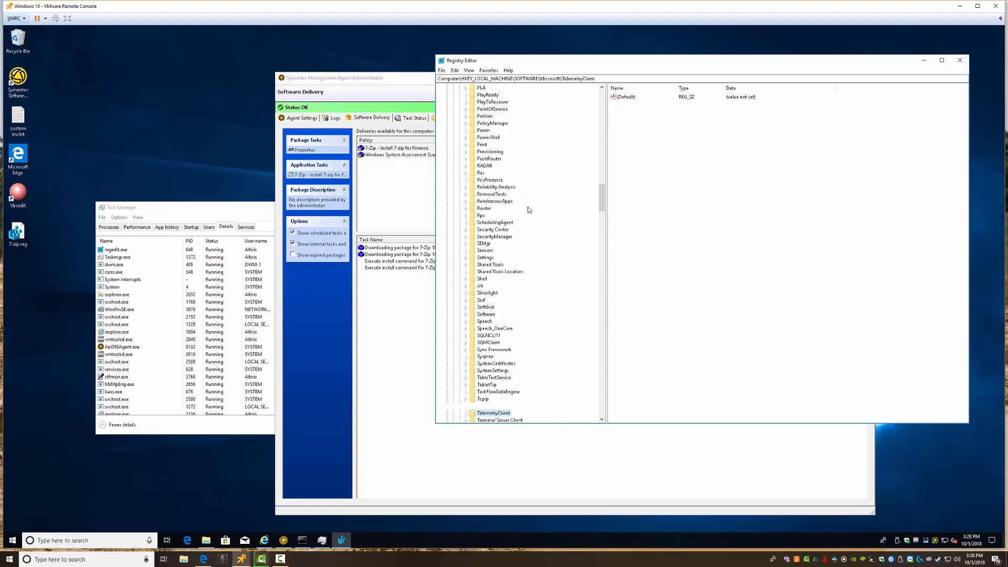
key("Up")
key("Up")
key("Up")
key("Up")
key("Up")
key("Up")
key("Up")
key("Up")
key("Up")
key("Up")
key("Up")
key("Up")
key("Up")
key("Up")
key("Up")
key("Up")
key("Up")
key("Up")
key("Up")
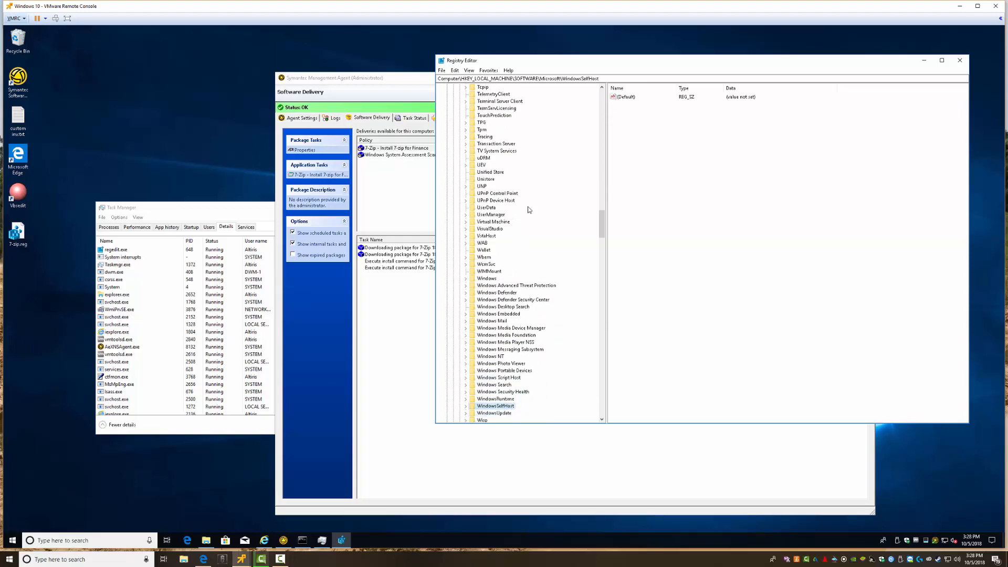
key("Right")
key("Right")
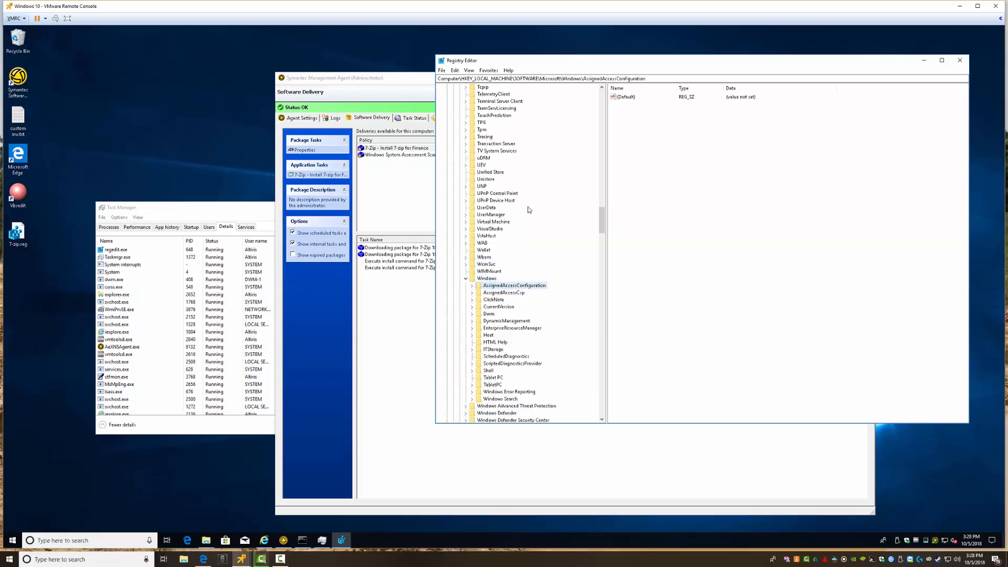
Step: Navigate to the Uninstall key under HKEY_LOCAL_MACHINE\SOFTWARE\Microsoft\Windows\CurrentVersion and expand it
key("Right")
key("Right")
key("Down")
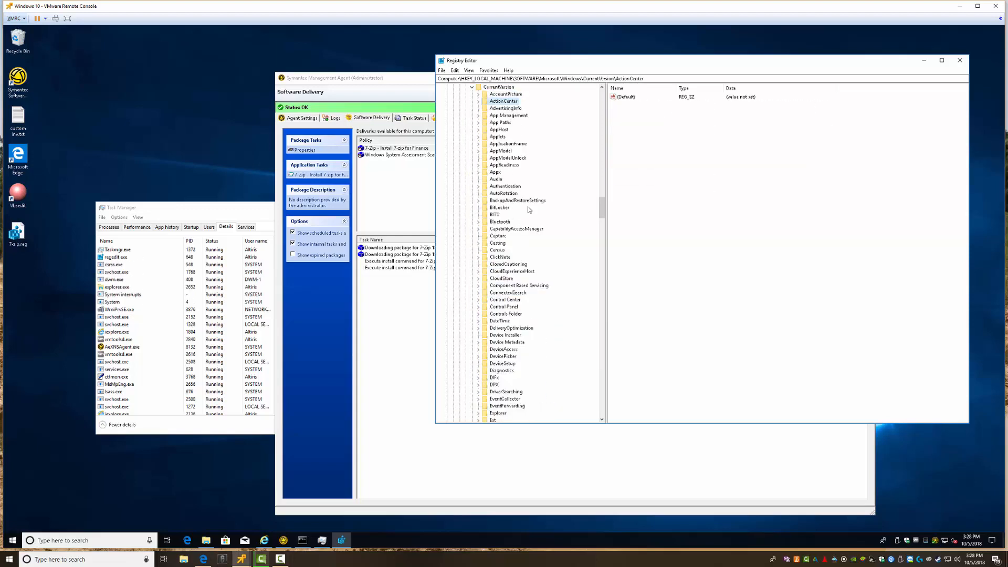
key("u")
key("u")
key("u")
key("u")
key("Up")
key("Up")
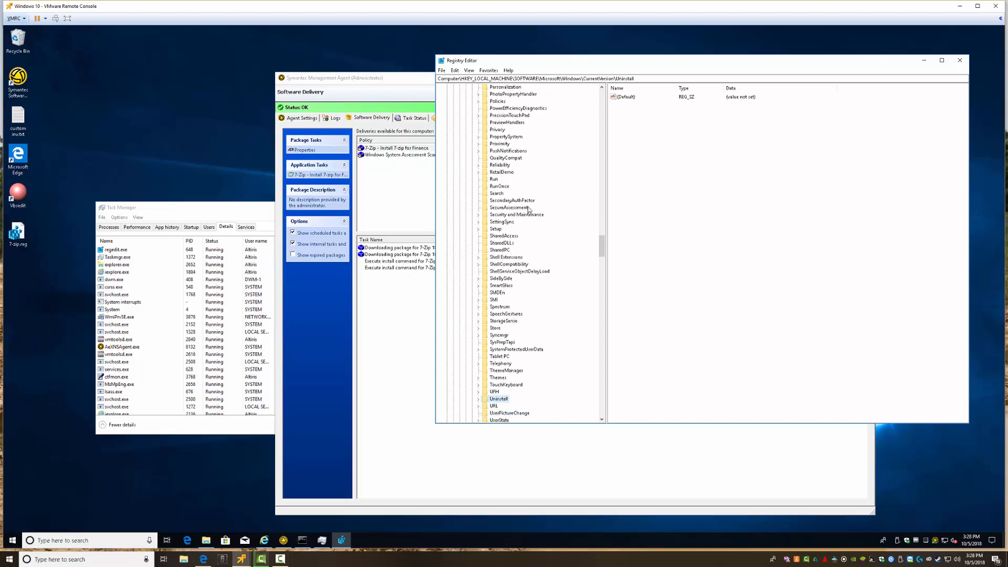
key("Right")
key("Right")
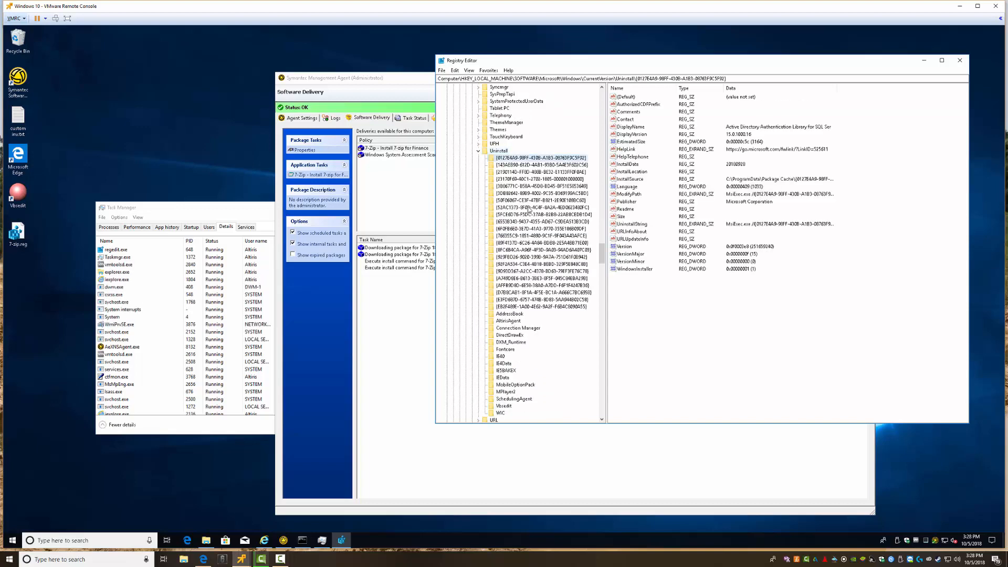
Step: Find the 7-Zip 18.05 product key under Uninstall and examine the GUID in its ModifyPath value without changing it
key("Down")
key("Down")
key("Up")
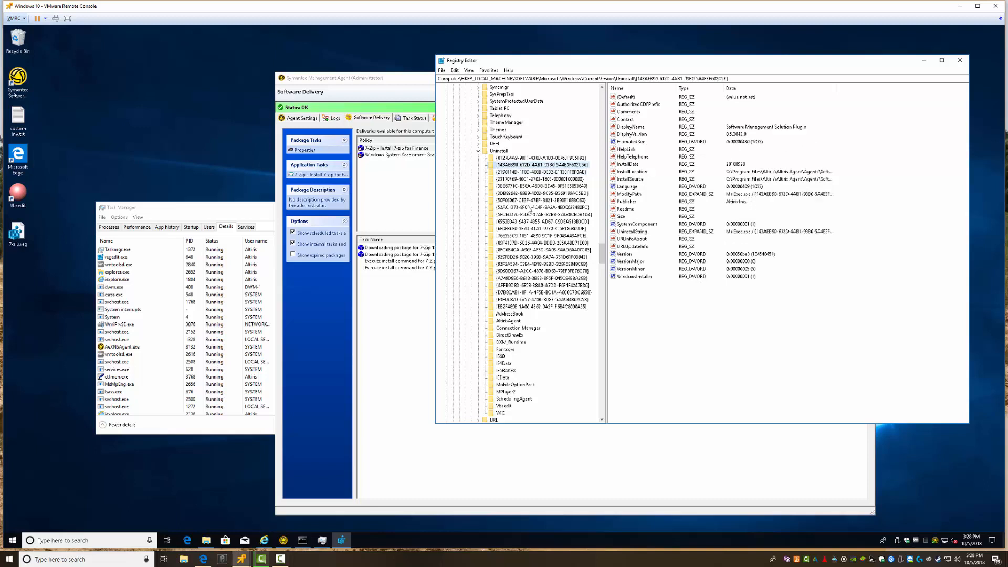
key("Down")
key("Down")
key("Down")
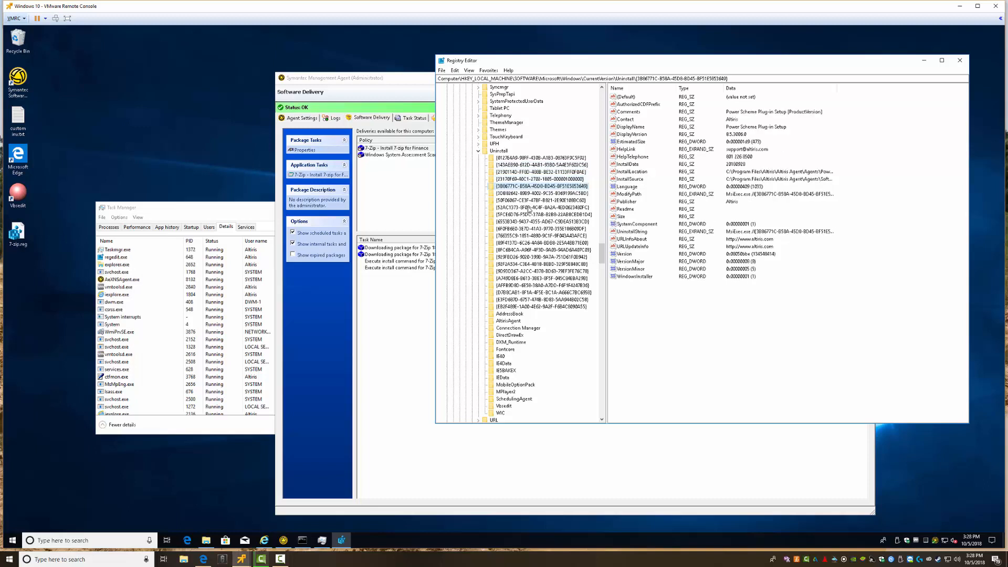
key("Up")
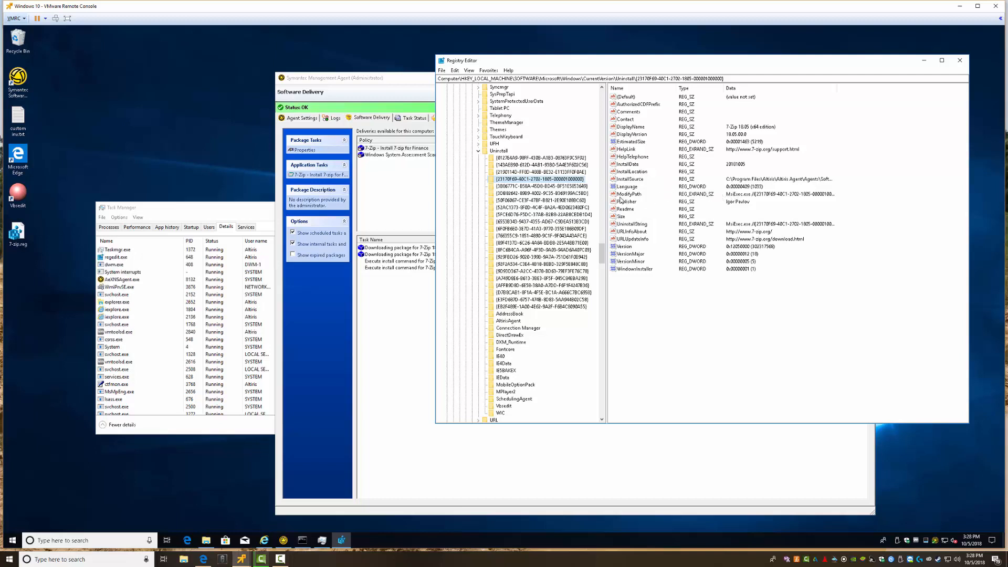
double_click(625, 194)
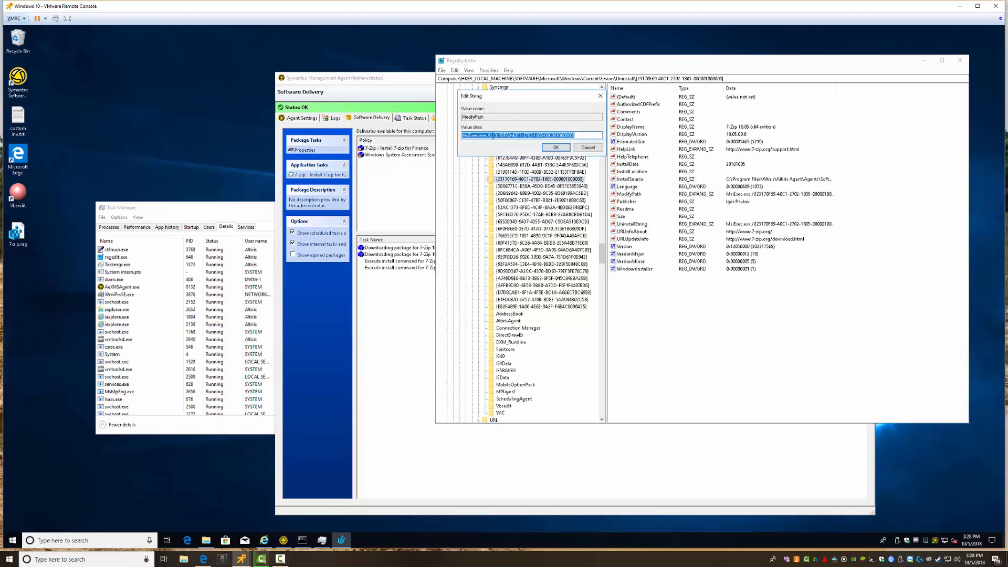
left_click_drag(491, 135, 573, 136)
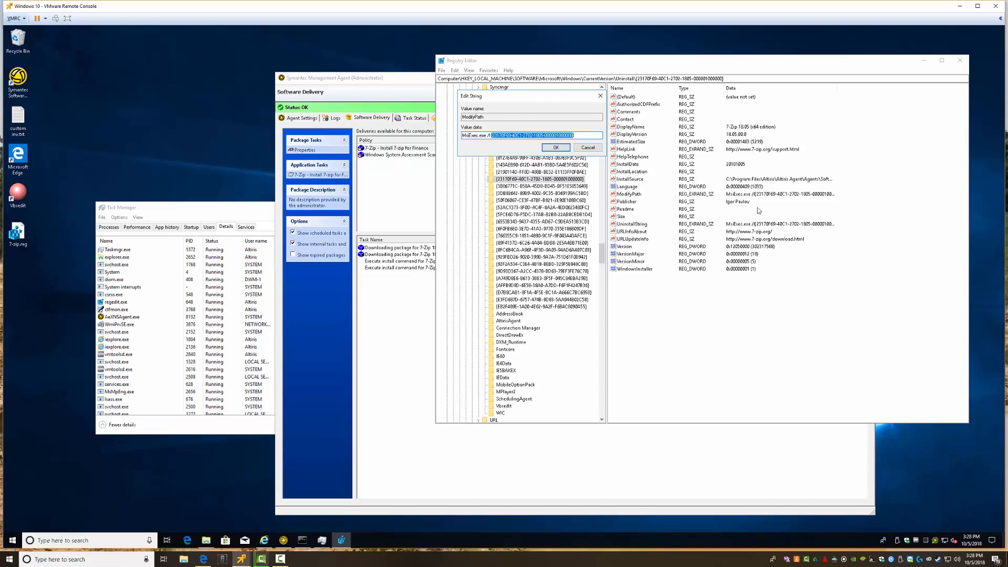
left_click(581, 149)
Step: Switch to the Symantec Management Console and open the 7-Zip 18 64bit software release for editing at its rules
left_click(383, 370)
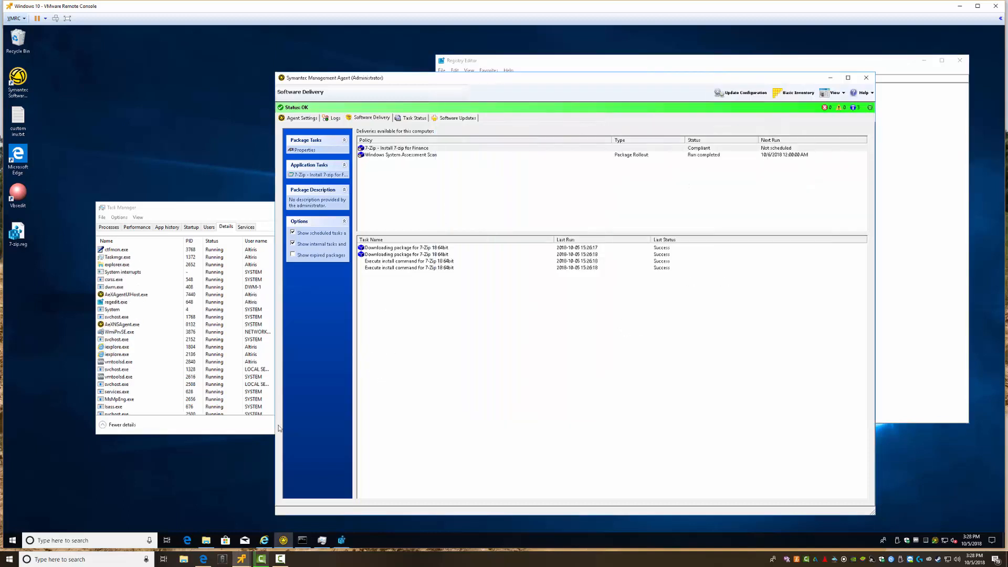
left_click(264, 540)
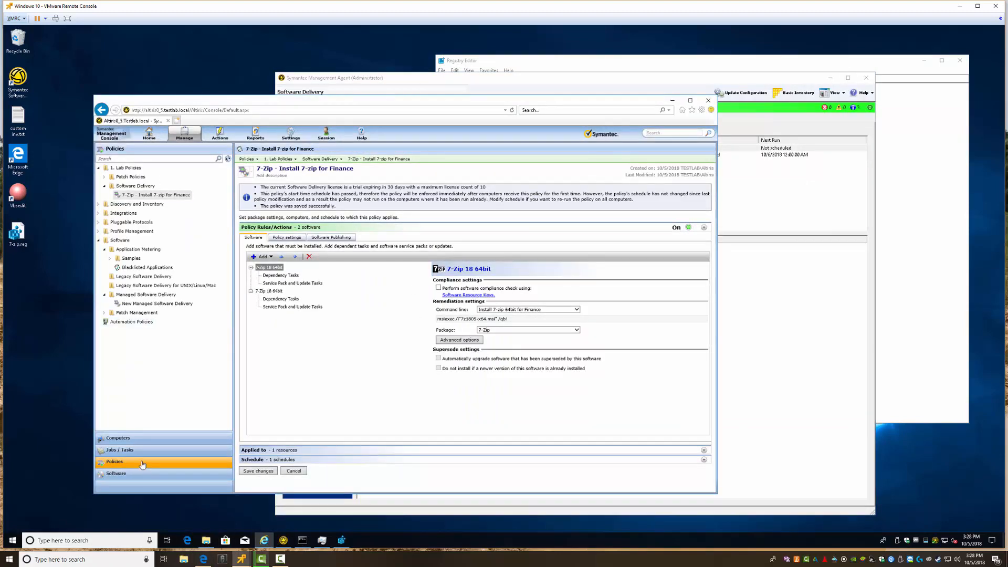
left_click(116, 473)
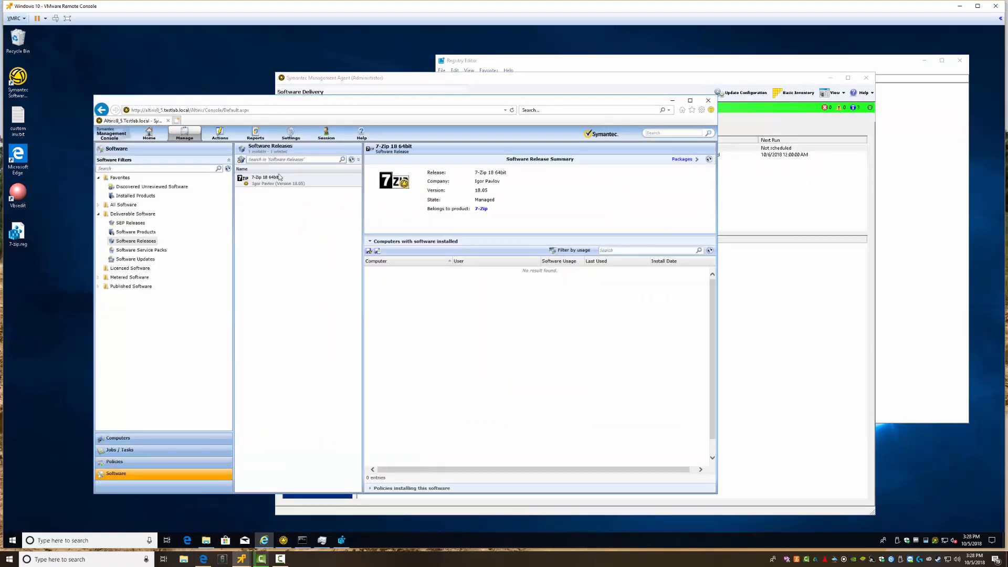
right_click(268, 179)
mouse_move(304, 228)
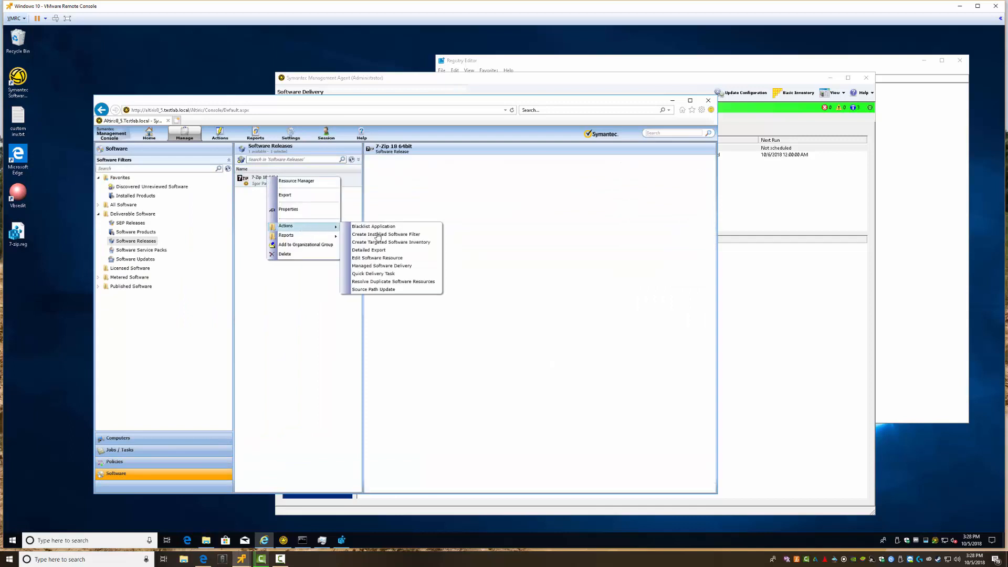
left_click(377, 257)
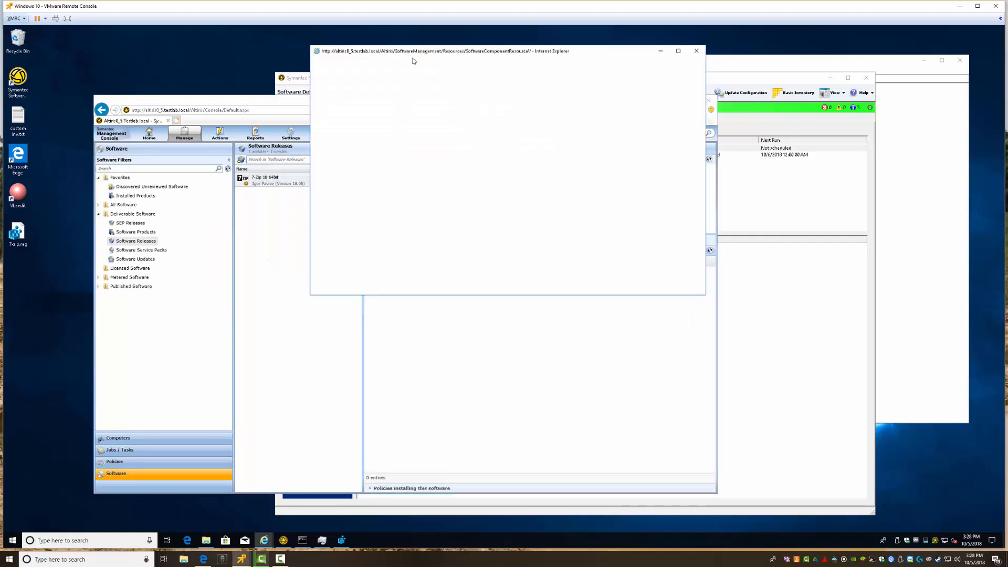
left_click(382, 89)
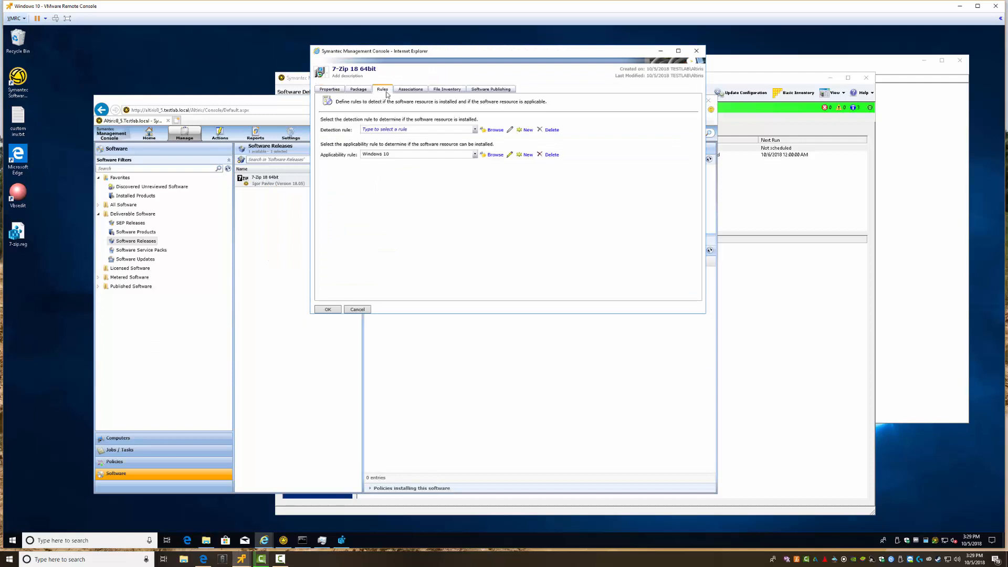
Step: Create a new detection rule for the software resource and name it 7-zip Installed
left_click(525, 130)
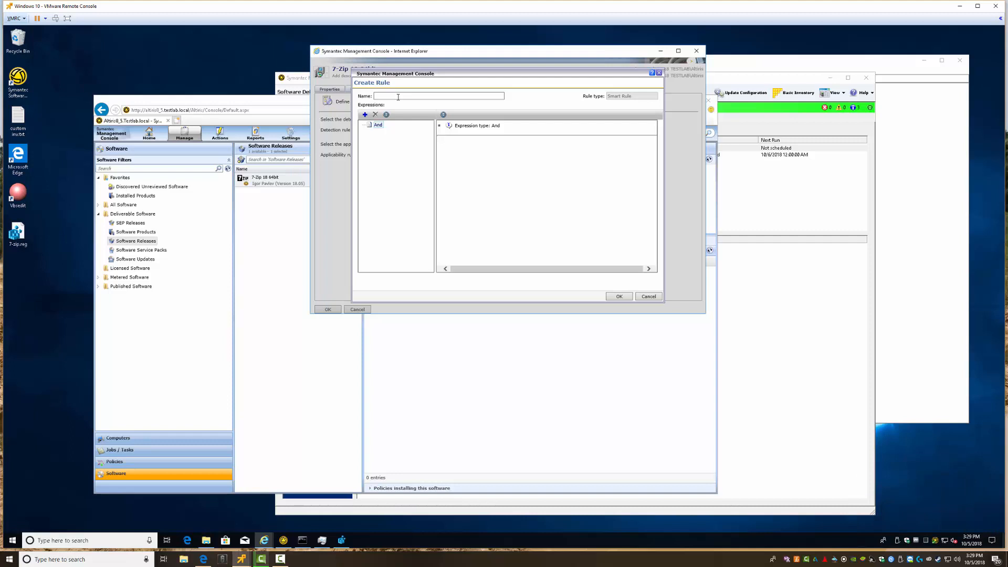
left_click(398, 95)
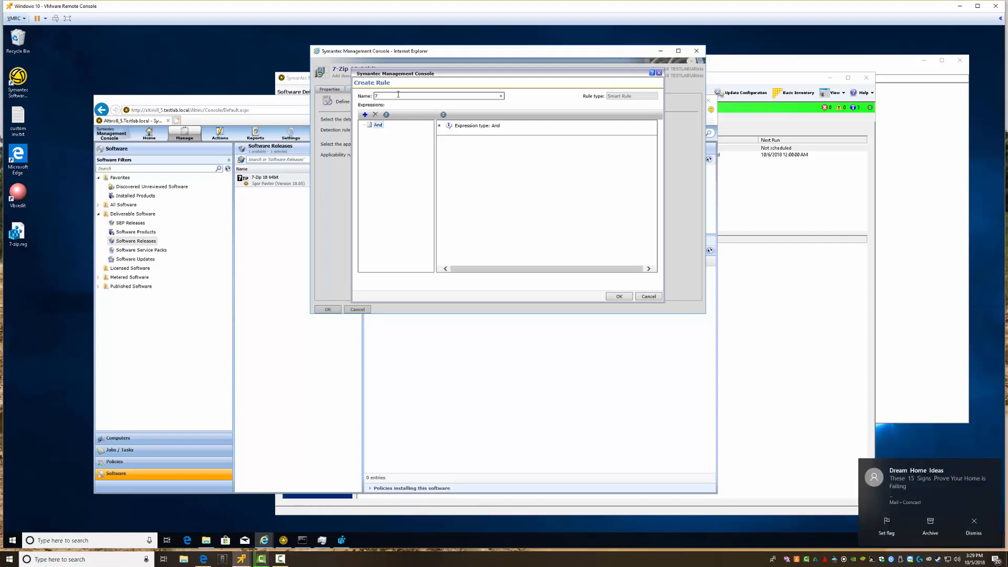
type("7-zip Installed")
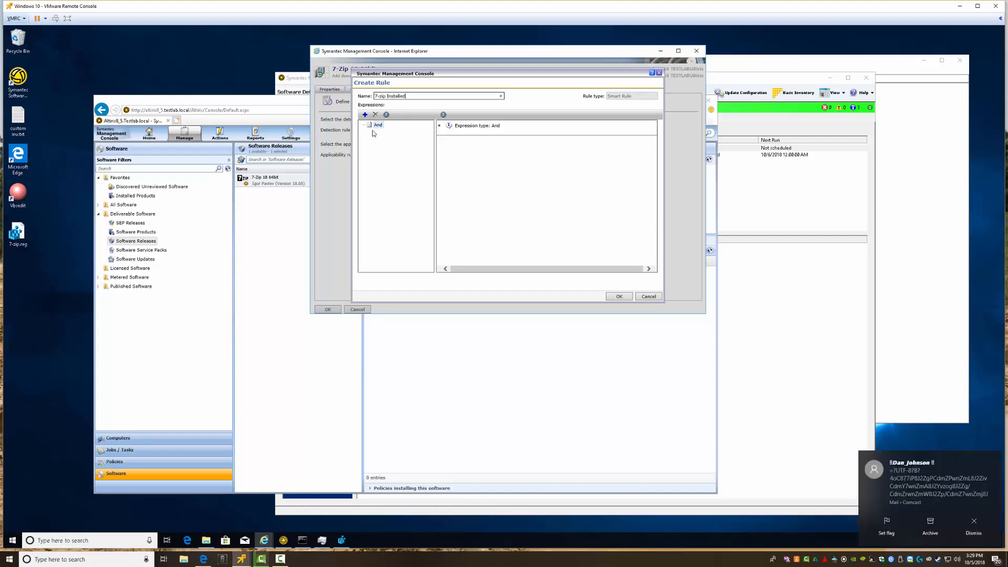
Step: Add an MSI Product Code expression based on 7z1805-x64.msi to the rule, and save the rule and software resource
left_click(376, 126)
right_click(381, 128)
mouse_move(397, 131)
mouse_move(436, 139)
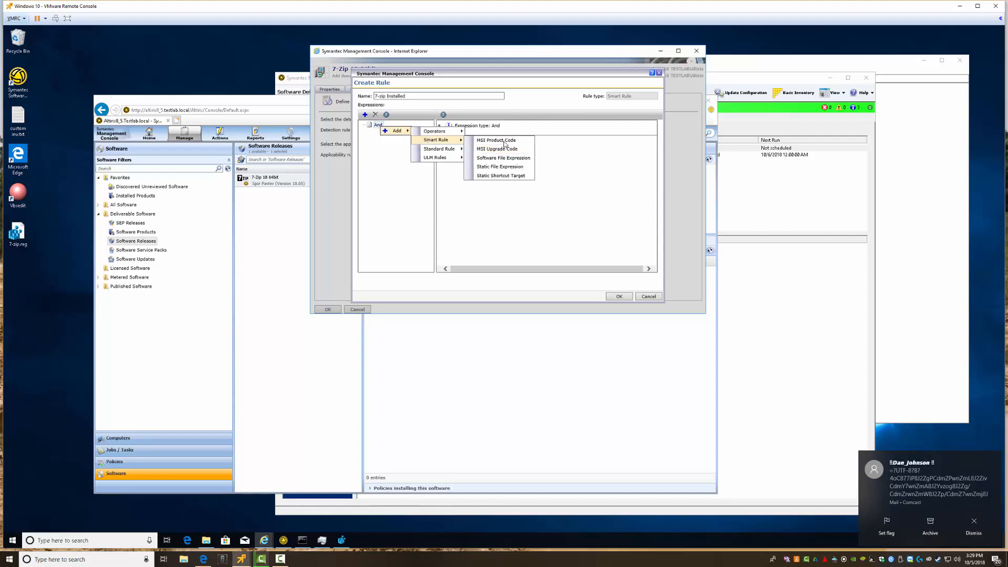
left_click(519, 142)
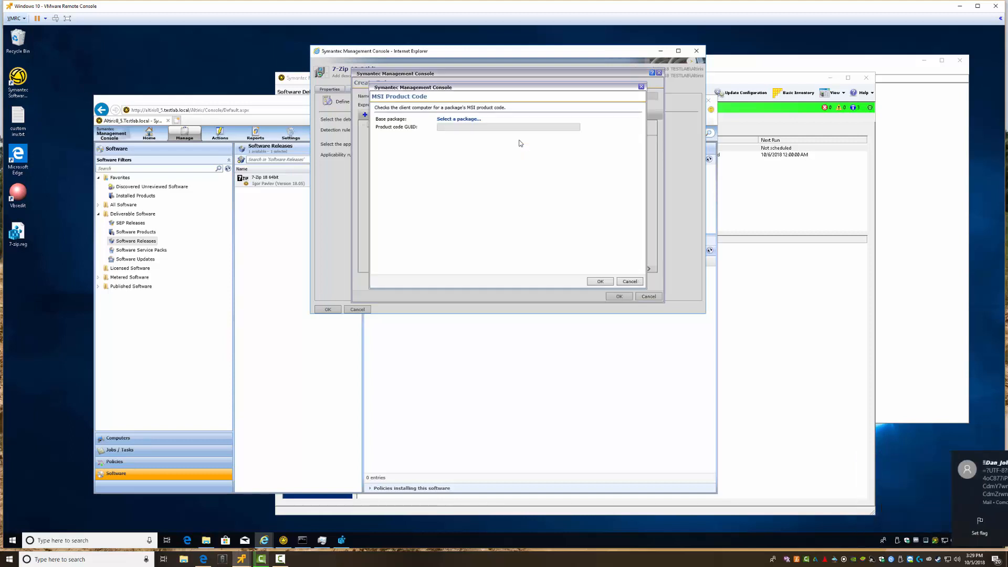
left_click(476, 124)
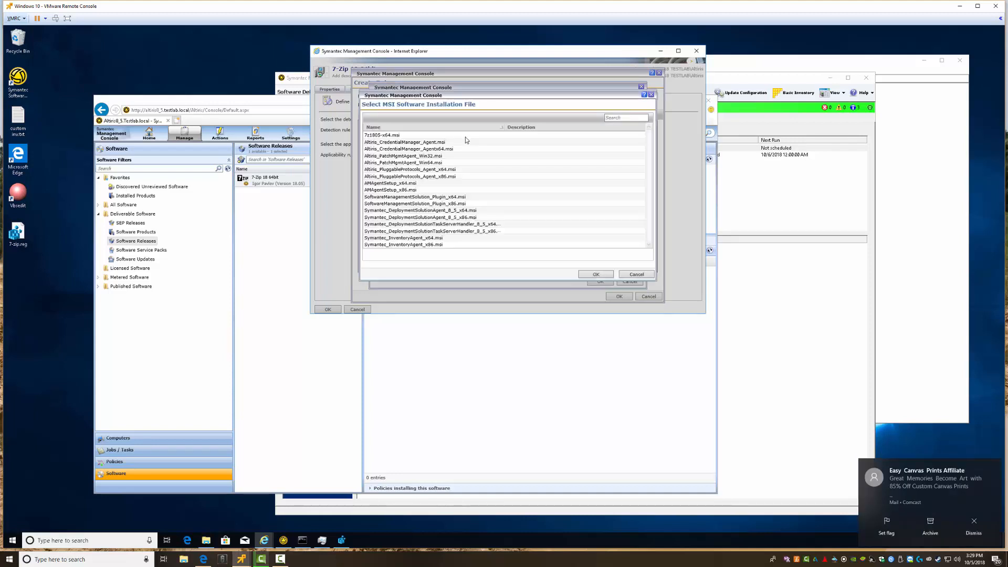
left_click(387, 135)
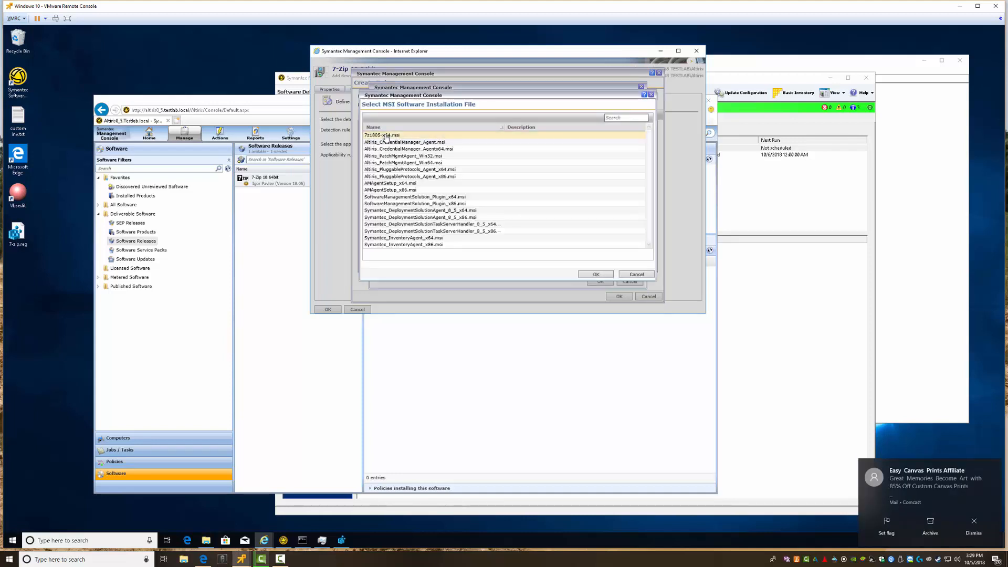
left_click(596, 274)
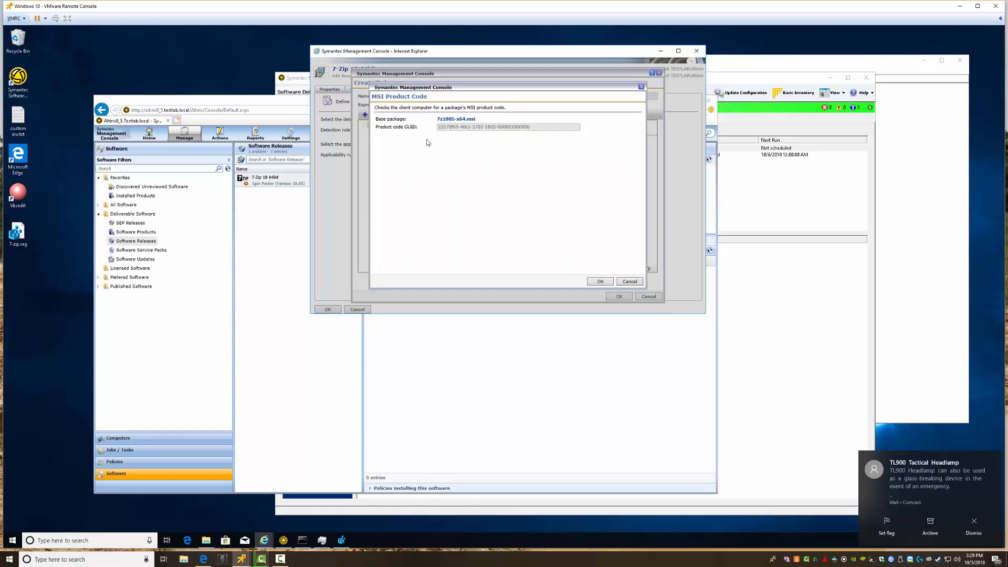
left_click(600, 282)
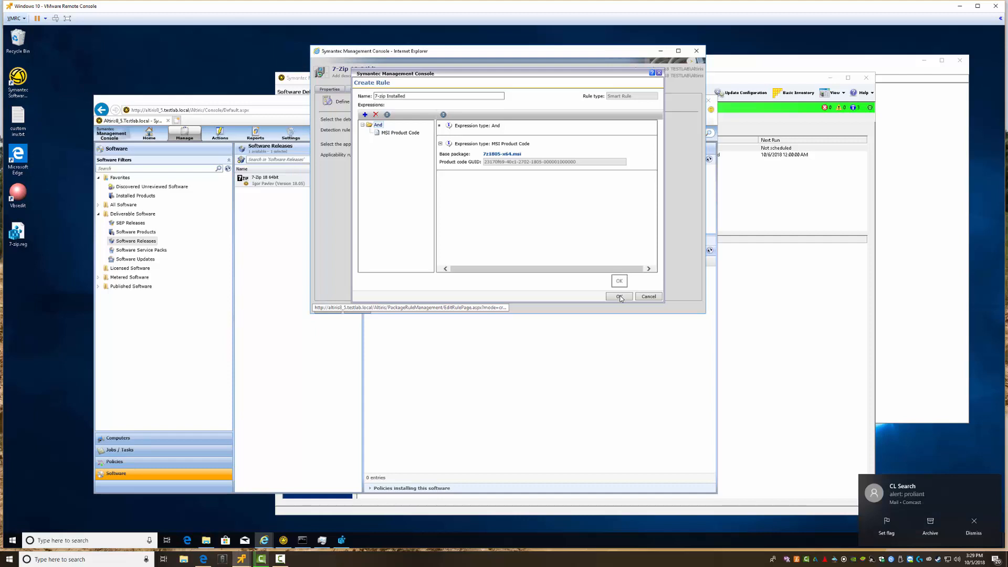
left_click(619, 296)
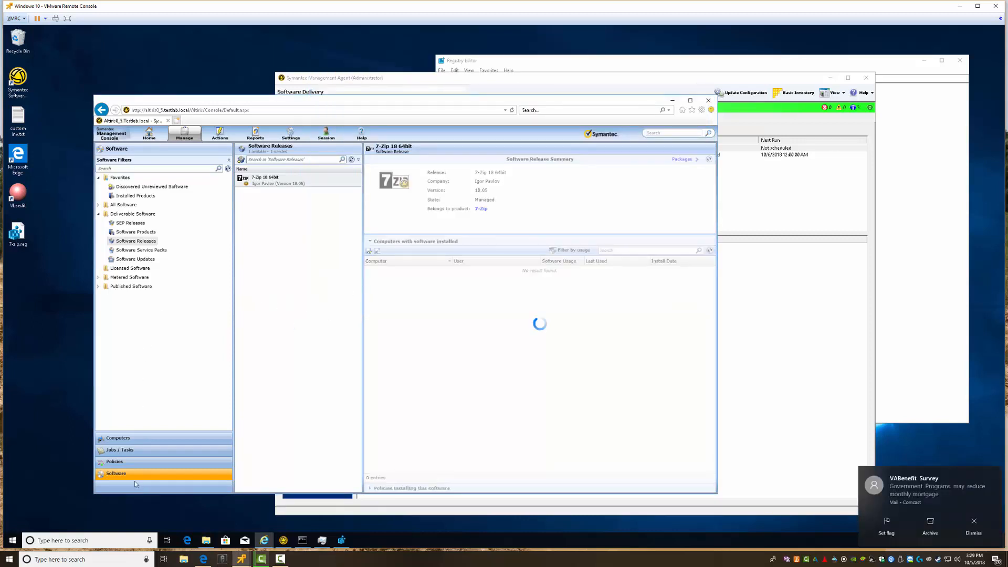
Step: Return to the Install 7-zip for Finance policy and save it
left_click(129, 466)
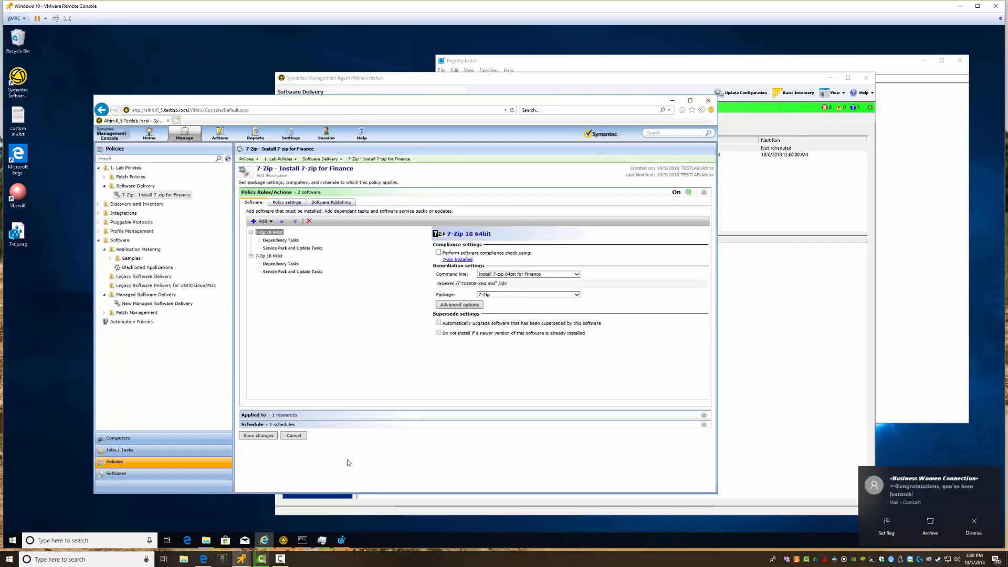
left_click(260, 436)
Step: In the Symantec Management Agent, update the configuration and run the 7-Zip - Install 7-zip for Finance delivery
left_click(803, 331)
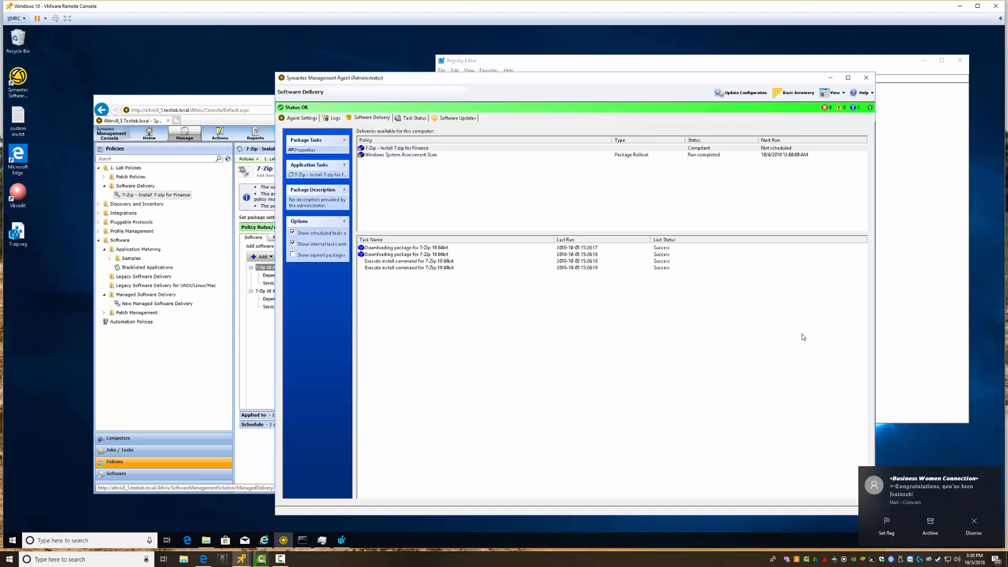
left_click(736, 93)
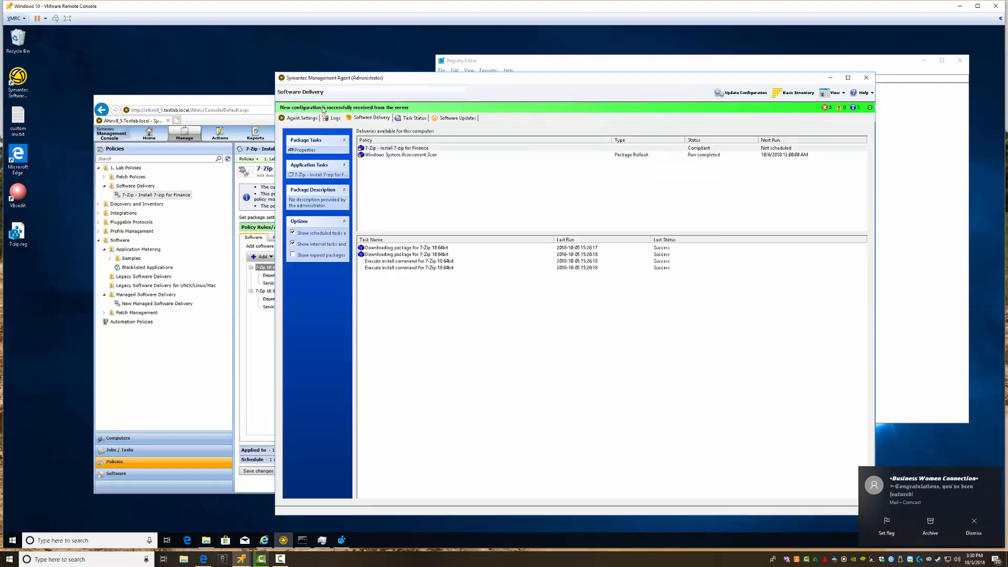
left_click(385, 149)
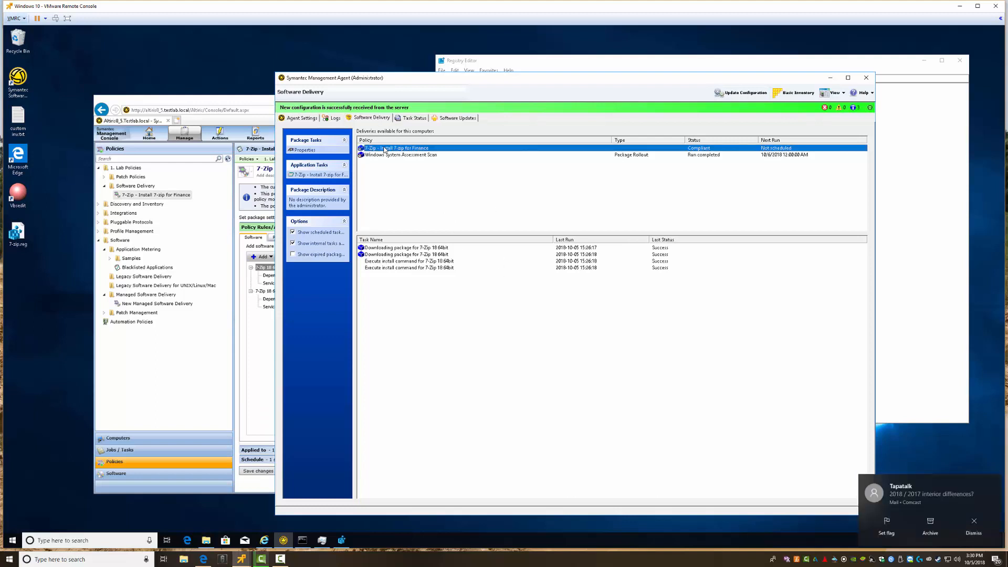
left_click(318, 176)
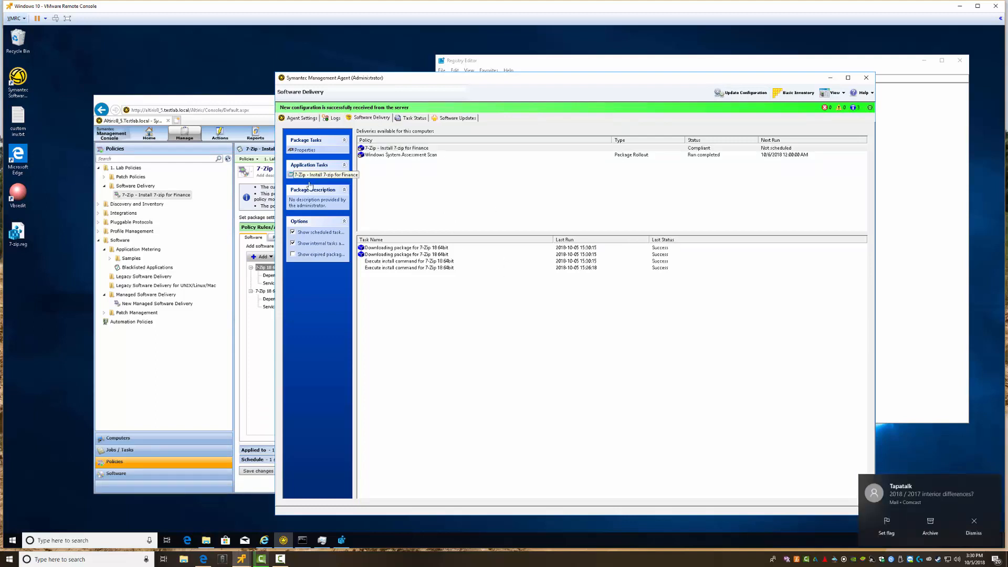
Step: Enable the software compliance check using the 7-zip Installed rule for the first 7-Zip 18 64bit entry and save the policy
left_click(244, 328)
left_click(438, 288)
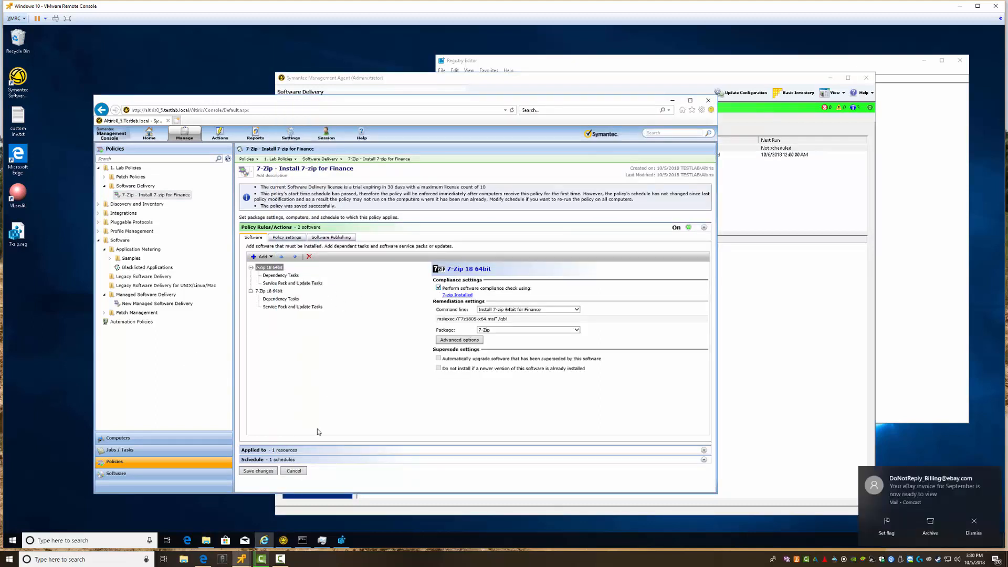
left_click(259, 470)
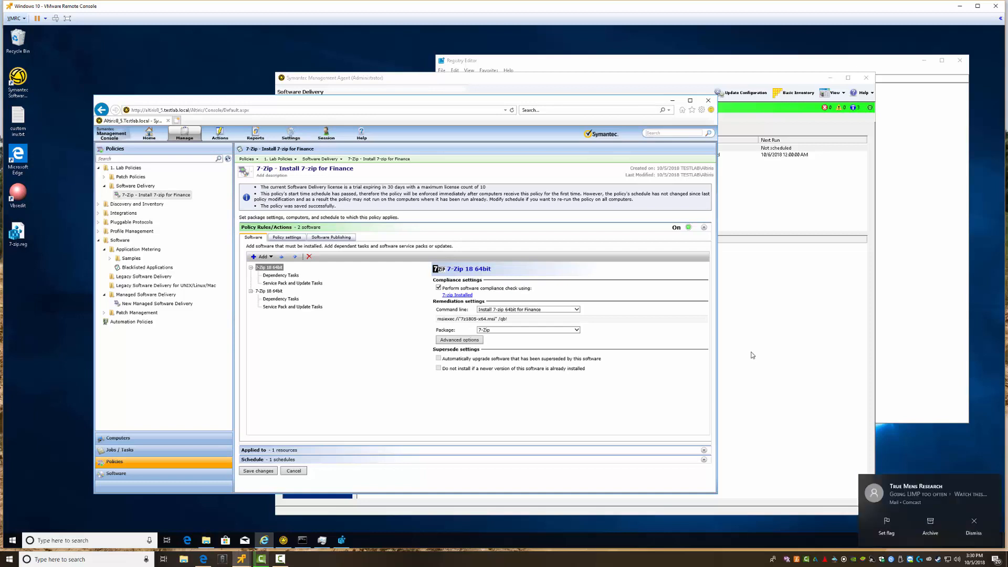
Step: Refresh the client agent's configuration to receive the compliance check, and run the 7-Zip Finance policy again
left_click_drag(370, 191, 480, 188)
left_click(741, 312)
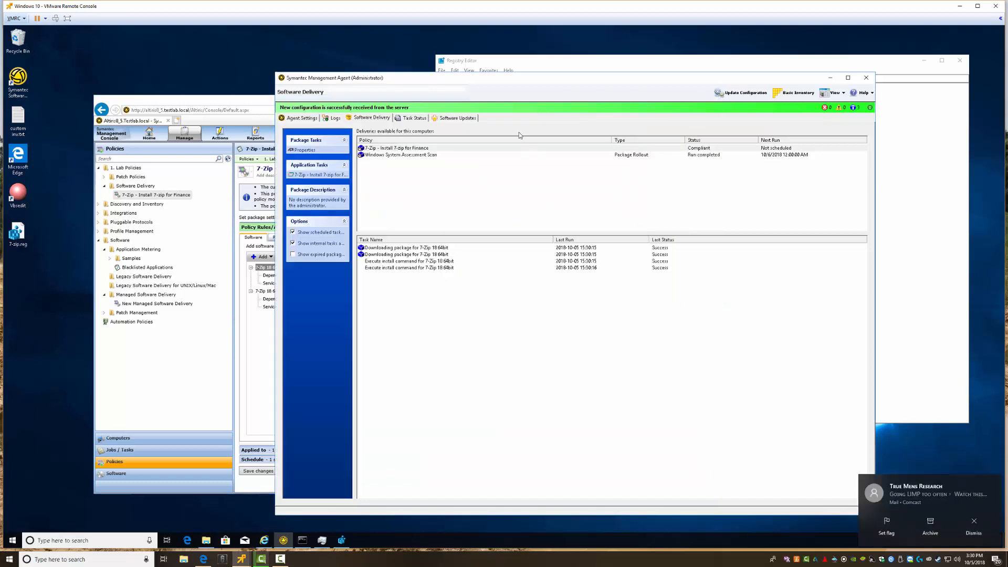
left_click(730, 96)
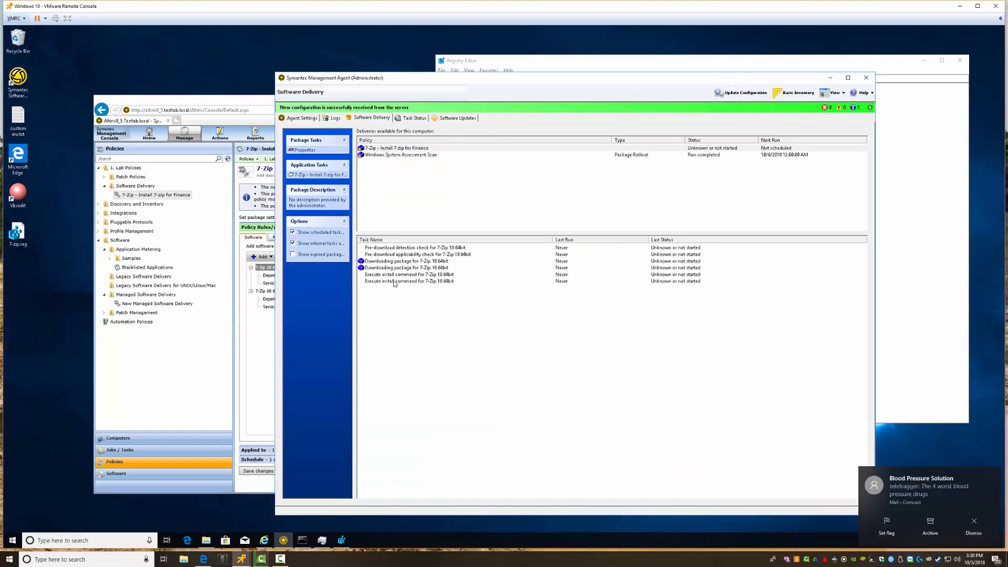
left_click(315, 176)
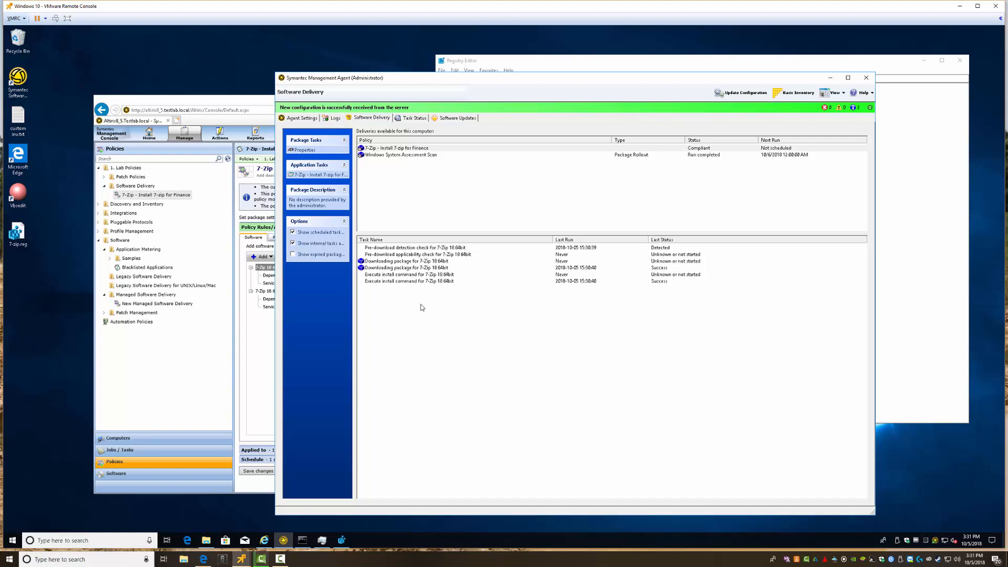
left_click(253, 103)
left_click_drag(363, 187, 474, 187)
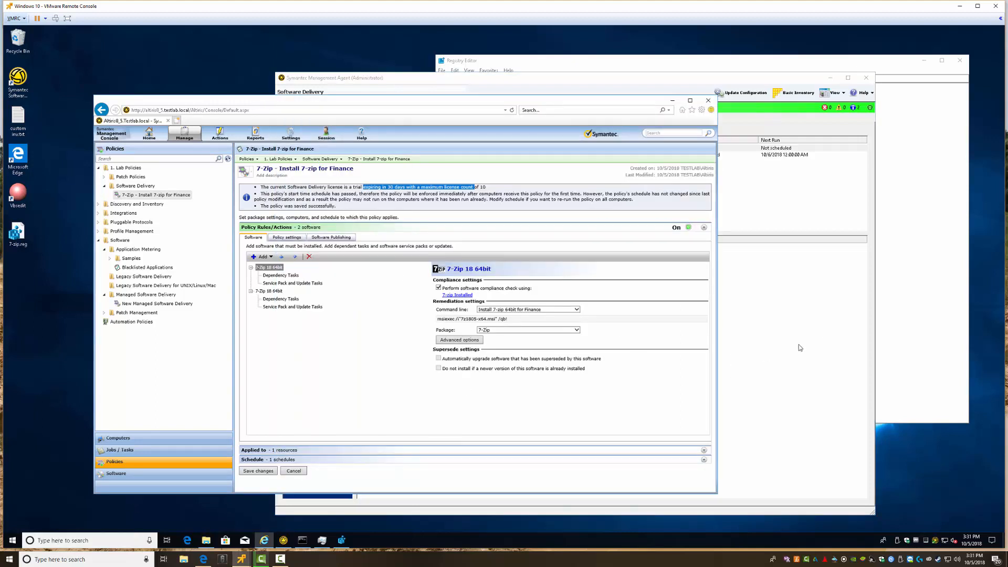
left_click(779, 345)
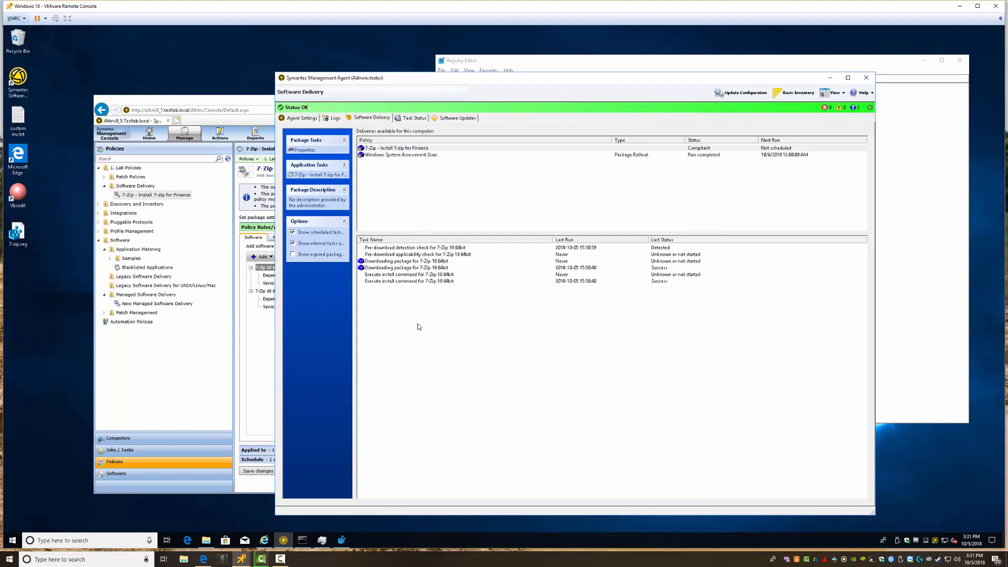
left_click(466, 177)
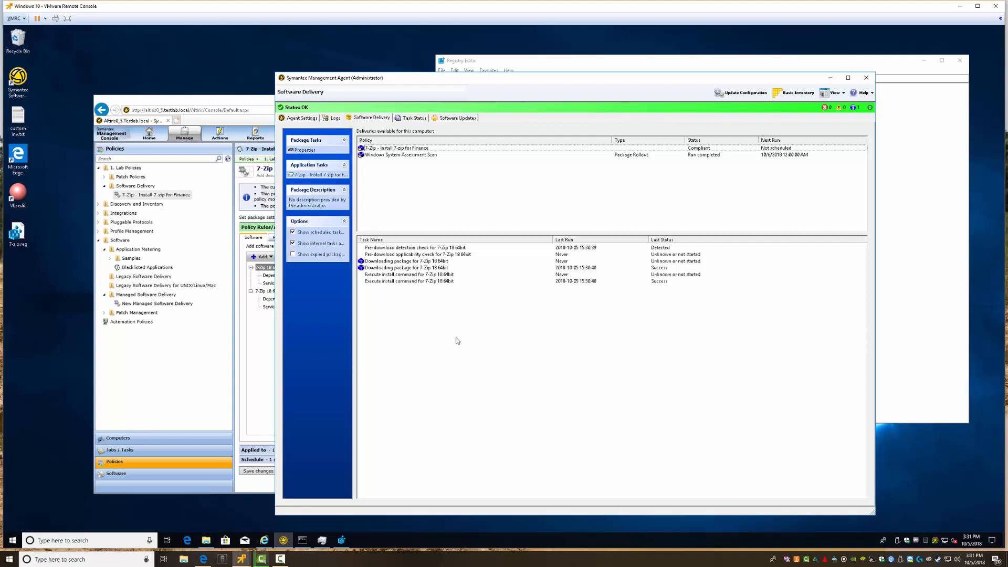
left_click(474, 354)
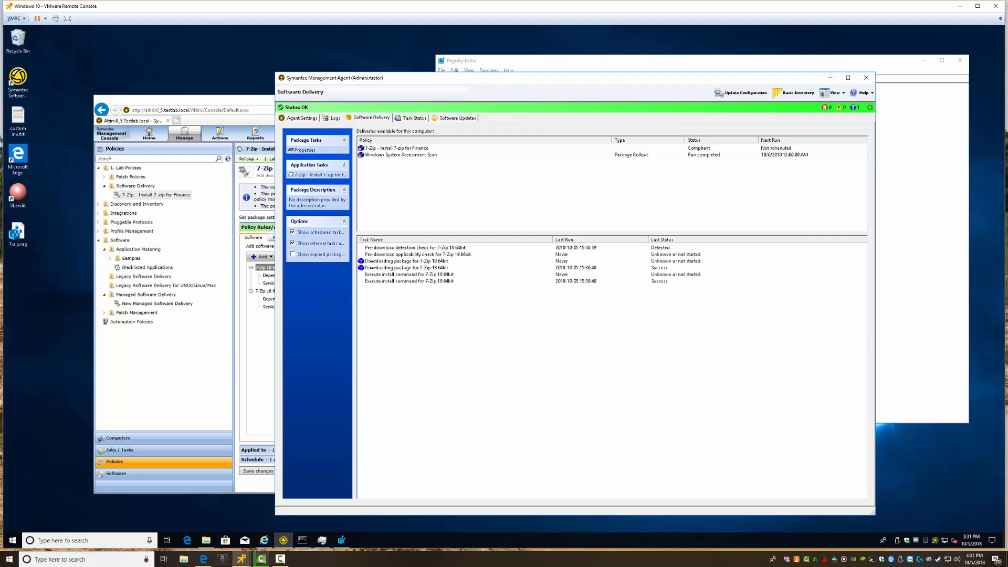
Step: Move the Symantec Management Agent and console windows aside to uncover more of the Registry Editor
left_click_drag(511, 76, 414, 82)
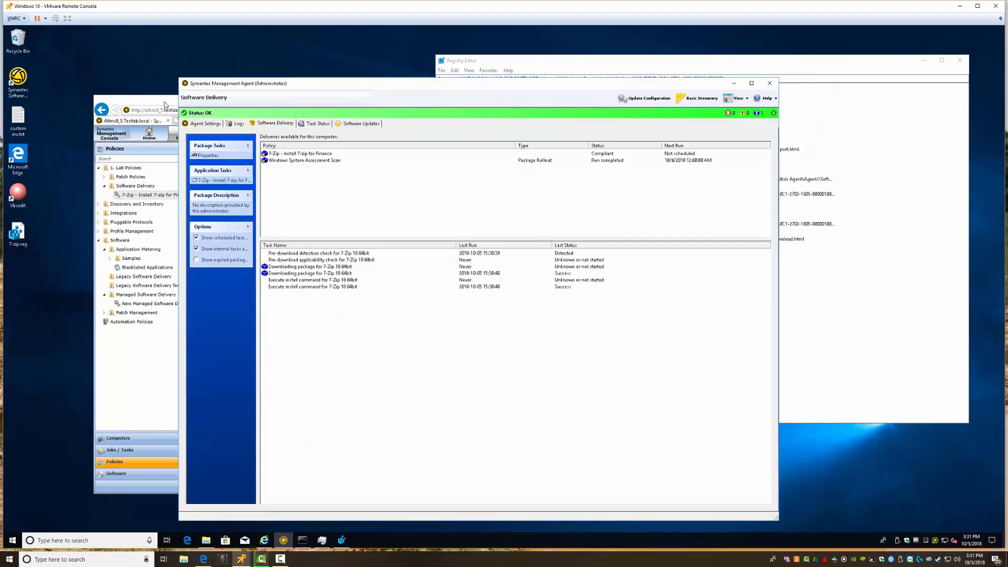
left_click_drag(175, 101, 115, 108)
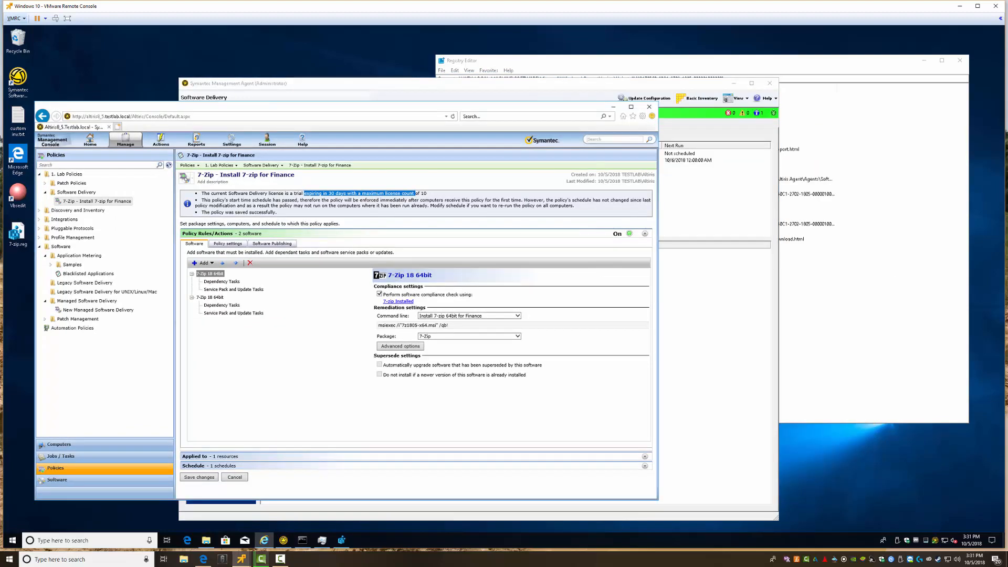